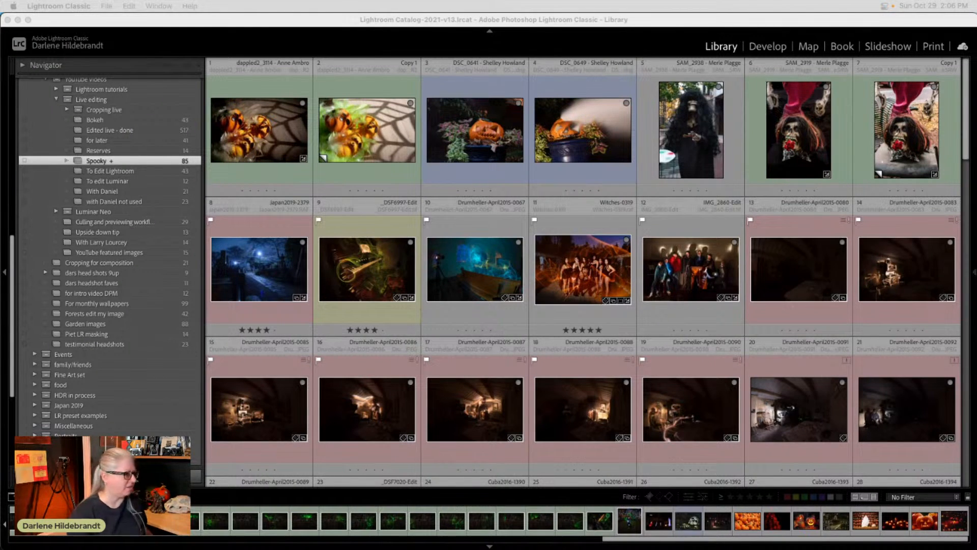
Compare the unedited virtual copy of the pumpkin photo with its edited original, and open the copy in the Develop module.
left_click(377, 146)
double_click(377, 146)
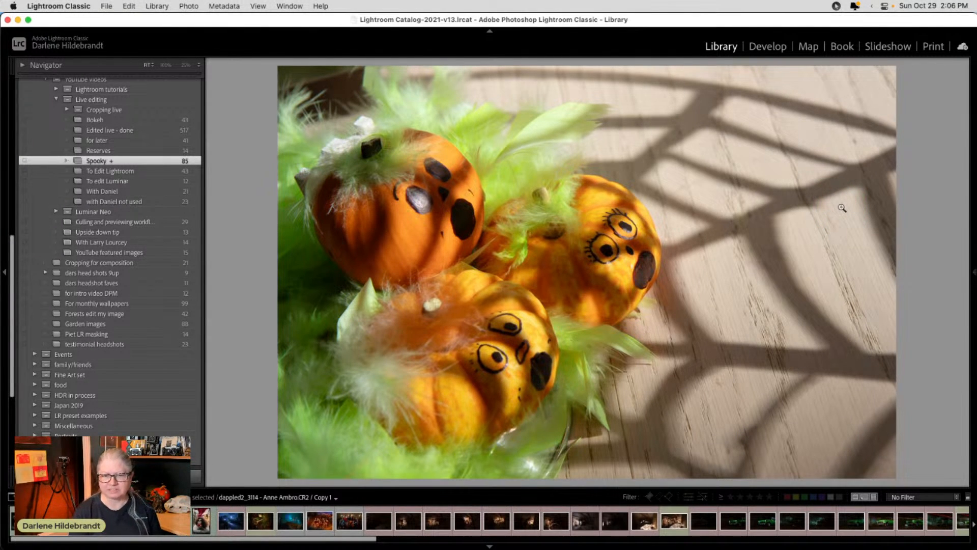
key("Left")
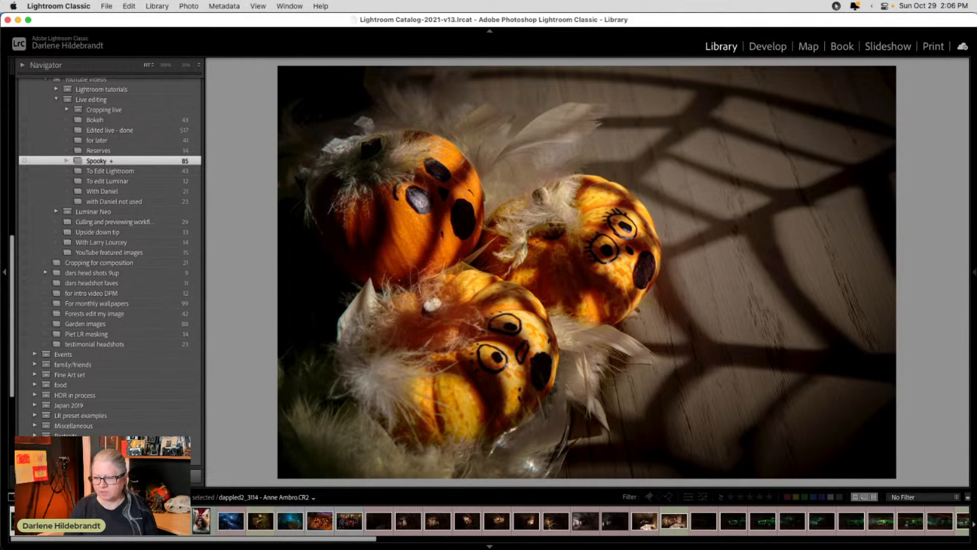
key("Right")
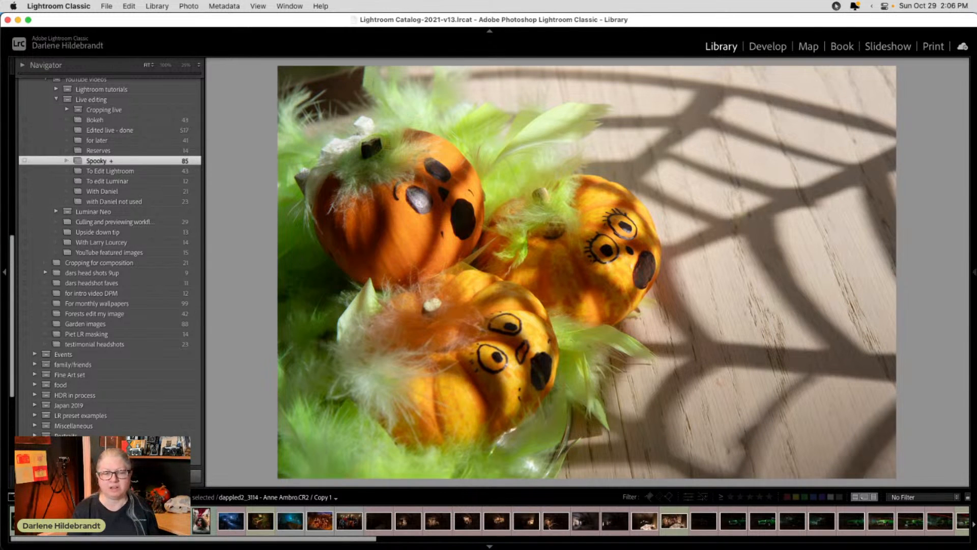
key("d")
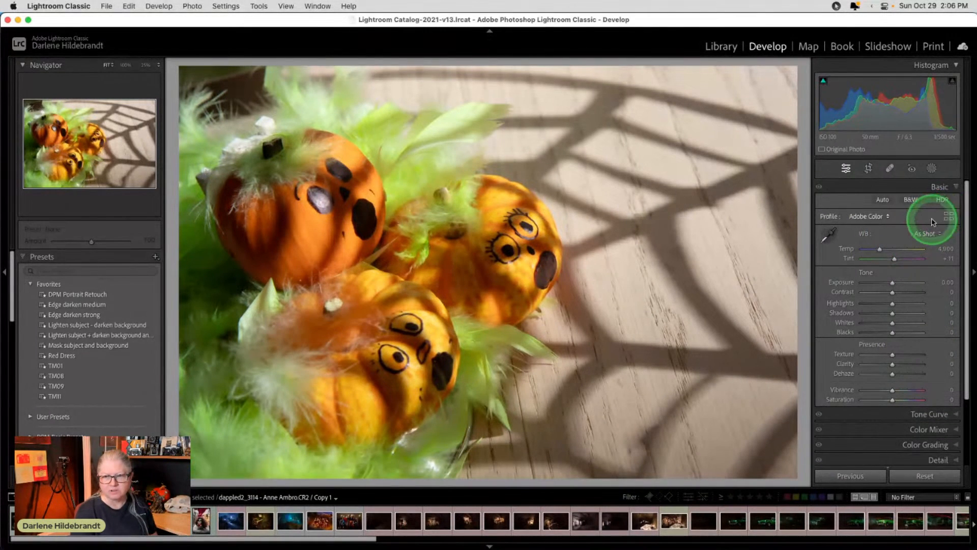
Open the profile browser and preview the Artistic profiles on the pumpkin photo.
left_click(949, 217)
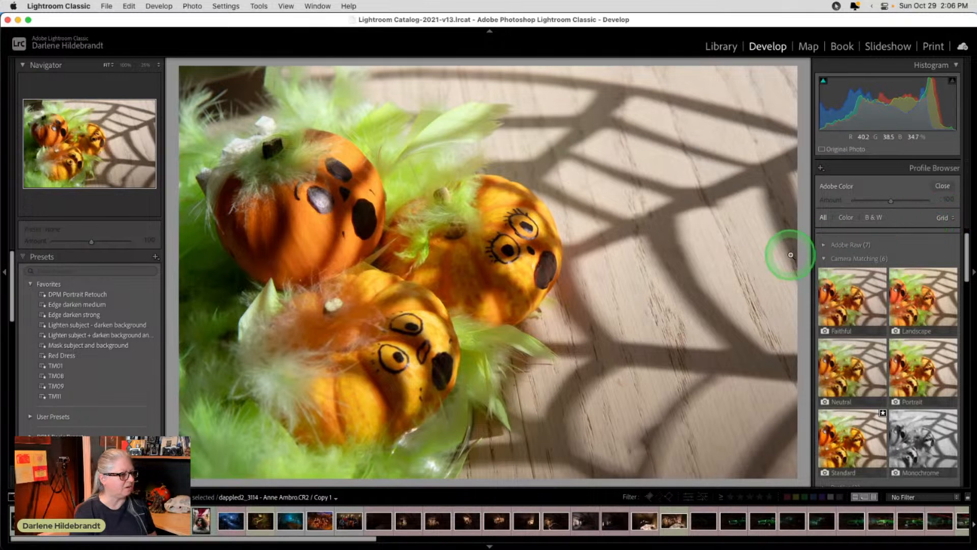
left_click(824, 258)
scroll(849, 285, "down", 5)
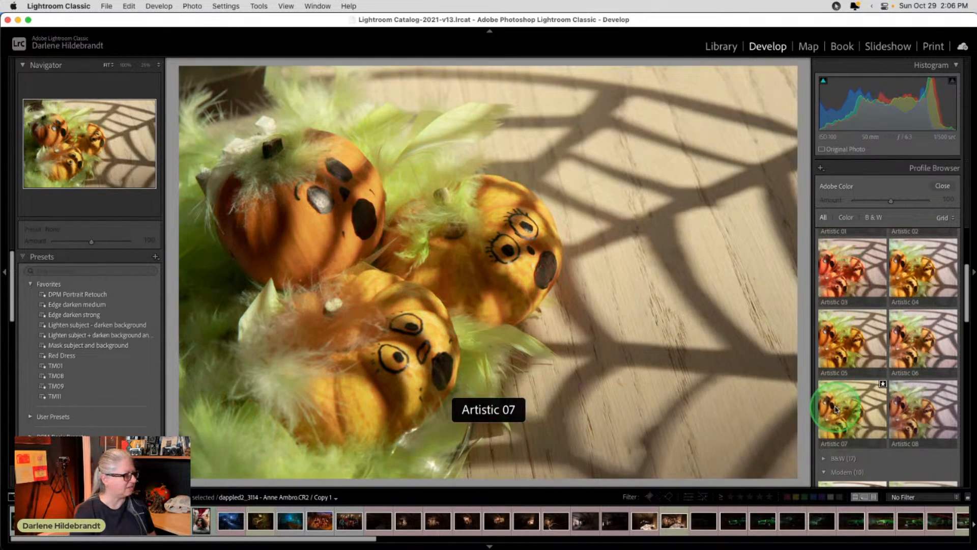
scroll(912, 370, "up", 1)
scroll(912, 370, "down", 1)
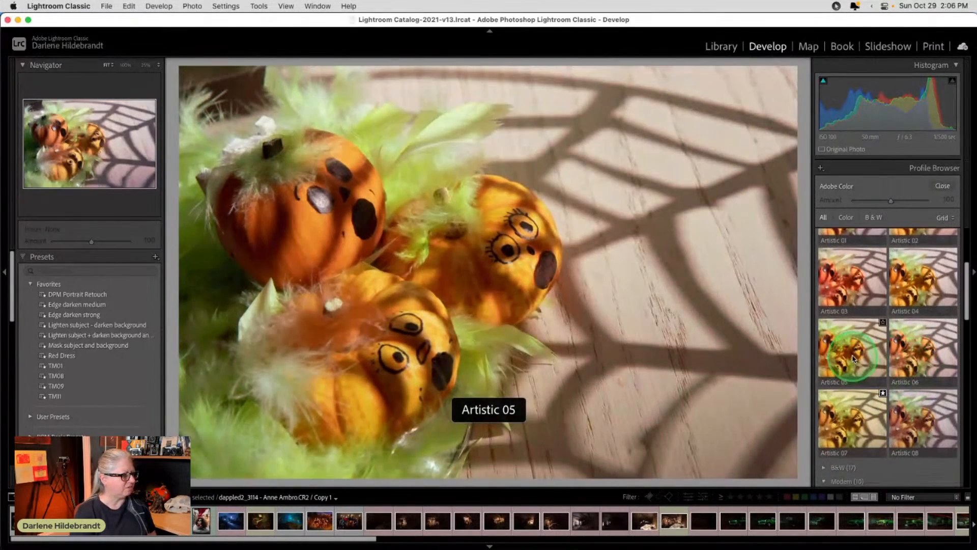
scroll(915, 288, "up", 3)
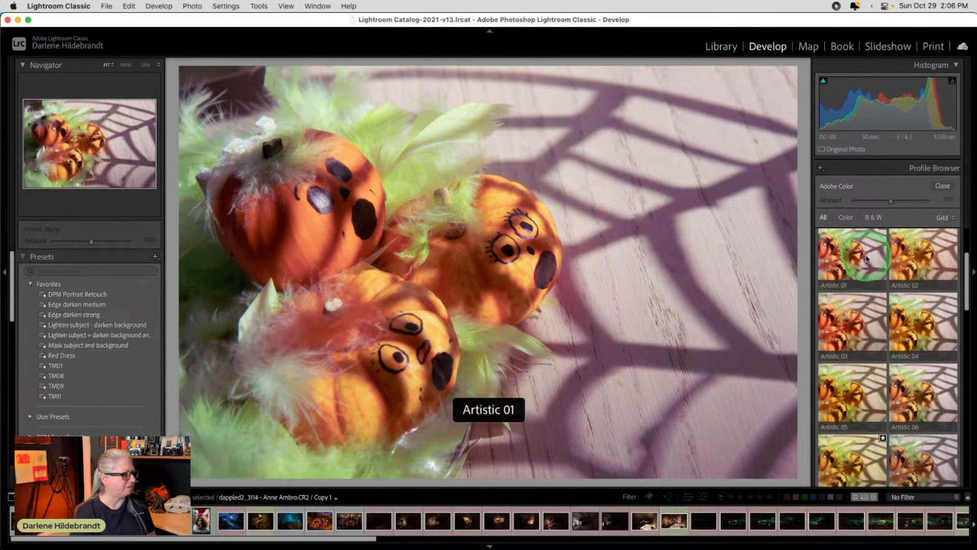
scroll(865, 274, "down", 10)
scroll(855, 290, "down", 2)
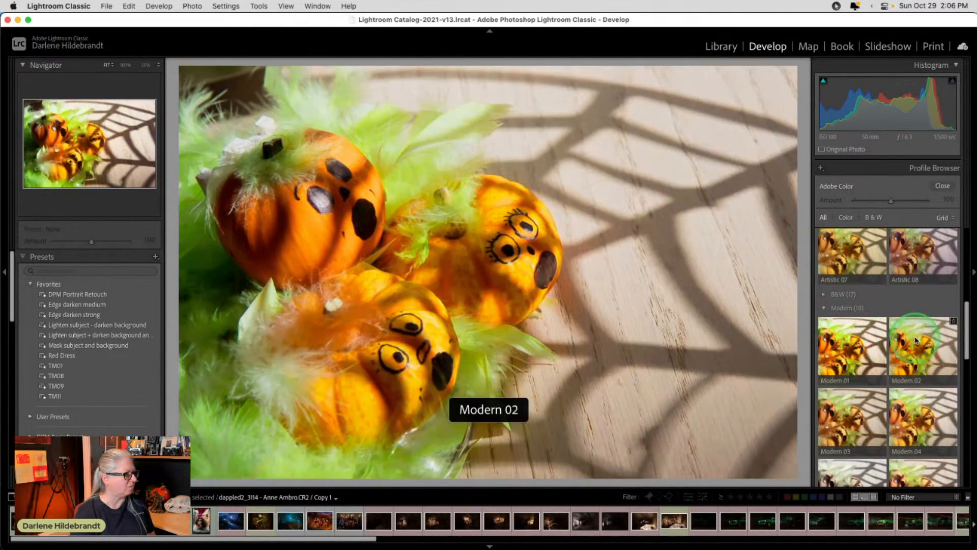
Preview the Modern profiles on the pumpkin photo and apply Modern 07.
left_click(915, 342)
scroll(911, 346, "down", 2)
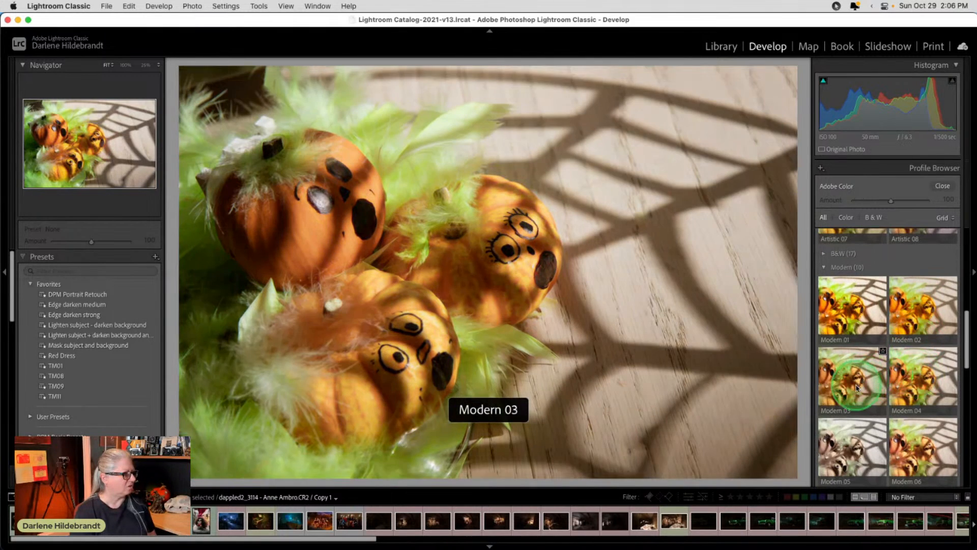
left_click(856, 386)
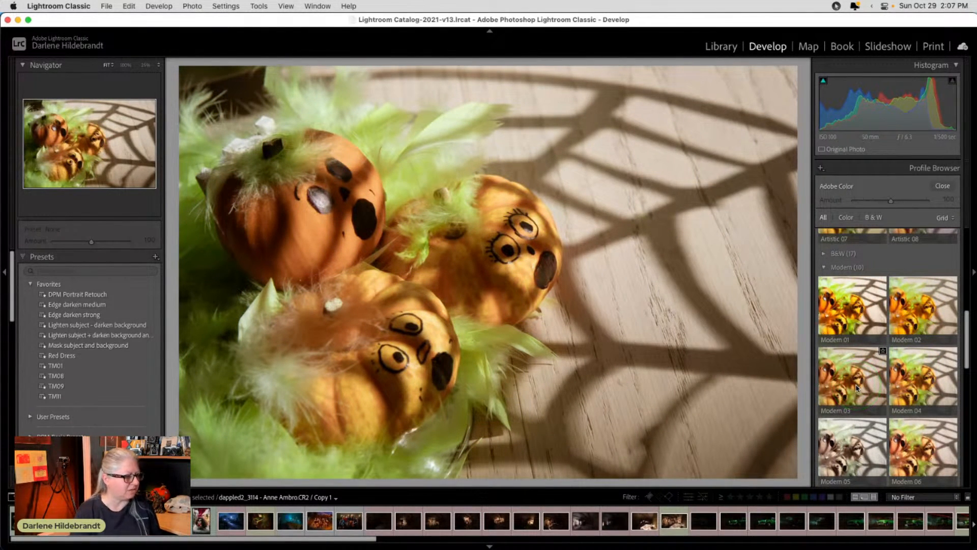
left_click(911, 376)
scroll(914, 377, "down", 3)
left_click(918, 379)
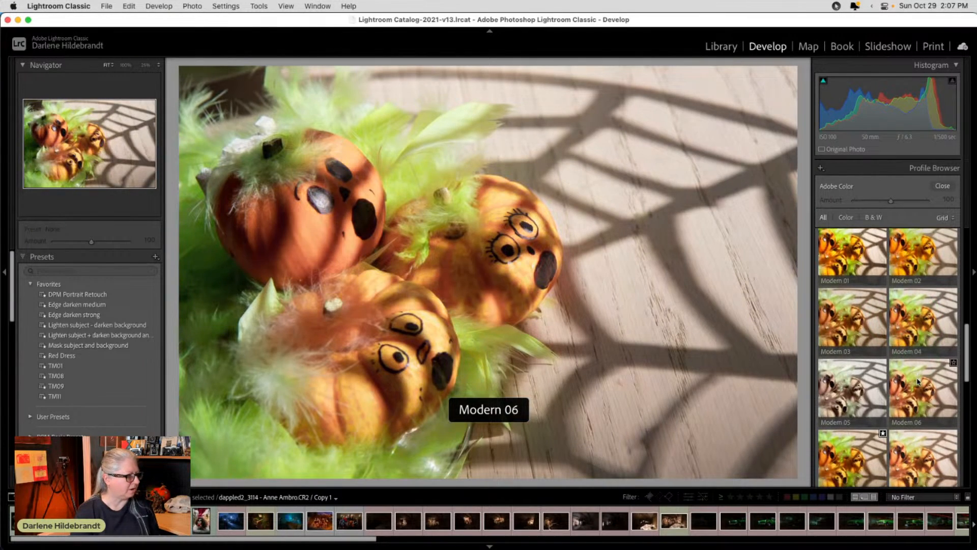
left_click(852, 392)
left_click(836, 441)
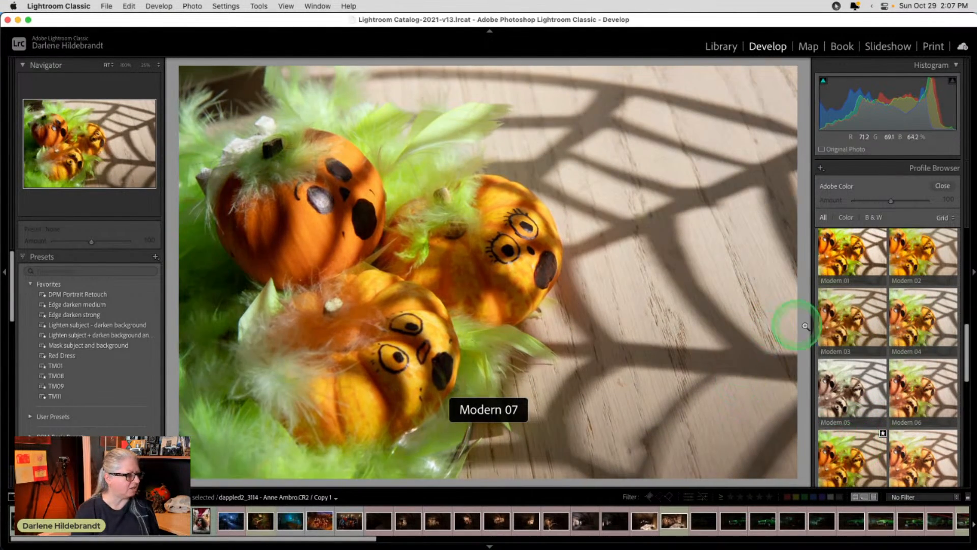
left_click(852, 318)
scroll(887, 357, "down", 3)
left_click(852, 298)
left_click(891, 362)
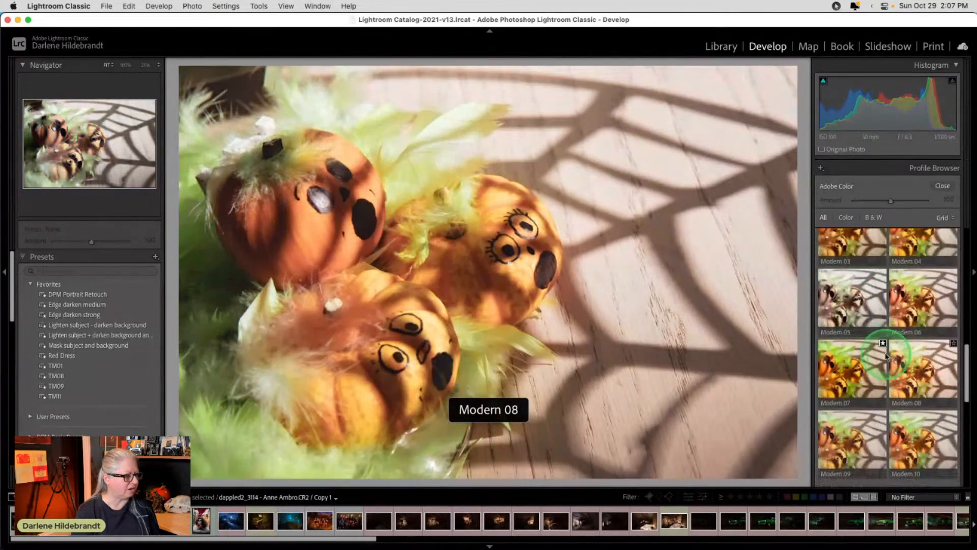
left_click(843, 374)
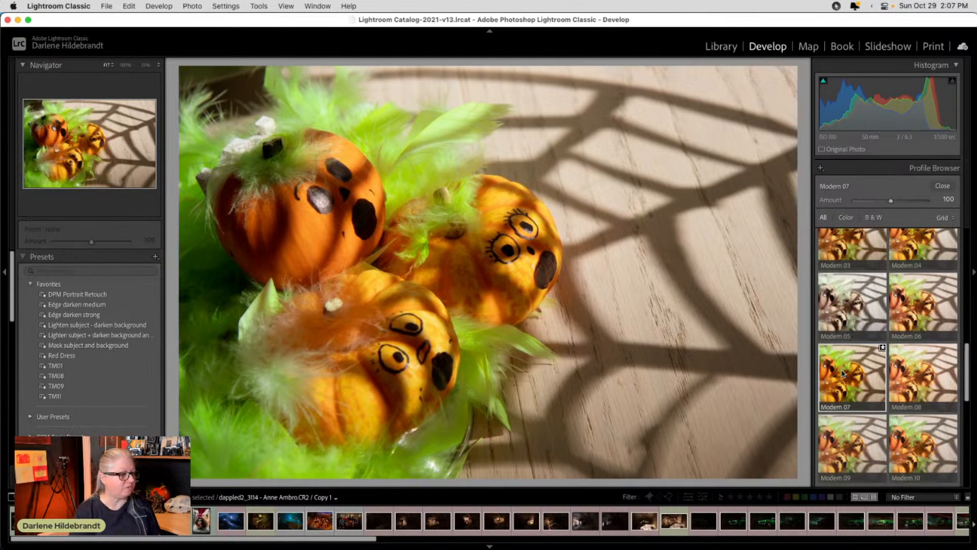
Check Modern 07 against the neighbouring profiles, raise its amount to 200 and close the profile browser.
scroll(842, 374, "up", 5)
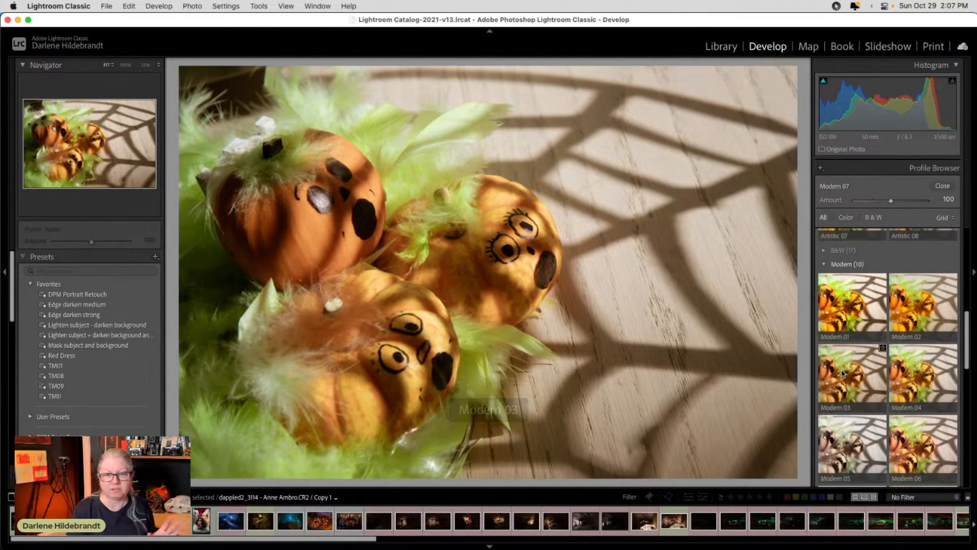
scroll(842, 374, "down", 4)
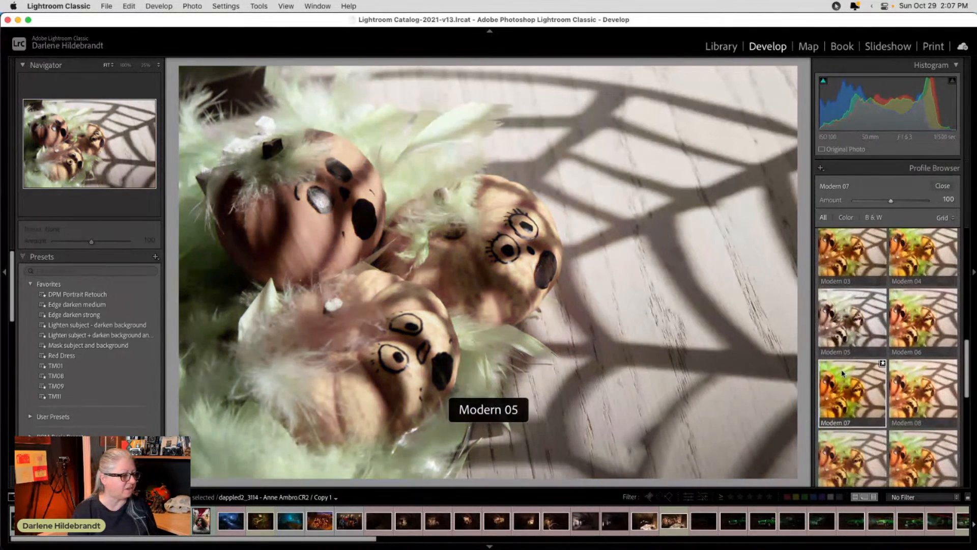
left_click(843, 381)
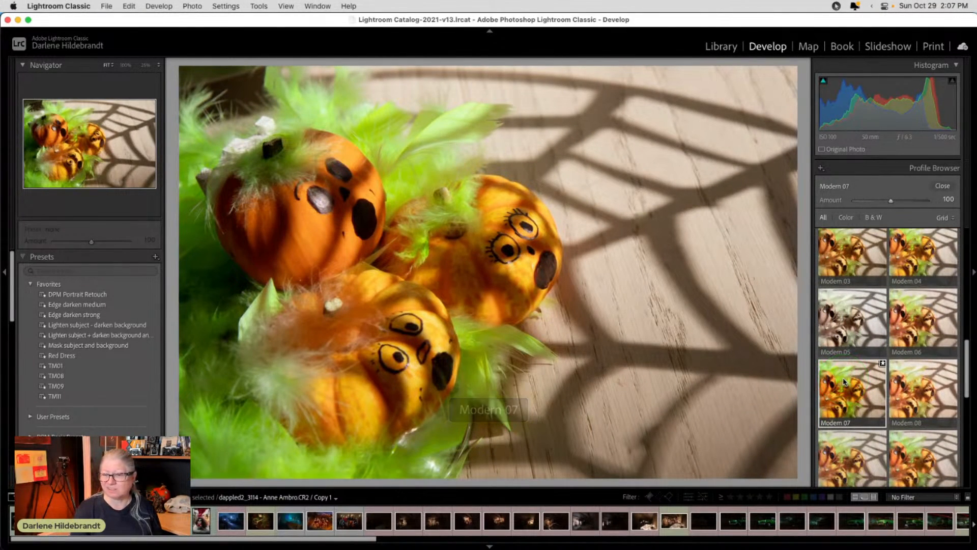
left_click(845, 384)
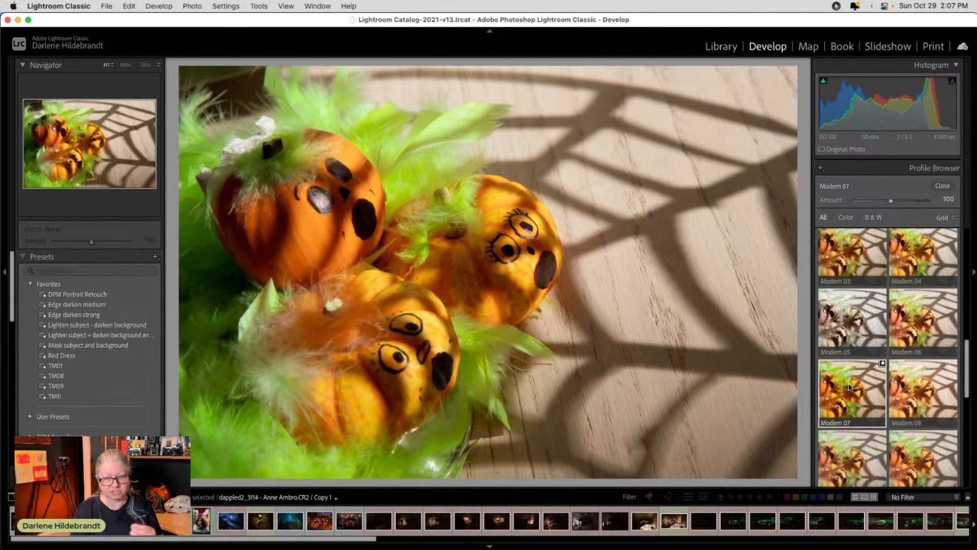
left_click_drag(891, 200, 959, 201)
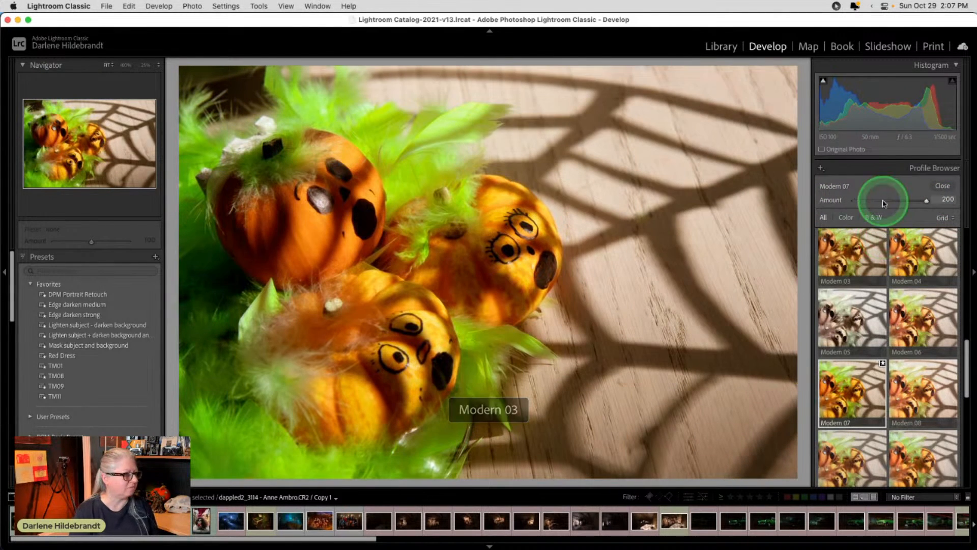
left_click(940, 186)
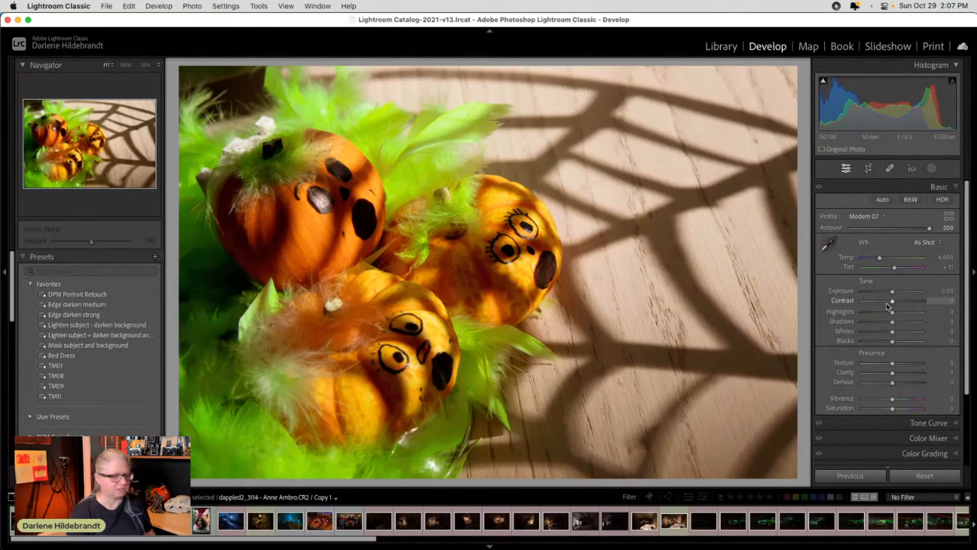
Reset the pumpkin photo's develop settings and bring its edit history into view past the presets.
left_click(42, 386)
scroll(41, 385, "down", 6)
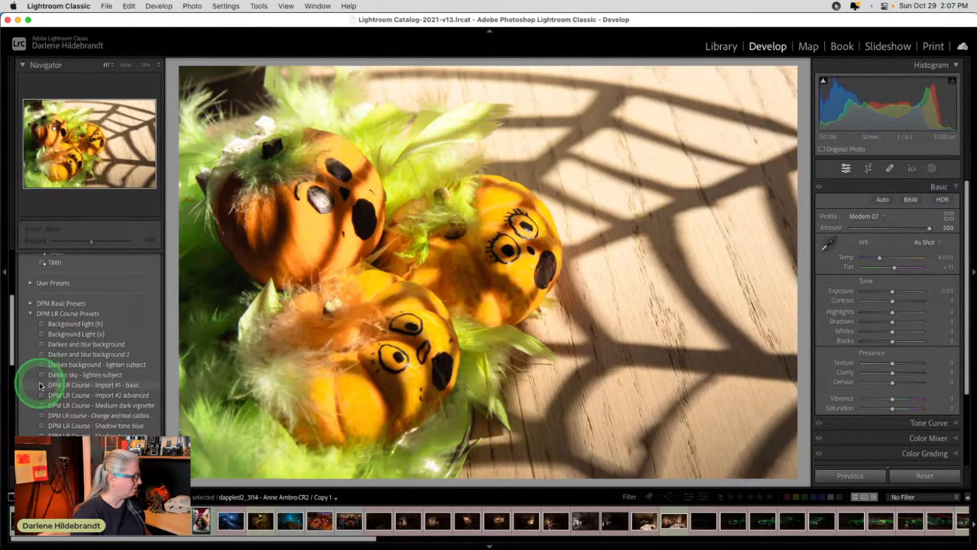
left_click(920, 474)
left_click(43, 340)
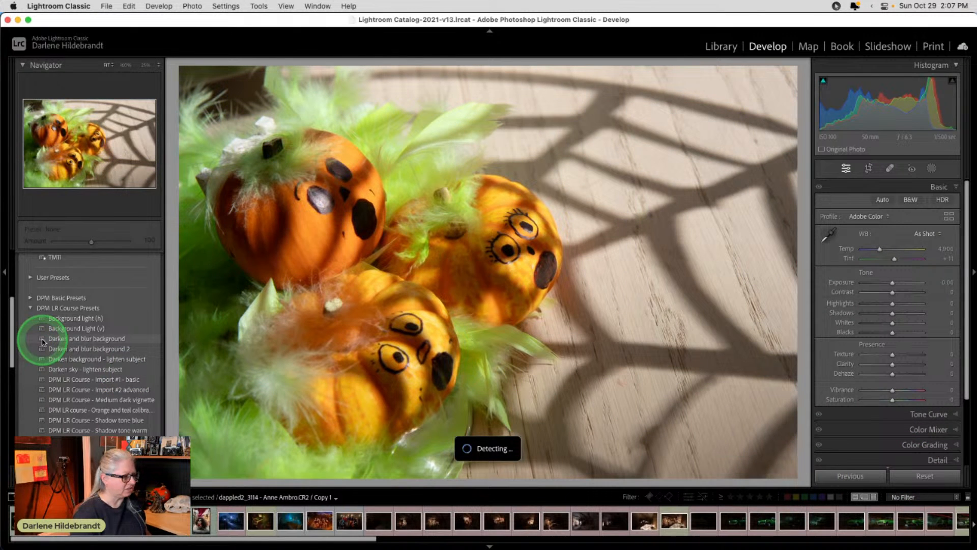
scroll(43, 341, "down", 5)
scroll(49, 338, "down", 5)
left_click(31, 418)
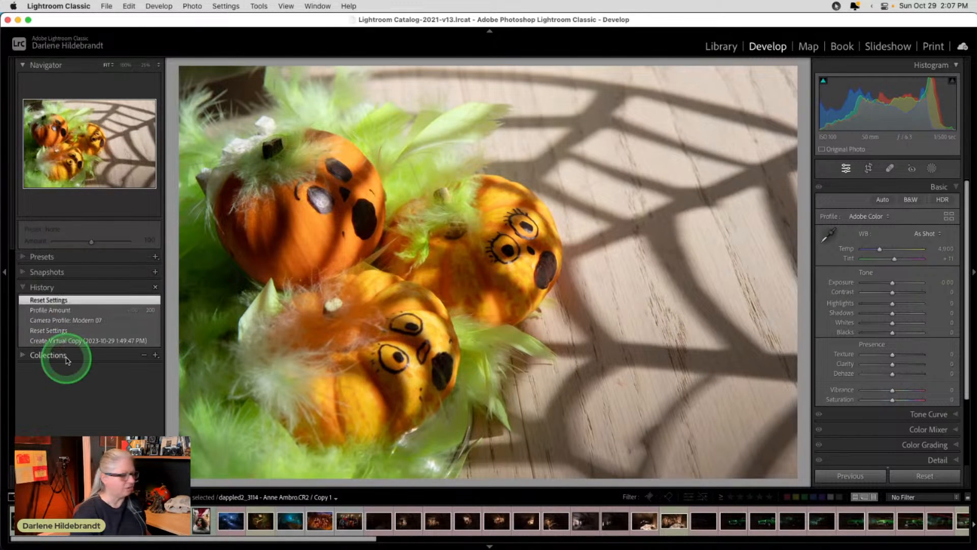
Copy the settings of the latest Reset Settings history state to the Before view.
left_click(26, 312)
left_click(60, 300)
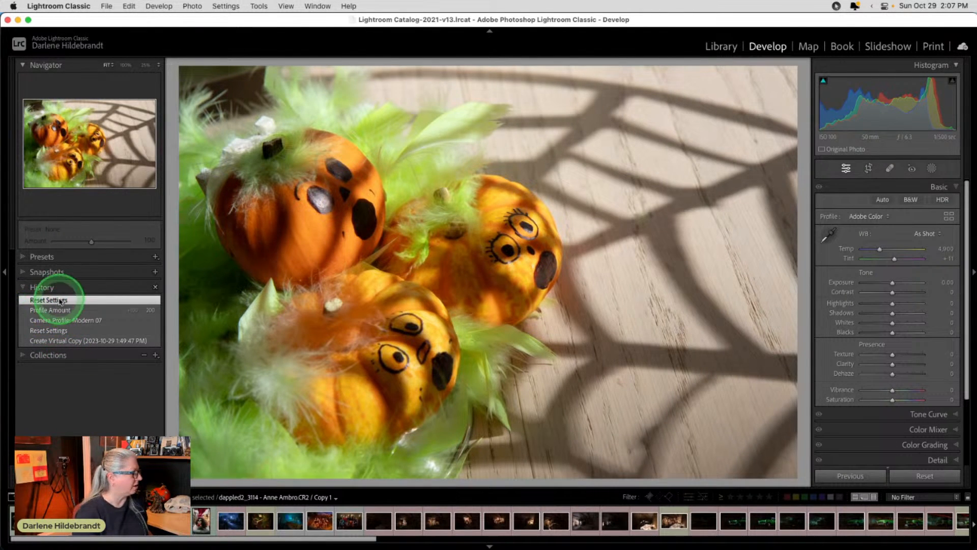
right_click(89, 301)
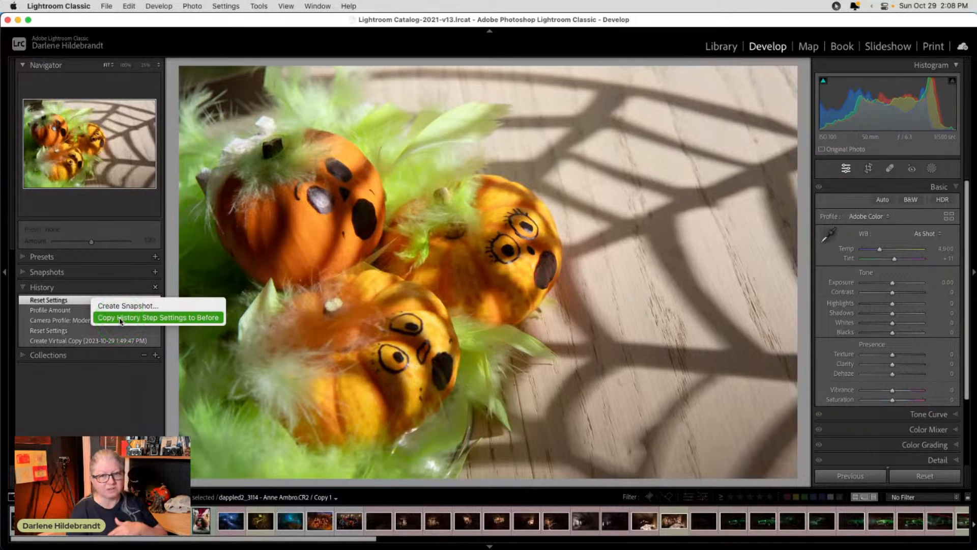
left_click(121, 318)
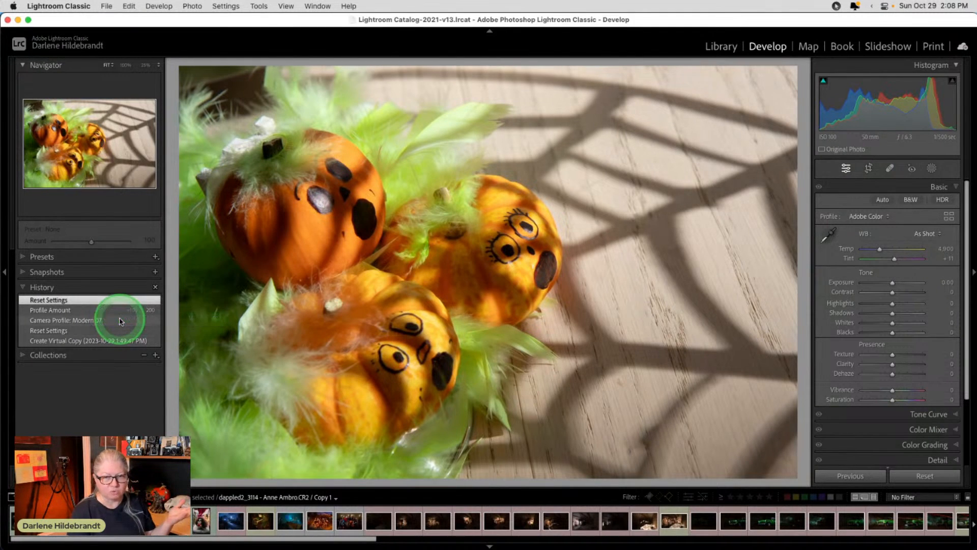
Restore the Profile Amount 200 history state and compare the photo before and after the profile change.
left_click(51, 311)
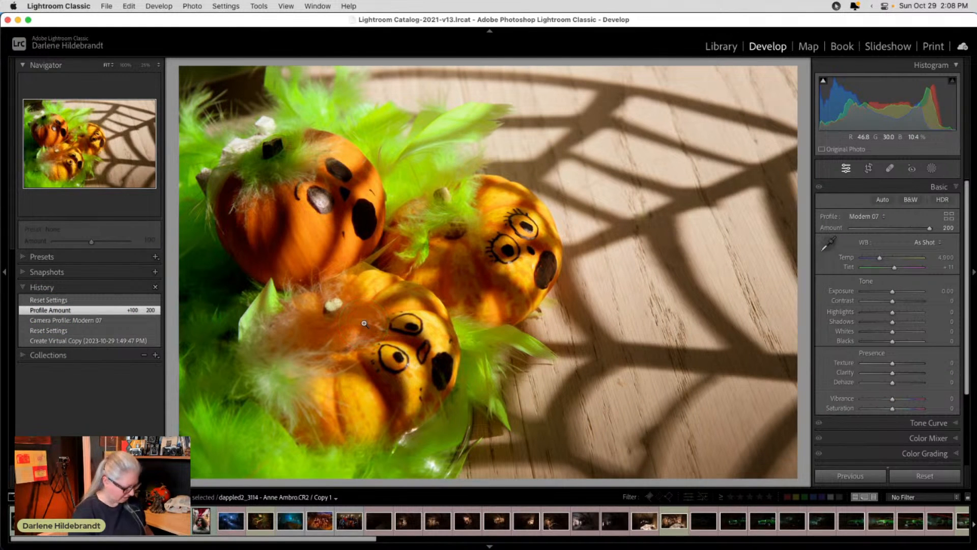
key("backslash")
key("backslash")
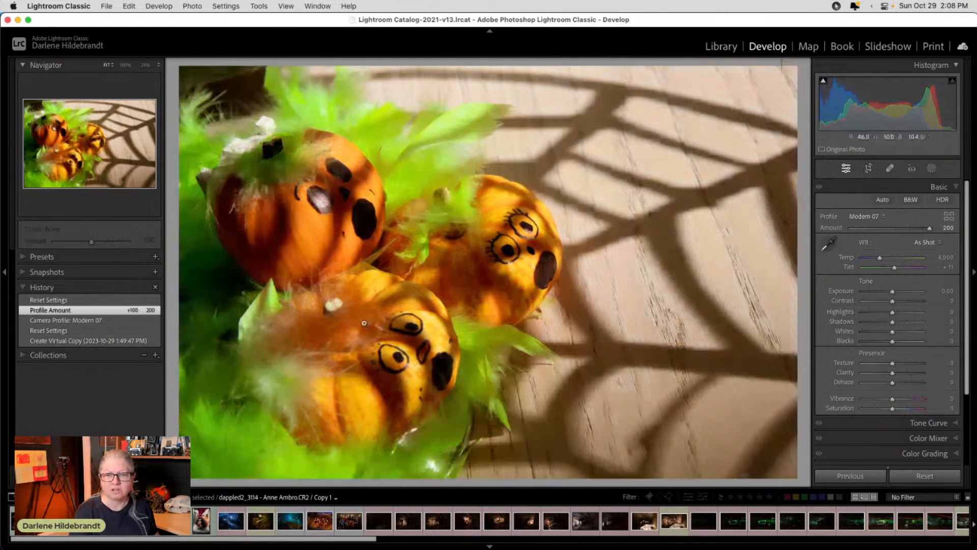
key("backslash")
key("backslash")
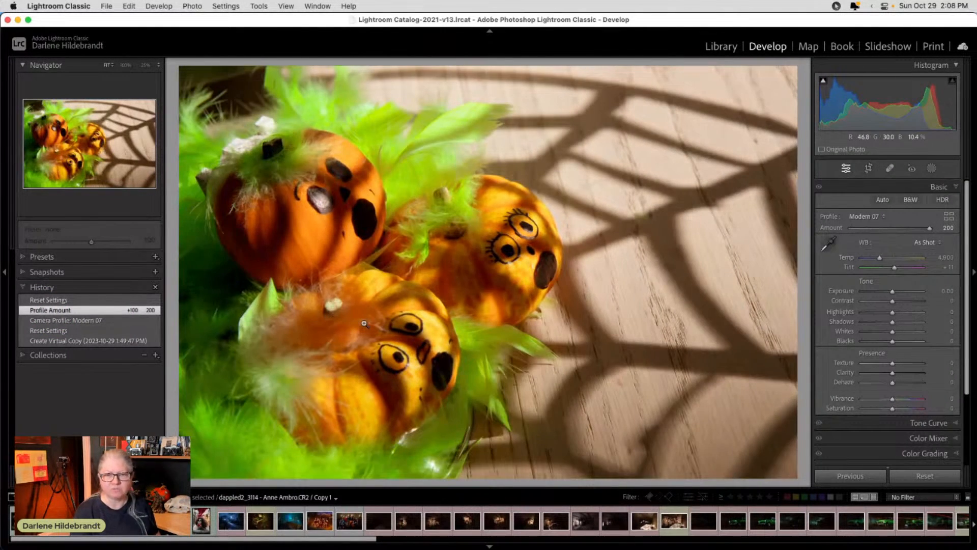
left_click(344, 316)
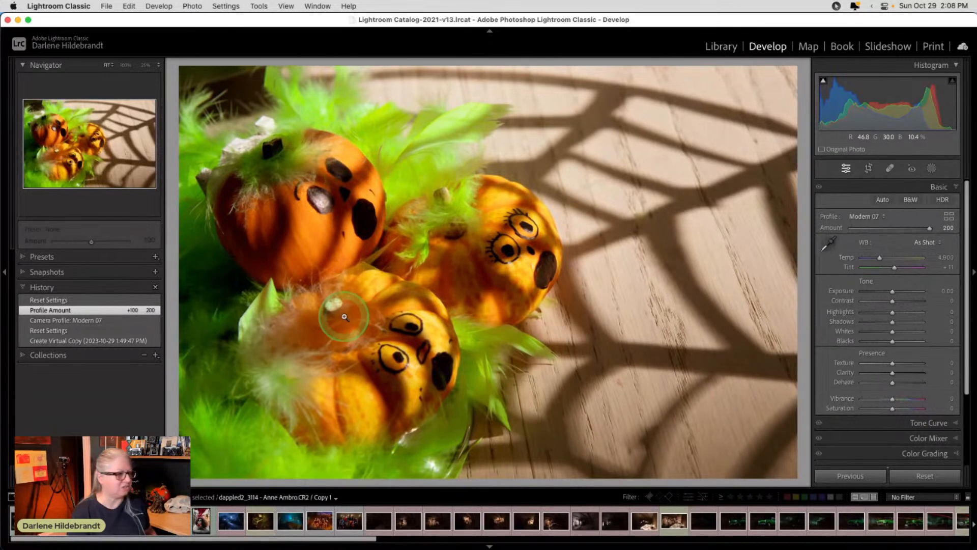
Lower the Green luminance to about -15 in the Color Mixer's HSL adjustments.
left_click(23, 257)
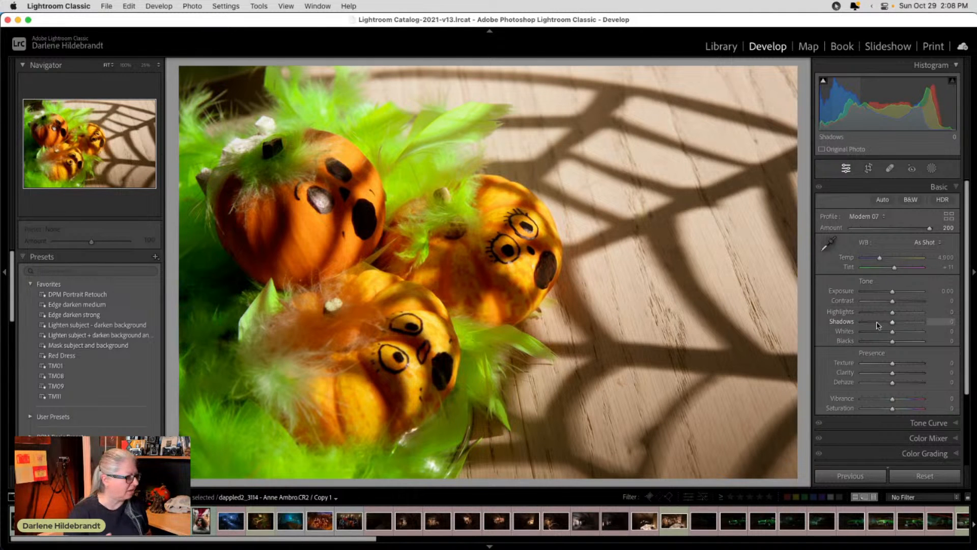
scroll(875, 328, "down", 3)
left_click(918, 342)
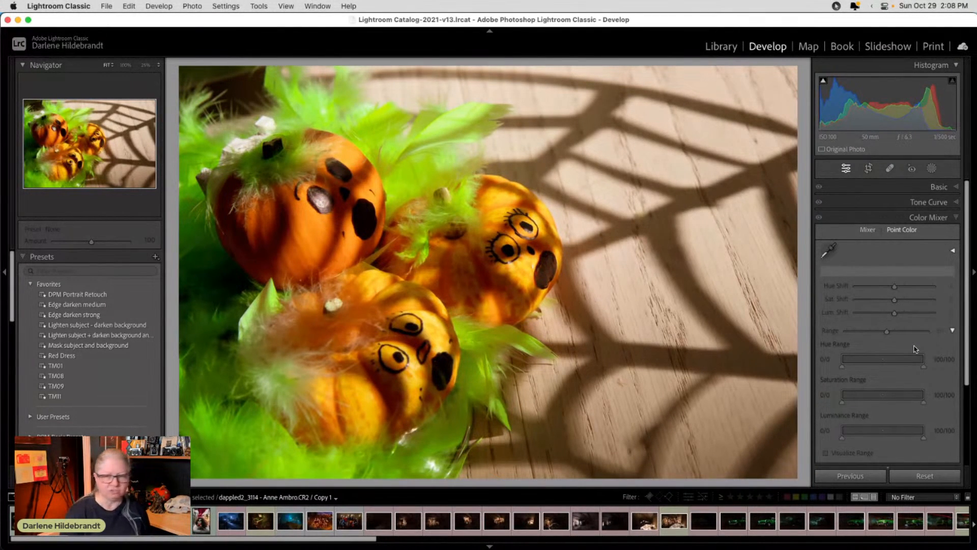
left_click(868, 230)
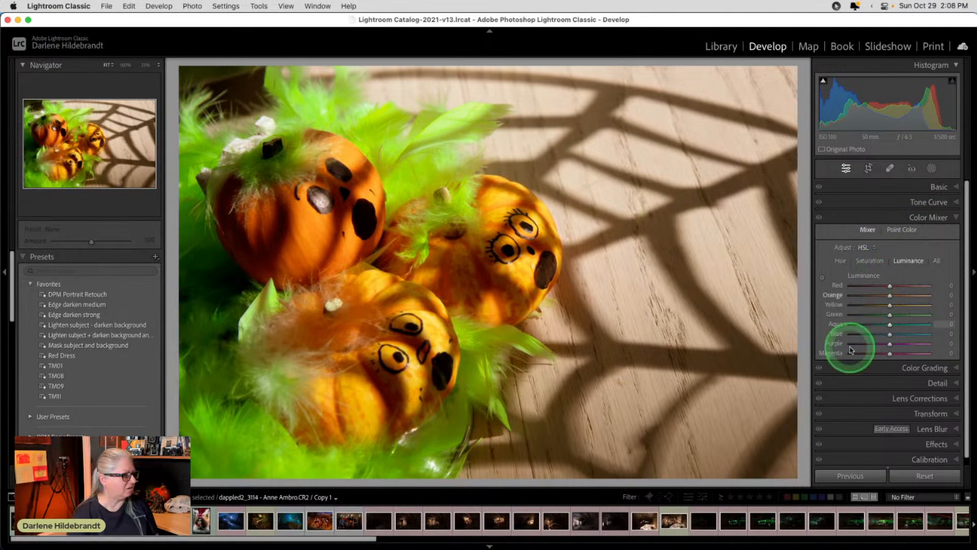
mouse_move(887, 315)
left_mouse_down()
mouse_move(855, 312)
mouse_move(919, 316)
mouse_move(874, 312)
left_mouse_up()
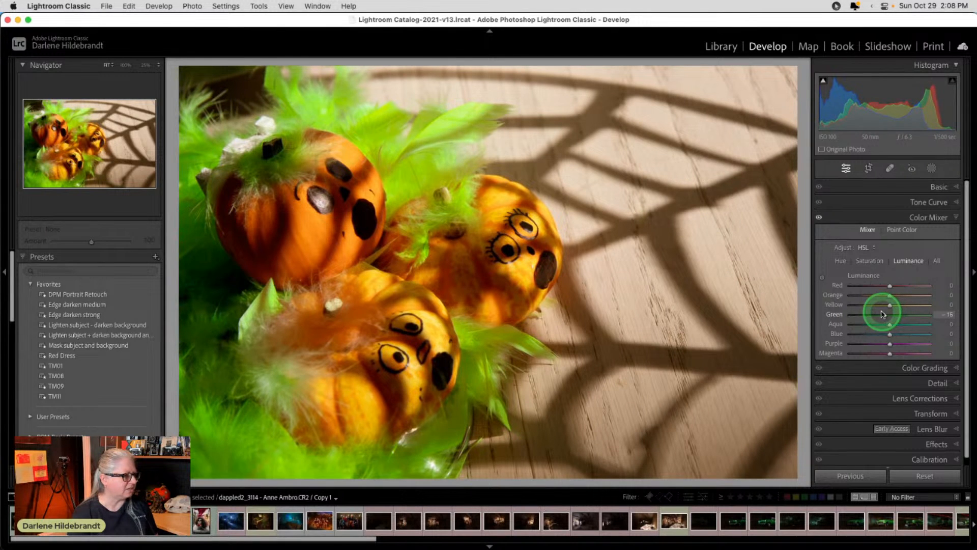
Sample the green feathers near the photo's lower edge as a Point Color and turn on the range visualization.
left_click(902, 230)
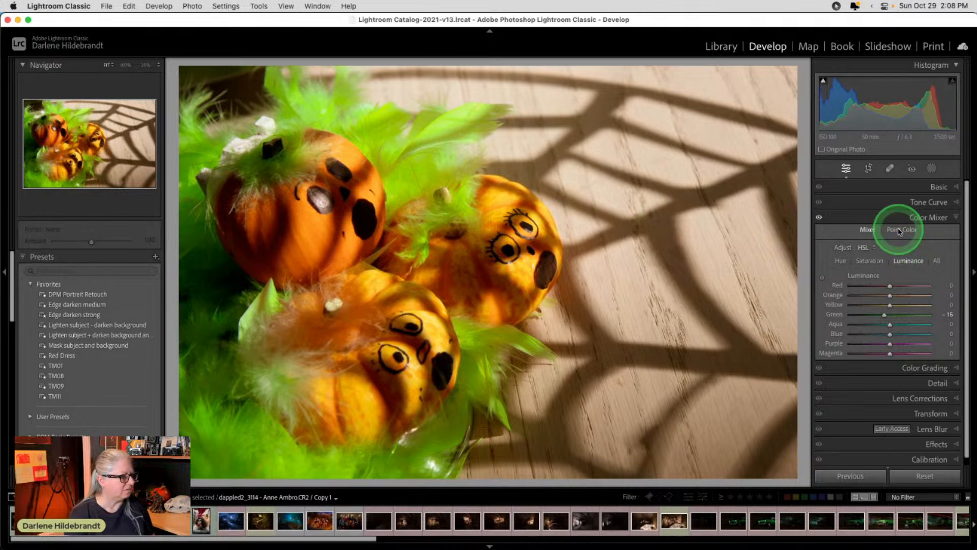
left_click(817, 257)
left_click(827, 251)
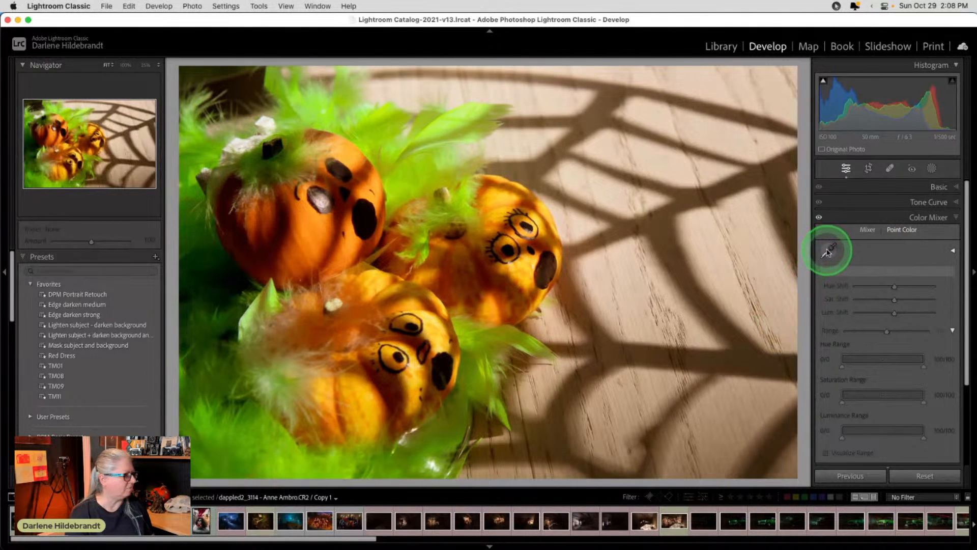
left_click(269, 440)
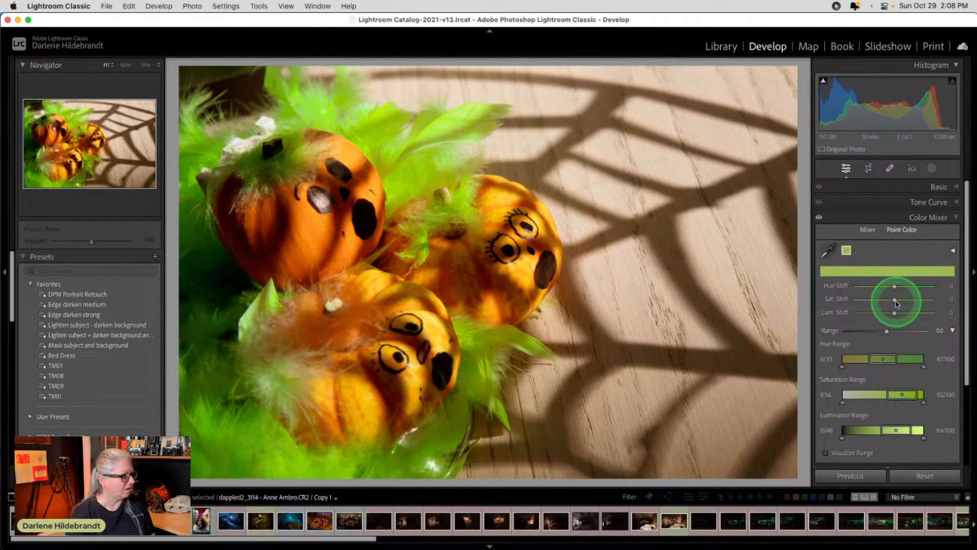
left_click(825, 453)
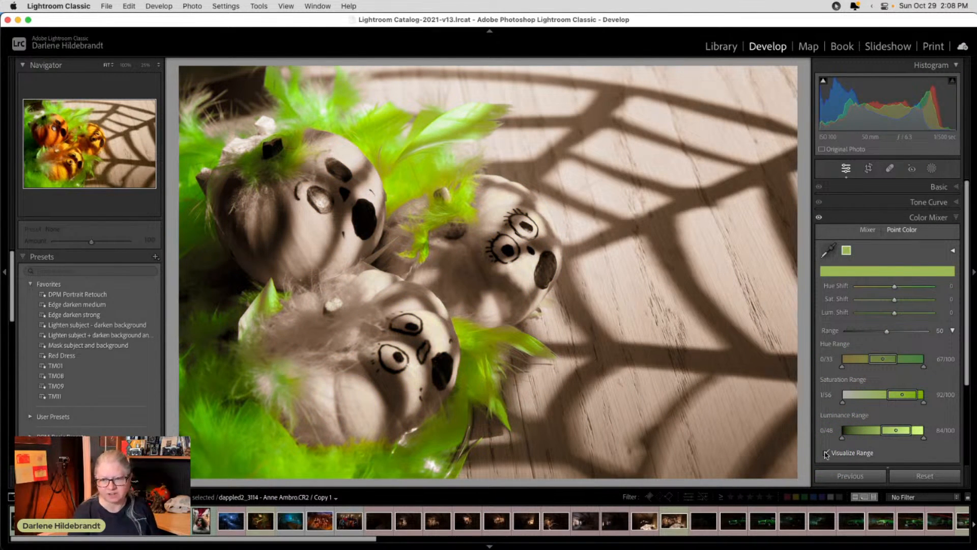
Adjust the sampled green's ranges to hue 9/42–76/100, saturation 0/0–75/100 and luminance 0/32–86/86, then turn off the range visualization.
left_click(875, 350)
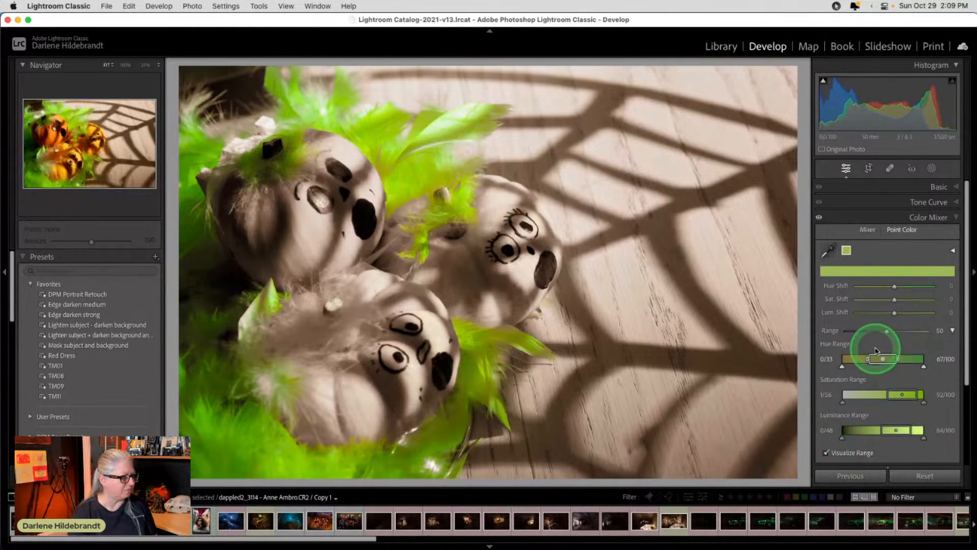
left_click_drag(888, 395, 861, 396)
mouse_move(895, 430)
left_mouse_down()
mouse_move(863, 430)
mouse_move(911, 430)
left_mouse_up()
left_click_drag(877, 394, 896, 398)
left_click_drag(871, 396, 840, 402)
left_click(909, 402)
mouse_move(882, 359)
left_mouse_down()
mouse_move(901, 359)
mouse_move(842, 357)
mouse_move(887, 353)
left_mouse_up()
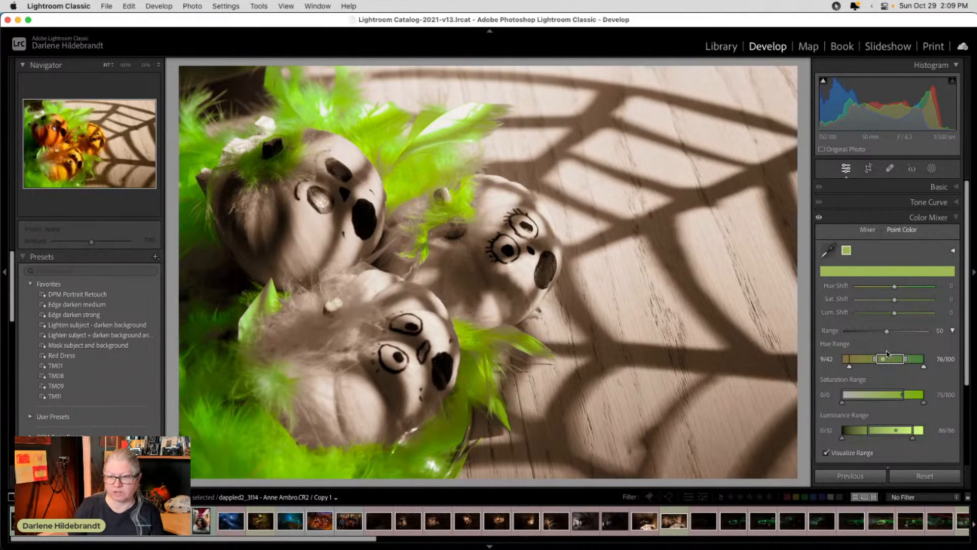
left_click_drag(916, 272, 896, 312)
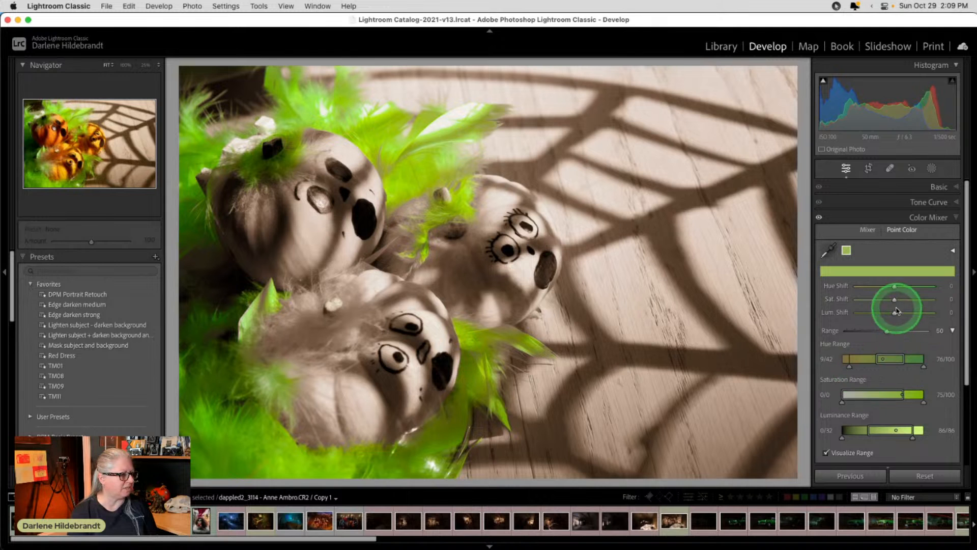
left_click(826, 452)
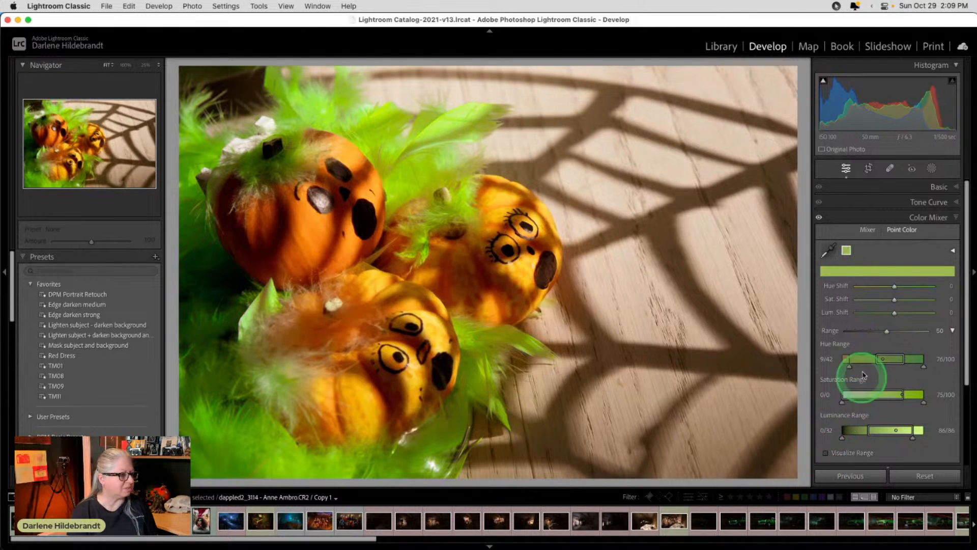
Set the green sample's Hue Shift to -100 and Sat Shift to about -39, and its upper luminance range to 67/100 using the visualization.
left_click_drag(894, 298, 855, 329)
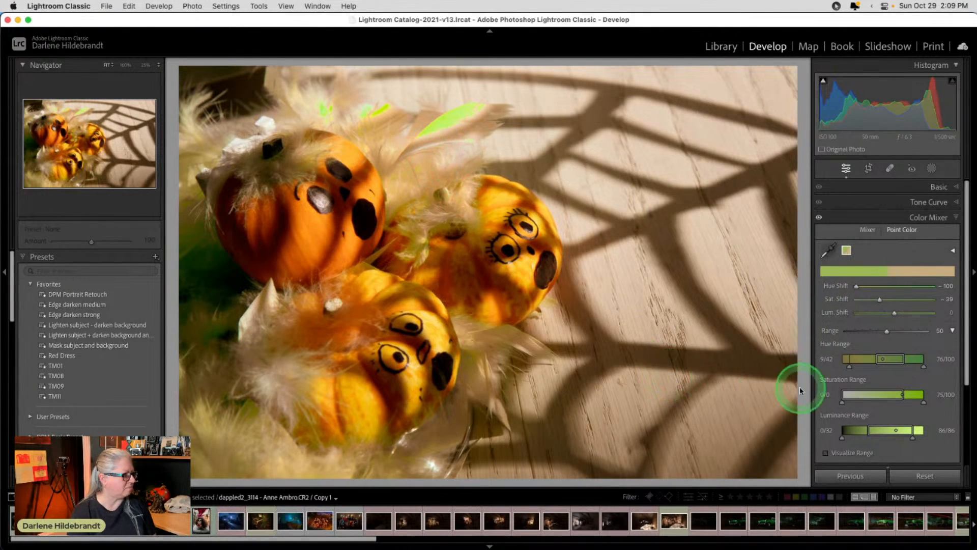
left_click(825, 453)
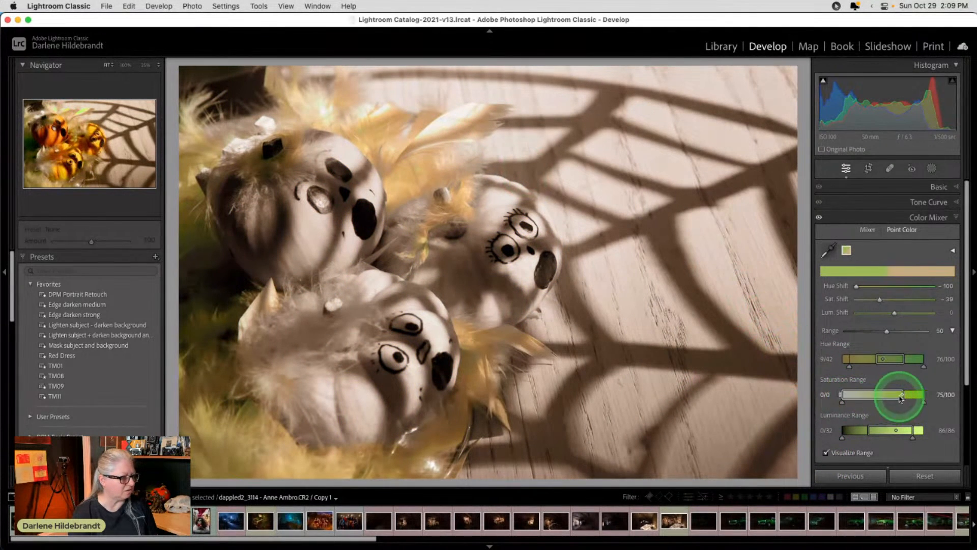
mouse_move(912, 436)
left_mouse_down()
mouse_move(922, 438)
mouse_move(866, 434)
mouse_move(926, 436)
left_mouse_up()
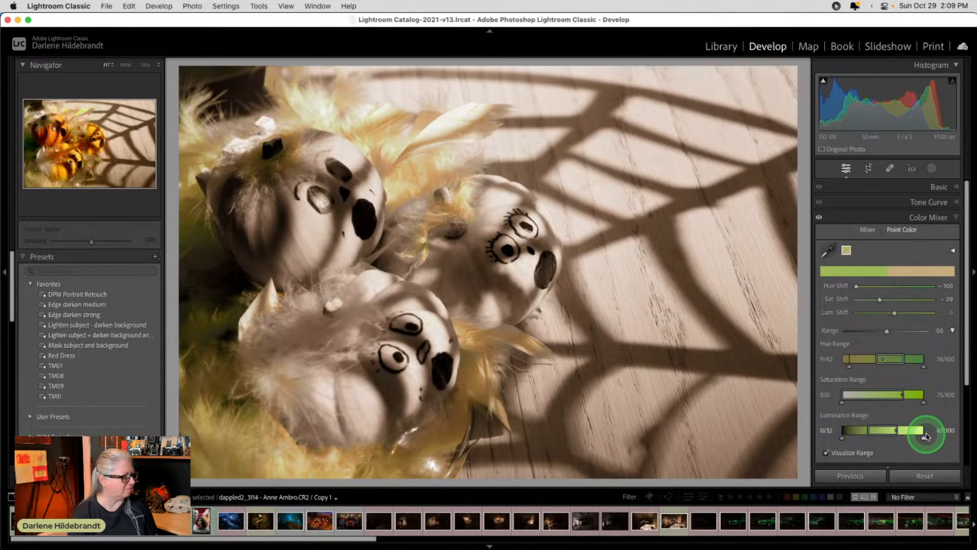
left_click(825, 452)
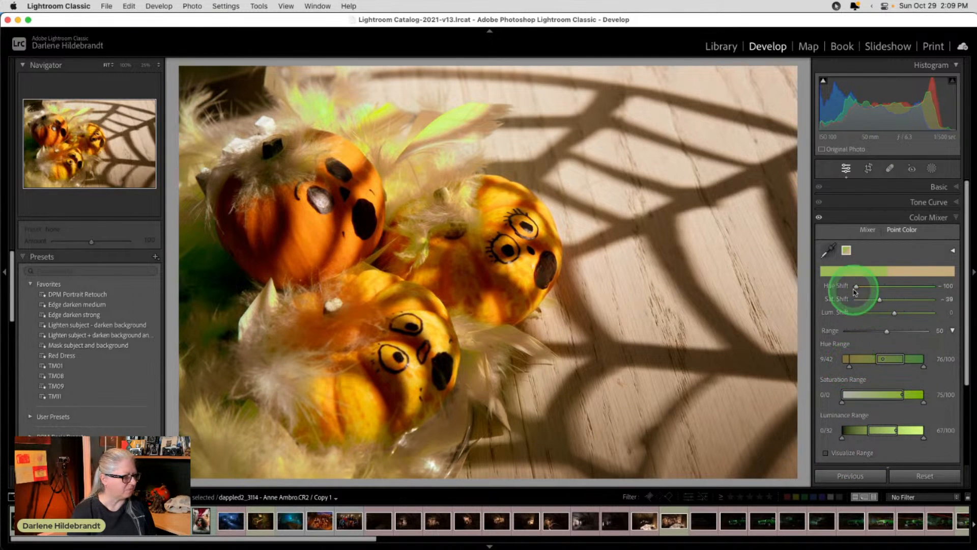
Refine the green sample with Sat Shift about -12, Lum Shift about 18 and Range about 95.
left_click_drag(888, 311, 905, 313)
left_click_drag(879, 299, 846, 331)
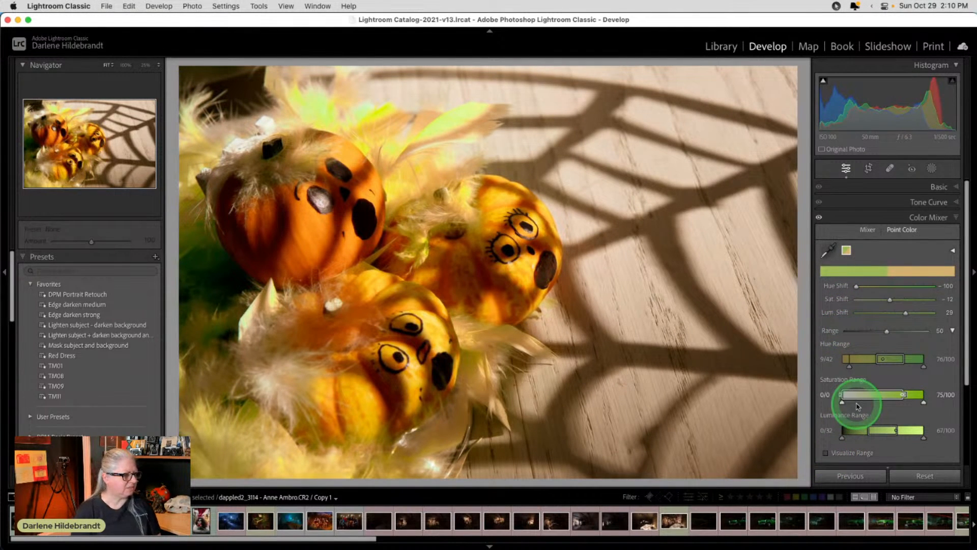
left_click_drag(905, 311, 925, 338)
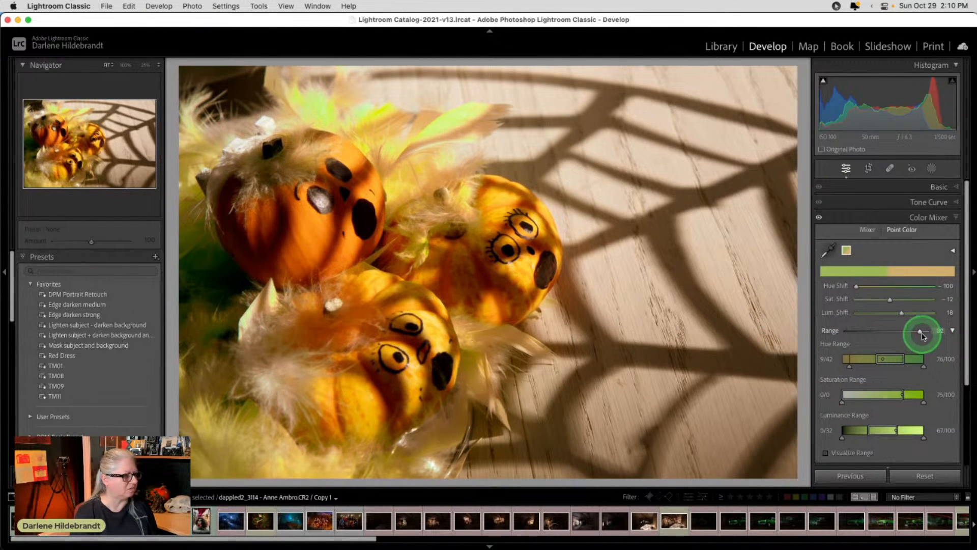
left_click_drag(925, 335, 923, 336)
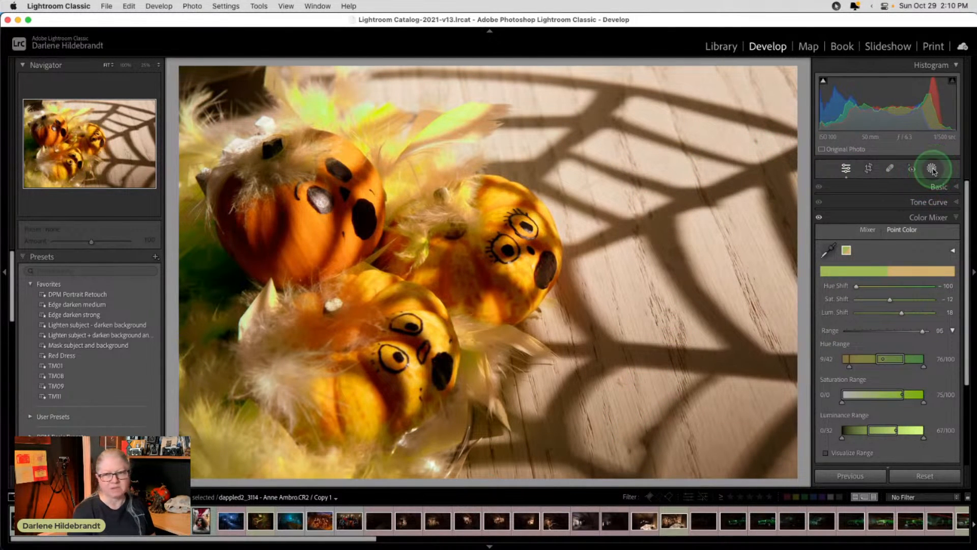
Create a Select Background mask and lower its exposure to about -1.2.
left_click(932, 169)
left_click(932, 211)
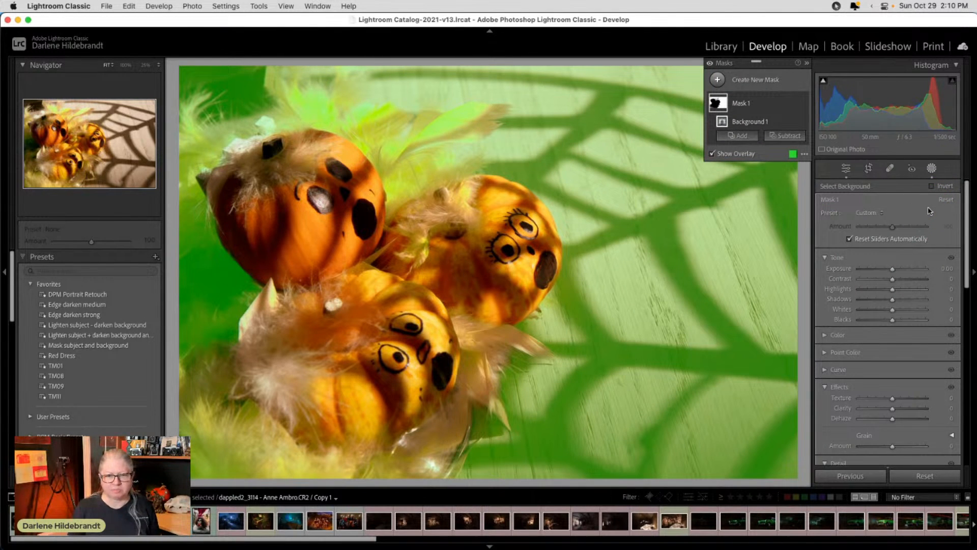
mouse_move(892, 268)
left_mouse_down()
mouse_move(872, 270)
mouse_move(903, 271)
mouse_move(882, 270)
left_mouse_up()
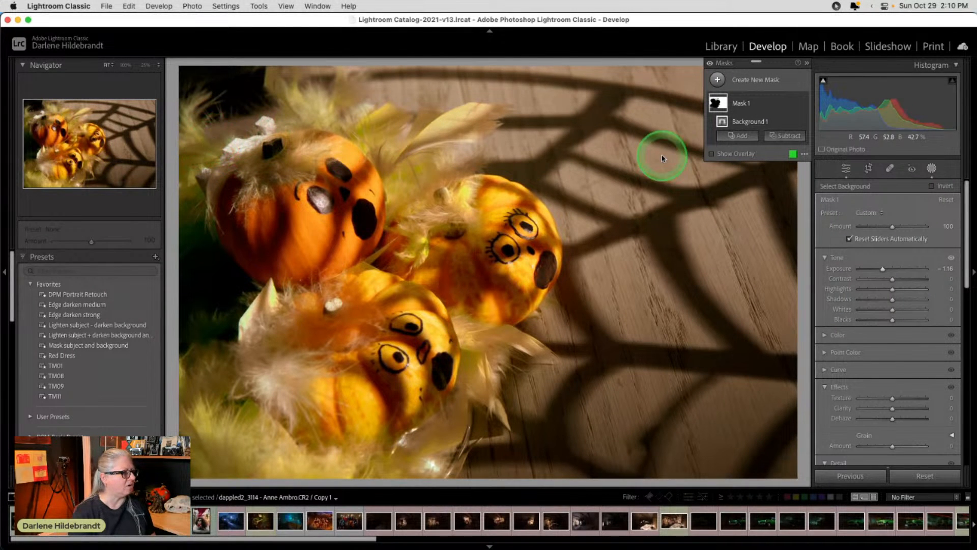
Add a brush component to the background mask with size 8, feather 23, flow 100 and density about 57.
left_click(743, 136)
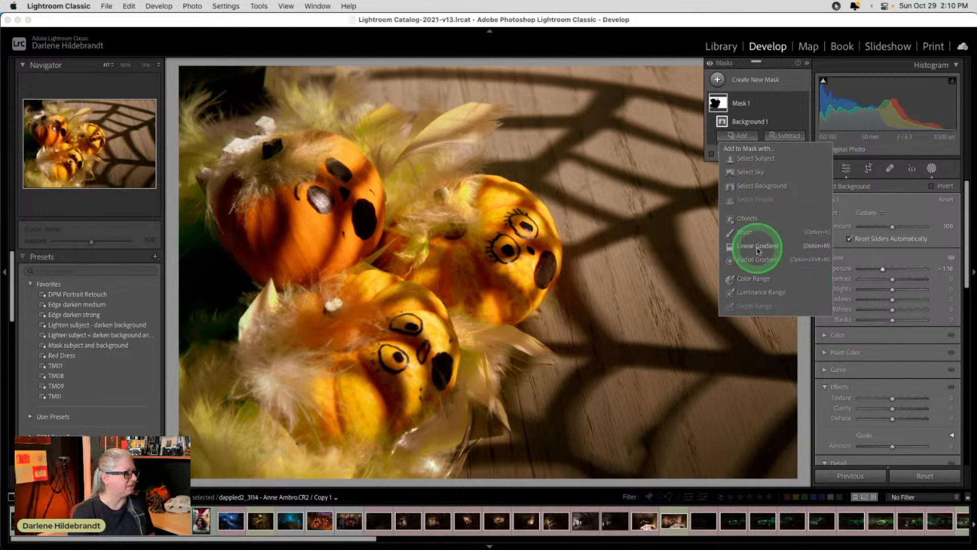
left_click(746, 235)
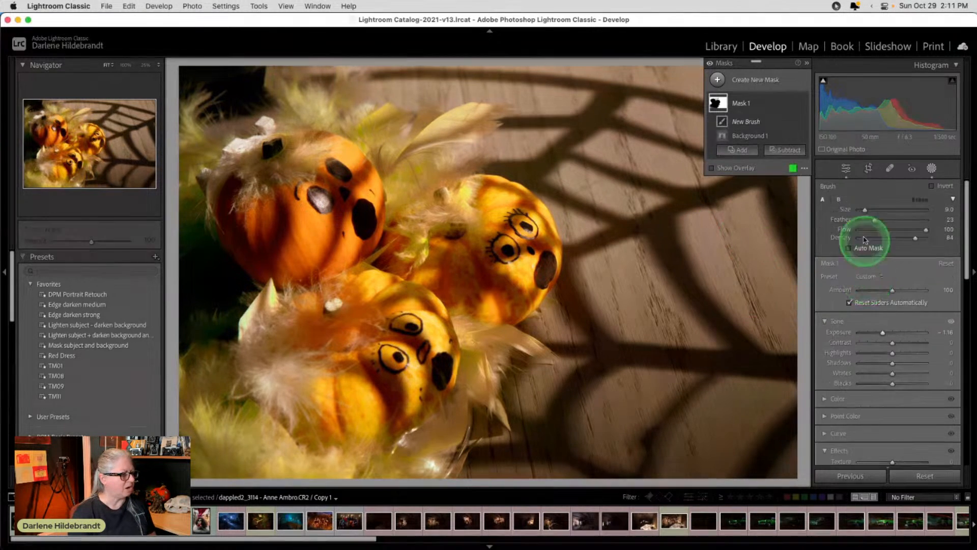
key("shift+7")
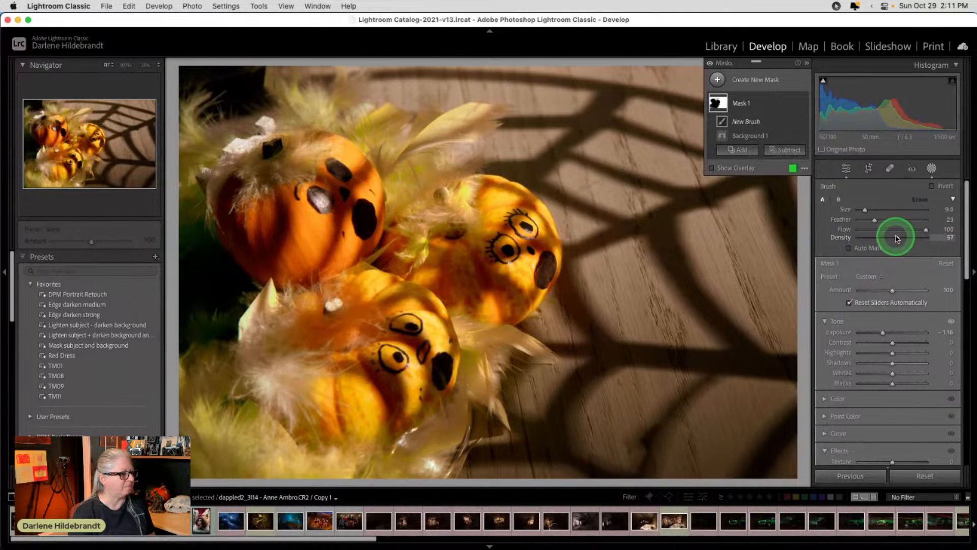
left_click(897, 238)
left_click_drag(903, 230, 947, 228)
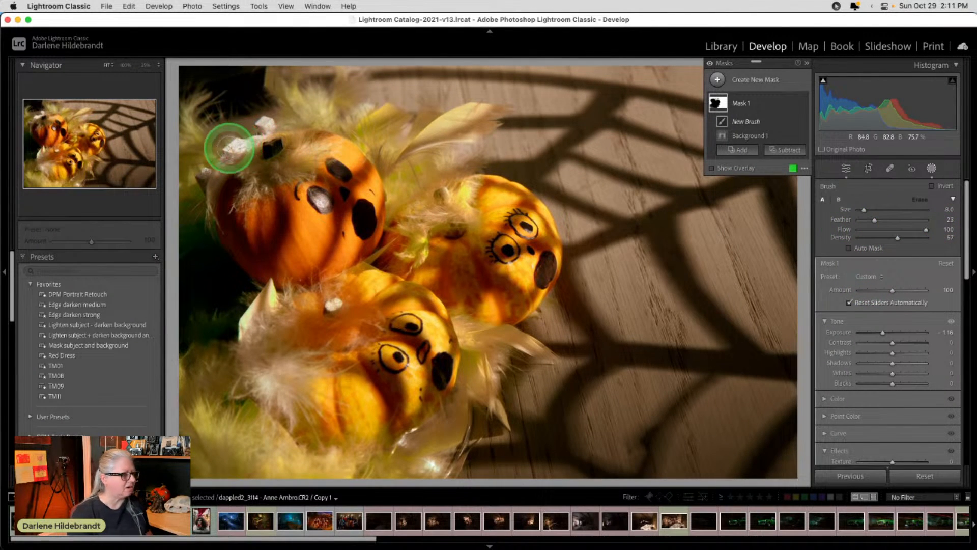
Brush the mask over the bright bits above the upper pumpkin, try a stroke on the lower feathers, and undo the last stroke.
mouse_move(226, 153)
left_mouse_down()
mouse_move(271, 122)
mouse_move(227, 153)
mouse_move(269, 122)
mouse_move(222, 146)
mouse_move(257, 112)
mouse_move(274, 119)
mouse_move(229, 125)
left_mouse_up()
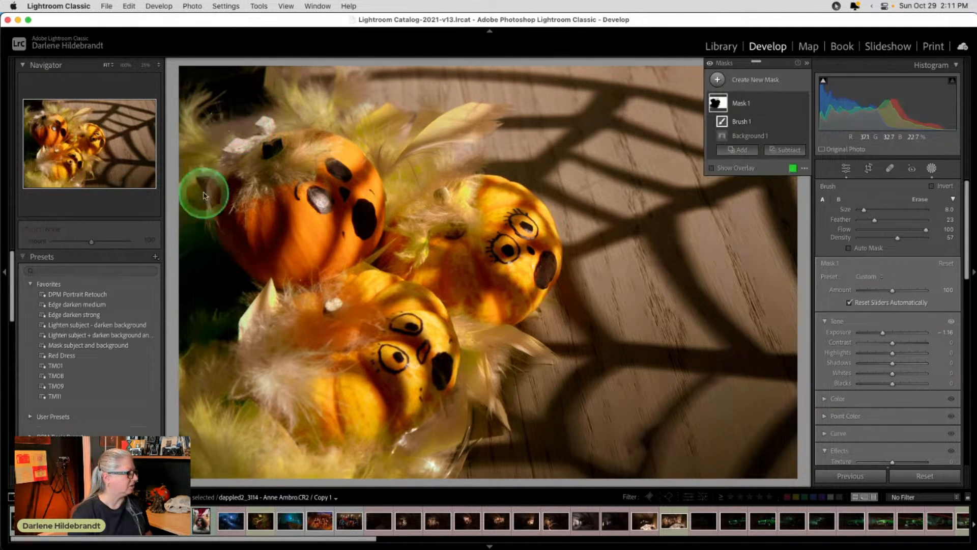
mouse_move(242, 343)
left_mouse_down()
mouse_move(259, 299)
mouse_move(244, 353)
mouse_move(252, 390)
mouse_move(279, 412)
mouse_move(261, 366)
mouse_move(218, 393)
left_mouse_up()
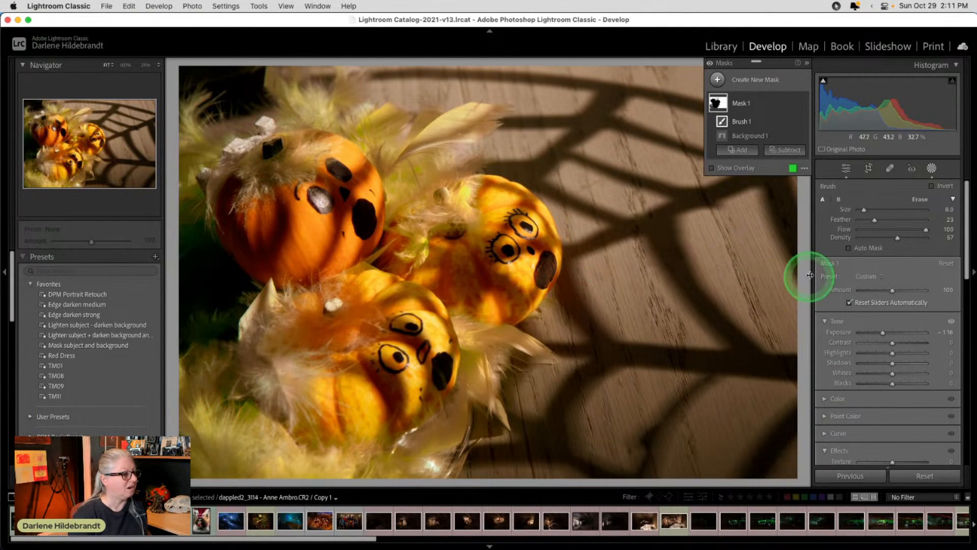
key("super+z")
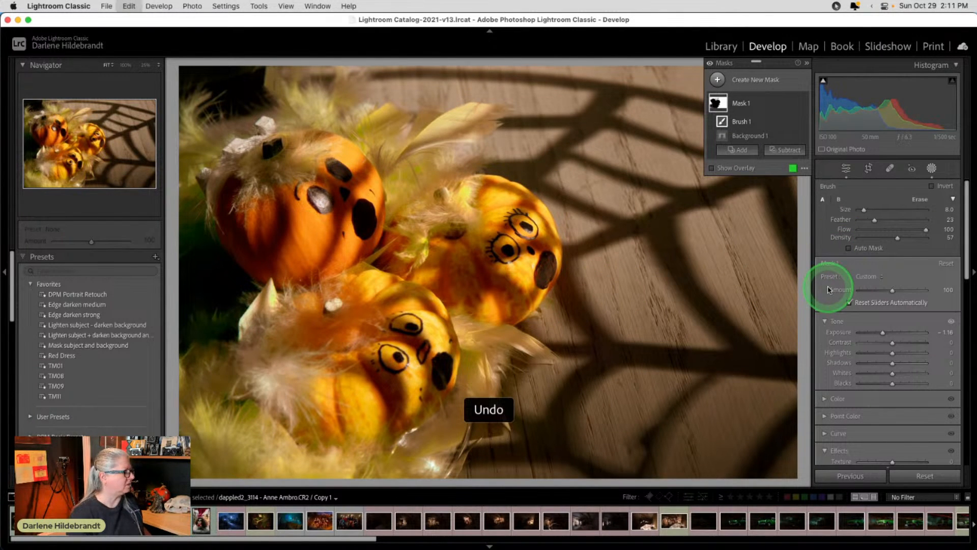
Raise the brush feather to about 96 and paint the mask over the feathers and bright bits around the pumpkins.
left_click_drag(875, 219, 923, 219)
mouse_move(219, 149)
left_mouse_down()
mouse_move(240, 148)
mouse_move(271, 126)
mouse_move(201, 174)
left_mouse_up()
mouse_move(236, 356)
left_mouse_down()
mouse_move(274, 408)
mouse_move(267, 375)
mouse_move(275, 385)
mouse_move(282, 370)
mouse_move(238, 340)
mouse_move(272, 291)
mouse_move(232, 329)
left_mouse_up()
mouse_move(443, 466)
left_mouse_down()
mouse_move(412, 465)
mouse_move(425, 441)
mouse_move(328, 471)
mouse_move(270, 464)
mouse_move(258, 410)
mouse_move(279, 375)
mouse_move(247, 342)
mouse_move(265, 299)
mouse_move(238, 310)
left_mouse_up()
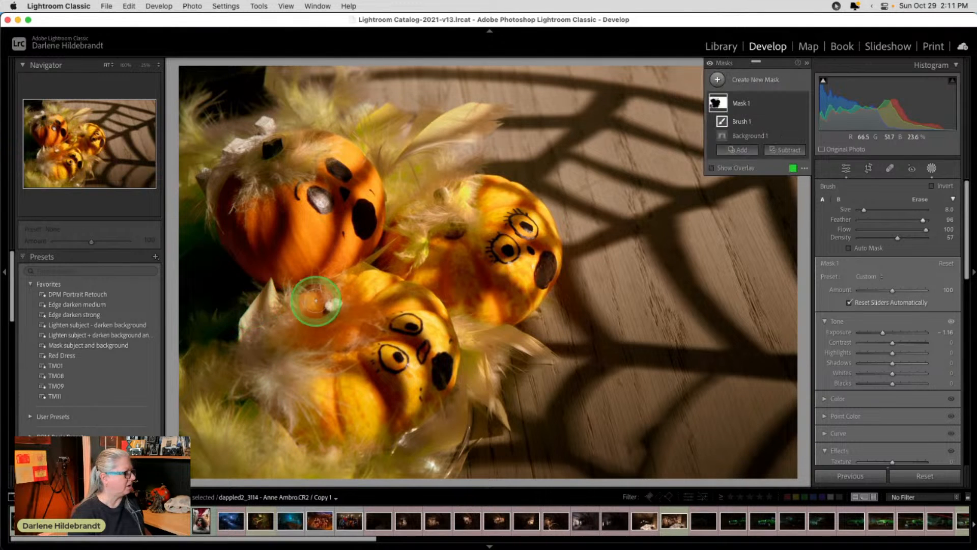
left_click_drag(327, 300, 333, 304)
mouse_move(257, 124)
left_mouse_down()
mouse_move(221, 151)
mouse_move(273, 121)
mouse_move(227, 156)
left_mouse_up()
Raise the brush density to about 87 and toggle the mask overlay to check the painted coverage.
left_click_drag(897, 238, 916, 238)
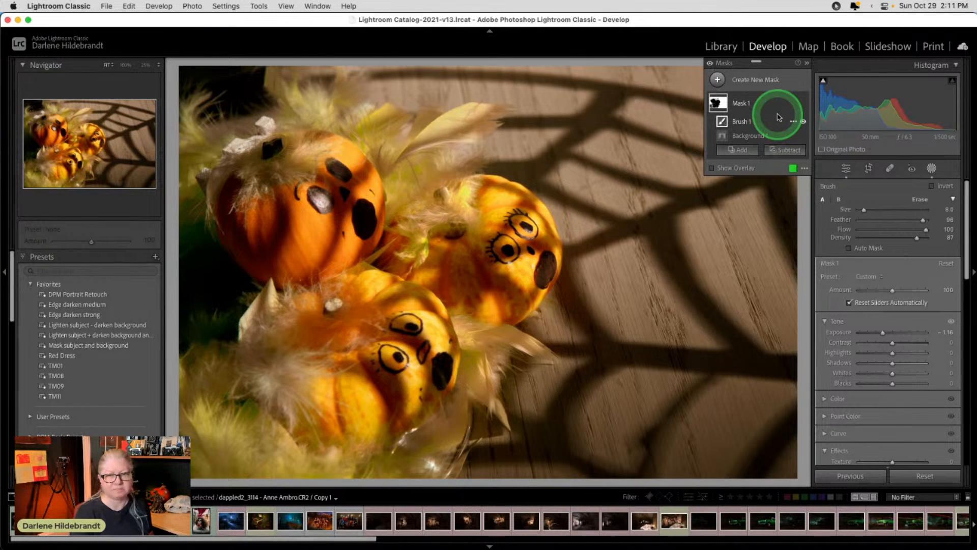
key("o")
key("o")
key("o")
key("o")
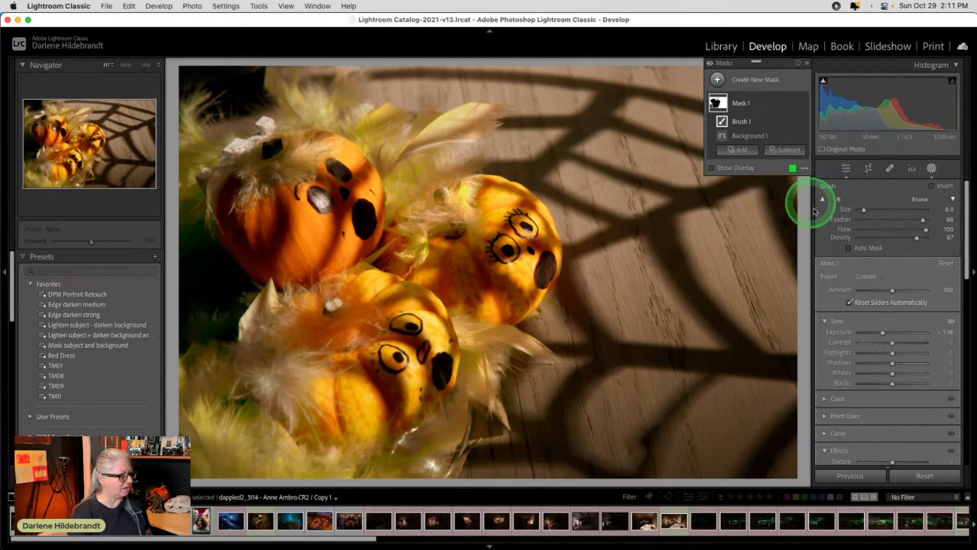
Darken the masked background's tones further and lower its sharpness to -100.
left_click_drag(891, 355, 887, 330)
scroll(888, 330, "down", 5)
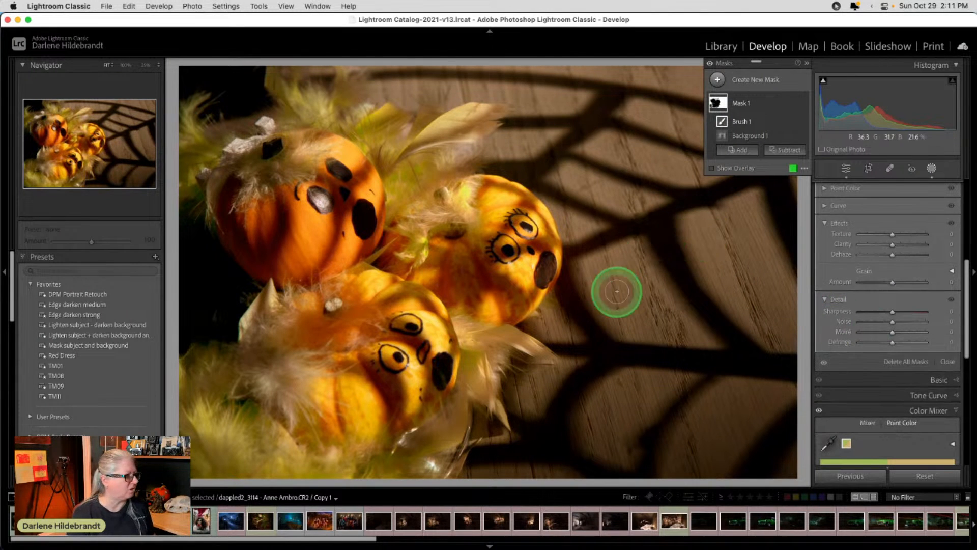
left_click_drag(890, 312, 754, 301)
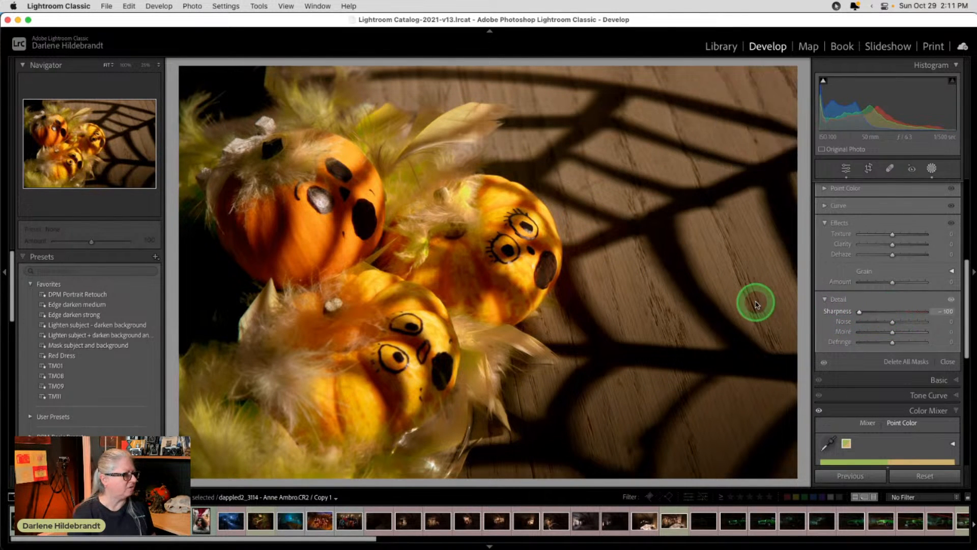
Soften the masked background by setting Texture to -100 and Clarity to about -58, keeping noise at its default and sharpness at -100.
left_click_drag(893, 325, 872, 322)
double_click(873, 322)
left_click_drag(894, 237, 874, 246)
left_click_drag(866, 311, 853, 315)
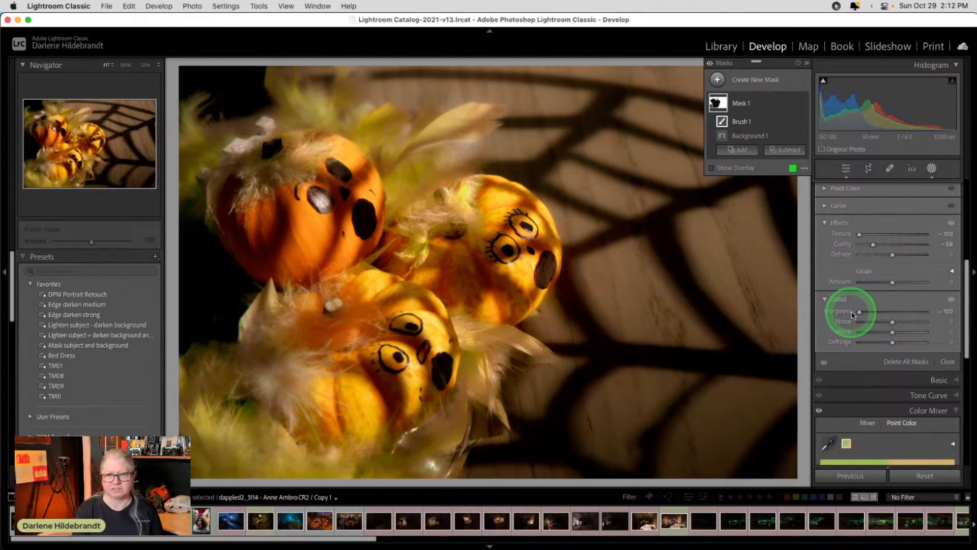
Set the masked background's grain amount to about 74 and toggle the mask off and on to compare its effect.
mouse_move(890, 283)
left_mouse_down()
mouse_move(936, 283)
mouse_move(898, 284)
left_mouse_up()
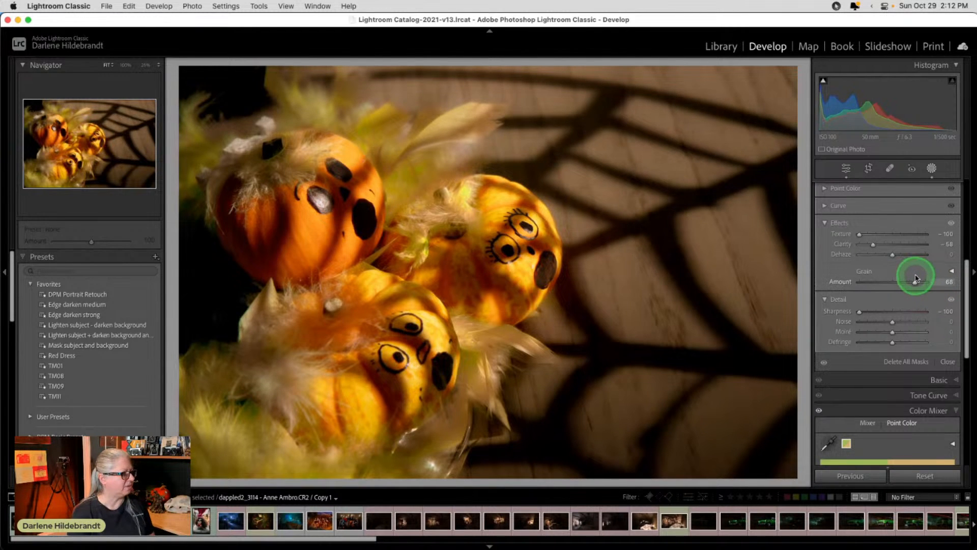
left_click_drag(917, 279, 918, 279)
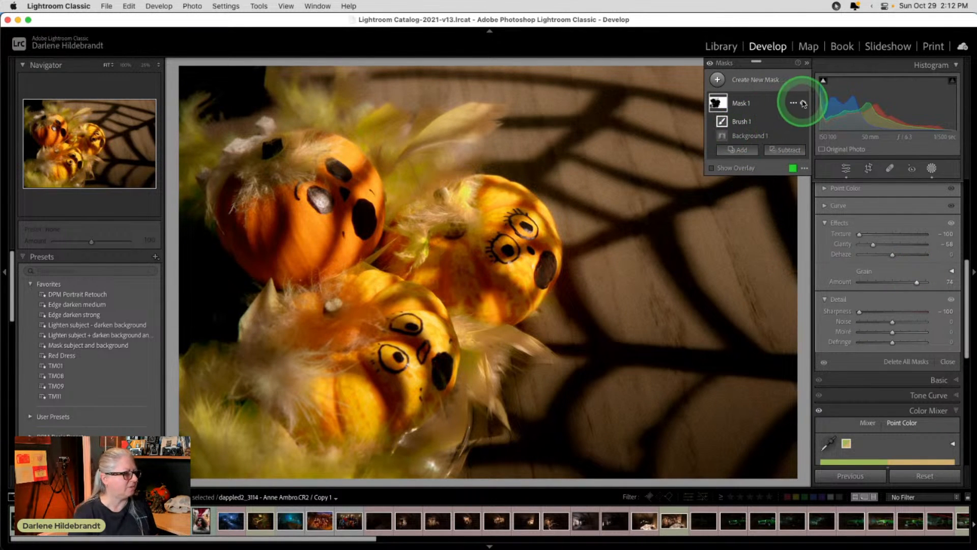
left_click(802, 104)
left_click(803, 104)
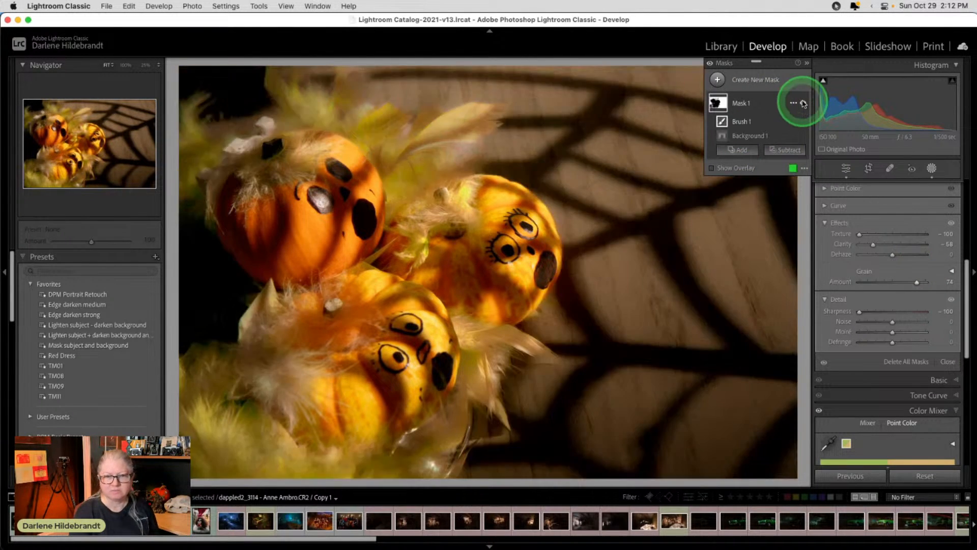
left_click(803, 104)
left_click(802, 104)
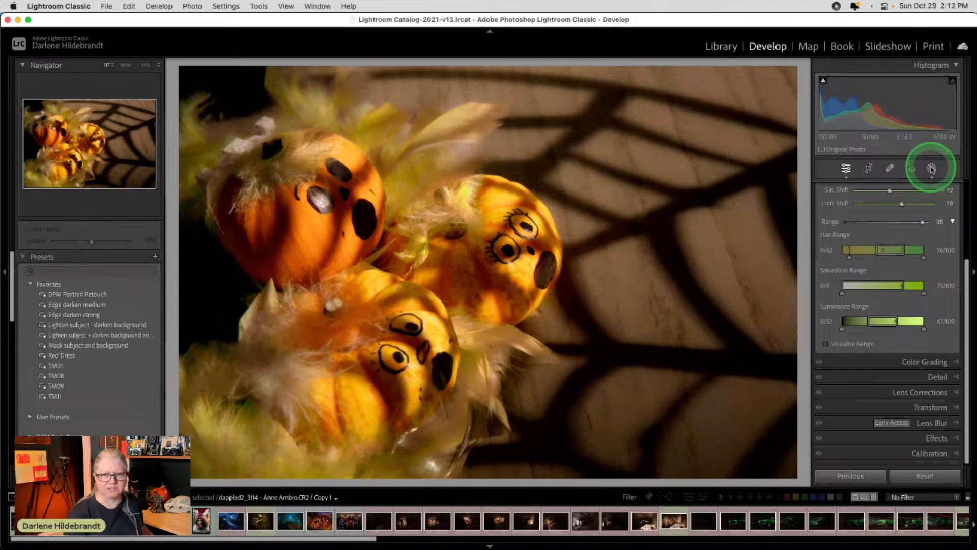
Close masking, try the Edge darken strong preset, and apply Edge darken medium instead.
left_click(69, 315)
left_click(70, 304)
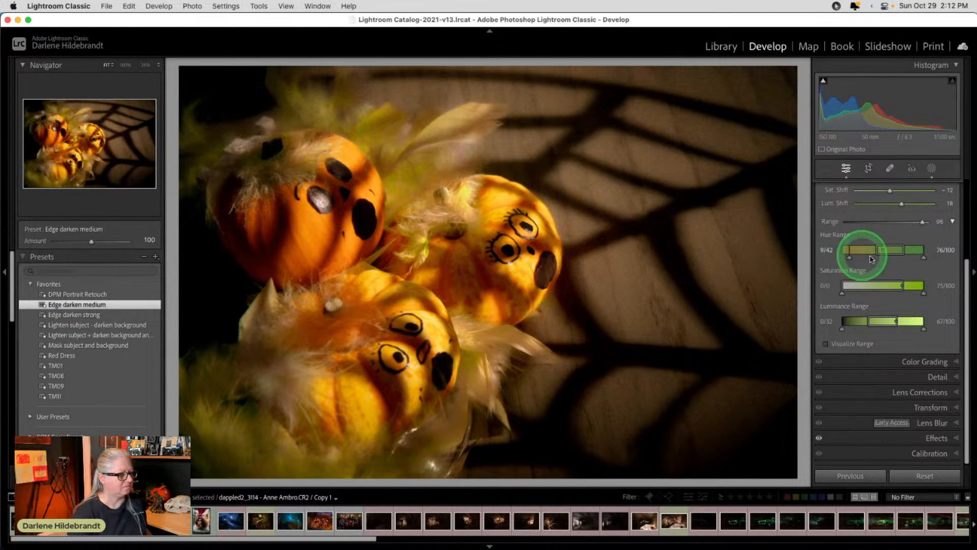
Brighten the photo's overall tone with Exposure +0.35, Highlights -24 and Whites +37, leaving Blacks at 0.
scroll(875, 266, "up", 5)
left_click(942, 188)
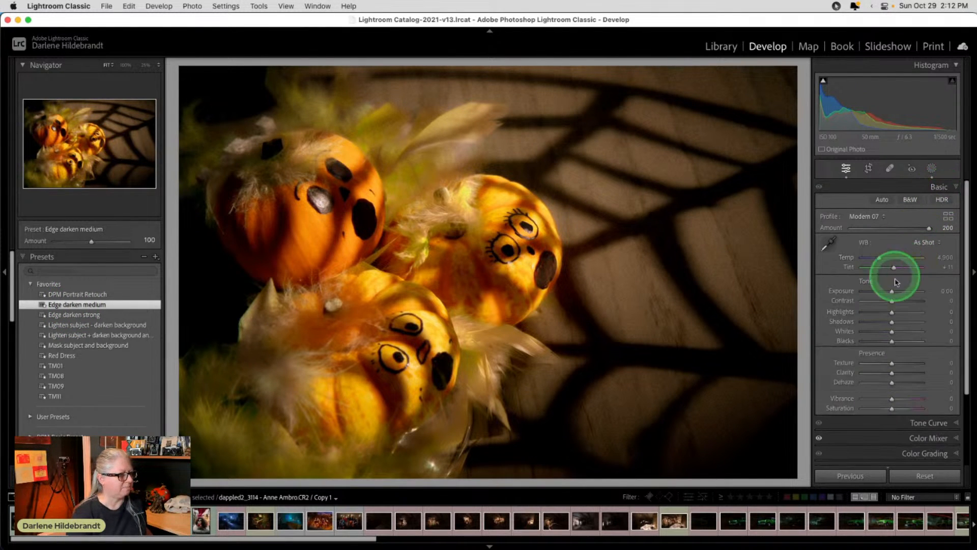
left_click_drag(893, 294, 886, 313)
left_click(893, 312)
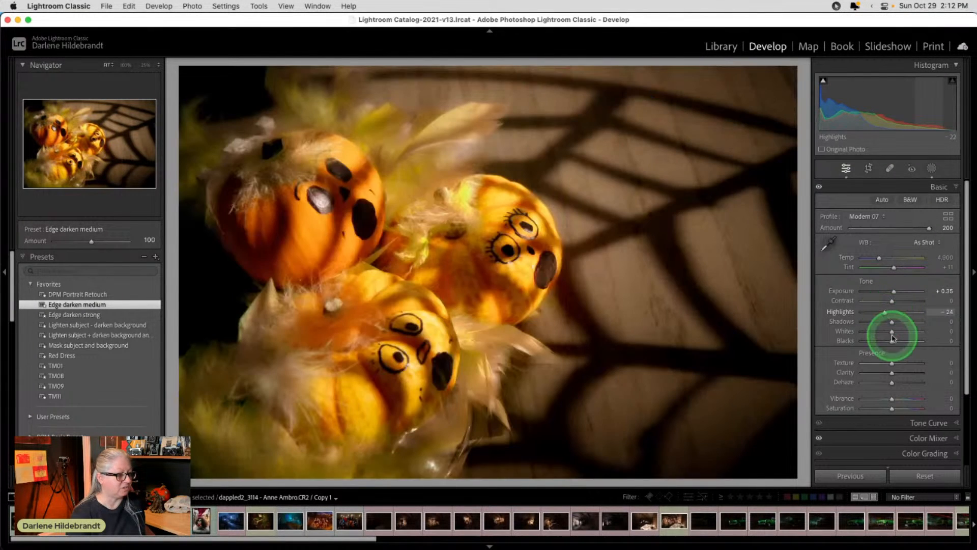
left_click(891, 341, "alt")
left_click_drag(891, 331, 903, 331)
left_click_drag(840, 331, 904, 333)
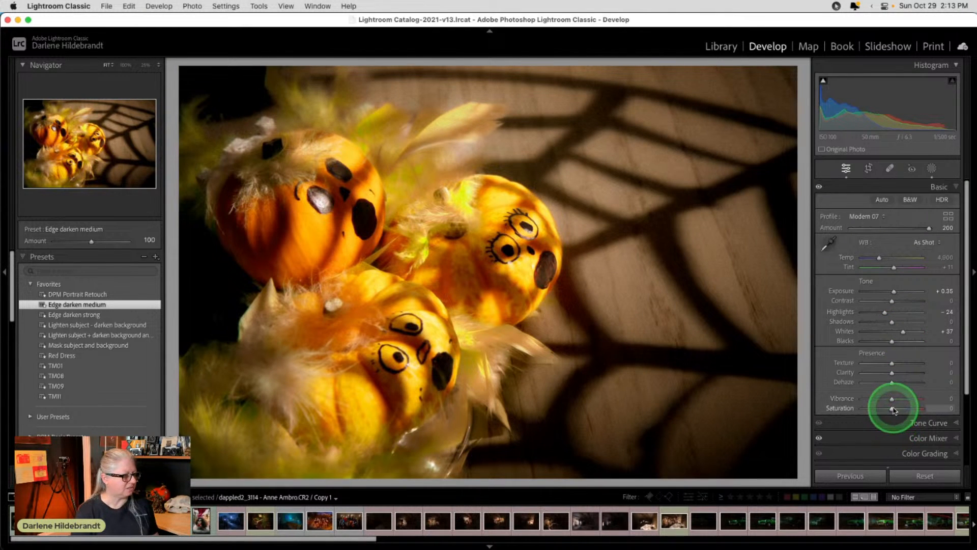
Set the photo's overall Saturation to -5 and toggle the before view on and off to judge the edit.
mouse_move(893, 411)
left_mouse_down()
mouse_move(879, 407)
mouse_move(891, 407)
left_mouse_up()
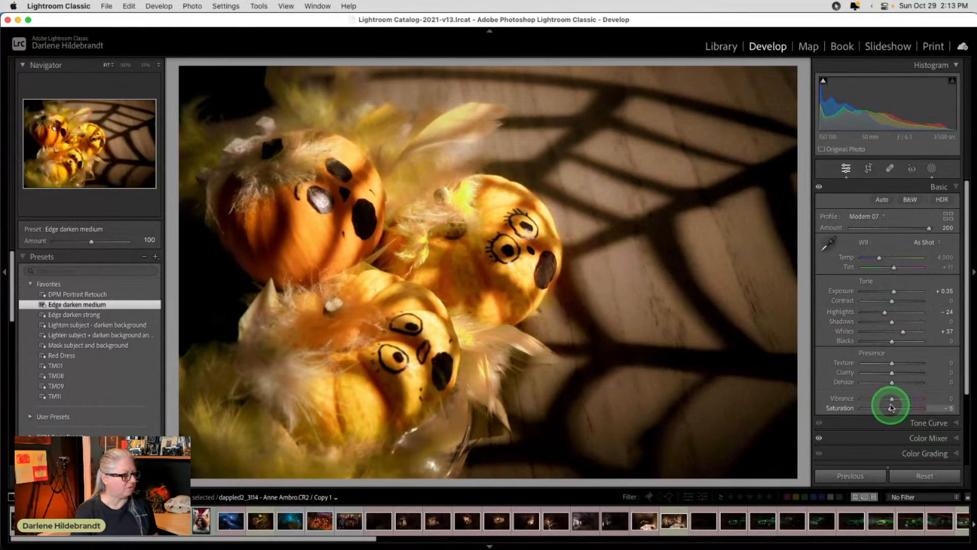
left_click(898, 379)
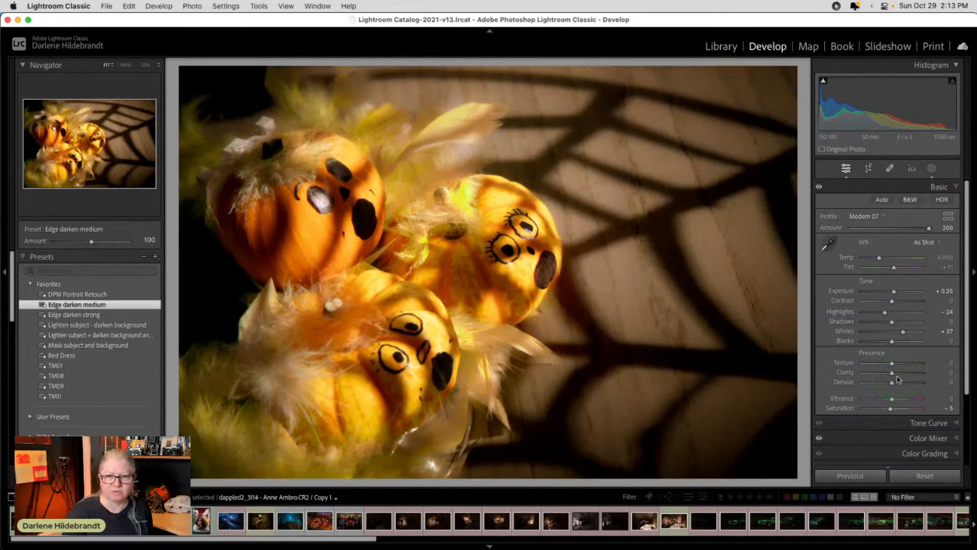
key("backslash")
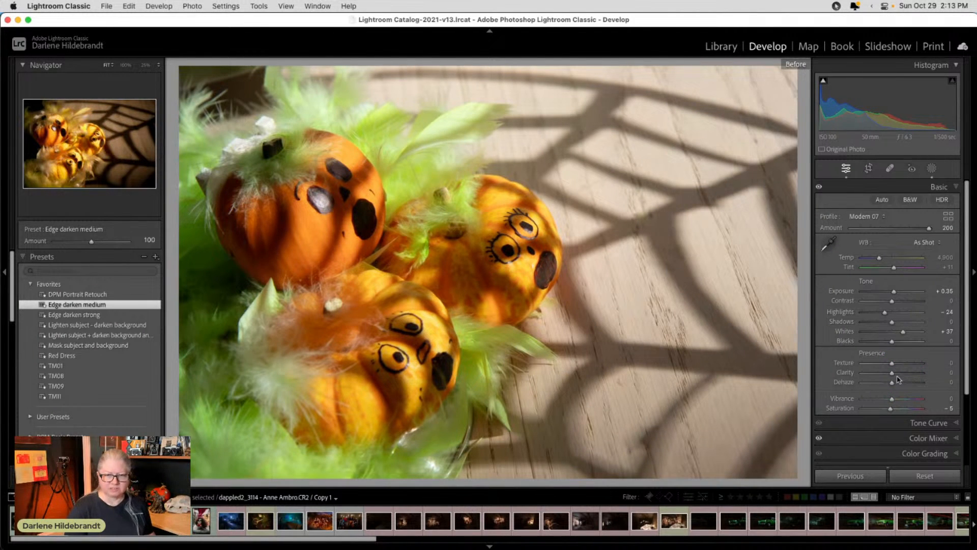
key("backslash")
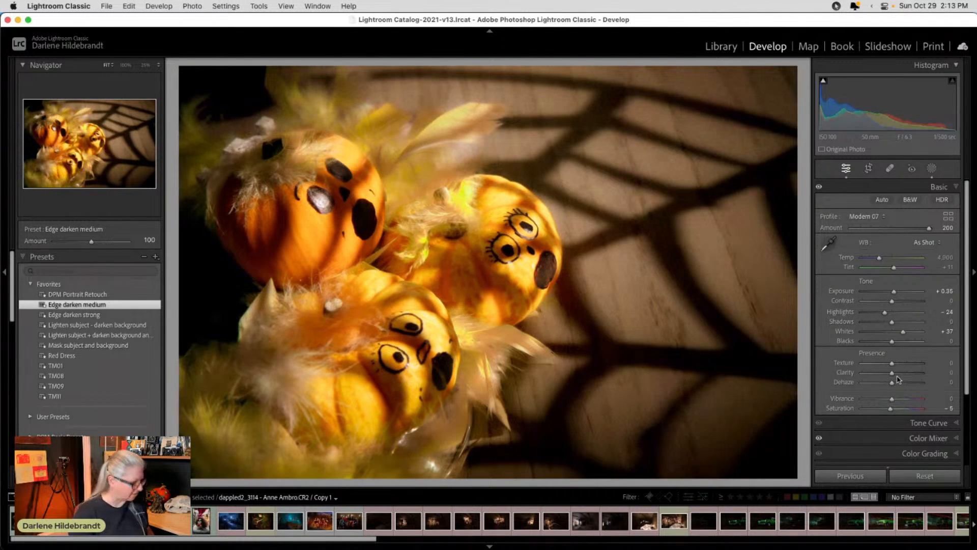
Compare the first edited version and the virtual copy of the pumpkin photo side by side in the Library.
key("g")
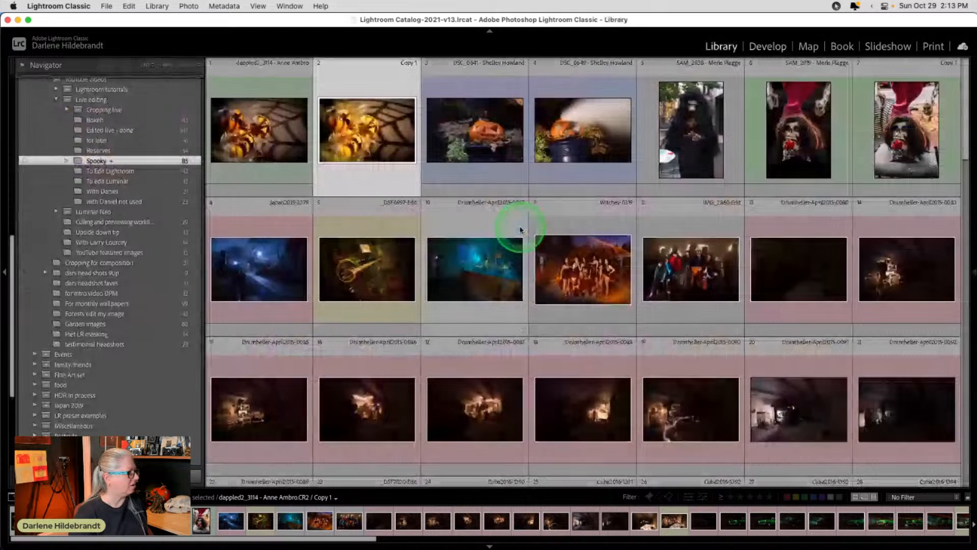
key("j")
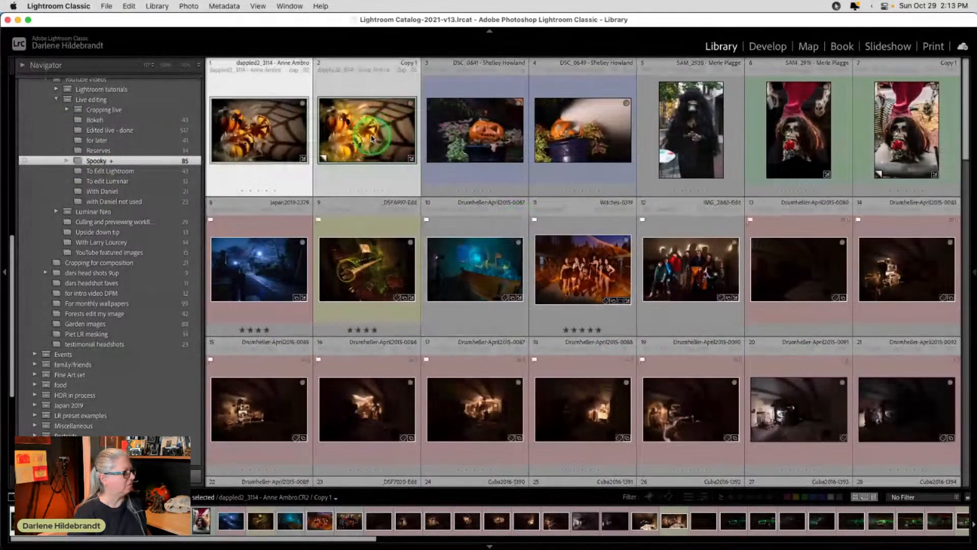
left_click(371, 138)
key("c")
left_click(371, 138)
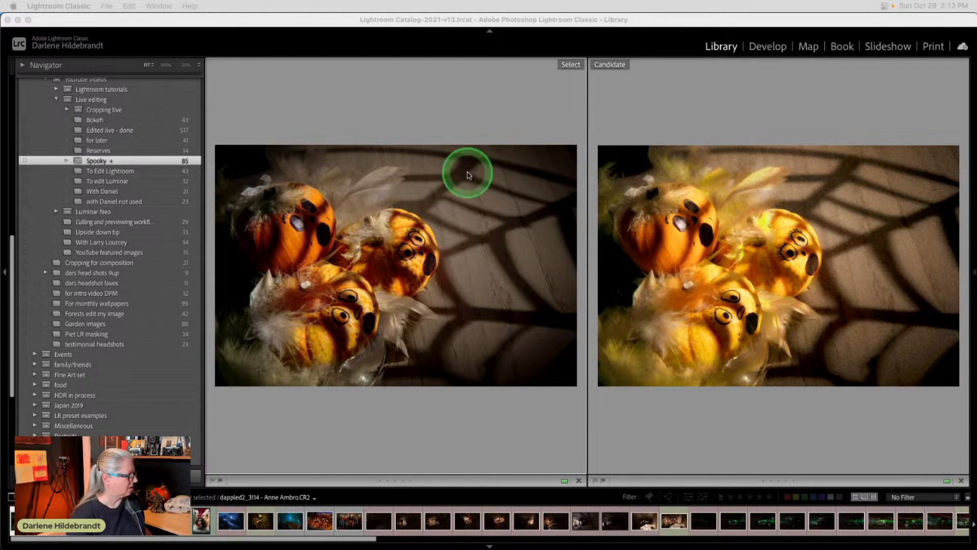
left_click(693, 115)
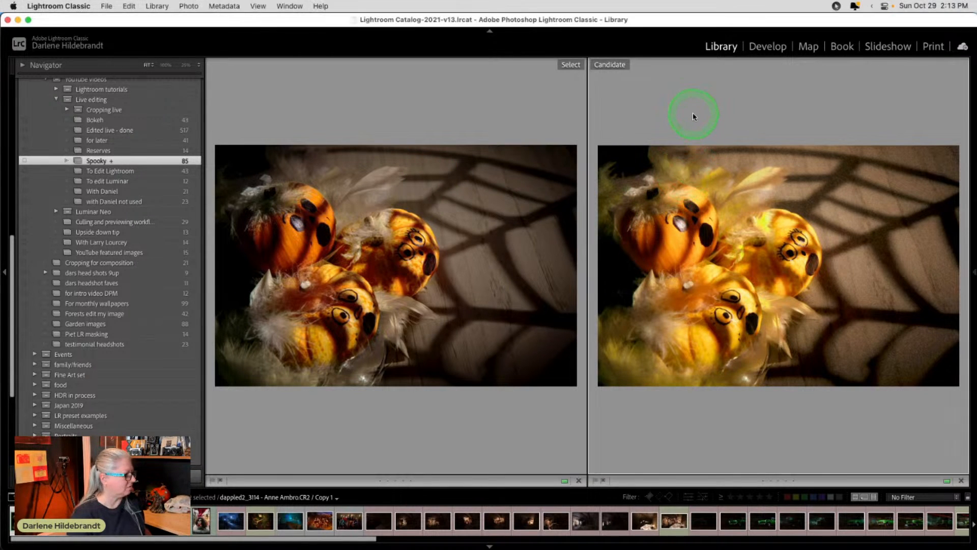
Reopen the virtual copy for developing and set its point color's Sat. Shift to -87 and Lum. Shift to -16.
key("d")
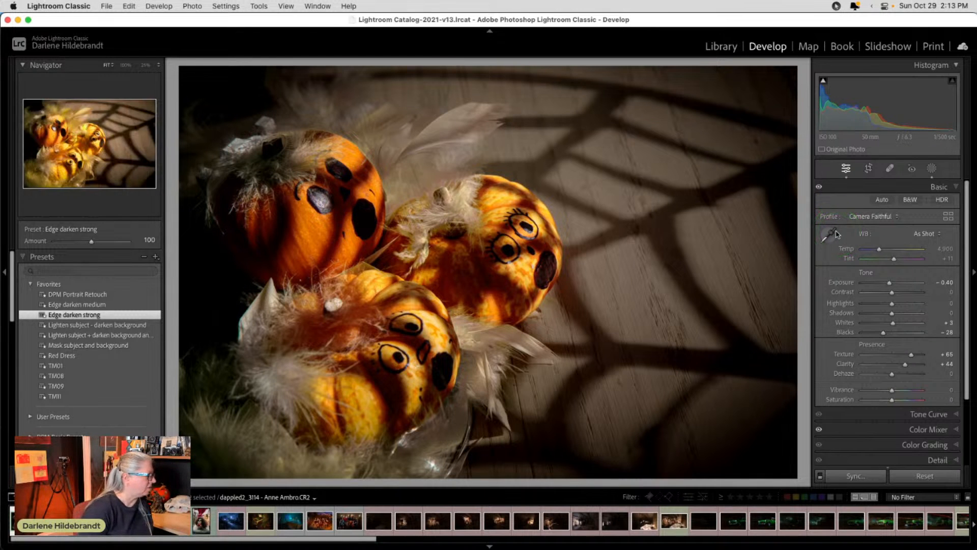
key("Right")
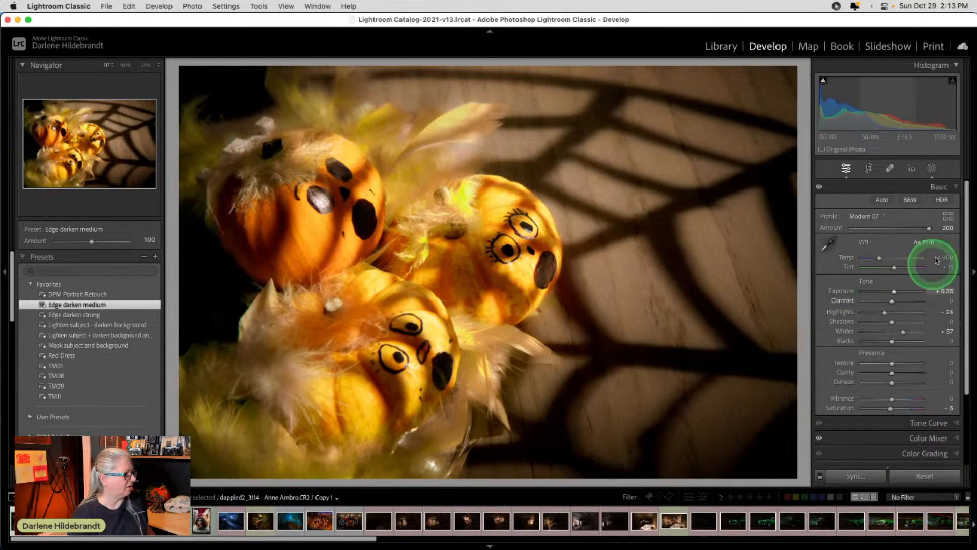
scroll(902, 327, "down", 1)
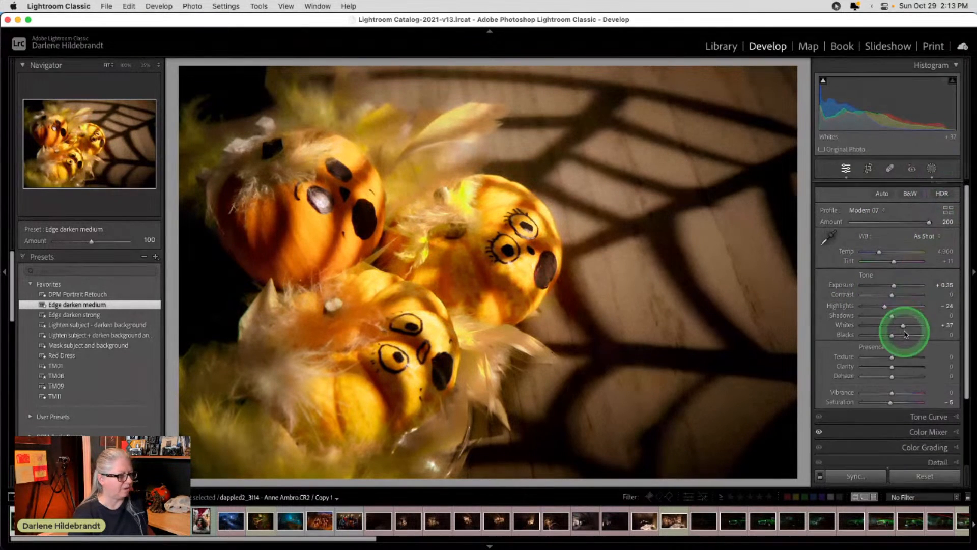
scroll(904, 391, "down", 1)
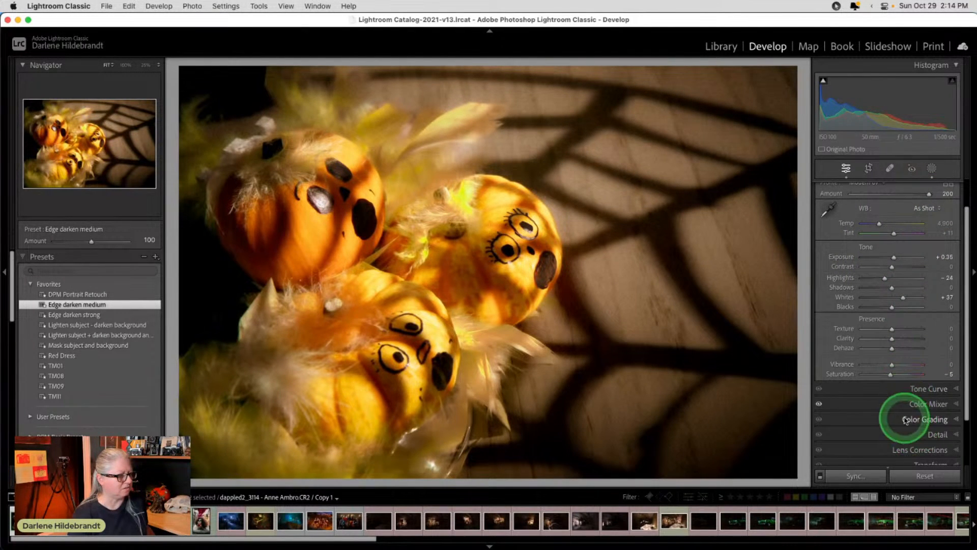
left_click(886, 405)
scroll(863, 277, "down", 1)
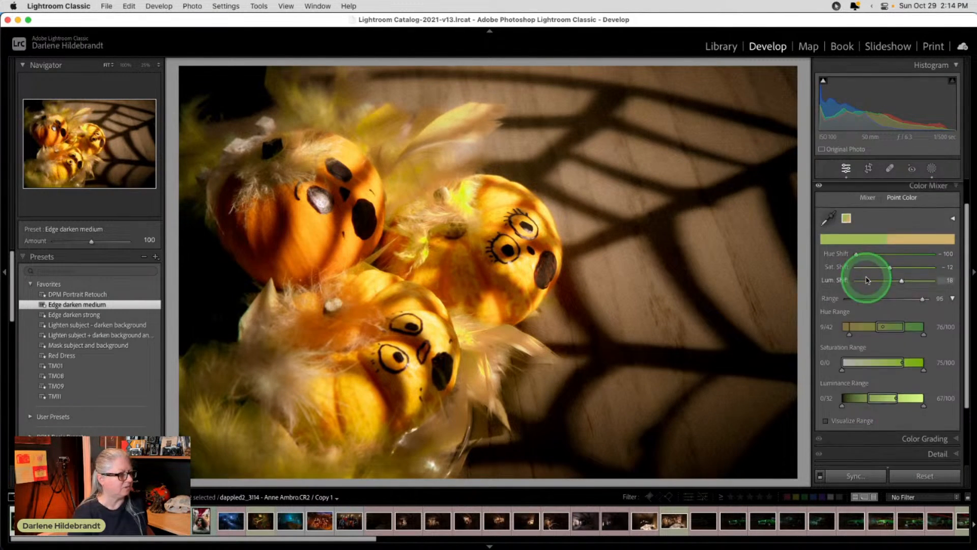
left_click_drag(890, 266, 862, 265)
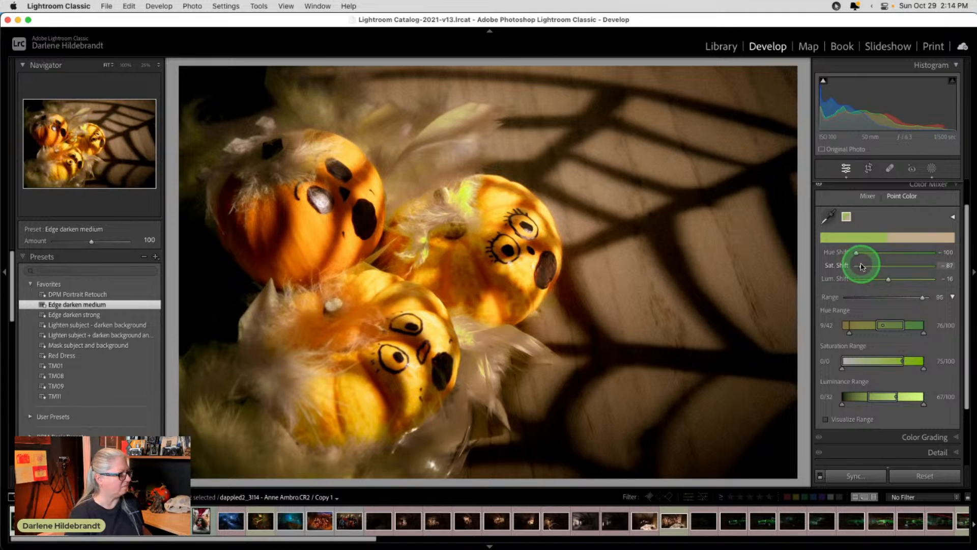
Reduce the color saturation of the masked background in Mask 1 slightly and close masking.
left_click(931, 170)
left_click(764, 102)
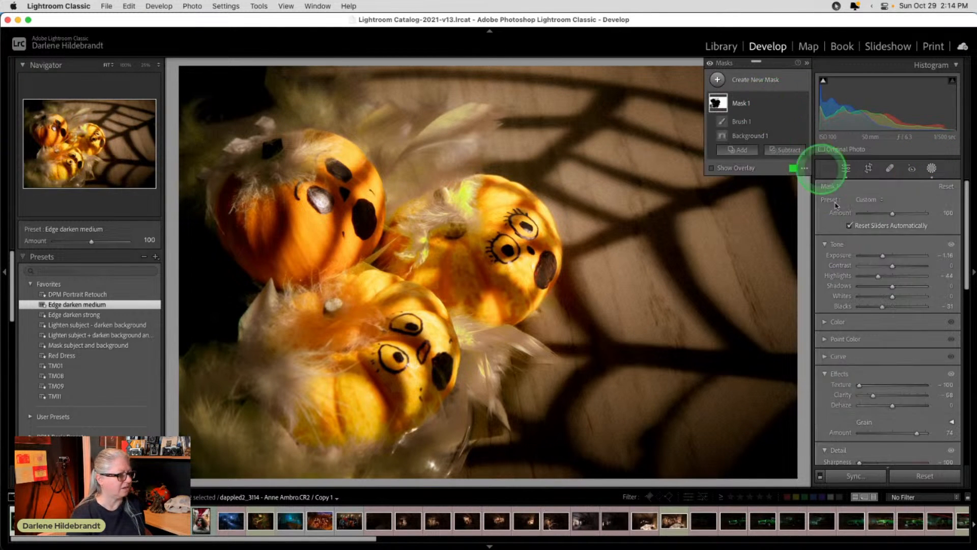
scroll(859, 356, "down", 5)
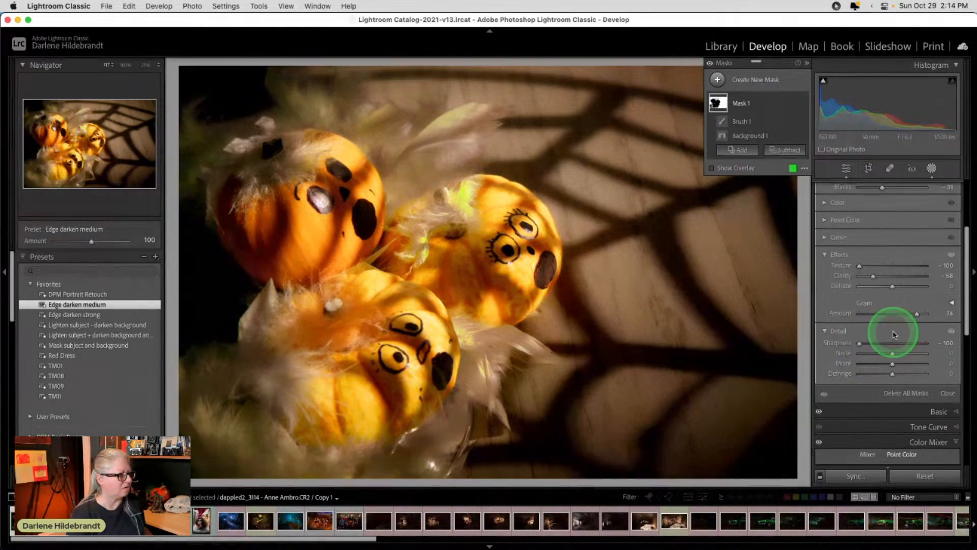
scroll(894, 334, "up", 2)
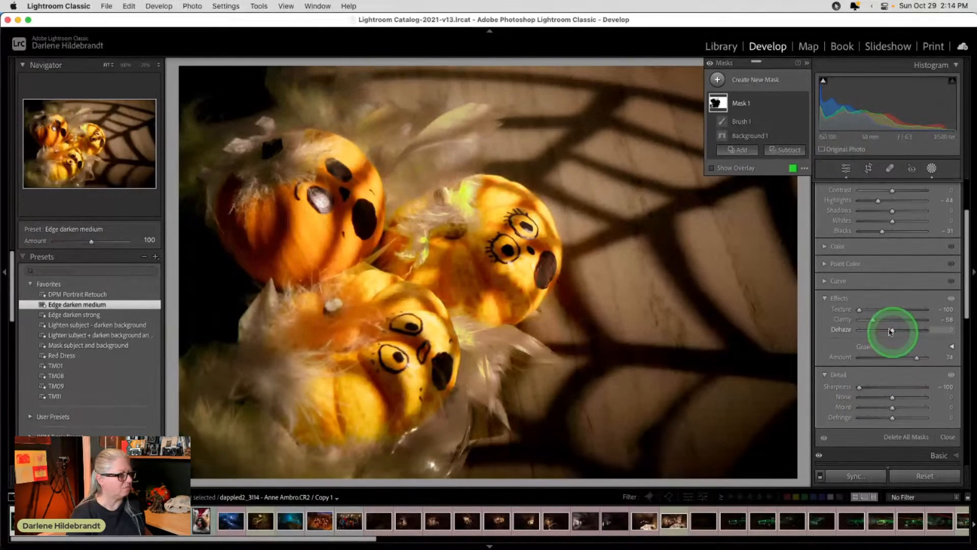
left_click(825, 281)
left_click(835, 280)
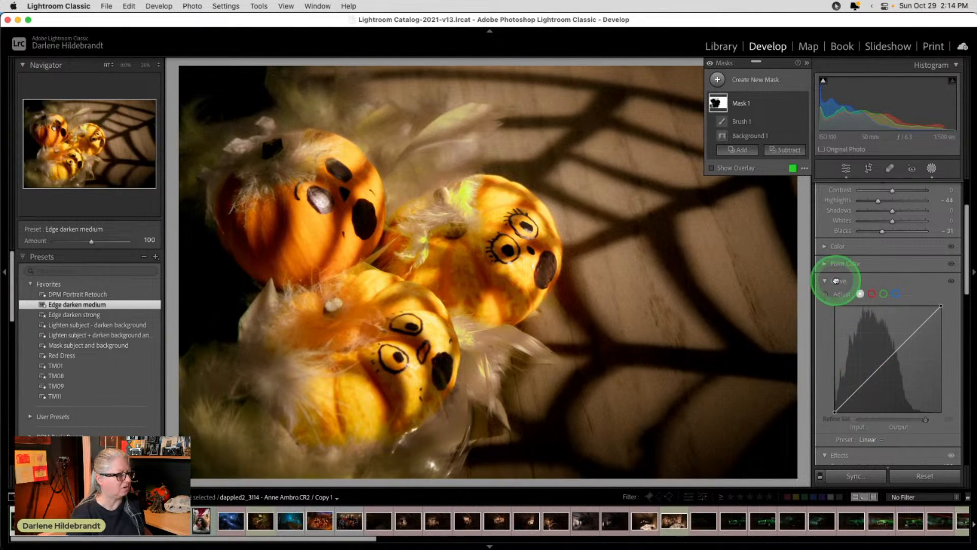
left_click(830, 248)
left_click_drag(893, 308, 882, 308)
left_click(931, 168)
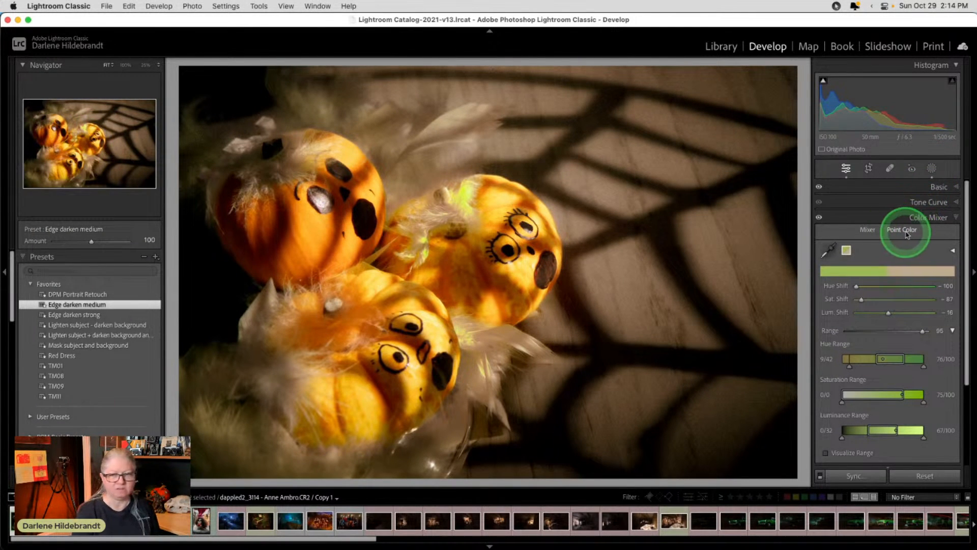
Lower the orange luminance in the HSL color mixer and set the orange saturation to about -13.
left_click(867, 230)
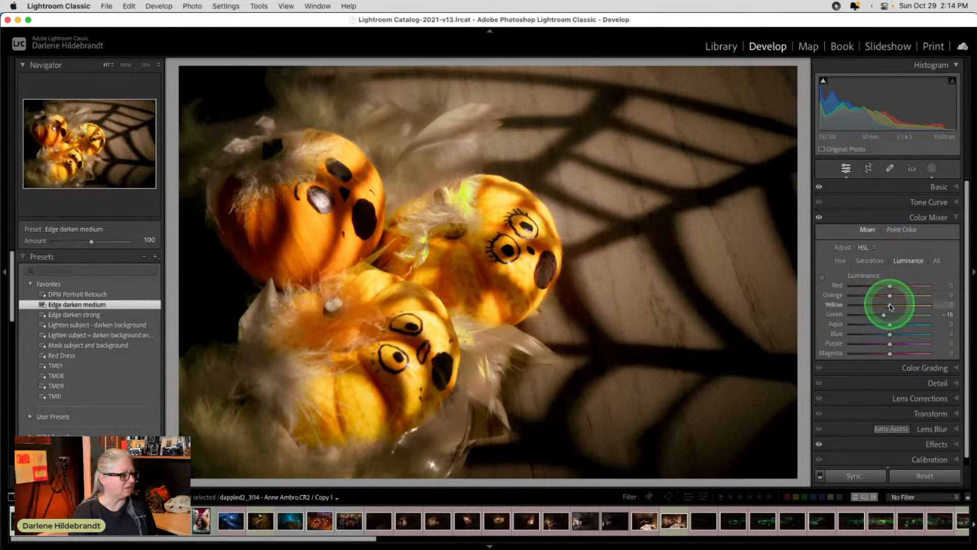
left_click_drag(890, 297, 880, 297)
left_click(870, 262)
mouse_move(890, 296)
left_mouse_down()
mouse_move(906, 296)
mouse_move(885, 294)
left_mouse_up()
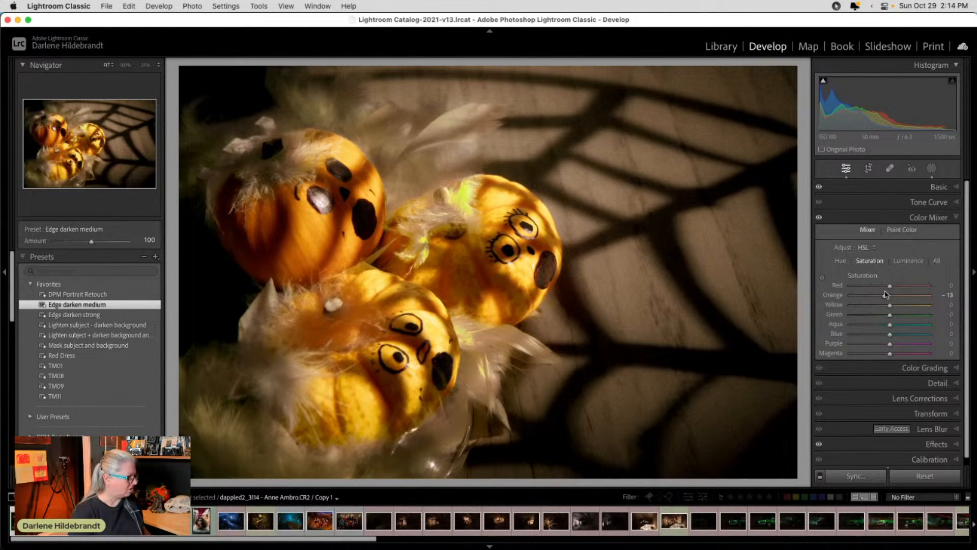
Compare both pumpkin versions side by side again, and check the first version against its unedited original.
key("c")
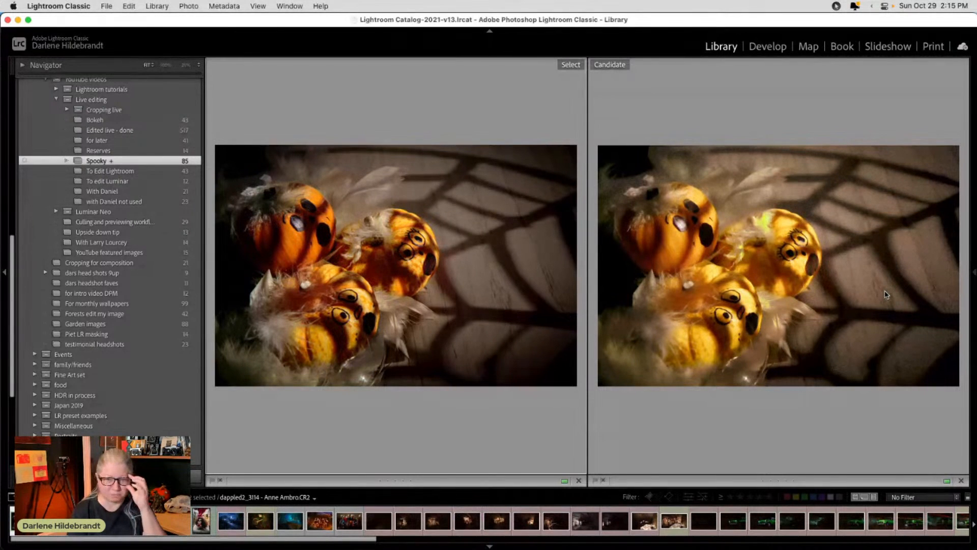
key("d")
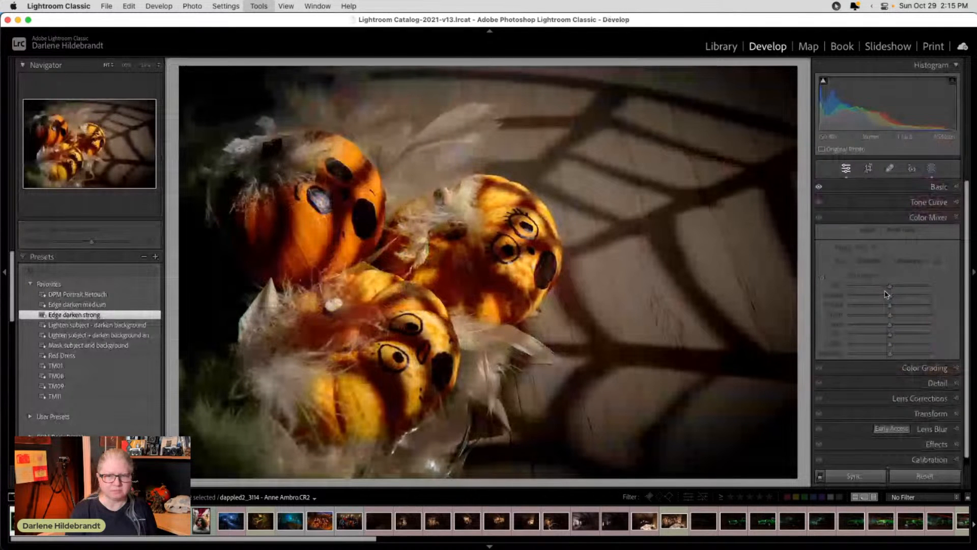
key("backslash")
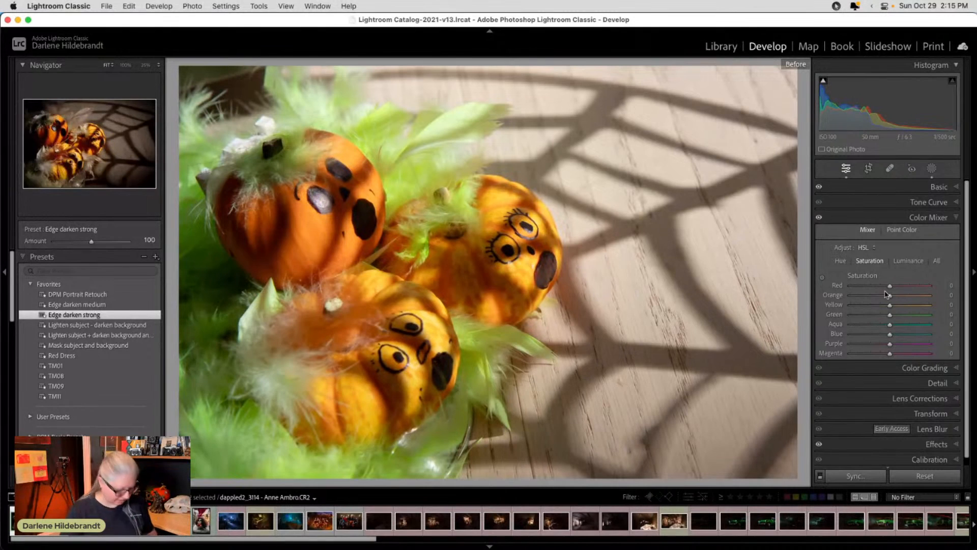
key("backslash")
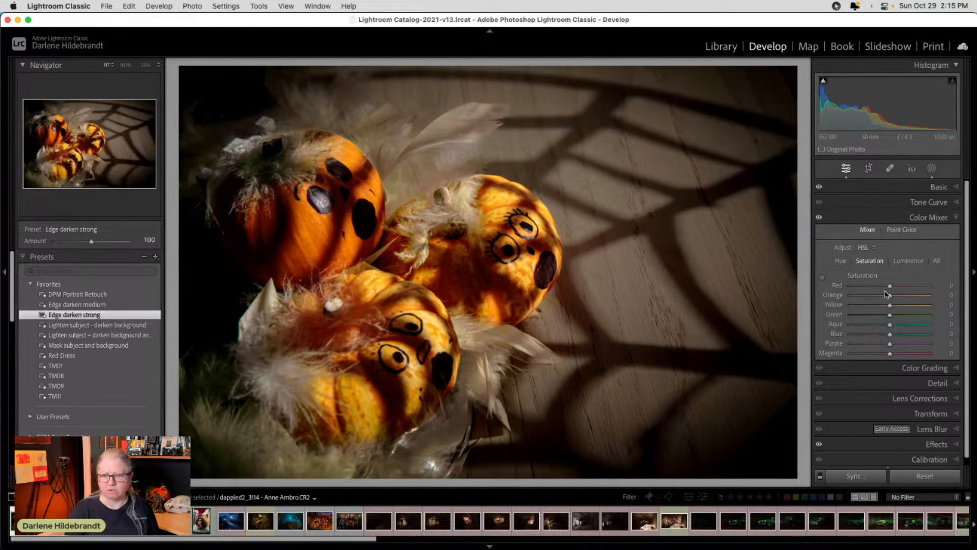
left_click(885, 294)
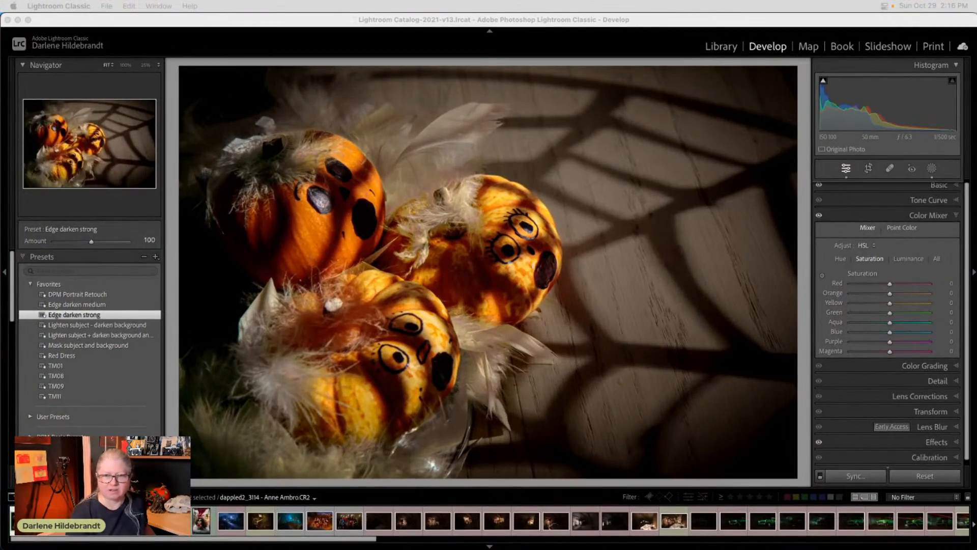
Switch to Luminar Neo and open the Spooky folder's photo of a carved pumpkin in a blue pot without smoke.
left_click(639, 37)
key("super")
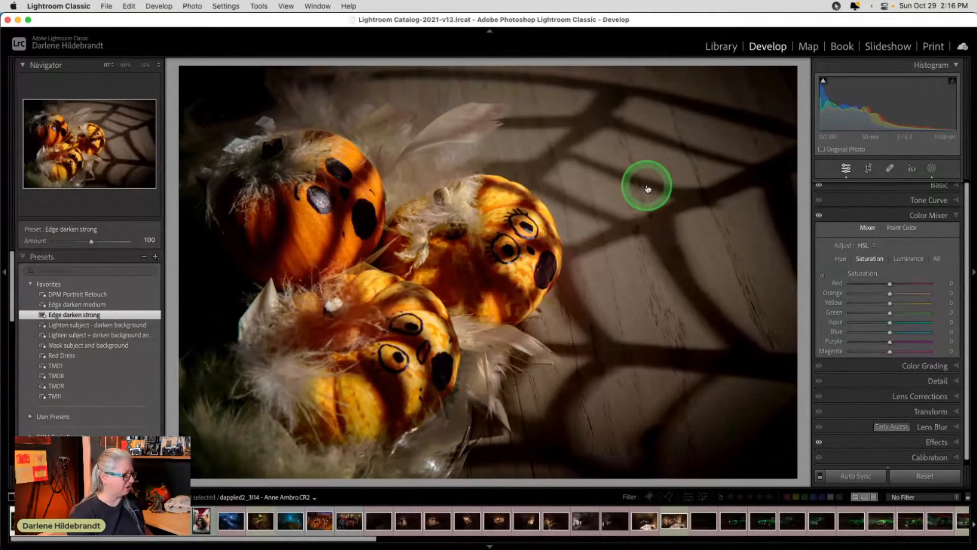
key("super+Tab")
left_click(647, 188)
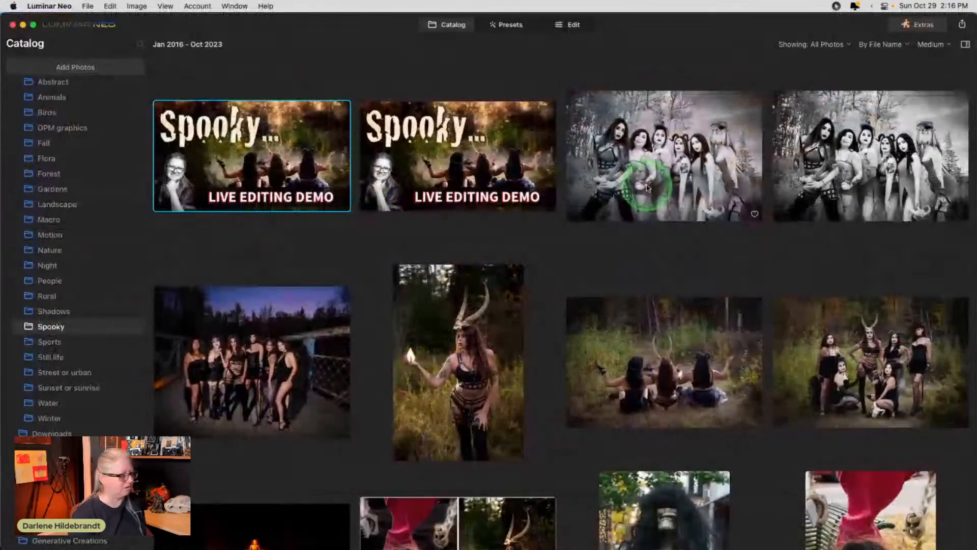
scroll(647, 188, "down", 10)
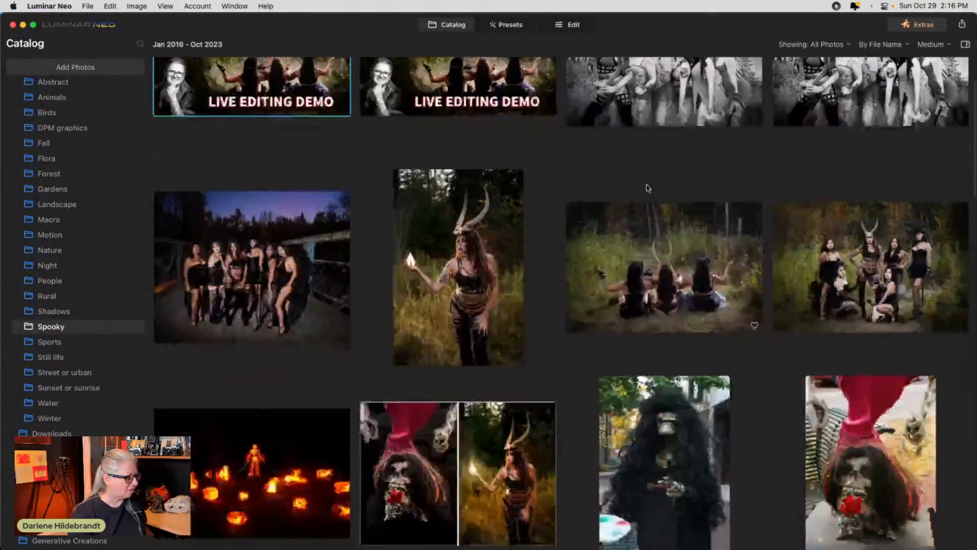
scroll(647, 188, "down", 10)
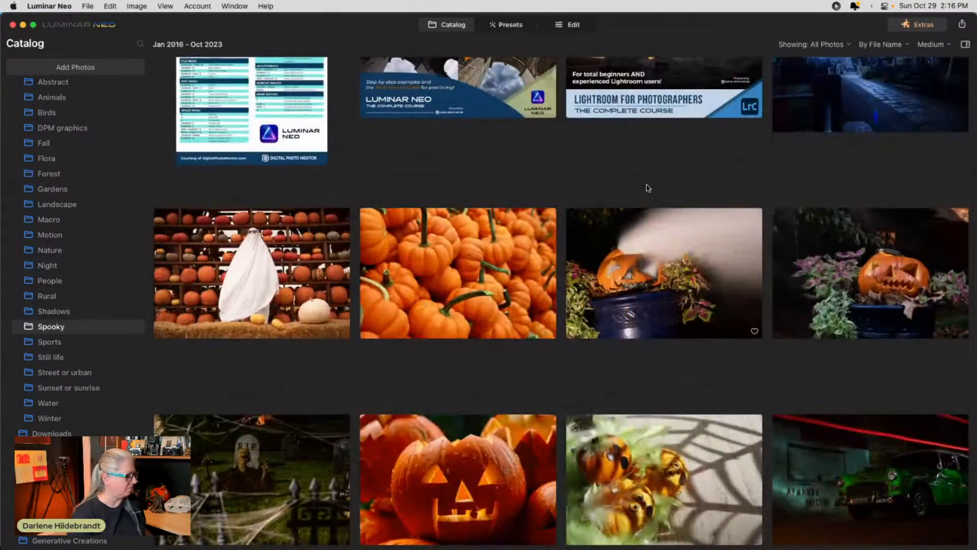
left_click(825, 271)
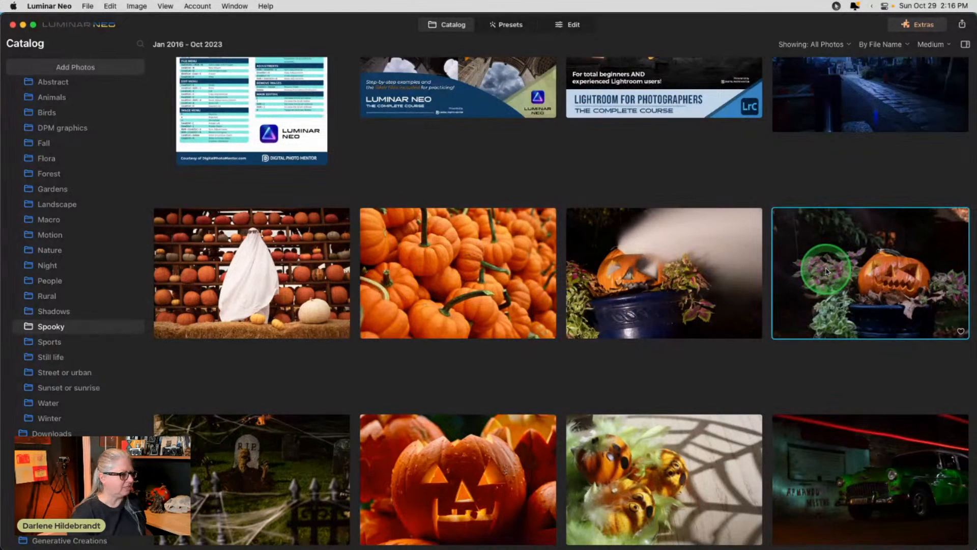
double_click(826, 271)
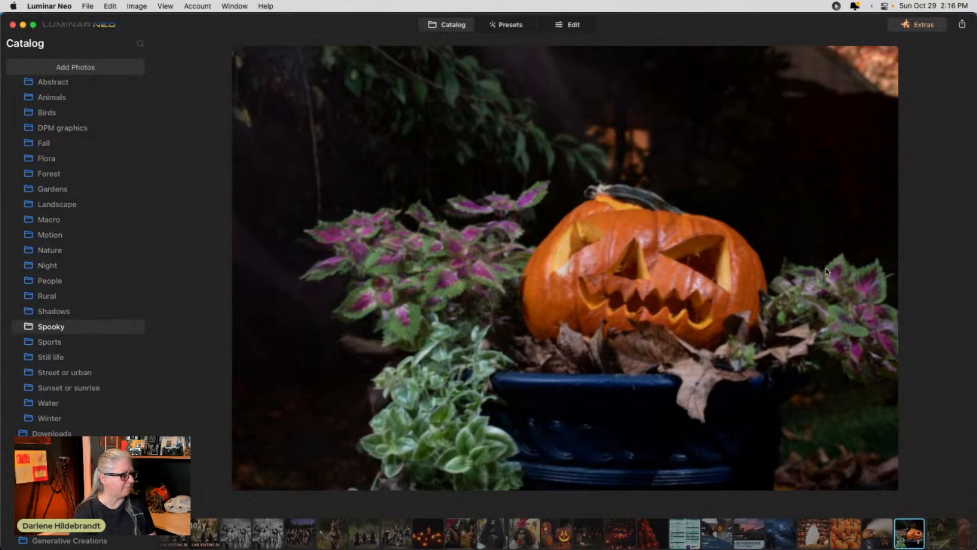
View the neighbouring smoke-filled pumpkin and graveyard photos, ending on the carved pumpkin without smoke.
key("Left")
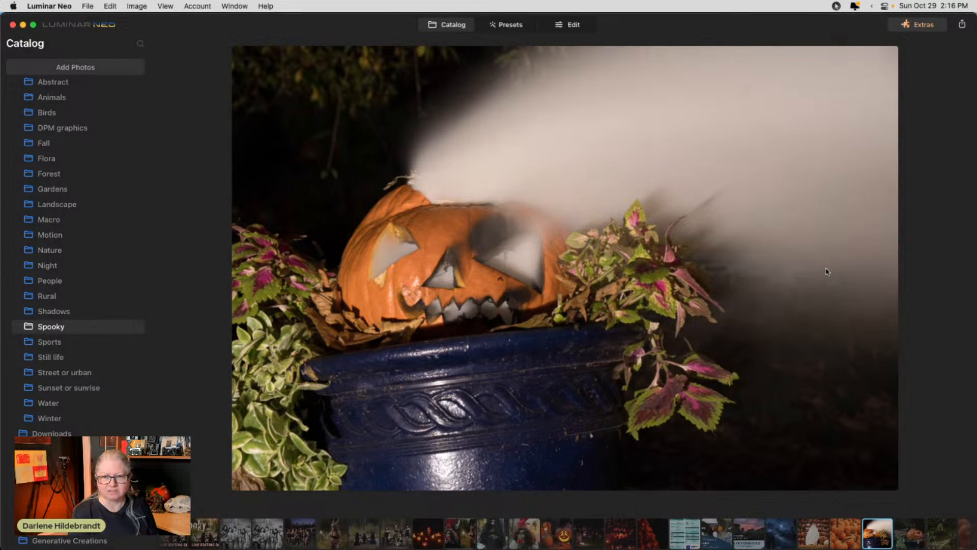
key("Right")
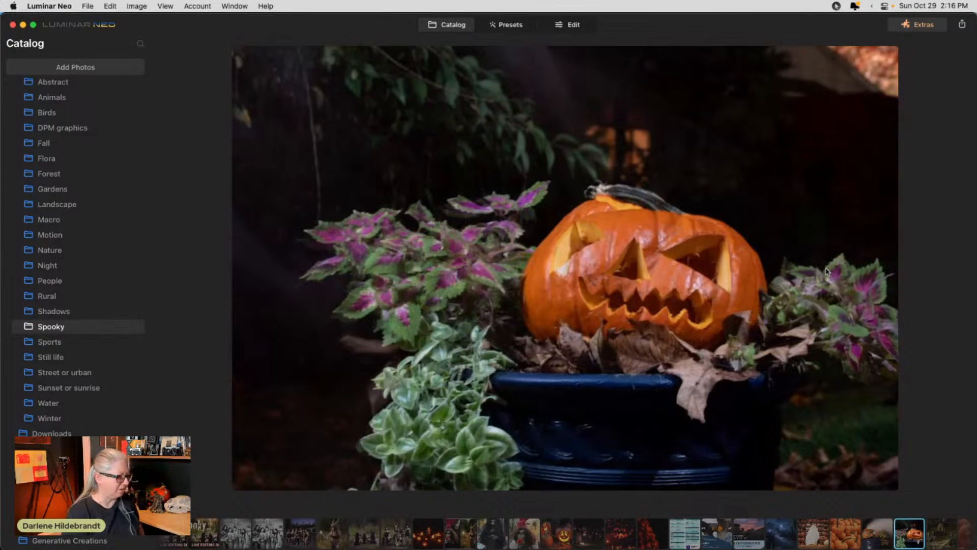
key("Right")
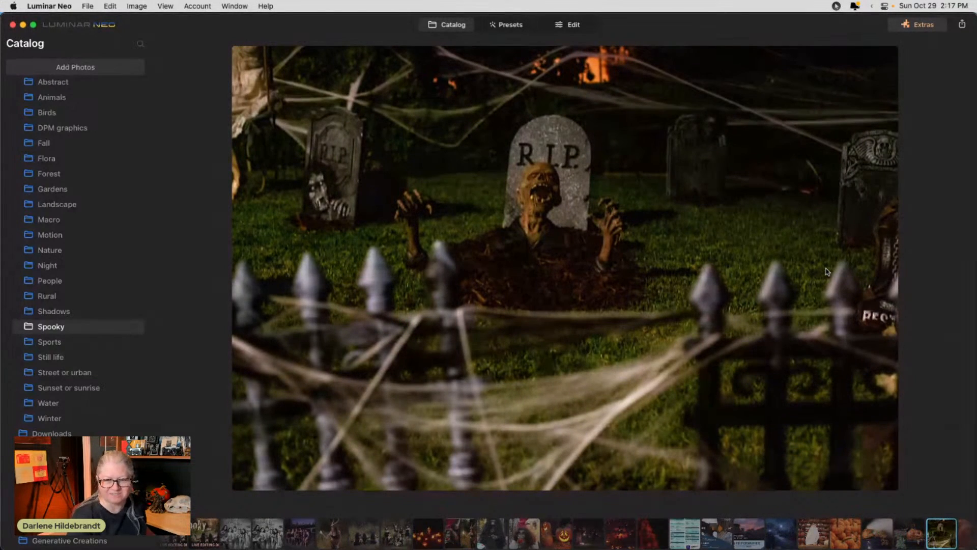
key("Left")
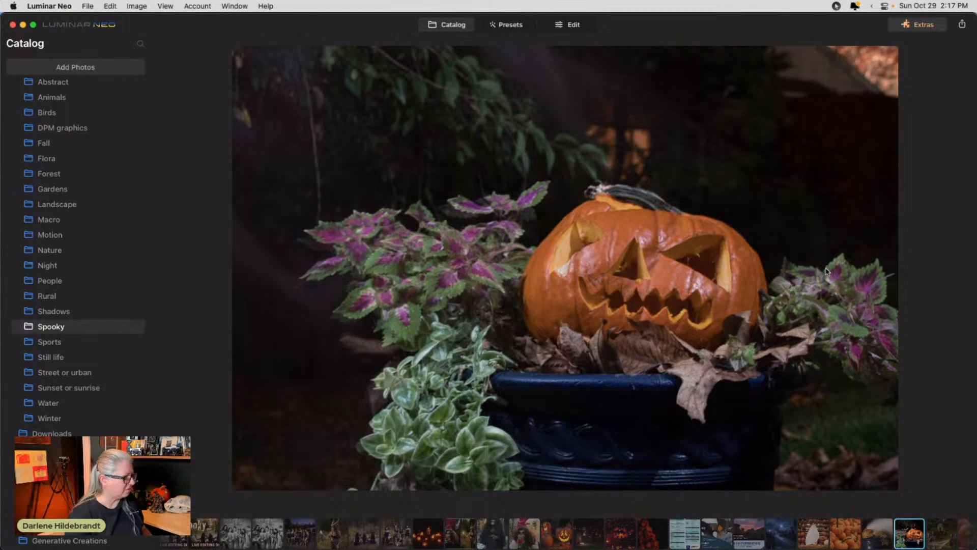
Open the smokeless carved pumpkin photo for editing and set its Develop camera profile to Camera Standard.
left_click(570, 25)
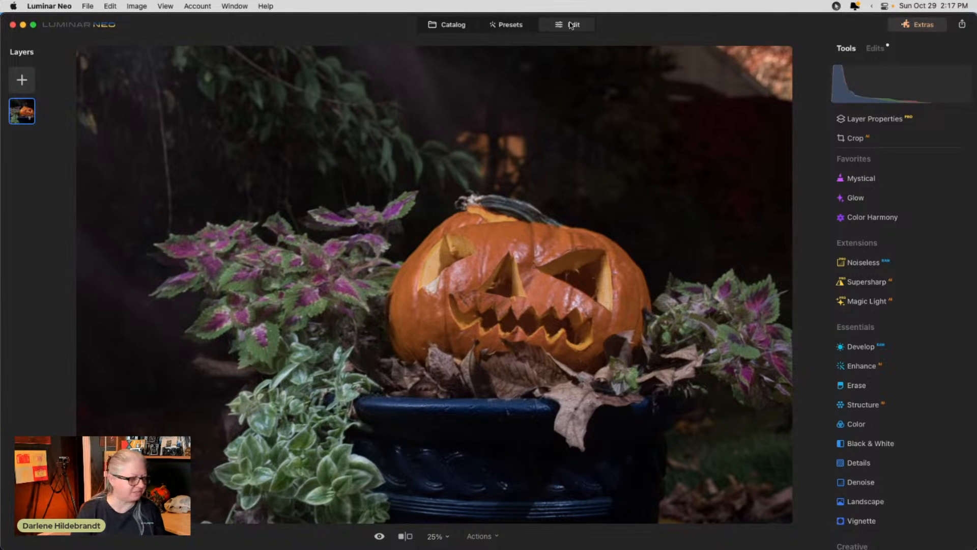
left_click(546, 24)
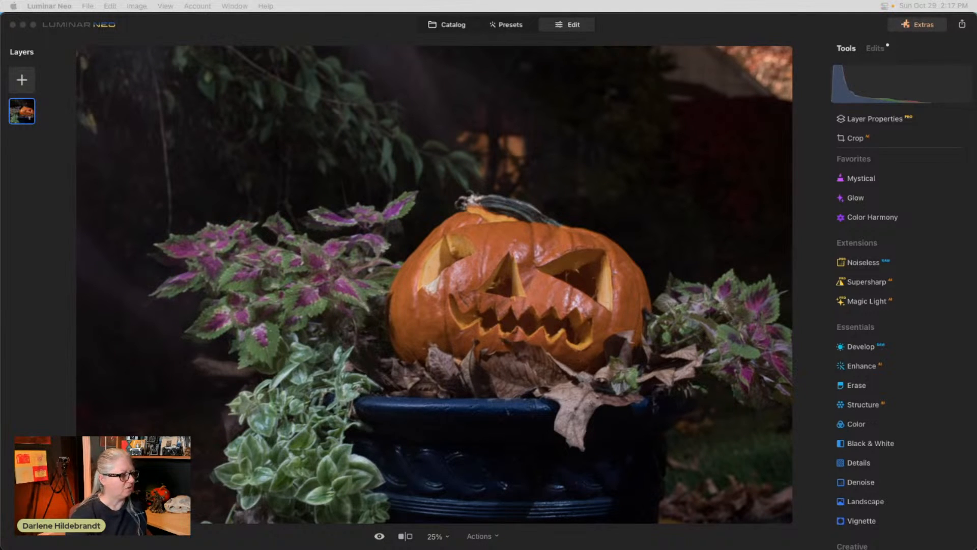
left_click(859, 346)
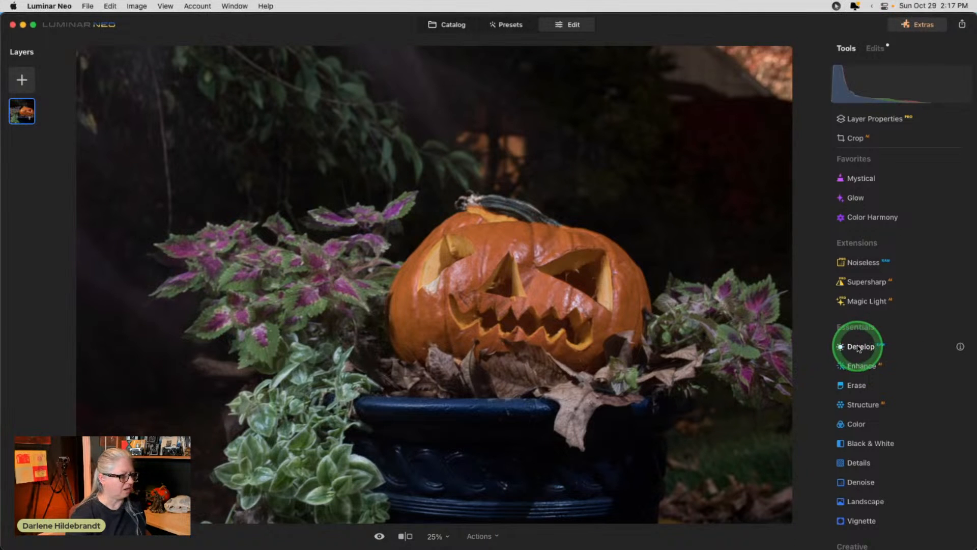
left_click(894, 287)
left_click(899, 285)
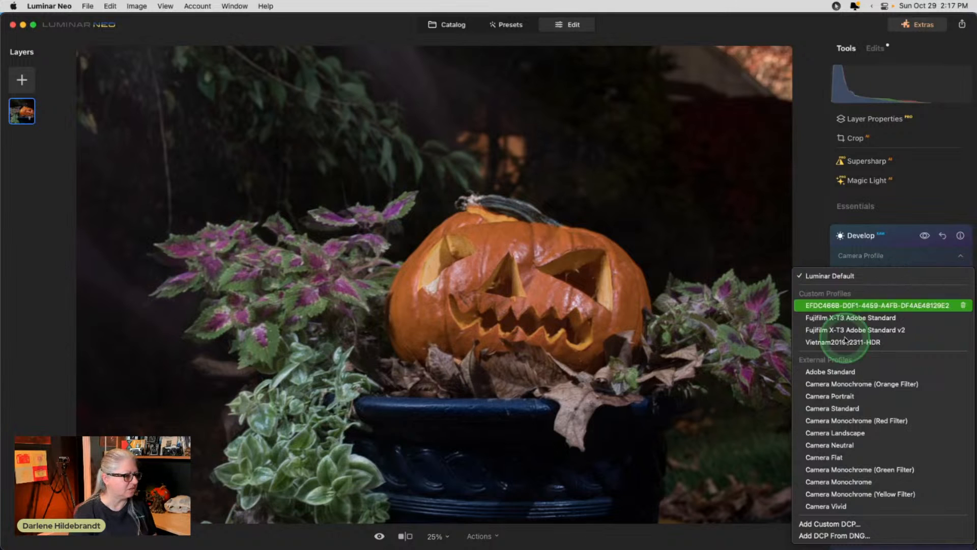
left_click(833, 377)
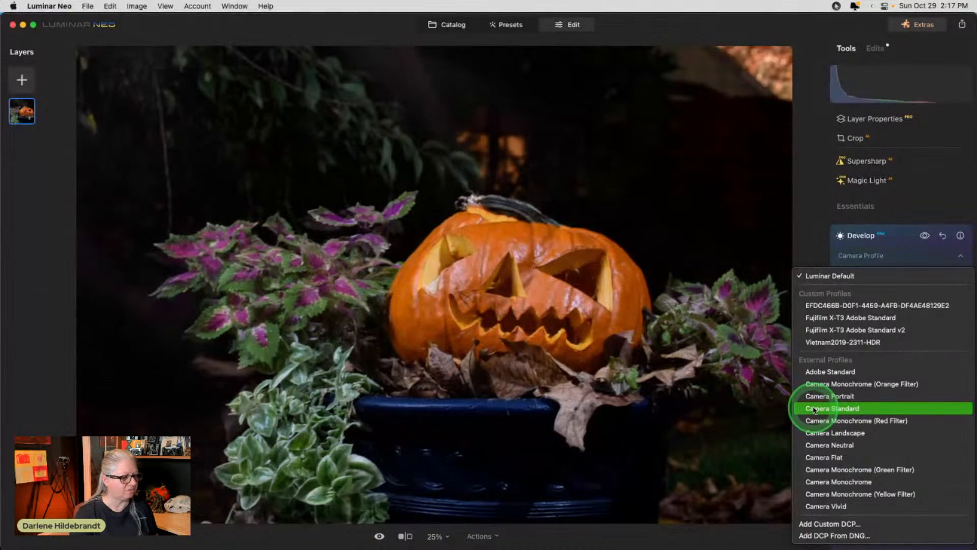
left_click(814, 409)
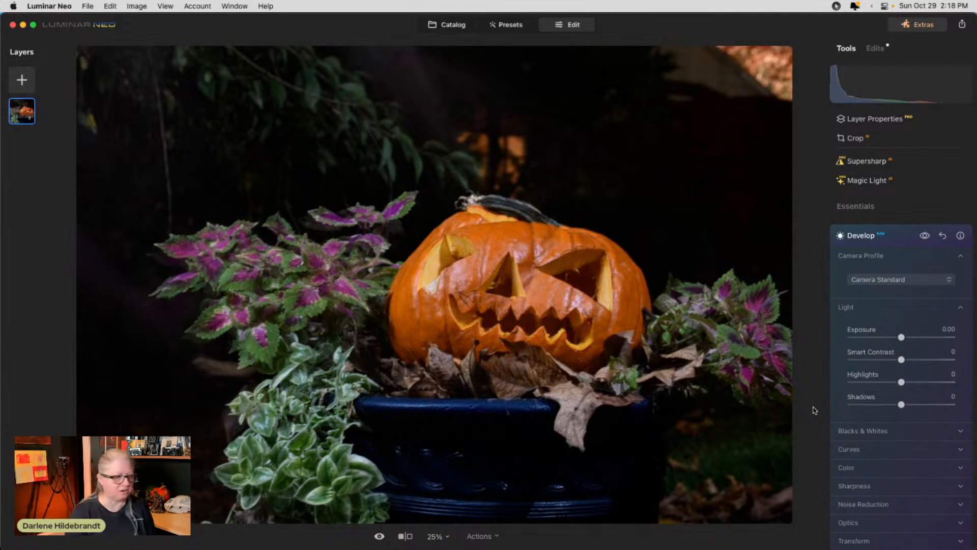
left_click(898, 279)
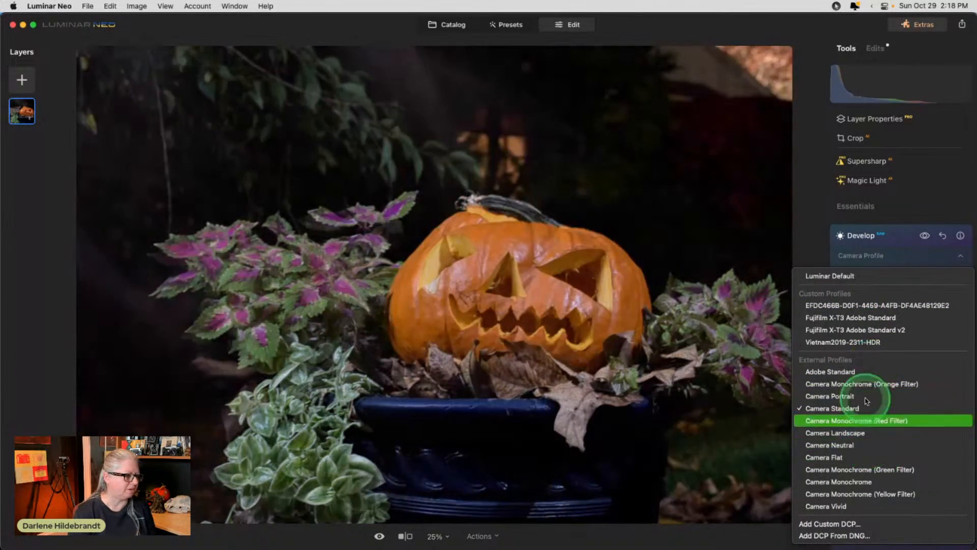
left_click(904, 249)
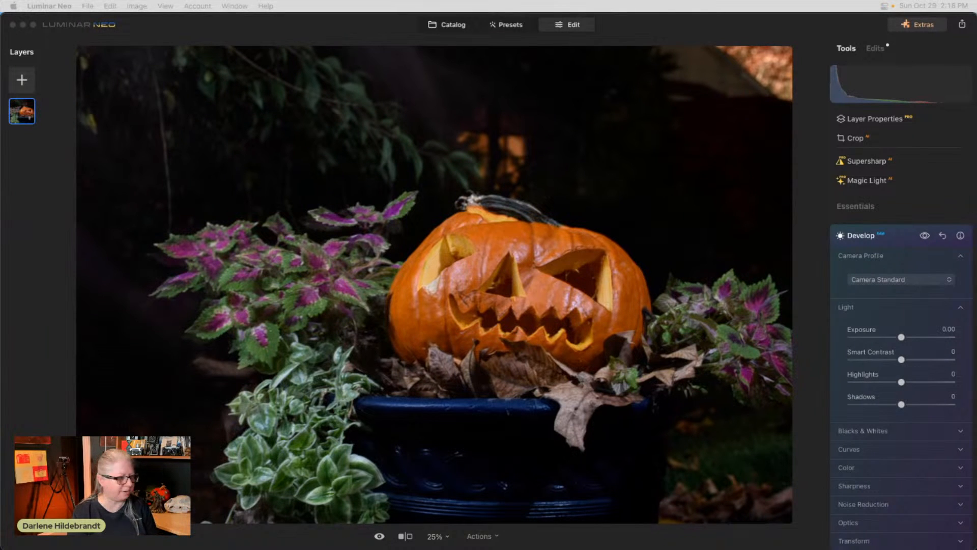
left_click(839, 293)
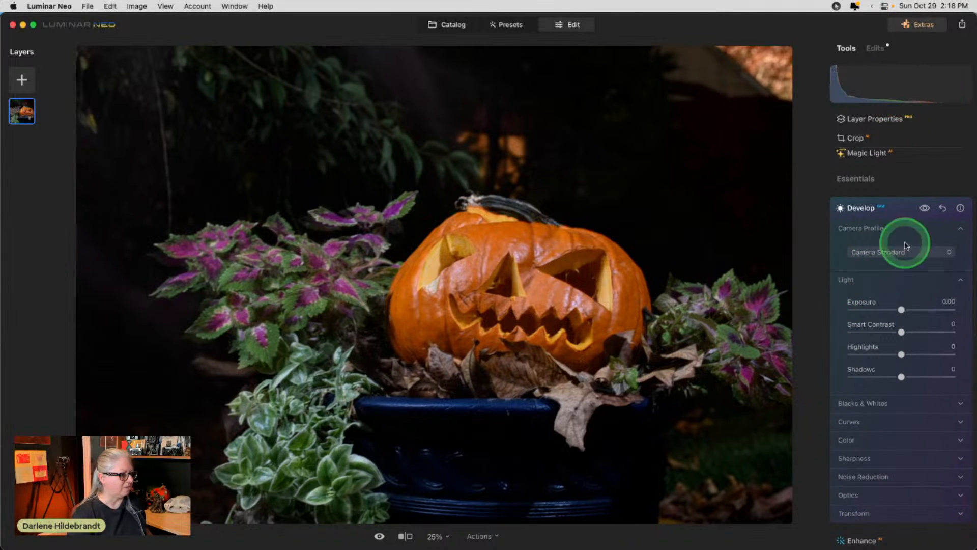
Pull the white point of the Develop tone curve inward to brighten the photo, checking clipped areas with the clipping overlay.
left_click(855, 422)
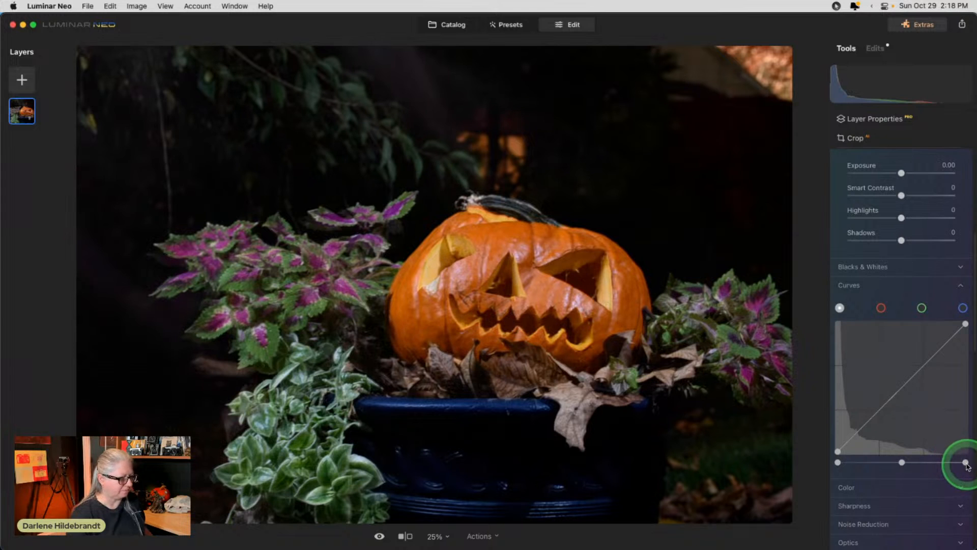
left_click(965, 463)
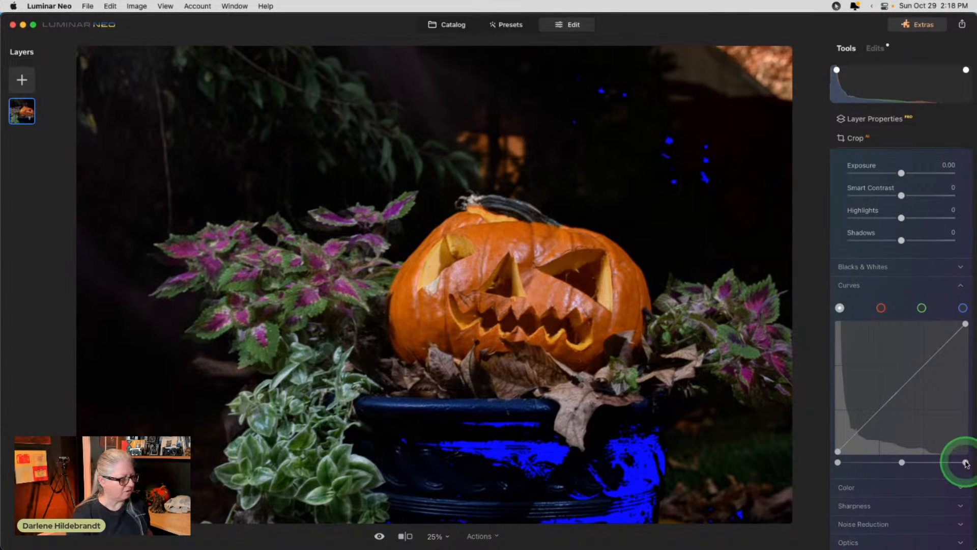
left_click_drag(965, 462, 945, 460)
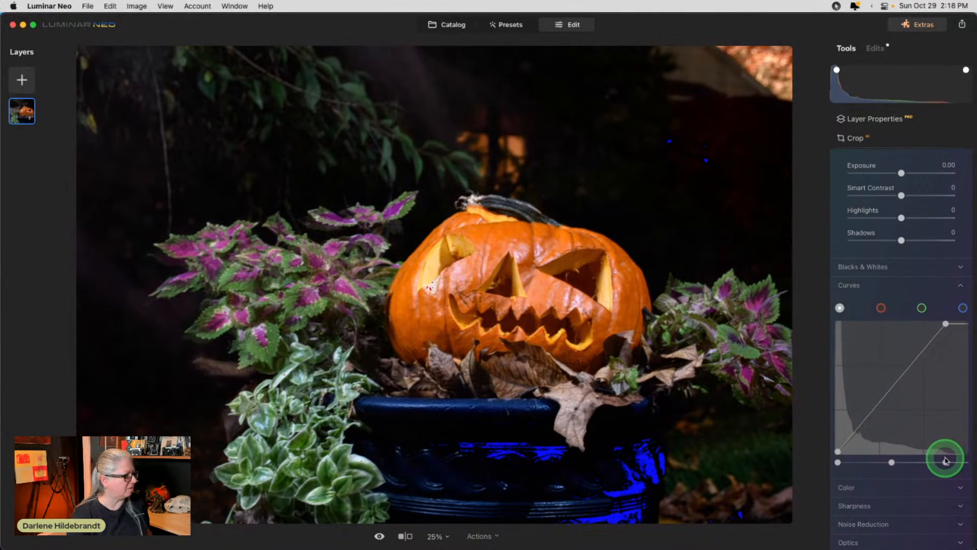
left_click(443, 291)
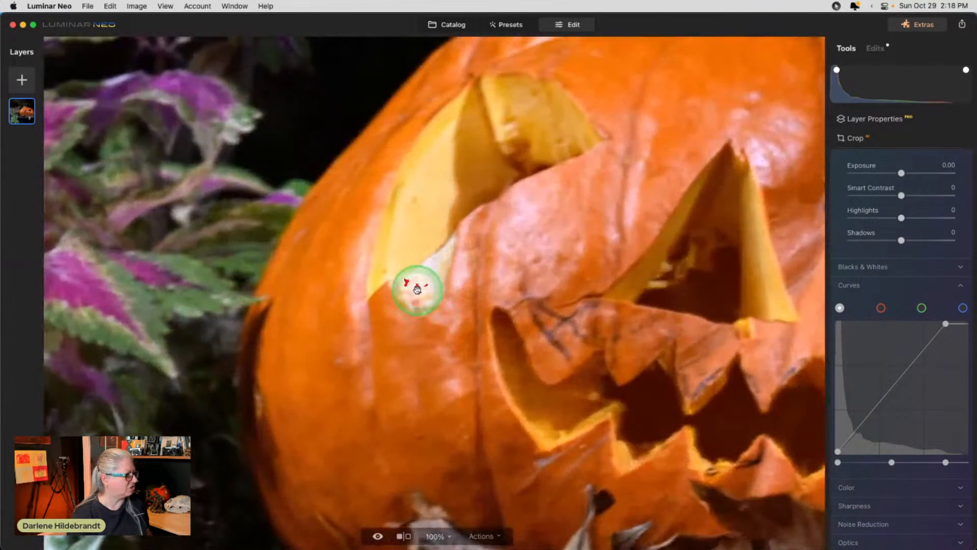
left_click(414, 293)
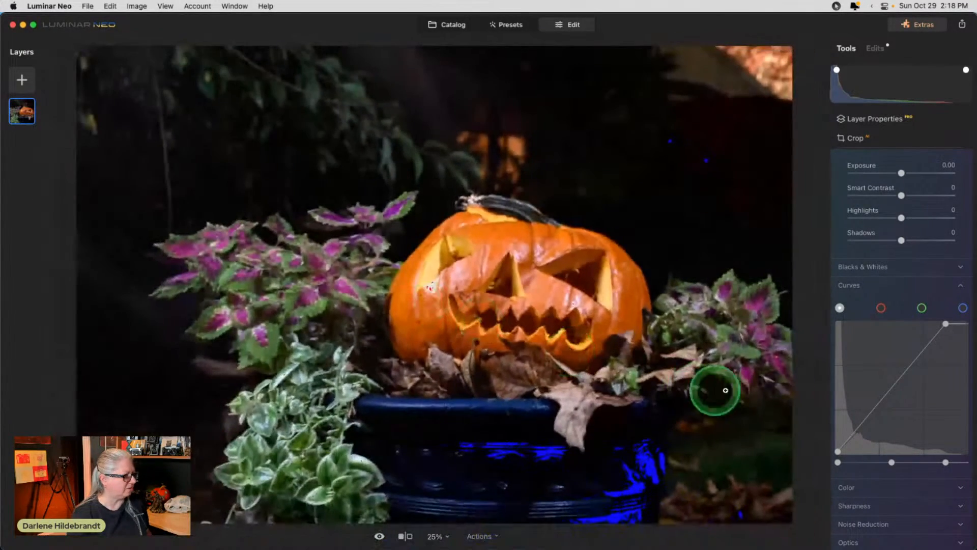
left_click_drag(945, 462, 939, 462)
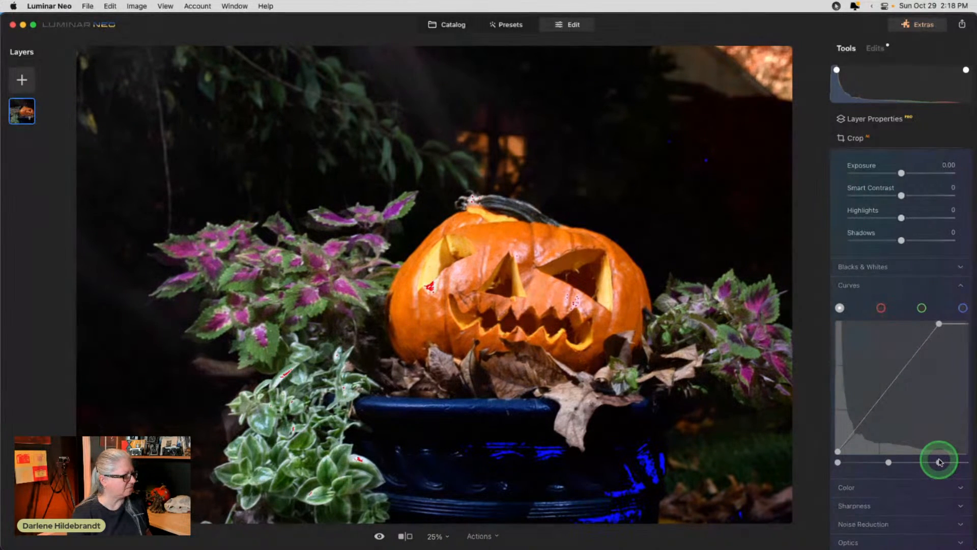
key("j")
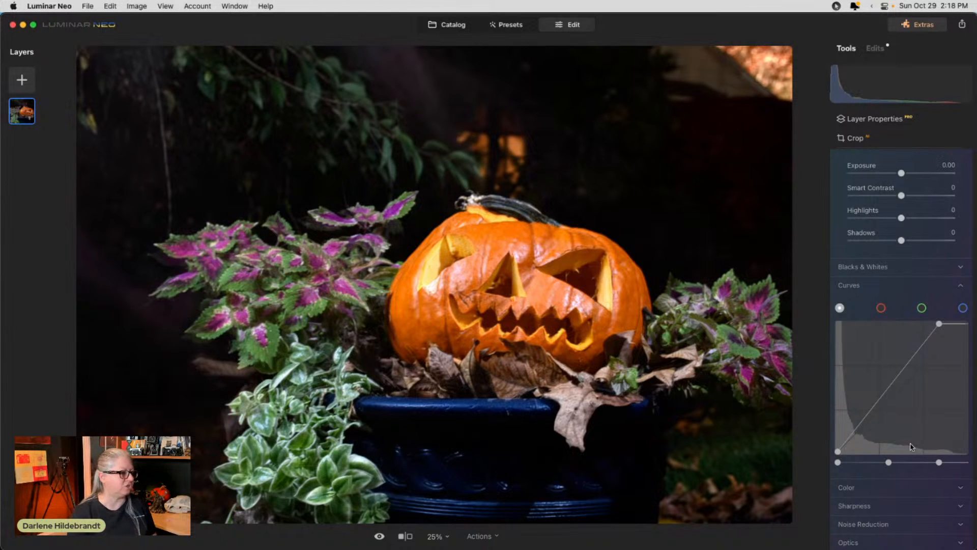
key("j")
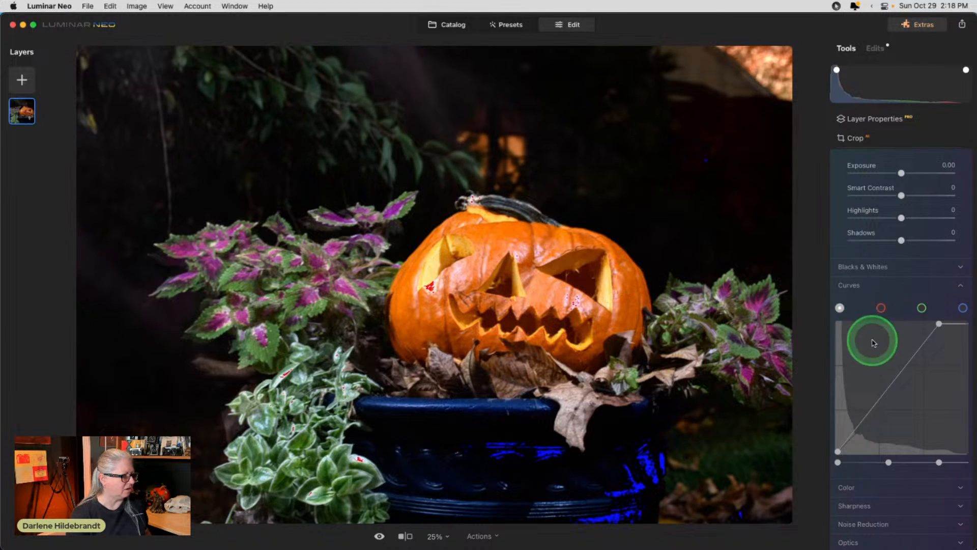
Set Blacks to -14 and Highlights to -38 in Develop, and collapse the Curves section.
left_click(882, 268)
mouse_move(900, 297)
left_mouse_down()
mouse_move(888, 297)
mouse_move(918, 298)
mouse_move(894, 299)
left_mouse_up()
left_click_drag(899, 218, 881, 218)
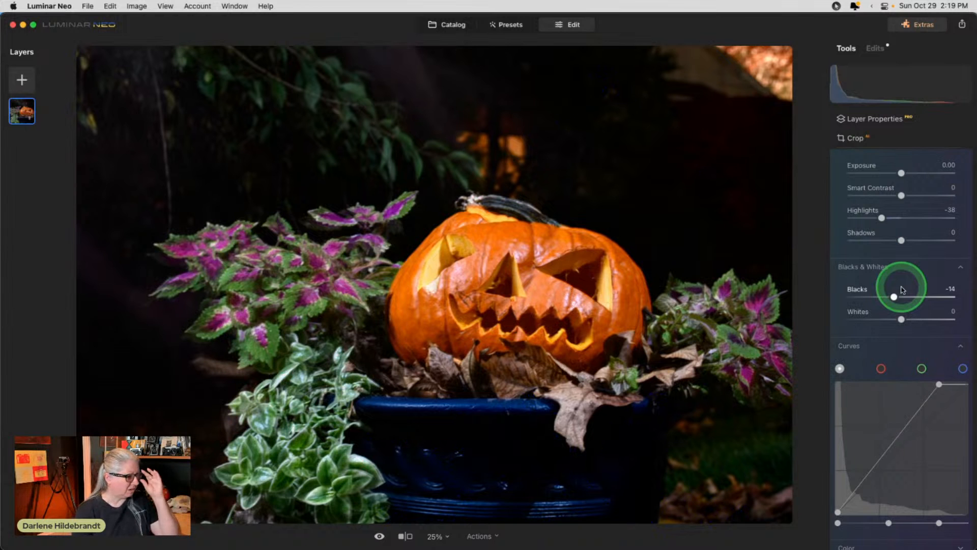
left_click(868, 345)
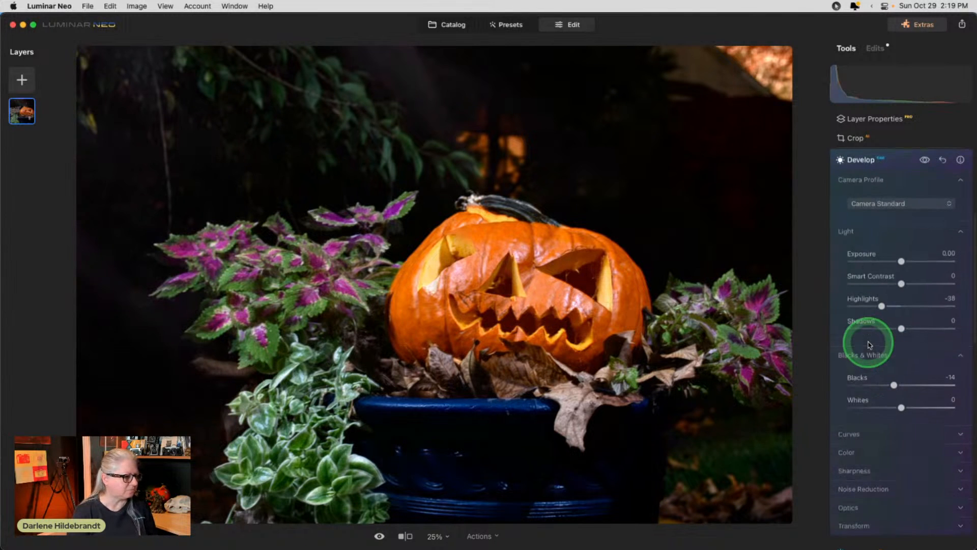
Warm the pumpkin photo's white balance by setting the Develop color temperature to 4627.
left_click(852, 451)
scroll(884, 279, "down", 5)
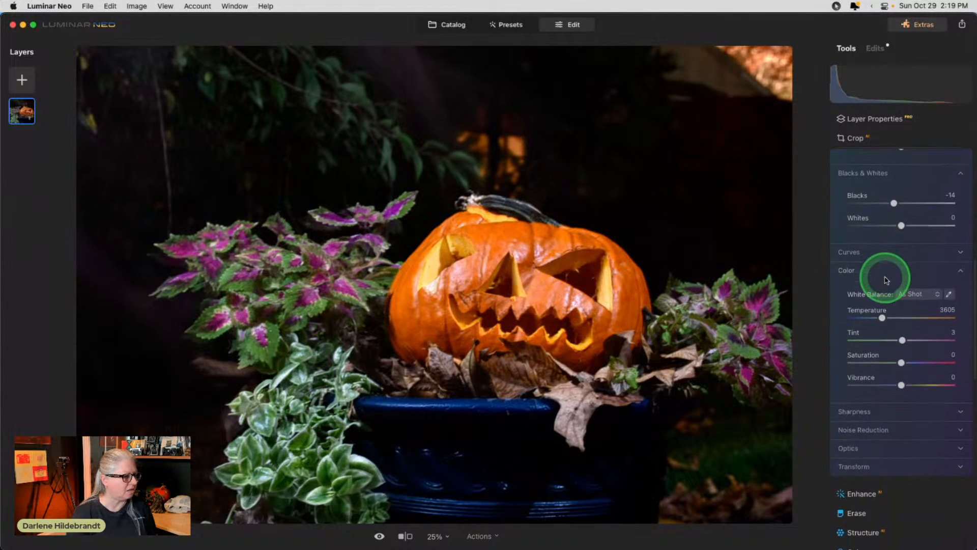
left_click(888, 280)
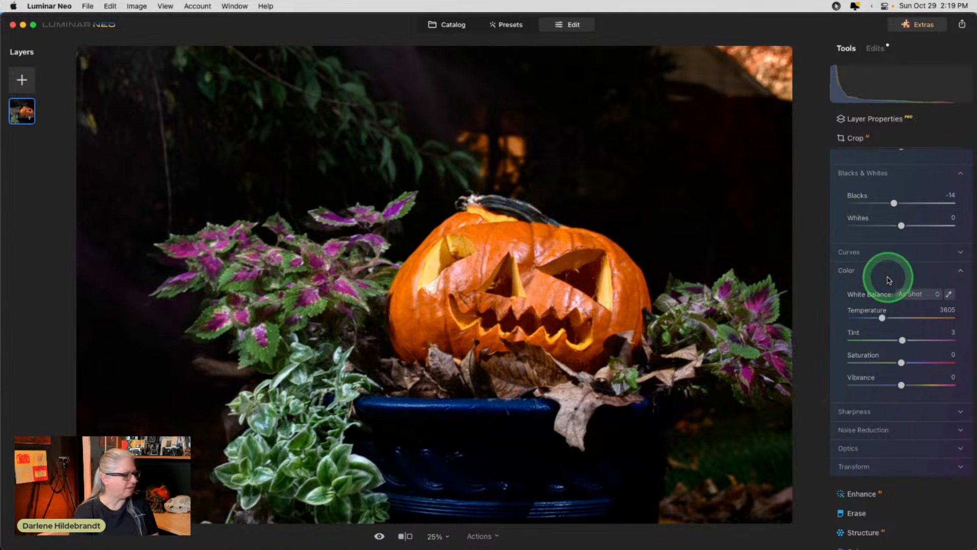
left_click(881, 318)
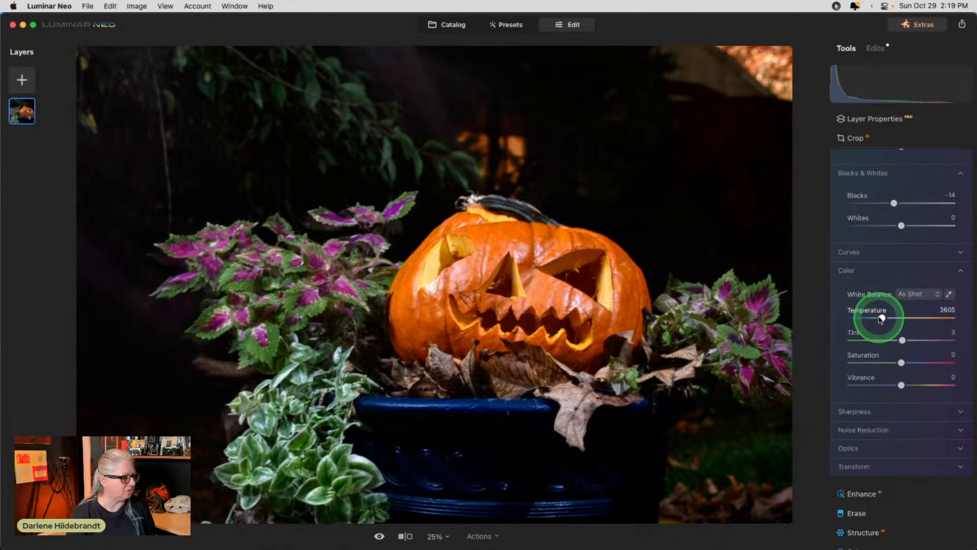
left_click_drag(884, 319, 891, 317)
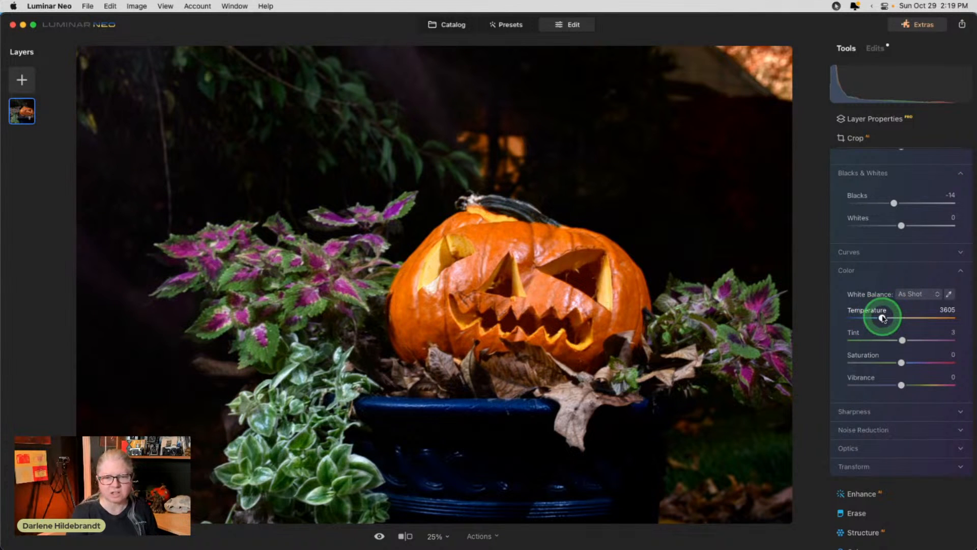
left_click_drag(886, 318, 891, 318)
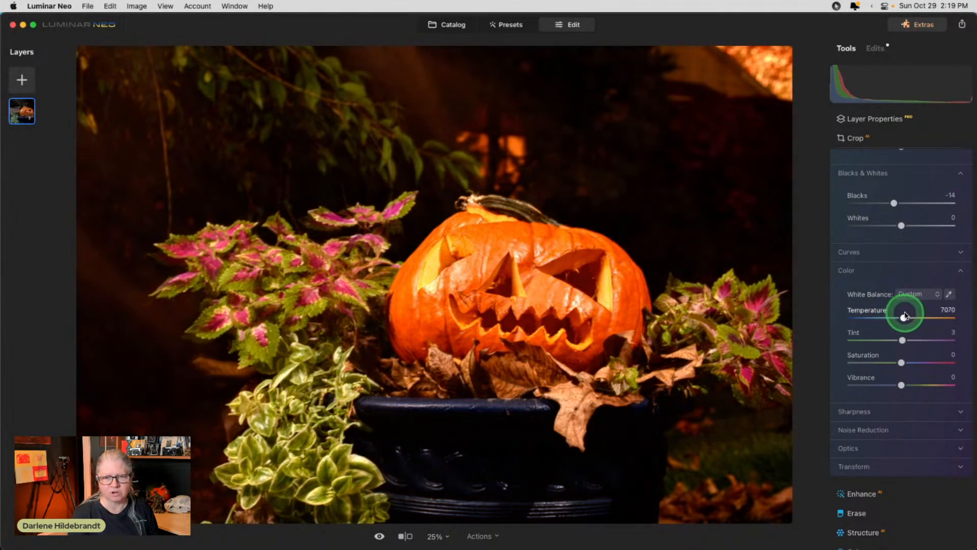
mouse_move(909, 316)
left_mouse_down()
mouse_move(887, 314)
mouse_move(922, 312)
mouse_move(890, 315)
left_mouse_up()
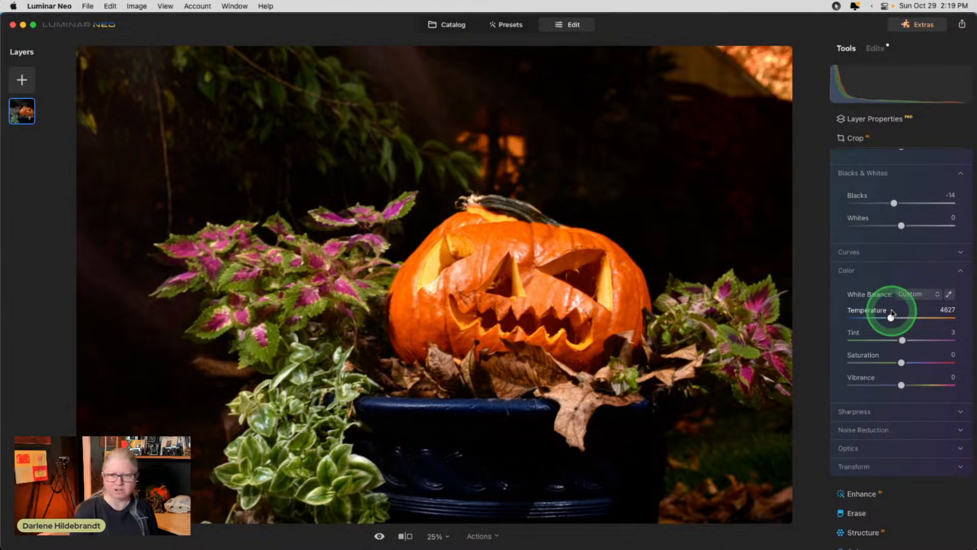
left_click(865, 312)
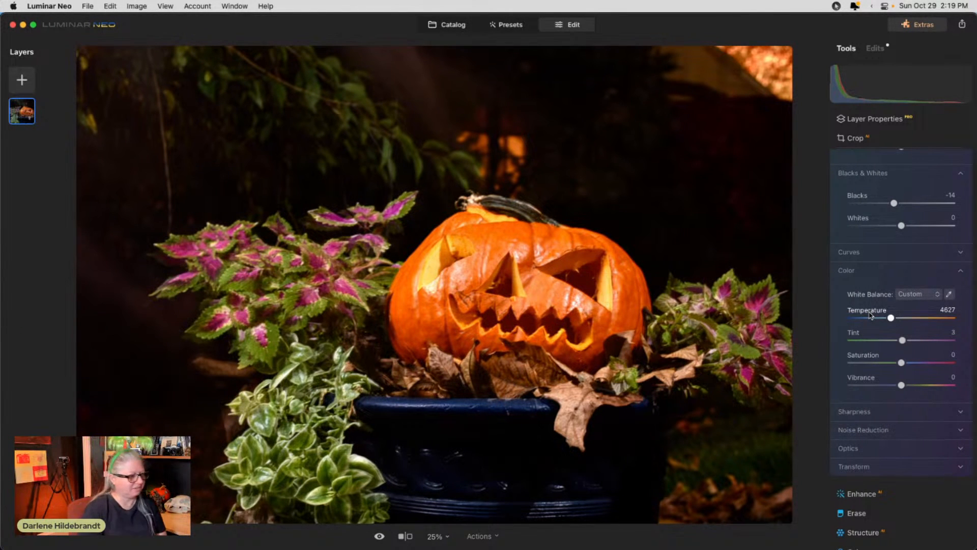
left_click(861, 313)
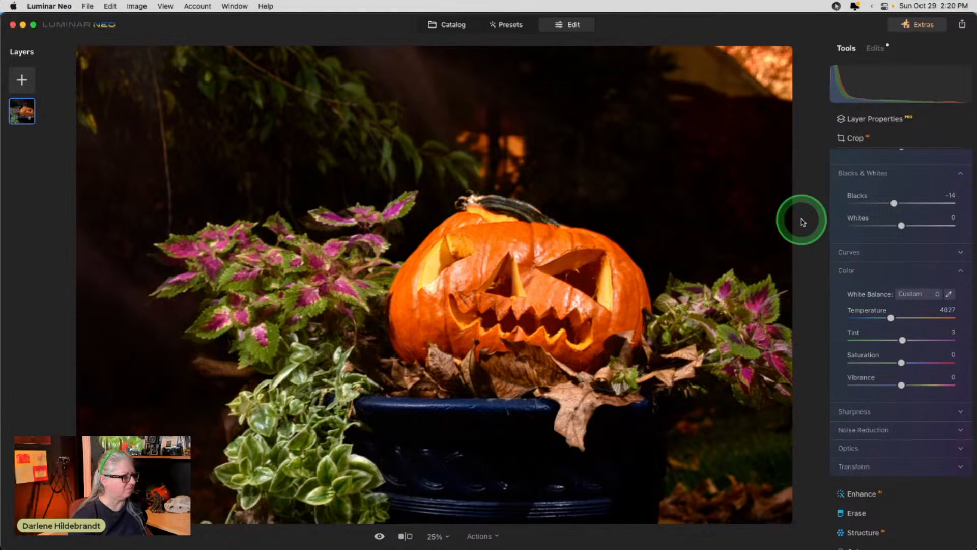
Return to the catalog and compare the smoke-filled pumpkin photo with the edited smokeless one.
left_click(451, 26)
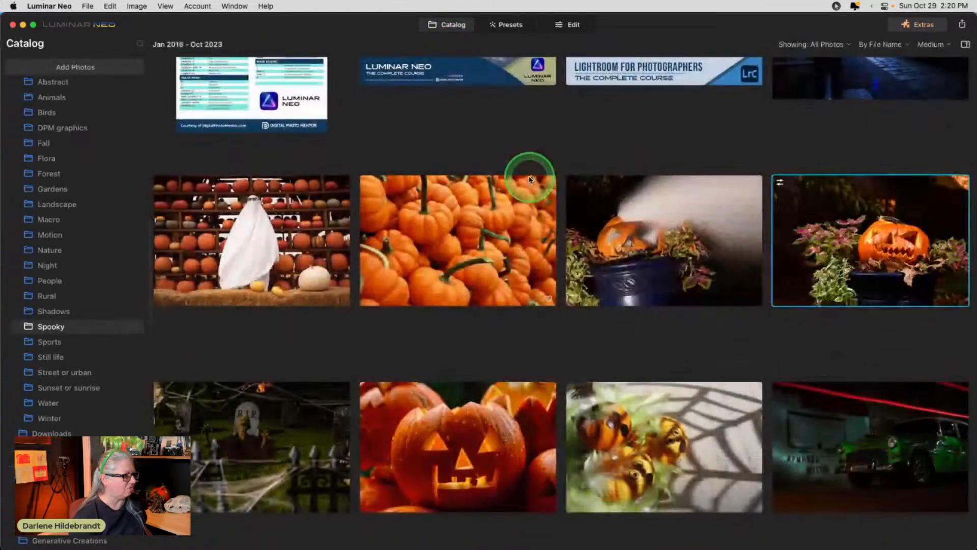
double_click(624, 243)
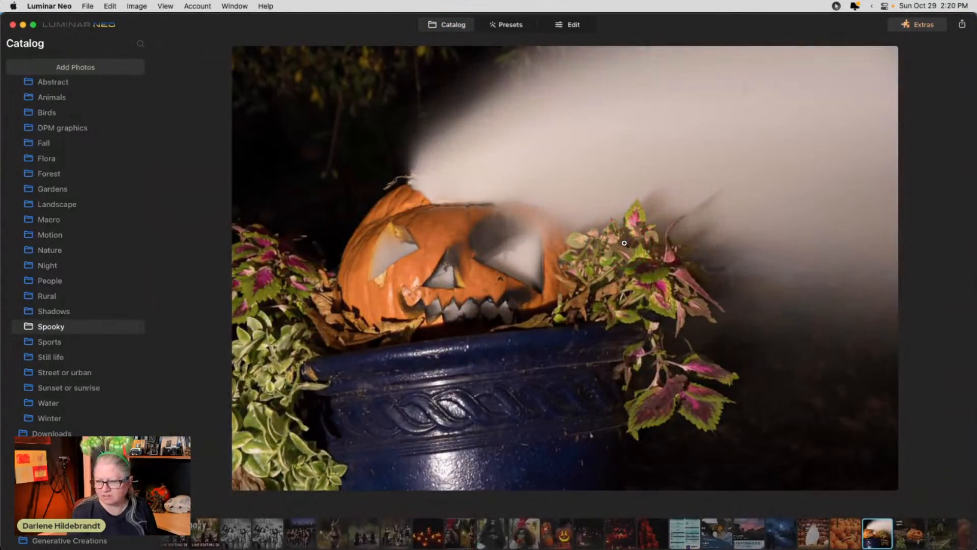
left_click(791, 150)
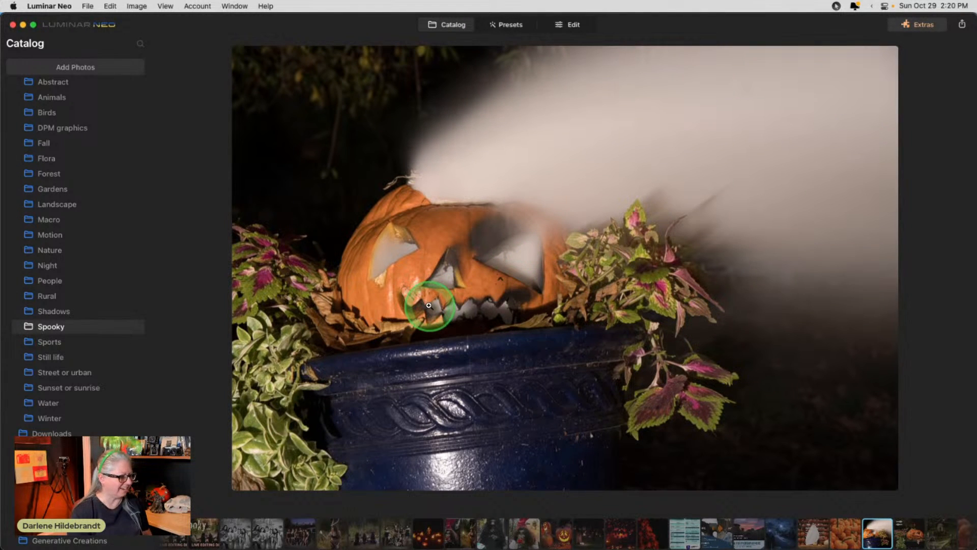
key("Right")
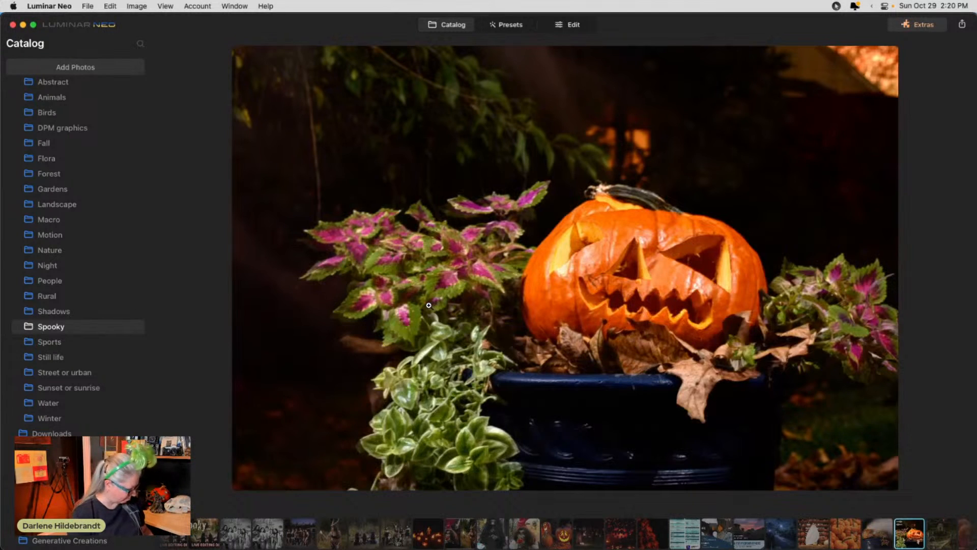
Open the smokeless pumpkin photo for editing and crop it at its original ratio using the AI composition suggestion.
left_click(574, 24)
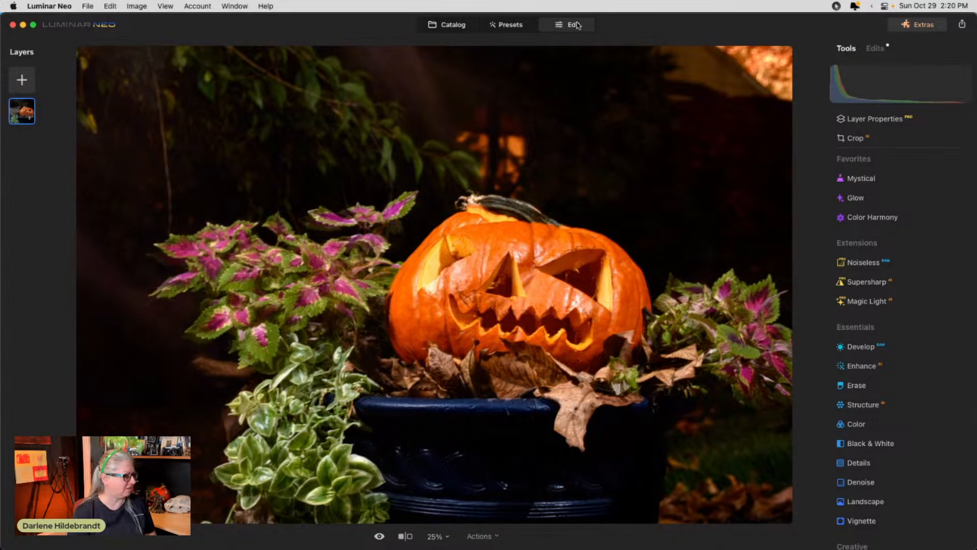
left_click(882, 360)
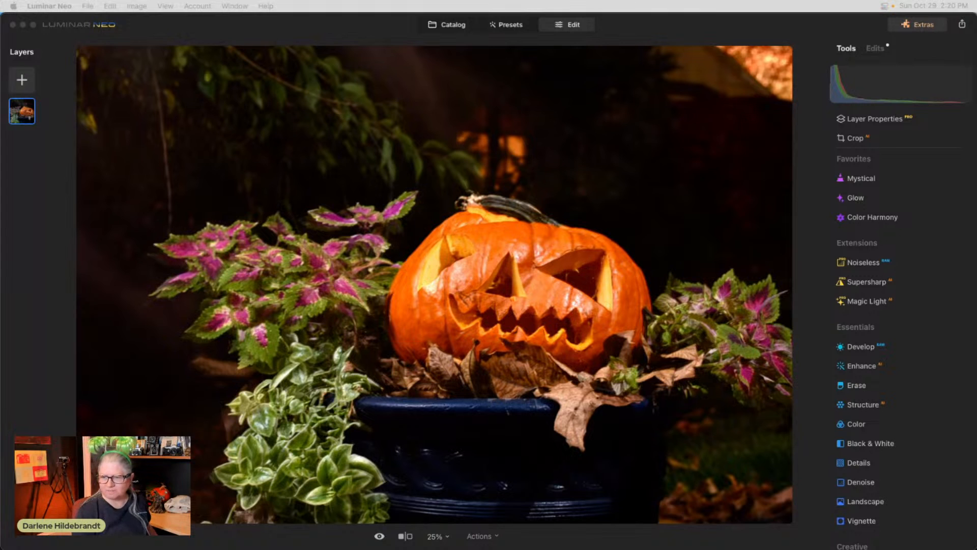
left_click(674, 27)
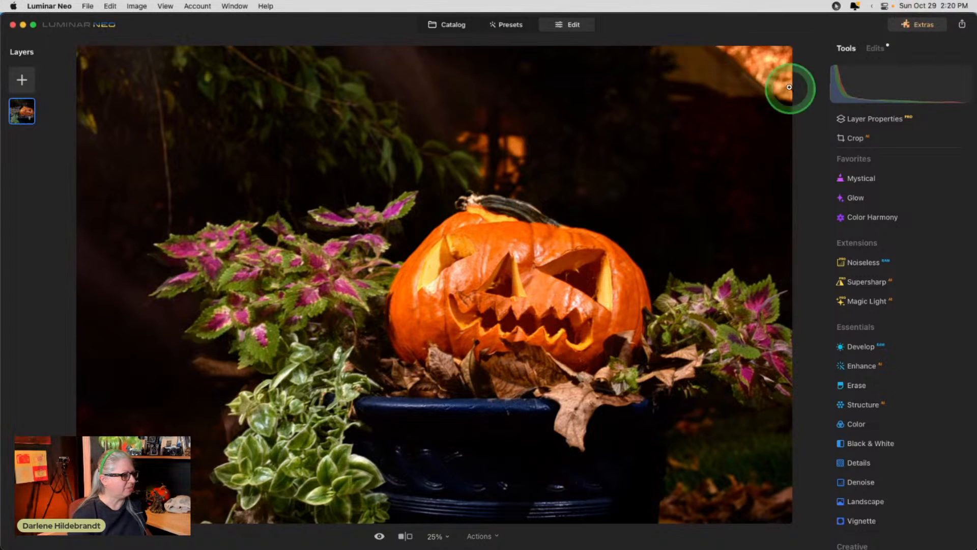
left_click(886, 141)
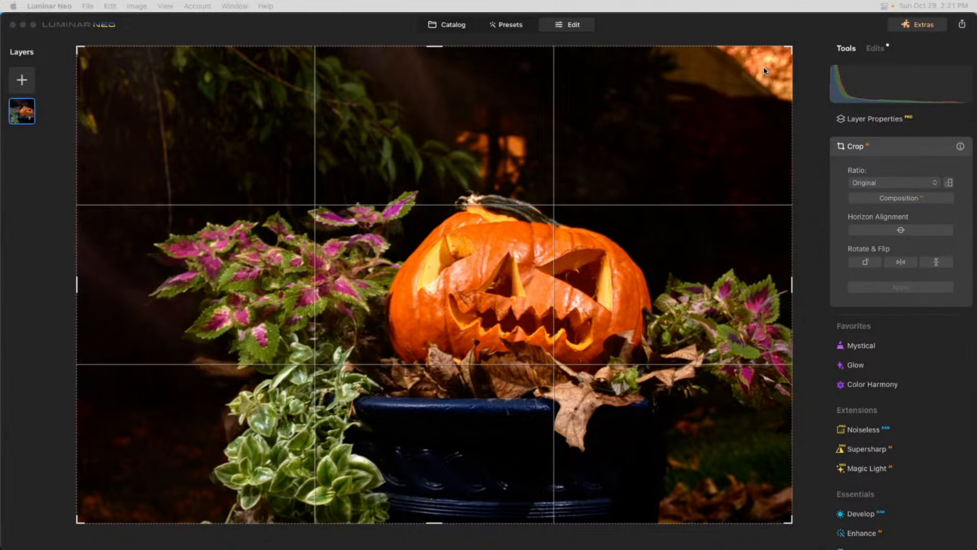
left_click(891, 201)
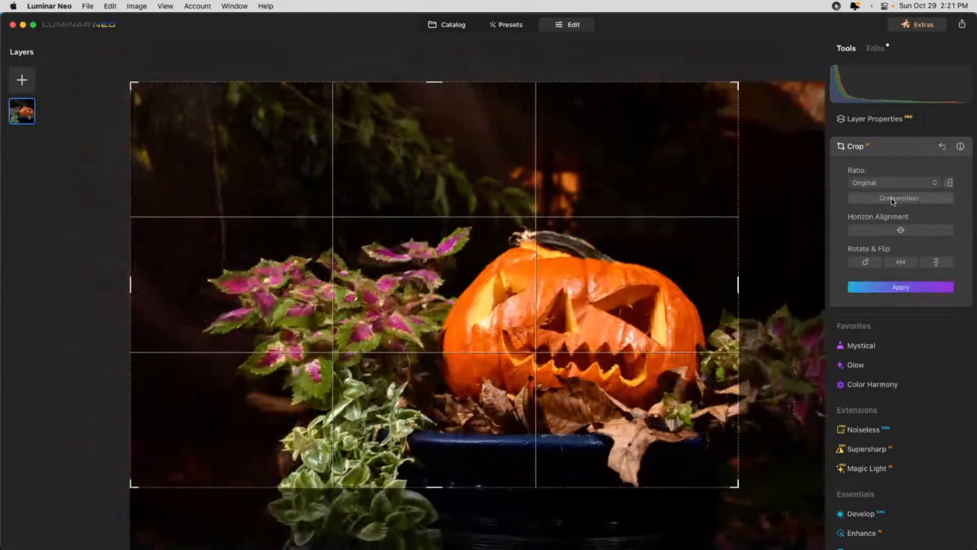
Reposition and enlarge the crop frame to include more of the blue pot and the foliage around the pumpkin, and apply the crop.
left_click(418, 382)
left_click_drag(418, 382, 384, 277)
left_click_drag(128, 83, 105, 57)
left_click_drag(281, 175, 278, 177)
key("Return")
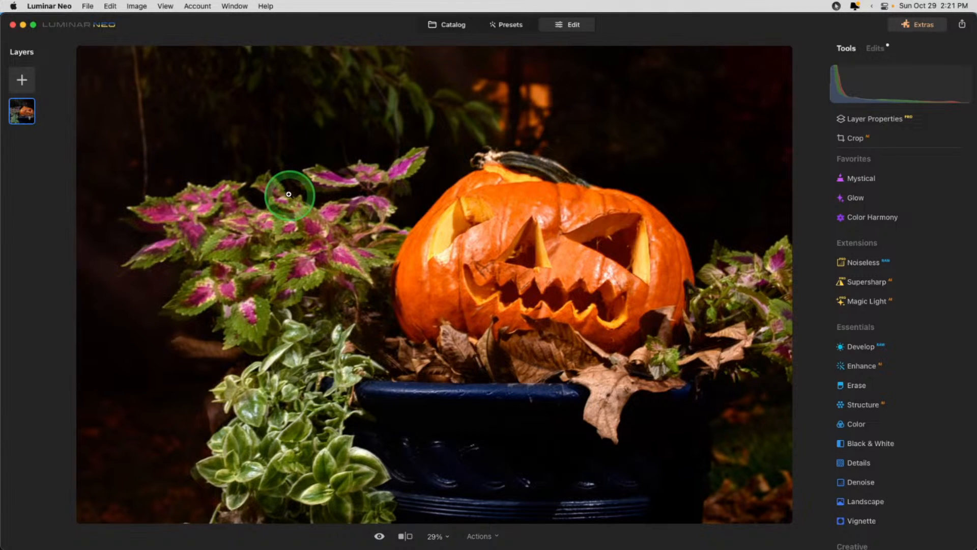
Add a hard-edged preview vignette with Amount at -100 and Feather at -100.
scroll(931, 258, "down", 10)
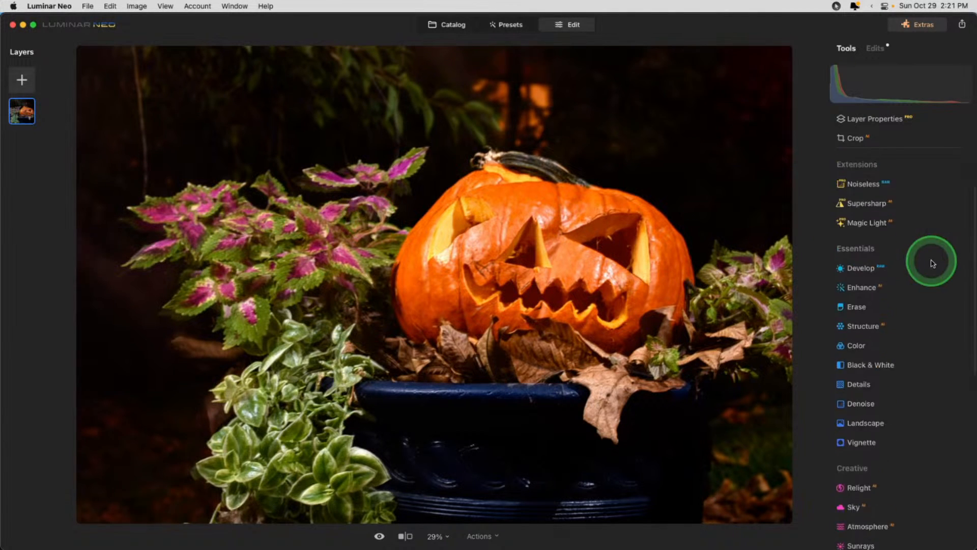
left_click(873, 315)
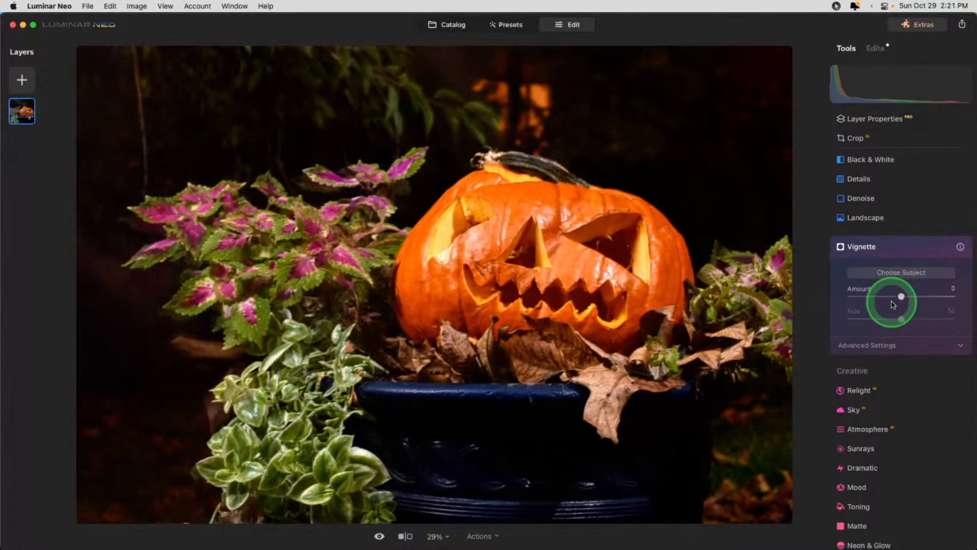
left_click_drag(901, 296, 875, 296)
left_click(875, 345)
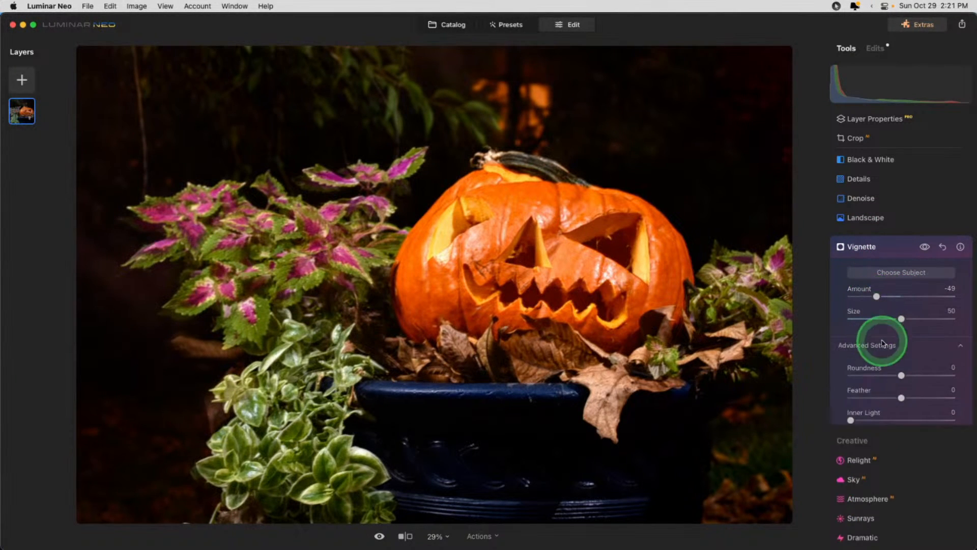
left_click_drag(901, 398, 818, 362)
left_click_drag(876, 296, 805, 290)
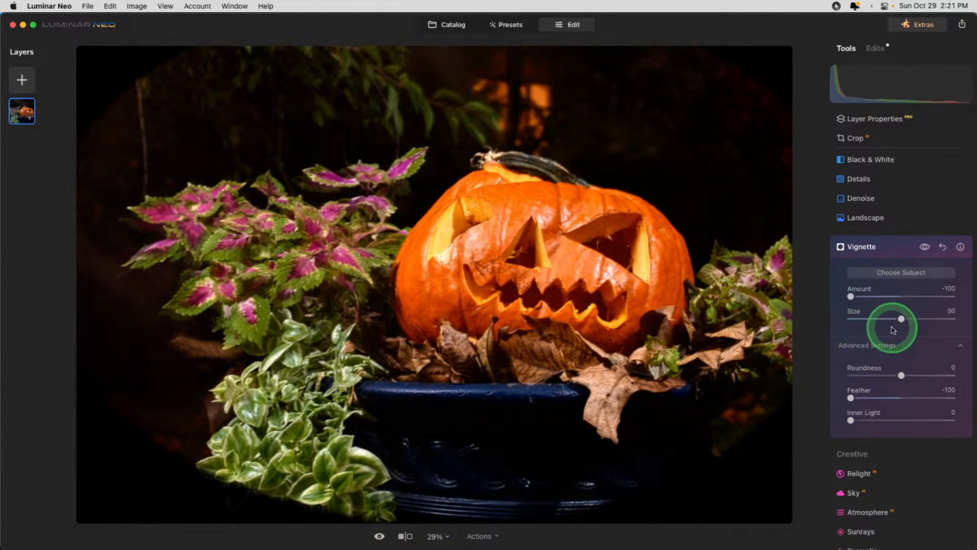
Set the vignette's Roundness to 28 and Size to 25, and shift its center between the pumpkin and the foliage beside it.
left_click_drag(901, 319, 879, 319)
left_click_drag(901, 375, 916, 375)
left_click_drag(880, 318, 870, 319)
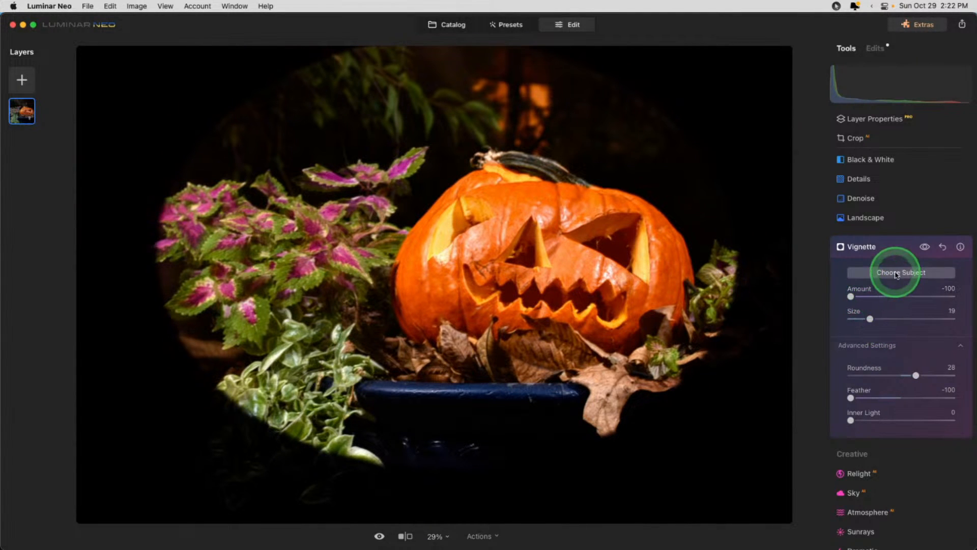
left_click_drag(518, 268, 471, 313)
left_click_drag(869, 319, 874, 317)
left_click_drag(426, 268, 436, 304)
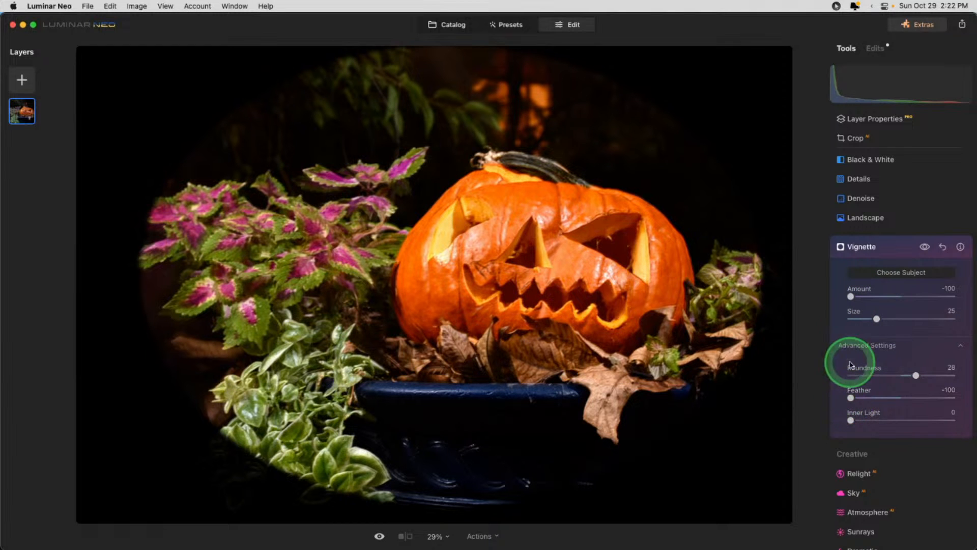
Soften the vignette by setting its Amount to -54 and Feather to 62, and close the Vignette tool.
left_click_drag(850, 297, 879, 298)
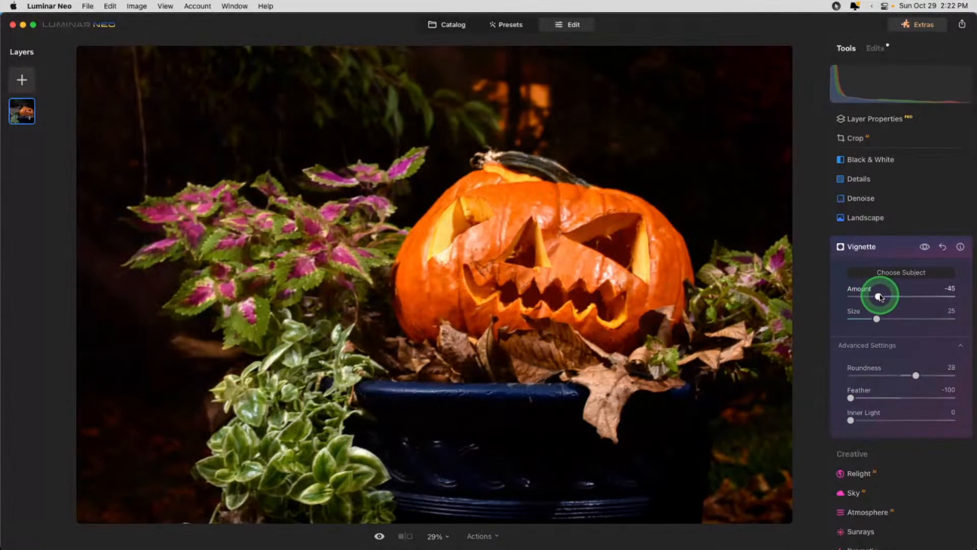
left_click_drag(850, 397, 943, 397)
mouse_move(877, 296)
left_mouse_down()
mouse_move(907, 296)
mouse_move(874, 294)
left_mouse_up()
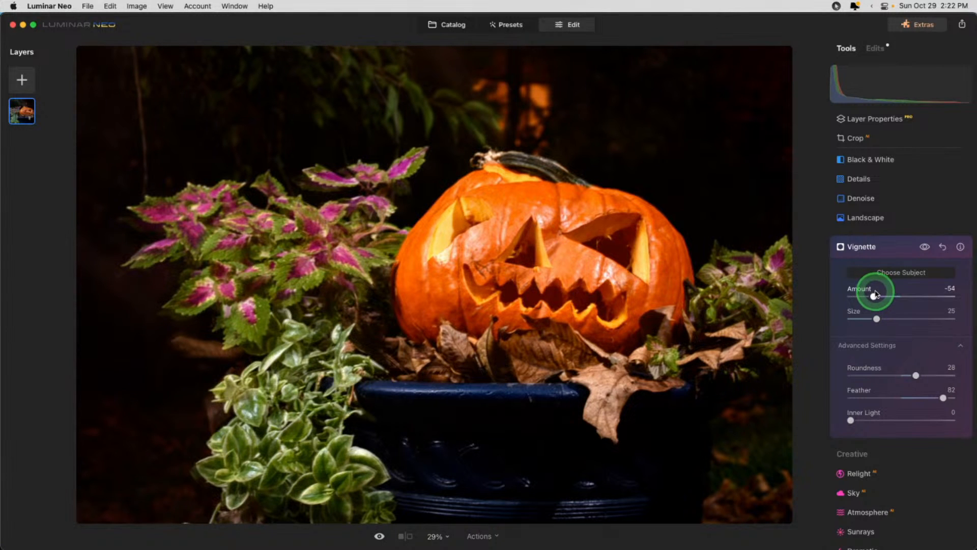
left_click_drag(943, 397, 922, 397)
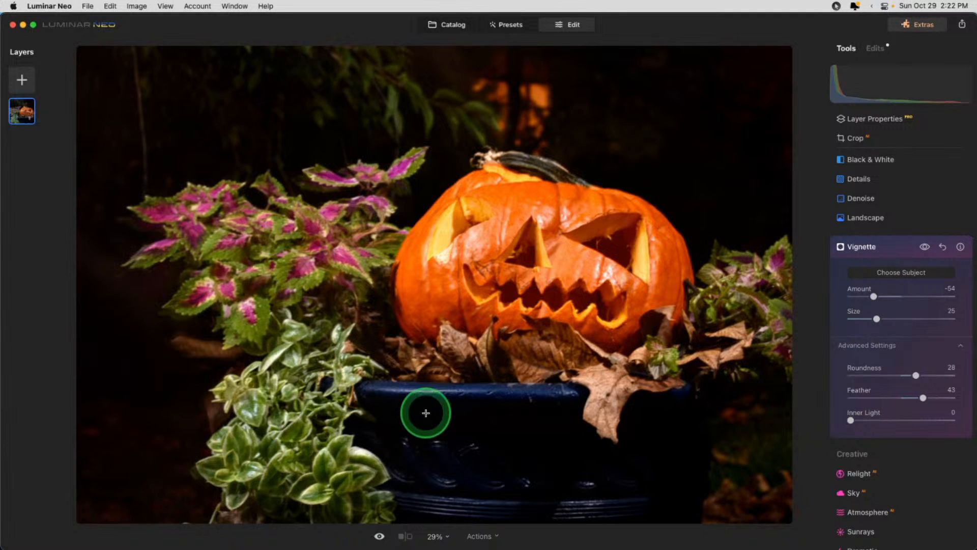
left_click_drag(923, 398, 932, 397)
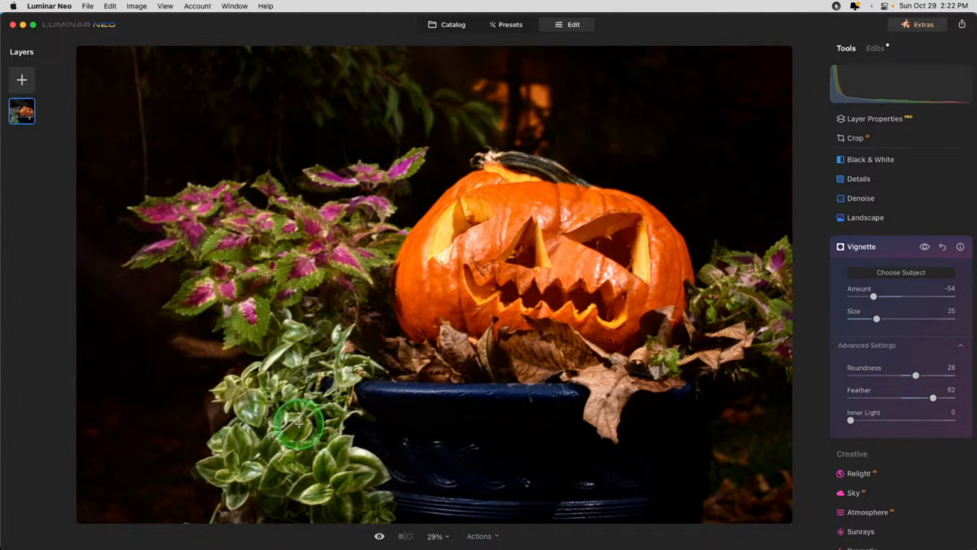
left_click(891, 249)
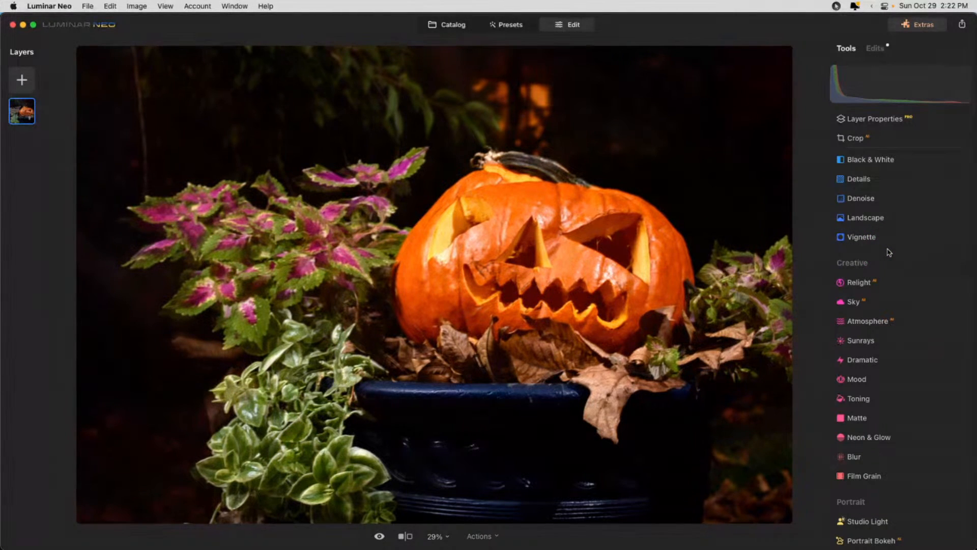
Try Structure with only Boost raised to 100, checking the pumpkin's face at 100% zoom.
scroll(889, 252, "up", 4)
scroll(889, 252, "up", 3)
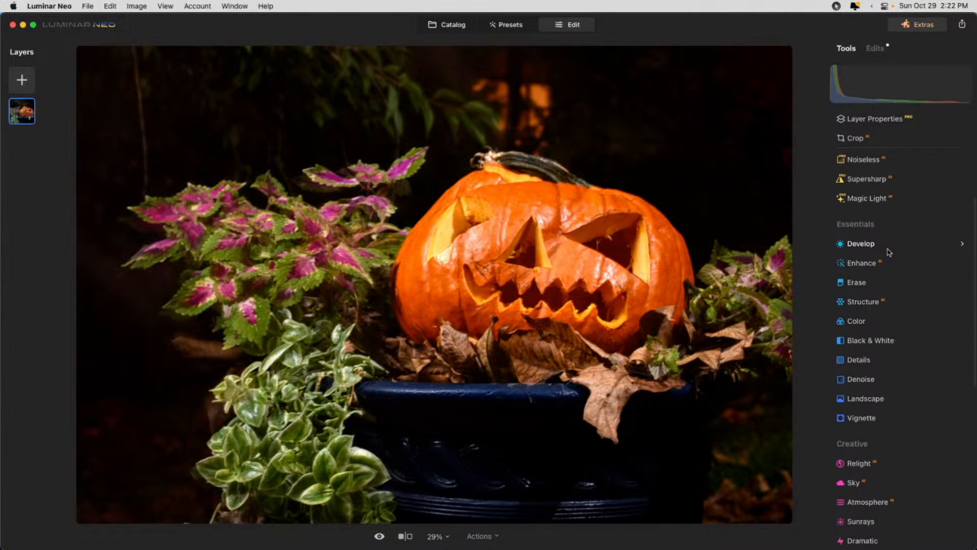
left_click(864, 304)
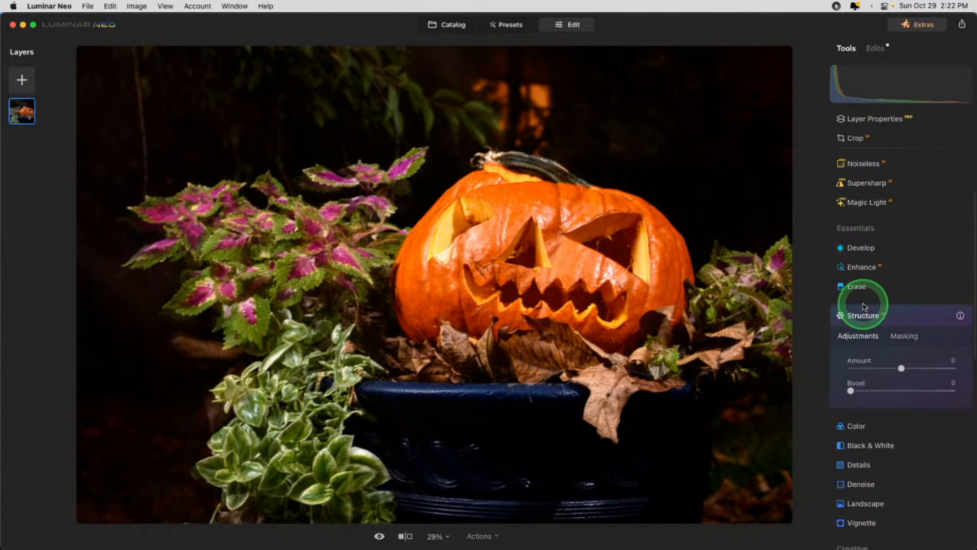
left_click(899, 349)
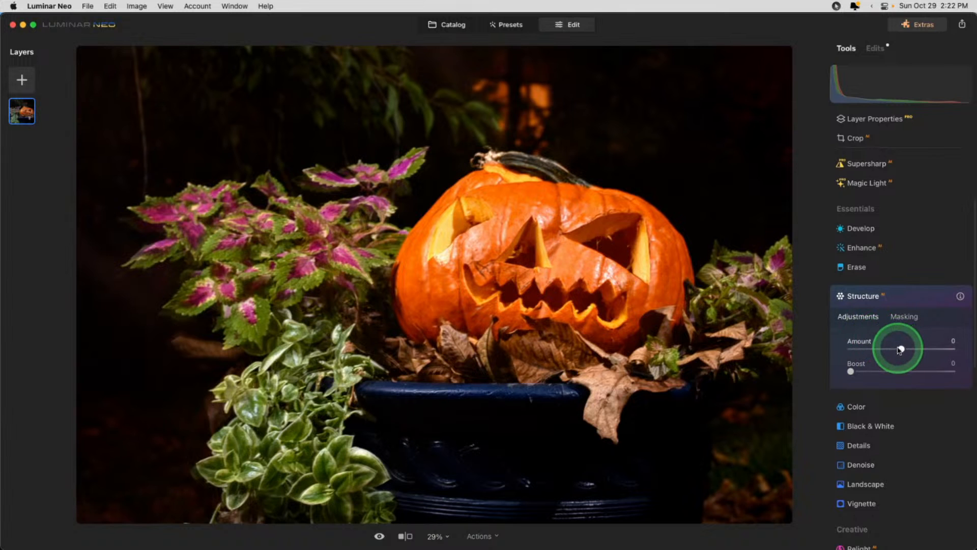
left_click_drag(850, 371, 951, 371)
double_click(656, 278)
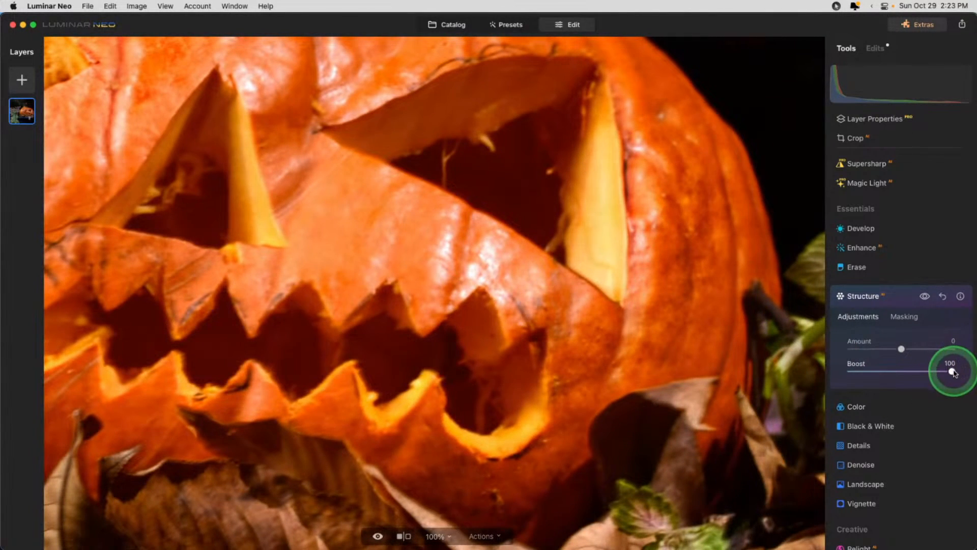
left_click_drag(951, 370, 769, 370)
left_click_drag(951, 371, 552, 370)
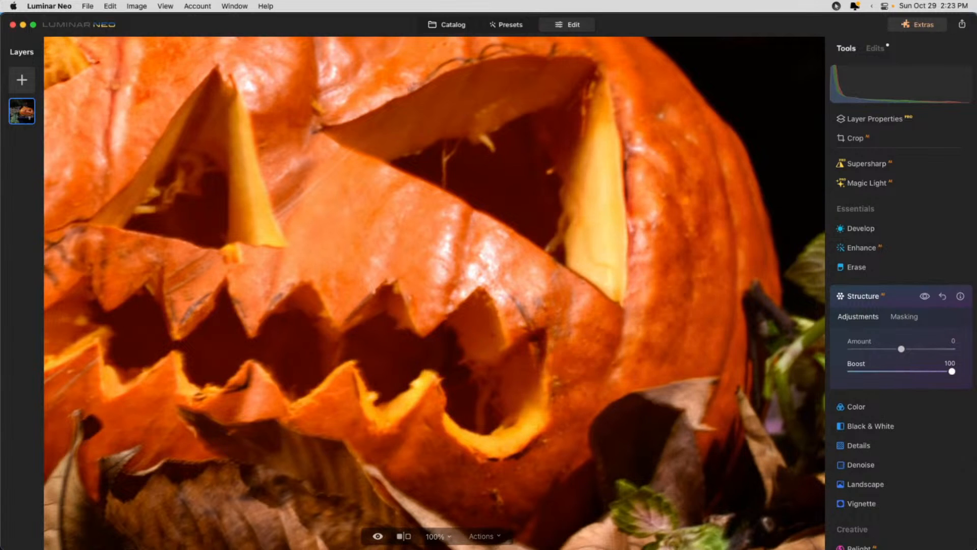
left_click_drag(951, 371, 562, 371)
Set the Structure Amount to 38 and Boost to 79, and return to the whole-photo view.
left_click(901, 349)
mouse_move(904, 349)
left_mouse_down()
mouse_move(952, 349)
mouse_move(918, 345)
left_mouse_up()
left_click_drag(851, 371, 946, 374)
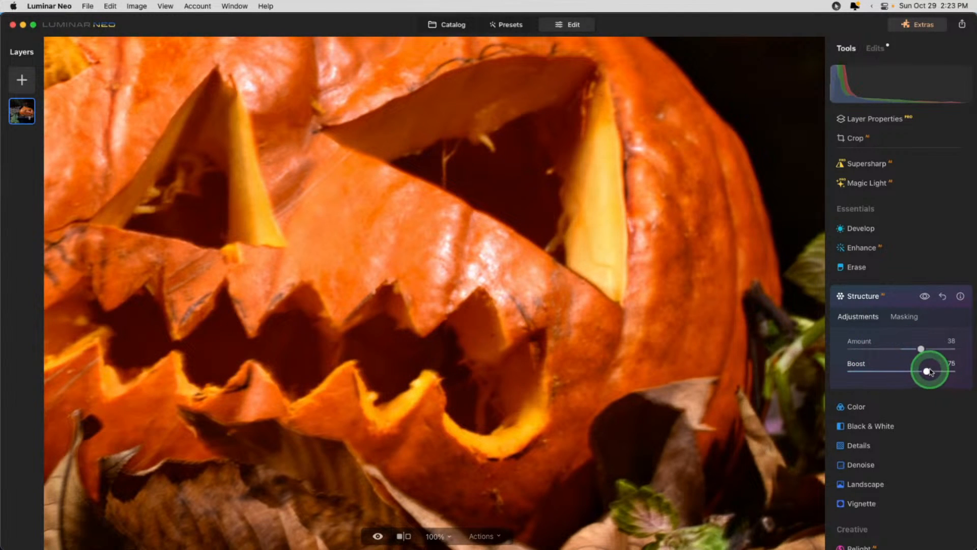
double_click(603, 327)
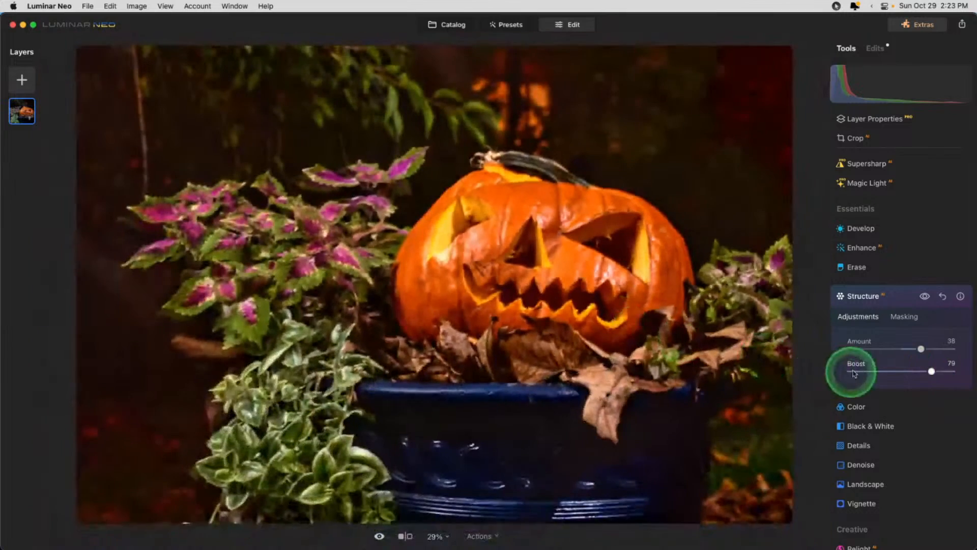
Compare the photo with and without Structure, and increase its Amount to 60 and Boost to 84.
left_click(924, 297)
left_click(924, 297)
left_click(924, 297)
left_click(924, 297)
left_click(924, 296)
left_click(924, 297)
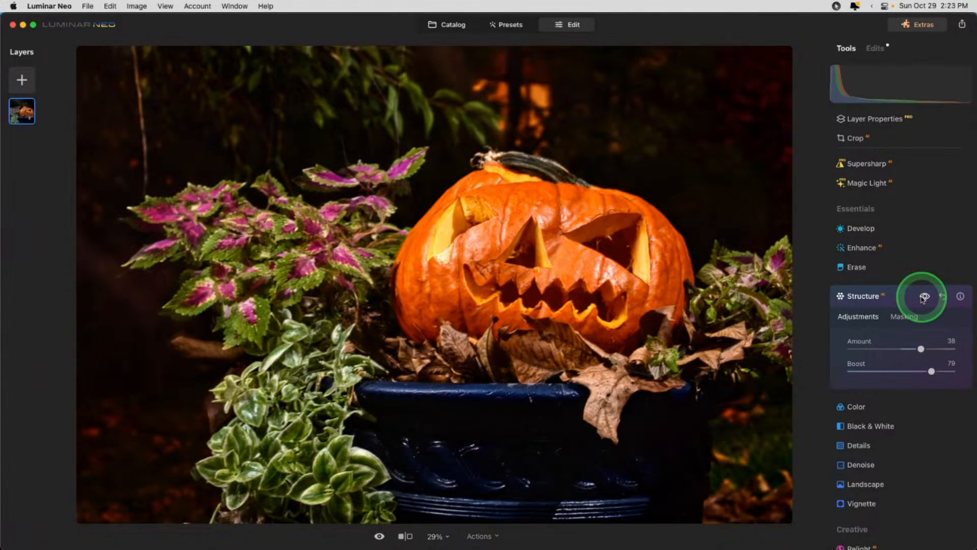
mouse_move(924, 357)
left_mouse_down()
mouse_move(935, 350)
mouse_move(935, 371)
left_mouse_up()
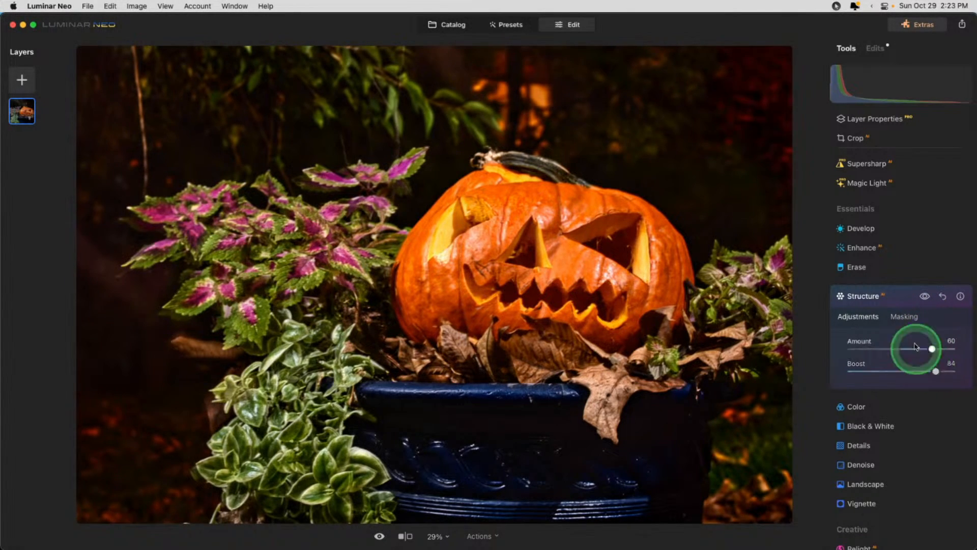
Draw a radial gradient mask for Structure, centered on the pumpkin and stretched into an ellipse surrounding it.
left_click(904, 317)
left_click(866, 367)
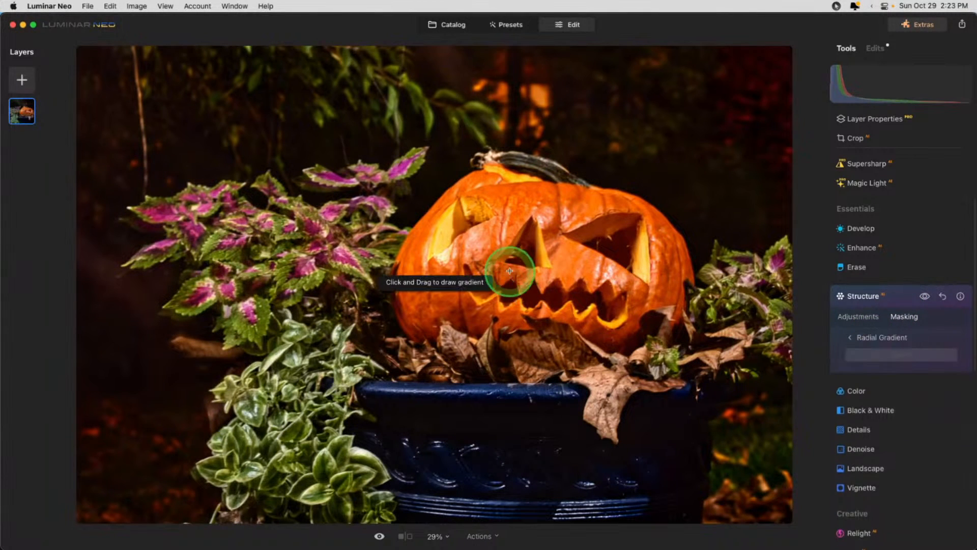
left_click_drag(530, 239, 567, 279)
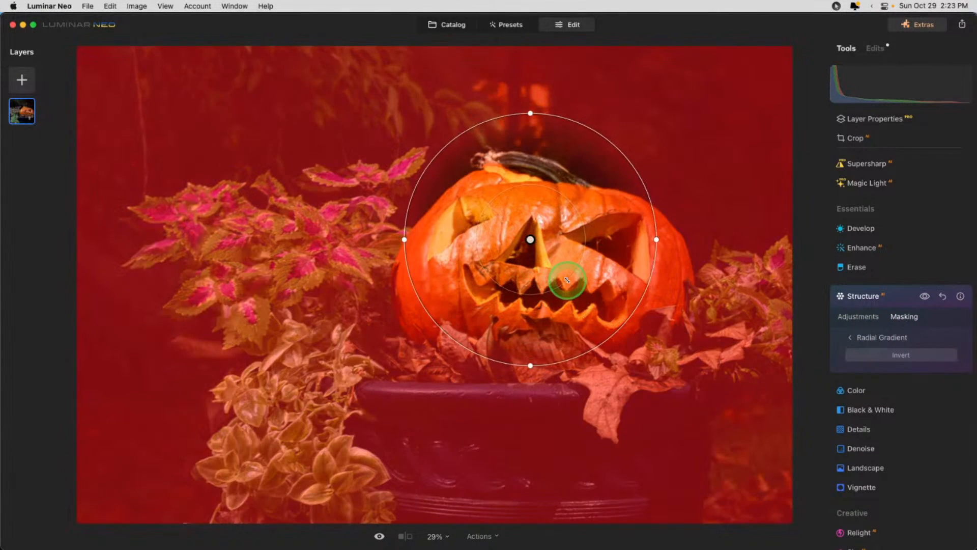
left_click_drag(645, 186, 690, 239)
left_click_drag(531, 238, 546, 264)
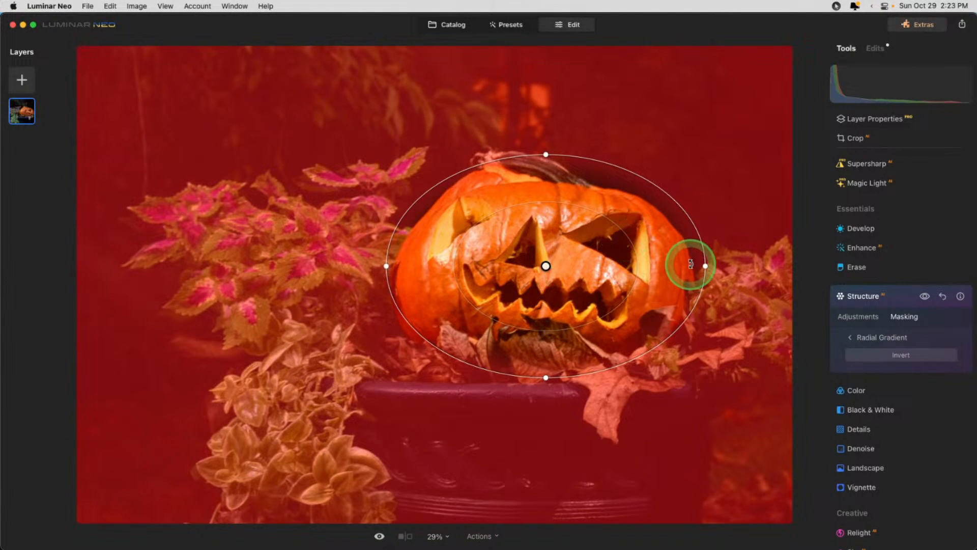
left_click_drag(703, 266, 729, 266)
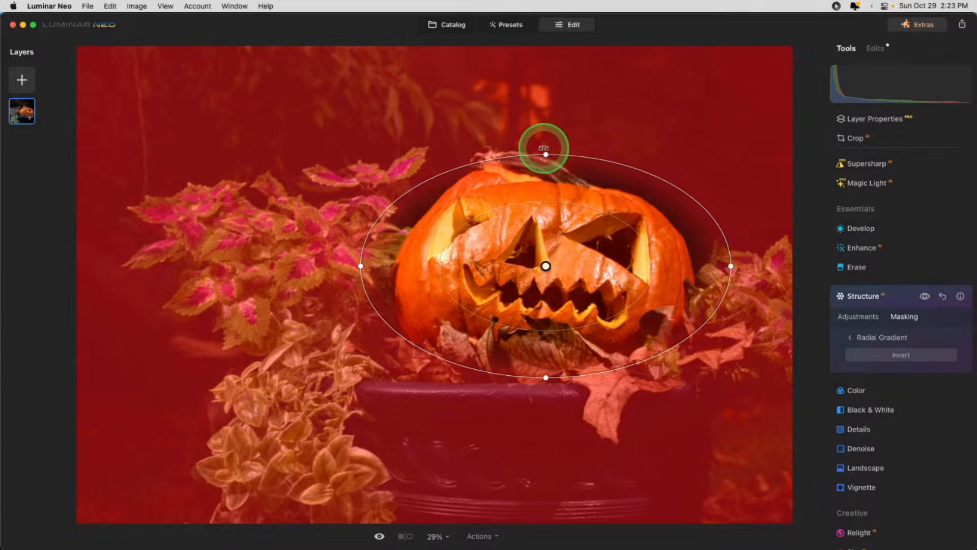
left_click_drag(544, 154, 541, 112)
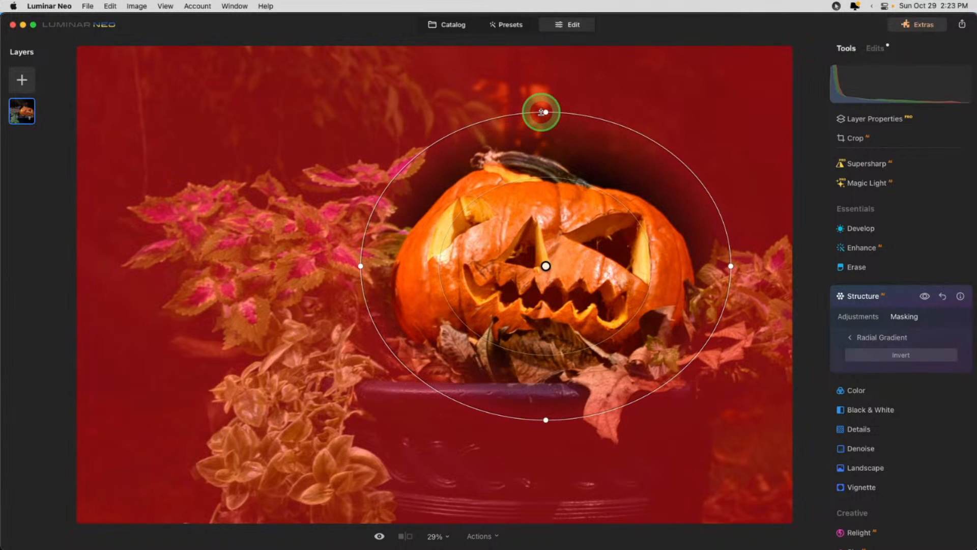
Flatten and widen the radial mask's ellipse and tilt it slightly counterclockwise to follow the pumpkin's shape.
left_click_drag(722, 218, 688, 226)
left_click_drag(695, 267, 739, 268)
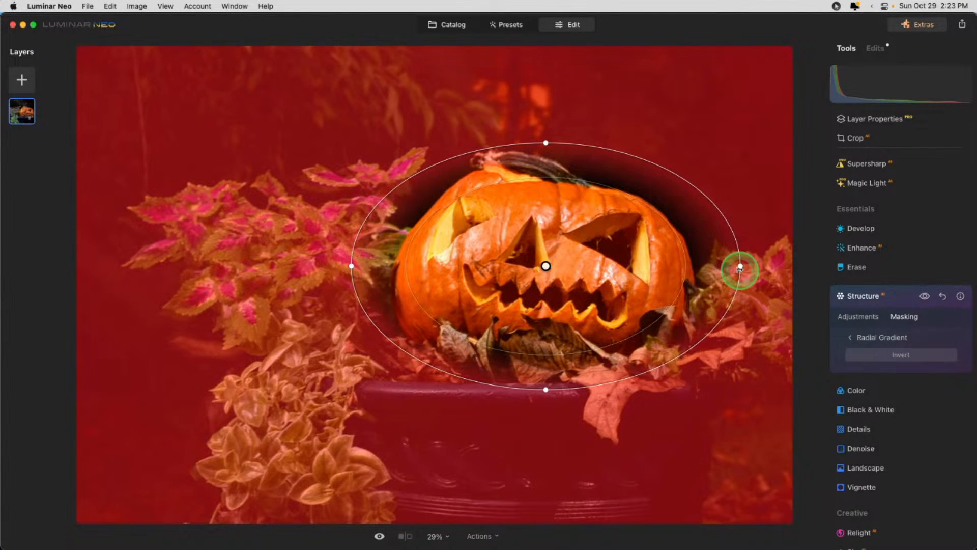
left_click_drag(723, 321, 722, 310)
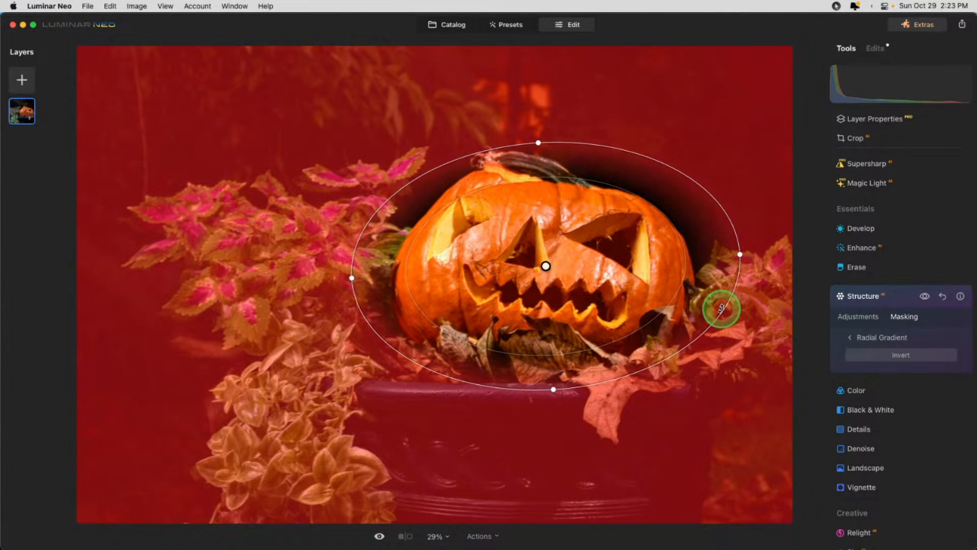
mouse_move(546, 265)
left_mouse_down()
mouse_move(532, 270)
mouse_move(530, 262)
left_mouse_up()
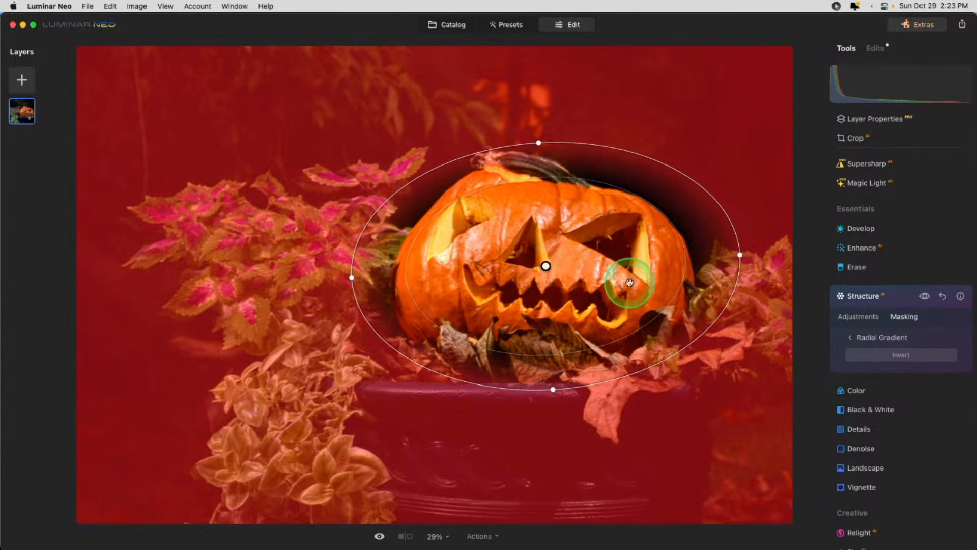
left_click_drag(754, 236, 742, 285)
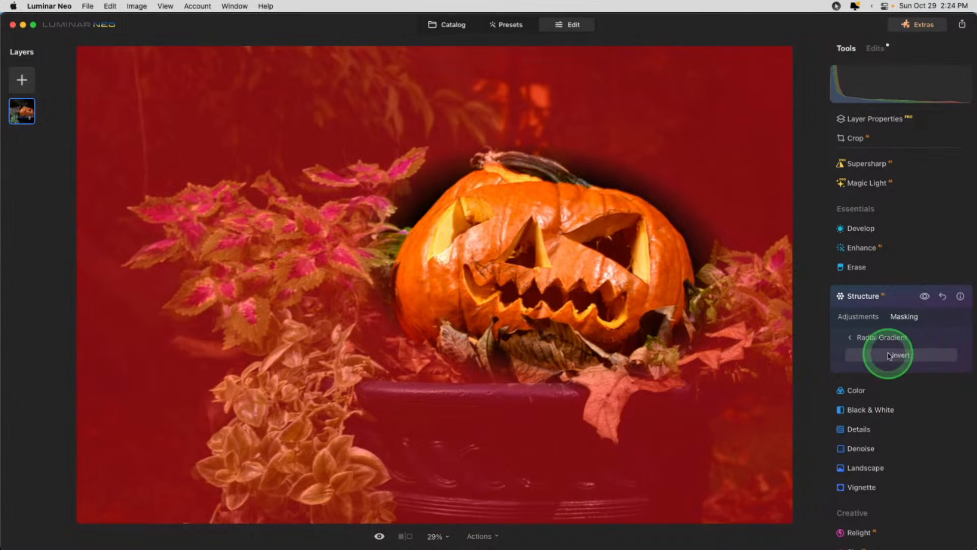
Finish editing the radial gradient and copy the Structure mask.
left_click(883, 337)
left_click(861, 415)
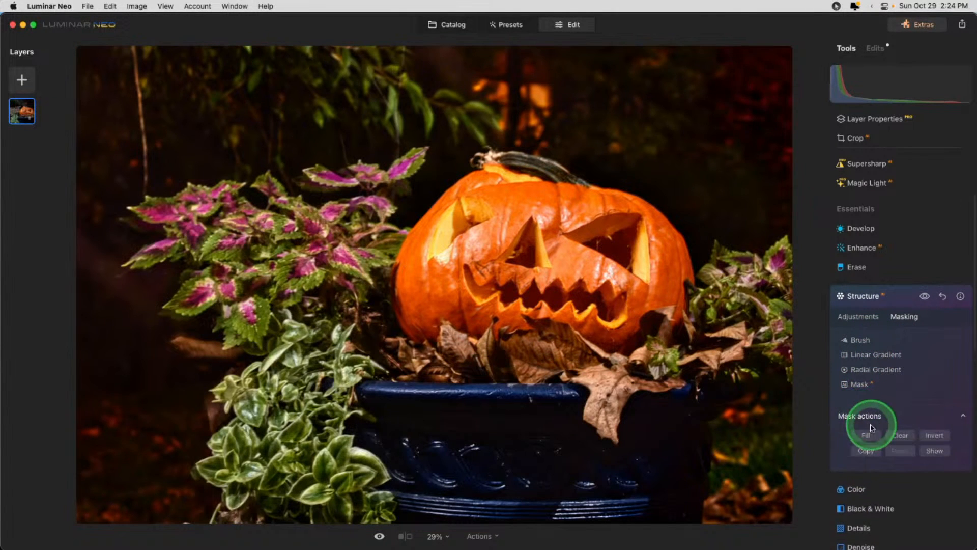
left_click(866, 452)
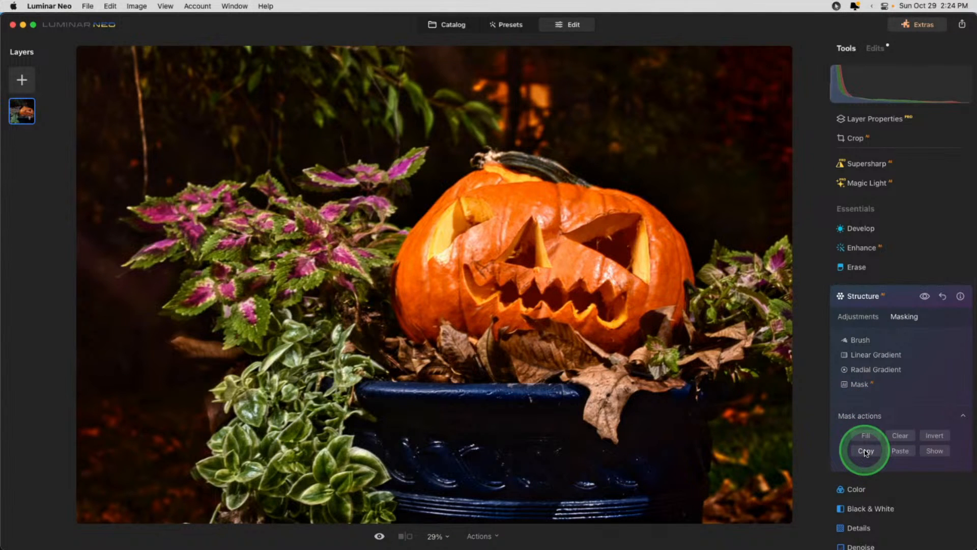
Compare the photo with and without the masked Structure adjustment.
left_click(859, 316)
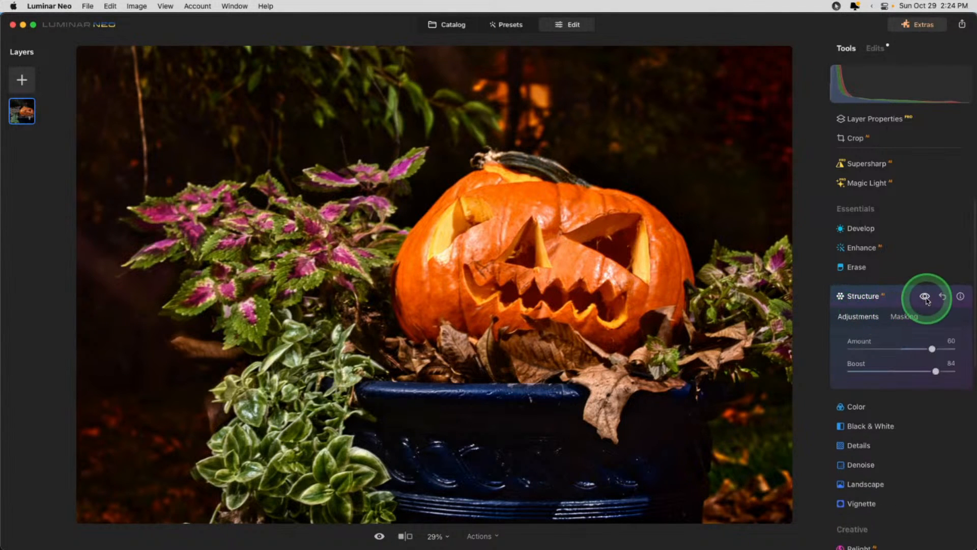
left_click(925, 297)
left_click(925, 297)
left_click(925, 297)
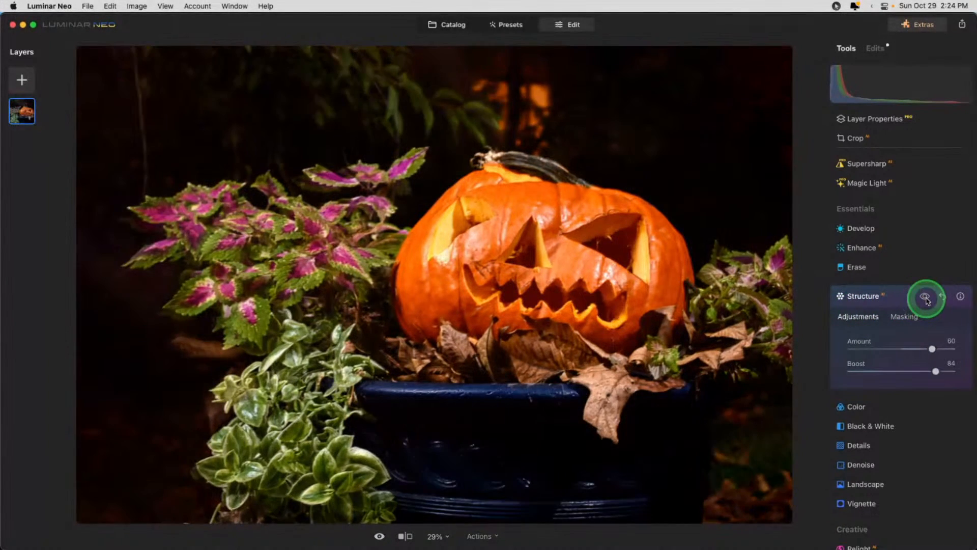
left_click(925, 297)
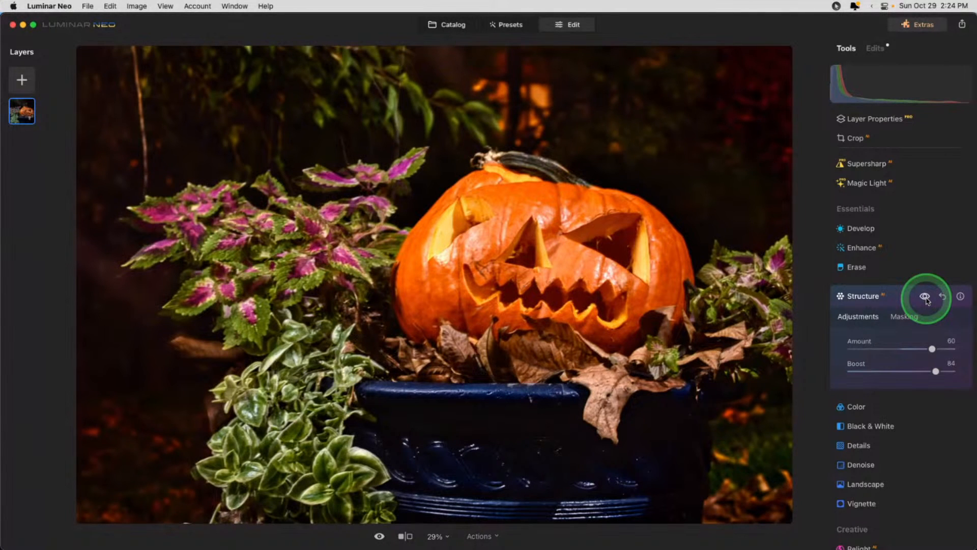
Display the Structure mask, invert it so it covers only the pumpkin, and copy the inverted mask.
left_click(904, 316)
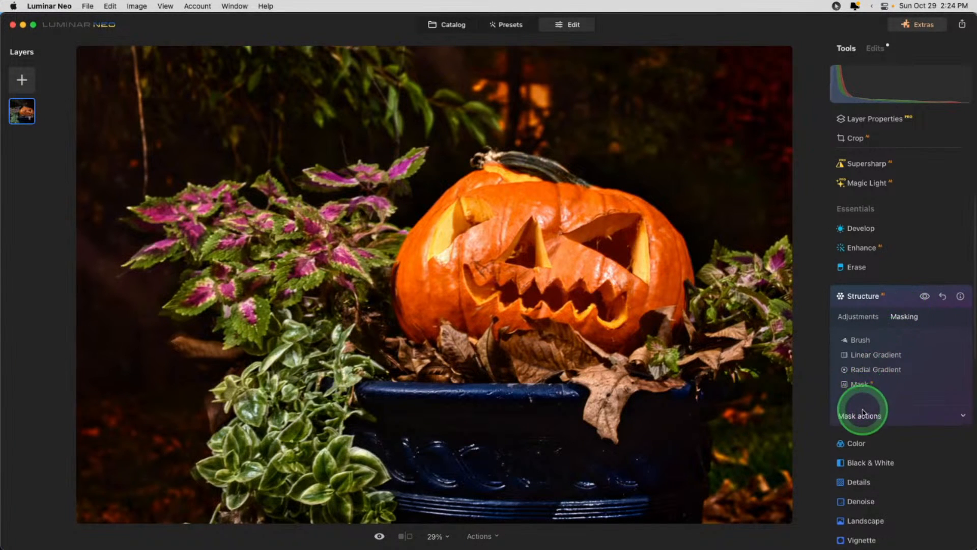
left_click(863, 412)
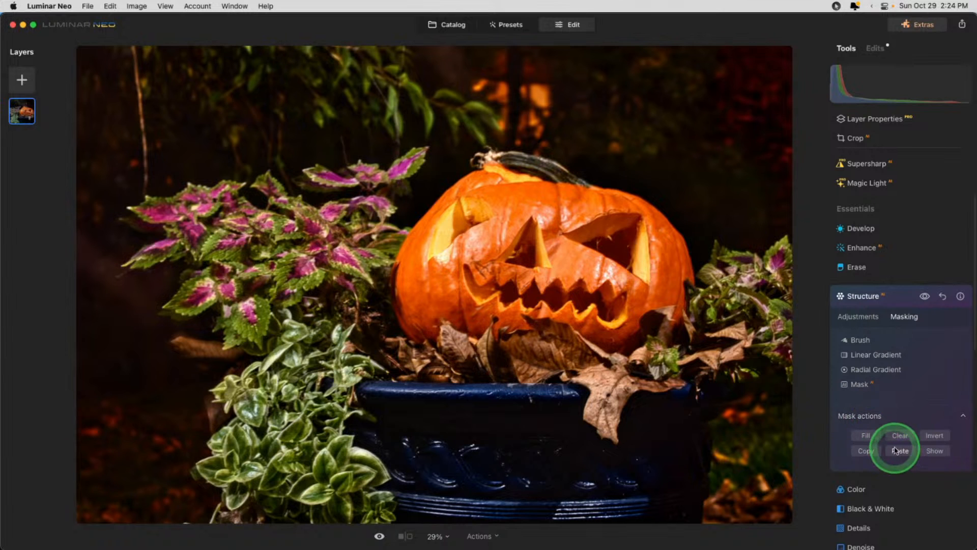
left_click(934, 450)
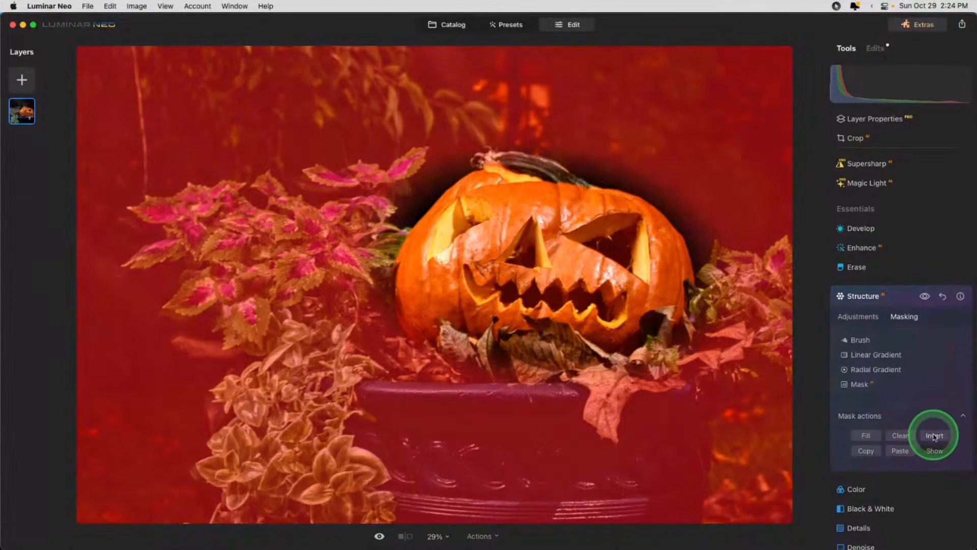
left_click(933, 436)
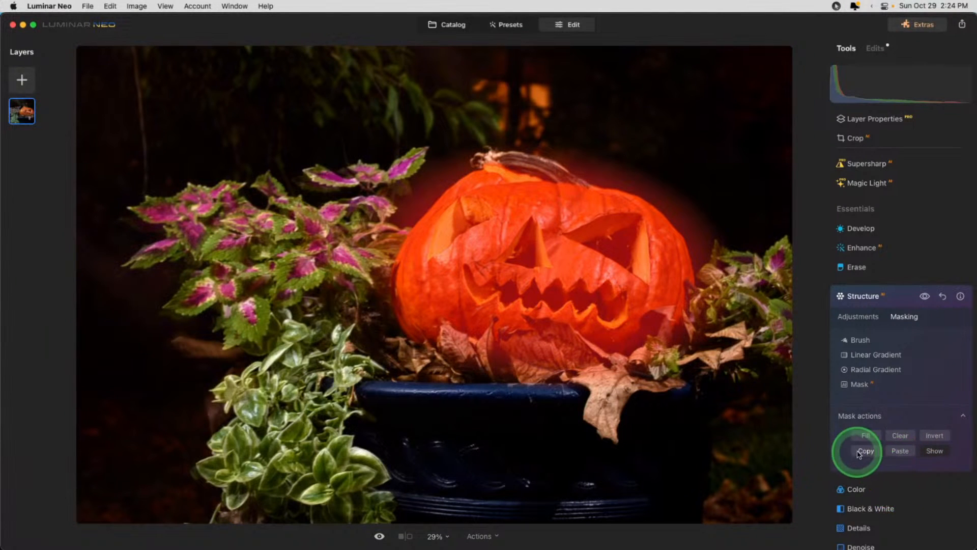
left_click(858, 316)
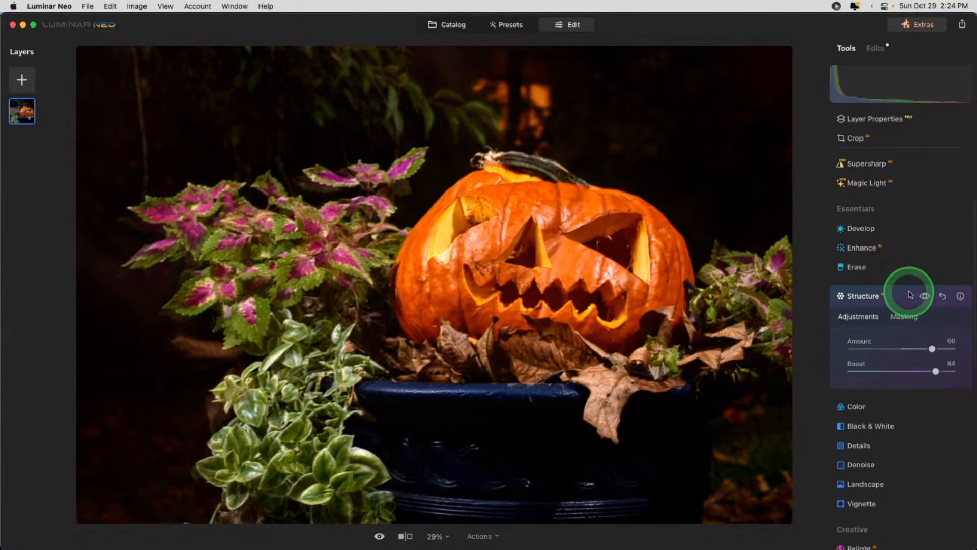
Toggle Structure off and on to judge its effect on the pumpkin, and close the tool.
left_click(924, 296)
left_click(925, 296)
left_click(924, 296)
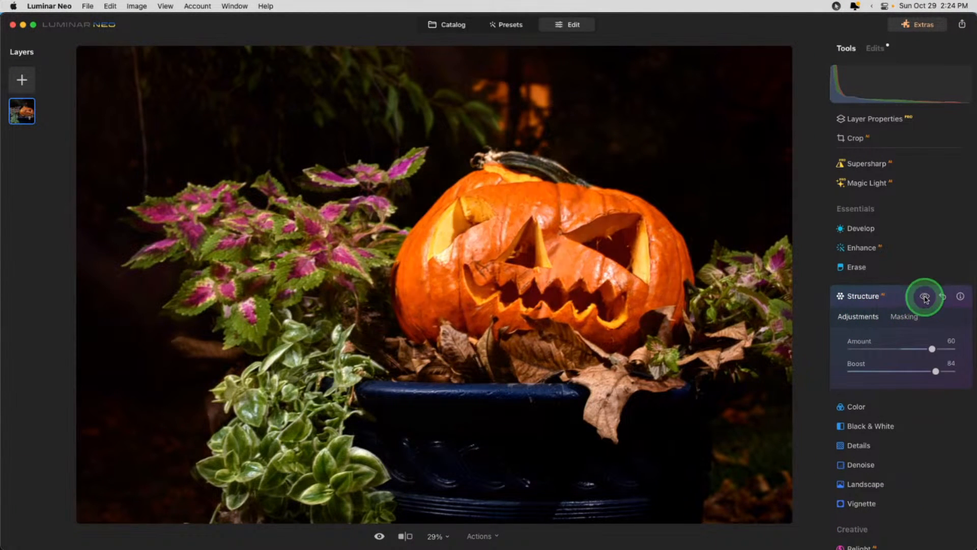
left_click(924, 298)
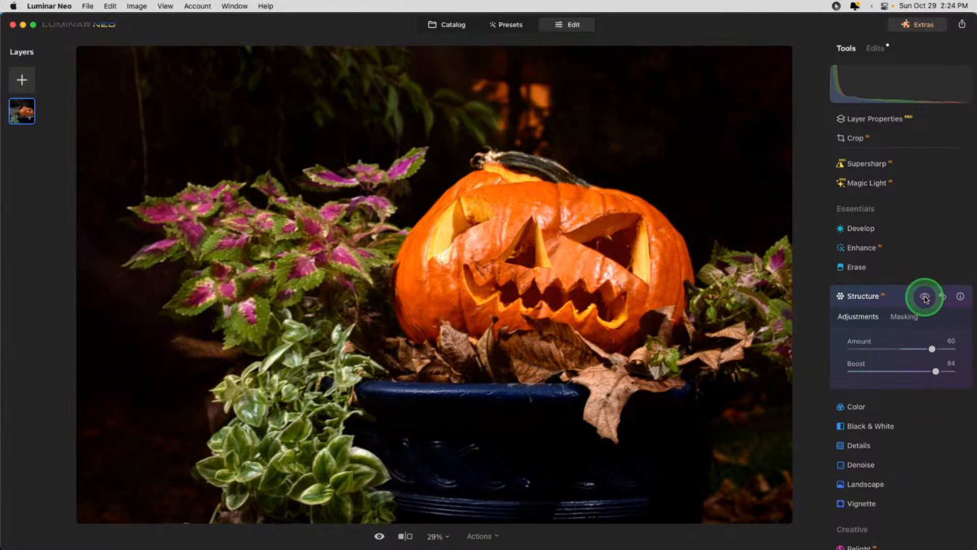
left_click(890, 297)
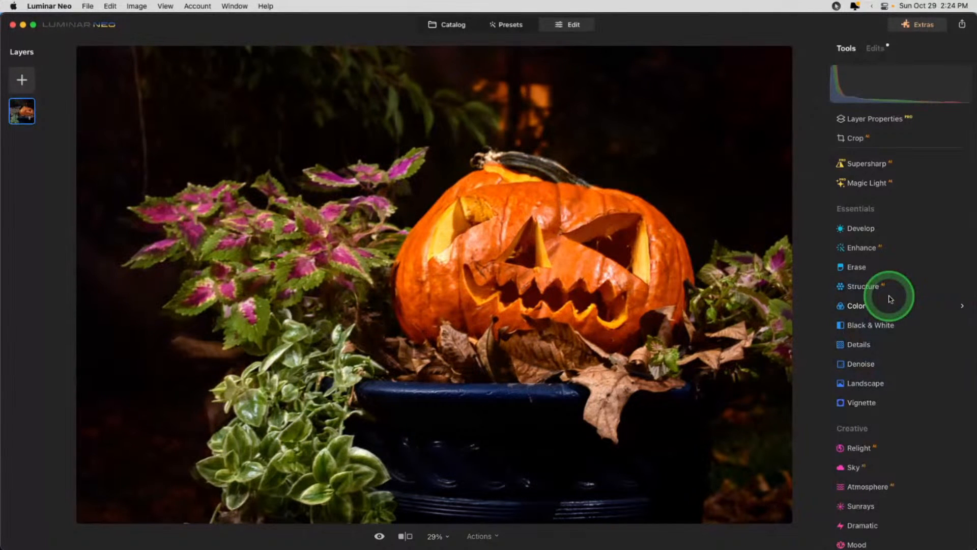
Set Small Details to 58, Medium Details to 30 and Sharpen to 26 in the Details tool.
left_click(866, 344)
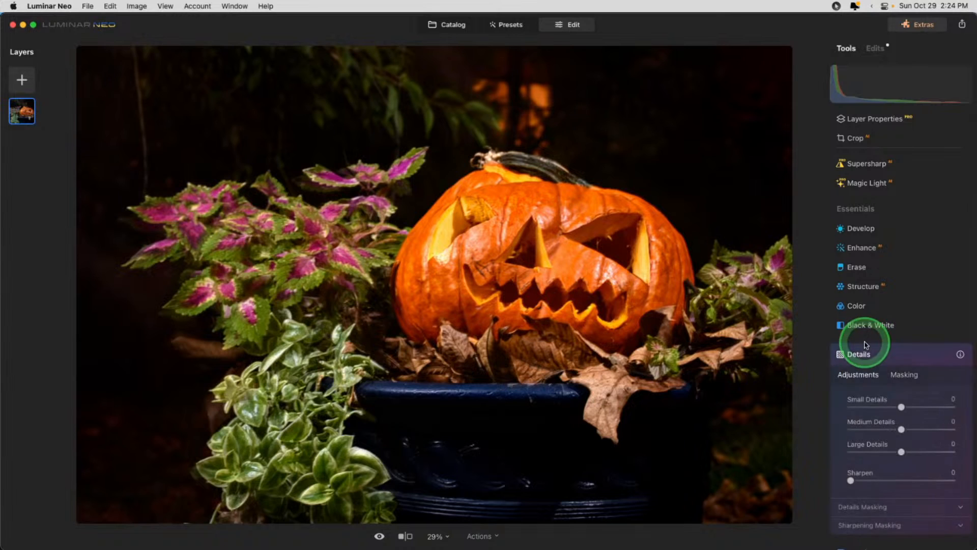
scroll(866, 344, "down", 3)
key("super+equal")
scroll(744, 307, "right", 5)
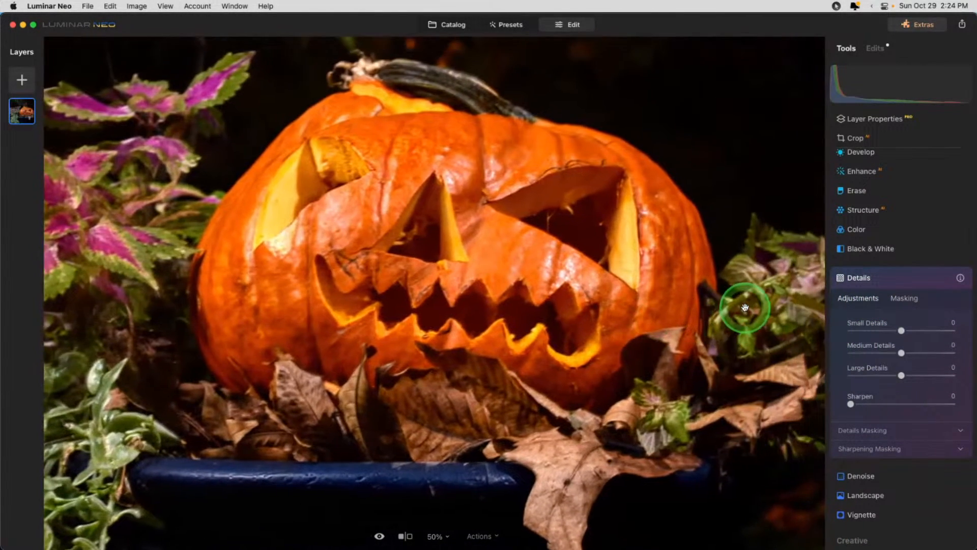
left_click_drag(902, 332, 924, 334)
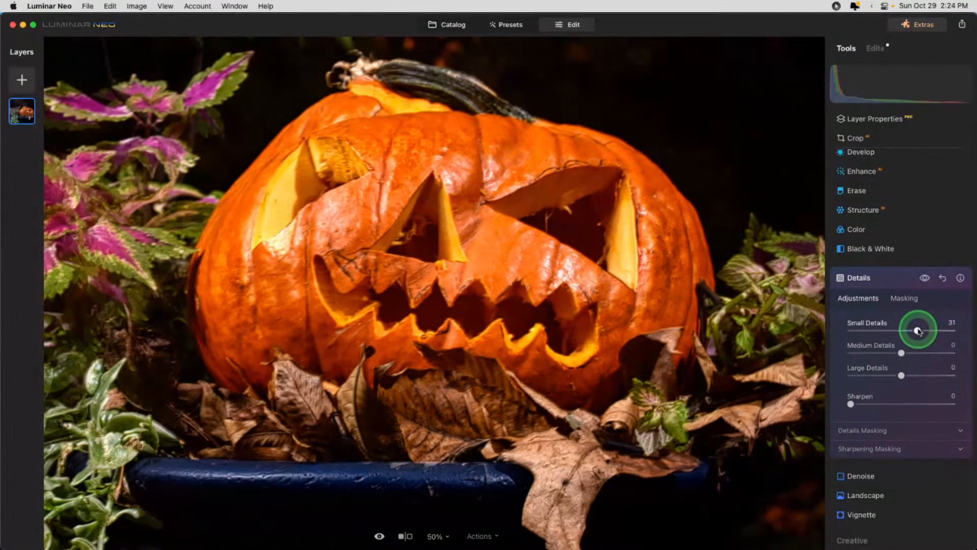
left_click_drag(951, 330, 913, 330)
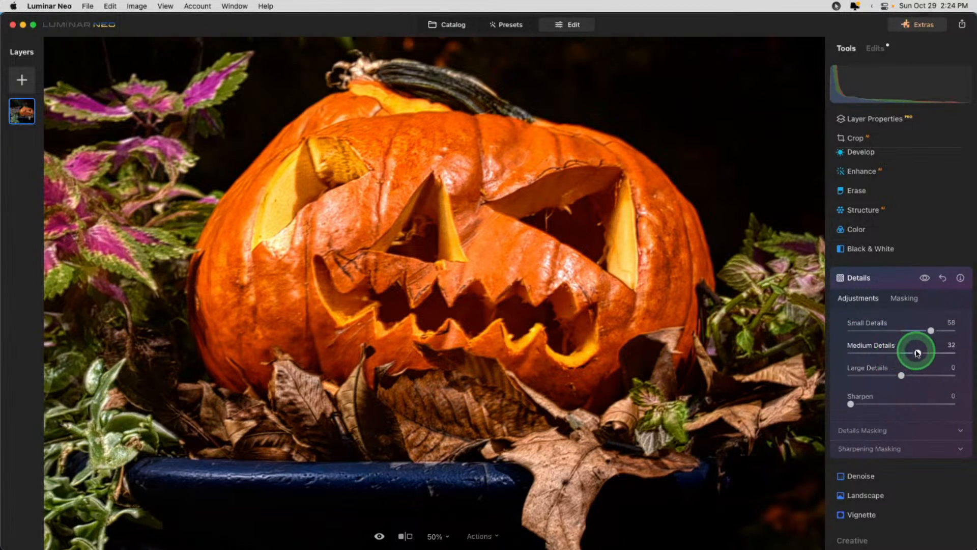
left_click_drag(917, 353, 917, 352)
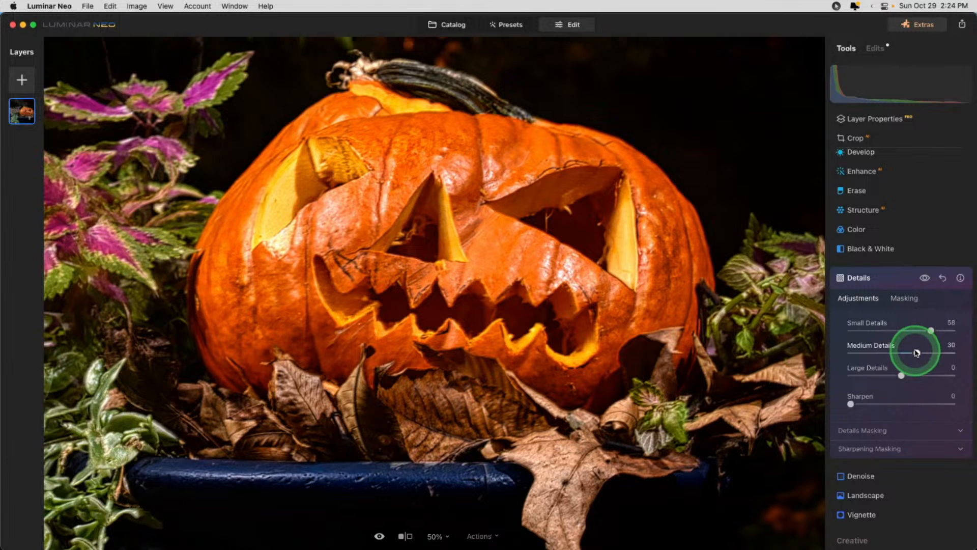
left_click(901, 378)
left_click_drag(851, 404, 870, 405)
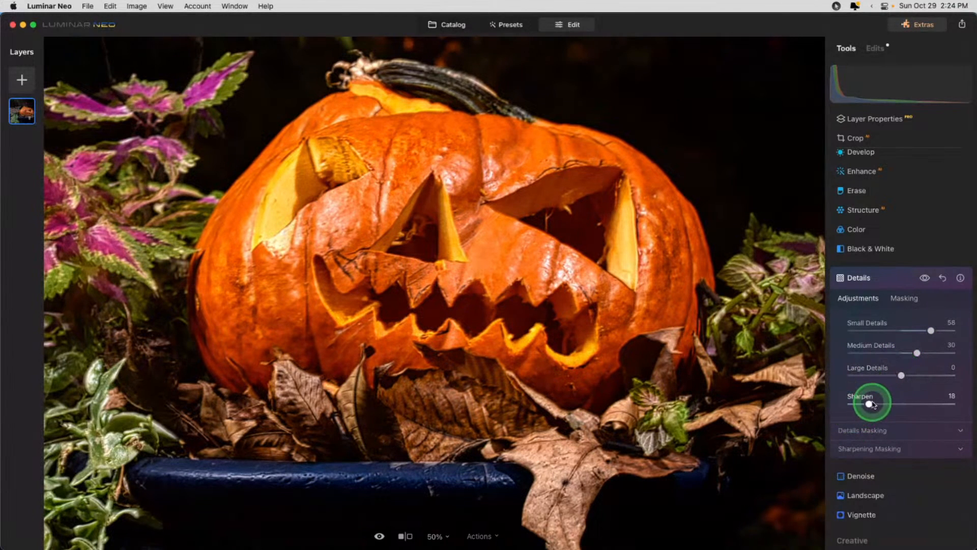
Paste the copied pumpkin mask into Details, compare the photo with and without it, and return to the whole-photo view.
left_click(904, 297)
left_click(863, 407)
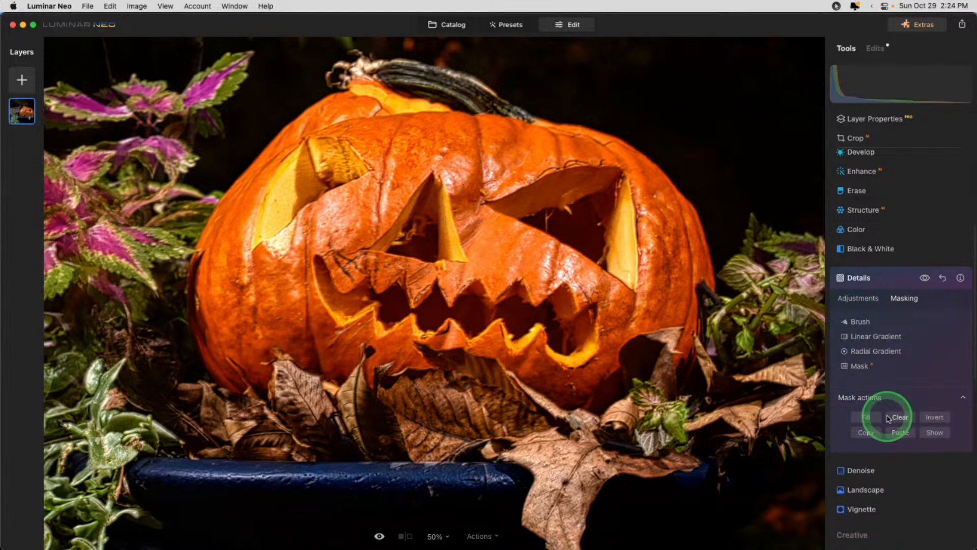
left_click(863, 299)
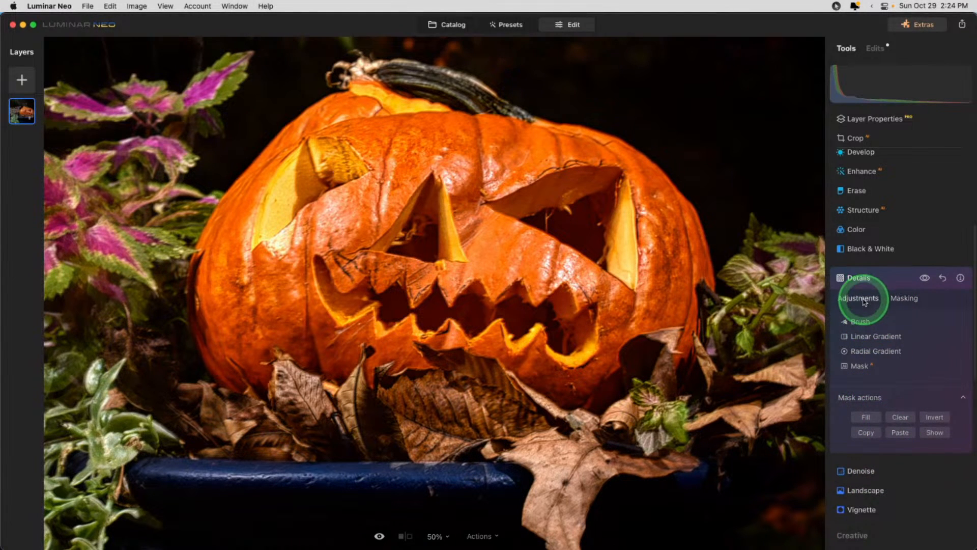
left_click(924, 278)
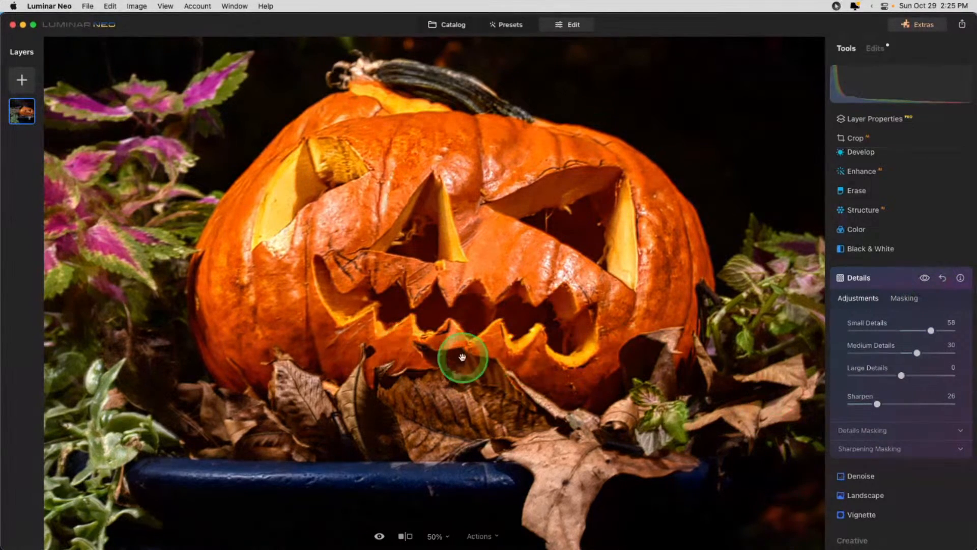
left_click(883, 278)
left_click(638, 293)
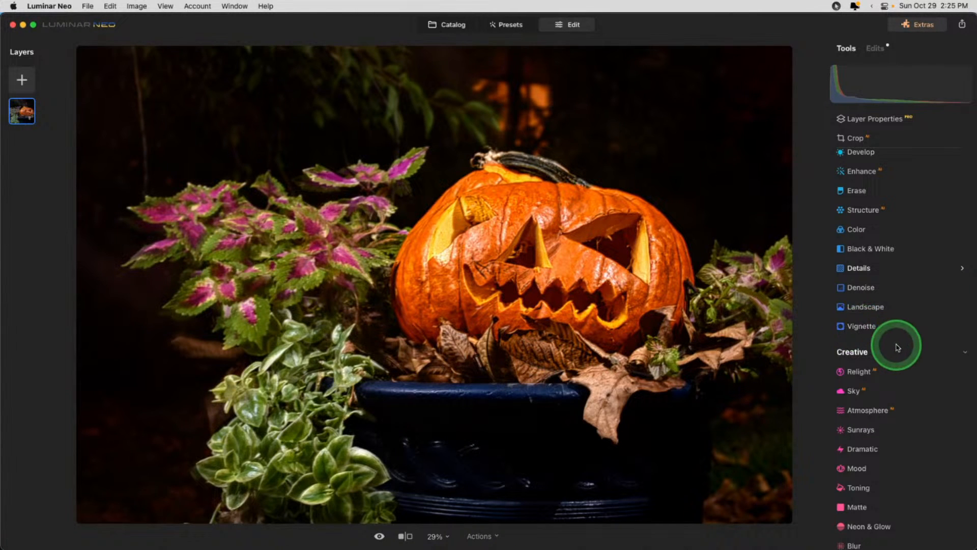
Add a Blur with an Amount of 37, change its type from Gaussian to Twisted, and set the Angle to 90.
scroll(896, 344, "down", 5)
left_click(871, 358)
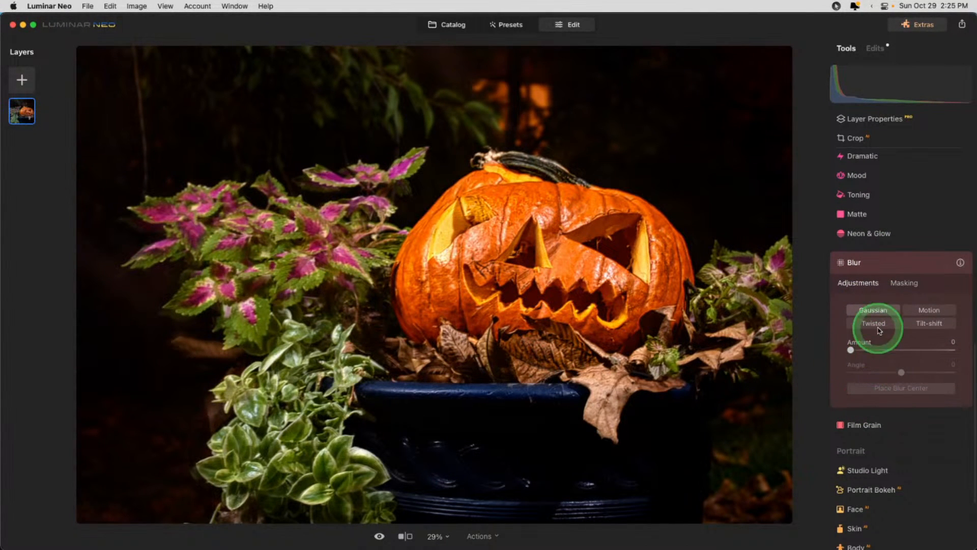
left_click_drag(849, 349, 888, 350)
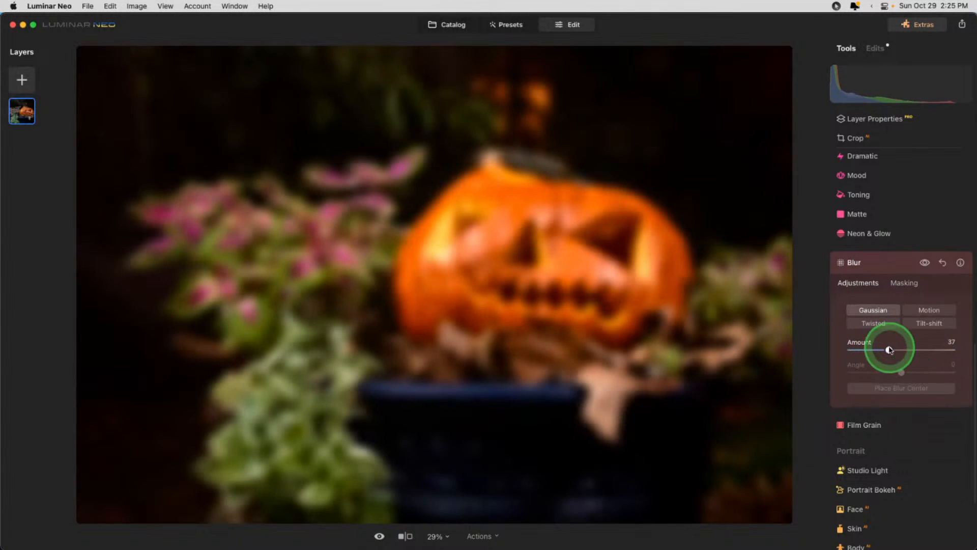
left_click(873, 325)
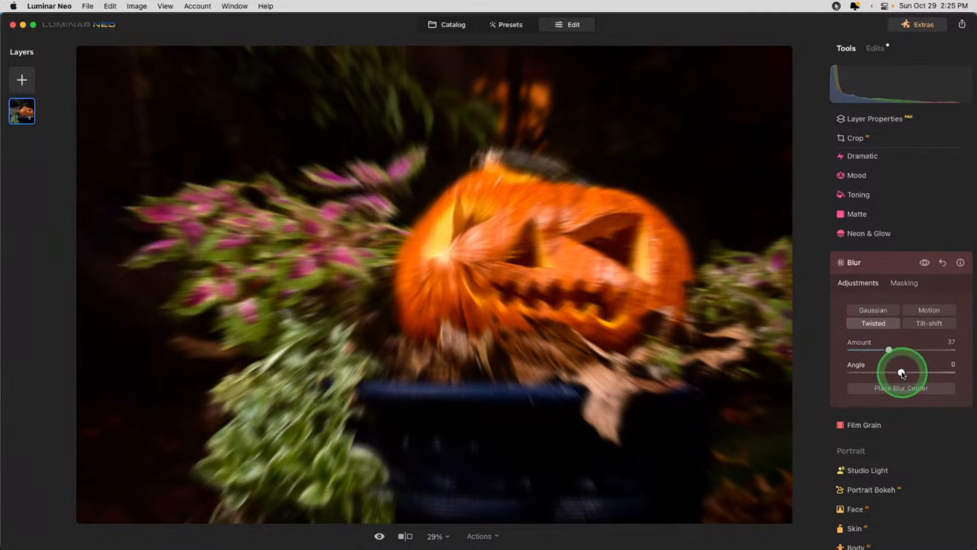
left_click_drag(899, 372, 952, 372)
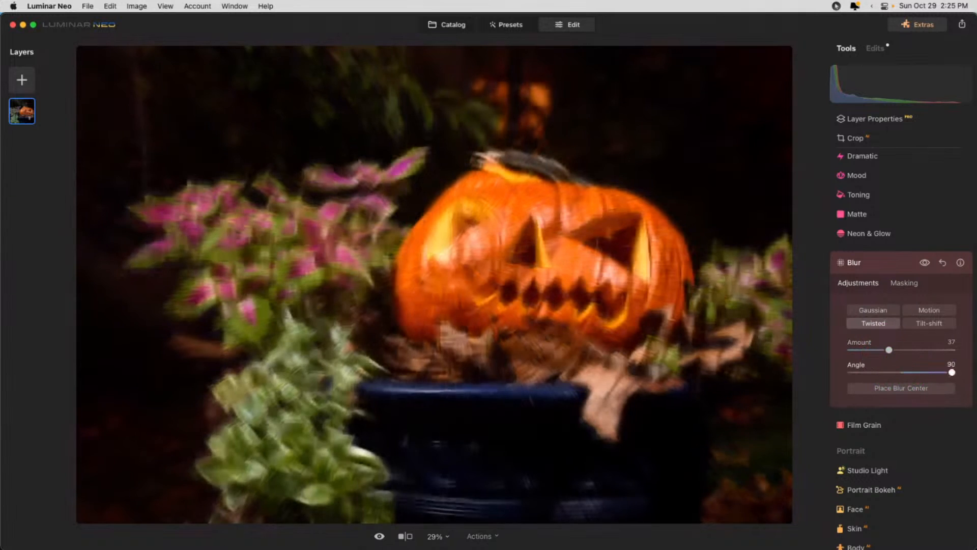
Paste the copied pumpkin mask into Blur and invert it so the blur affects only the surroundings.
left_click(907, 285)
left_click(860, 382)
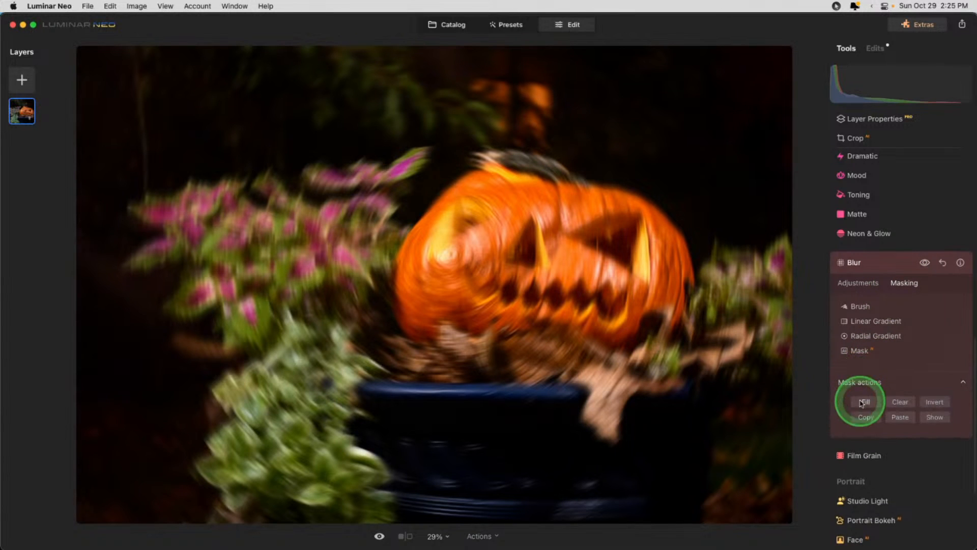
left_click(900, 417)
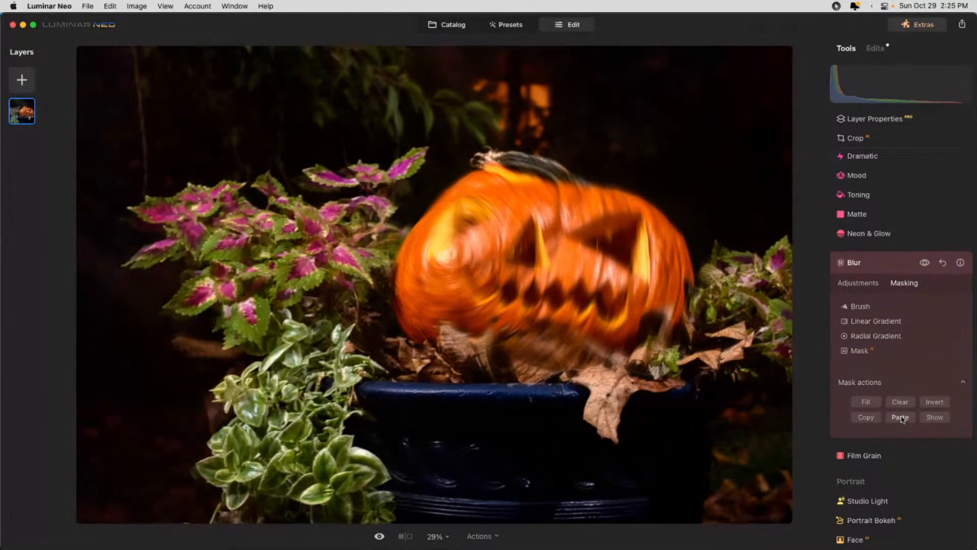
left_click(925, 402)
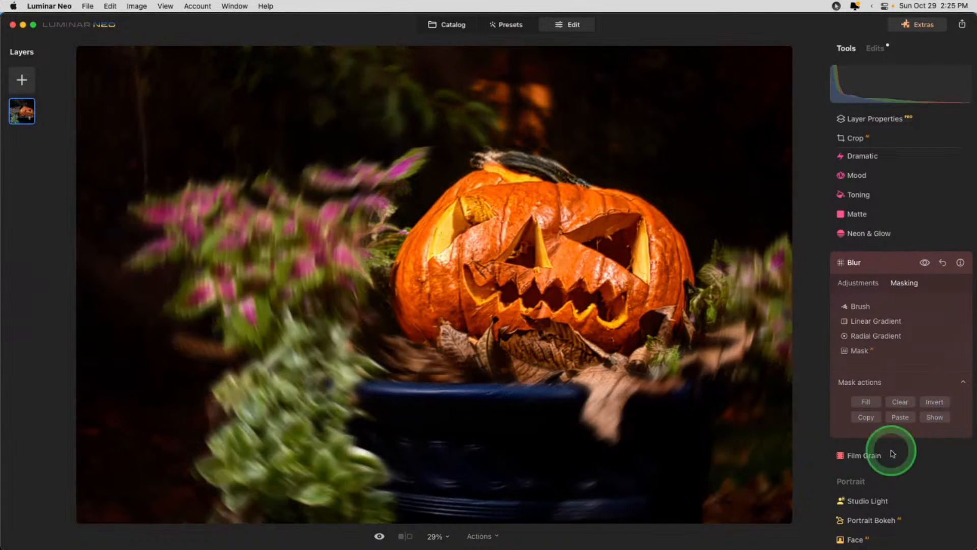
Raise the Blur Amount to 61 and try out other blur types, including Tilt-shift and Motion.
left_click(858, 282)
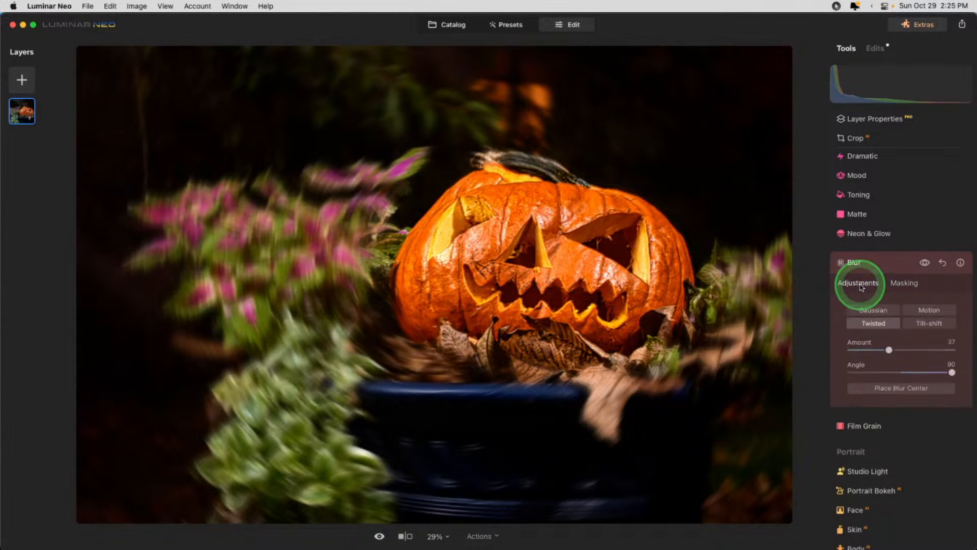
left_click_drag(884, 353, 915, 351)
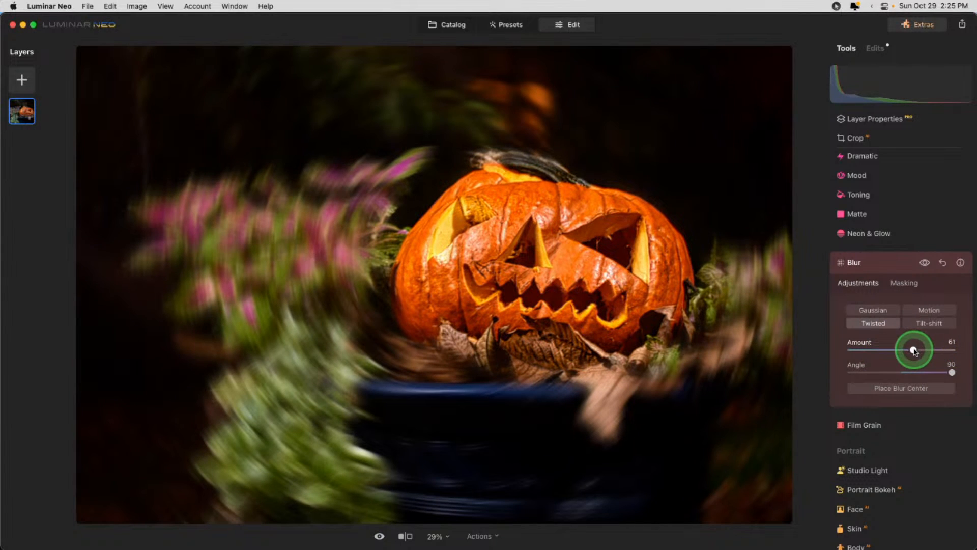
left_click(929, 323)
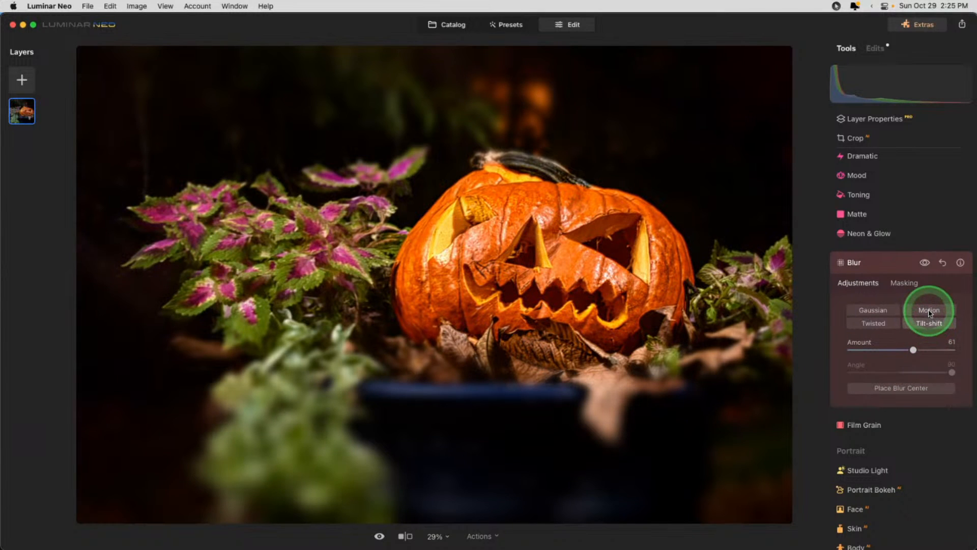
left_click(929, 310)
left_click(874, 324)
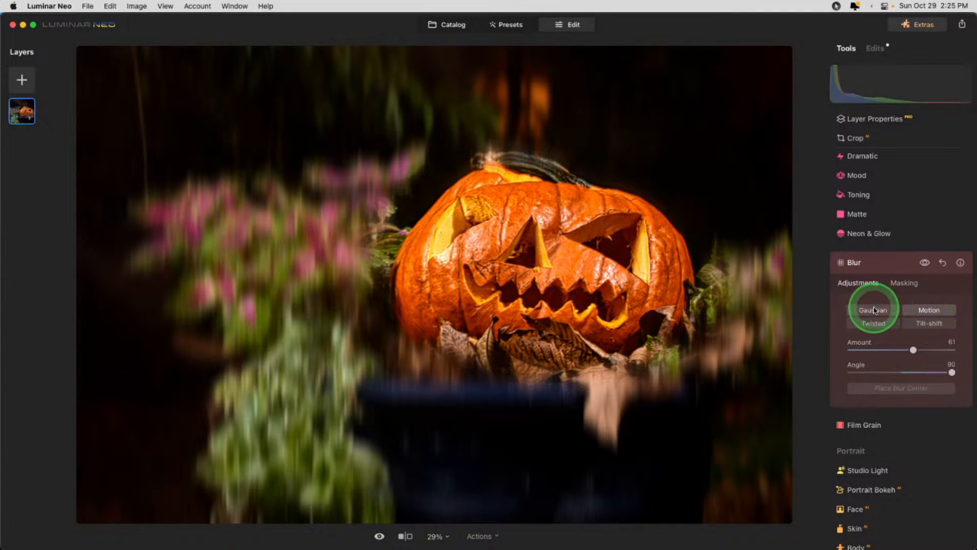
Set the Blur Amount to 63 and use the Tilt-shift blur type.
left_click(903, 373)
left_click_drag(904, 375, 924, 331)
left_click(927, 324)
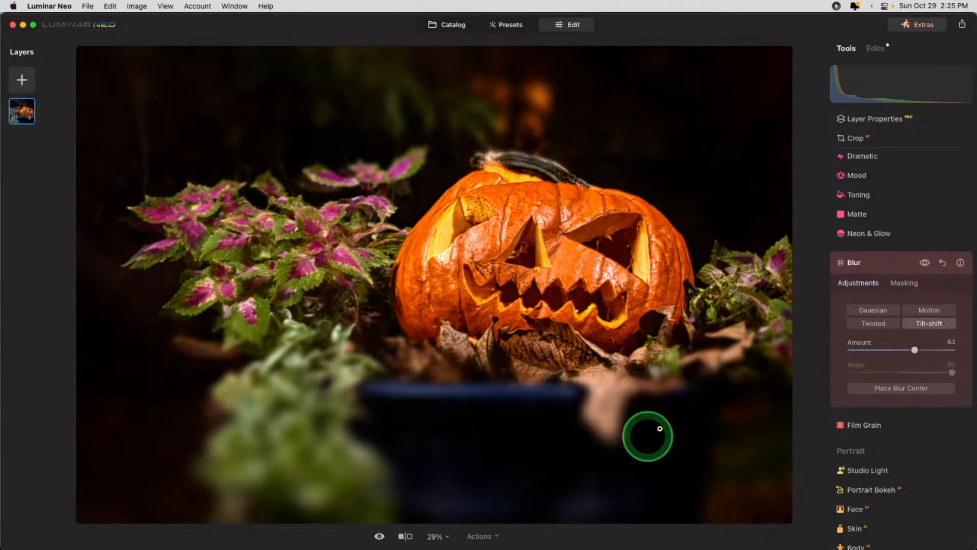
Place the tilt-shift blur centre on the pumpkin's lower-left side, widen the sharp zone and tilt its guides down toward the right.
left_click(897, 389)
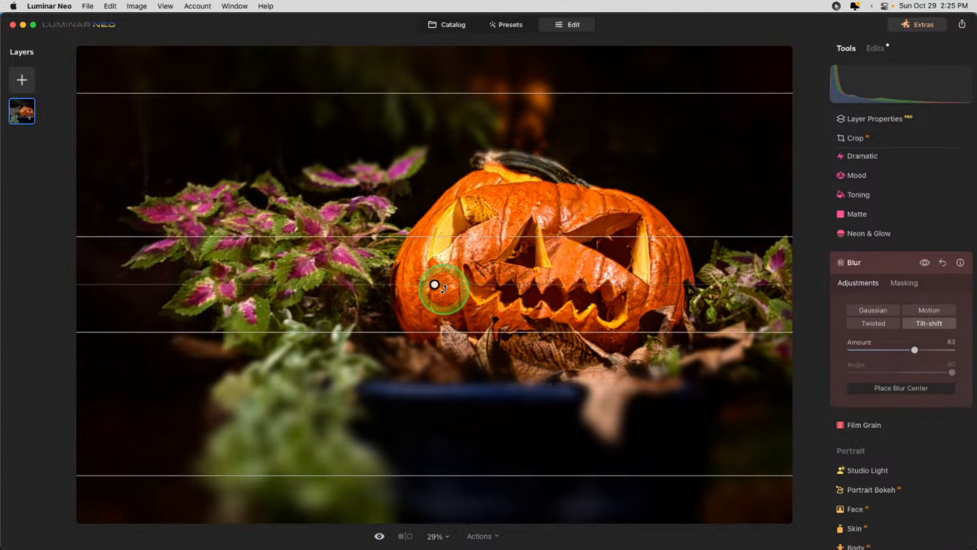
left_click_drag(434, 236, 433, 201)
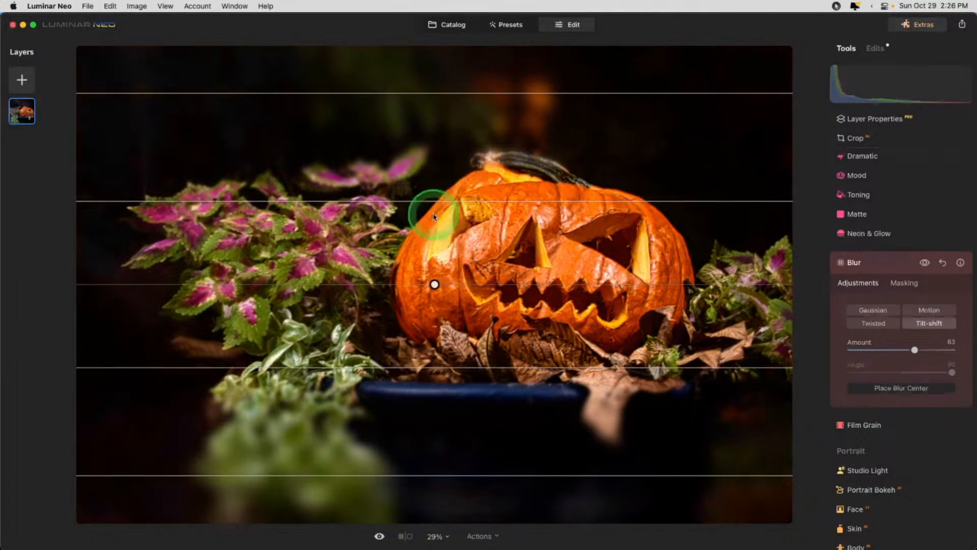
mouse_move(445, 472)
left_mouse_down()
mouse_move(441, 430)
mouse_move(447, 532)
mouse_move(440, 438)
mouse_move(440, 458)
left_mouse_up()
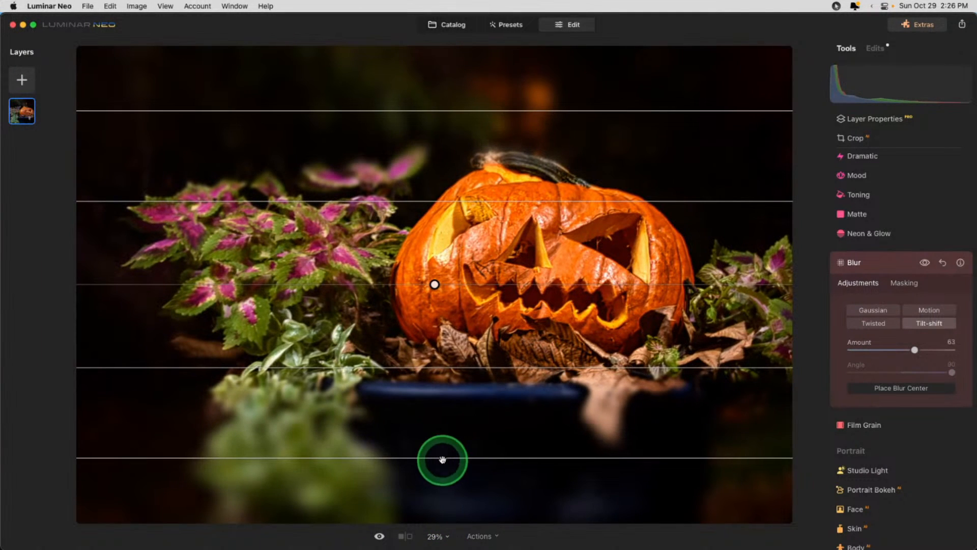
left_click_drag(733, 283, 730, 356)
left_click_drag(497, 203, 471, 216)
left_click_drag(434, 284, 444, 263)
left_click_drag(423, 331, 410, 355)
left_click_drag(397, 424, 384, 452)
left_click_drag(442, 262, 438, 274)
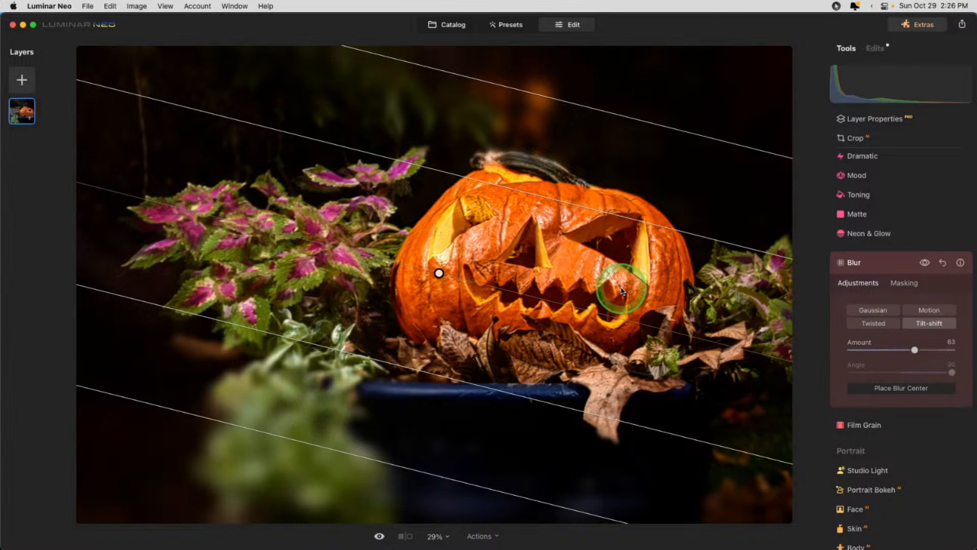
Compare the photo with and without Blur, and reduce the Blur Amount for a subtler effect.
left_click(927, 263)
left_click(926, 263)
left_click(926, 263)
left_click(926, 263)
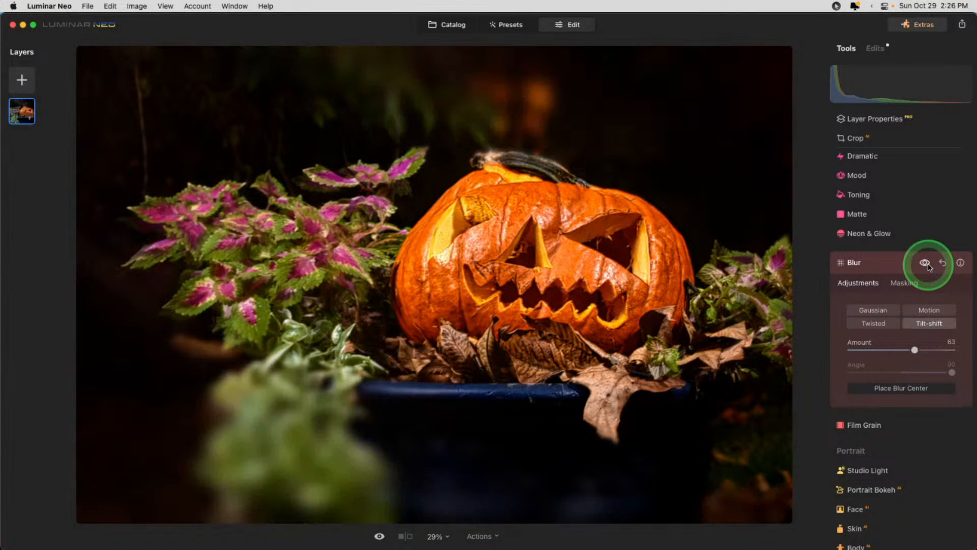
left_click(927, 263)
left_click(926, 263)
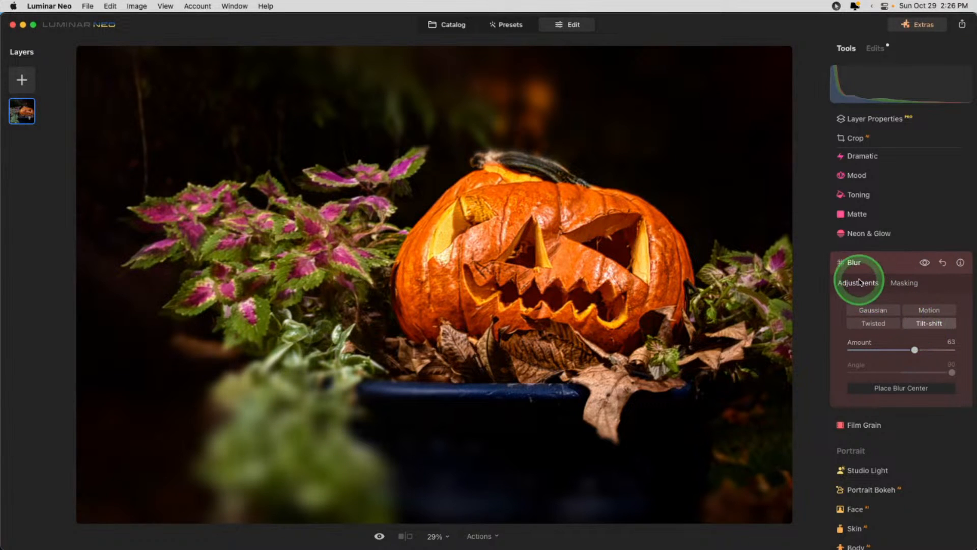
left_click_drag(914, 350, 890, 349)
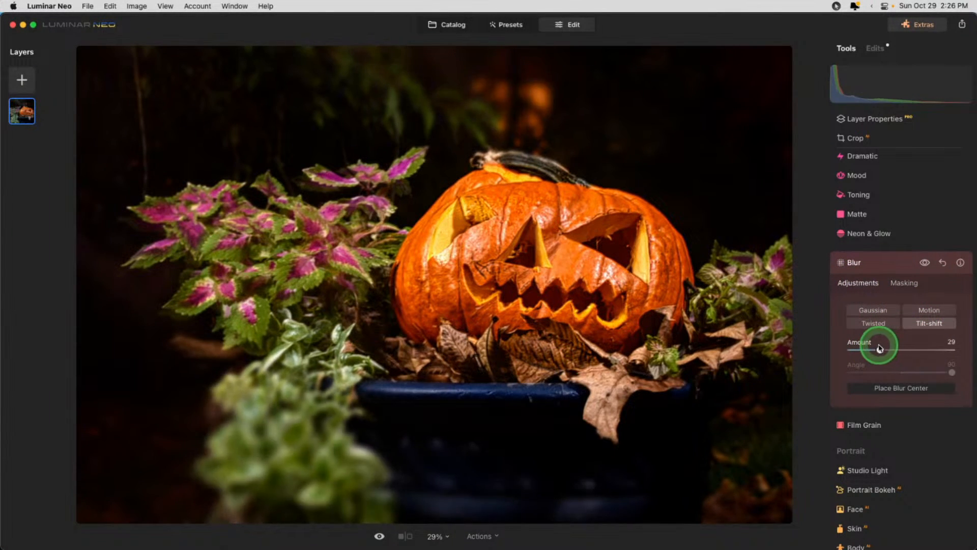
left_click(892, 271)
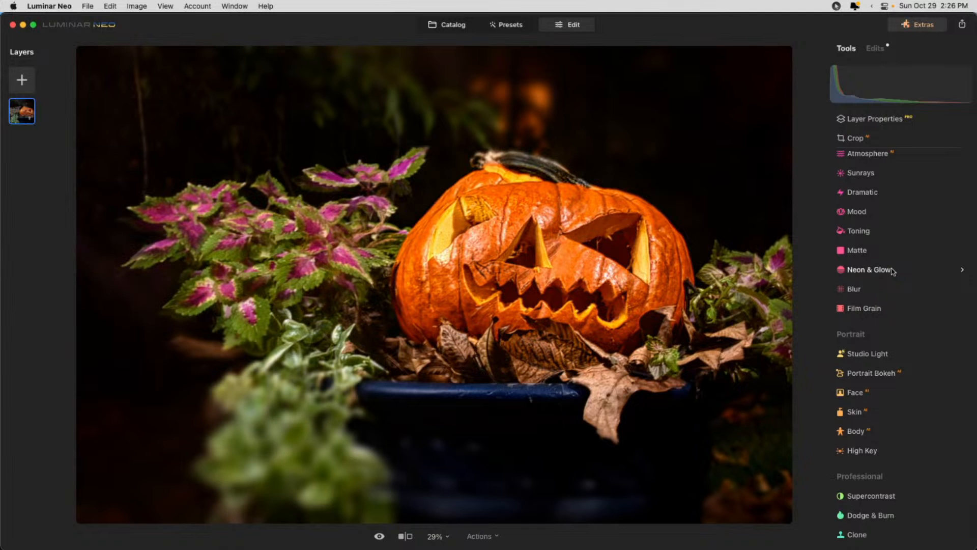
Add an inner Glow to the pumpkin using Neon & Glow, with the Amount set to 45.
left_click(862, 268)
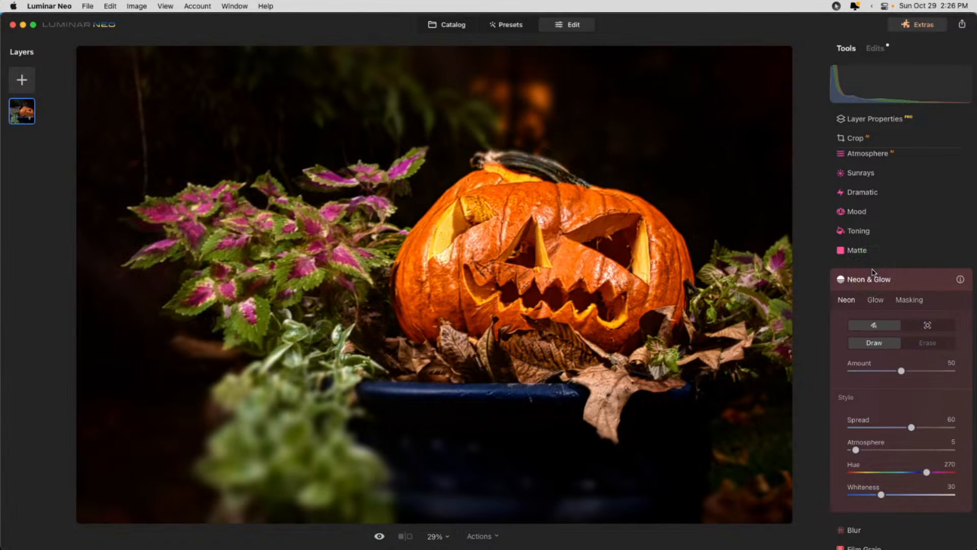
left_click(876, 300)
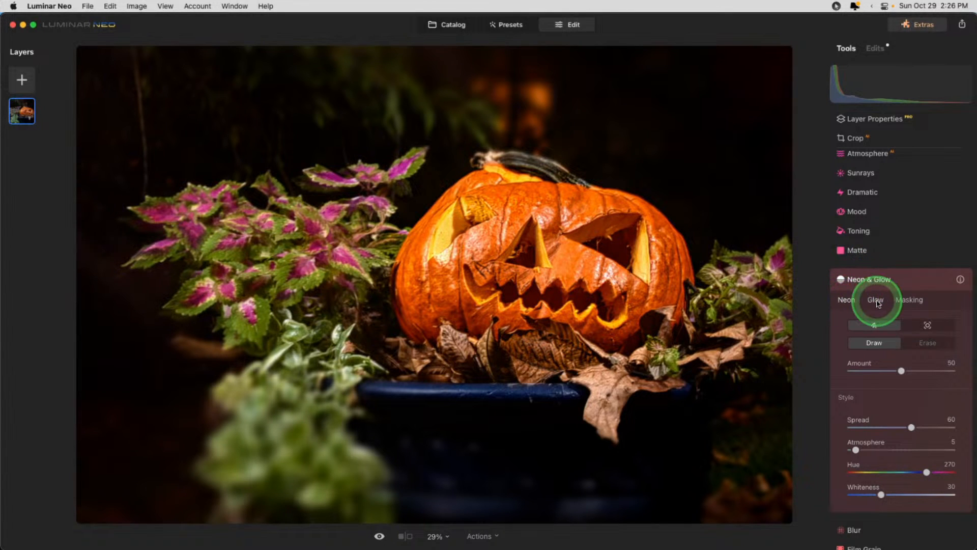
left_click(876, 302)
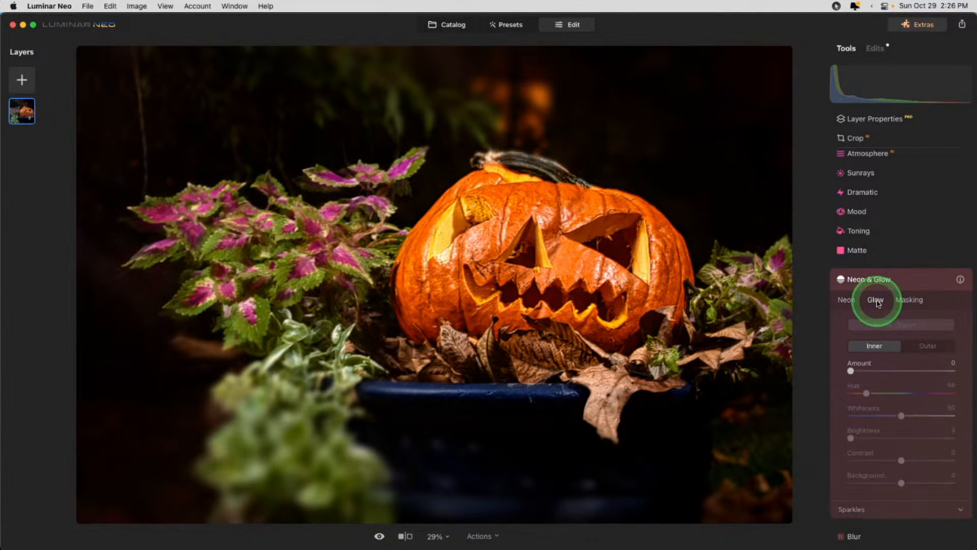
left_click(859, 375)
left_click_drag(853, 372, 898, 371)
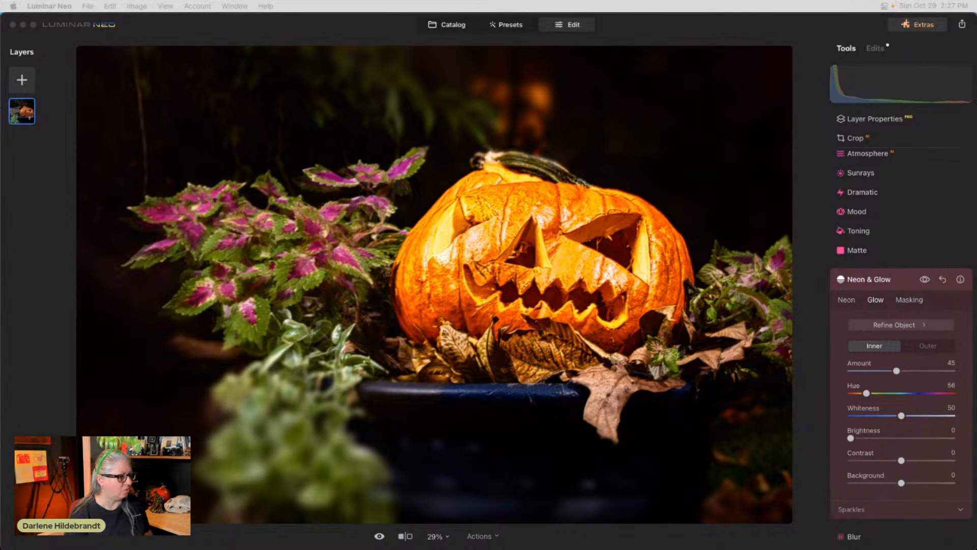
Switch to the outer Glow and set its Amount to 48.
left_click_drag(897, 372, 927, 349)
left_click(927, 349)
left_click_drag(850, 371, 899, 371)
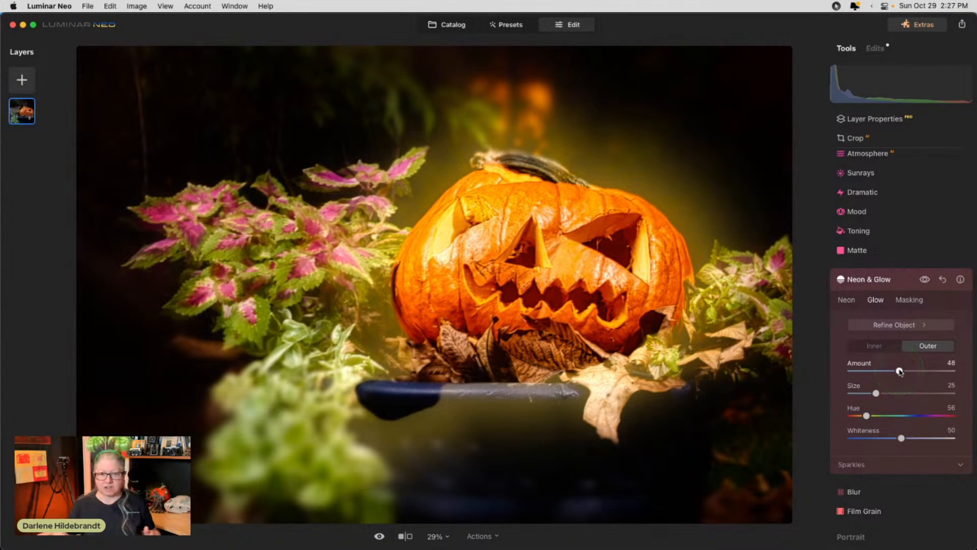
Refine the glow object by erasing the blue pot's rim below the pumpkin and painting in the pumpkin's stem.
left_click(891, 326)
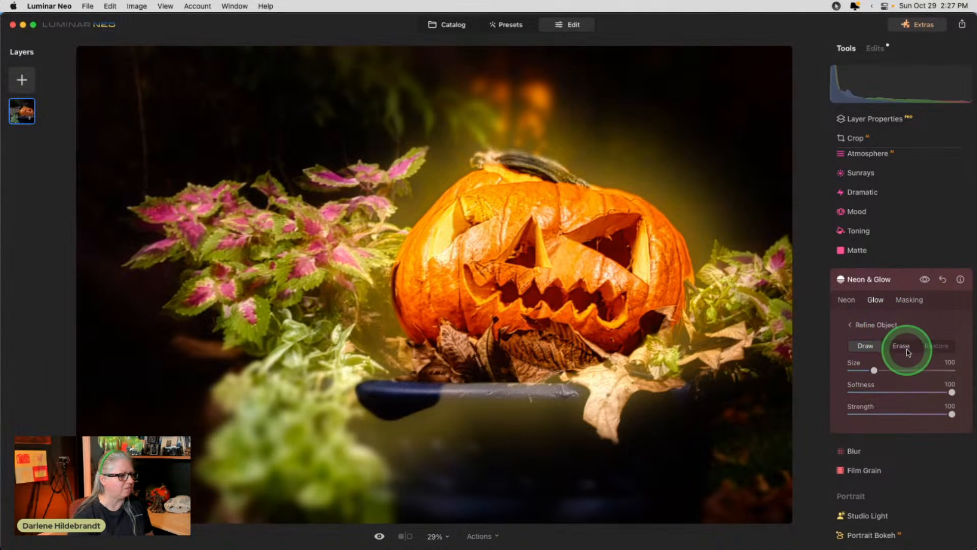
left_click(901, 347)
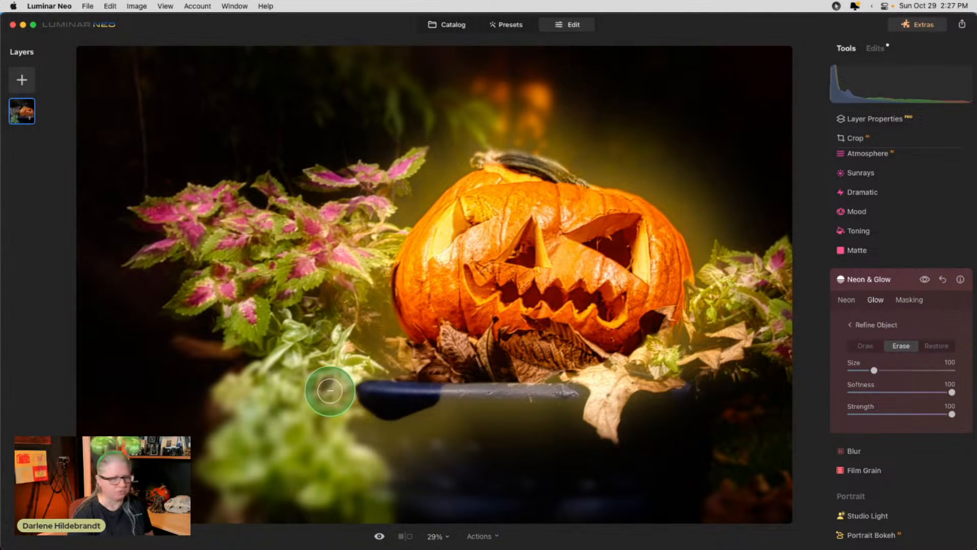
mouse_move(327, 395)
left_mouse_down()
mouse_move(350, 420)
mouse_move(459, 397)
mouse_move(390, 375)
mouse_move(370, 347)
mouse_move(432, 412)
mouse_move(347, 415)
mouse_move(315, 376)
left_mouse_up()
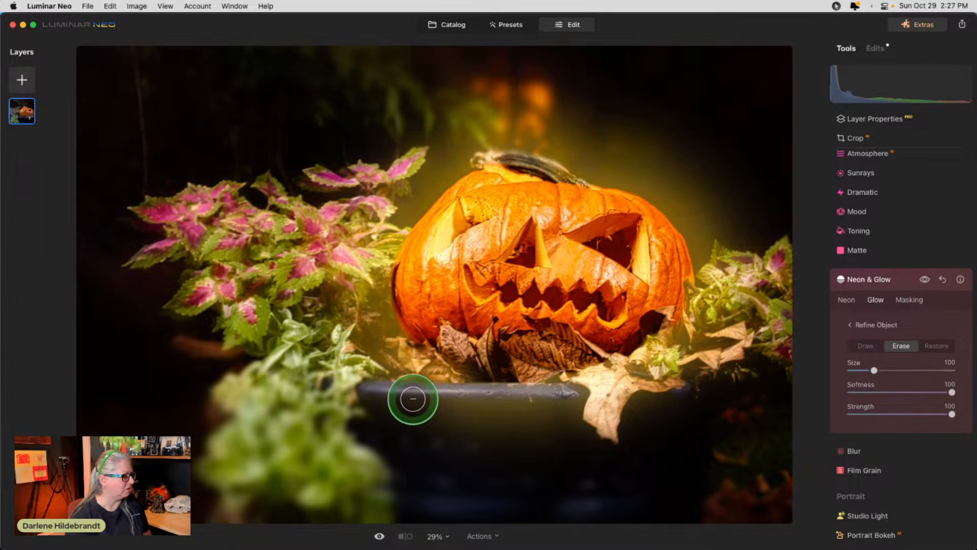
left_click_drag(410, 399, 412, 399)
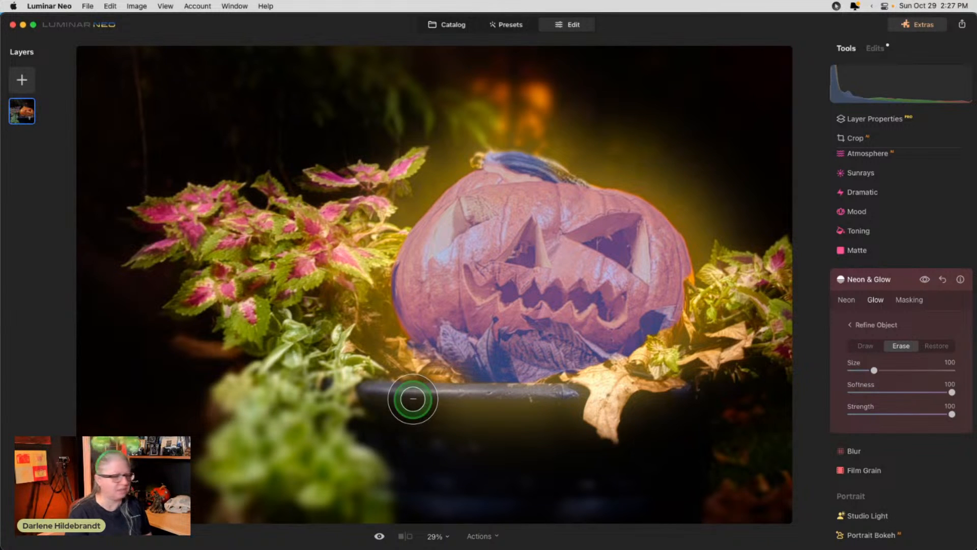
left_click_drag(413, 399, 611, 399)
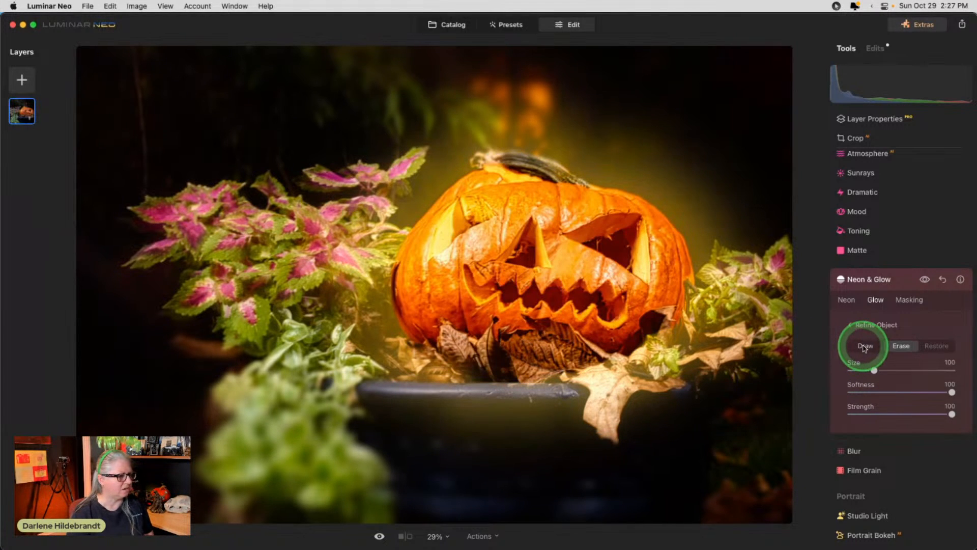
mouse_move(502, 161)
left_mouse_down()
mouse_move(485, 162)
mouse_move(551, 175)
mouse_move(576, 192)
left_mouse_up()
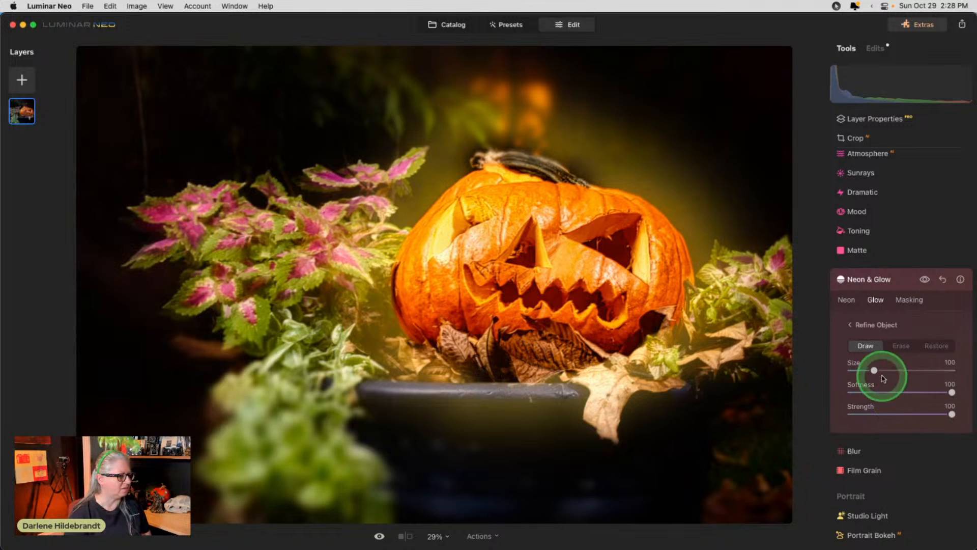
left_click(871, 324)
Raise the outer Glow Amount to 67 and erase the excess object mask around the stem with brush Size 47 and Softness 44.
left_click_drag(899, 371, 919, 370)
left_click(891, 325)
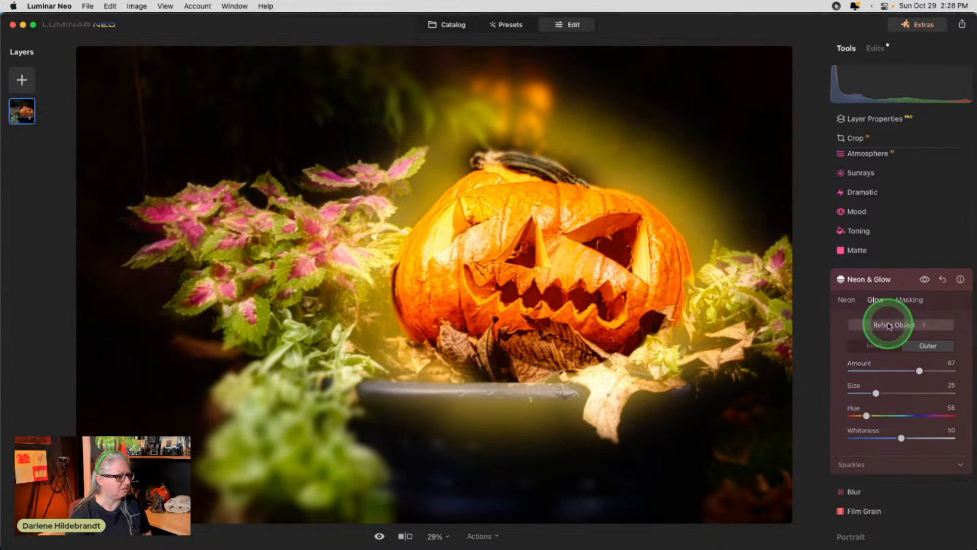
key("super+equal")
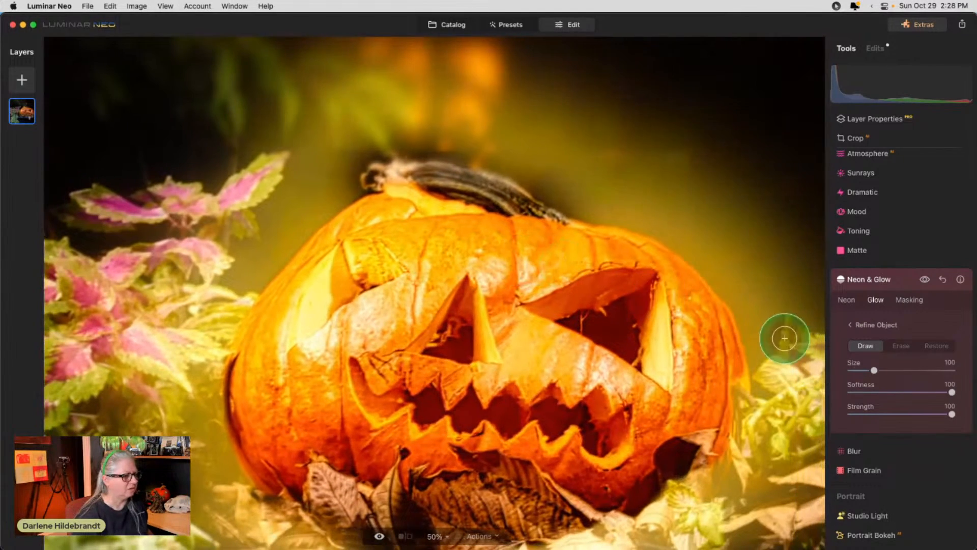
left_click(904, 344)
left_click_drag(890, 391, 895, 393)
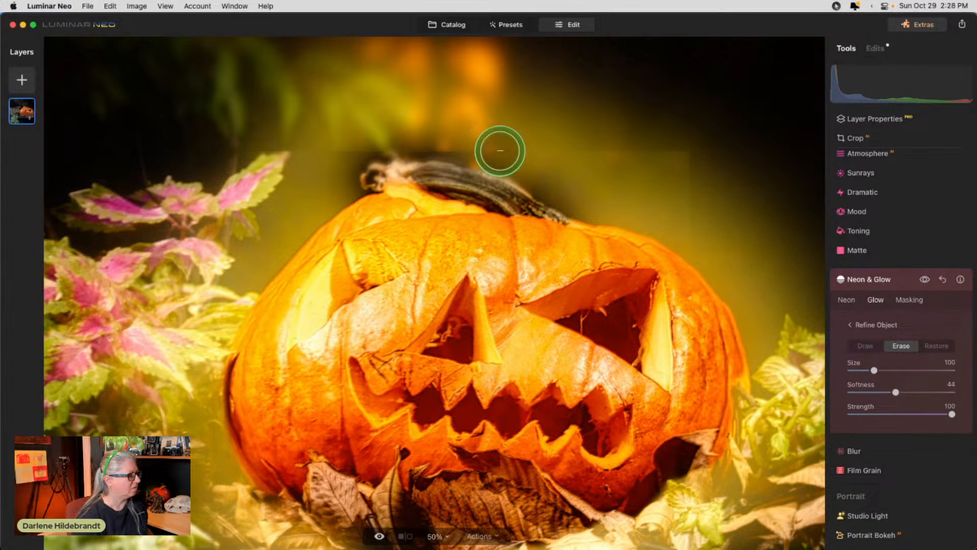
left_click_drag(874, 370, 860, 370)
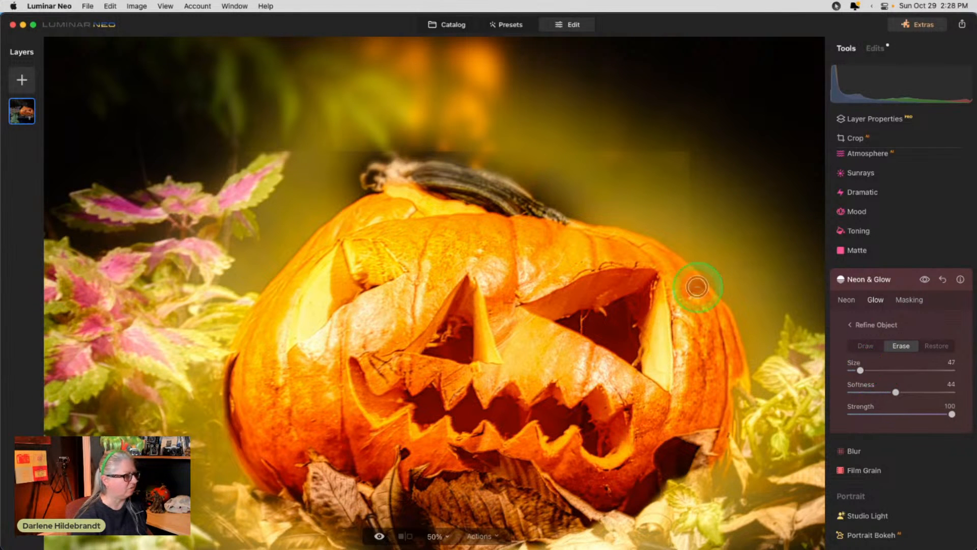
left_click_drag(373, 148, 447, 149)
mouse_move(510, 166)
left_mouse_down()
mouse_move(562, 199)
mouse_move(600, 203)
mouse_move(563, 176)
mouse_move(366, 162)
mouse_move(354, 151)
mouse_move(344, 187)
left_mouse_up()
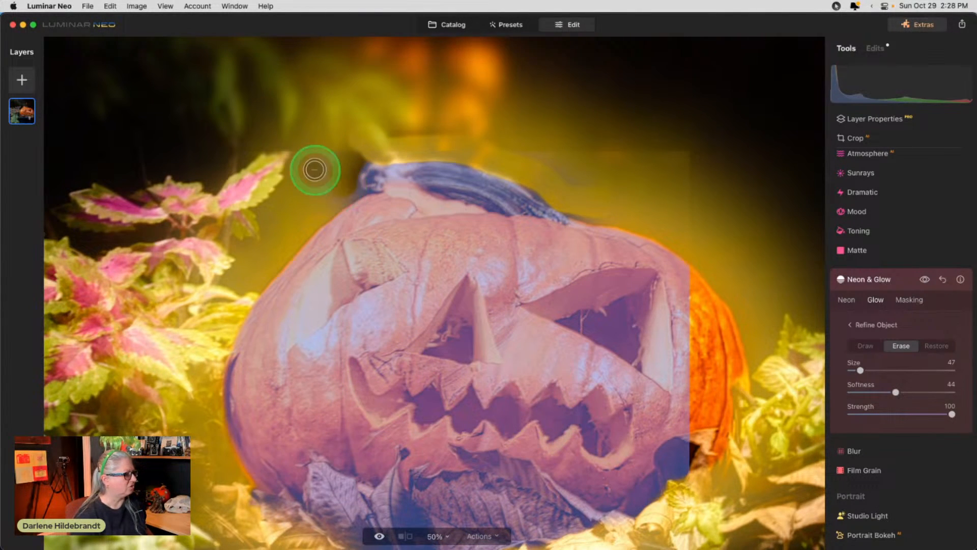
left_click(868, 324)
Erase the remaining stray object mask above the stem and over the background and foliage to its left.
left_click(508, 295)
left_click(606, 306)
left_click(917, 345)
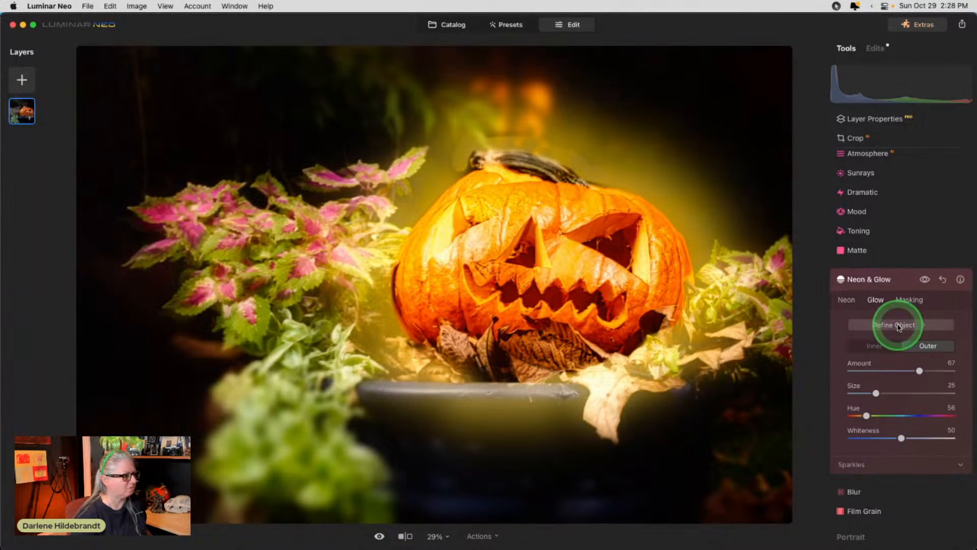
left_click(899, 326)
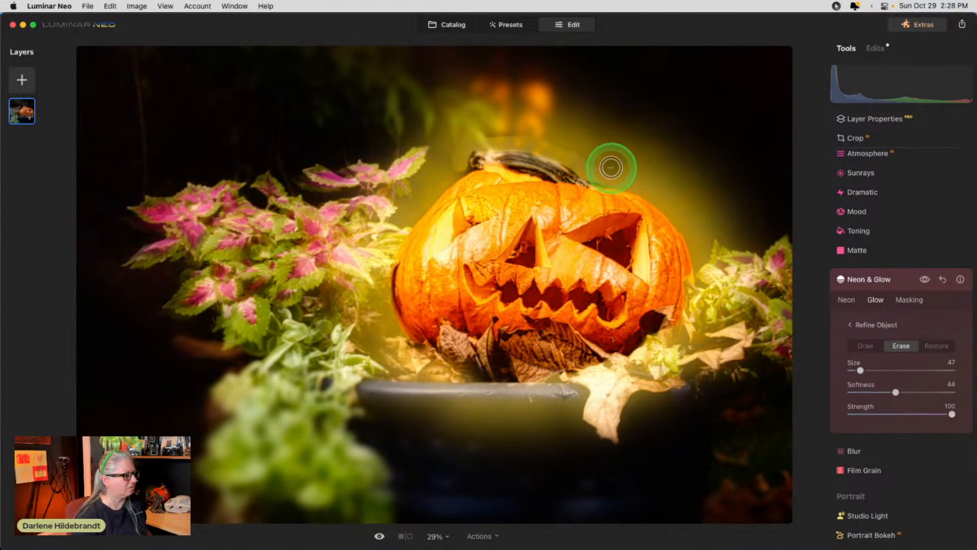
mouse_move(563, 146)
left_mouse_down()
mouse_move(491, 127)
mouse_move(454, 136)
mouse_move(553, 134)
mouse_move(584, 152)
left_mouse_up()
mouse_move(408, 120)
left_mouse_down()
mouse_move(421, 156)
mouse_move(445, 145)
left_mouse_up()
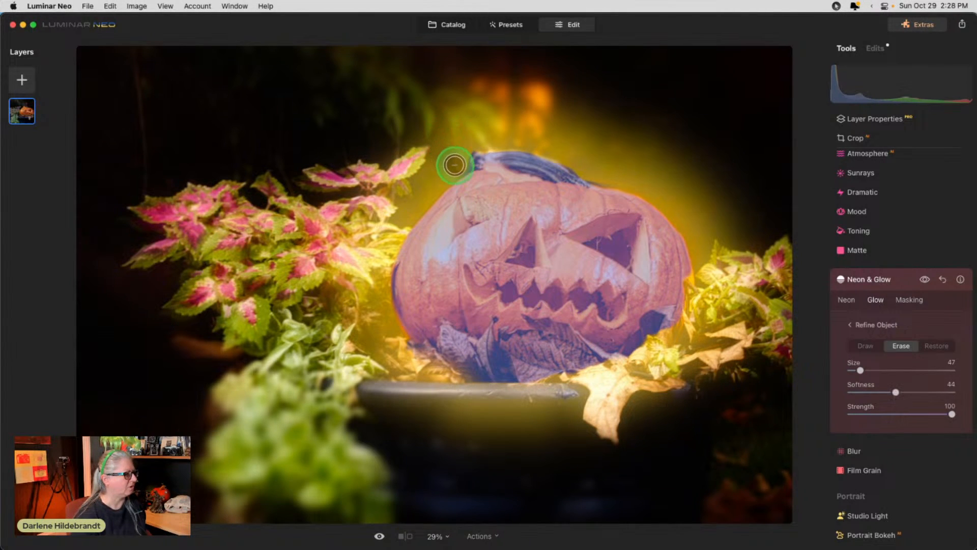
left_click_drag(371, 170, 434, 159)
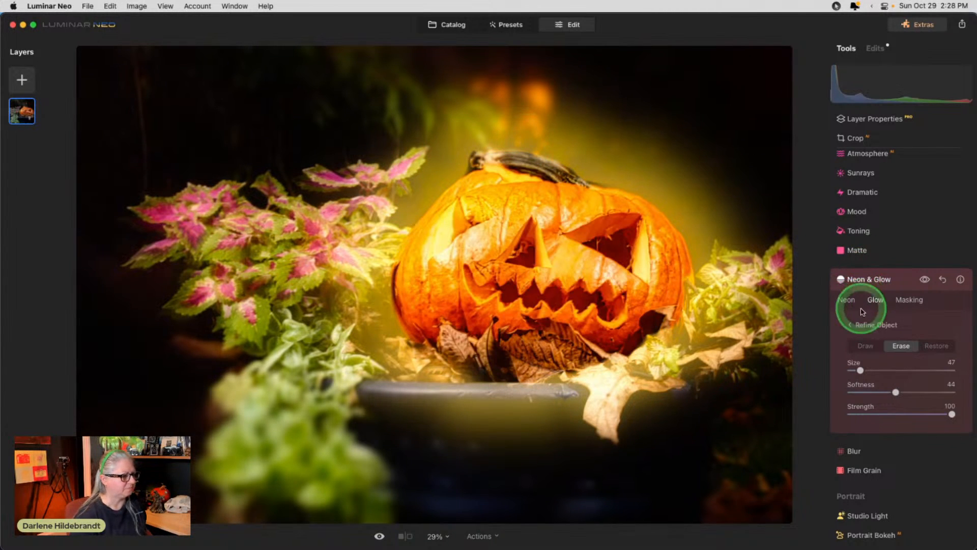
Set the outer Glow Amount to 61 and its Hue to 40.
left_click(865, 324)
mouse_move(919, 371)
left_mouse_down()
mouse_move(860, 367)
mouse_move(913, 370)
left_mouse_up()
mouse_move(866, 415)
left_mouse_down()
mouse_move(853, 415)
mouse_move(861, 415)
left_mouse_up()
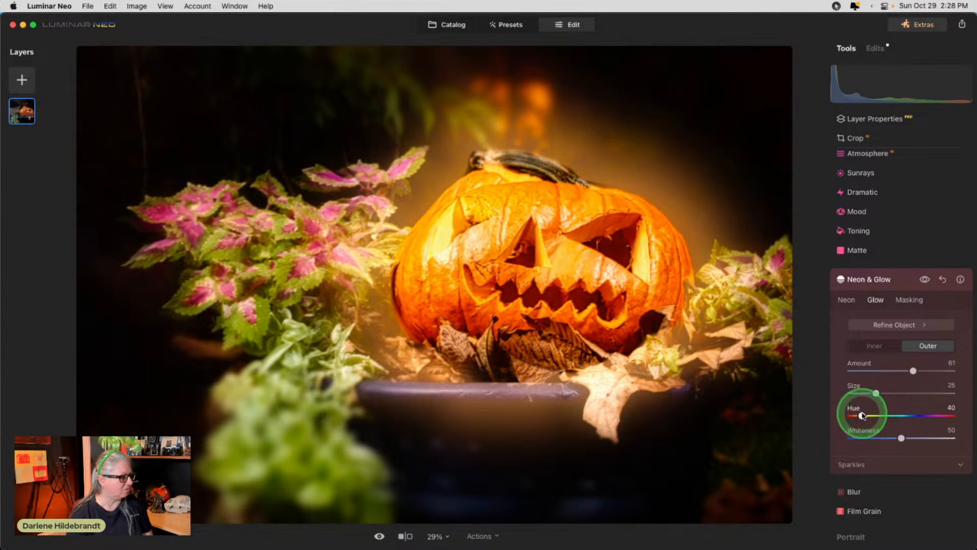
Add Sparkles to the outer glow with an Amount of 55 and a Hue of 40.
left_click(864, 464)
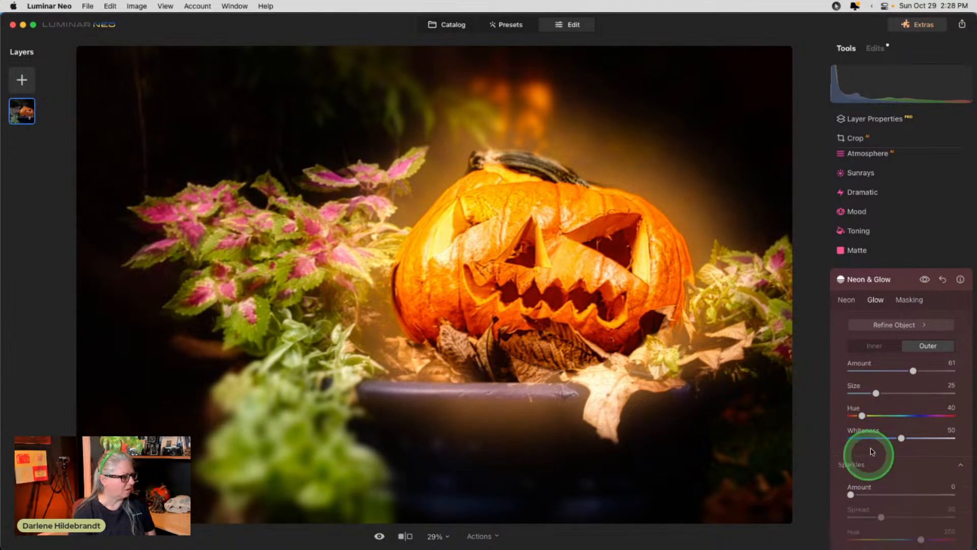
scroll(865, 464, "down", 4)
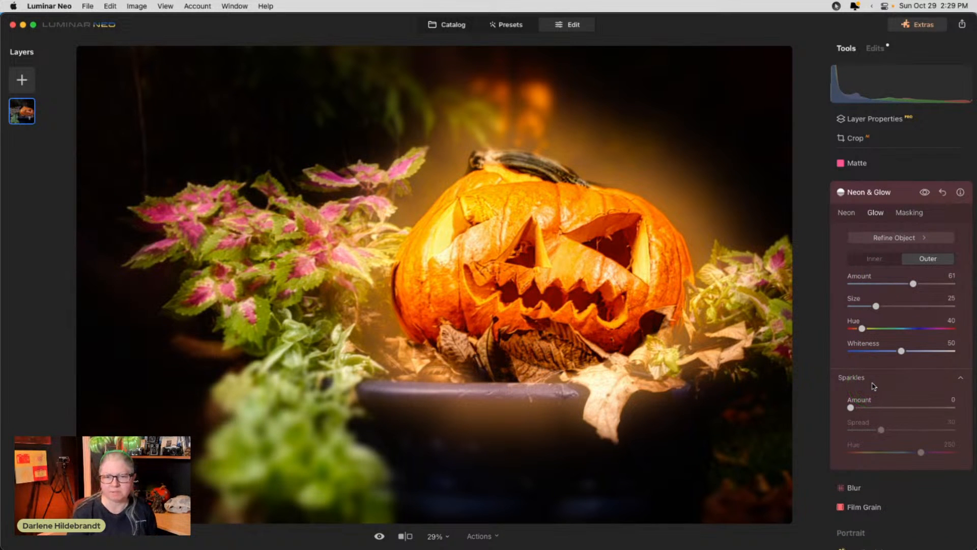
left_click(854, 405)
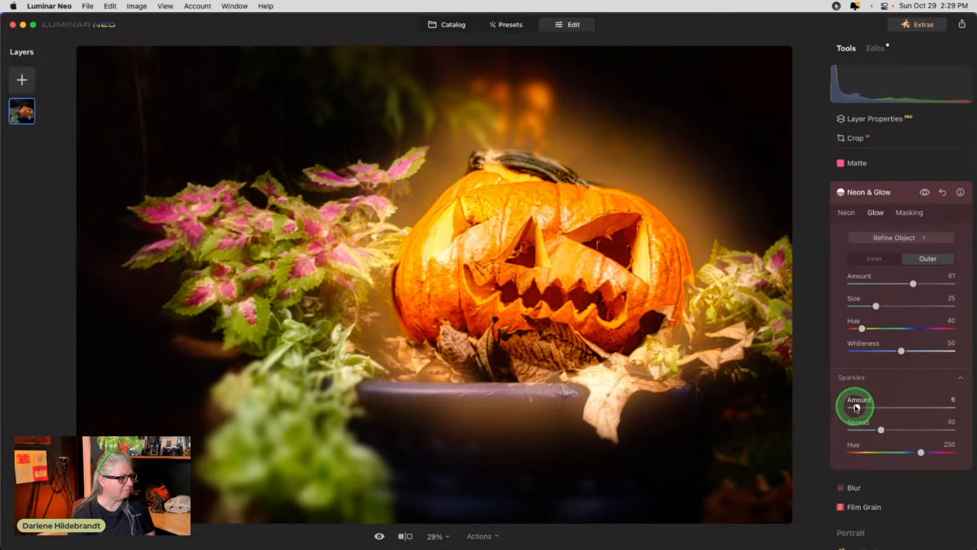
left_click_drag(855, 406, 932, 407)
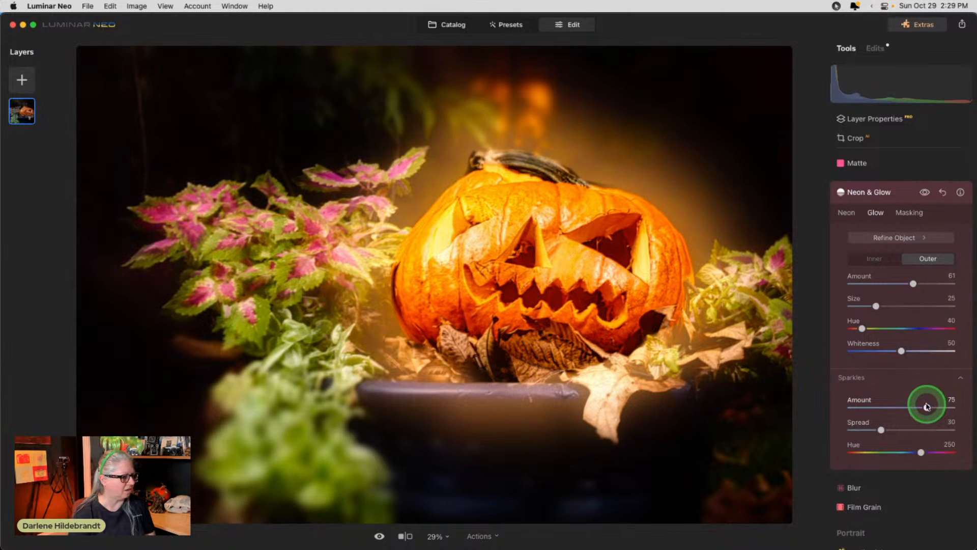
left_click_drag(932, 407, 898, 404)
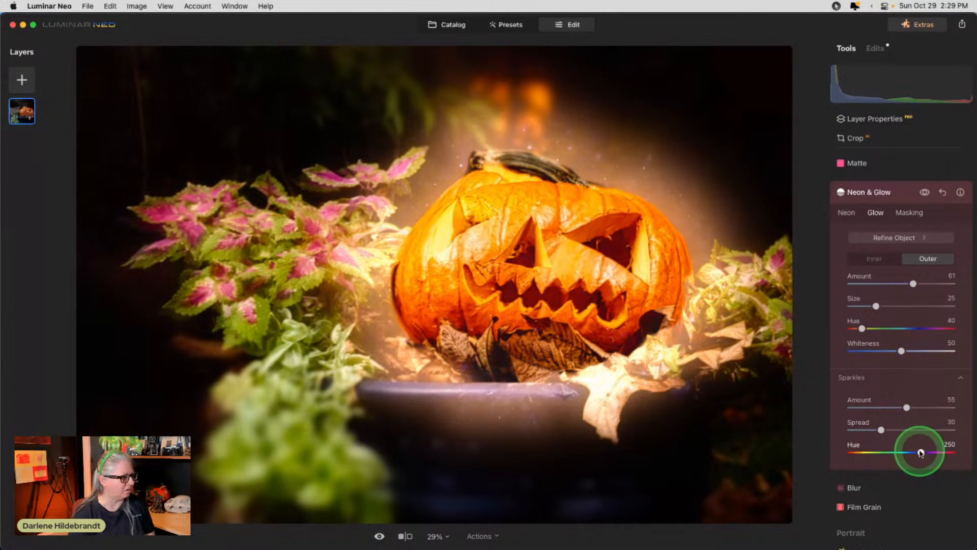
left_click_drag(921, 451, 861, 451)
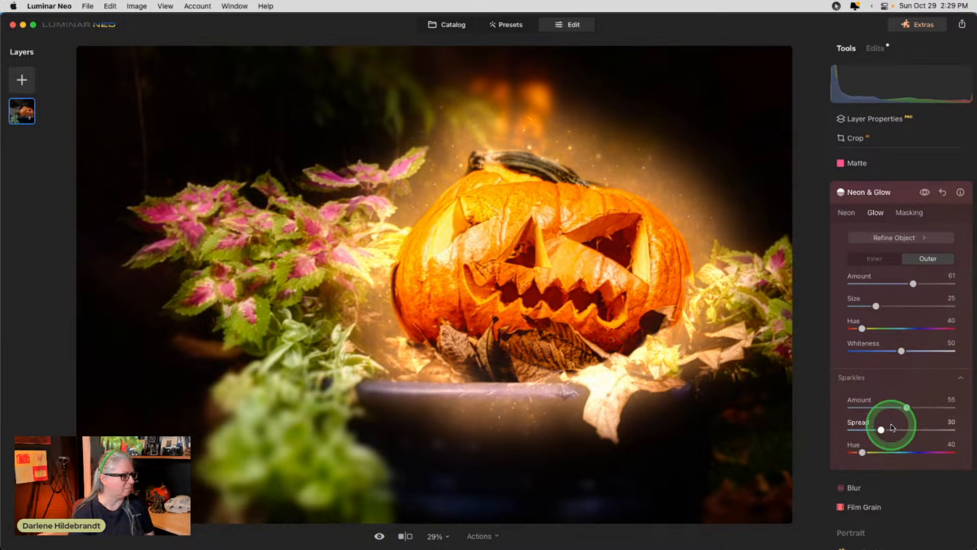
Set the outer glow's Sparkles Spread to 59 and Amount to 36, and fine-tune both.
left_click_drag(881, 429, 911, 429)
mouse_move(906, 407)
left_mouse_down()
mouse_move(872, 406)
mouse_move(888, 407)
left_mouse_up()
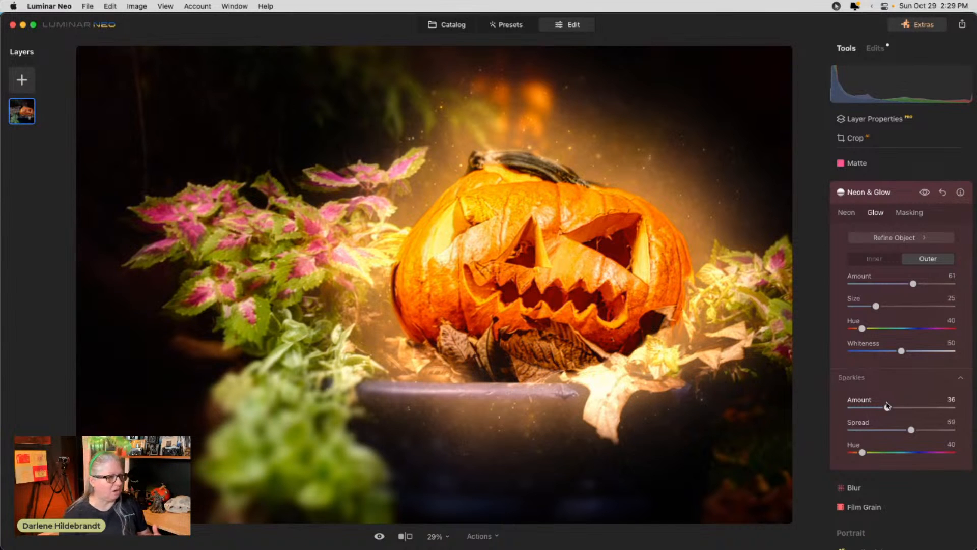
left_click_drag(911, 430, 872, 405)
Lower the Amount and Whiteness of the outer glow around the pumpkin.
left_click_drag(912, 283, 898, 283)
left_click_drag(901, 350, 869, 348)
left_click(899, 343)
Try an object-based neon outline around the pumpkin with an Amount of 37, Hue of 42 and Whiteness of 12.
left_click(842, 213)
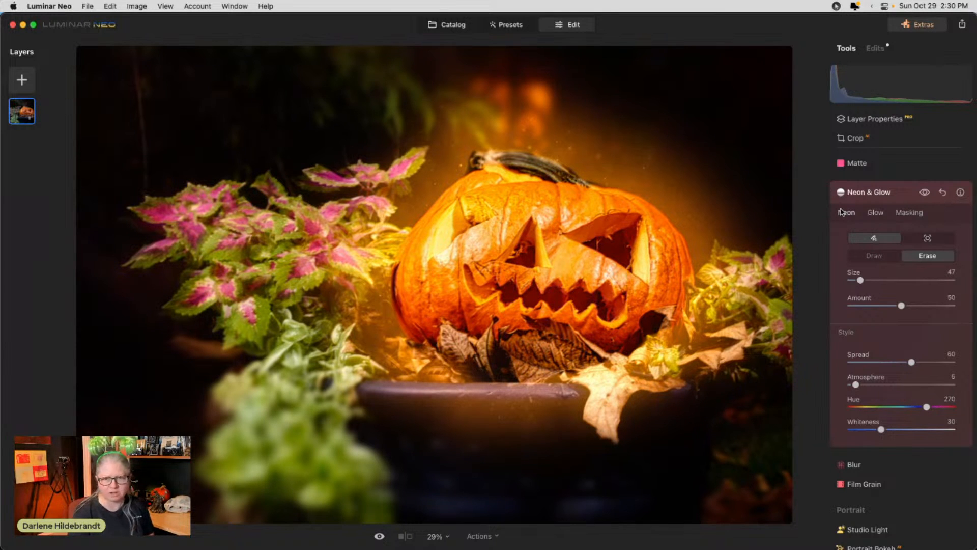
left_click_drag(280, 232, 302, 245)
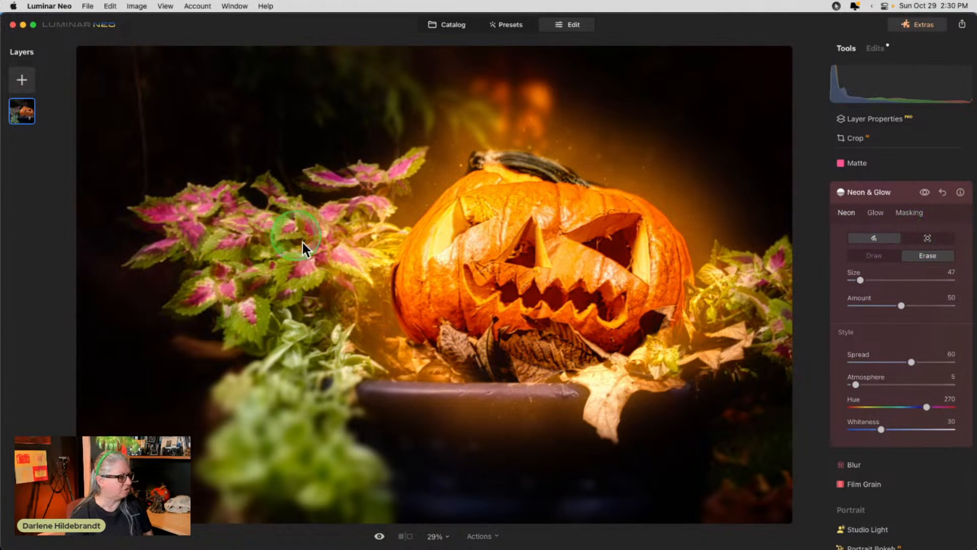
left_click(840, 244)
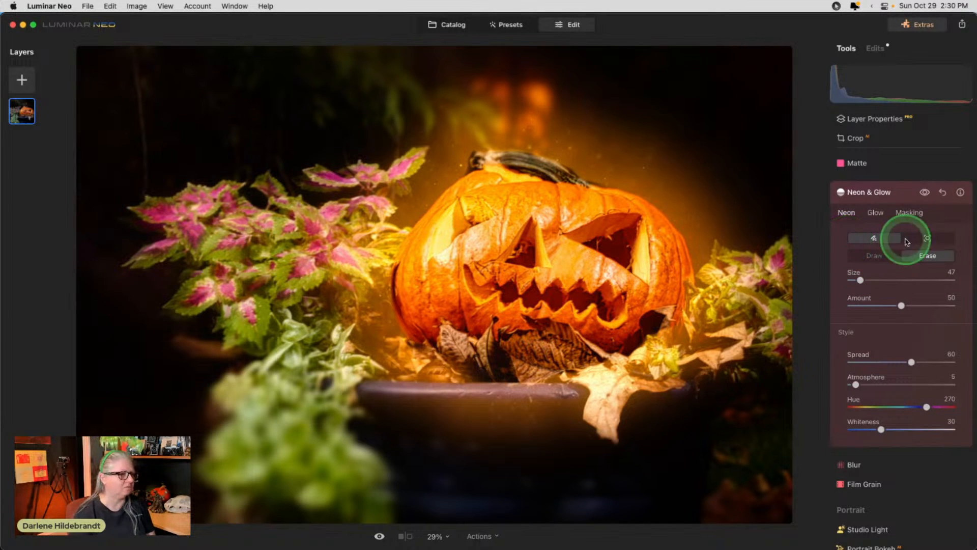
left_click(929, 238)
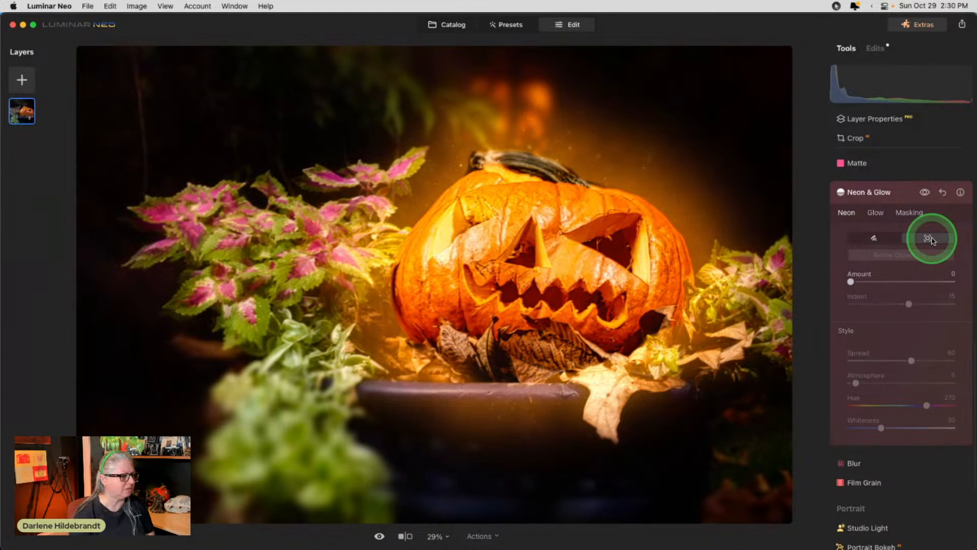
left_click_drag(850, 281, 888, 283)
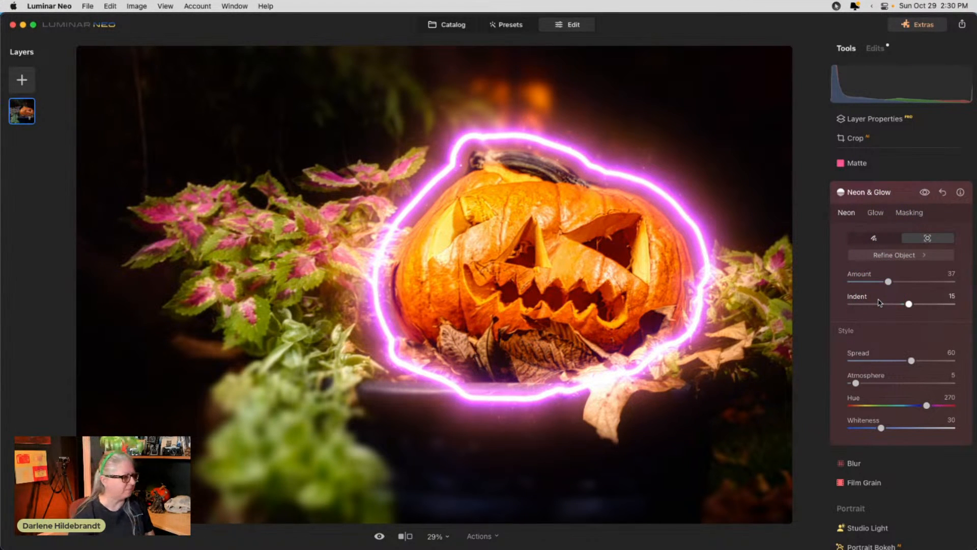
left_click(863, 405)
left_click_drag(862, 405, 865, 427)
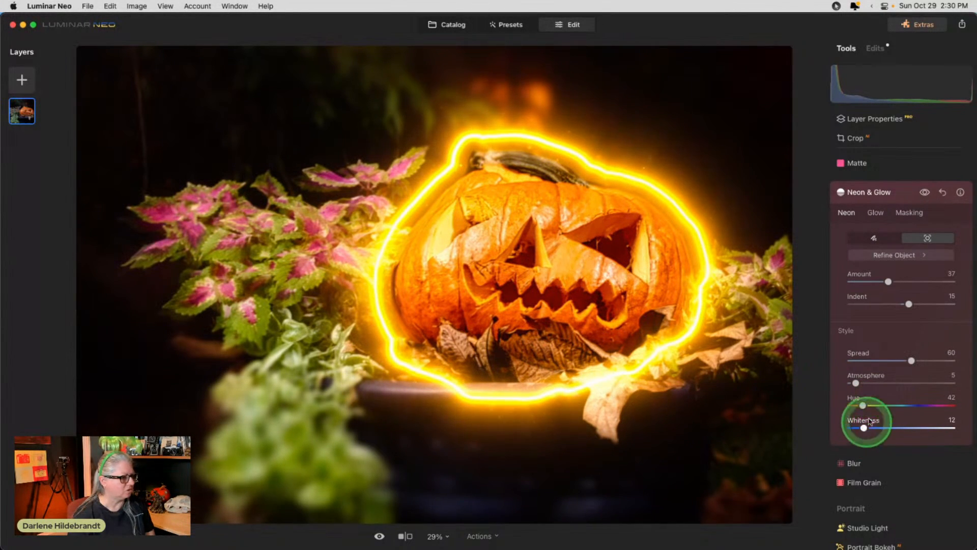
Try a tighter neon outline with Spread 31, Indent -7, Amount 11, Hue 26 and Whiteness 7, and remove it again.
left_click_drag(910, 360, 882, 360)
left_click_drag(909, 304, 862, 283)
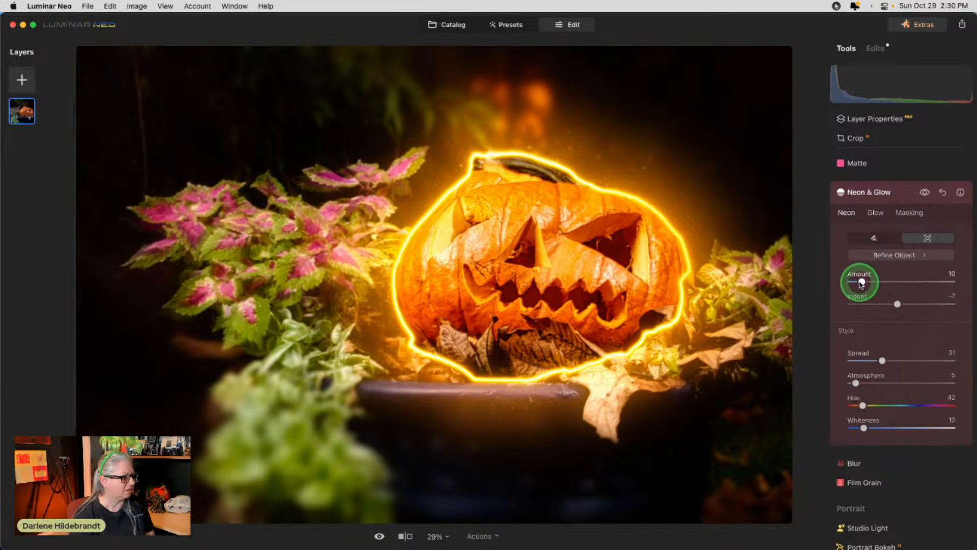
left_click_drag(863, 427, 858, 405)
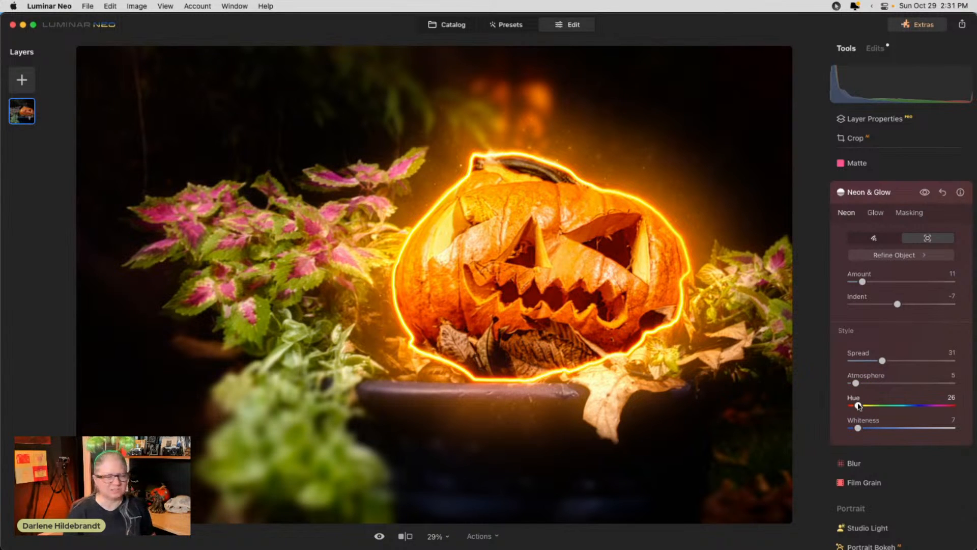
left_click_drag(862, 281, 839, 272)
Try a freehand neon stroke in the pumpkin's right eye and erase it with a Size 26 brush.
left_click(873, 237)
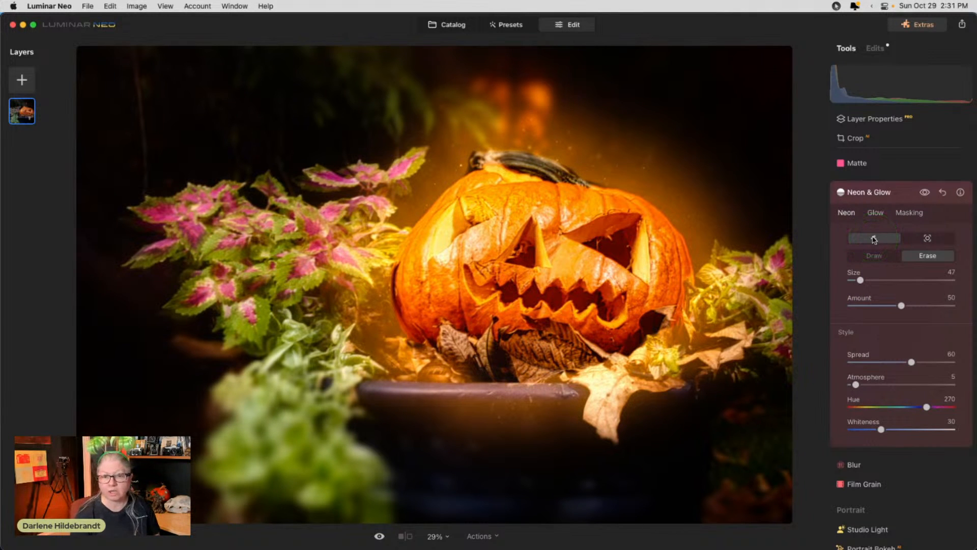
left_click(754, 248)
left_click(675, 261)
left_click_drag(860, 280, 853, 280)
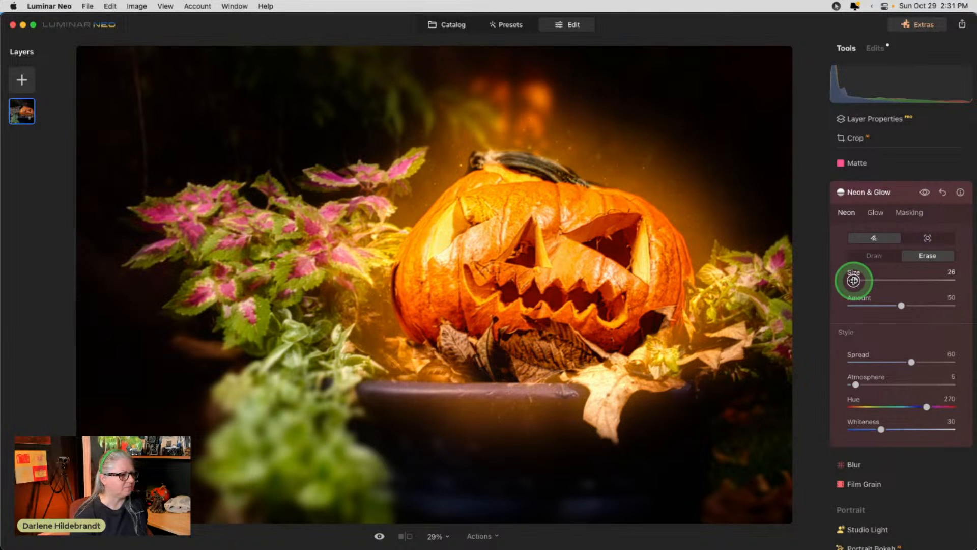
left_click(872, 256)
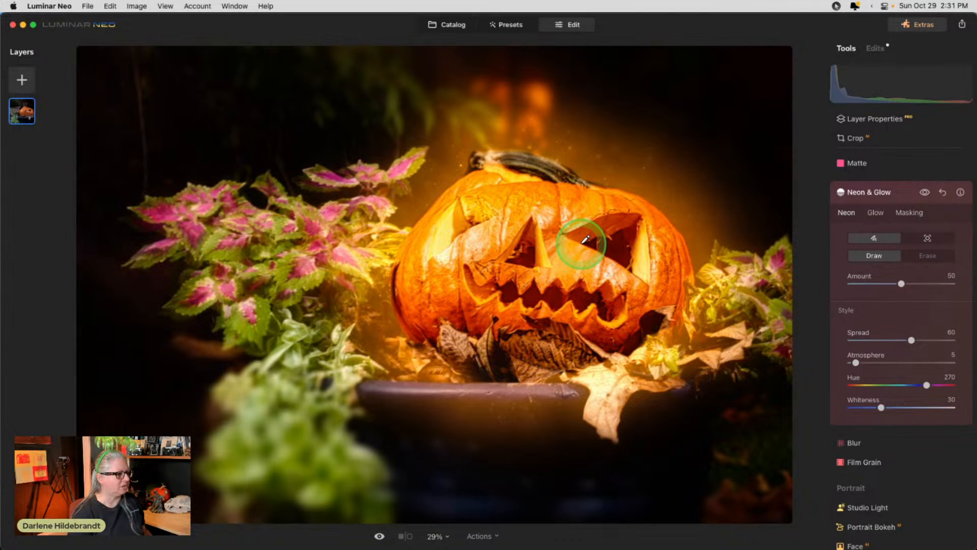
left_click_drag(585, 239, 628, 227)
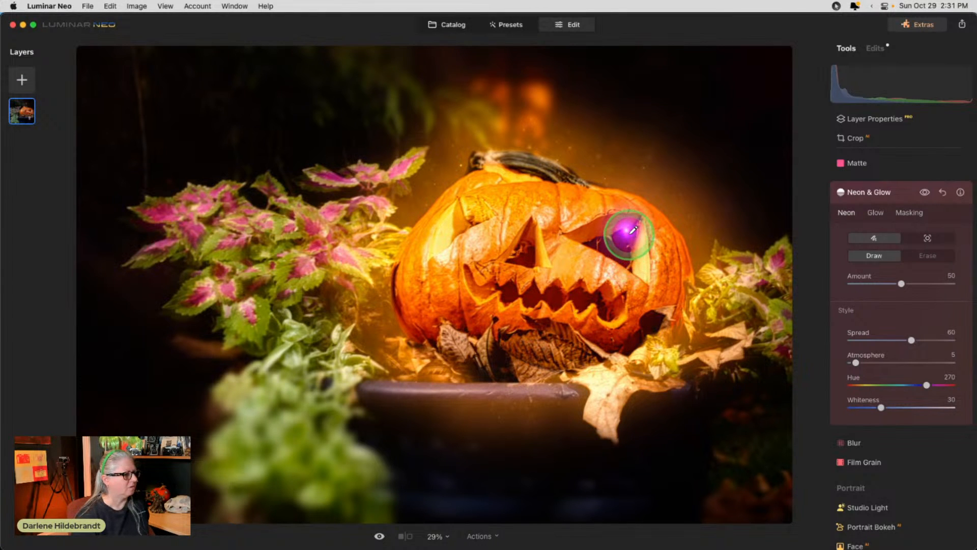
scroll(829, 249, "up", 1)
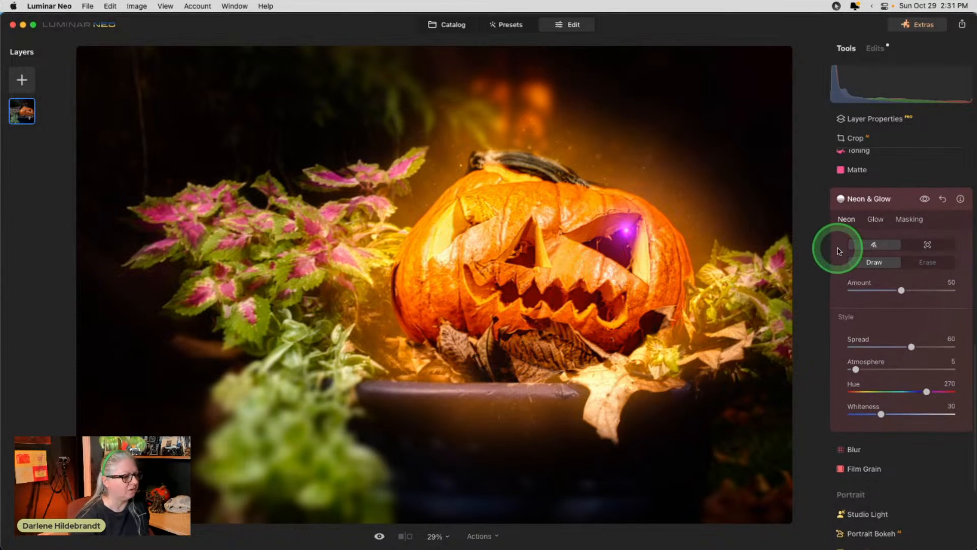
left_click(921, 263)
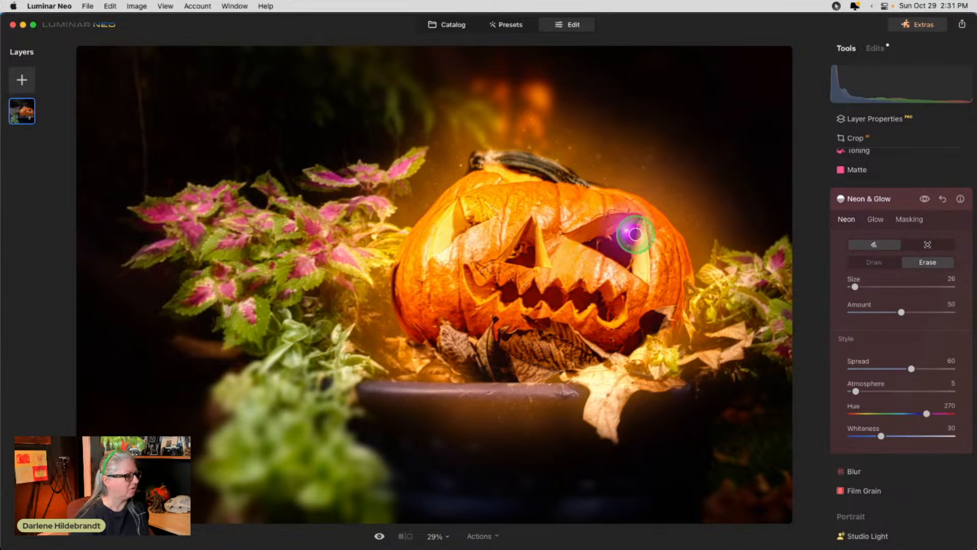
left_click(585, 235)
Draw a freehand neon triangle inside the pumpkin's right eye.
left_click(873, 262)
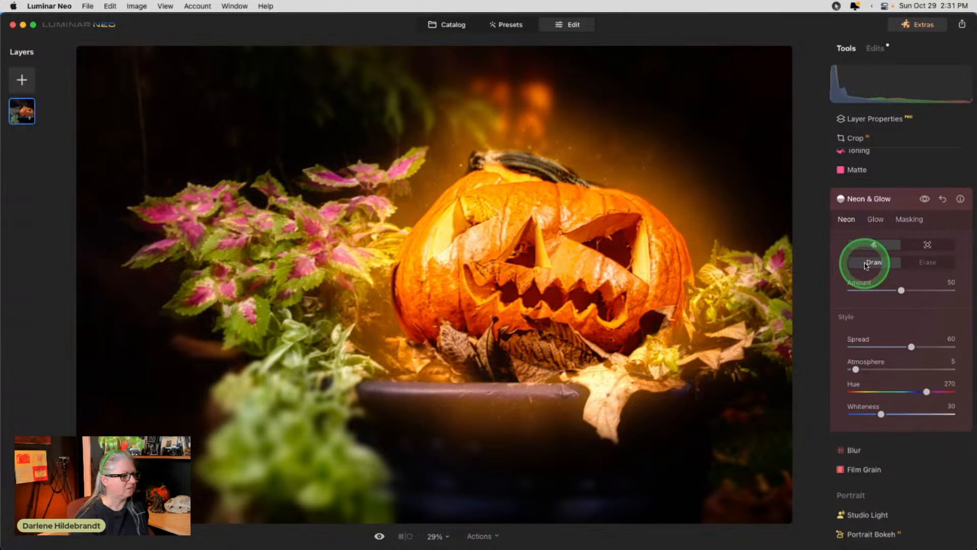
mouse_move(586, 238)
left_mouse_down()
mouse_move(621, 220)
mouse_move(637, 224)
left_mouse_up()
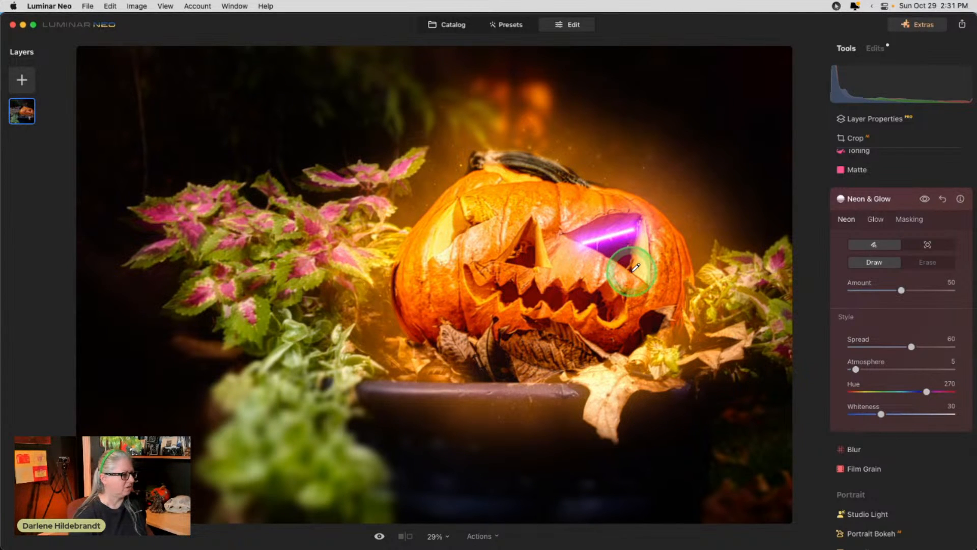
left_click_drag(635, 267, 583, 242)
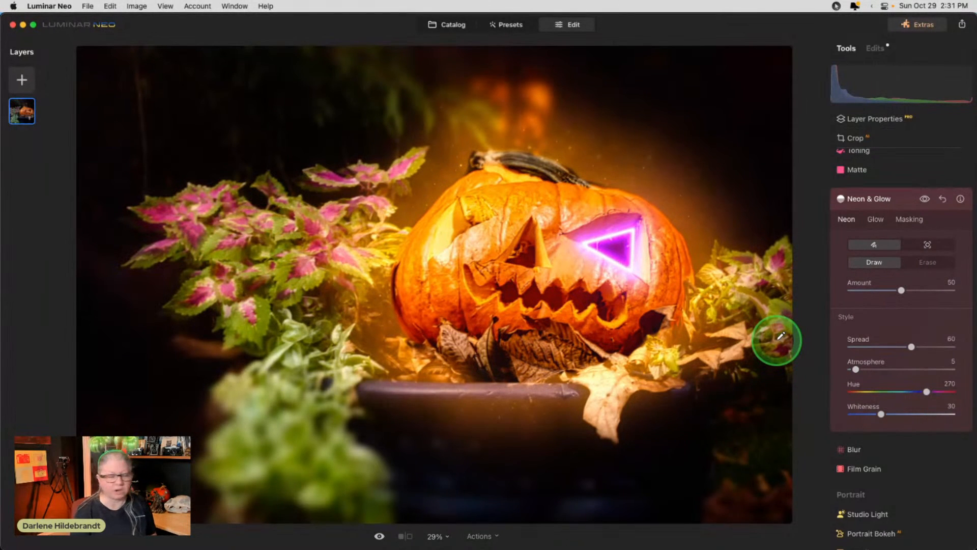
Set the drawn neon's Hue to 42, Whiteness to 19, Spread to 12 and Amount to 24.
left_click(861, 391)
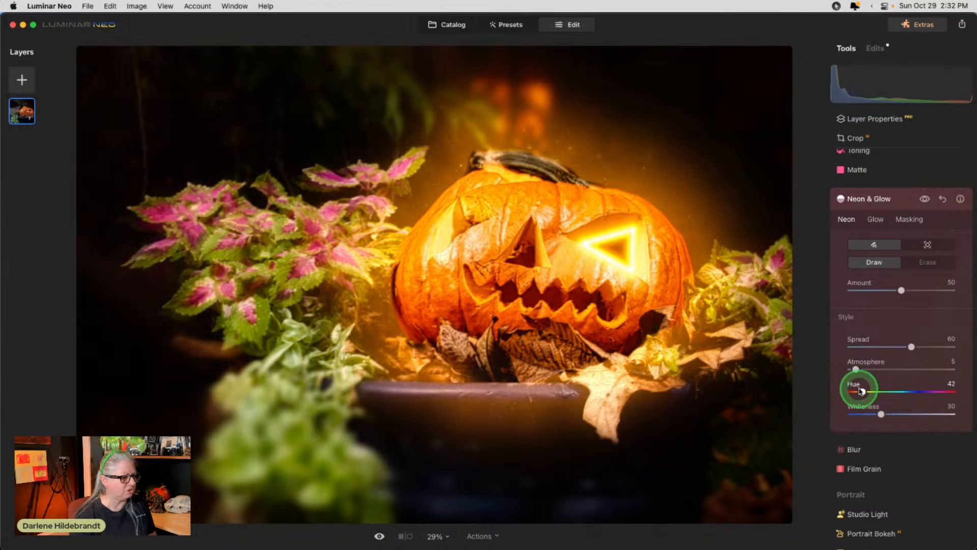
mouse_move(881, 413)
left_mouse_down()
mouse_move(859, 414)
mouse_move(870, 414)
left_mouse_up()
left_click(911, 346)
left_click_drag(911, 346, 862, 346)
left_click(895, 320)
left_click_drag(901, 290, 875, 290)
Draw neon triangles along the pumpkin's nose and left eye.
mouse_move(508, 258)
left_mouse_down()
mouse_move(527, 225)
mouse_move(537, 231)
mouse_move(535, 255)
mouse_move(510, 260)
left_mouse_up()
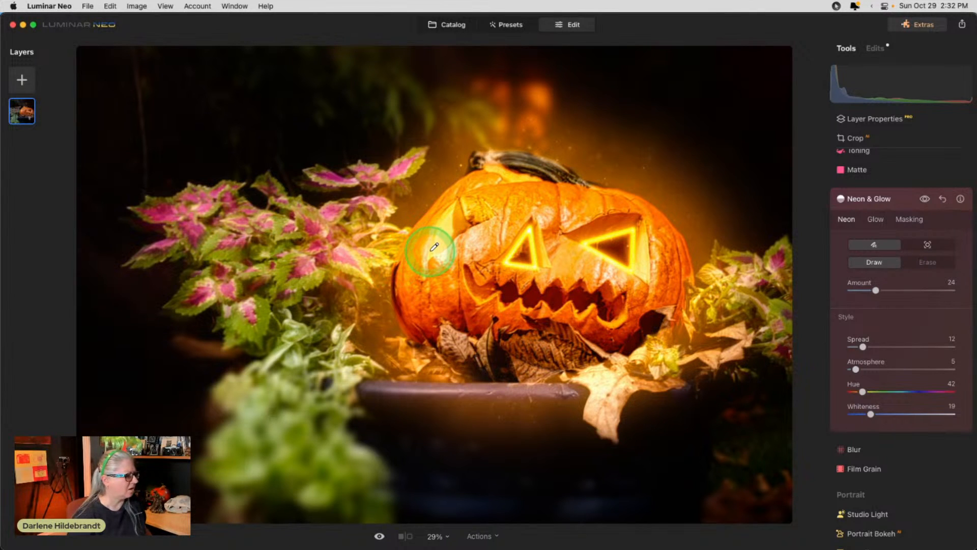
mouse_move(431, 257)
left_mouse_down()
mouse_move(449, 215)
mouse_move(468, 227)
left_mouse_up()
left_click(431, 255, "shift")
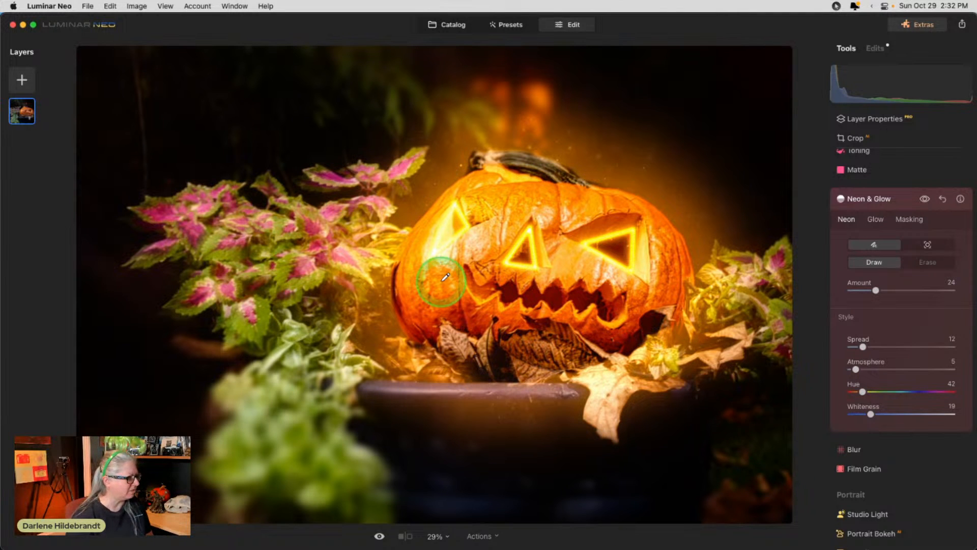
Draw a zigzag neon outline following the teeth of the pumpkin's mouth, including its right corner.
mouse_move(470, 267)
left_mouse_down()
mouse_move(480, 295)
mouse_move(492, 285)
mouse_move(505, 299)
mouse_move(510, 287)
mouse_move(527, 302)
mouse_move(543, 292)
mouse_move(554, 304)
mouse_move(553, 290)
mouse_move(581, 306)
mouse_move(582, 290)
mouse_move(614, 310)
left_mouse_up()
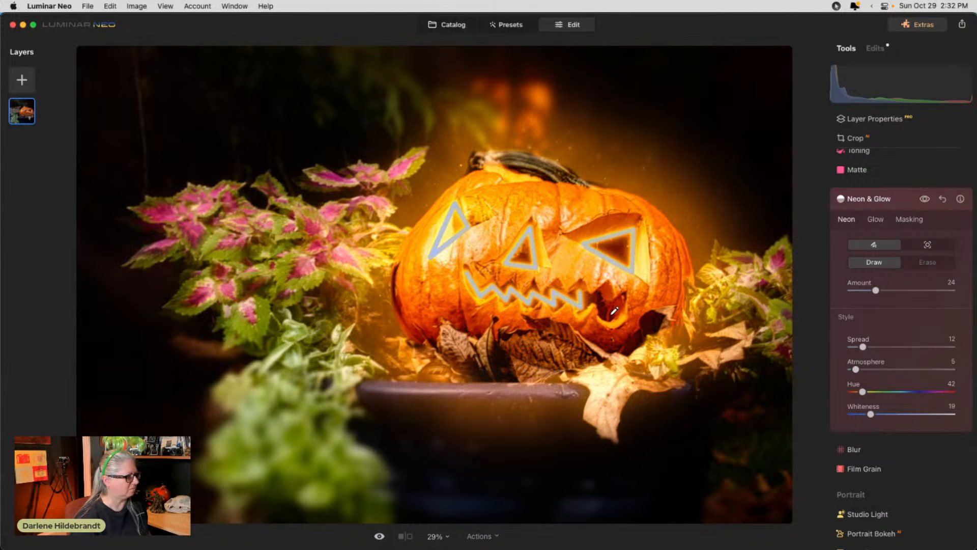
left_click_drag(614, 310, 609, 304)
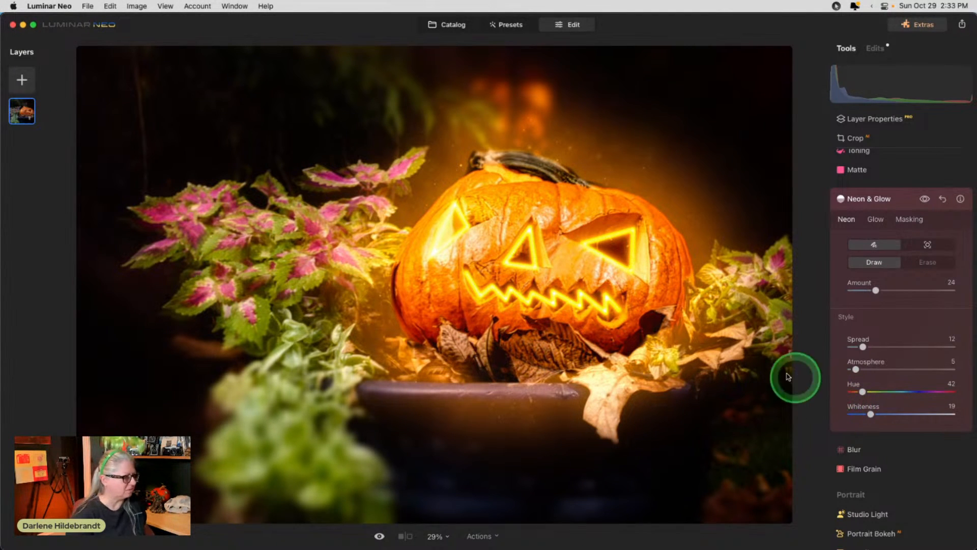
left_click_drag(617, 305, 637, 298)
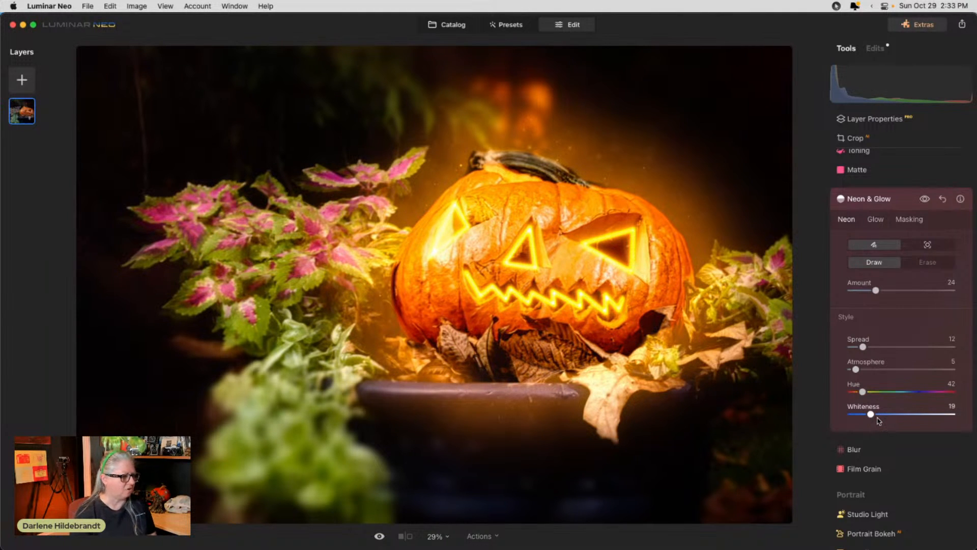
Set the drawn neon's Amount to 39, Spread to 50, Whiteness to 18 and Hue to 31.
mouse_move(875, 290)
left_mouse_down()
mouse_move(925, 290)
mouse_move(890, 290)
left_mouse_up()
left_click_drag(863, 347, 902, 346)
left_click_drag(870, 414, 861, 392)
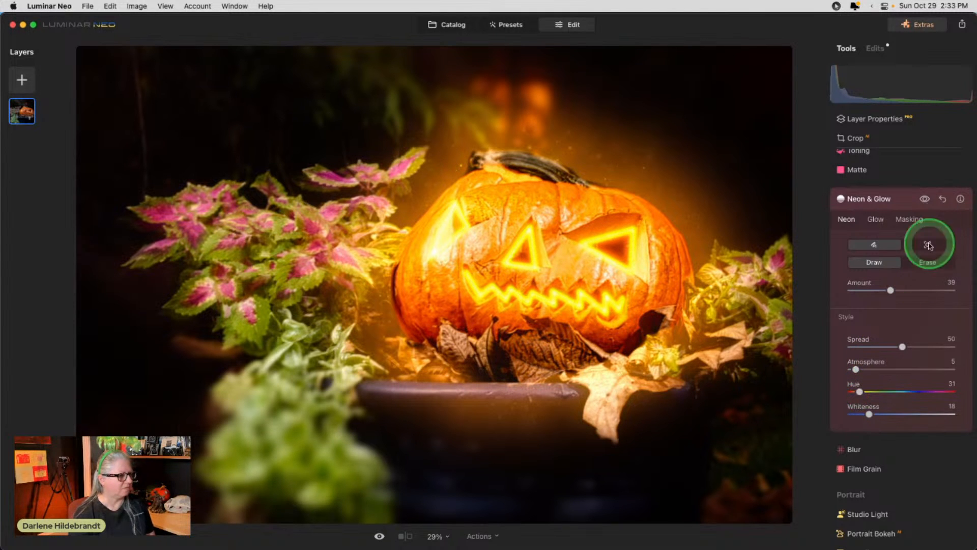
Compare the photo with and without the Neon & Glow effect, and close the tool.
left_click(925, 198)
left_click(924, 198)
left_click(926, 200)
left_click(925, 200)
left_click(925, 200)
left_click(926, 200)
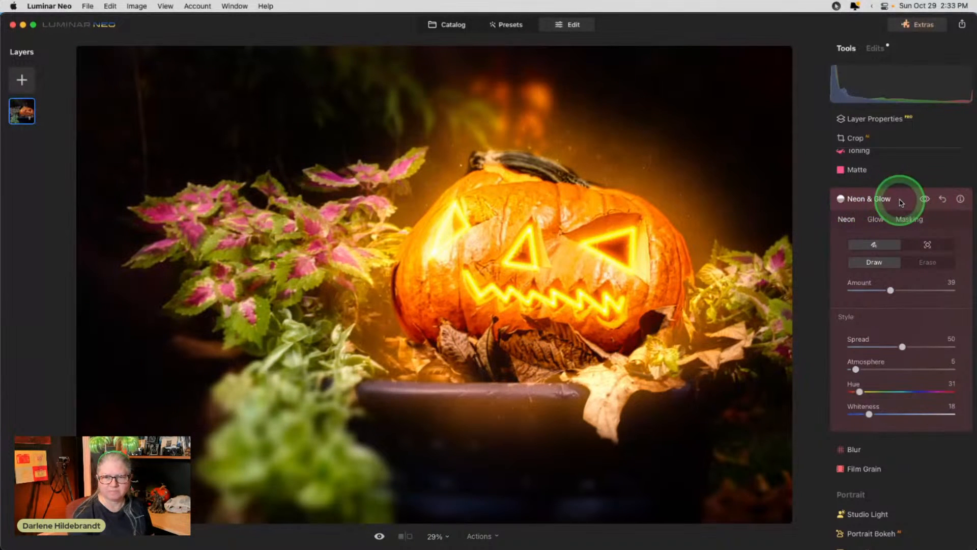
left_click(900, 202)
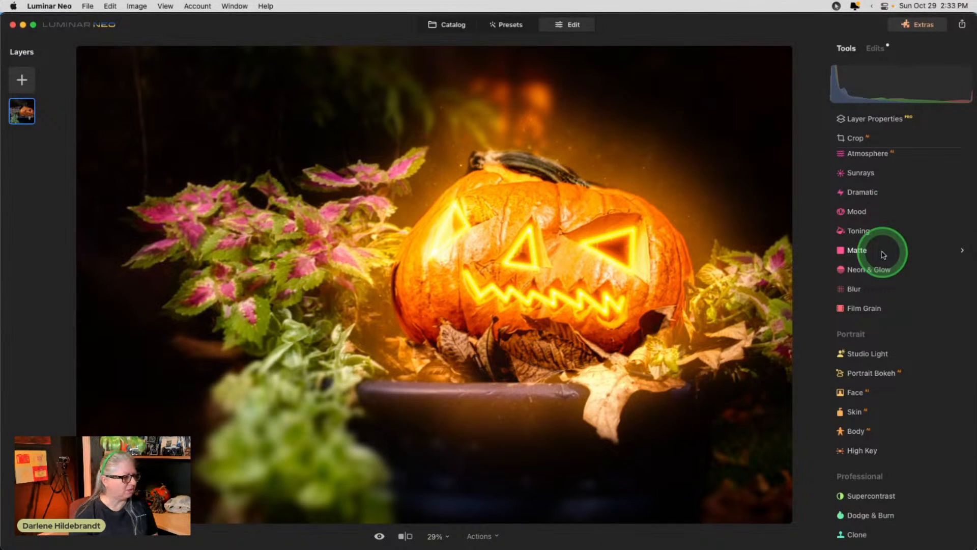
Add Sunrays with an Amount of 67 and place the sun center between the pumpkin's nose and mouth.
scroll(883, 254, "up", 3)
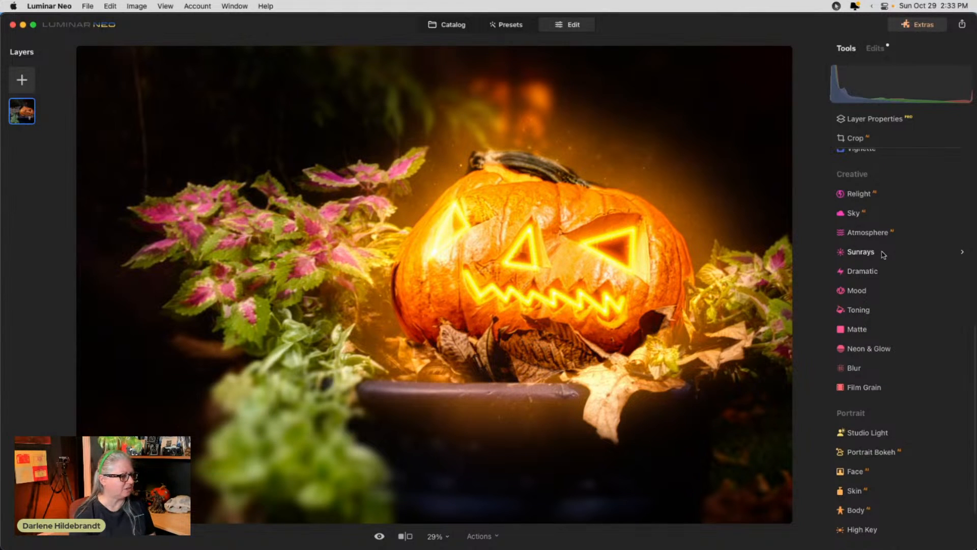
left_click(875, 252)
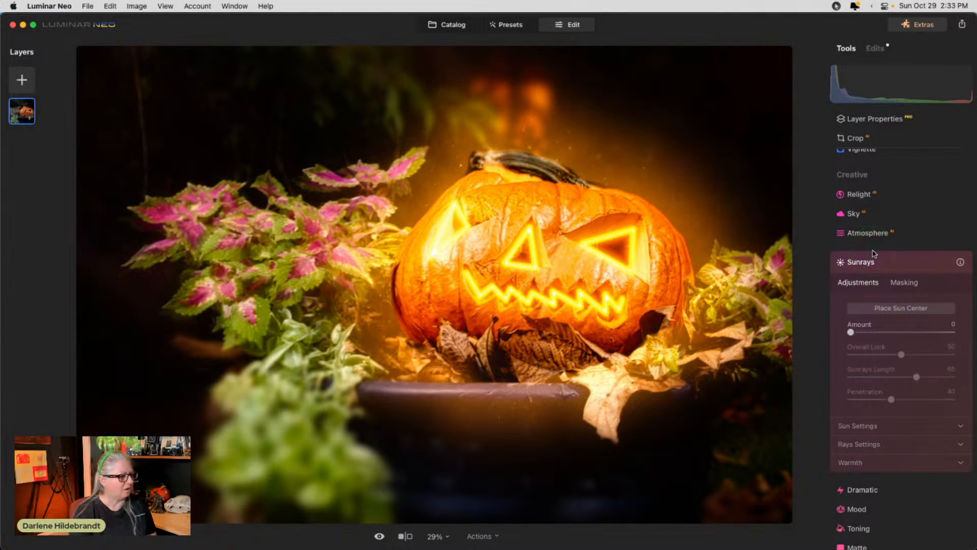
scroll(887, 267, "up", 5)
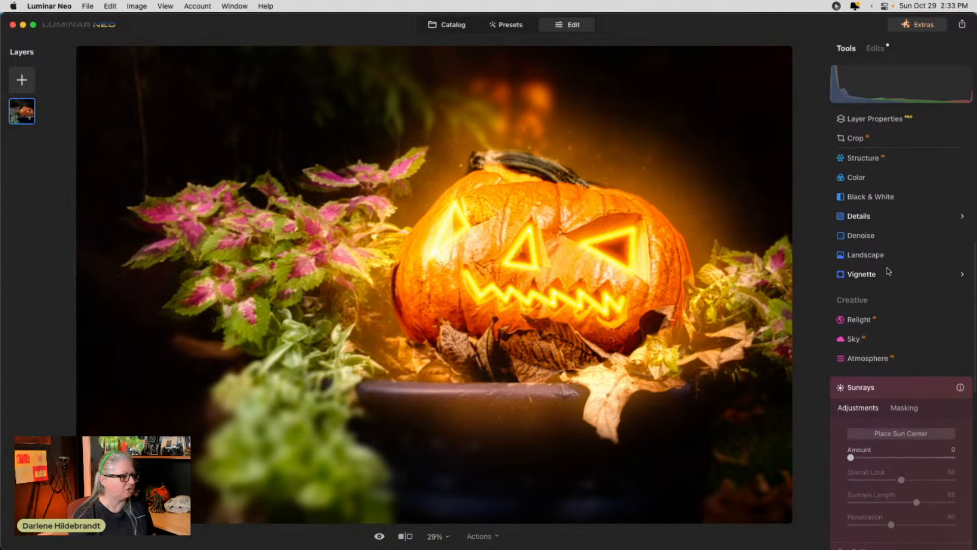
scroll(888, 271, "up", 5)
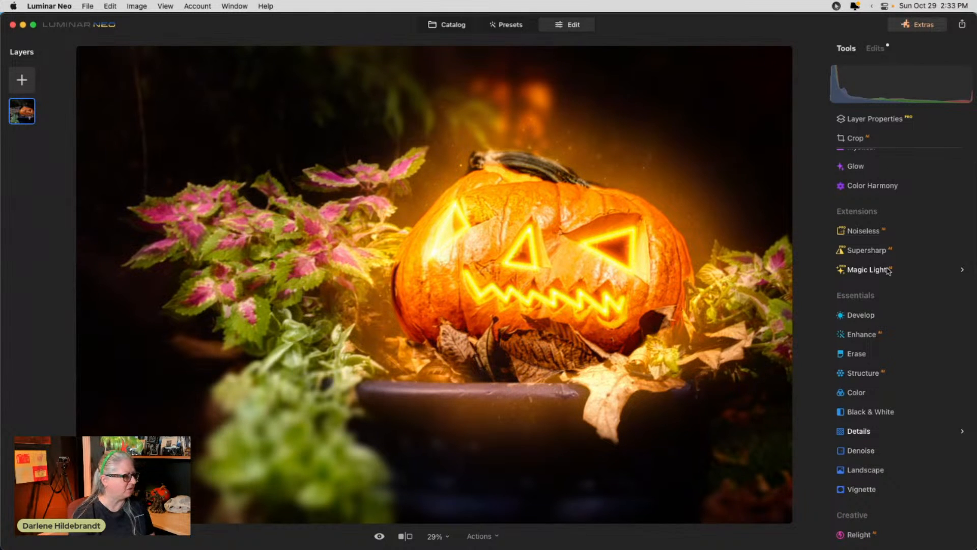
scroll(883, 285, "down", 8)
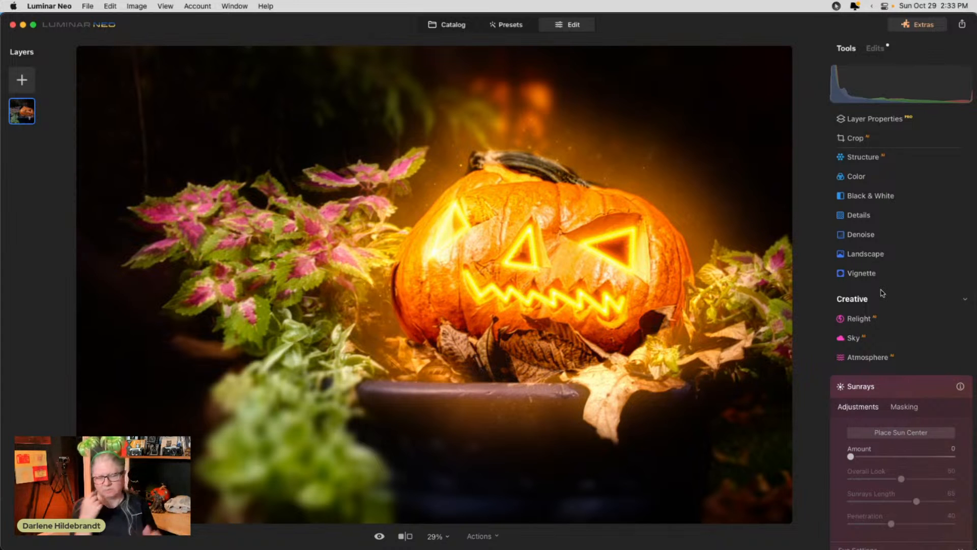
scroll(883, 293, "down", 5)
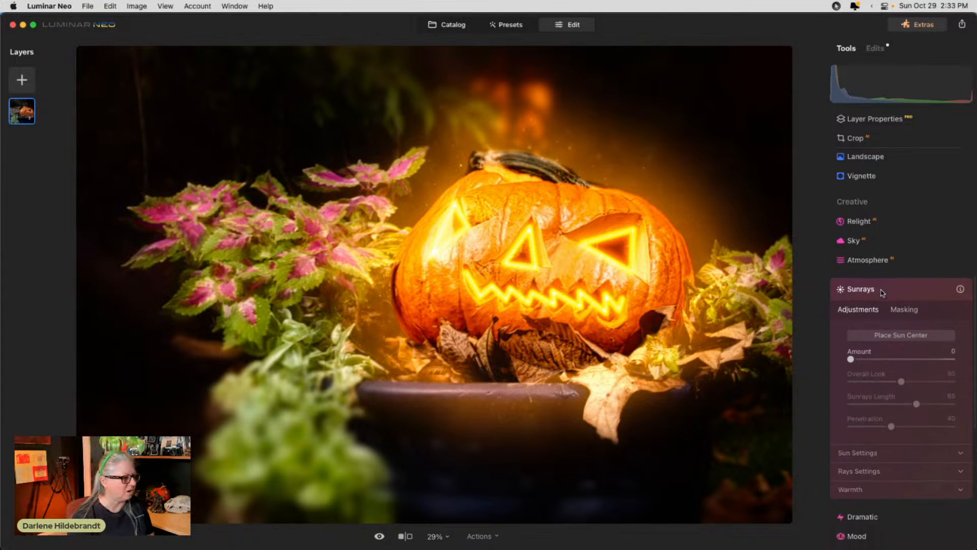
left_click_drag(850, 328, 924, 330)
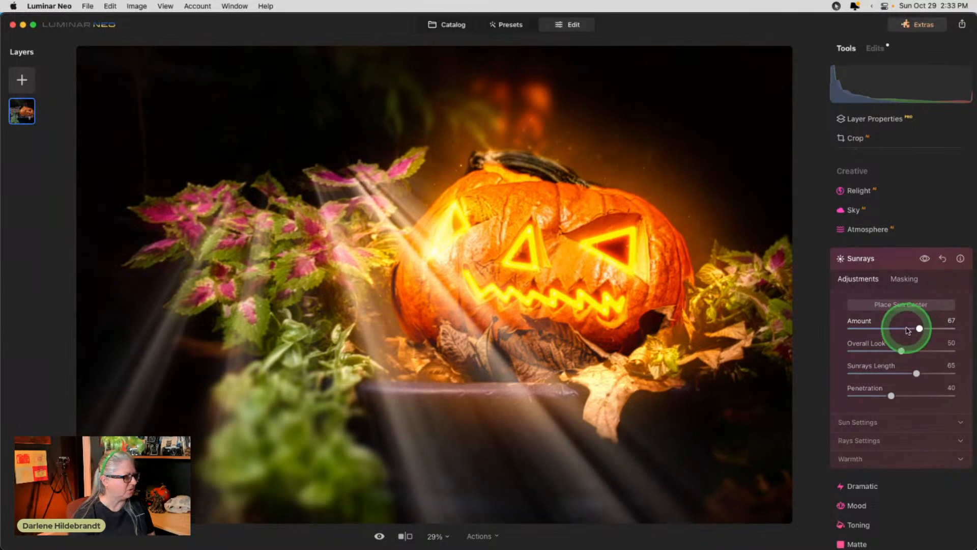
left_click(899, 304)
left_click_drag(291, 142, 517, 276)
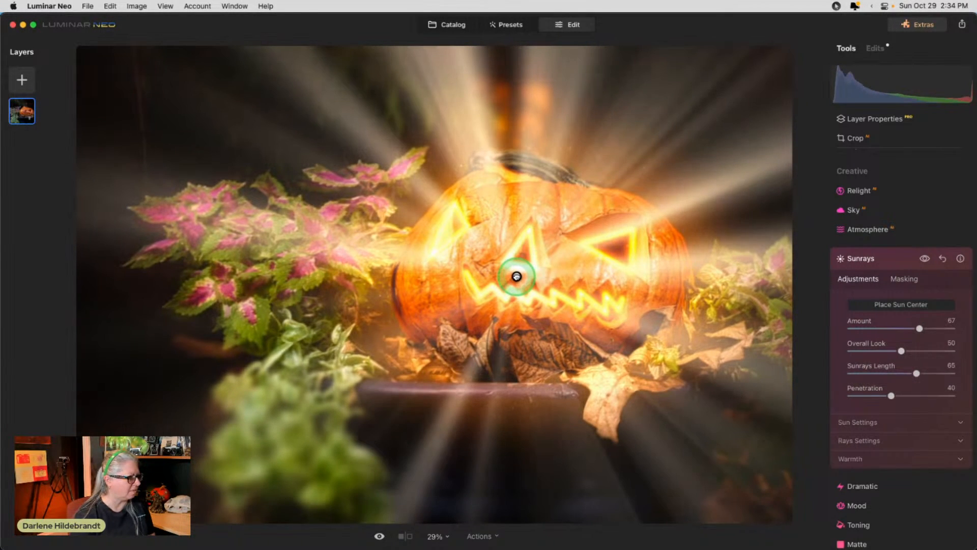
Warm the sunrays by setting Sun Warmth to 74 and Sunrays Warmth to 88.
left_click(854, 459)
left_click_drag(890, 511, 941, 510)
left_click_drag(880, 488, 927, 488)
Shrink the sun behind the rays with a Sun Radius of 1 and a Sun Glow Radius of 24.
left_click(855, 421)
scroll(875, 407, "down", 3)
left_click_drag(892, 390, 848, 385)
left_click_drag(922, 413, 875, 412)
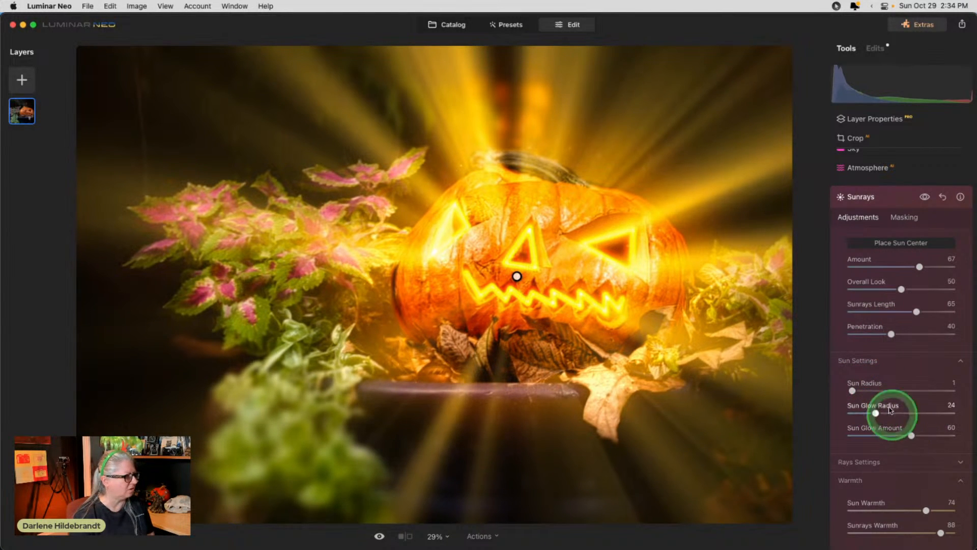
Set Number of Sunrays to 25 and Randomize to 30, and soften the effect with Overall Look 19 and Amount 54.
left_click(859, 467)
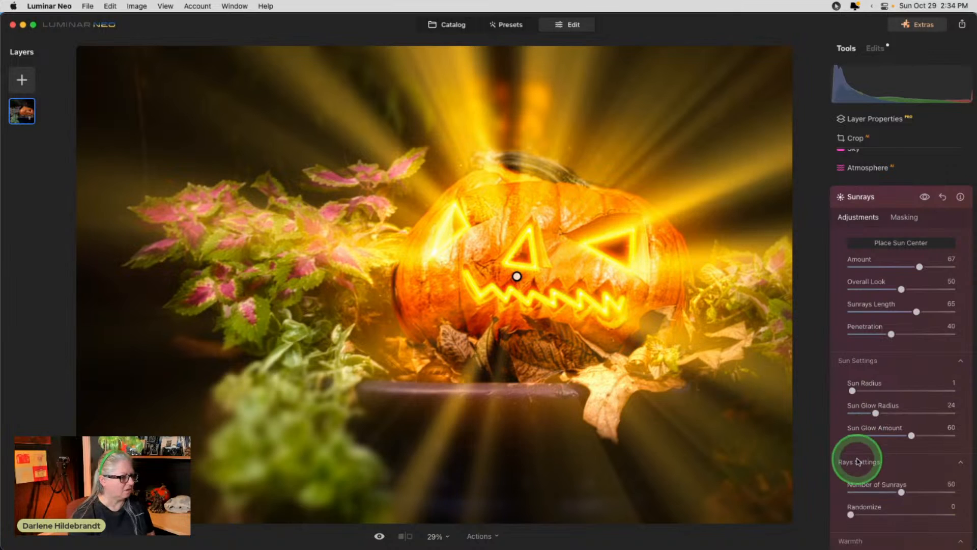
scroll(860, 455, "down", 5)
left_click_drag(854, 397, 882, 398)
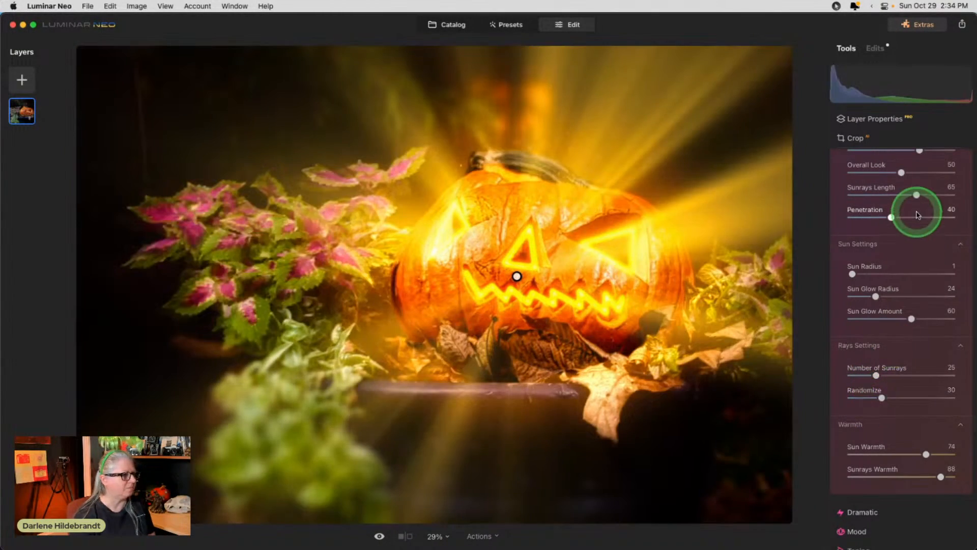
scroll(919, 208, "up", 3)
left_click_drag(920, 210, 900, 214)
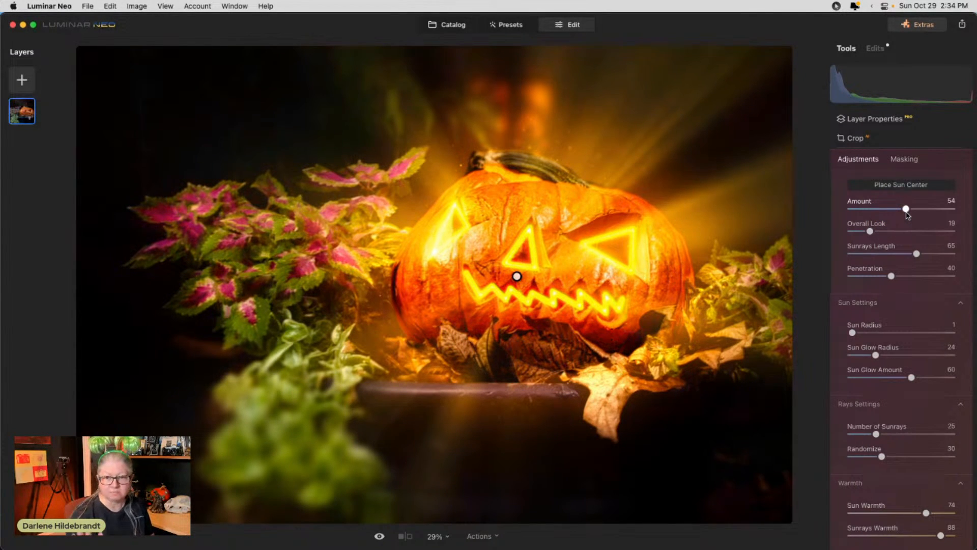
Mask the sunrays with a linear gradient centered just below the pumpkin's mouth, keeping the rays in the upper part of the photo.
left_click(904, 159)
left_click(865, 218)
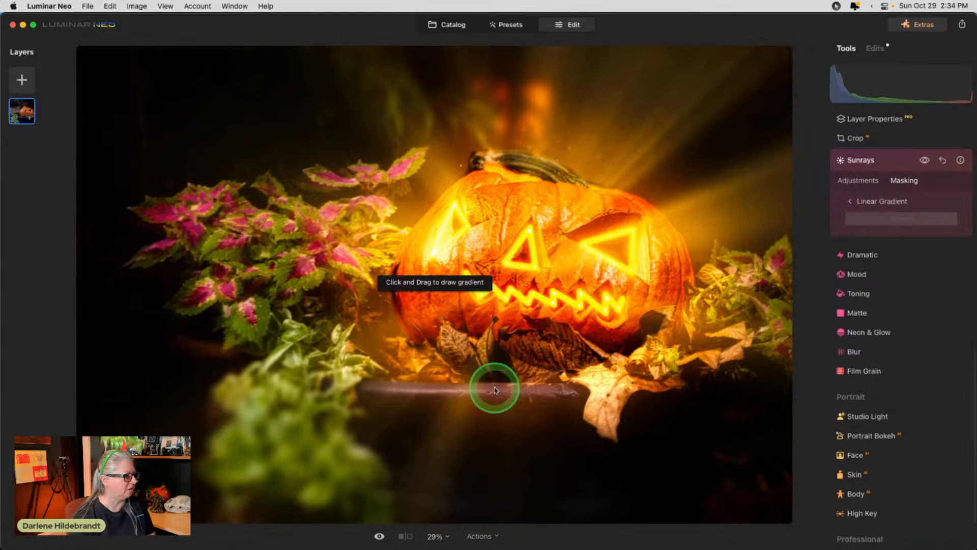
left_click_drag(526, 233, 524, 364)
left_click_drag(527, 283, 521, 313)
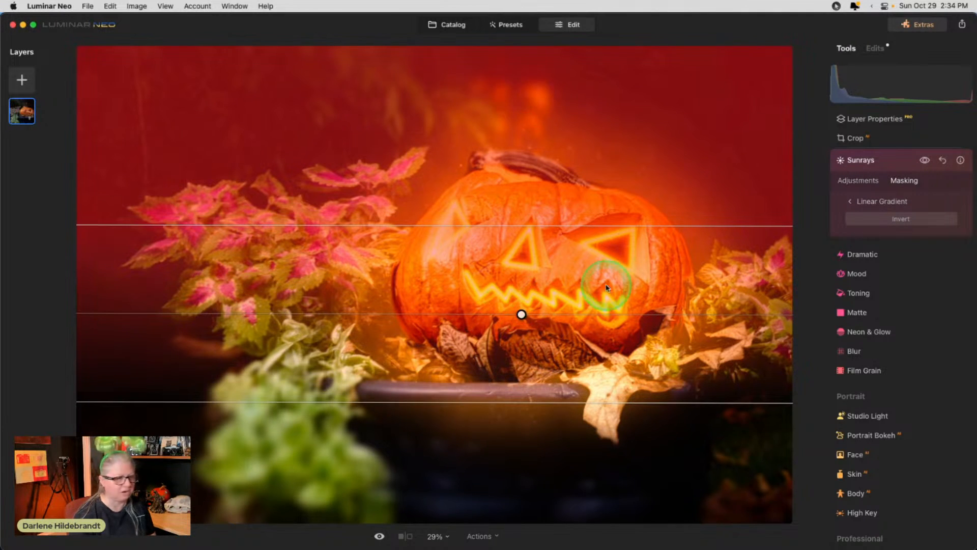
left_click(863, 200)
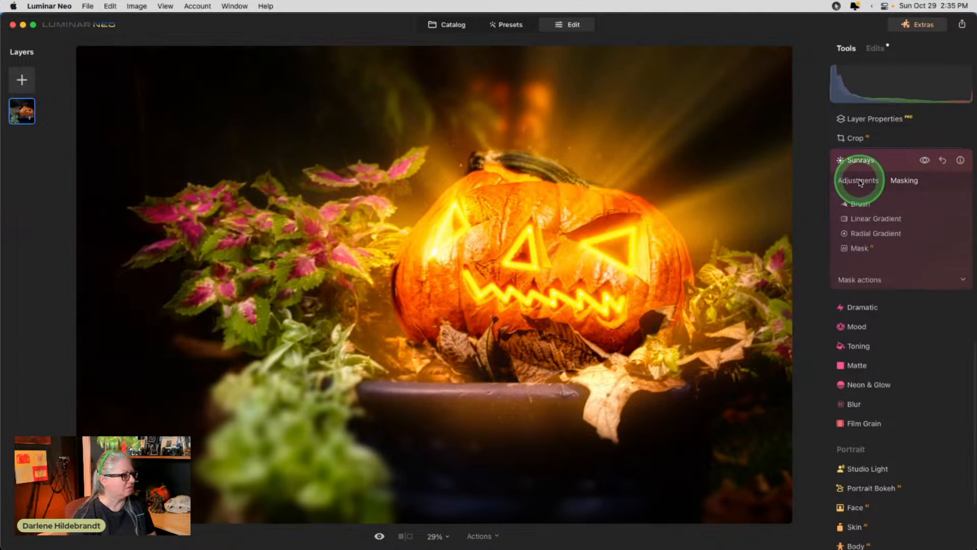
left_click(860, 182)
Compare the photo with and without the Sunrays effect, and close the tool.
left_click(924, 161)
left_click(925, 161)
left_click(924, 161)
left_click(924, 161)
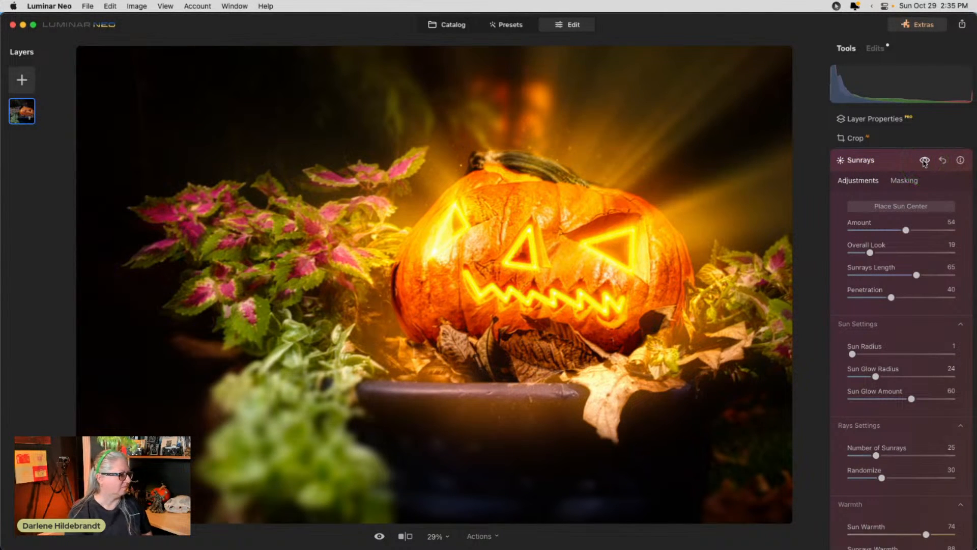
left_click(885, 160)
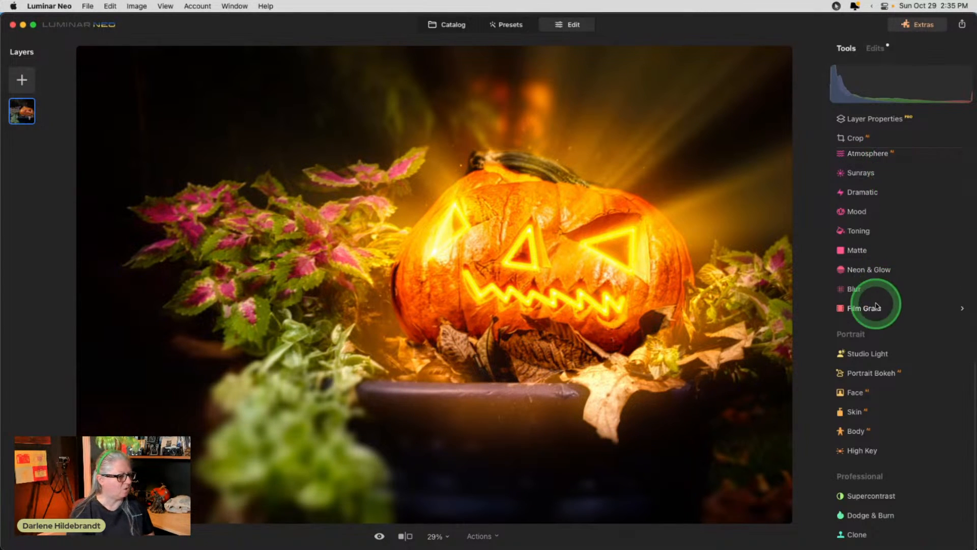
Add a hard-edged Vignette with Amount -100, Feather -100, Size 15 and Roundness 50.
scroll(877, 305, "up", 4)
left_click(862, 260)
left_click(898, 321)
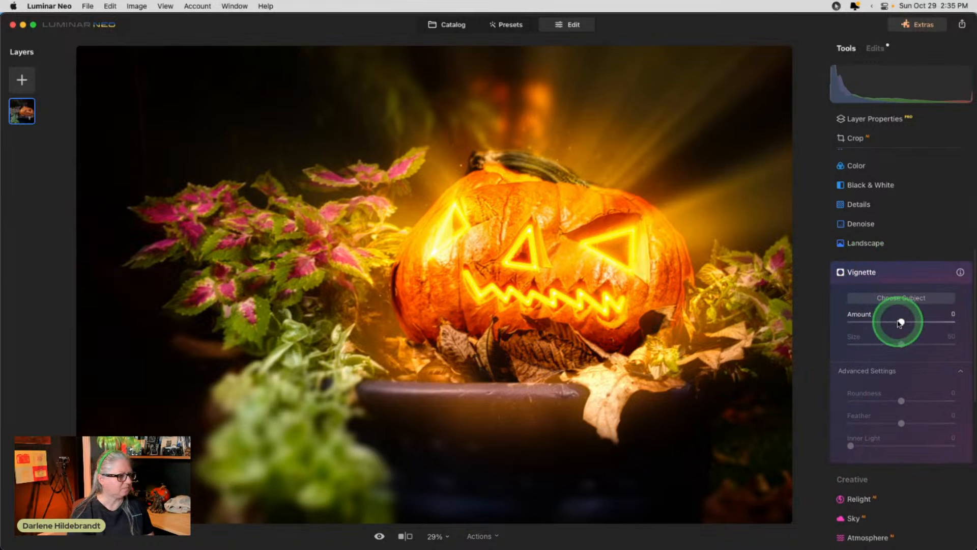
left_click_drag(901, 321, 850, 322)
left_click(901, 423)
left_click_drag(901, 423, 768, 414)
left_click(901, 345)
left_click_drag(901, 344, 866, 344)
left_click(901, 401)
left_click_drag(901, 401, 927, 401)
Center the vignette on the pumpkin's mouth as the chosen subject.
left_click(885, 335)
left_click(908, 299)
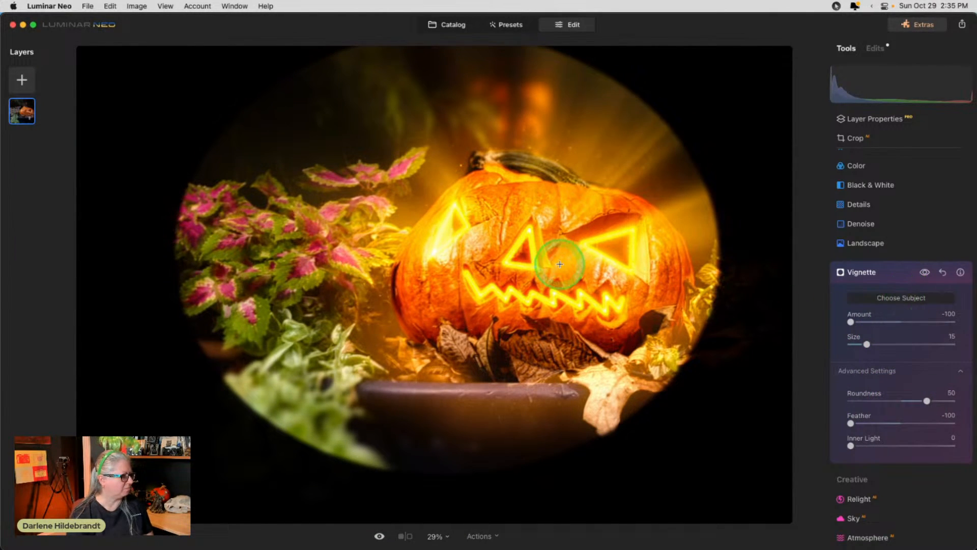
left_click(545, 293)
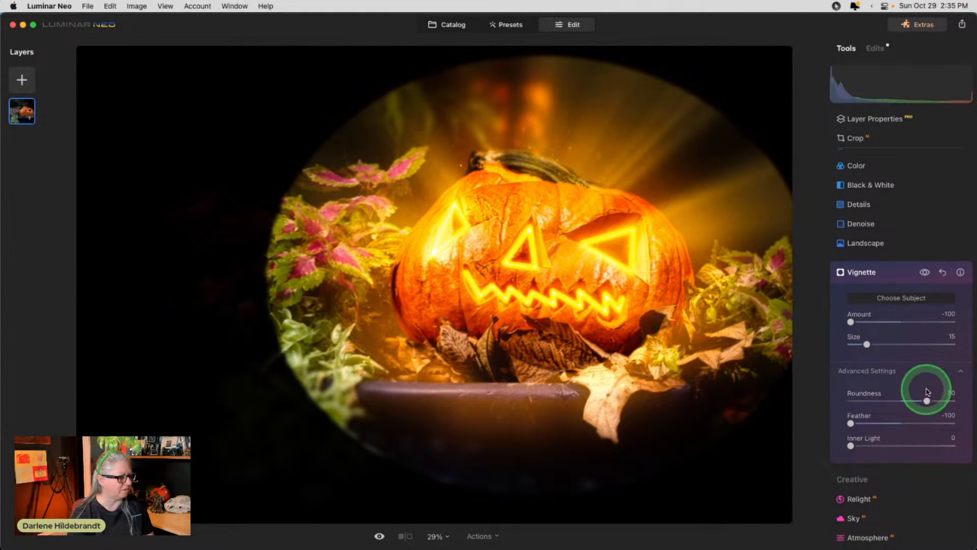
Soften the vignette with a Feather of 57 and an Amount of -59, and close the tool.
left_click_drag(909, 422, 930, 423)
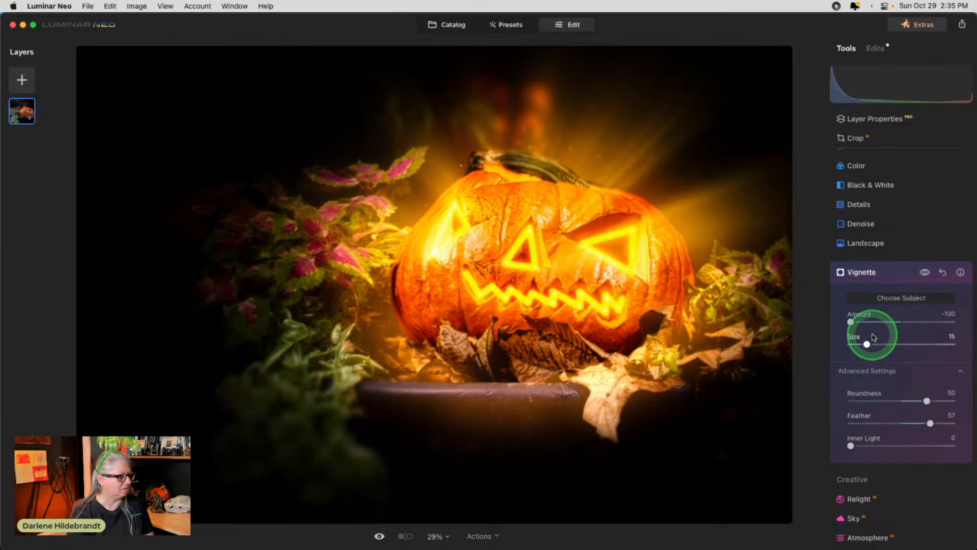
left_click_drag(851, 321, 871, 320)
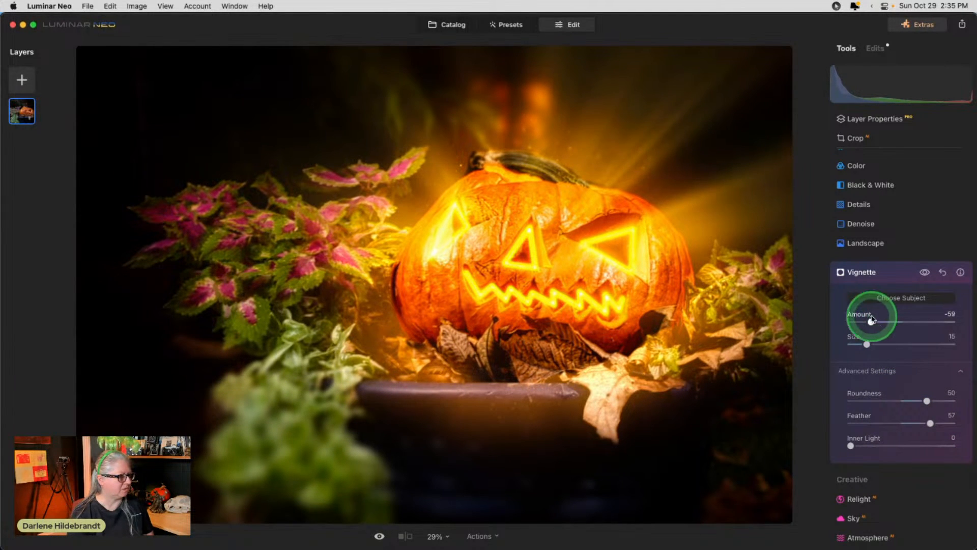
left_click(882, 271)
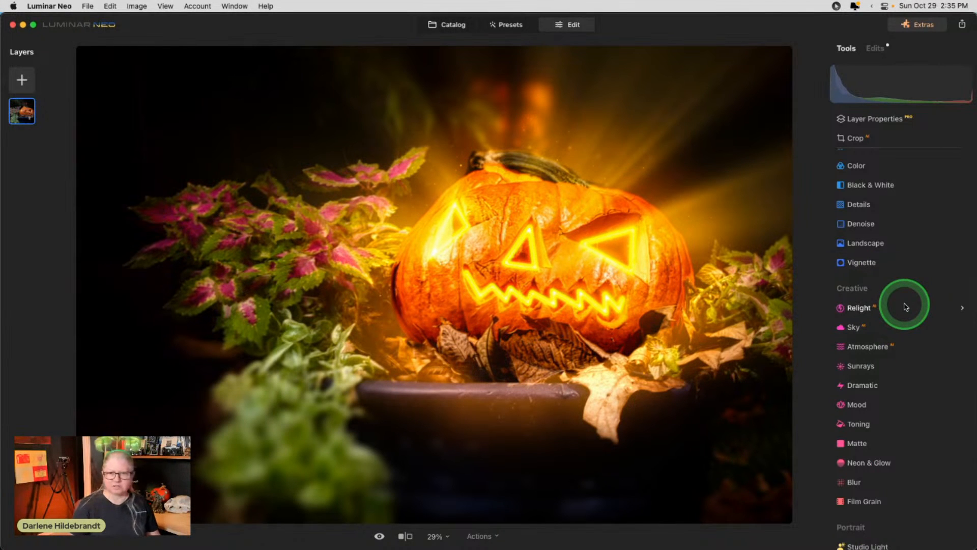
Compare the finished pumpkin edit with the original photo.
key("backslash")
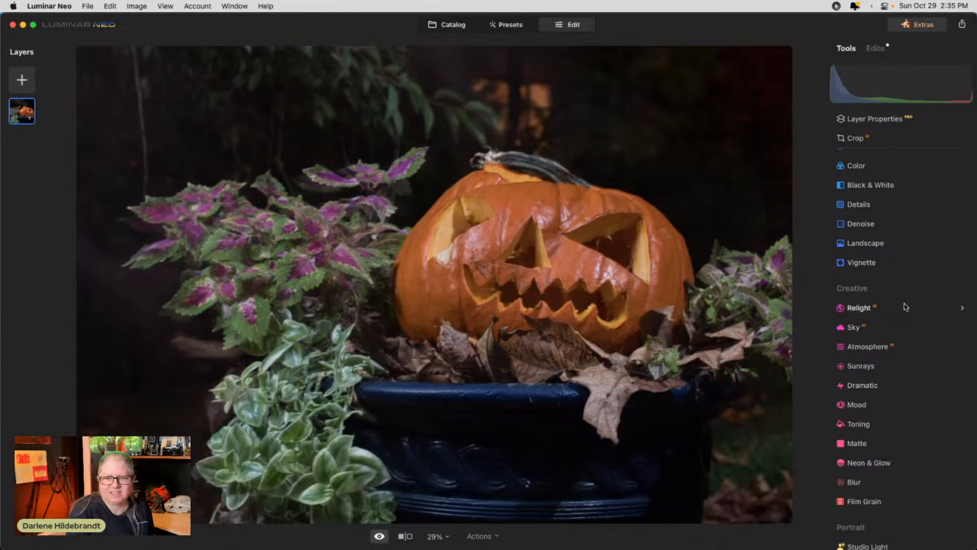
key("backslash")
key("backslash")
key("backslash")
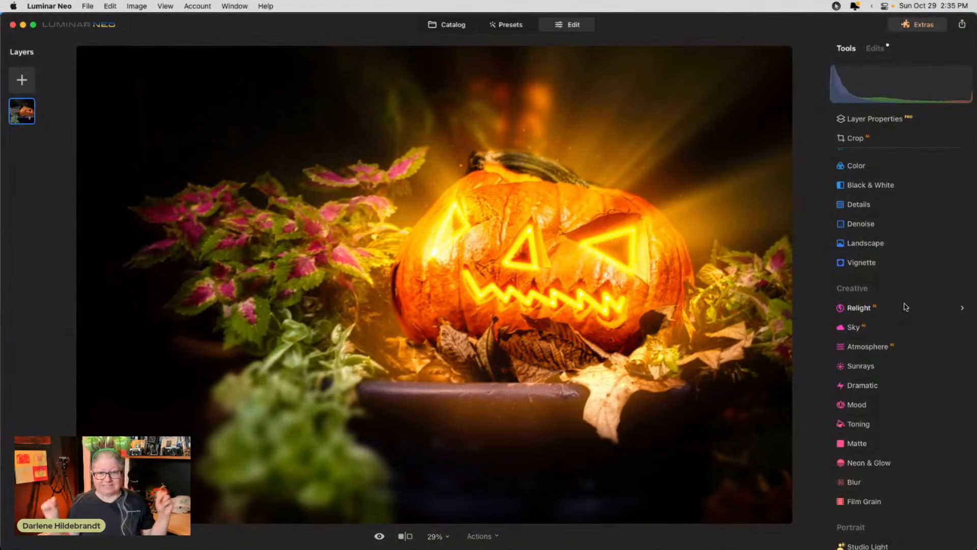
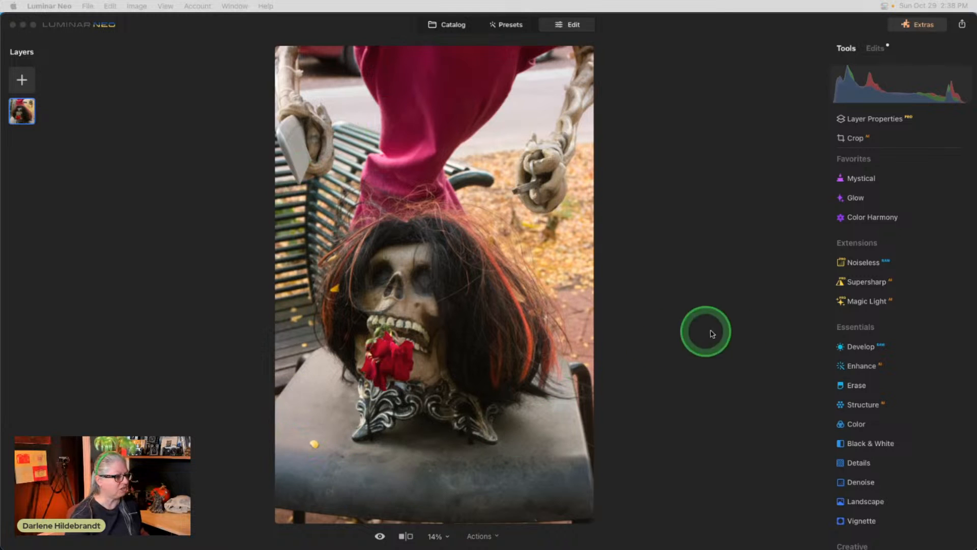
Apply the Adobe Standard camera profile to the skull photo in Develop.
left_click(874, 348)
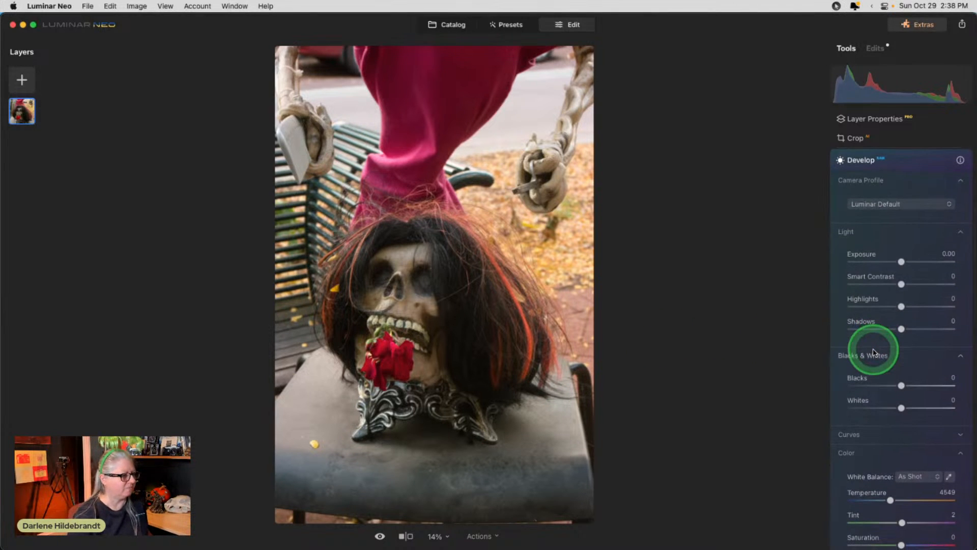
left_click(871, 204)
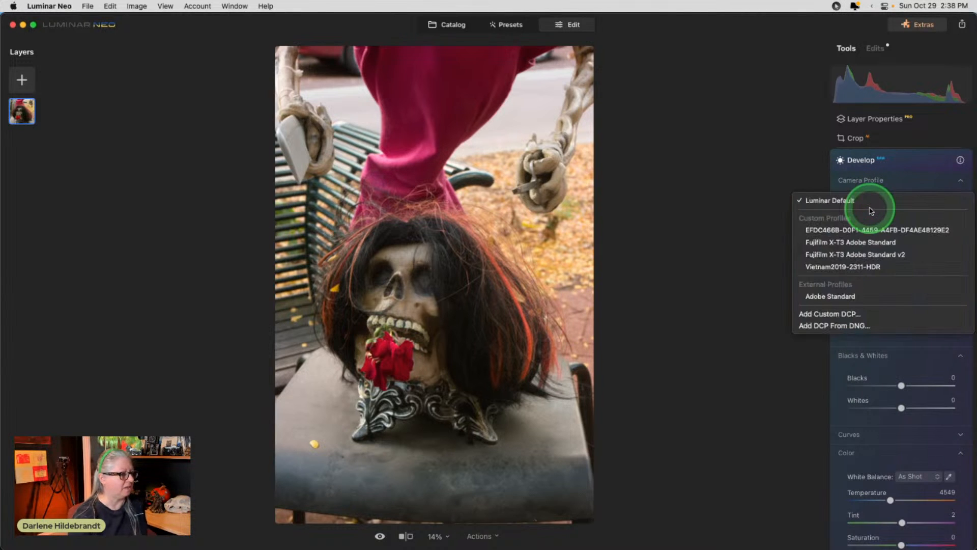
left_click(847, 296)
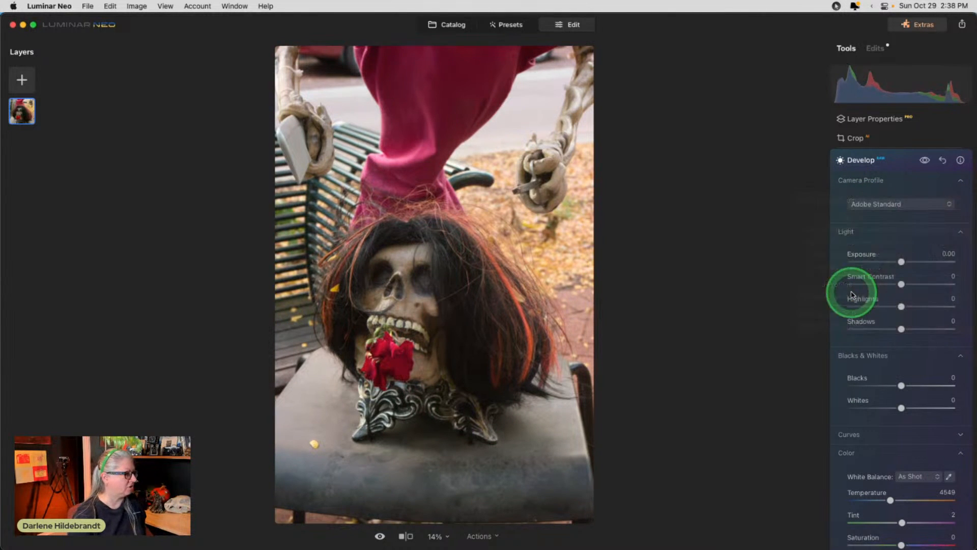
Pull the white and black points of the RGB curve slightly inward to increase the skull photo's tonal range.
left_click(846, 433)
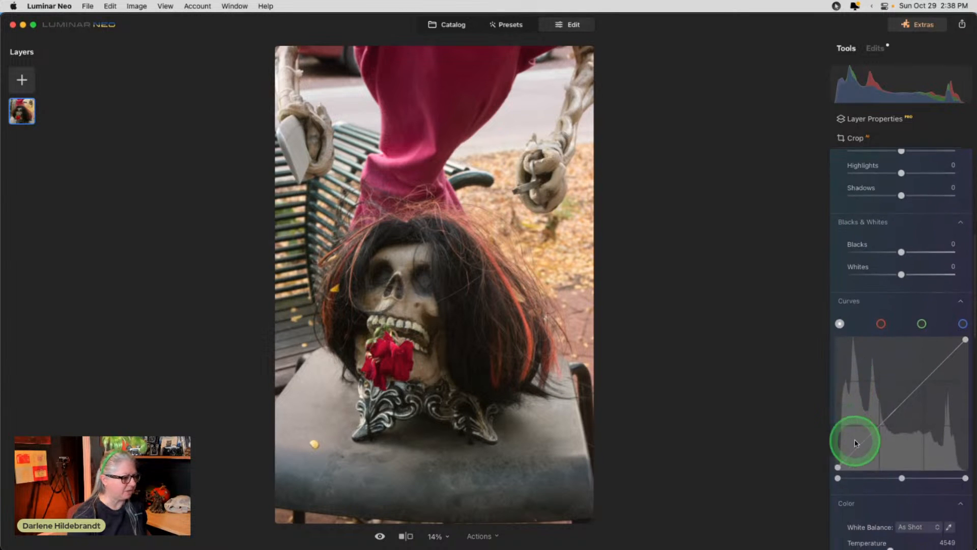
left_click(965, 477)
left_click_drag(962, 479, 951, 476)
left_click(837, 477)
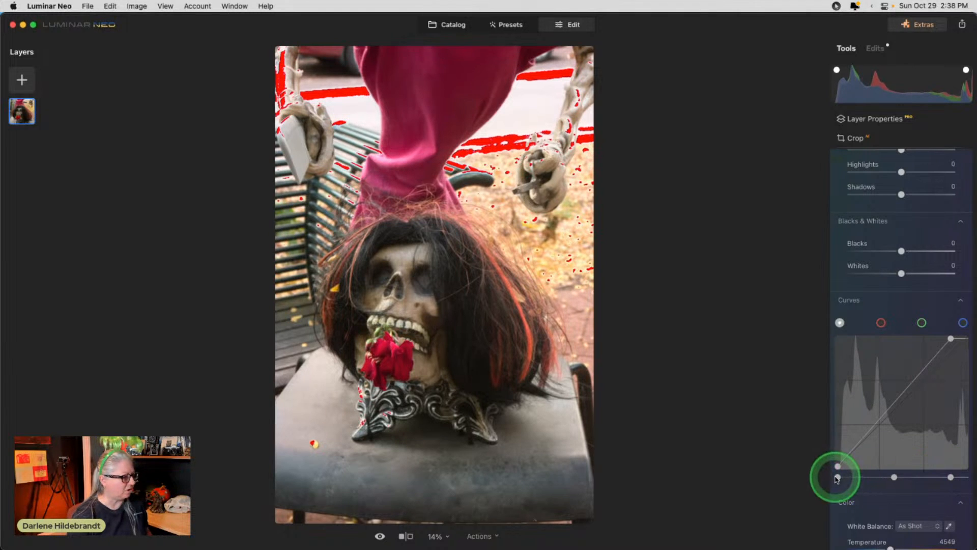
left_click_drag(841, 478, 845, 479)
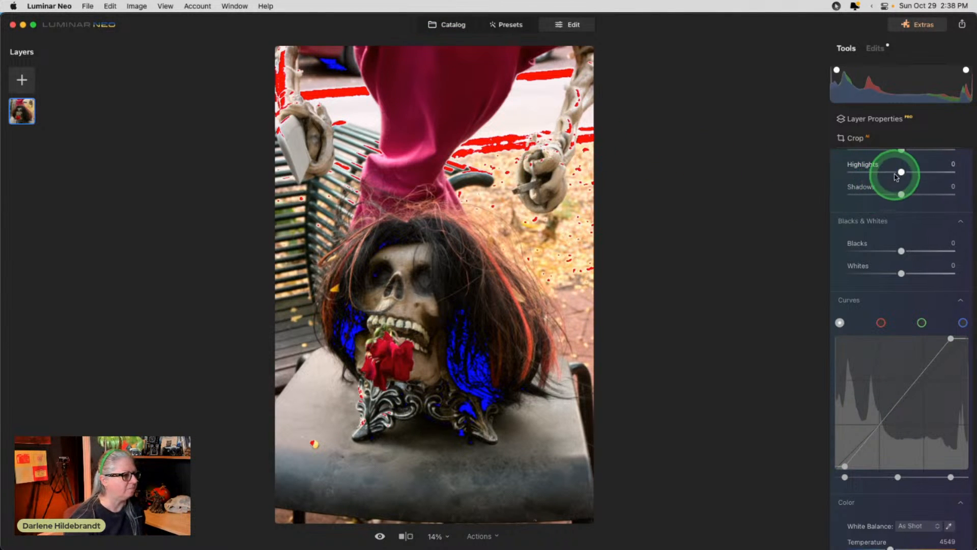
Set Highlights to -13 and hide the clipping warnings.
left_click_drag(901, 173, 894, 172)
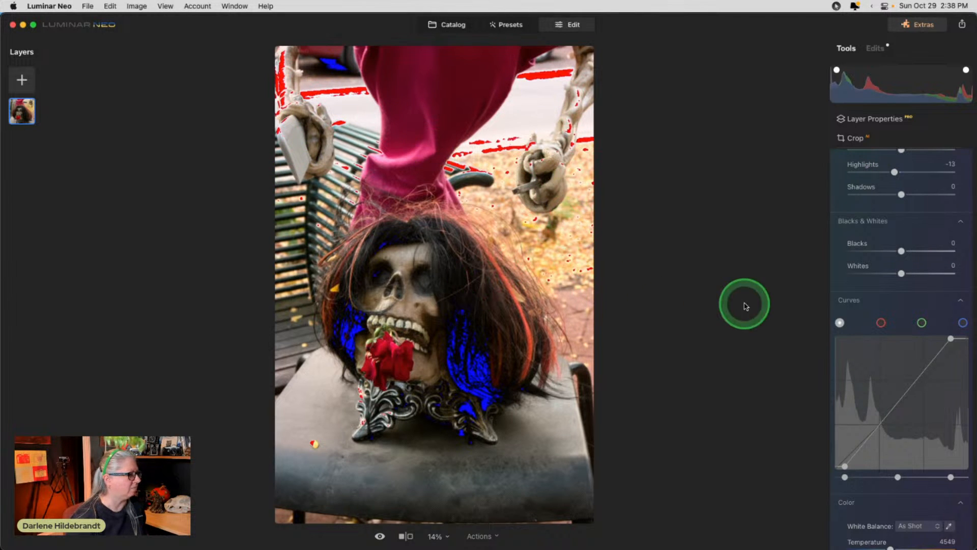
left_click(865, 301)
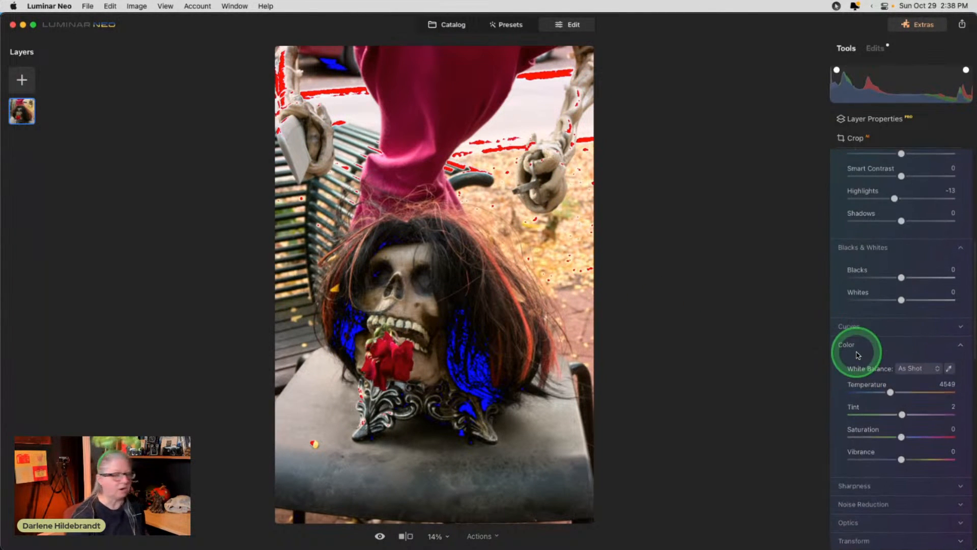
key("j")
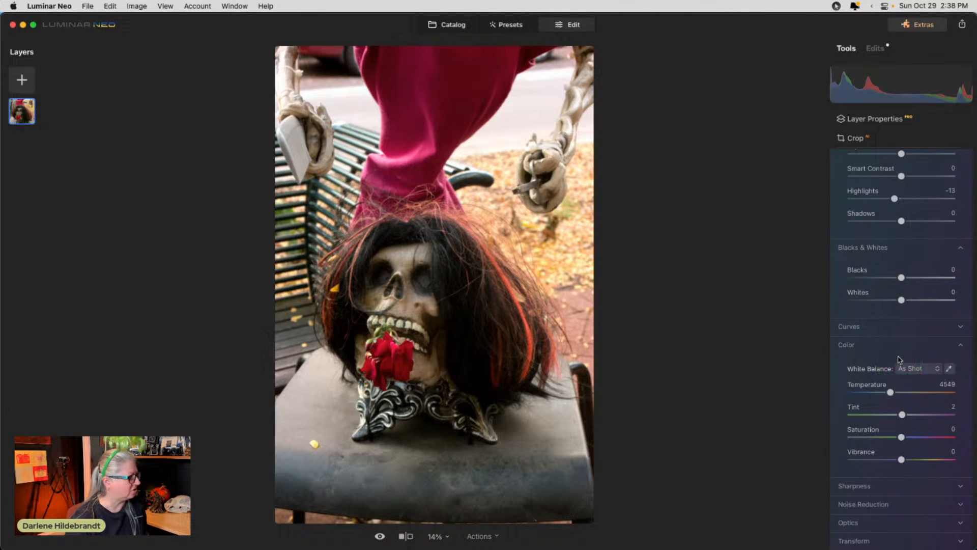
Set Smart Contrast to 25 and Sharpen to 14, finishing the Develop adjustments by closing the tool.
scroll(902, 304, "up", 4)
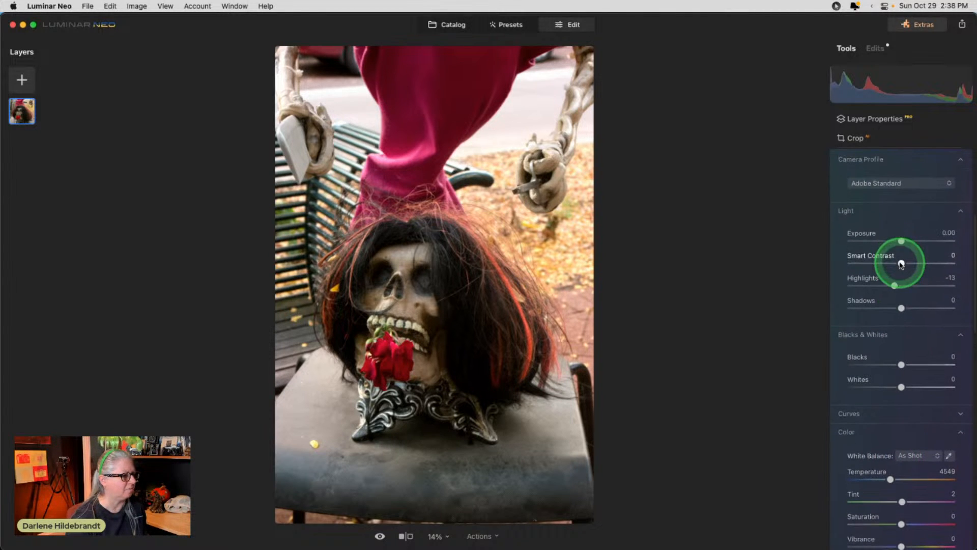
left_click_drag(912, 263, 914, 263)
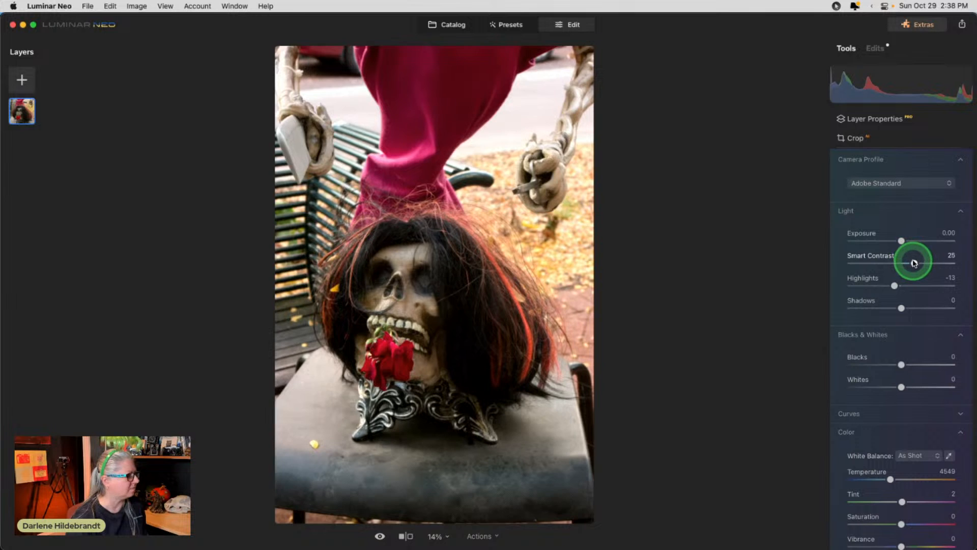
scroll(914, 262, "down", 5)
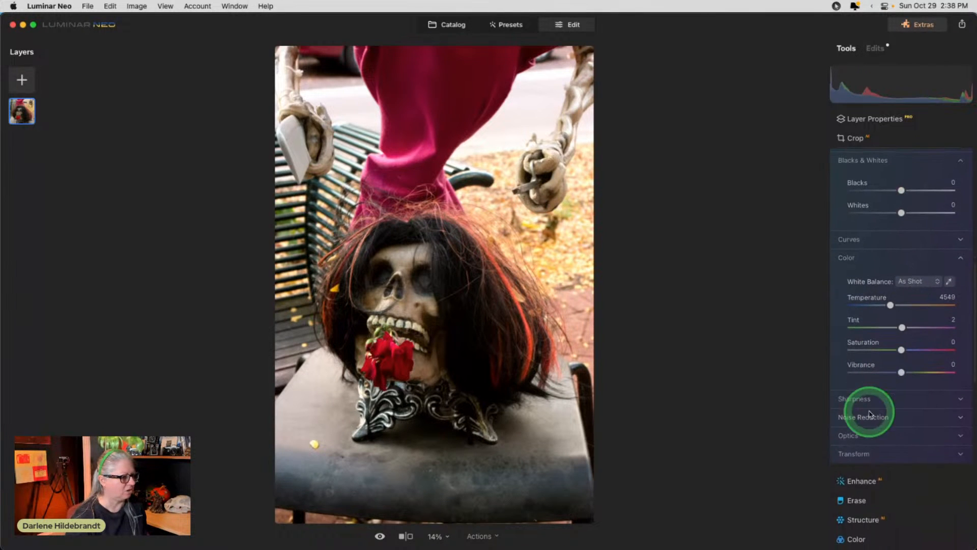
left_click(860, 402)
scroll(857, 407, "down", 1)
left_click_drag(852, 412, 860, 414)
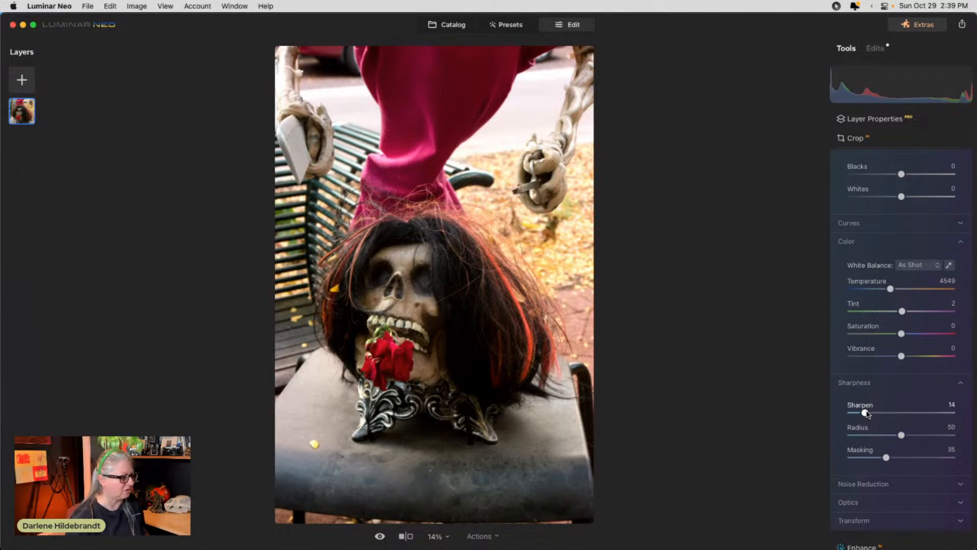
scroll(866, 413, "up", 10)
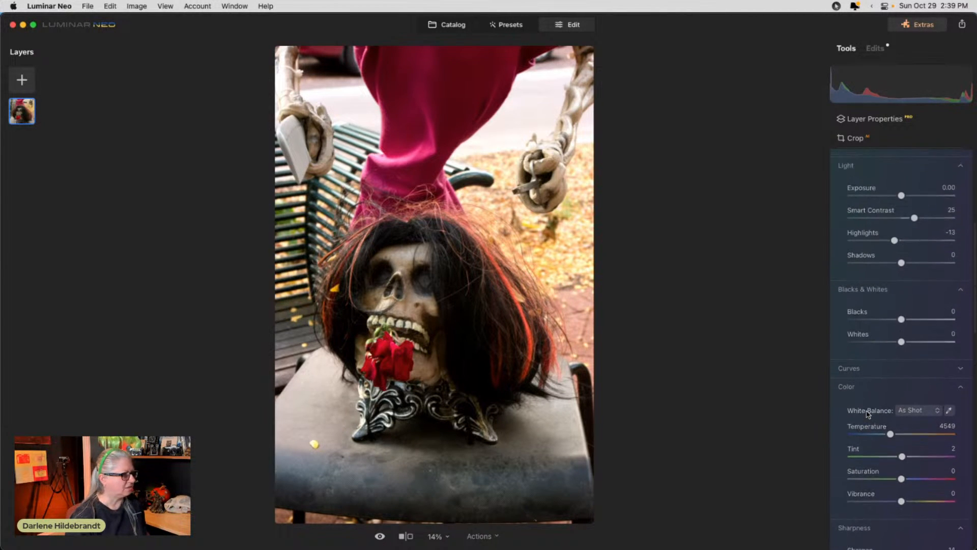
left_click(875, 357)
scroll(874, 351, "up", 2)
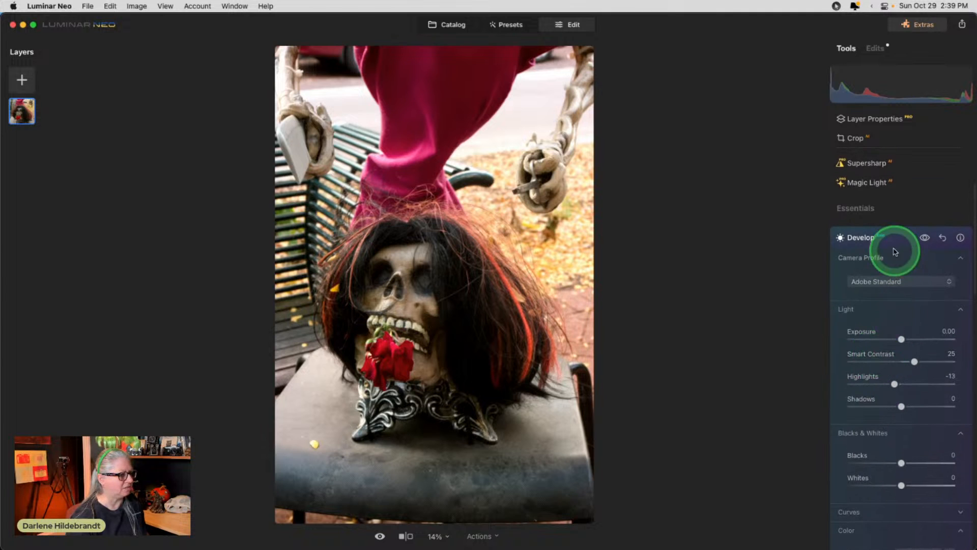
left_click(899, 239)
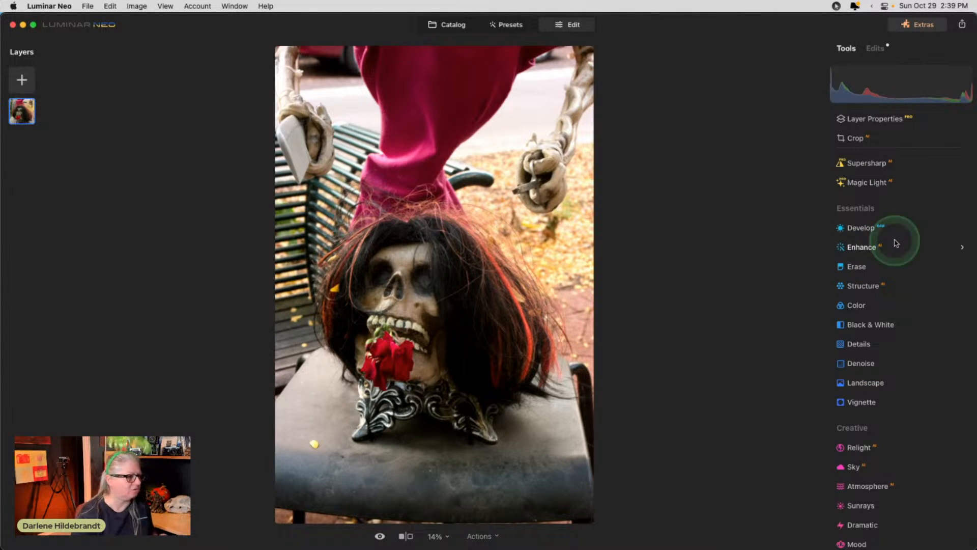
Open the Structure tool for the skull photo.
left_click(879, 285)
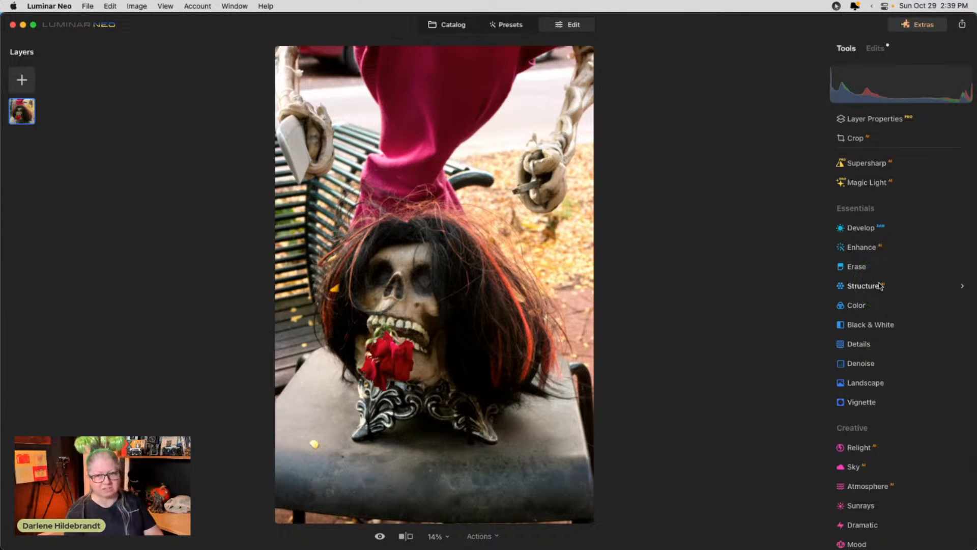
Apply the Structure adjustment to the photo with Amount 73 and Boost 85.
left_click(861, 221)
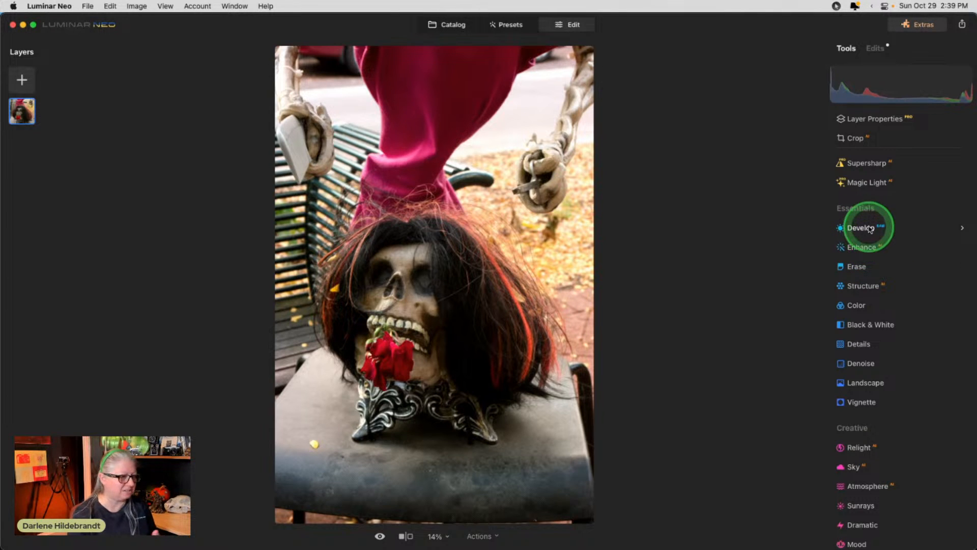
left_click(863, 286)
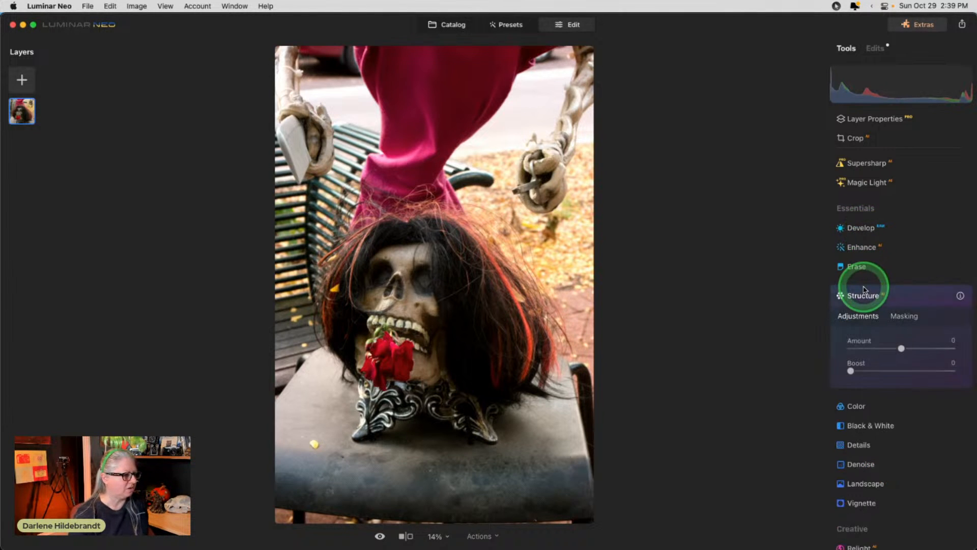
left_click_drag(901, 348, 943, 371)
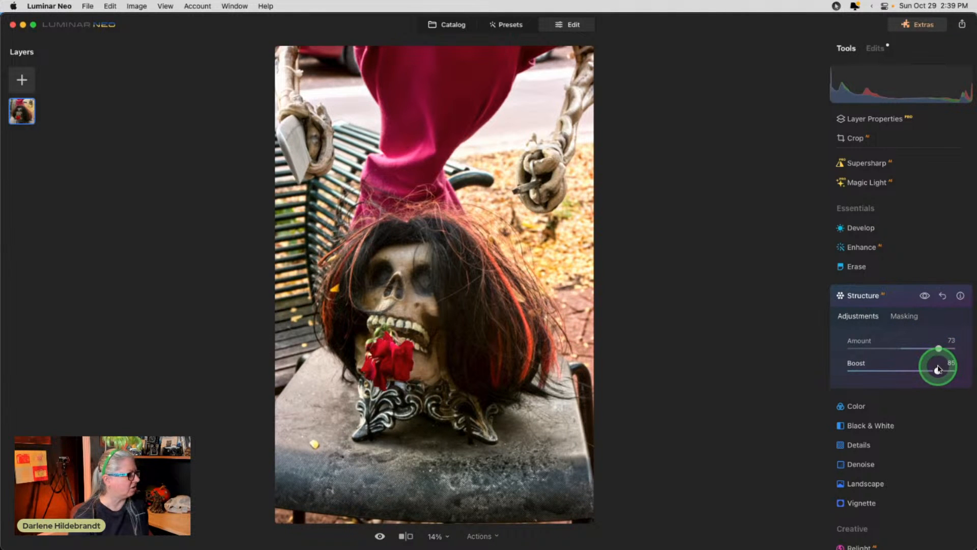
Draw a radial gradient mask for Structure centred on the skull's face and stretch it across the hair.
left_click(902, 317)
left_click(867, 359)
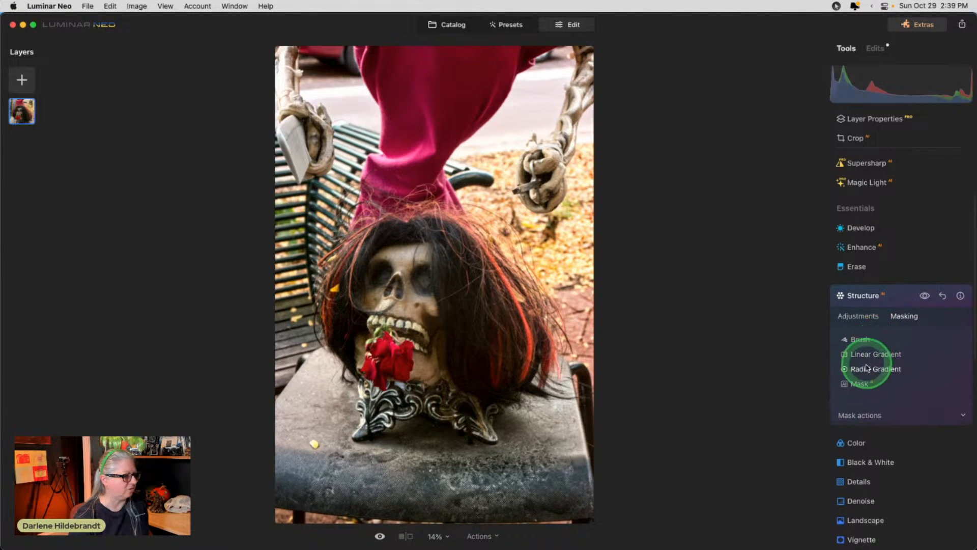
left_click_drag(414, 293, 432, 327)
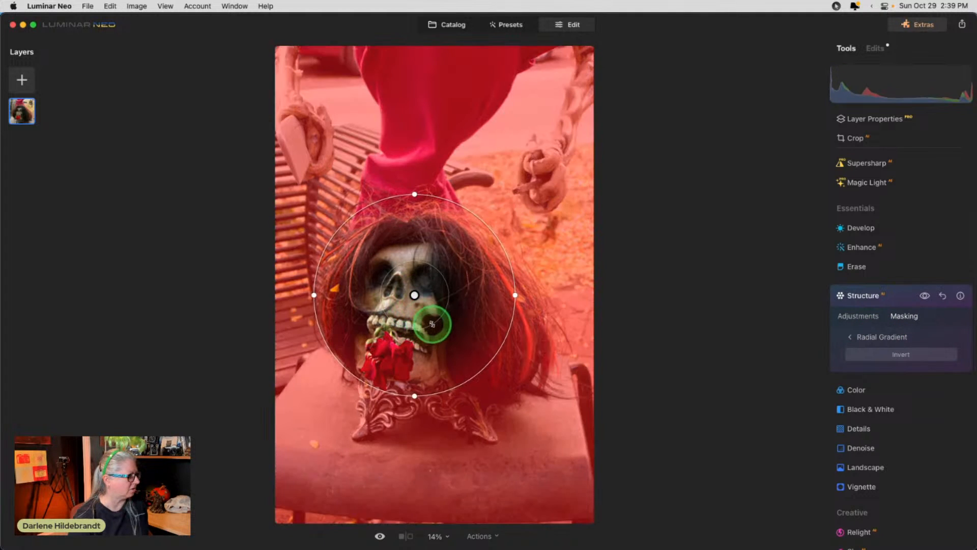
left_click_drag(483, 270, 547, 327)
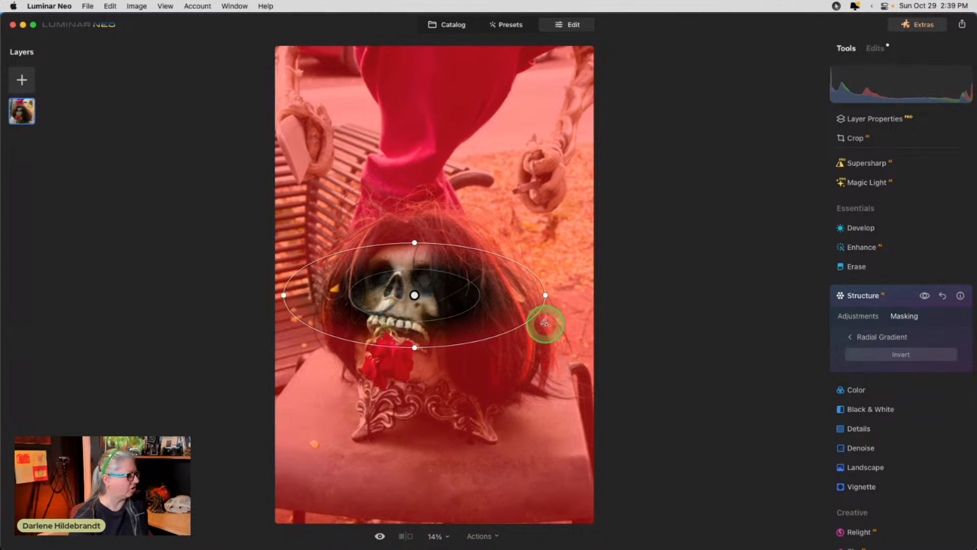
Reshape, tilt and reposition the radial gradient into a near-circular ellipse around the skull and the rose.
left_click_drag(415, 241, 415, 170)
left_click_drag(543, 272, 532, 290)
left_click_drag(519, 349, 503, 365)
left_click_drag(430, 308, 424, 328)
left_click_drag(524, 332, 507, 328)
left_click_drag(421, 316, 414, 317)
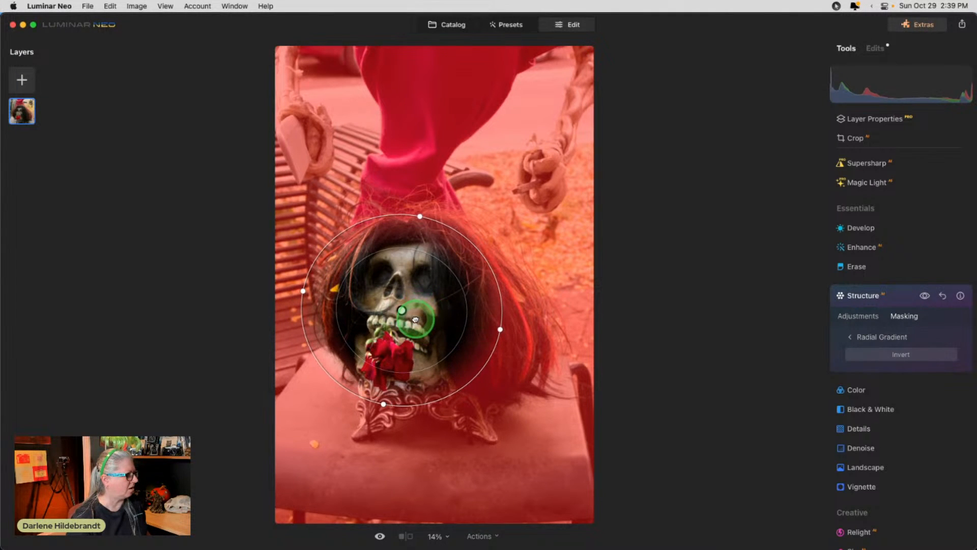
left_click_drag(420, 216, 421, 200)
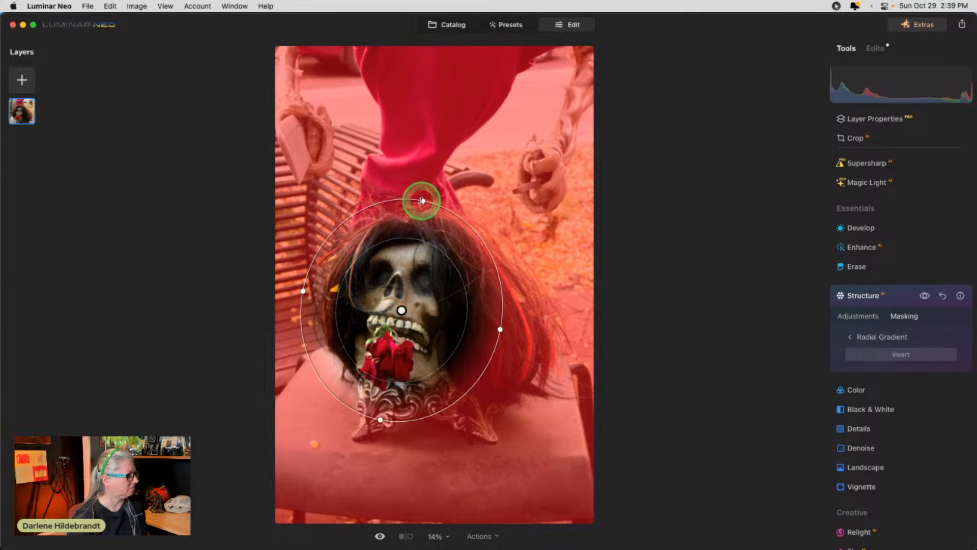
Show the Structure mask overlay, invert the mask so it covers the skull, and copy the mask.
left_click(860, 317)
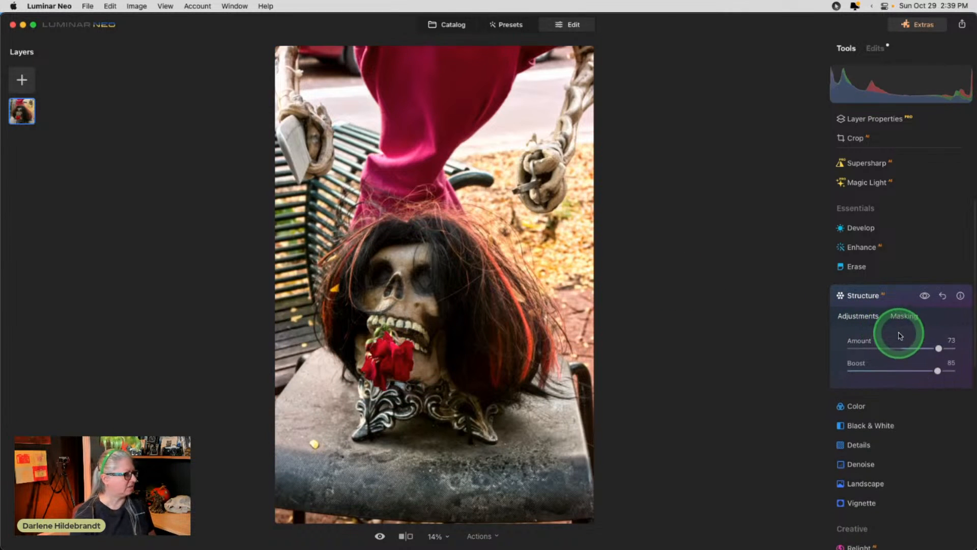
left_click(903, 316)
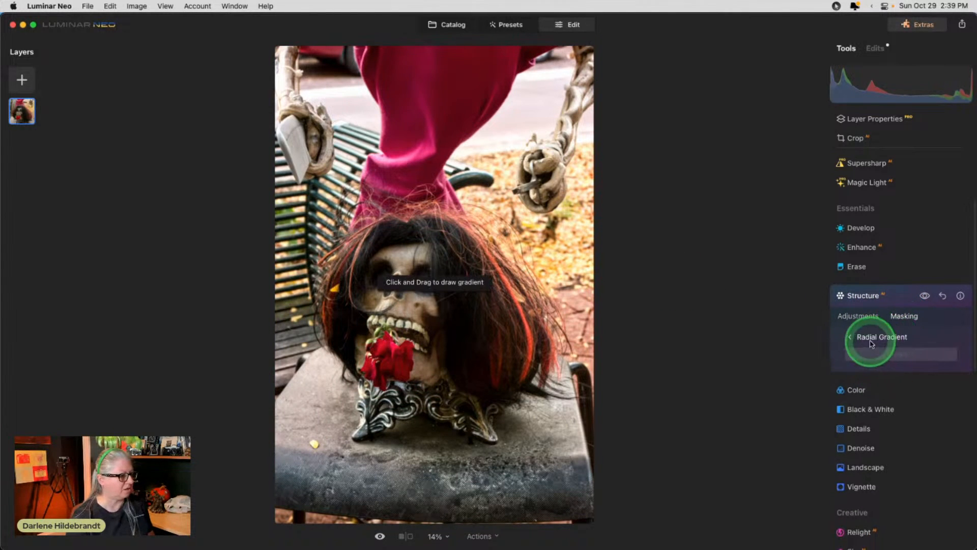
left_click(858, 336)
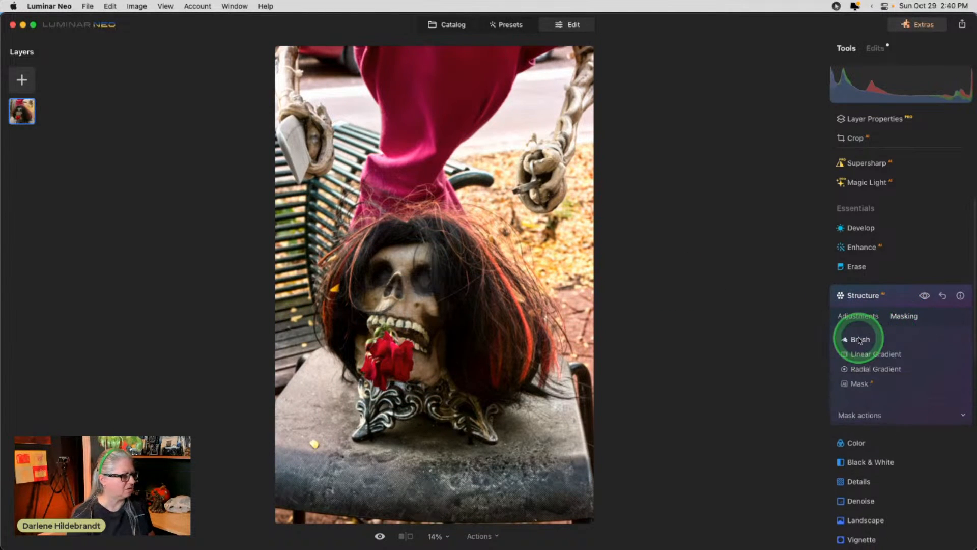
left_click(865, 414)
left_click(934, 451)
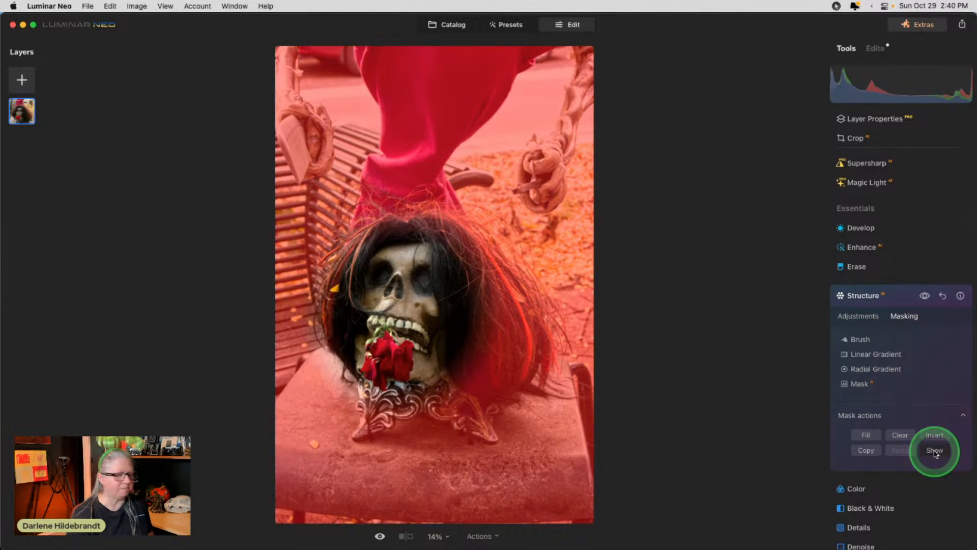
left_click(939, 437)
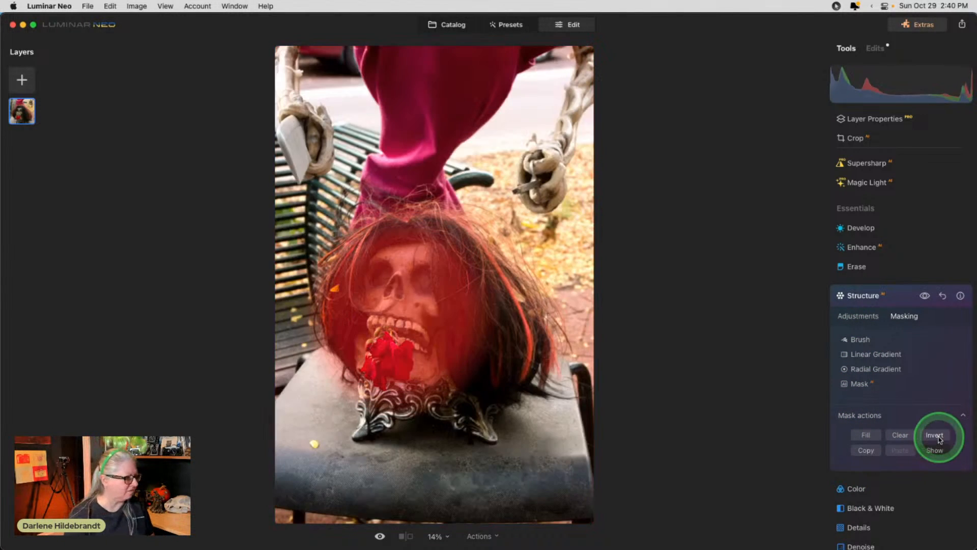
left_click(865, 451)
Toggle the Structure effect off and on to compare the skull with and without it, and close the tool.
left_click(860, 326)
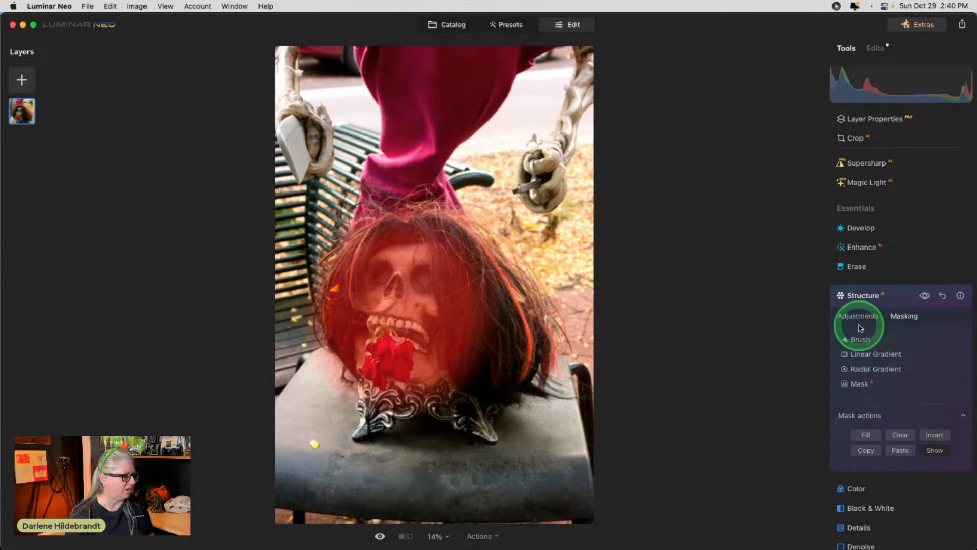
left_click(858, 316)
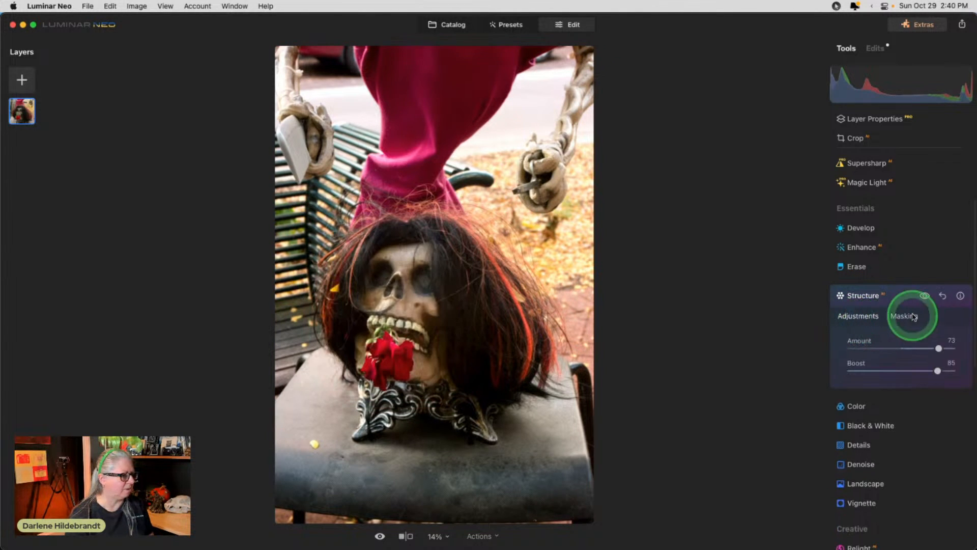
left_click(924, 296)
left_click(924, 297)
left_click(925, 297)
left_click(924, 297)
left_click(924, 297)
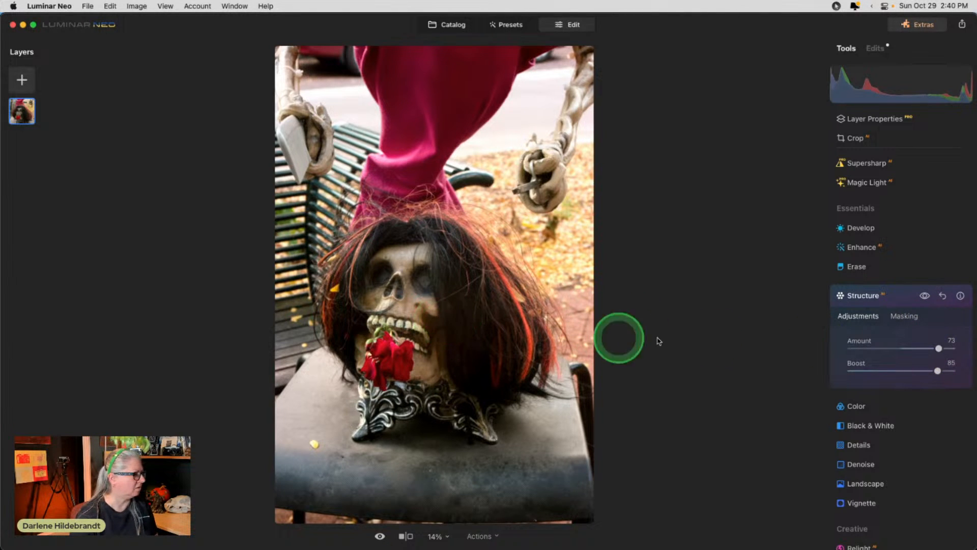
left_click(892, 300)
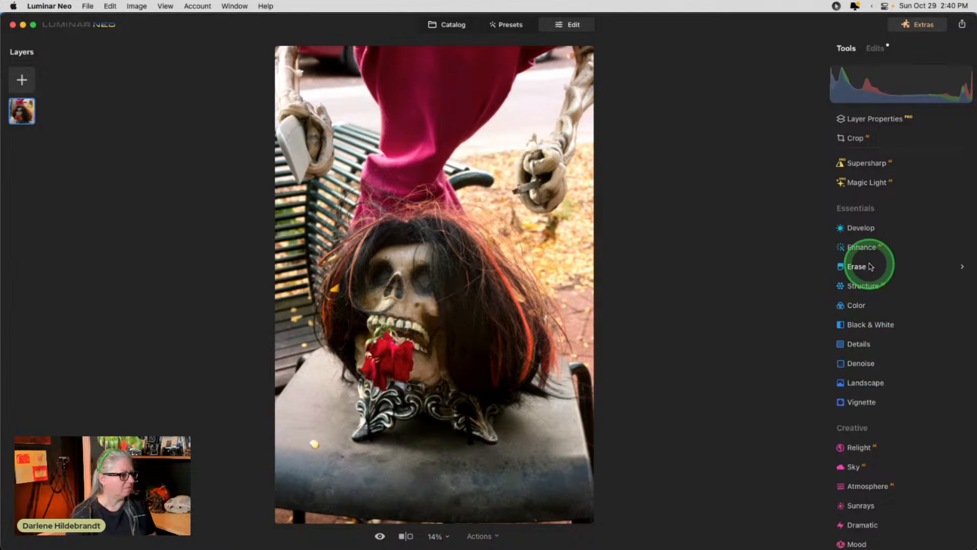
Apply the Details adjustment with Small Details 14, Medium Details 67, Large Details 60 and Sharpen 19.
left_click(860, 343)
left_click_drag(901, 428, 935, 429)
left_click(869, 478)
Paste the copied skull mask onto the Details adjustment and check its effect close up with the adjustment toggled.
left_click(904, 376)
left_click(868, 473)
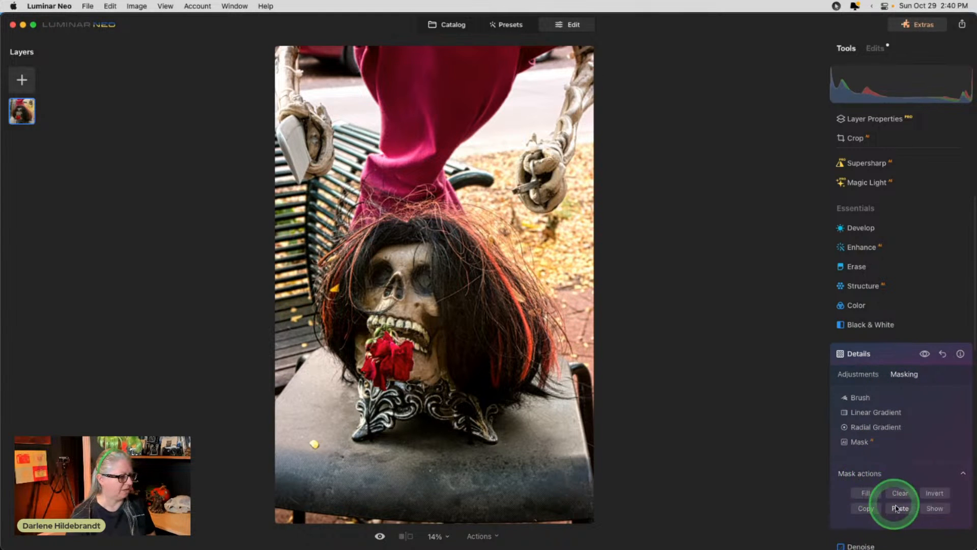
left_click(860, 374)
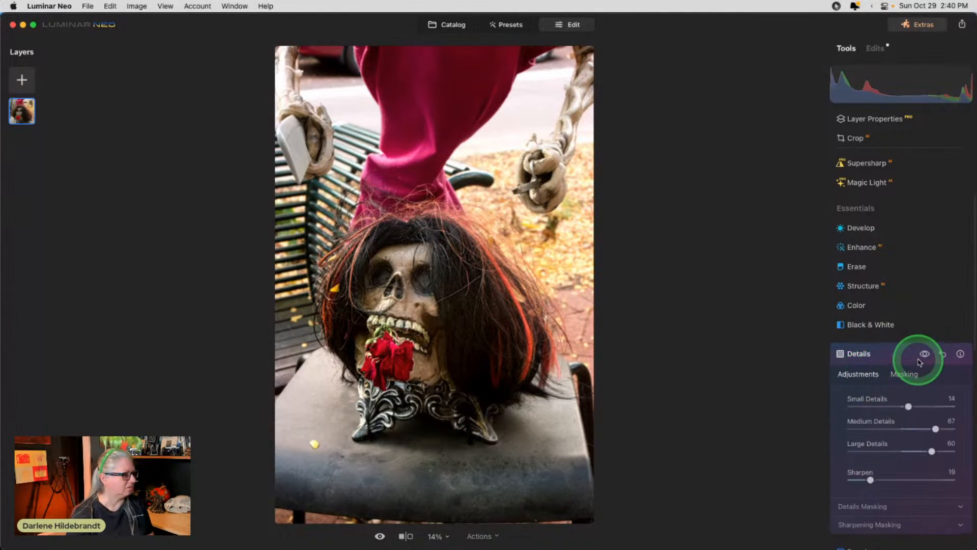
left_click(650, 343)
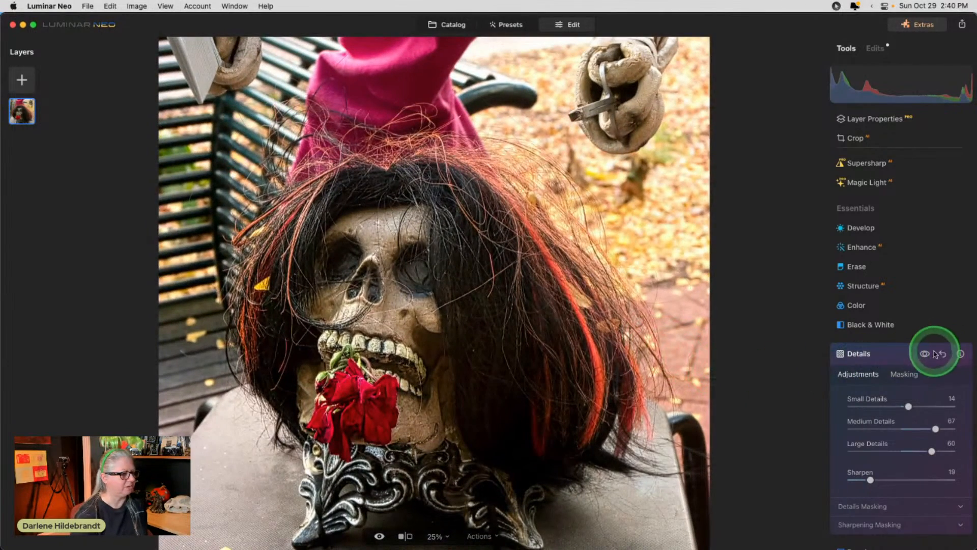
left_click(924, 354)
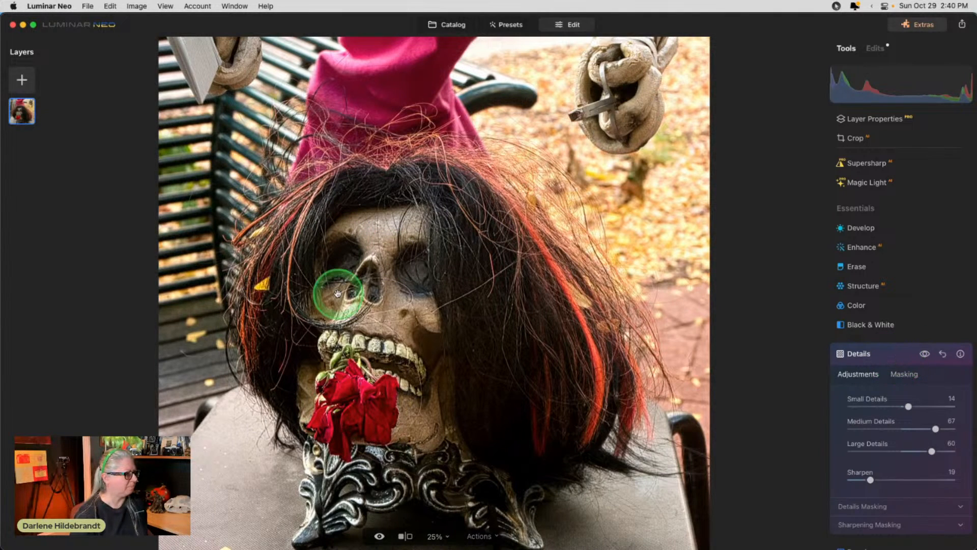
Erase the Details mask over the hair around the skull with a brush of size 148 and strength 69.
left_click(904, 374)
left_click(855, 402)
left_click(927, 412)
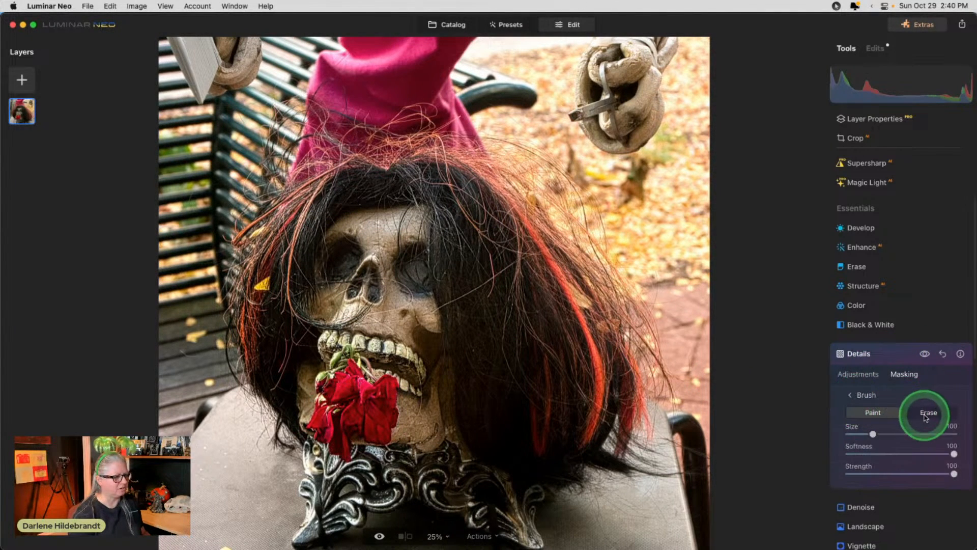
key("]")
mouse_move(497, 225)
left_mouse_down()
mouse_move(555, 391)
mouse_move(551, 341)
mouse_move(520, 254)
mouse_move(589, 407)
mouse_move(637, 402)
mouse_move(519, 199)
mouse_move(463, 196)
mouse_move(513, 399)
mouse_move(661, 367)
left_mouse_up()
mouse_move(408, 193)
left_mouse_down()
mouse_move(303, 175)
mouse_move(452, 133)
mouse_move(314, 184)
mouse_move(258, 286)
mouse_move(243, 378)
mouse_move(201, 376)
left_mouse_up()
mouse_move(244, 410)
left_mouse_down()
mouse_move(249, 298)
mouse_move(286, 181)
mouse_move(373, 133)
mouse_move(519, 190)
left_mouse_up()
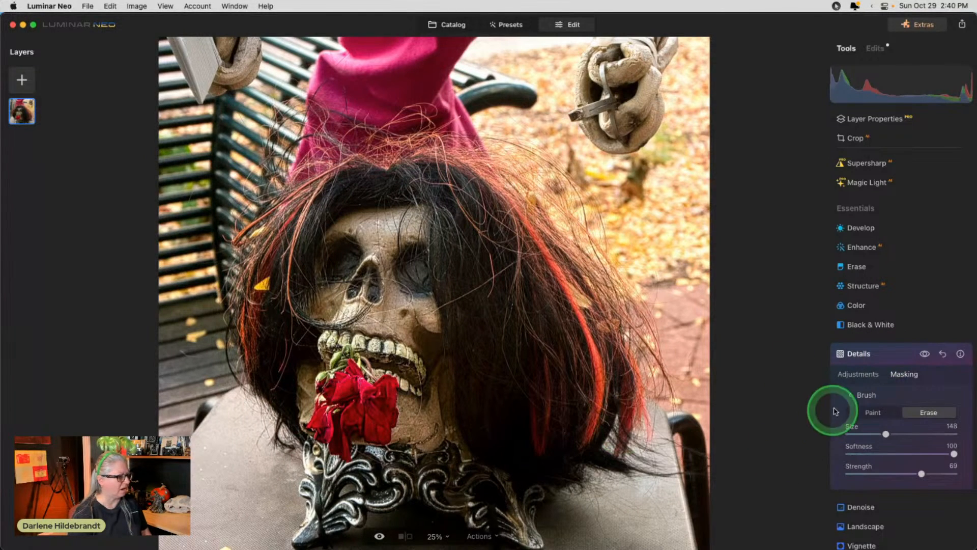
left_click(858, 373)
left_click(886, 351)
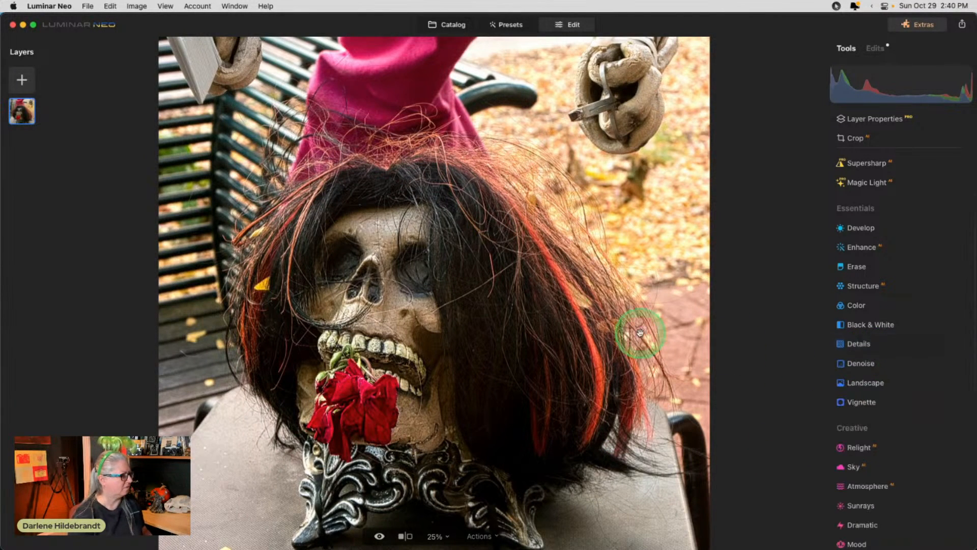
Darken the photo in Develop by setting Exposure to -1.90, Highlights to -100 and Whites to -100.
double_click(569, 317)
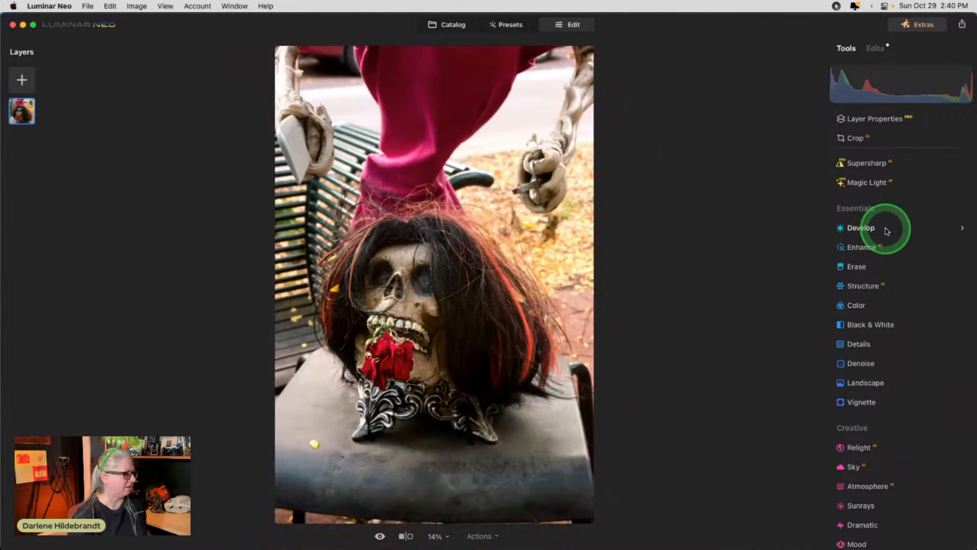
left_click(886, 231)
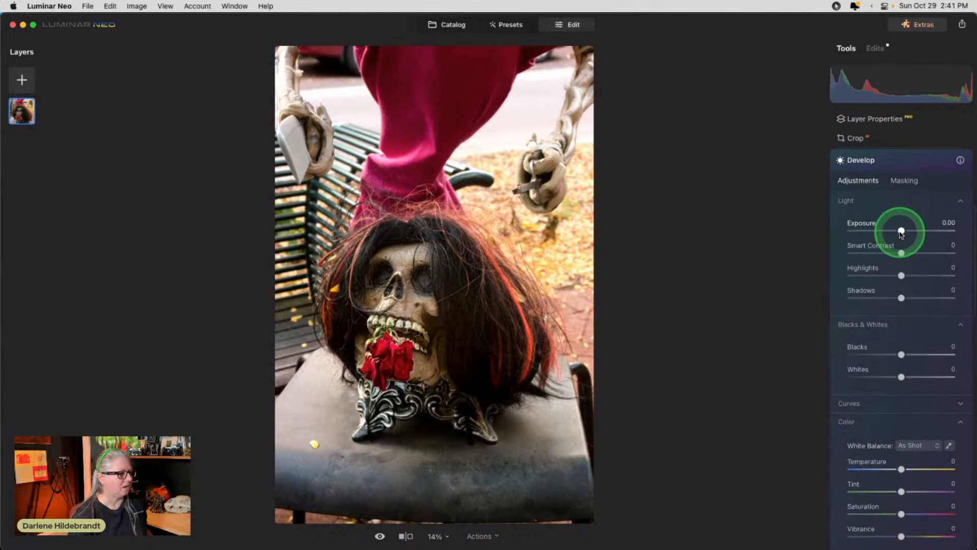
left_click_drag(893, 232, 881, 230)
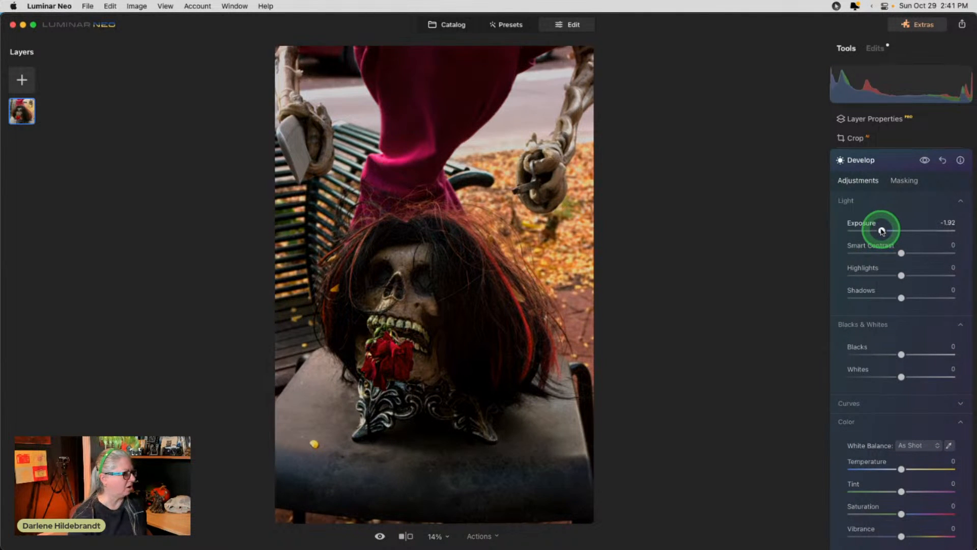
left_click_drag(901, 275, 778, 267)
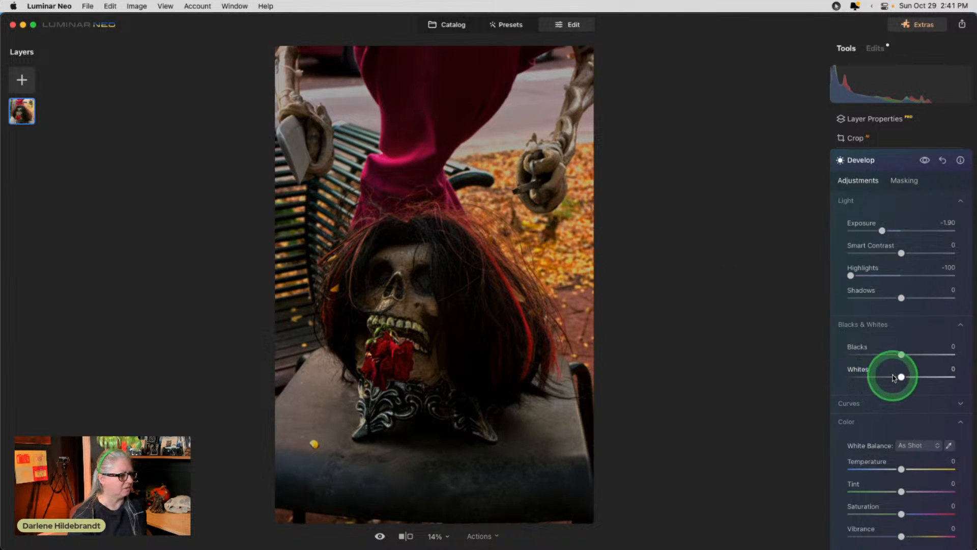
left_click_drag(901, 377, 783, 371)
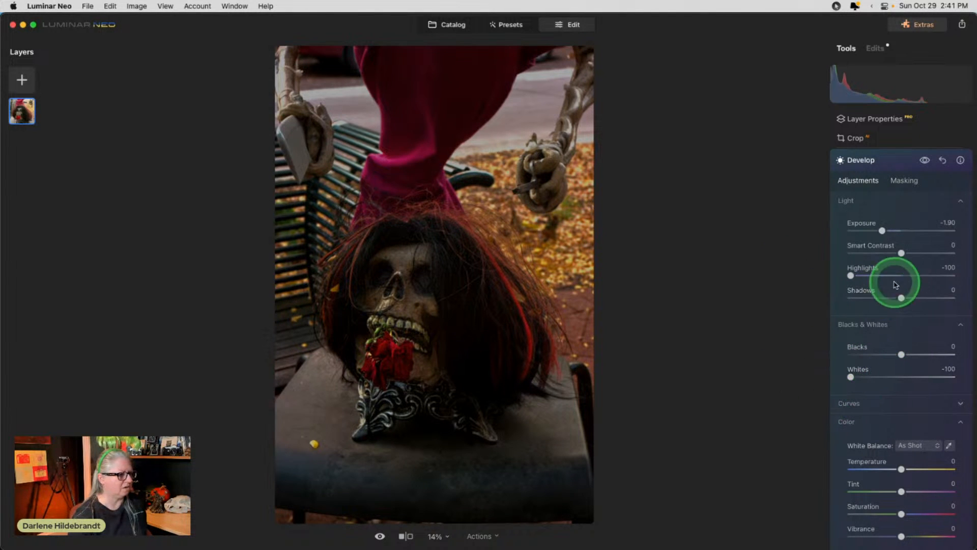
Set Smart Contrast to -12, Tint to -8 and Blacks to -30 in Develop, and readjust the Exposure.
mouse_move(901, 254)
left_mouse_down()
mouse_move(879, 252)
mouse_move(900, 255)
left_mouse_up()
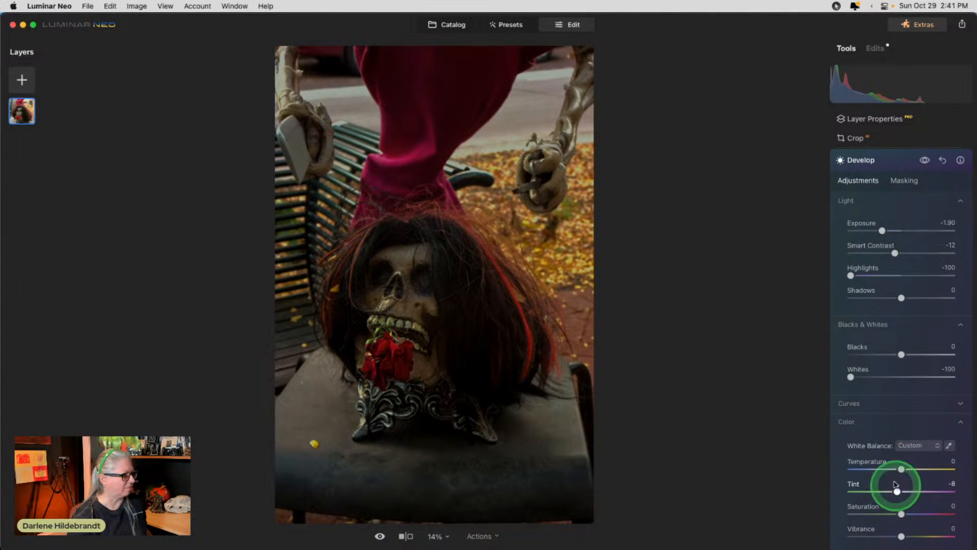
left_click_drag(882, 230, 875, 231)
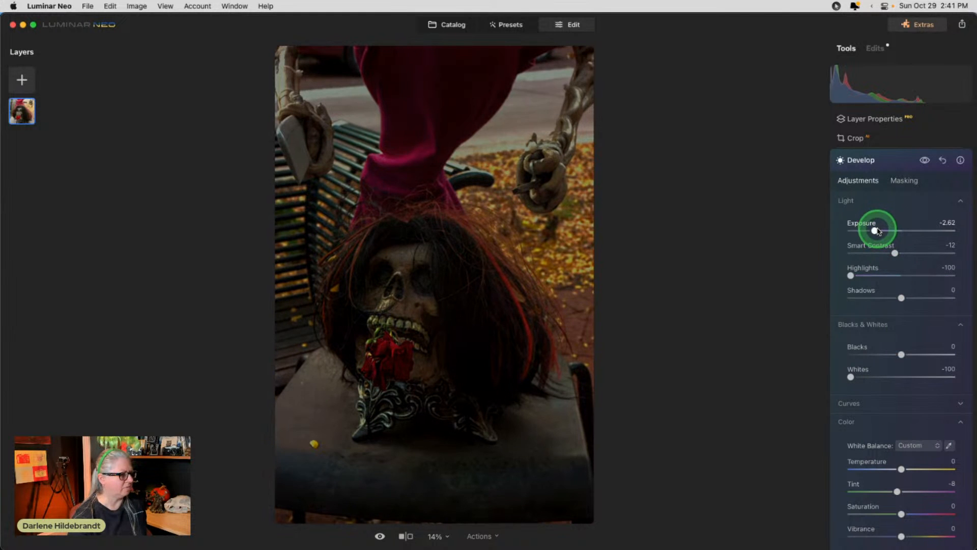
mouse_move(901, 353)
left_mouse_down()
mouse_move(827, 353)
mouse_move(886, 355)
left_mouse_up()
mouse_move(875, 230)
left_mouse_down()
mouse_move(850, 225)
mouse_move(890, 228)
left_mouse_up()
Pull the midtones of the Develop RGB curve down and set Exposure to -2.26.
left_click(854, 402)
left_click_drag(854, 405, 909, 404)
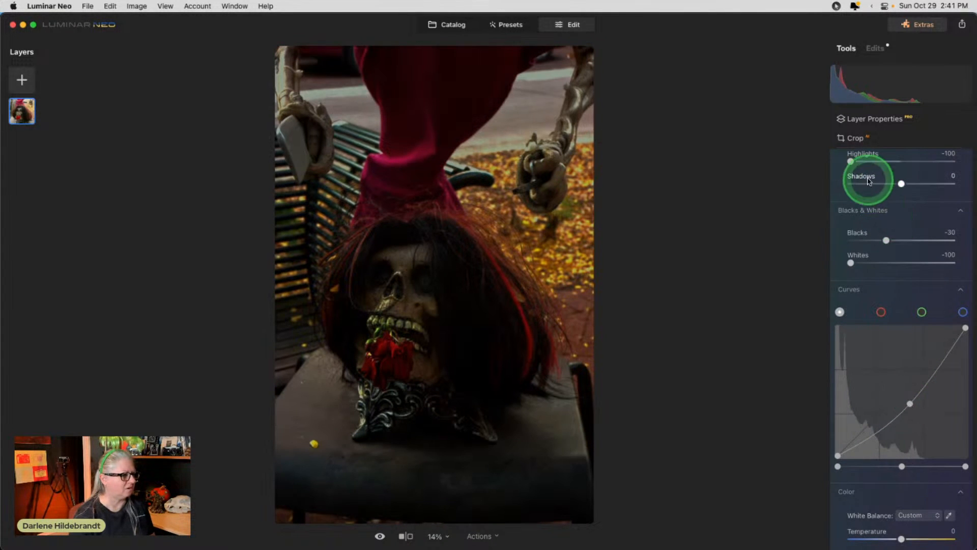
scroll(865, 184, "up", 2)
scroll(864, 185, "up", 1)
left_click_drag(890, 176, 878, 176)
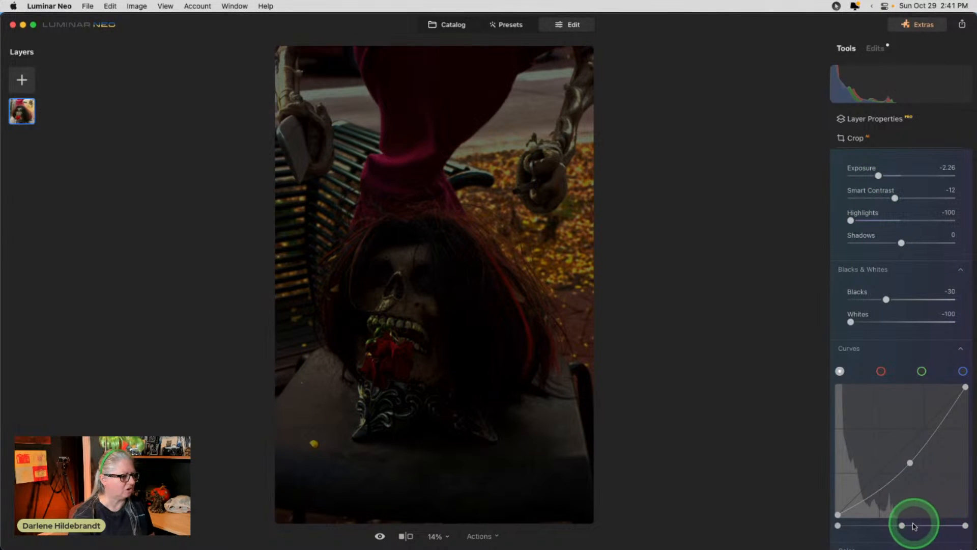
Set Whites to -46, deepen the curve's midtones, and pull its white point inward to restore some highlights.
left_click_drag(903, 525, 936, 527)
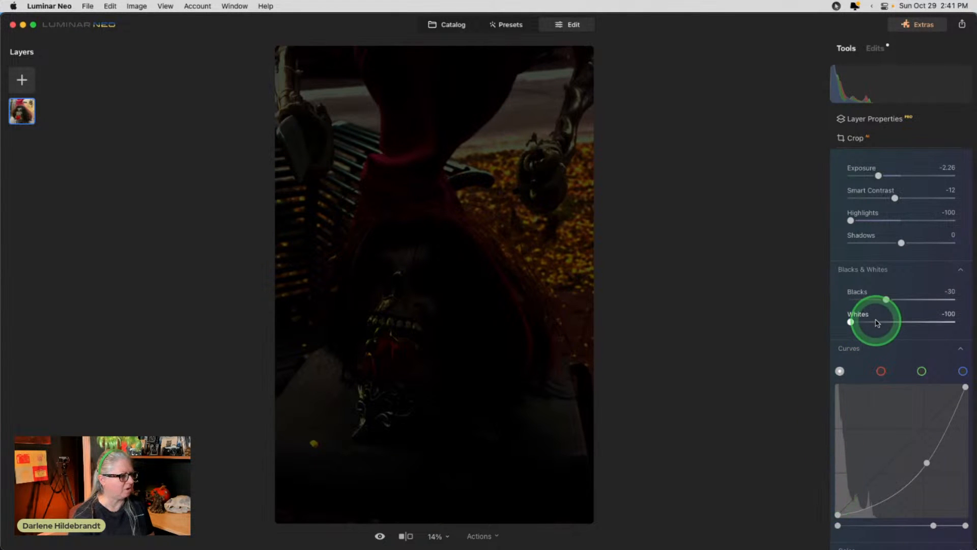
left_click_drag(965, 386, 952, 386)
mouse_move(927, 463)
left_mouse_down()
mouse_move(912, 457)
mouse_move(919, 464)
left_mouse_up()
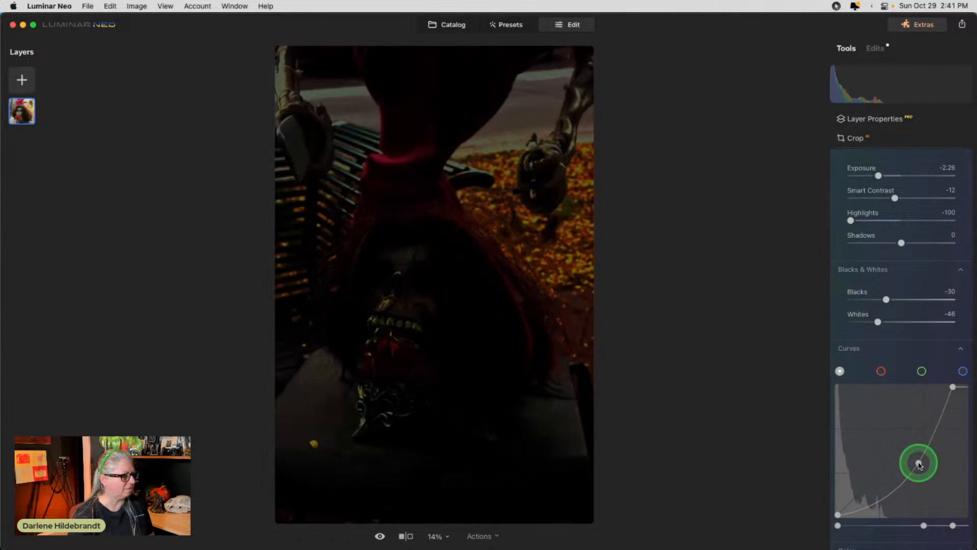
Mask the Develop adjustments with the AI Human mask and invert it so the darkening applies to the background.
scroll(856, 308, "up", 4)
left_click(904, 233)
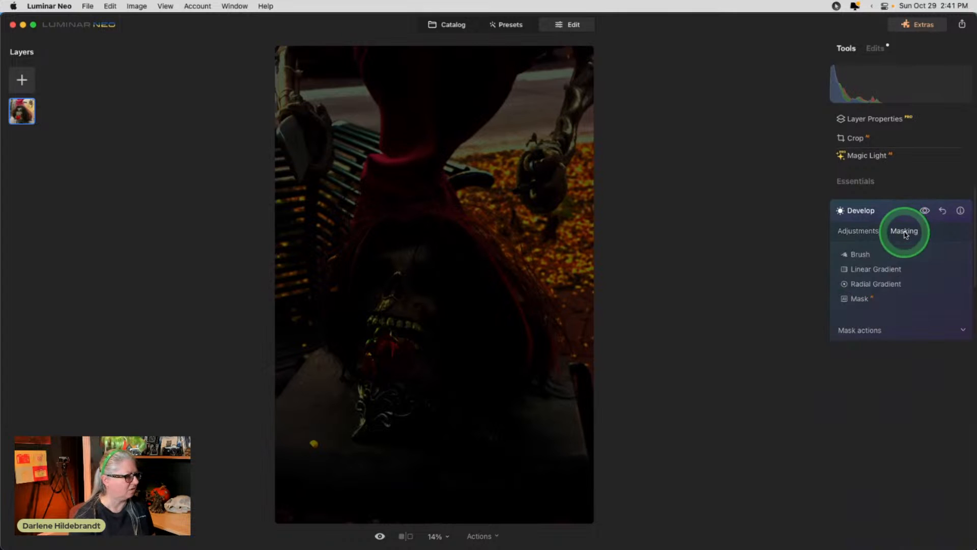
left_click(860, 253)
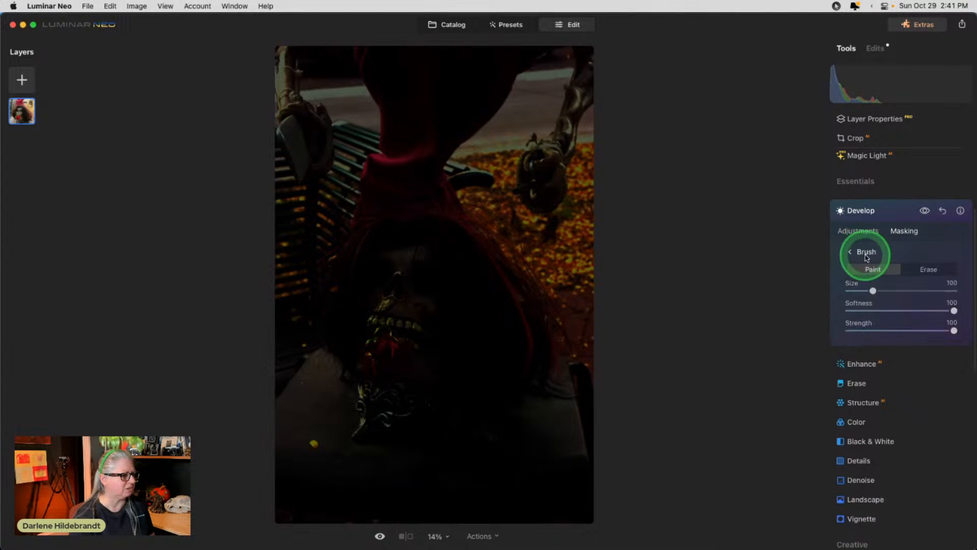
left_click(865, 253)
left_click(857, 301)
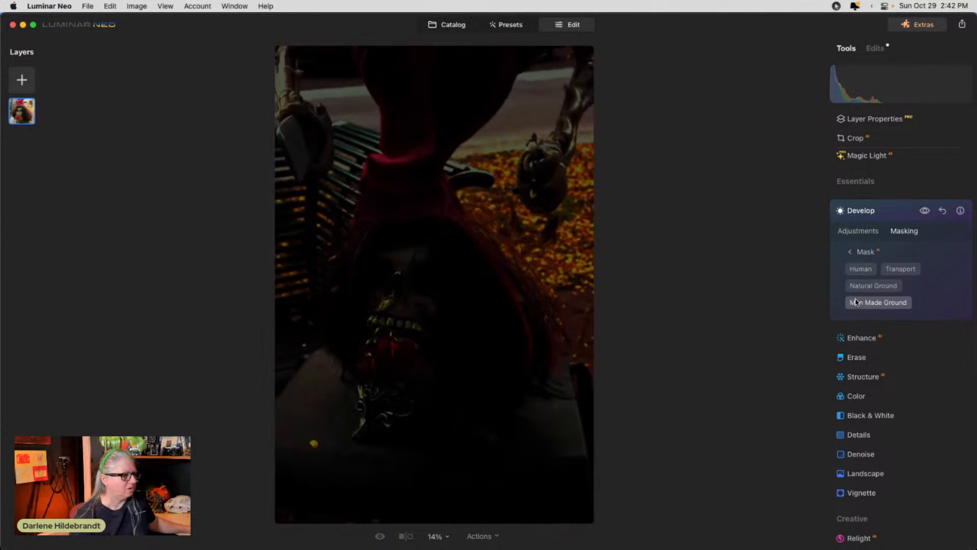
left_click(861, 271)
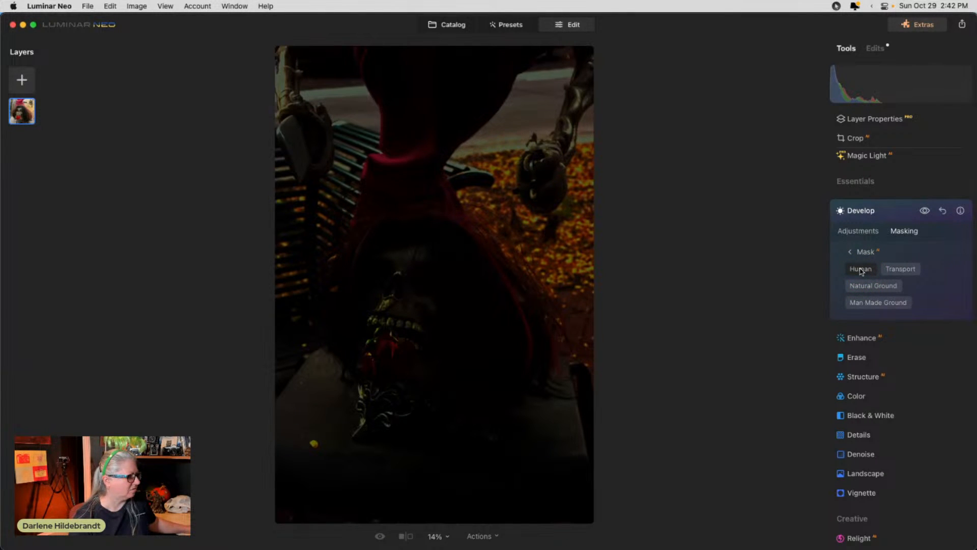
left_click(791, 268)
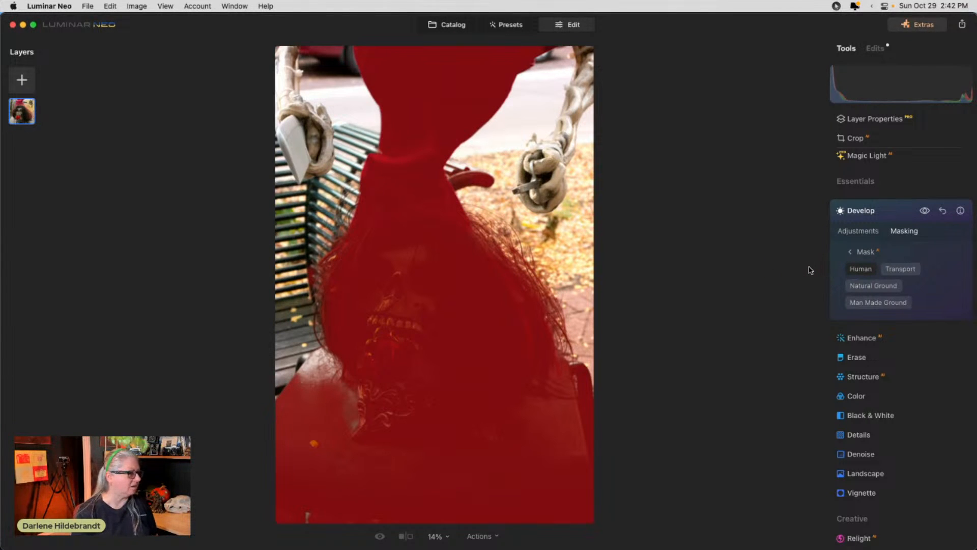
left_click(863, 253)
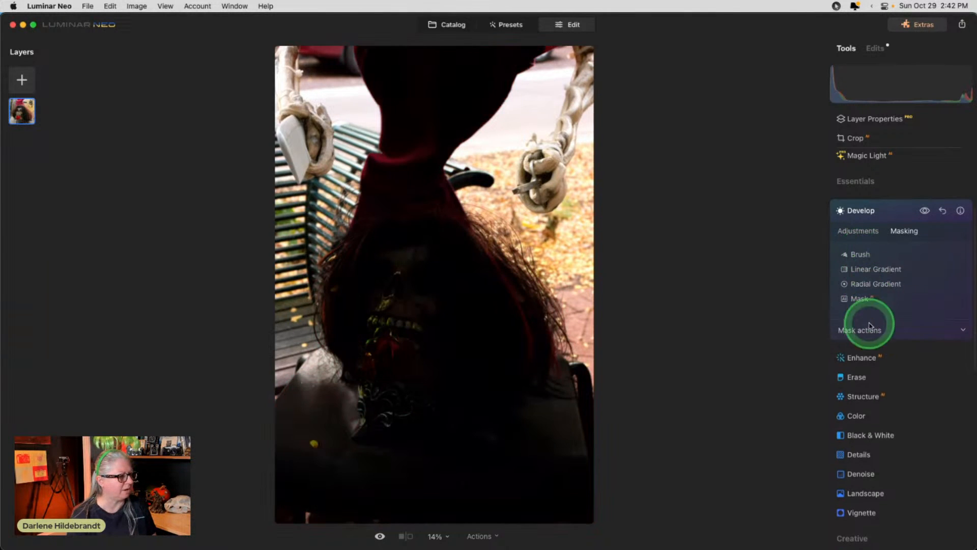
left_click(866, 331)
left_click(930, 350)
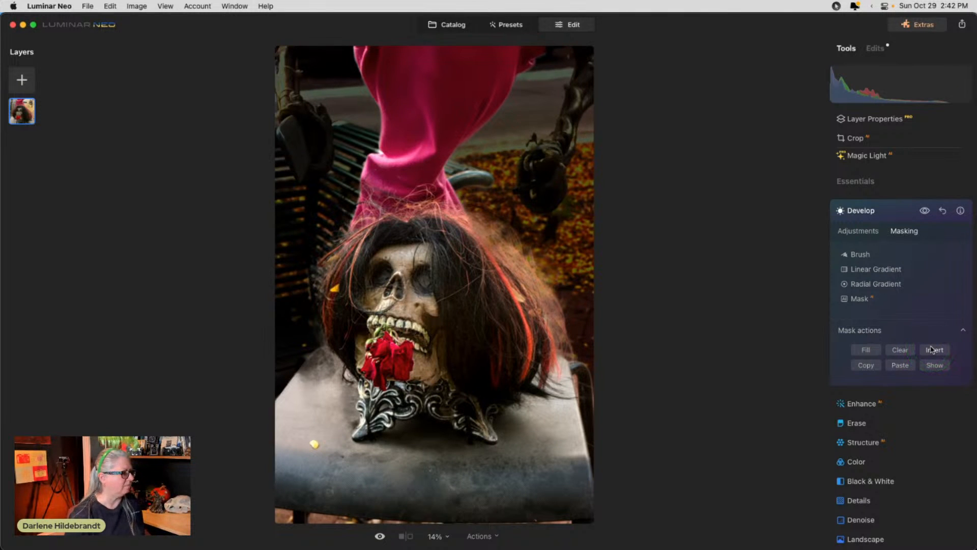
Erase the Develop mask over both skeleton arms and hands with a brush of size 52 and softness 42.
left_click(855, 255)
left_click(926, 271)
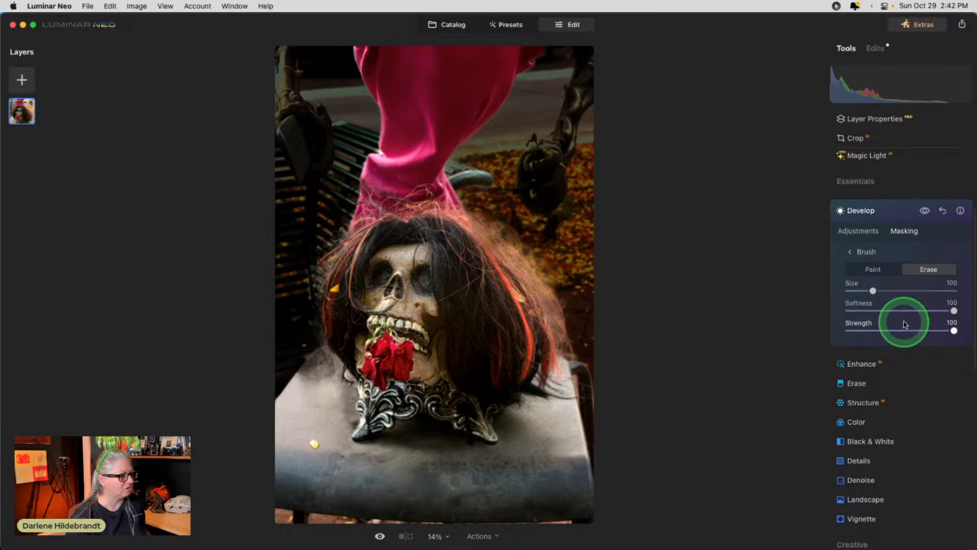
left_click(892, 310)
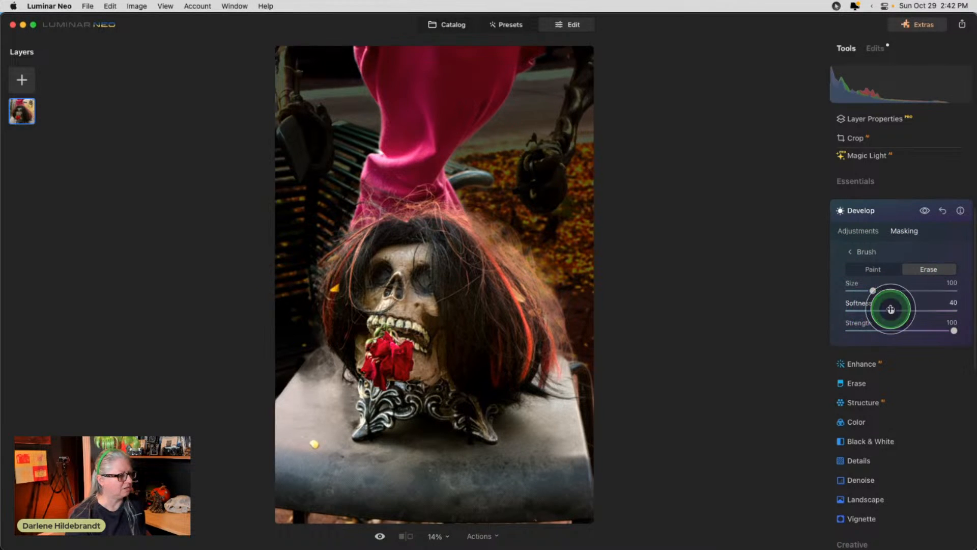
left_click_drag(872, 291, 860, 290)
mouse_move(305, 148)
left_mouse_down()
mouse_move(286, 97)
mouse_move(302, 130)
mouse_move(309, 134)
mouse_move(301, 108)
mouse_move(316, 133)
mouse_move(313, 160)
mouse_move(300, 161)
mouse_move(283, 45)
left_mouse_up()
left_click_drag(554, 172, 545, 158)
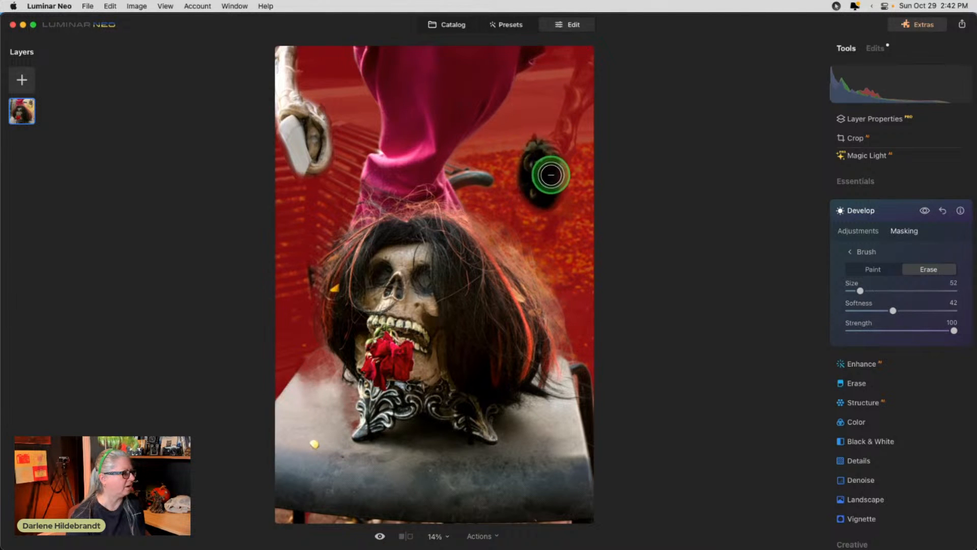
left_click_drag(549, 179, 585, 54)
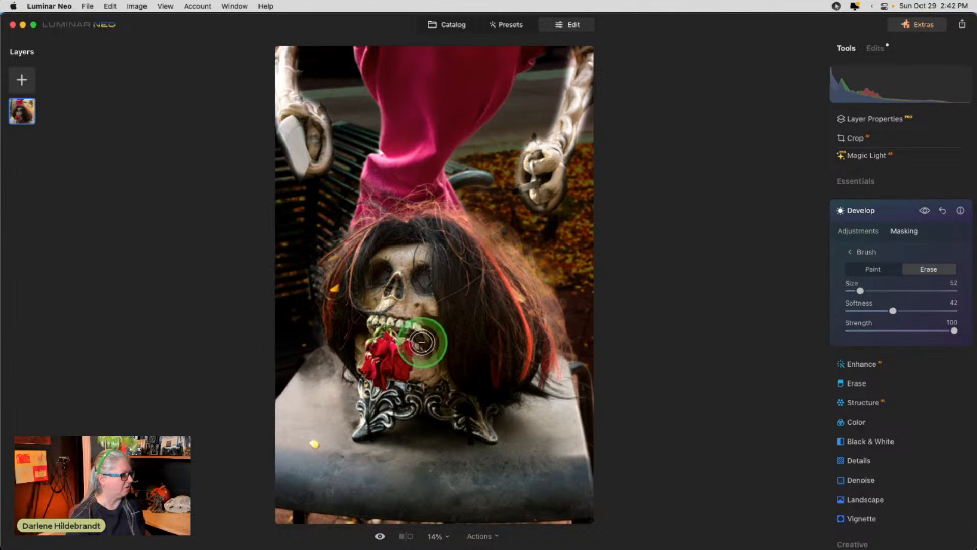
Erase the Develop mask near the outer hair edge at strength 65, and paint it back along the background beside the hair.
left_click(917, 330)
left_click_drag(509, 229, 522, 241)
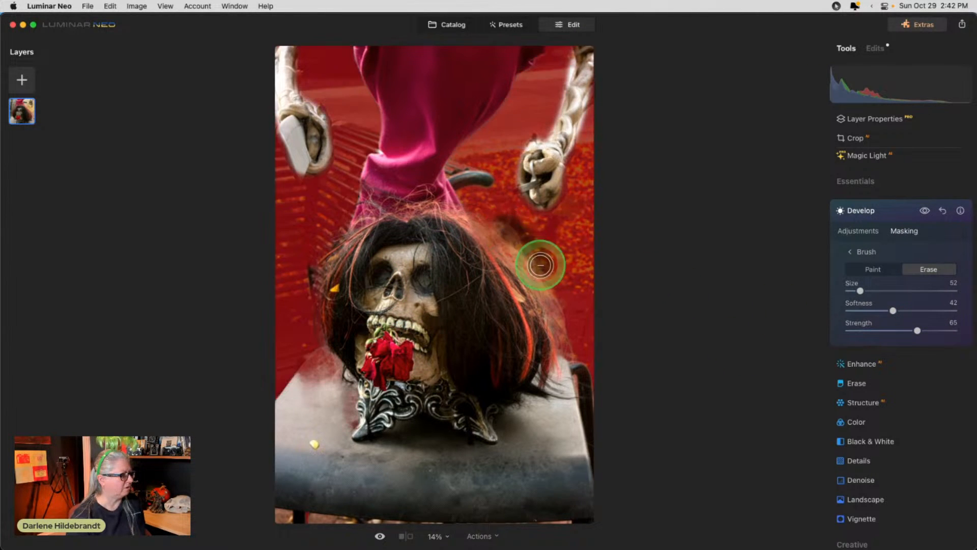
left_click(871, 268)
mouse_move(488, 211)
left_mouse_down()
mouse_move(518, 231)
mouse_move(561, 293)
mouse_move(499, 220)
mouse_move(565, 296)
mouse_move(589, 385)
left_mouse_up()
Paint the Develop mask over the tabletop in front of and beside the skull with brush size 100 and strength 80.
left_click_drag(918, 331, 933, 331)
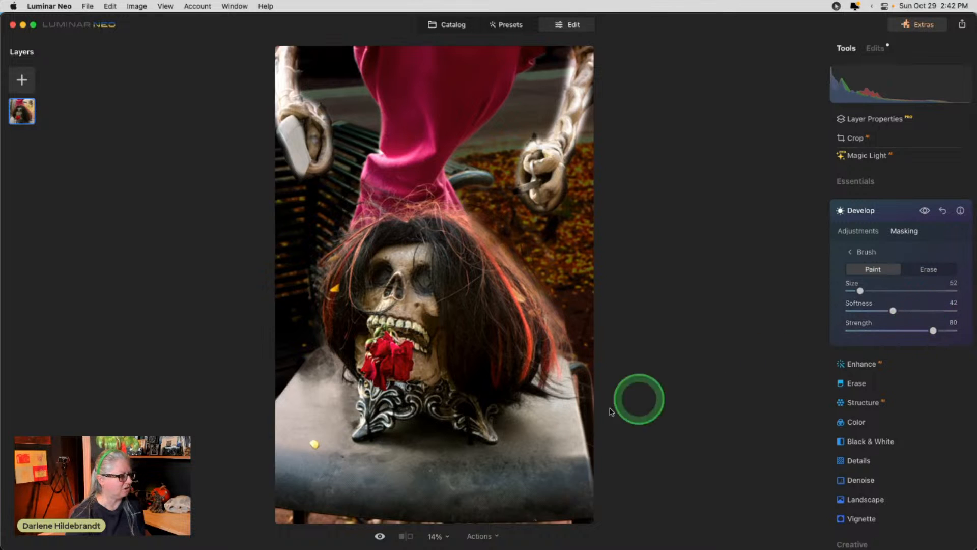
key("bracketright")
key("bracketright")
key("bracketright")
key("bracketright")
key("bracketright")
mouse_move(530, 496)
left_mouse_down()
mouse_move(234, 502)
mouse_move(469, 519)
mouse_move(291, 468)
mouse_move(336, 445)
mouse_move(328, 399)
mouse_move(339, 399)
mouse_move(315, 389)
mouse_move(283, 436)
mouse_move(282, 393)
mouse_move(361, 472)
mouse_move(410, 449)
mouse_move(510, 466)
mouse_move(530, 455)
mouse_move(524, 420)
mouse_move(547, 420)
mouse_move(580, 454)
mouse_move(580, 379)
mouse_move(546, 383)
mouse_move(563, 363)
mouse_move(578, 382)
mouse_move(579, 507)
mouse_move(390, 484)
mouse_move(279, 491)
left_mouse_up()
mouse_move(308, 415)
left_mouse_down()
mouse_move(330, 417)
mouse_move(343, 392)
mouse_move(327, 373)
mouse_move(331, 363)
mouse_move(302, 354)
mouse_move(293, 459)
mouse_move(264, 439)
left_mouse_up()
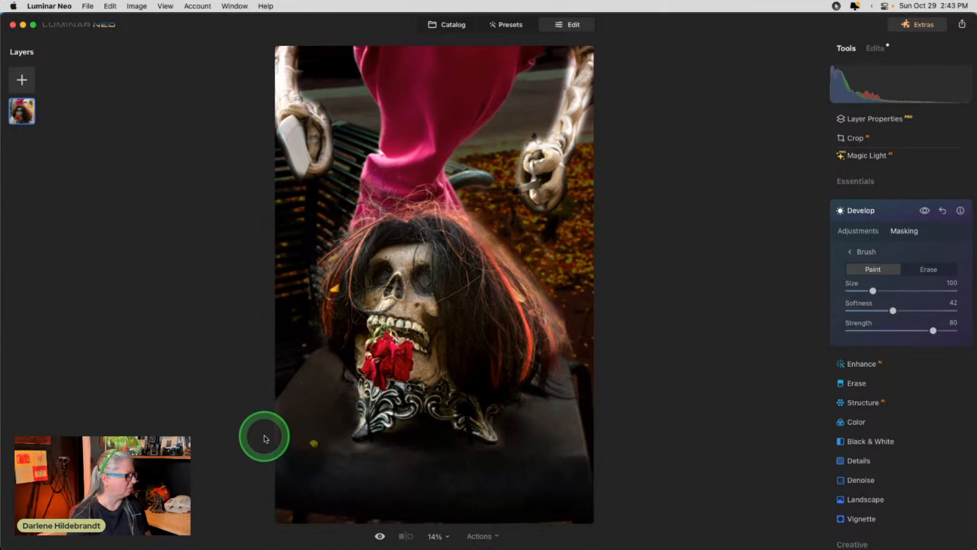
Paint the Develop mask over the bright tabletop directly around the ornate stand and below the hair.
key("super+equal")
scroll(511, 335, "down", 5)
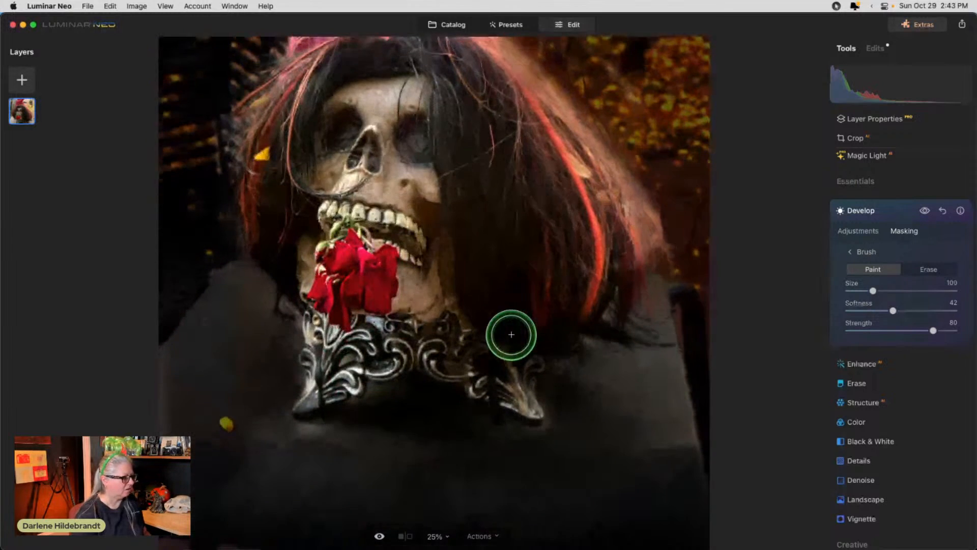
mouse_move(297, 449)
left_mouse_down()
mouse_move(305, 436)
mouse_move(185, 429)
mouse_move(365, 469)
mouse_move(399, 414)
mouse_move(687, 484)
mouse_move(356, 486)
mouse_move(494, 476)
mouse_move(255, 469)
mouse_move(234, 529)
mouse_move(691, 517)
mouse_move(595, 447)
mouse_move(526, 447)
mouse_move(573, 395)
mouse_move(613, 407)
mouse_move(692, 369)
mouse_move(717, 389)
mouse_move(697, 388)
left_mouse_up()
left_click_drag(564, 385, 600, 433)
Reduce the mask brush to size 28 and darken the small table areas along the underside of the ornate stand.
key("[")
key("[")
key("[")
key("[")
key("[")
key("[")
left_click_drag(391, 393, 383, 405)
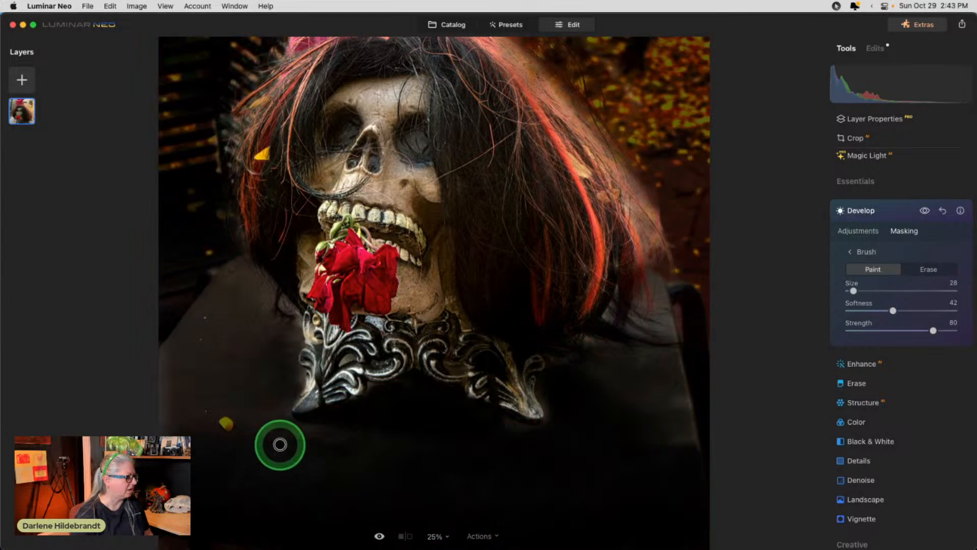
Paint the Develop mask over the remaining tabletop edges with the brush enlarged to size 172, and compare the photo before and after.
mouse_move(328, 425)
left_mouse_down()
mouse_move(307, 428)
mouse_move(159, 344)
mouse_move(23, 471)
left_mouse_up()
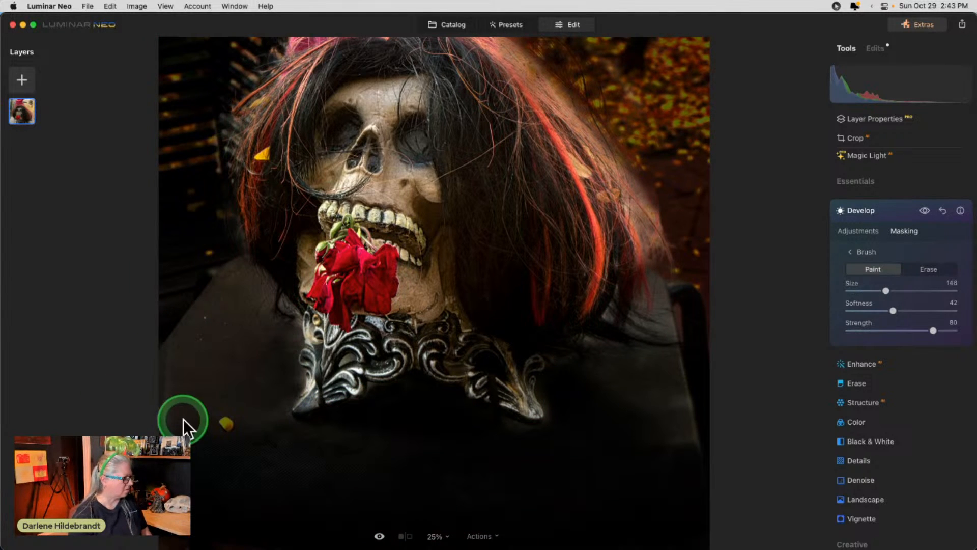
mouse_move(173, 470)
left_mouse_down()
mouse_move(222, 353)
mouse_move(212, 306)
mouse_move(164, 426)
mouse_move(163, 509)
left_mouse_up()
scroll(506, 501, "down", 2)
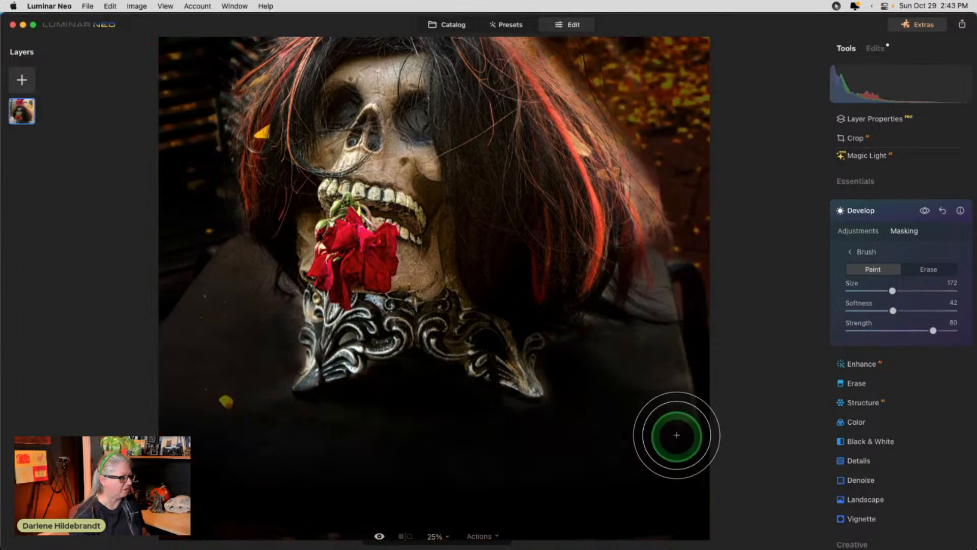
mouse_move(676, 434)
left_mouse_down()
mouse_move(604, 369)
mouse_move(755, 418)
left_mouse_up()
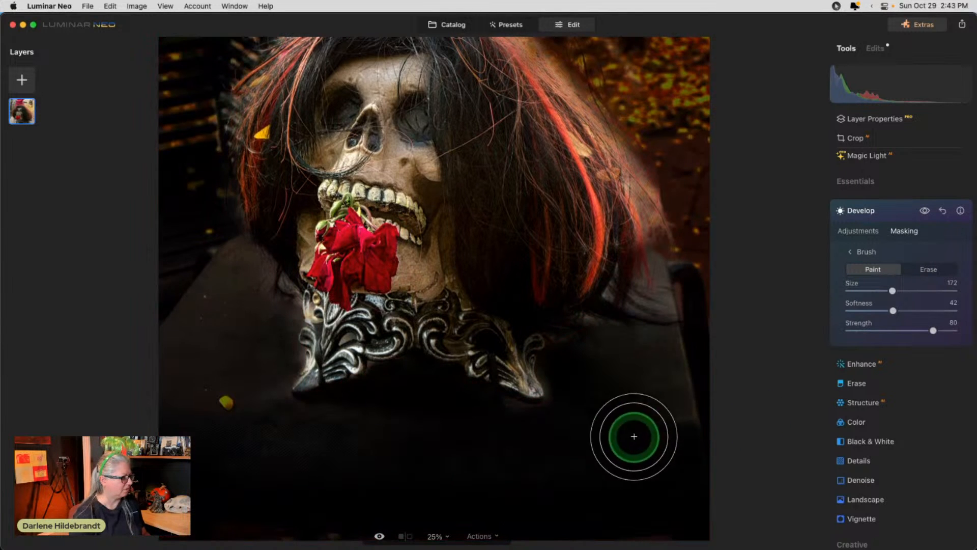
left_click(894, 211)
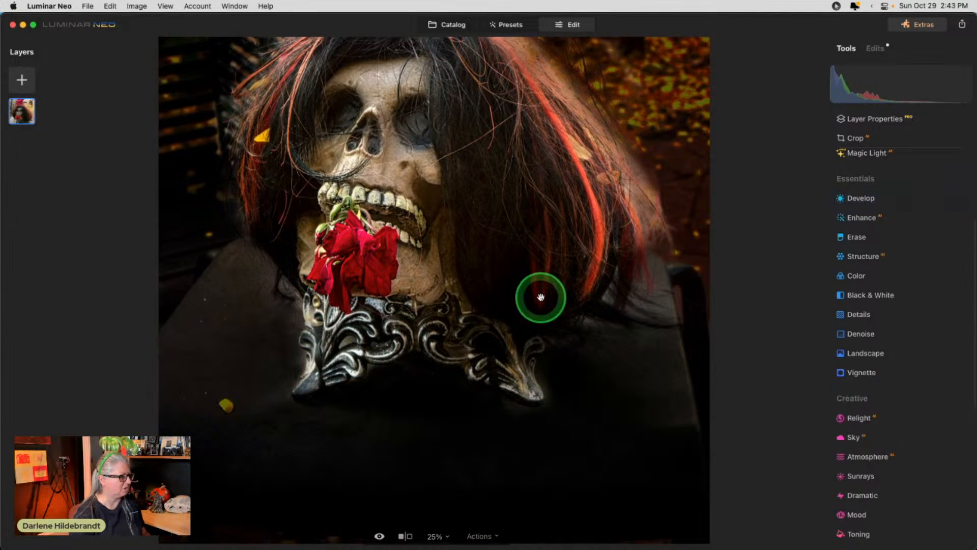
key("super+0")
scroll(881, 308, "down", 1)
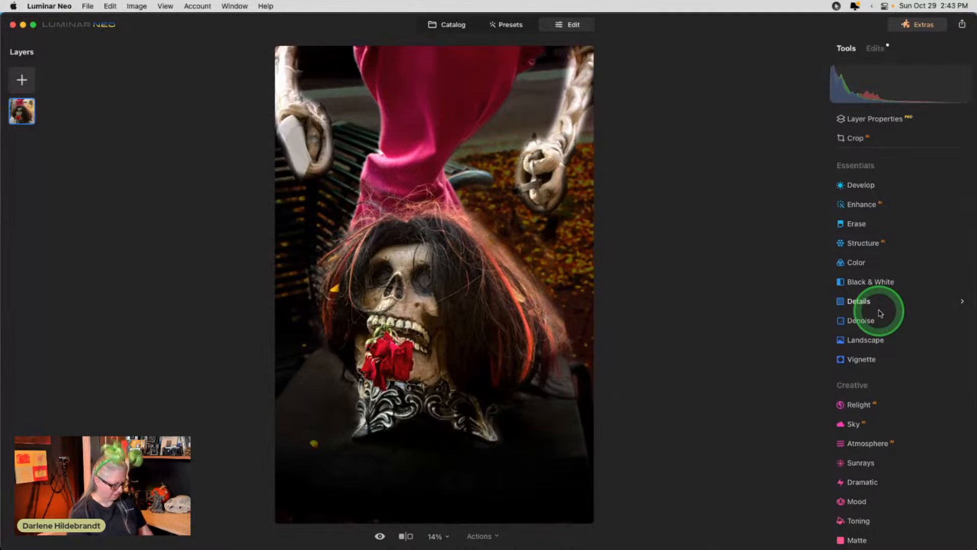
key("backslash")
key("backslash")
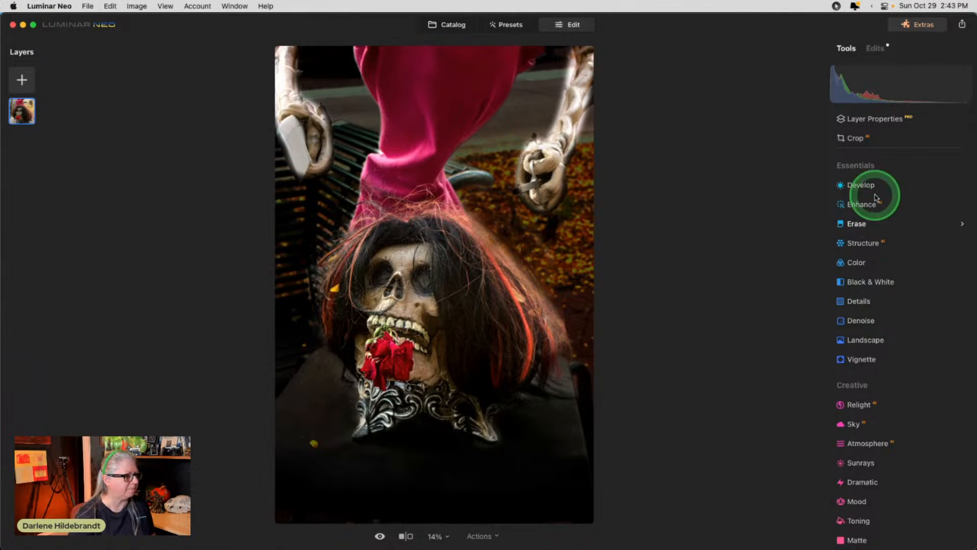
Crop the photo with the Free ratio, trimming the empty dark strip below the stand.
left_click(882, 141)
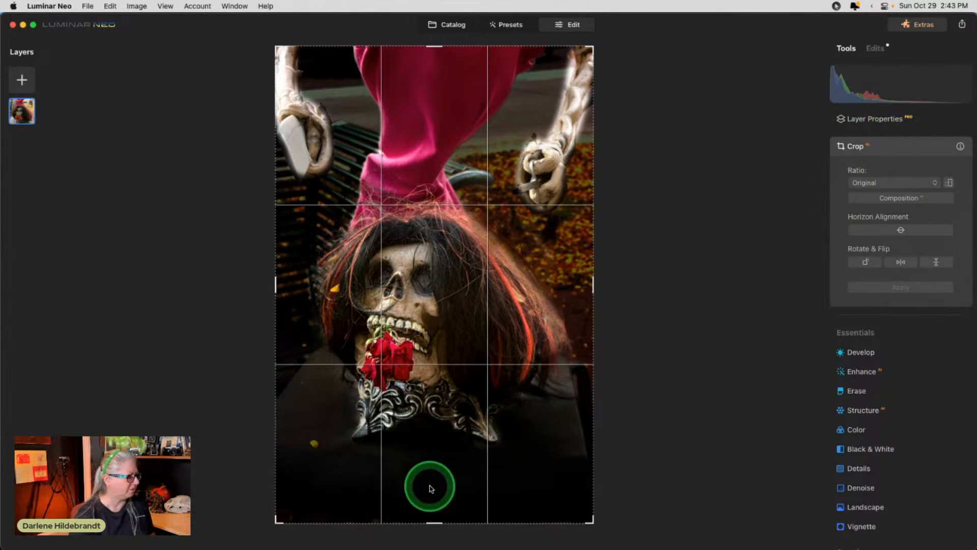
left_click(882, 183)
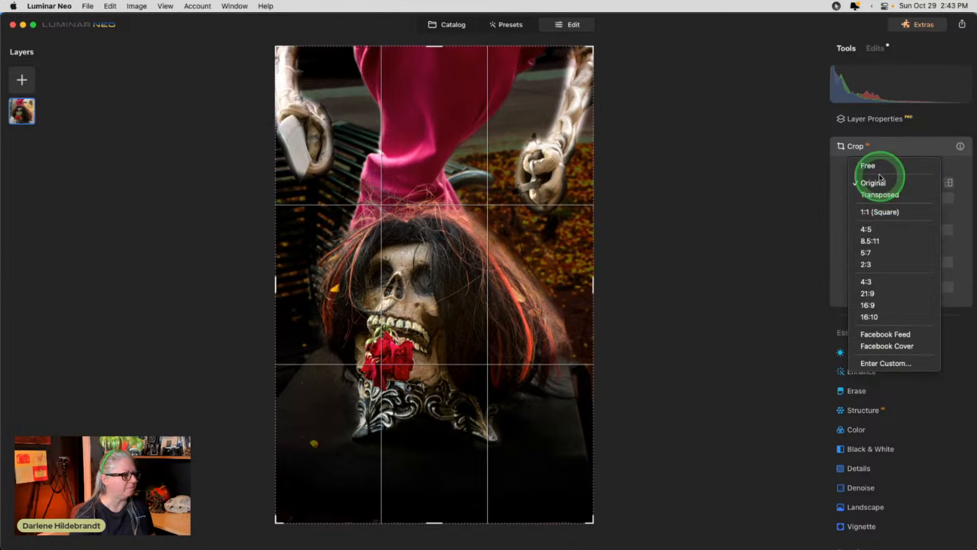
left_click(873, 166)
left_click_drag(436, 521, 436, 481)
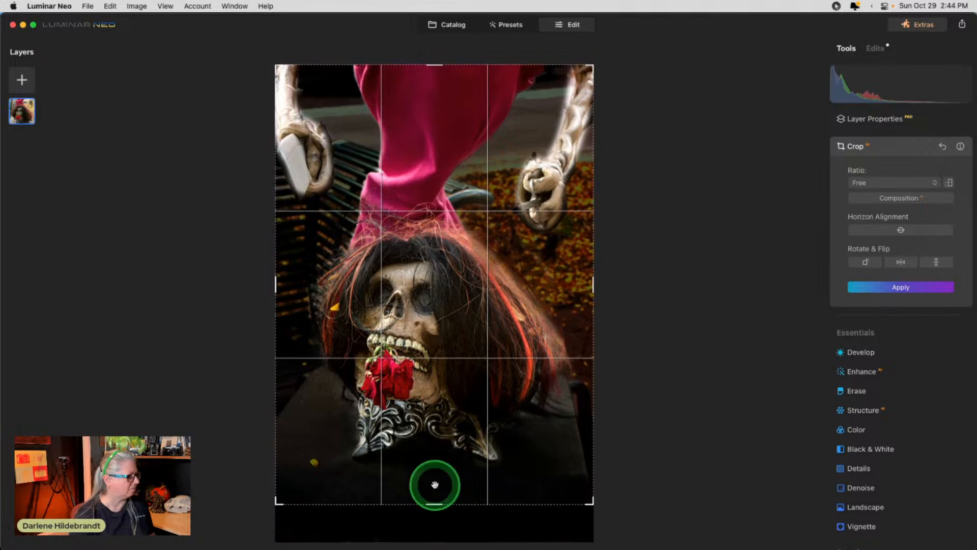
left_click(886, 149)
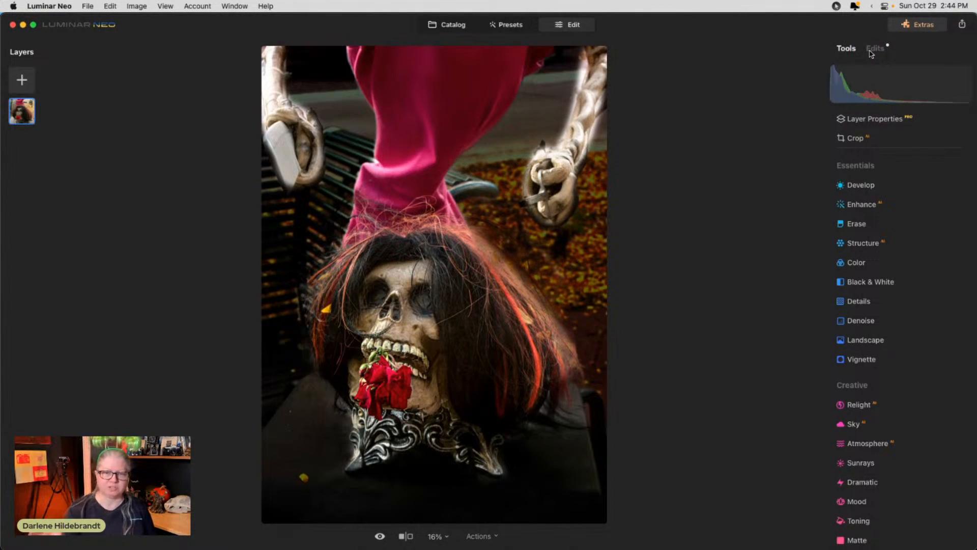
Reset the Develop edit of the photo, discarding its darkening adjustments and mask.
left_click(873, 49)
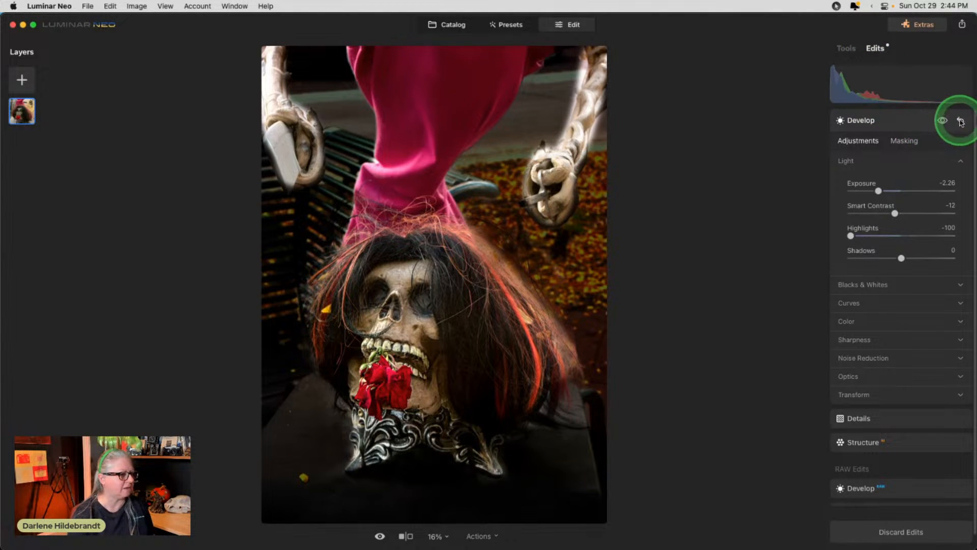
left_click(961, 122)
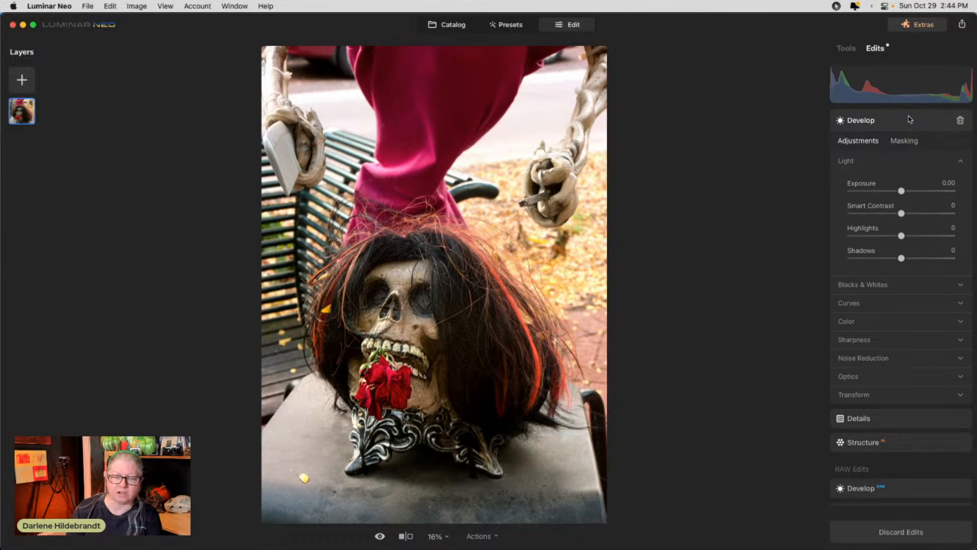
left_click(855, 59)
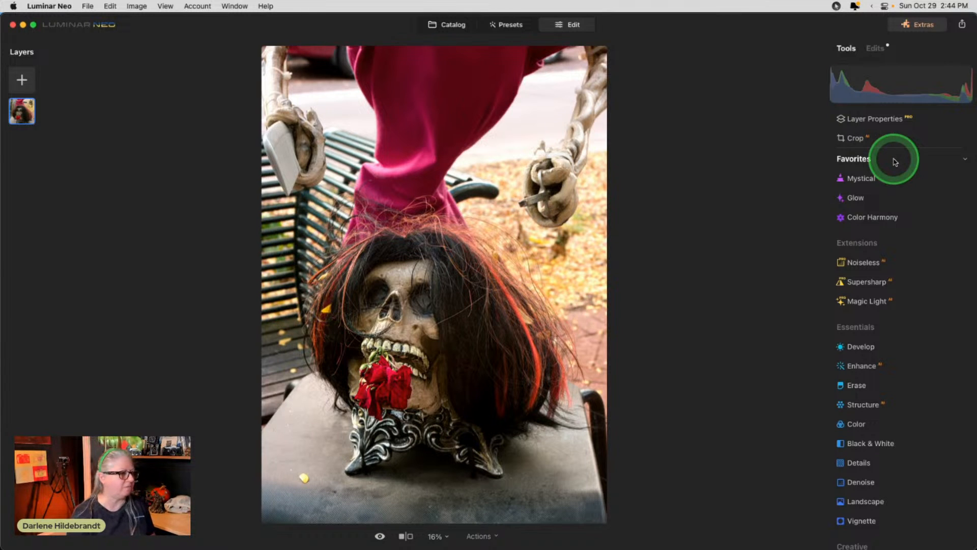
Remove the layer's background with AI Background Removal in the layer masking options, keeping the main object.
left_click(888, 120)
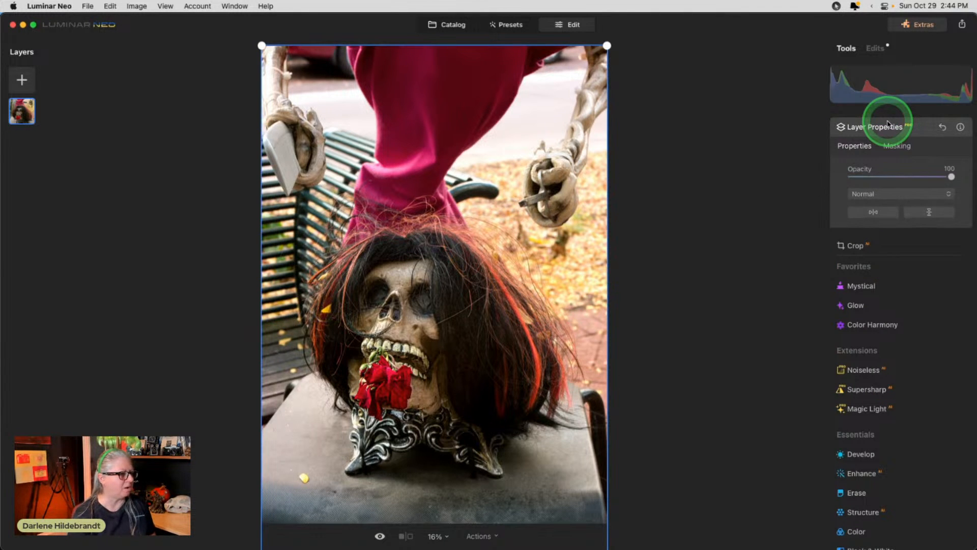
left_click(894, 146)
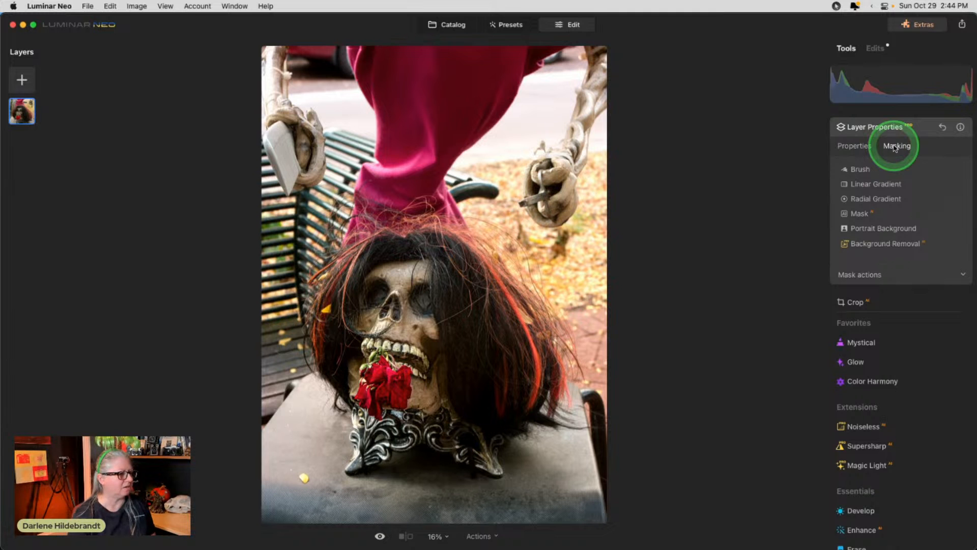
left_click(868, 244)
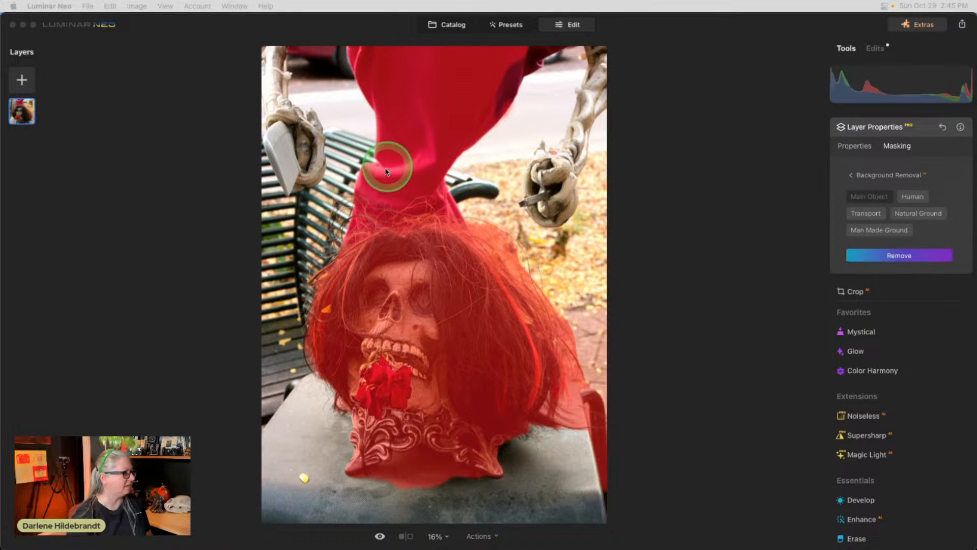
left_click(895, 255)
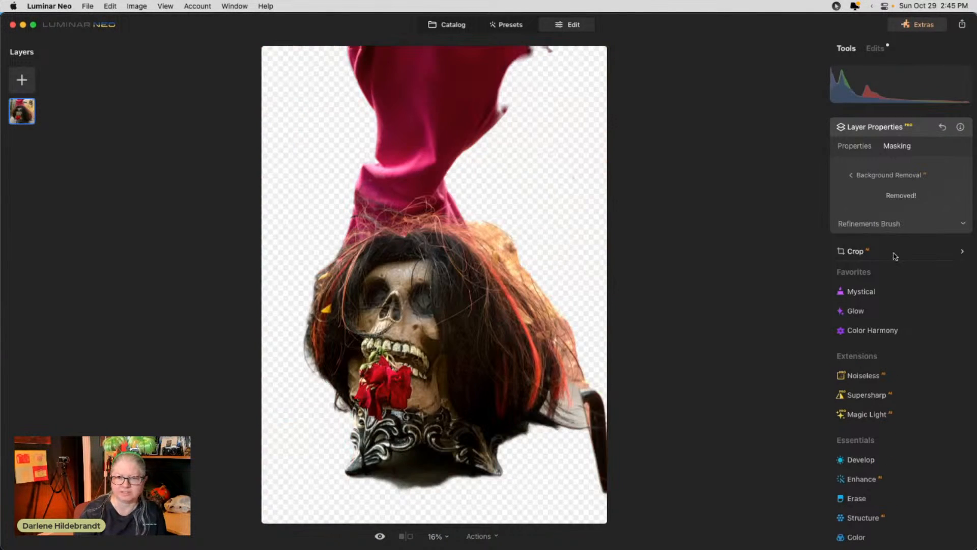
Mark the magenta cloth above the skull as background with the Refinements Brush at size 100.
left_click(876, 224)
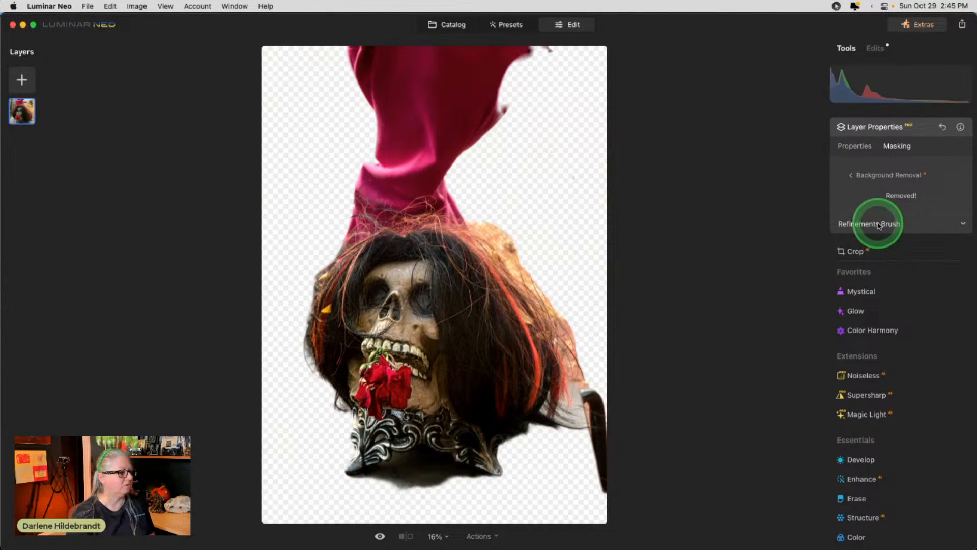
left_click(934, 244)
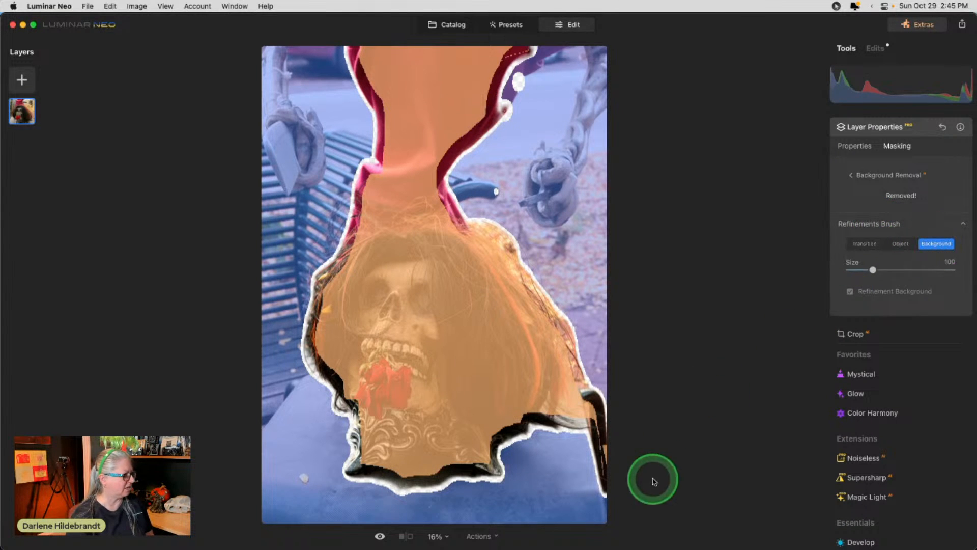
mouse_move(386, 134)
left_mouse_down()
mouse_move(388, 114)
mouse_move(338, 44)
mouse_move(513, 66)
mouse_move(436, 146)
mouse_move(322, 163)
mouse_move(406, 148)
mouse_move(338, 112)
left_mouse_up()
Enlarge the brush to size 148 and mark the chair arm, remaining cloth and surroundings along the hair as background.
key("bracketright")
key("bracketright")
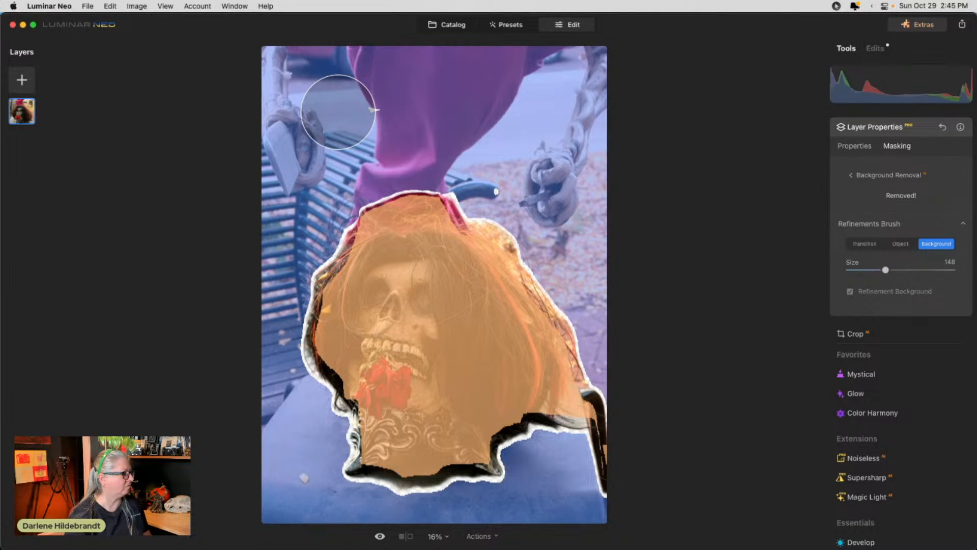
mouse_move(617, 395)
left_mouse_down()
mouse_move(642, 477)
mouse_move(605, 489)
mouse_move(616, 401)
left_mouse_up()
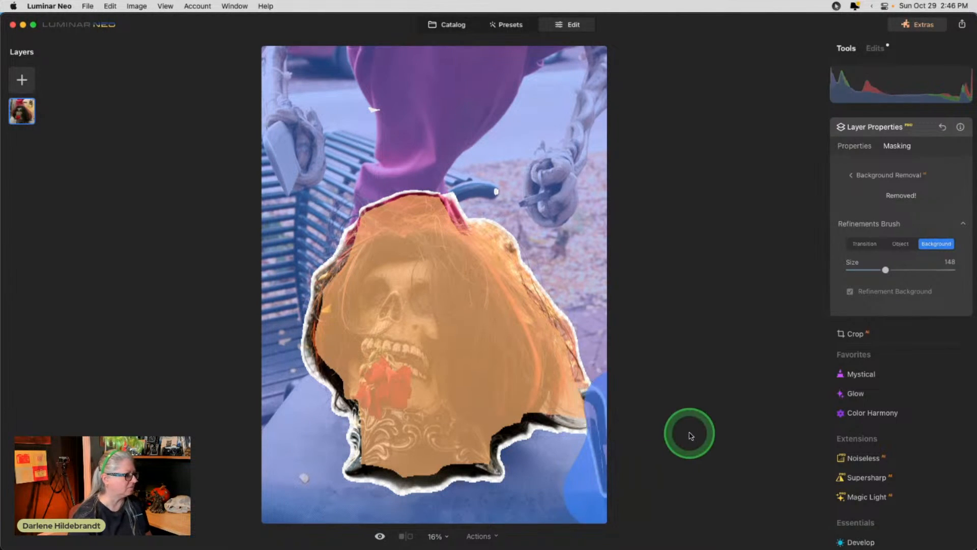
mouse_move(589, 448)
left_mouse_down()
mouse_move(617, 369)
mouse_move(612, 295)
mouse_move(597, 266)
mouse_move(607, 340)
mouse_move(592, 299)
mouse_move(467, 156)
mouse_move(488, 183)
mouse_move(374, 180)
mouse_move(320, 206)
left_mouse_up()
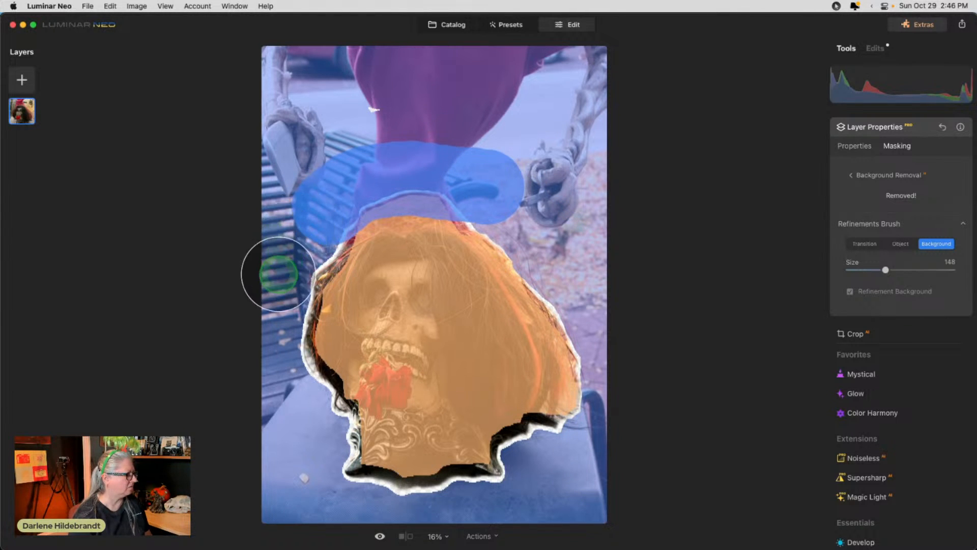
left_click_drag(263, 324, 286, 413)
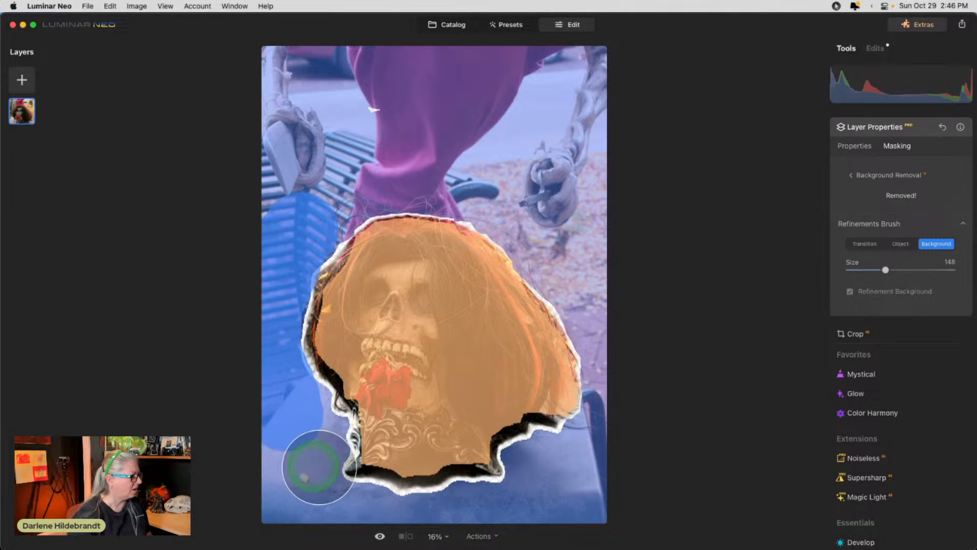
Reduce the background brush to size 52, paint out the ornate stand beneath the skull, and preview the cutout.
key("bracketleft")
key("bracketleft")
key("bracketleft")
key("bracketleft")
key("bracketleft")
key("bracketleft")
key("bracketleft")
key("bracketleft")
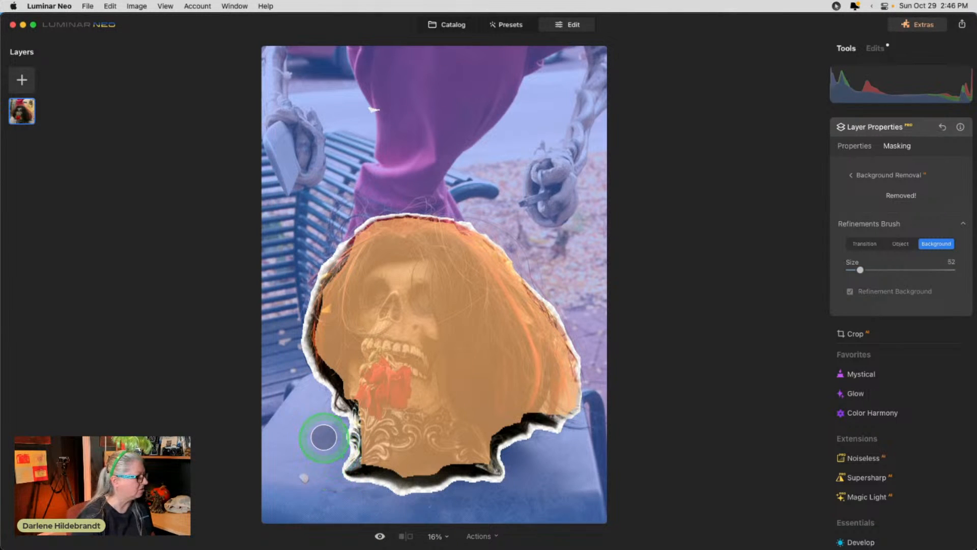
mouse_move(333, 449)
left_mouse_down()
mouse_move(388, 435)
mouse_move(362, 437)
mouse_move(348, 427)
mouse_move(355, 473)
mouse_move(508, 476)
mouse_move(449, 450)
mouse_move(440, 434)
mouse_move(392, 437)
mouse_move(379, 453)
mouse_move(451, 459)
mouse_move(342, 460)
mouse_move(379, 480)
mouse_move(463, 492)
left_mouse_up()
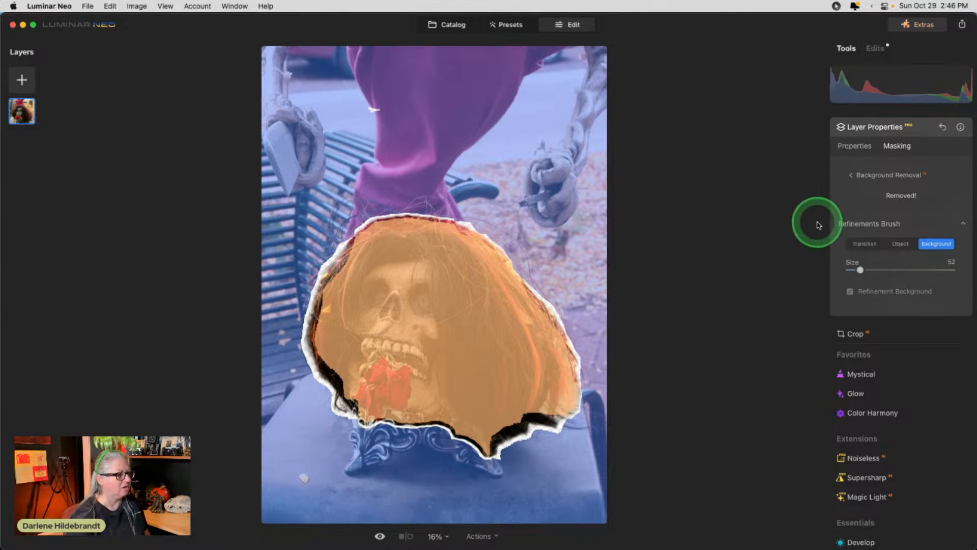
left_click(858, 224)
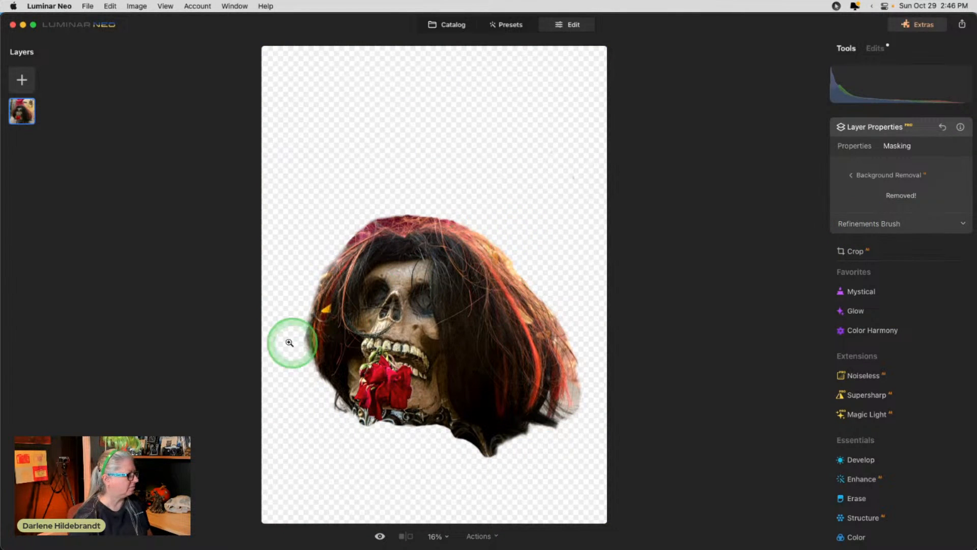
Trim the leftover fringe around the top and both sides of the hair with the background refinement brush at size 52.
left_click(865, 227)
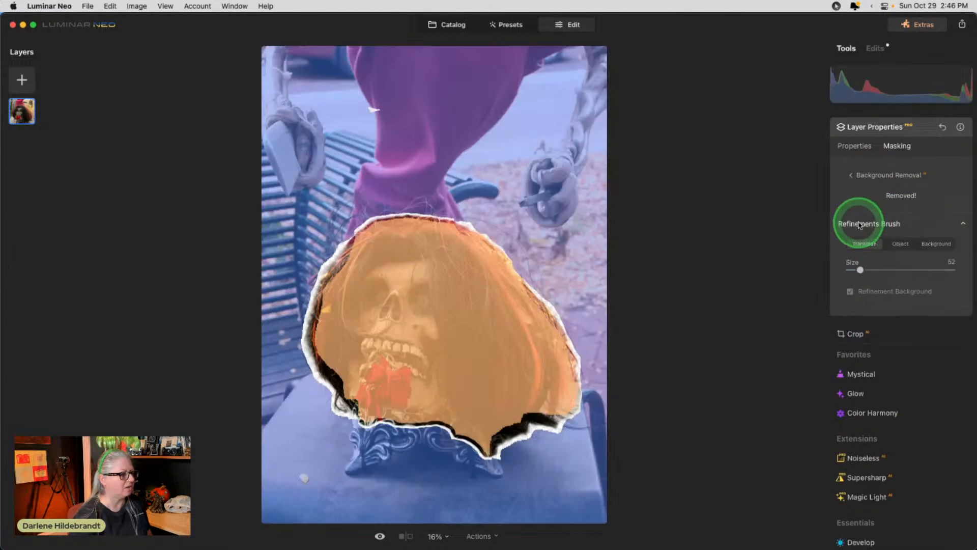
left_click(936, 243)
mouse_move(542, 237)
left_mouse_down()
mouse_move(496, 234)
mouse_move(571, 344)
mouse_move(585, 410)
mouse_move(572, 335)
mouse_move(517, 252)
mouse_move(469, 216)
mouse_move(490, 235)
mouse_move(425, 211)
mouse_move(392, 212)
mouse_move(341, 223)
mouse_move(300, 296)
mouse_move(298, 359)
mouse_move(319, 432)
left_mouse_up()
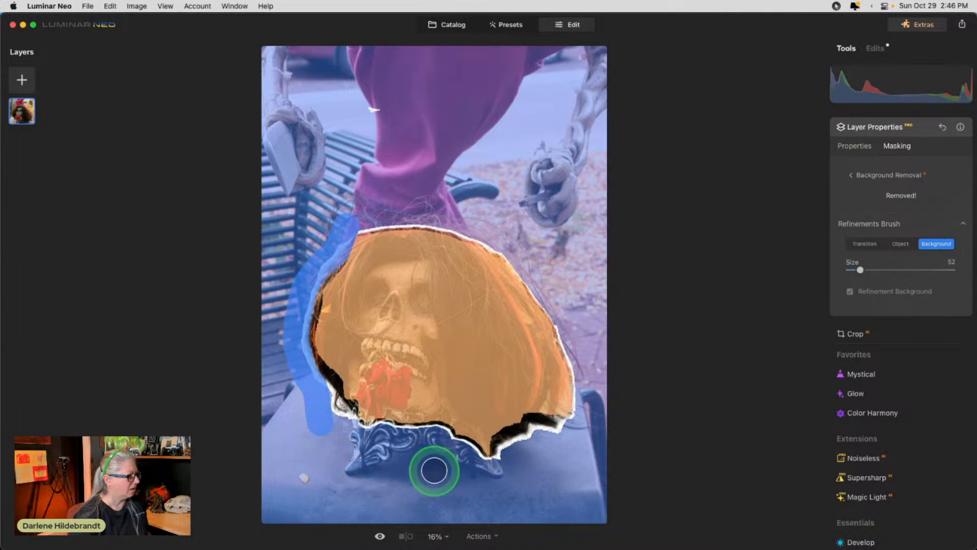
mouse_move(555, 444)
left_mouse_down()
mouse_move(545, 443)
mouse_move(571, 415)
mouse_move(572, 298)
left_mouse_up()
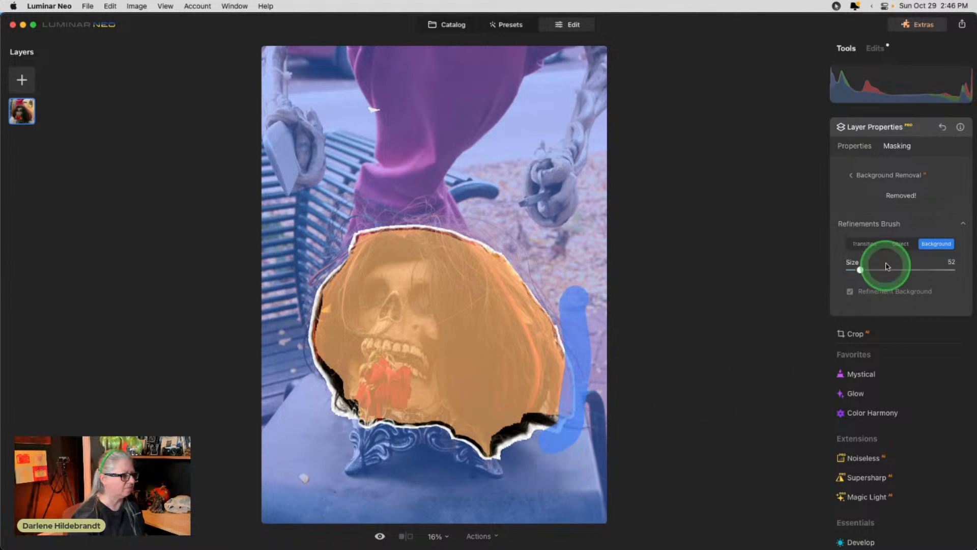
Paint a Transition edge at brush size 37 around the hair outline and along the skull's lower edge.
left_click(865, 244)
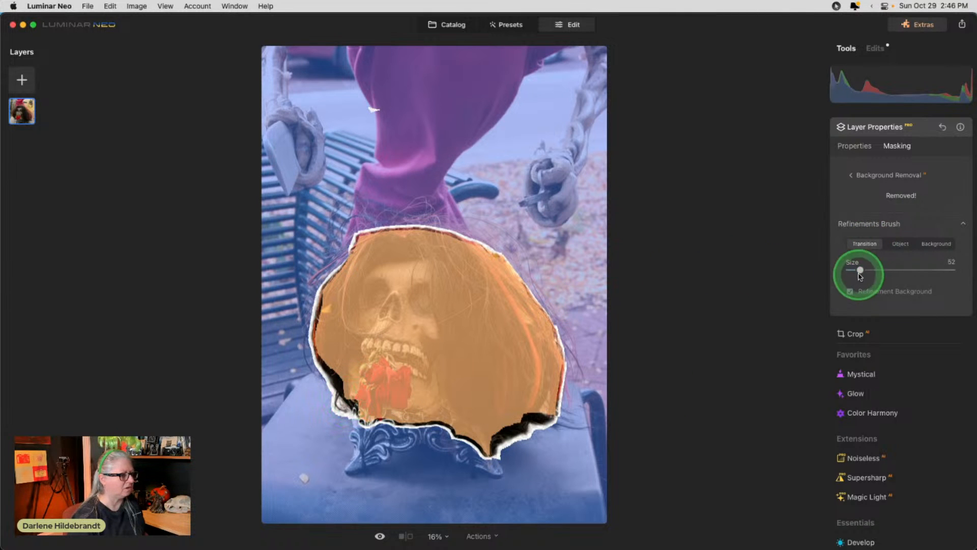
left_click_drag(859, 270, 856, 270)
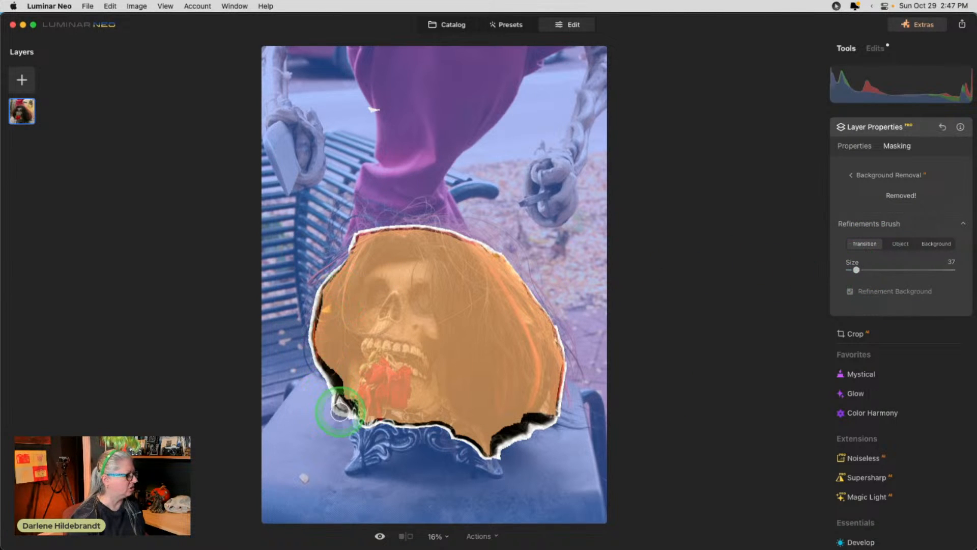
mouse_move(325, 376)
left_mouse_down()
mouse_move(319, 303)
mouse_move(331, 267)
mouse_move(363, 236)
left_mouse_up()
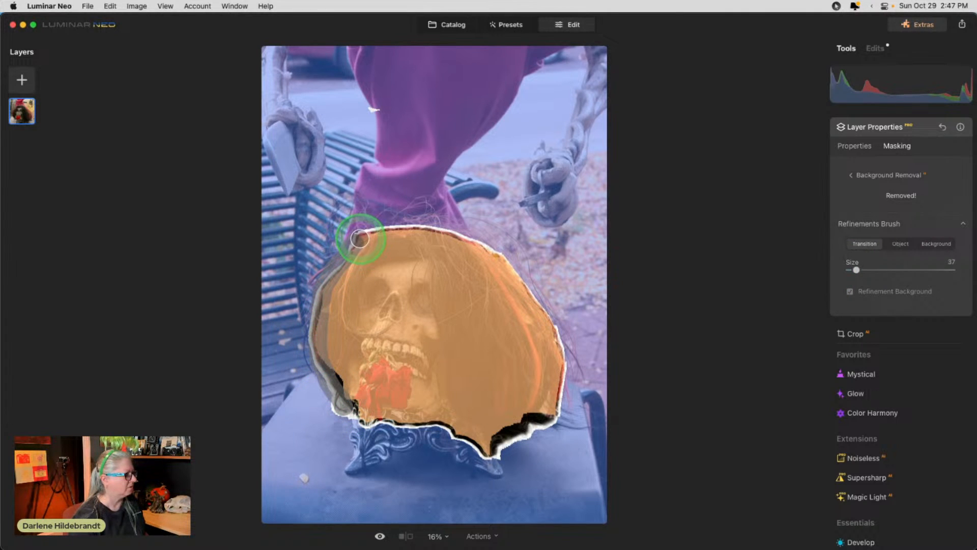
mouse_move(368, 235)
left_mouse_down()
mouse_move(397, 228)
mouse_move(468, 242)
left_mouse_up()
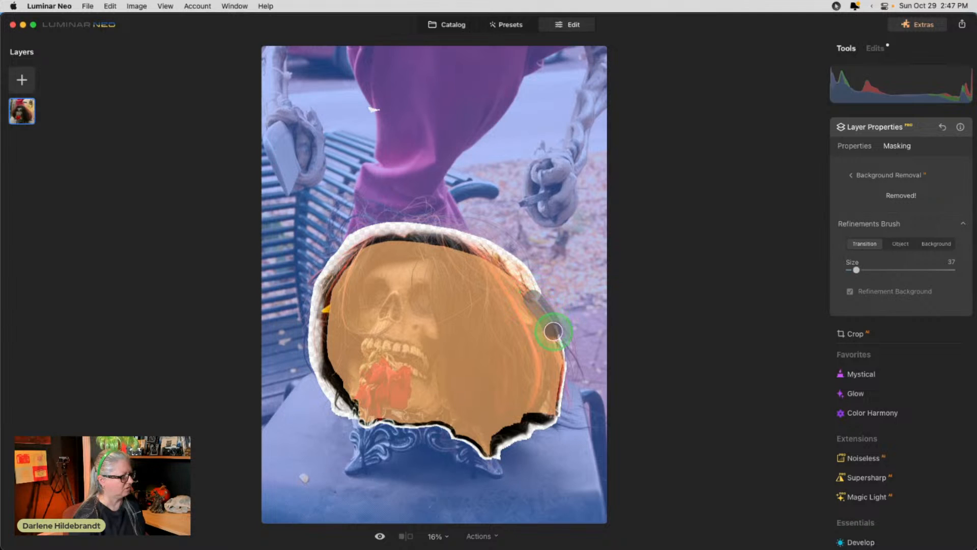
mouse_move(554, 398)
left_mouse_down()
mouse_move(518, 432)
mouse_move(532, 435)
mouse_move(552, 389)
mouse_move(533, 442)
left_mouse_up()
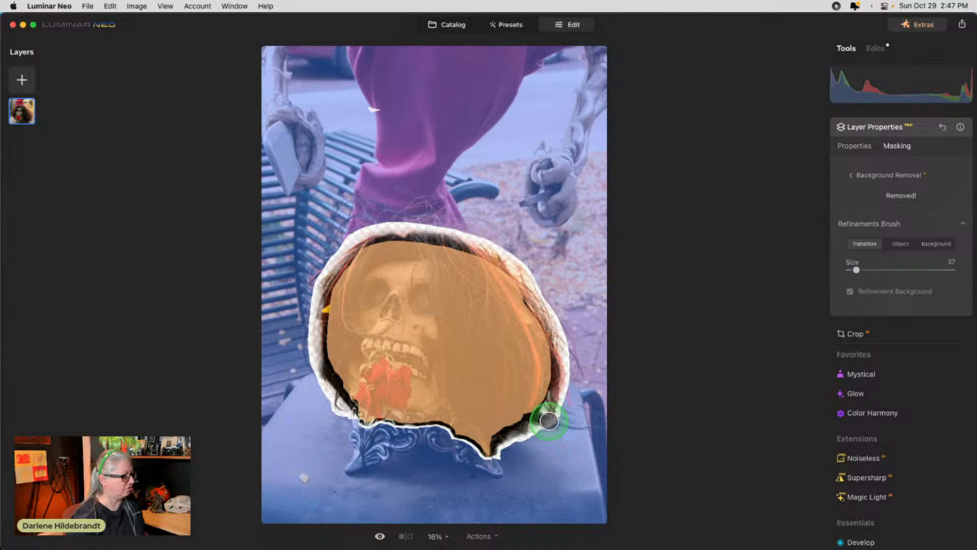
mouse_move(558, 411)
left_mouse_down()
mouse_move(510, 446)
mouse_move(472, 433)
mouse_move(491, 452)
mouse_move(476, 419)
mouse_move(498, 428)
mouse_move(480, 431)
mouse_move(443, 399)
mouse_move(374, 413)
mouse_move(349, 399)
left_mouse_up()
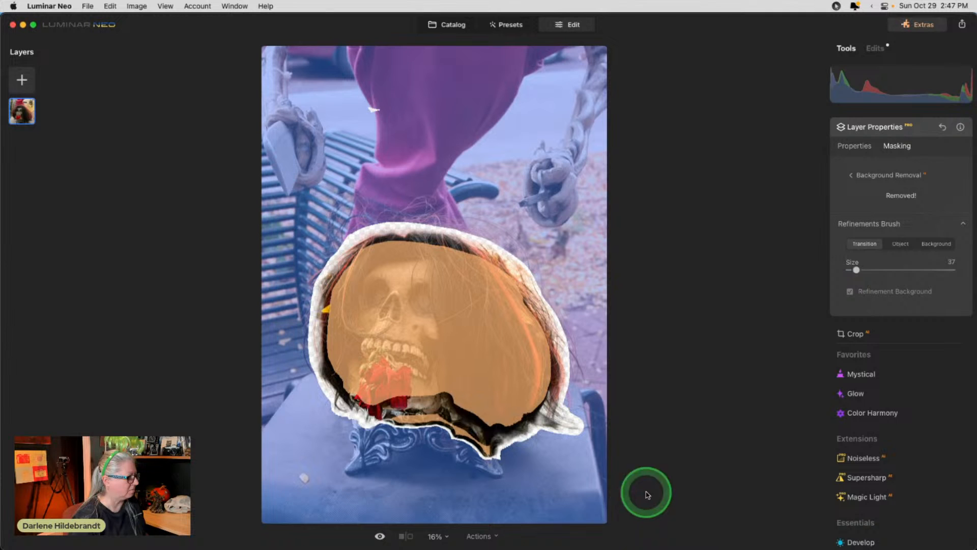
Mark the remaining strip of the stand below the chin and hair as background, and preview the cutout.
left_click(936, 243)
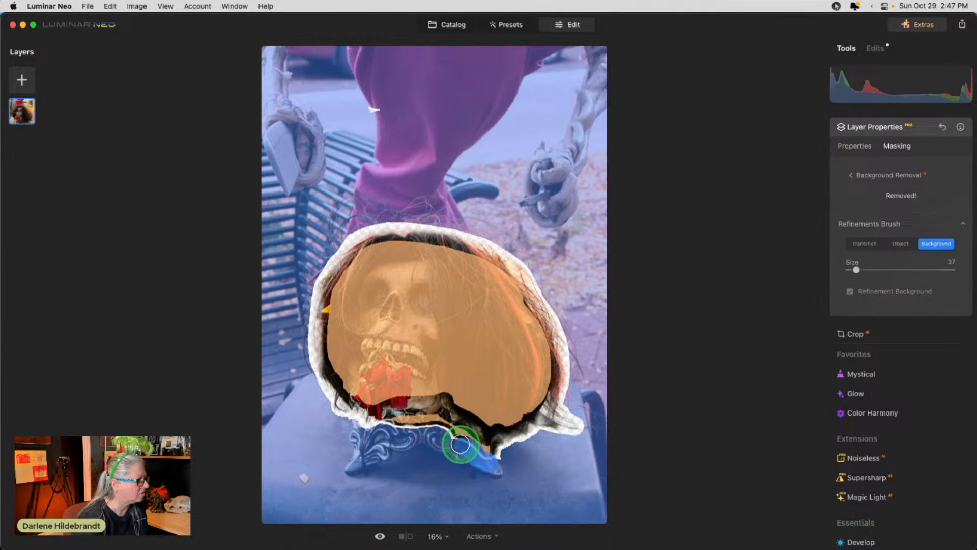
mouse_move(466, 444)
left_mouse_down()
mouse_move(436, 426)
mouse_move(385, 425)
mouse_move(394, 447)
left_mouse_up()
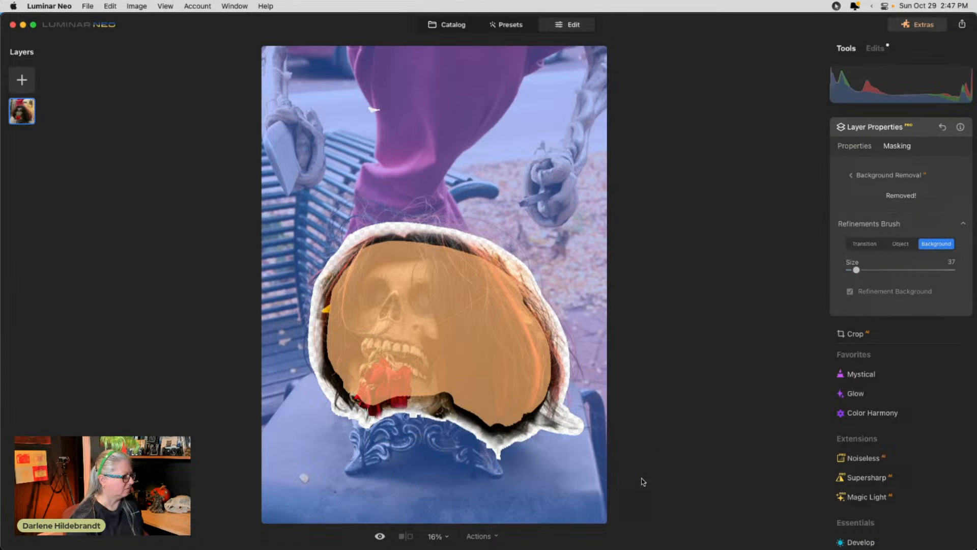
left_click(870, 226)
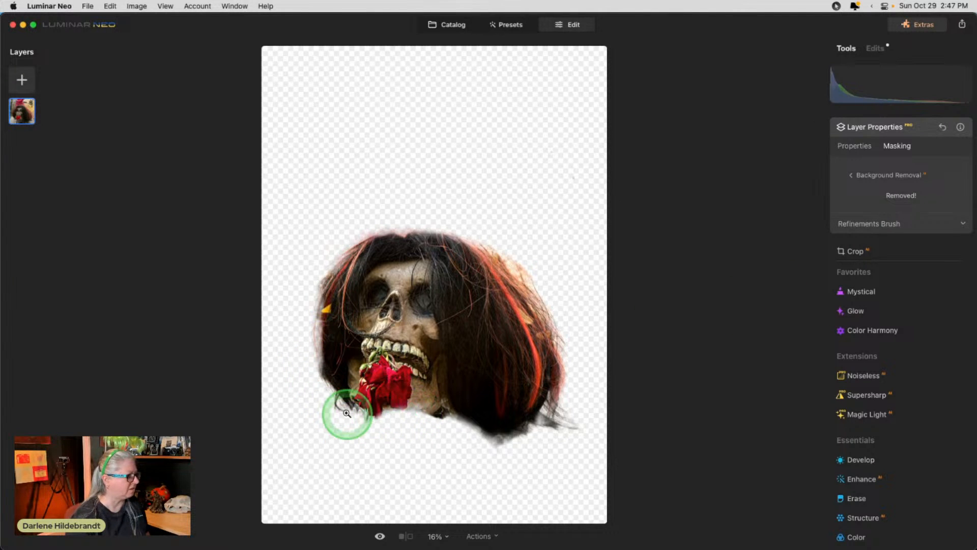
Cut off the outer hair on the skull's right side as background, enlarging the brush to size 84 and redoing the outer stroke.
left_click(872, 228)
left_click(940, 244)
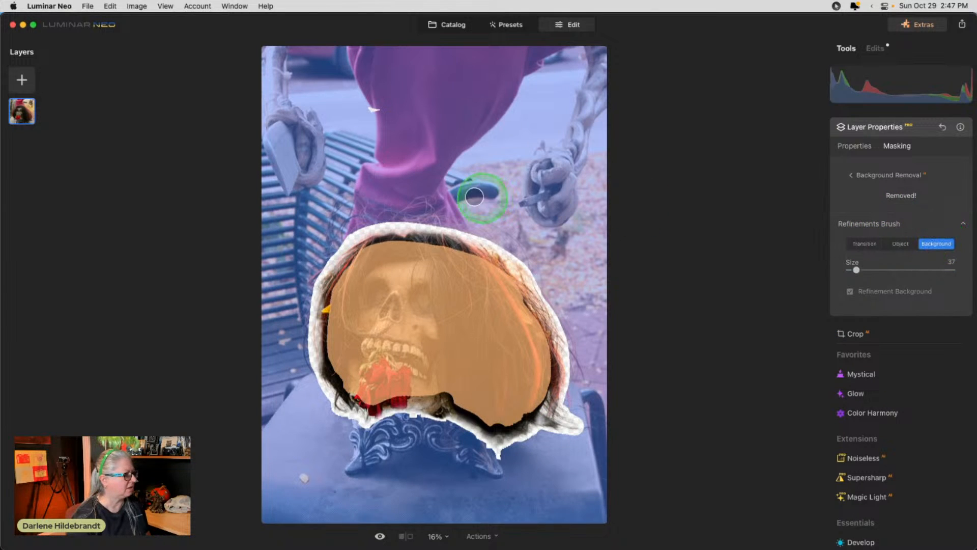
mouse_move(509, 271)
left_mouse_down()
mouse_move(530, 462)
mouse_move(546, 463)
left_mouse_up()
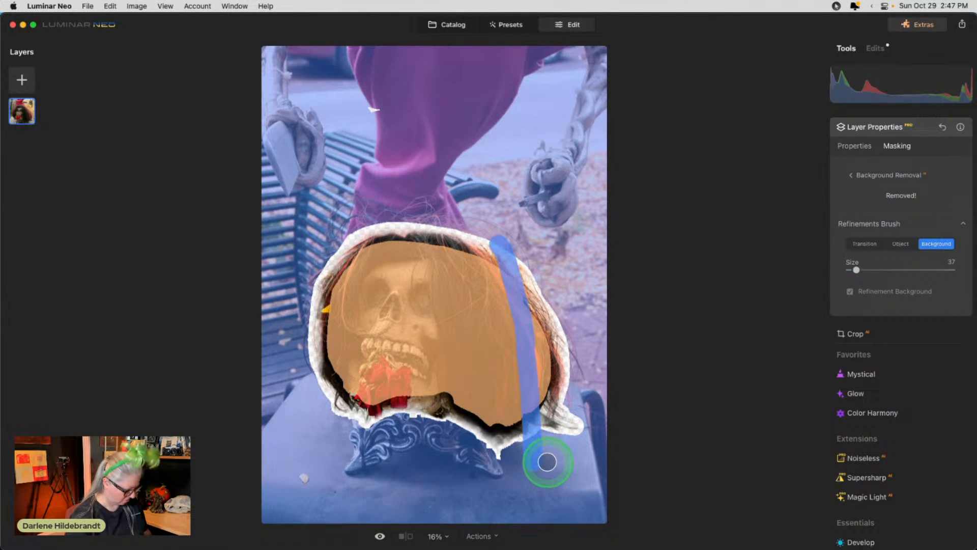
key("bracketright")
key("bracketright")
key("bracketright")
key("bracketright")
key("bracketright")
mouse_move(571, 427)
left_mouse_down()
mouse_move(530, 229)
mouse_move(555, 437)
left_mouse_up()
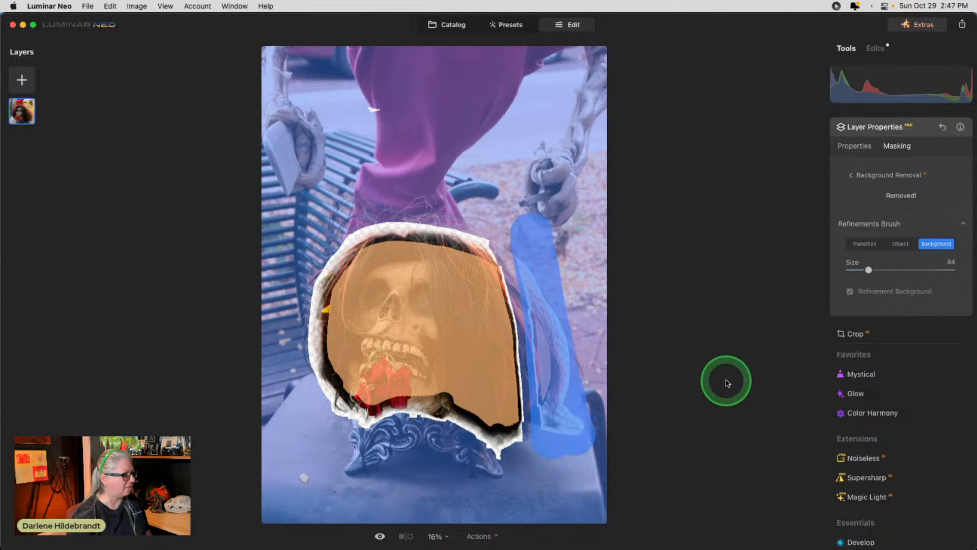
key("super+z")
mouse_move(506, 249)
left_mouse_down()
mouse_move(512, 259)
mouse_move(493, 234)
mouse_move(544, 311)
left_mouse_up()
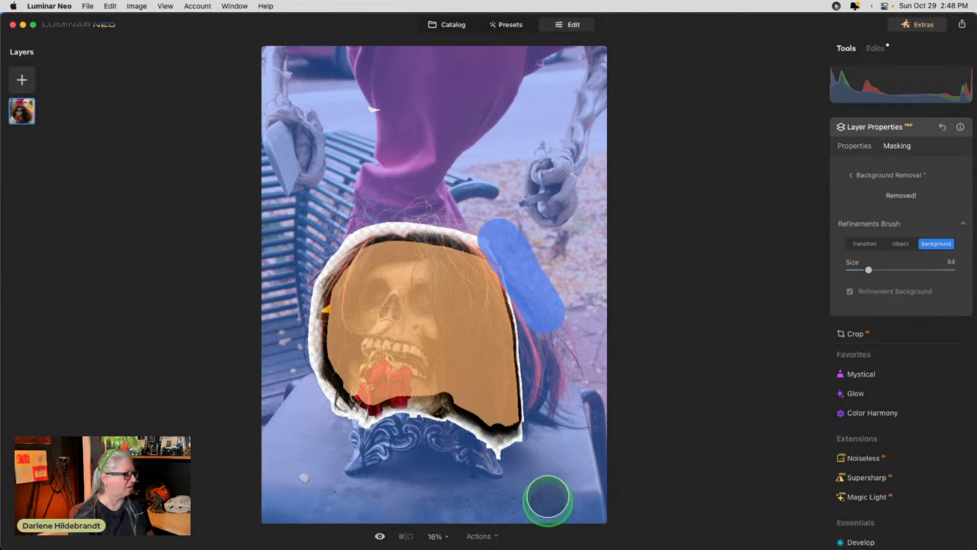
Paint a Transition edge at brush size 22 along the newly trimmed hair and beneath the rose.
left_click(861, 244)
left_click_drag(868, 270, 852, 270)
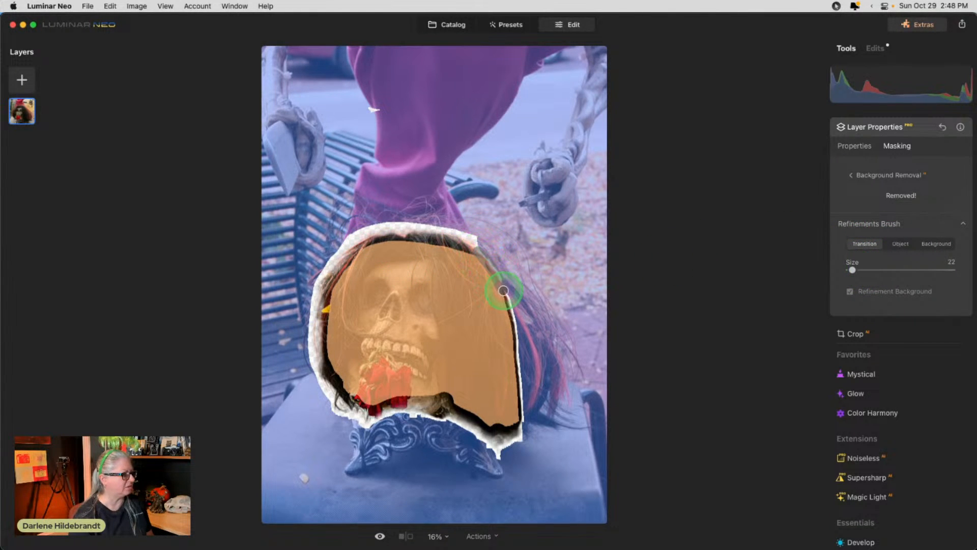
left_click_drag(511, 324, 512, 438)
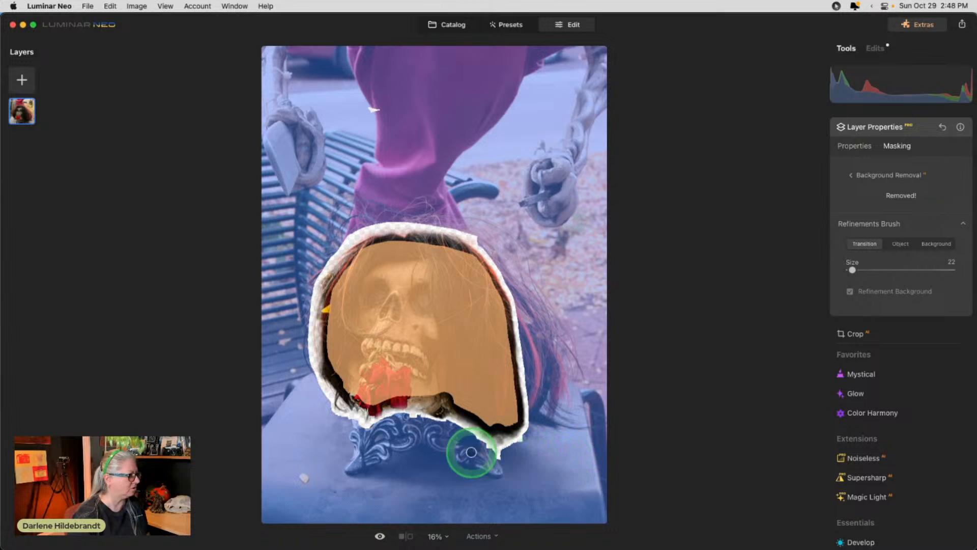
mouse_move(414, 399)
left_mouse_down()
mouse_move(404, 414)
mouse_move(383, 410)
left_mouse_up()
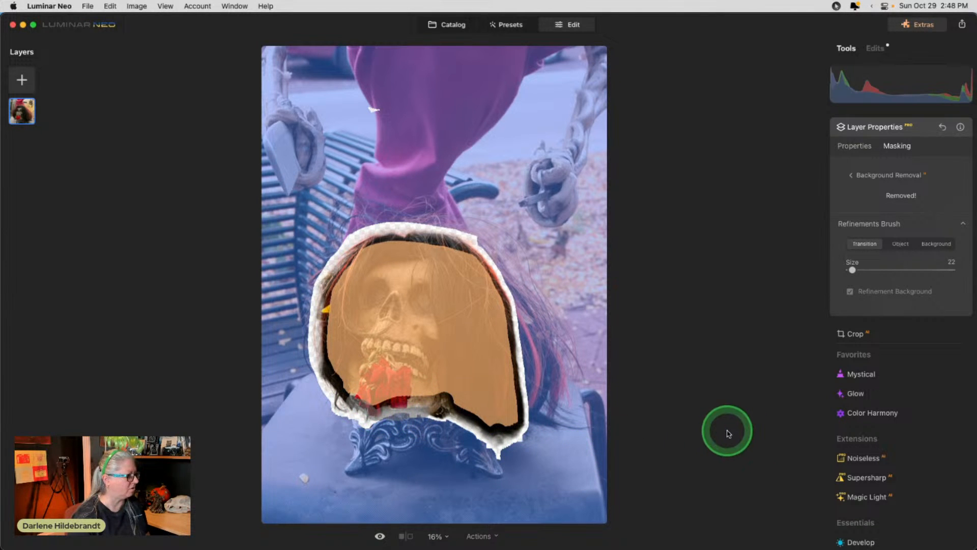
Restore the lower rose and chin with the Object refinement brush at size 22, and preview the cutout.
left_click(901, 244)
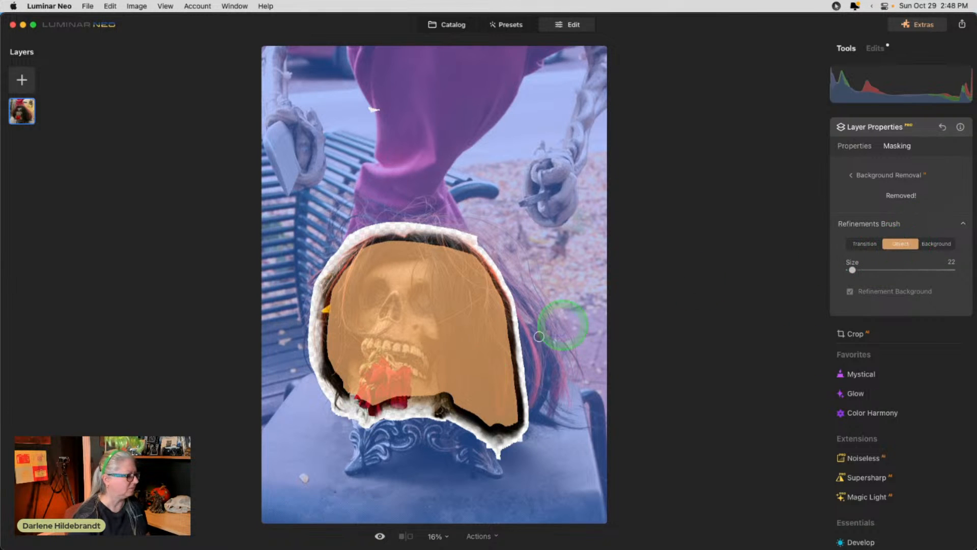
left_click_drag(398, 406, 419, 404)
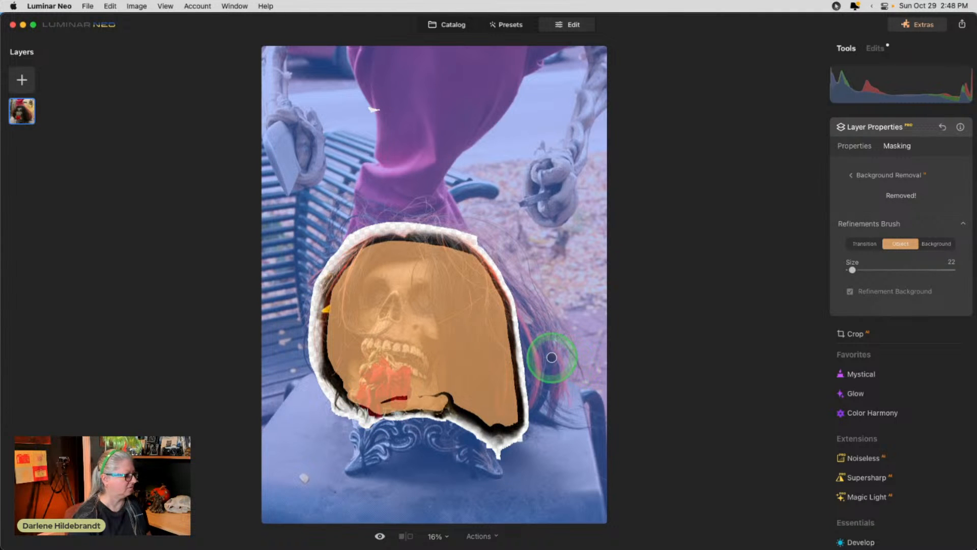
left_click(869, 224)
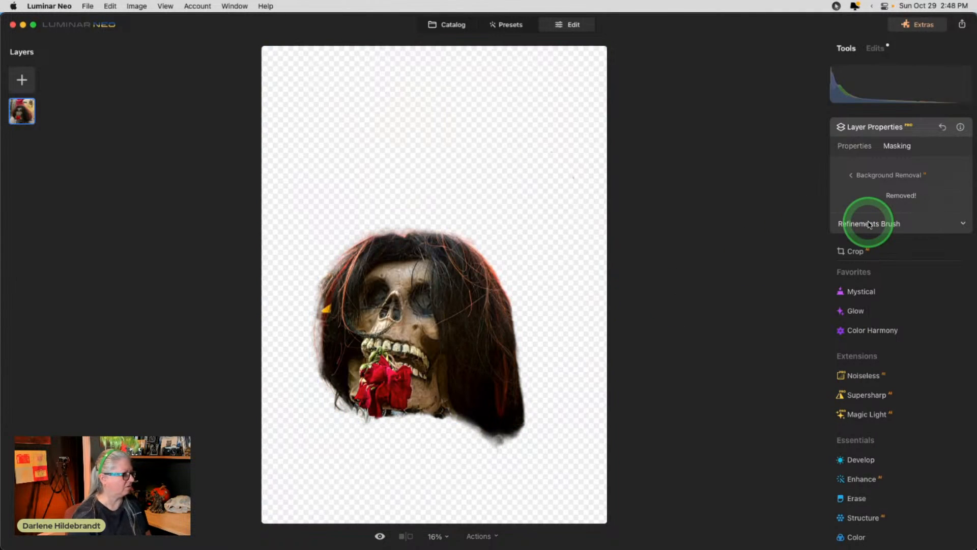
Restore the hair's lower tip as object at brush size 22 and repaint its bottom edge as Transition.
left_click(870, 225)
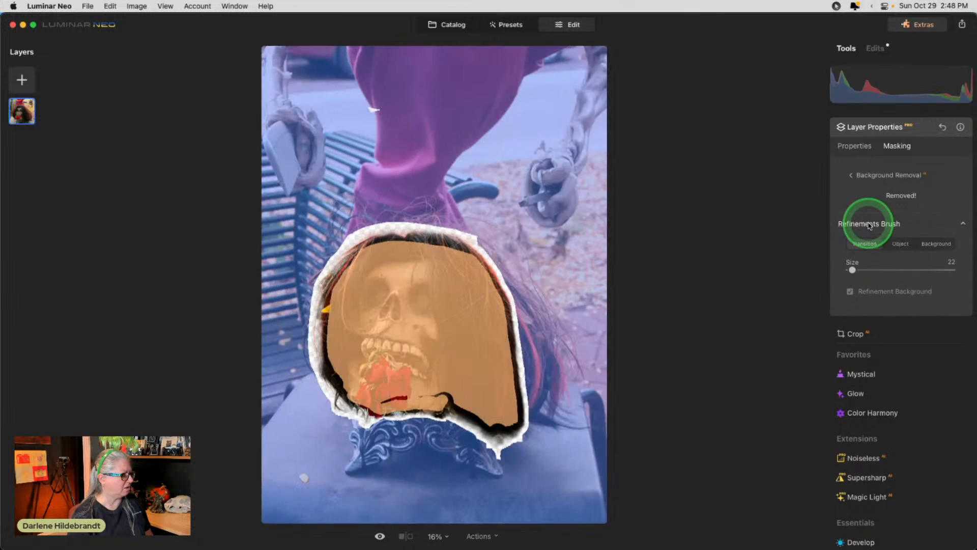
left_click(900, 245)
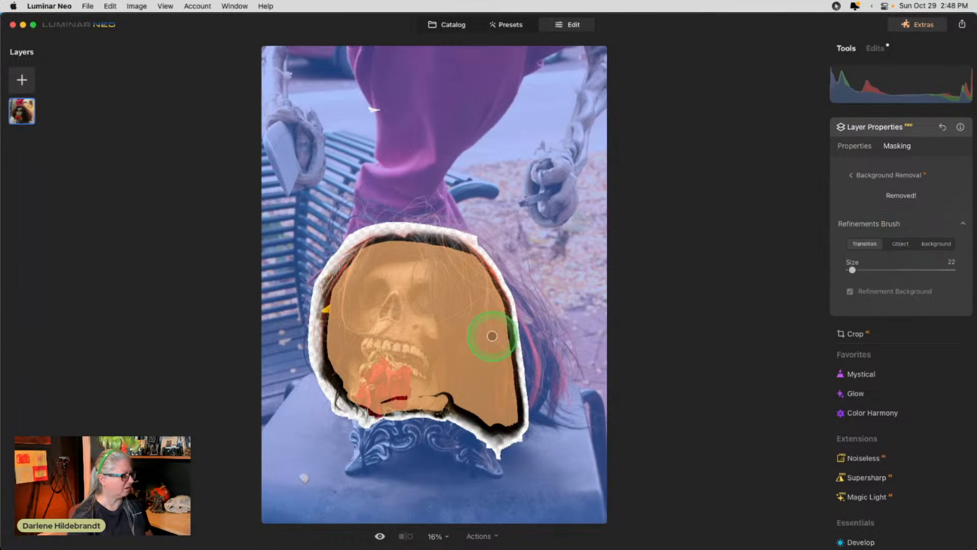
left_click(894, 245)
mouse_move(517, 406)
left_mouse_down()
mouse_move(496, 416)
mouse_move(499, 437)
mouse_move(506, 419)
mouse_move(510, 428)
mouse_move(478, 417)
left_mouse_up()
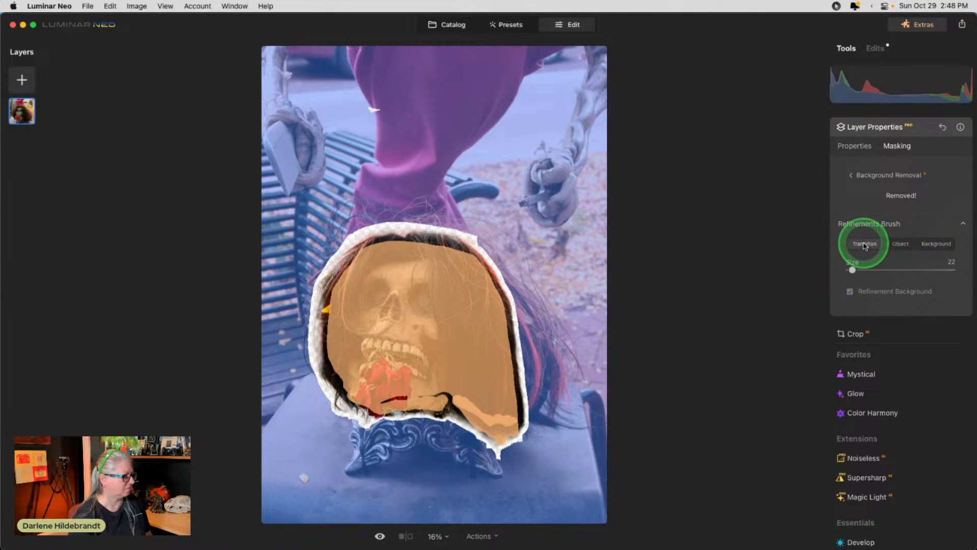
mouse_move(523, 422)
left_mouse_down()
mouse_move(519, 448)
mouse_move(501, 450)
mouse_move(447, 403)
left_mouse_up()
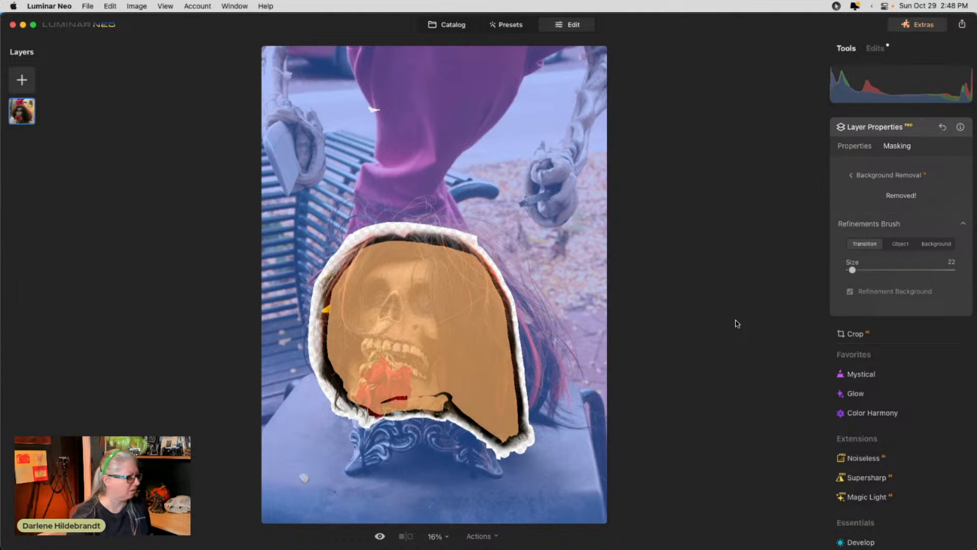
Restore the hair's lower outer strands as object at brush size 22, soften their edge with Transition, and compare the cutout.
left_click(863, 225)
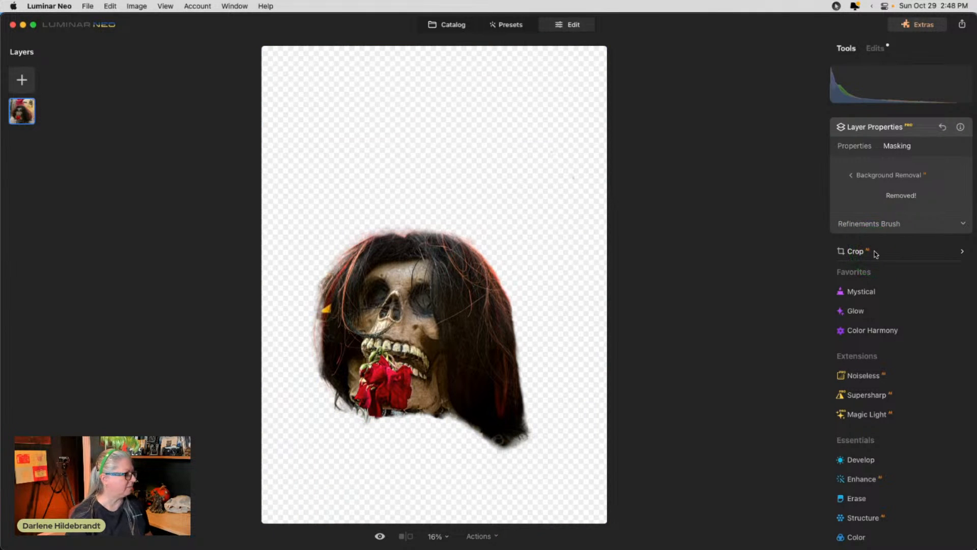
left_click(863, 225)
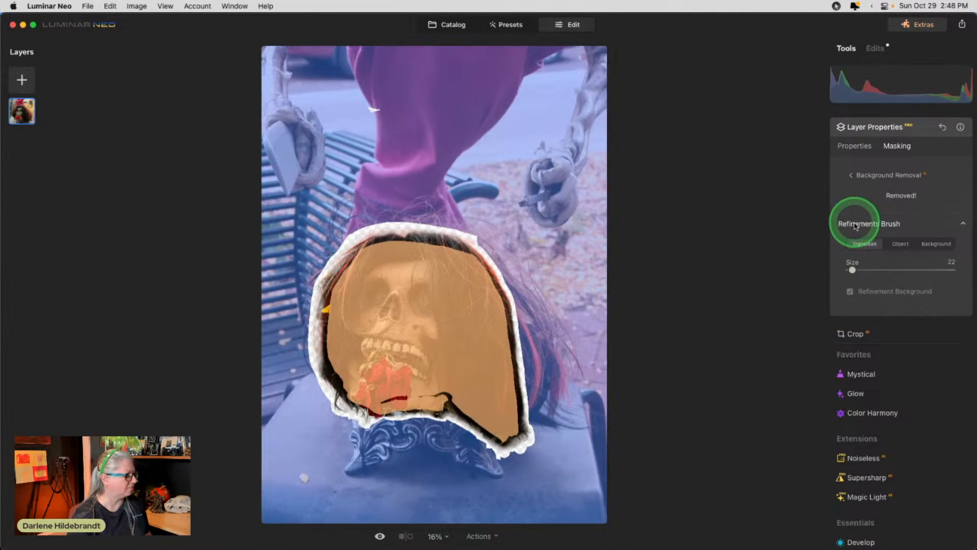
left_click(900, 243)
mouse_move(502, 404)
left_mouse_down()
mouse_move(515, 385)
mouse_move(545, 415)
mouse_move(519, 394)
mouse_move(532, 416)
mouse_move(553, 420)
mouse_move(524, 381)
mouse_move(554, 415)
mouse_move(502, 348)
left_mouse_up()
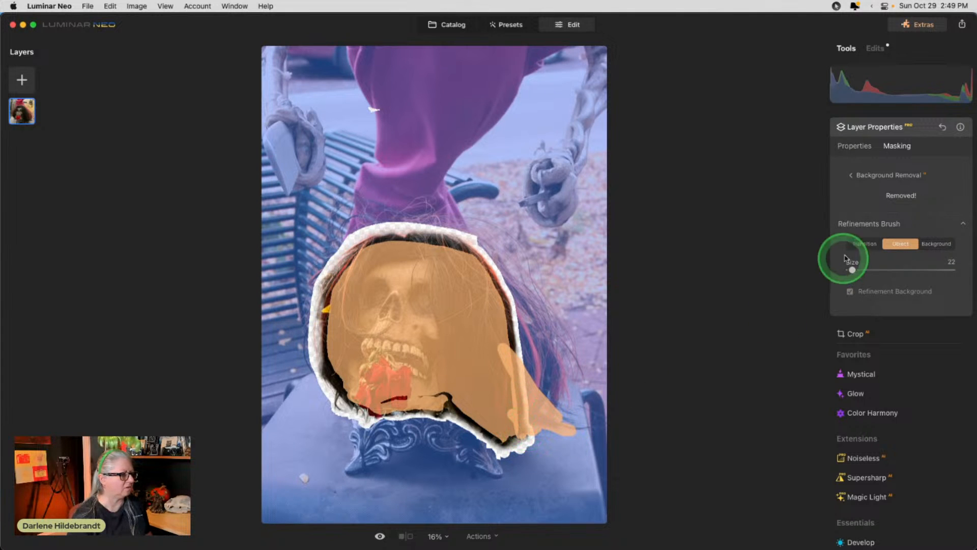
left_click(860, 244)
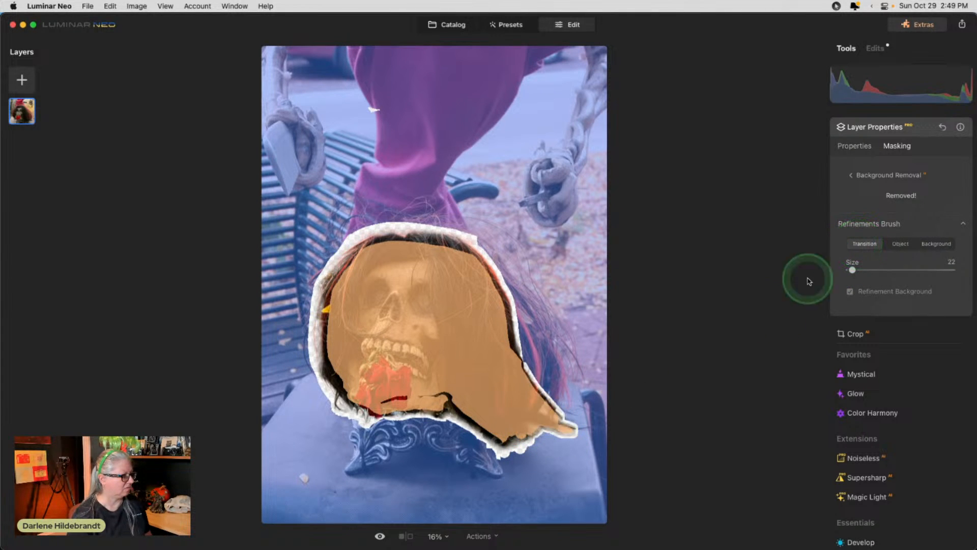
mouse_move(530, 399)
left_mouse_down()
mouse_move(519, 352)
mouse_move(543, 393)
left_mouse_up()
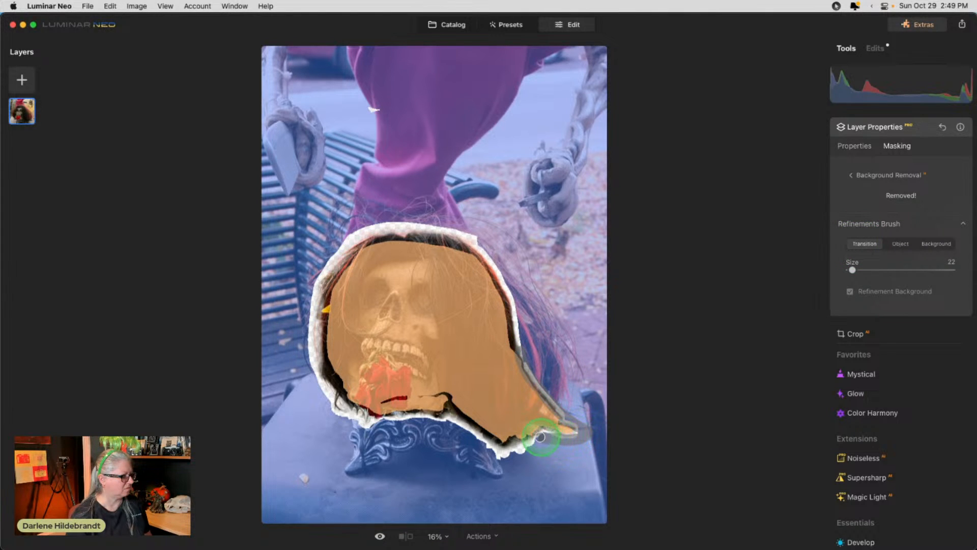
left_click(859, 224)
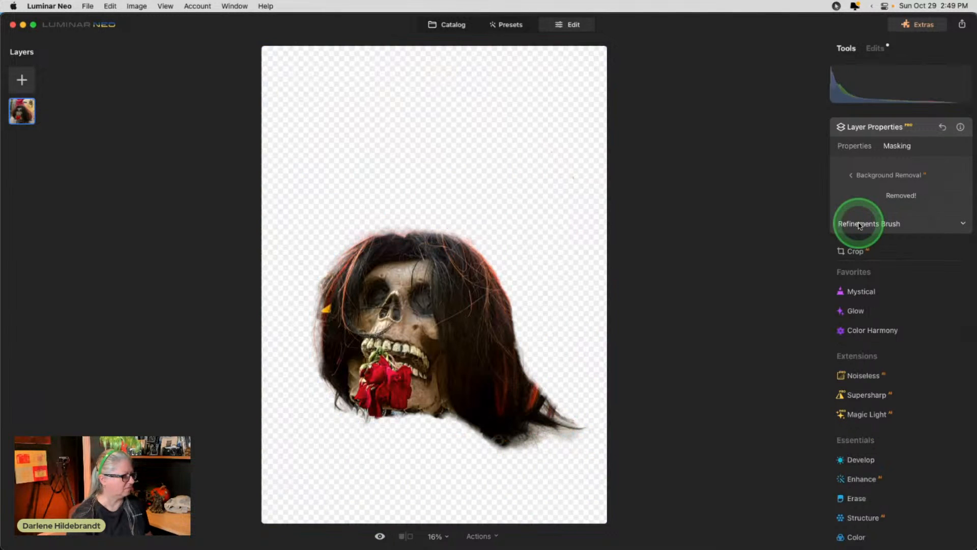
left_click(860, 224)
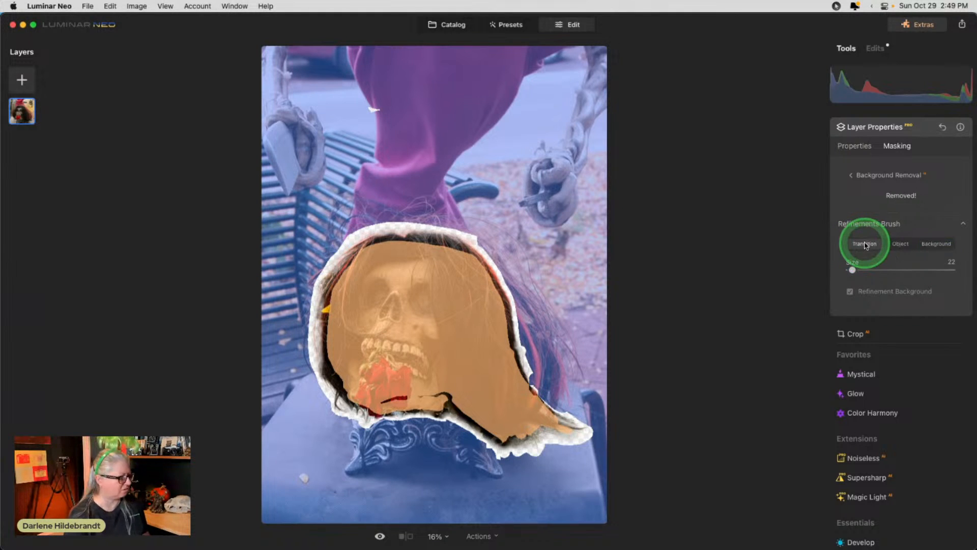
left_click(867, 225)
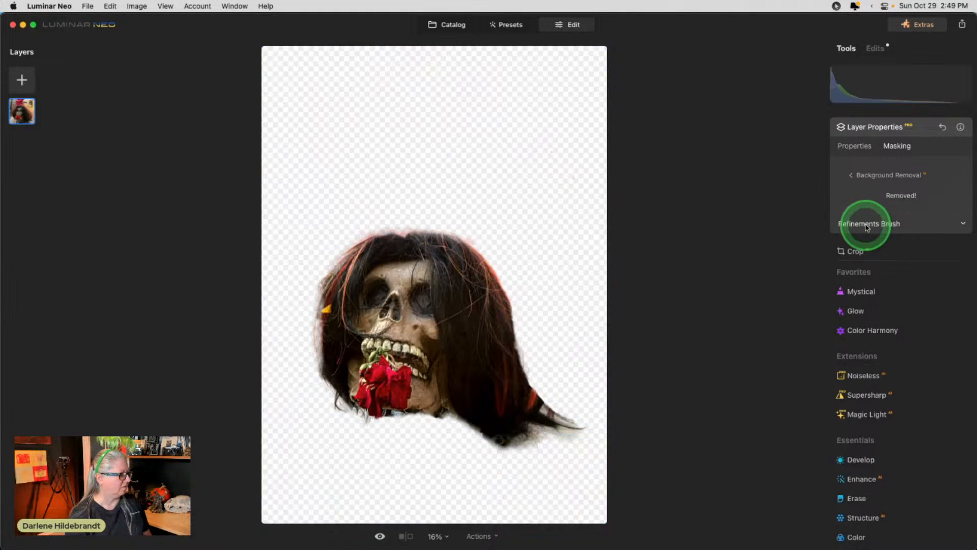
left_click(861, 228)
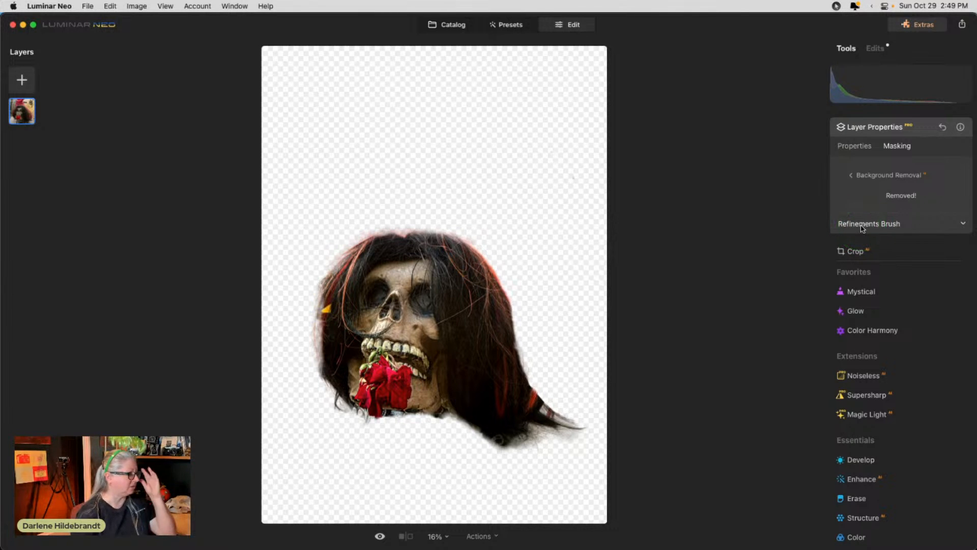
Trim the skull's left hair edge as background at brush size 70, and repaint that edge as Transition at size 33.
left_click(863, 227)
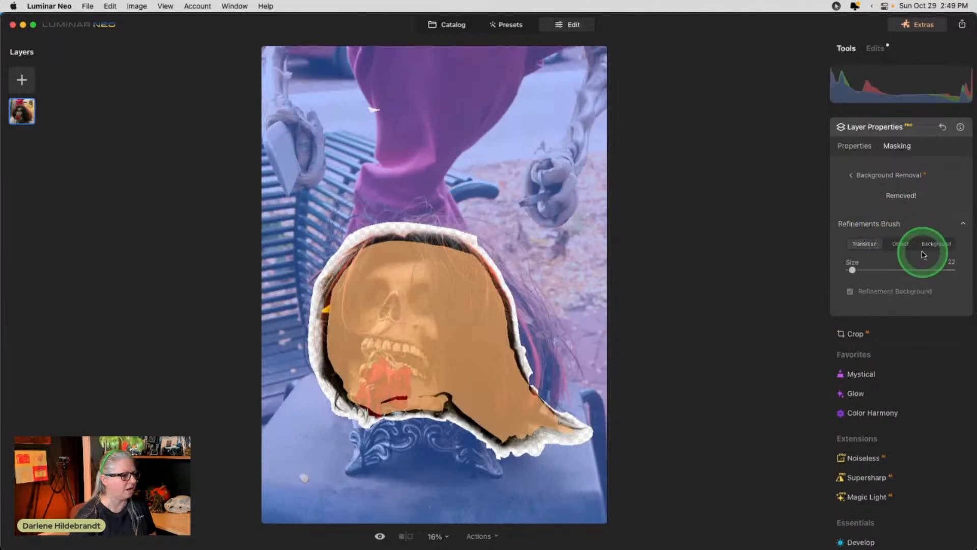
mouse_move(284, 344)
left_mouse_down()
mouse_move(320, 267)
mouse_move(302, 318)
mouse_move(312, 406)
mouse_move(307, 374)
left_mouse_up()
key("bracketright")
key("bracketright")
key("bracketright")
key("bracketright")
key("bracketright")
left_click(861, 243)
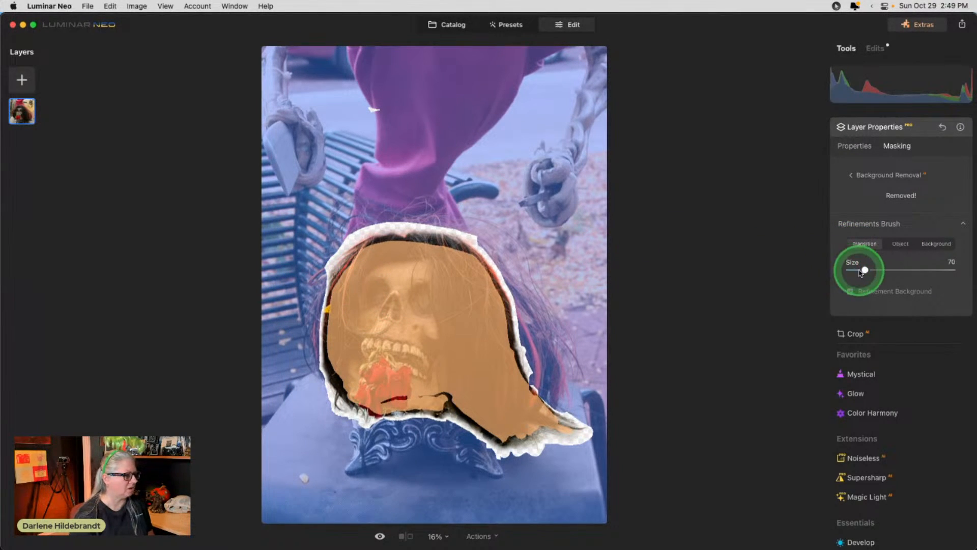
left_click_drag(865, 270, 854, 270)
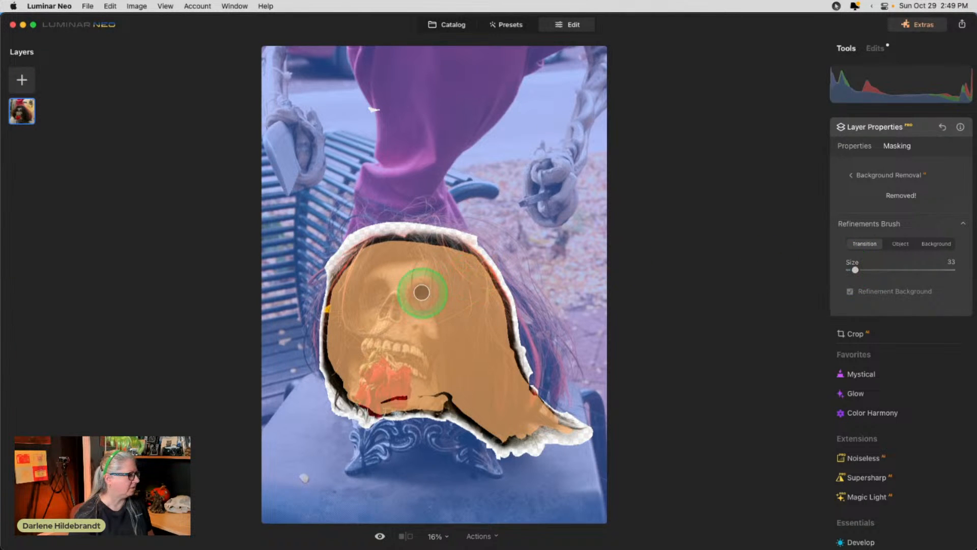
mouse_move(337, 271)
left_mouse_down()
mouse_move(323, 301)
mouse_move(326, 384)
left_mouse_up()
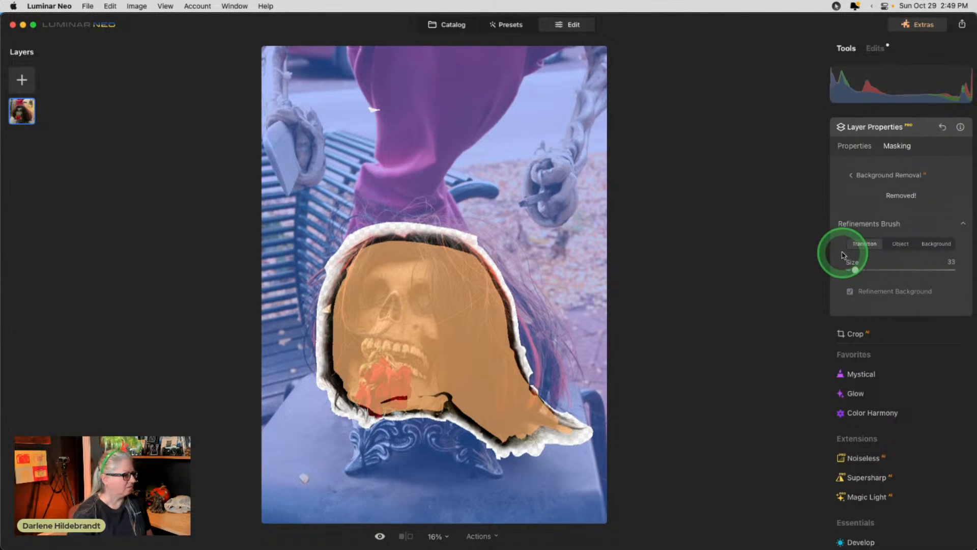
Paint the hair around the skull's left side, top and full right side as Object with brush size 80.
left_click(900, 244)
mouse_move(337, 354)
left_mouse_down()
mouse_move(336, 291)
mouse_move(349, 273)
mouse_move(380, 245)
mouse_move(410, 243)
mouse_move(481, 262)
mouse_move(539, 405)
mouse_move(549, 345)
mouse_move(506, 281)
left_mouse_up()
key("bracketright")
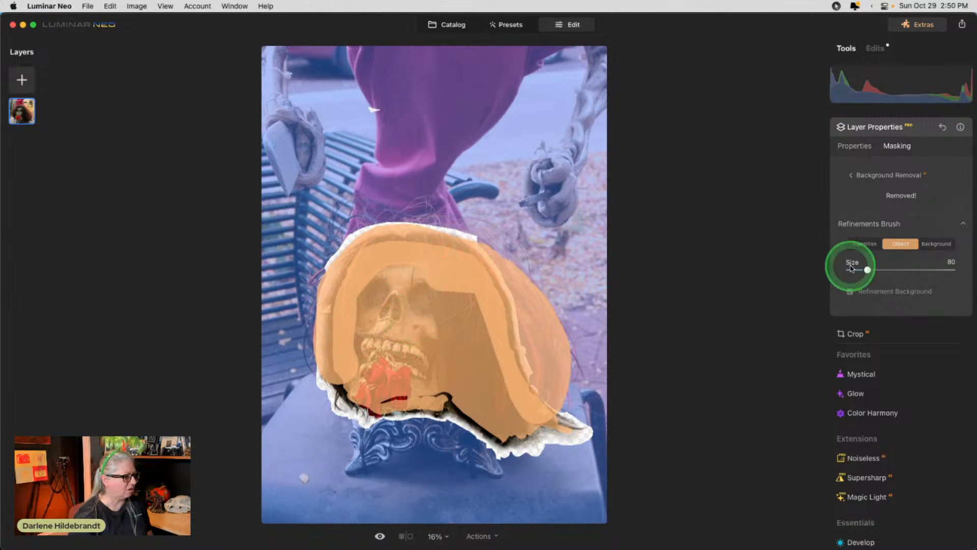
Paint a Transition edge at brush size 28 around the restored outer hair and finish the background removal refinement.
left_click(858, 246)
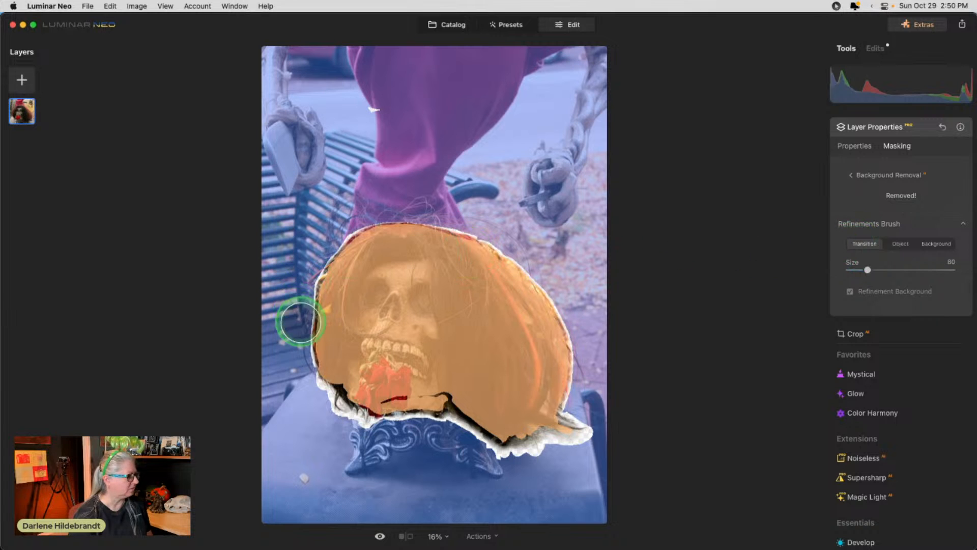
left_click_drag(867, 270, 853, 269)
mouse_move(311, 350)
left_mouse_down()
mouse_move(326, 381)
mouse_move(320, 296)
mouse_move(348, 236)
mouse_move(388, 221)
mouse_move(434, 225)
left_mouse_up()
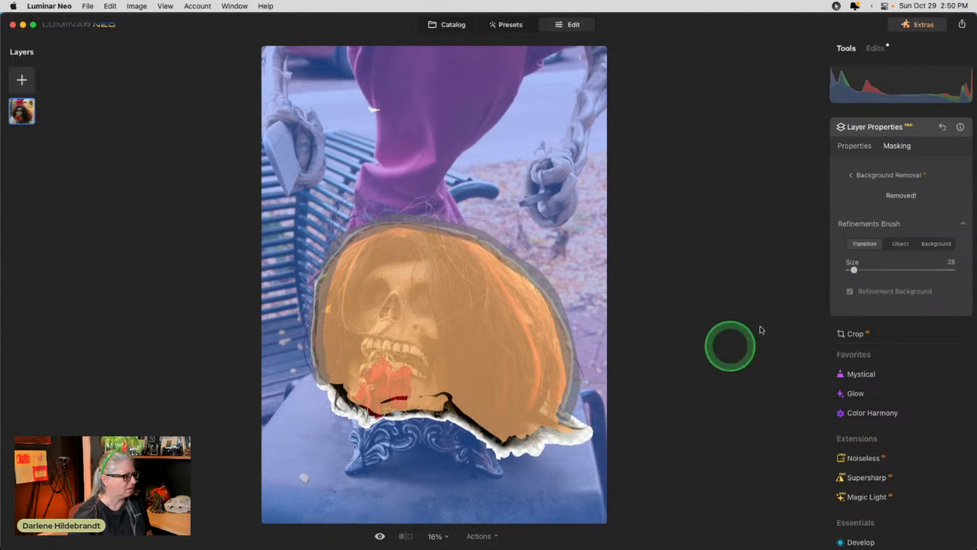
left_click(871, 224)
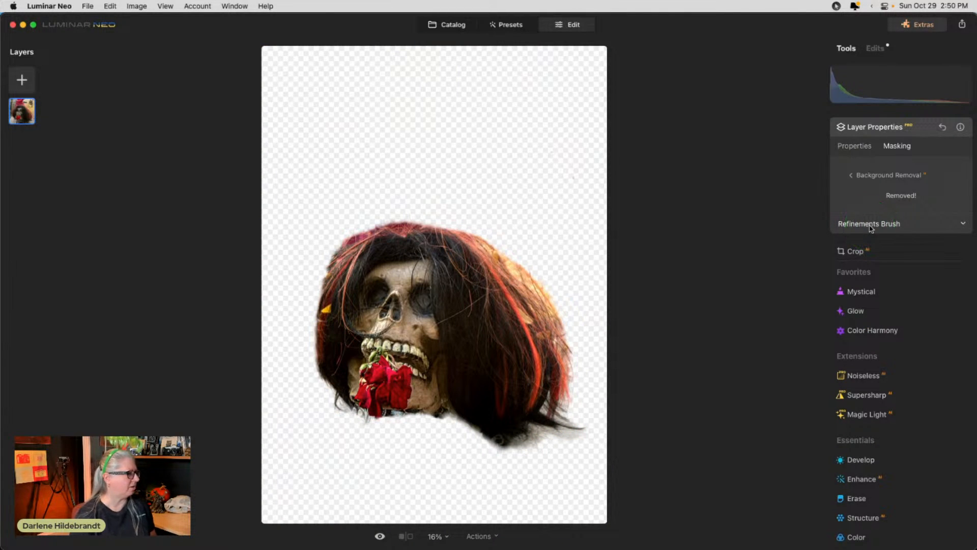
left_click(851, 176)
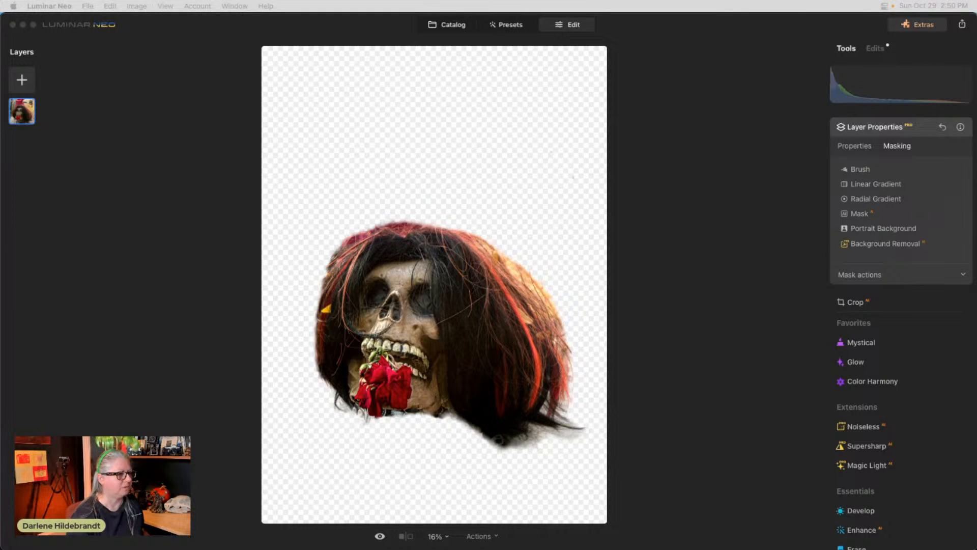
Start exporting the cutout to disk with the Spooky folder as its destination.
left_click(962, 24)
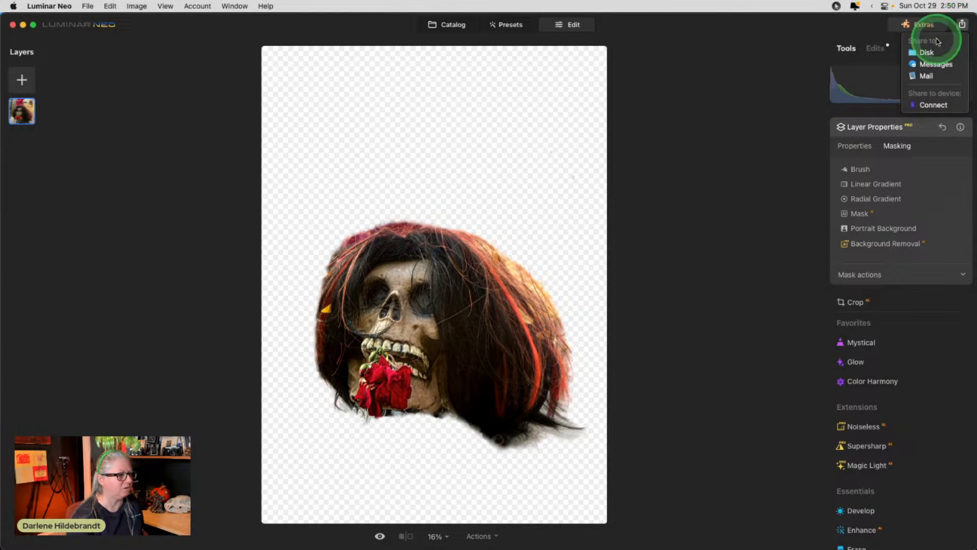
left_click(919, 53)
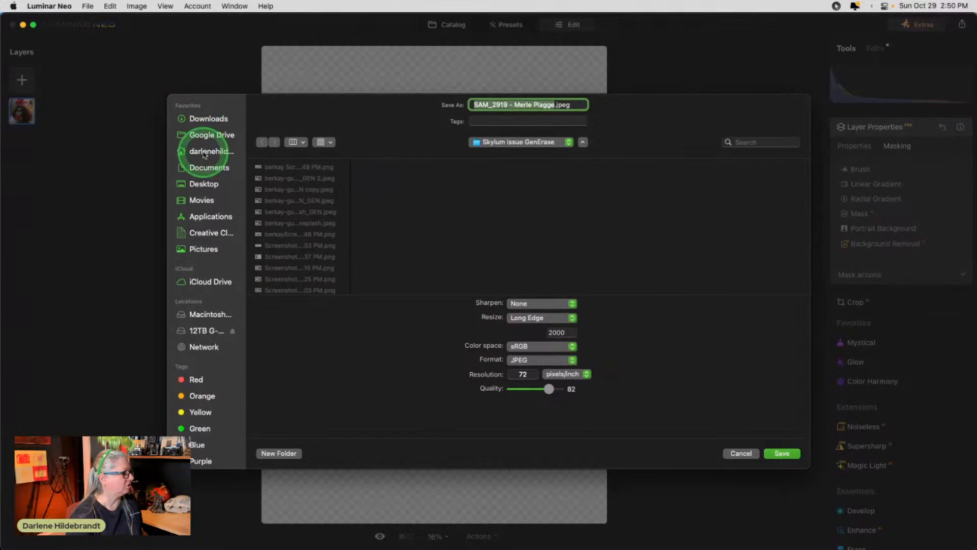
left_click(524, 143)
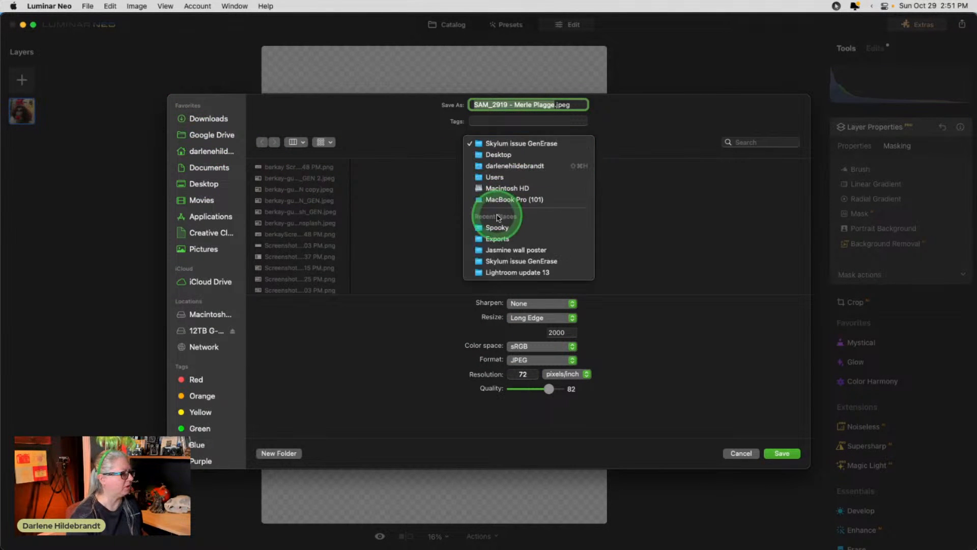
left_click(486, 212)
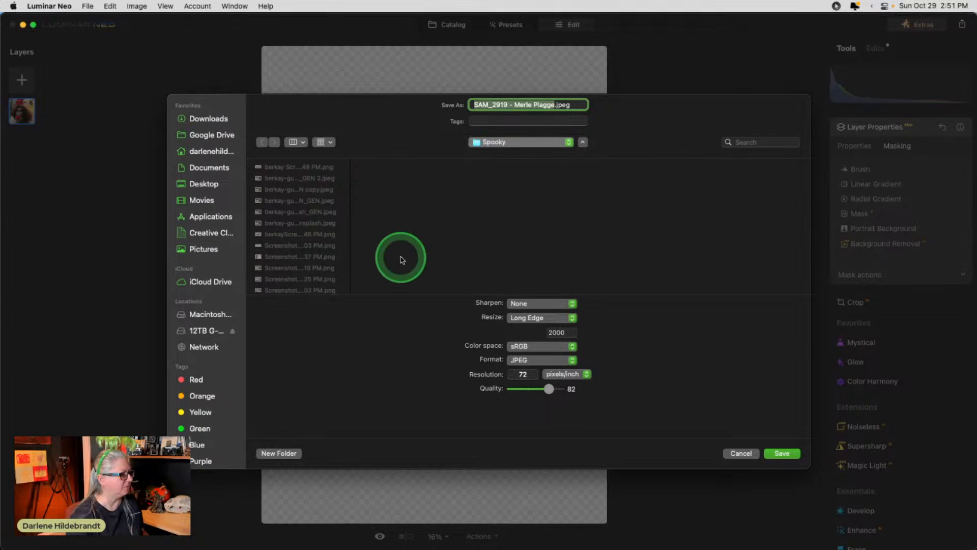
Set the export's resize option to Original and its file format to PNG.
left_click(525, 317)
left_click(523, 310)
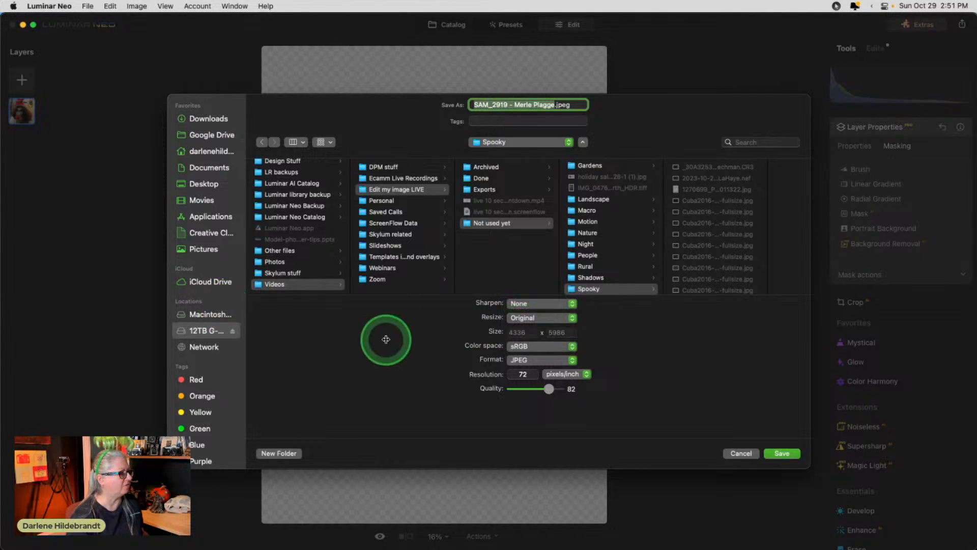
left_click(520, 360)
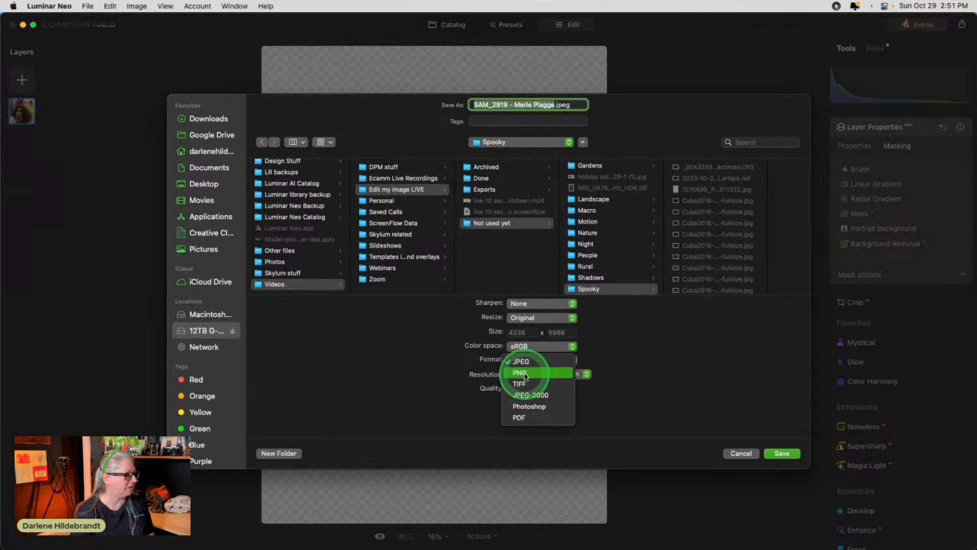
left_click(565, 372)
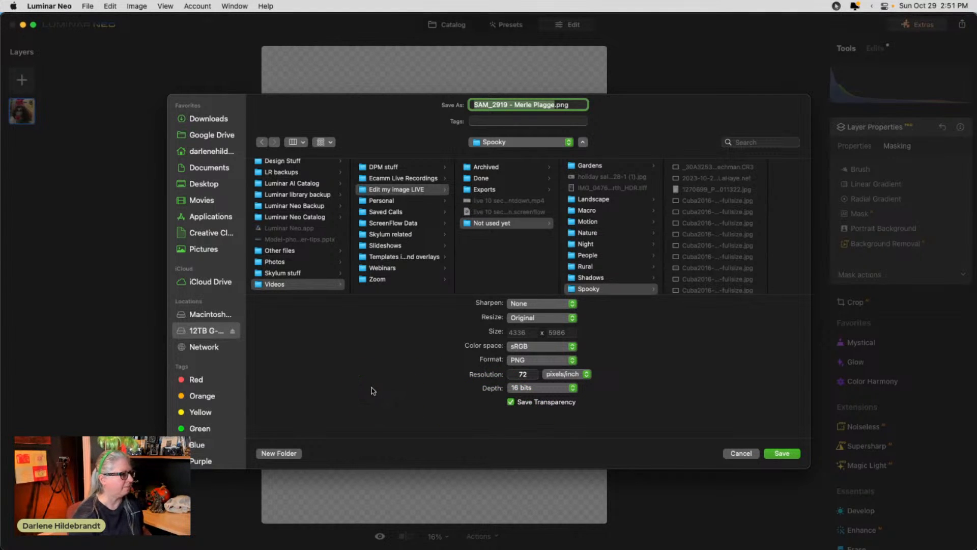
Append "-skull" to the export's file name and save the file.
key("Right")
type("-")
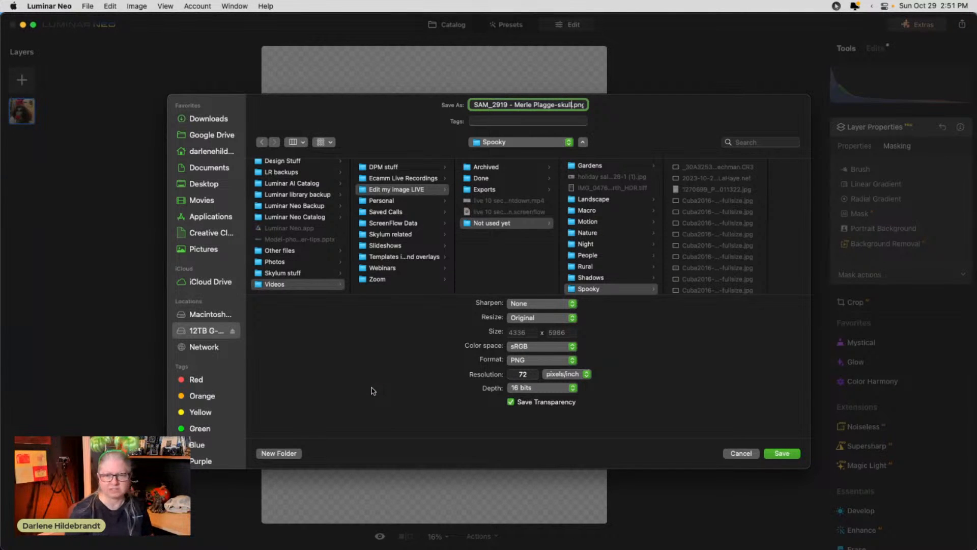
type("skull")
key("Return")
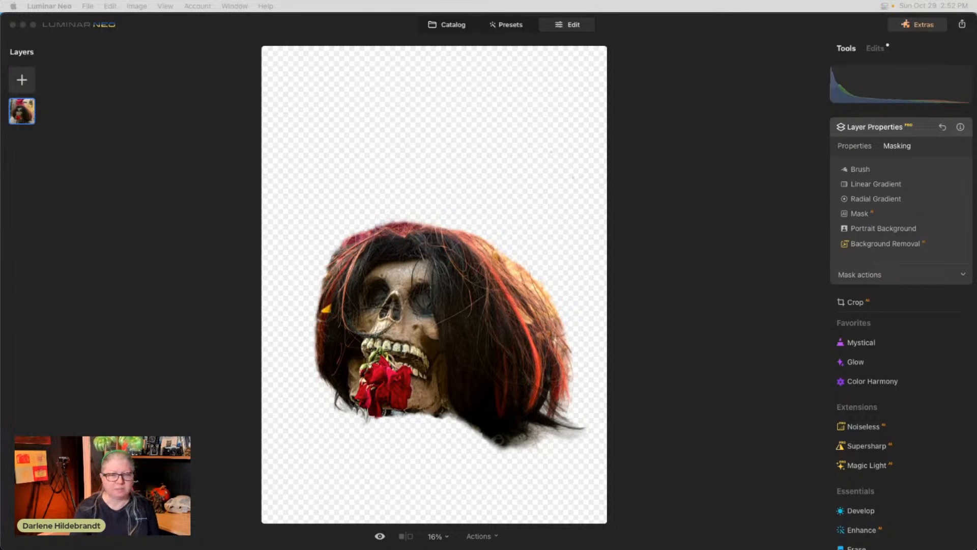
left_click(616, 312)
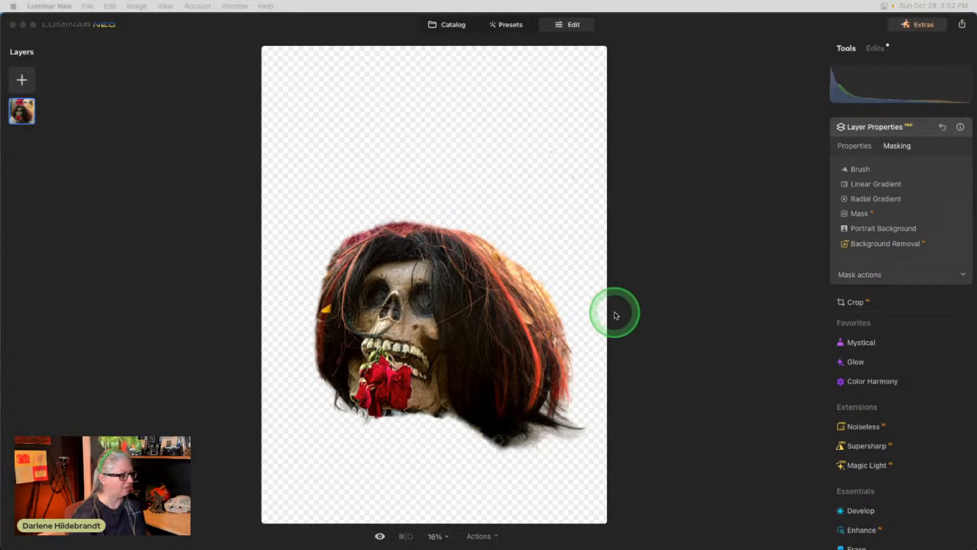
left_click(732, 135)
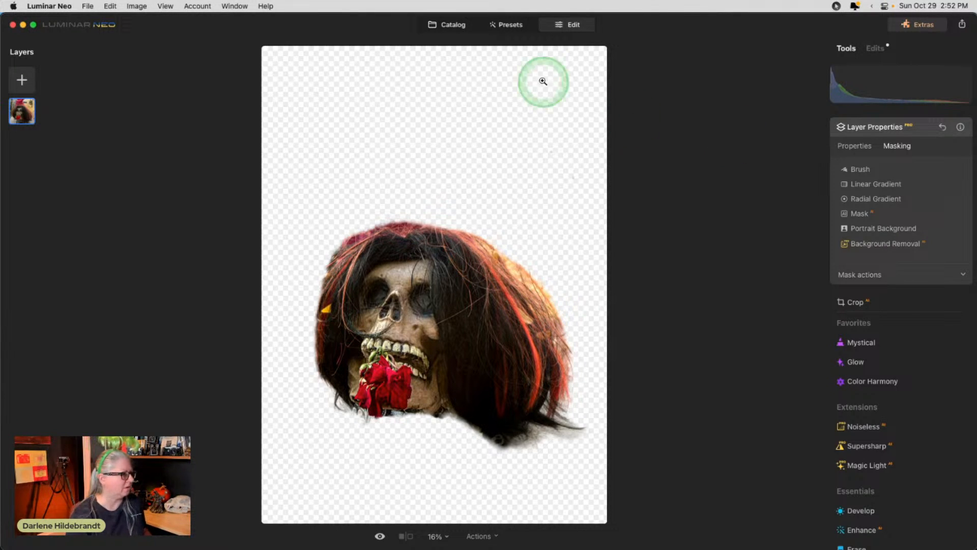
left_click(453, 27)
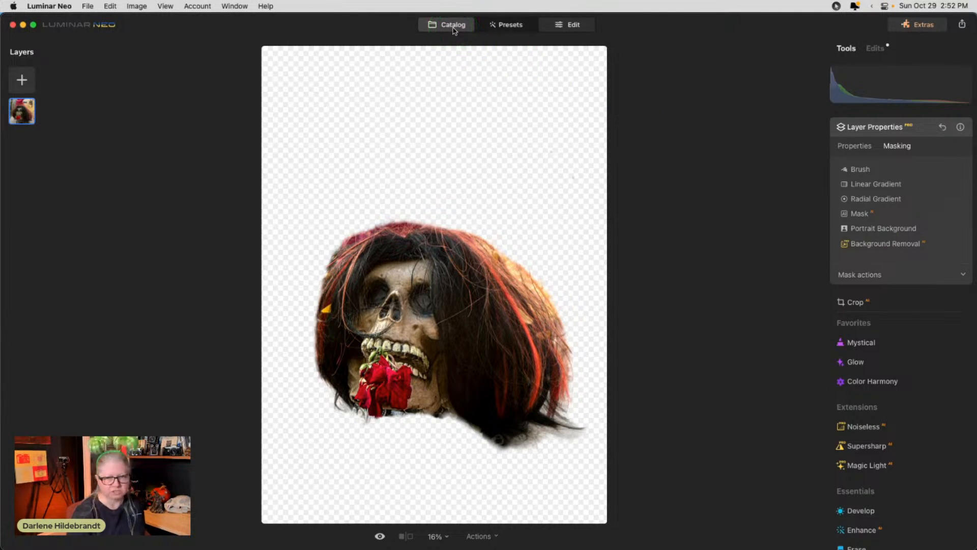
Load Japan2019-2379-fullsize.jpg from the Spooky folder into the layer images, widening the file name column to find it.
left_click(22, 80)
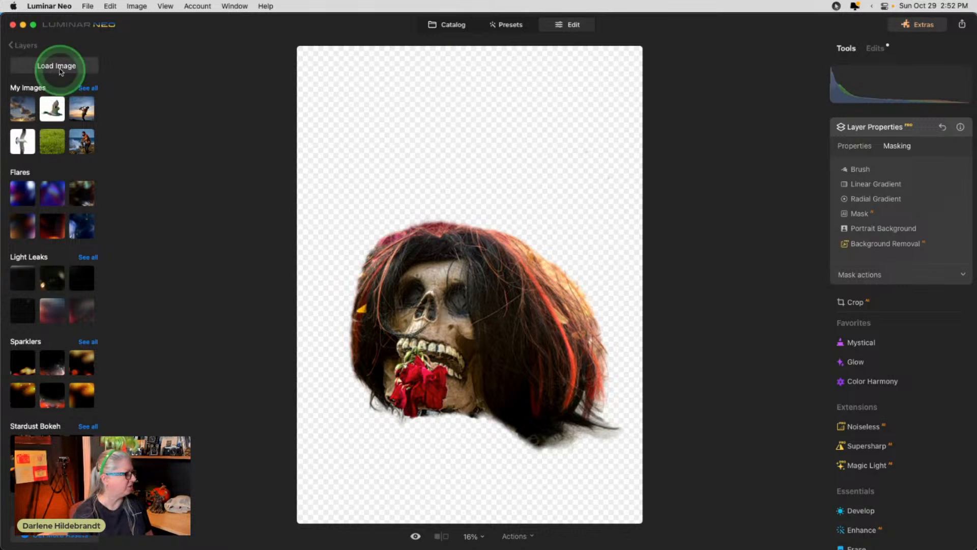
left_click(60, 66)
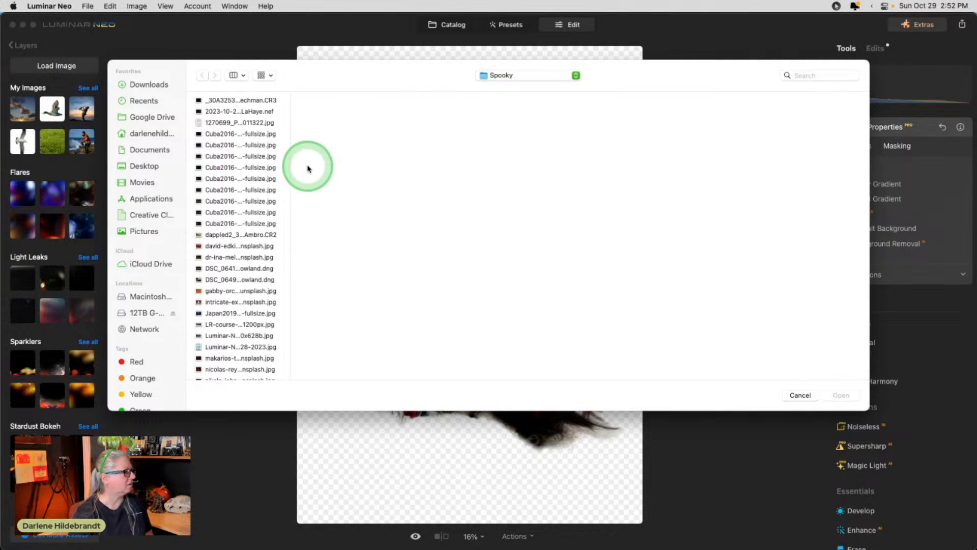
left_click_drag(290, 155, 405, 158)
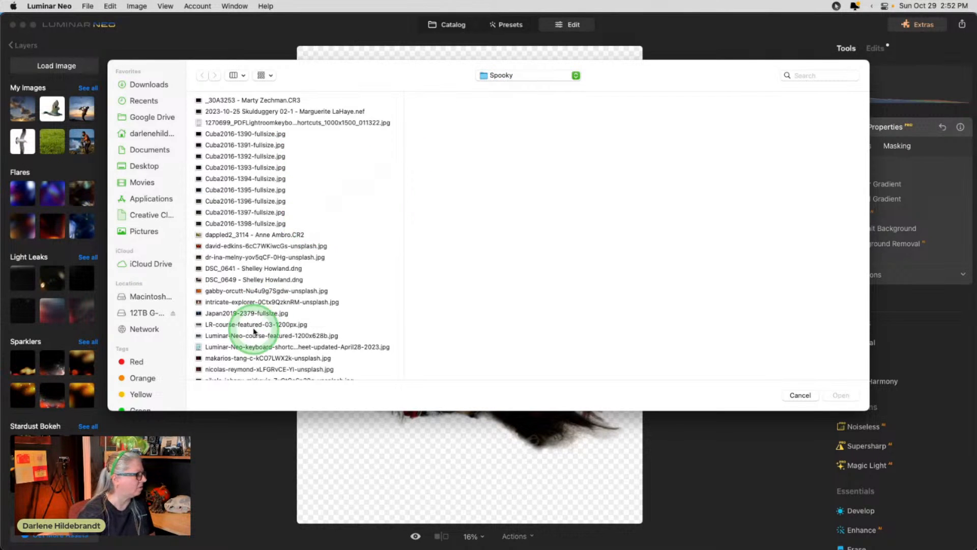
left_click(254, 313)
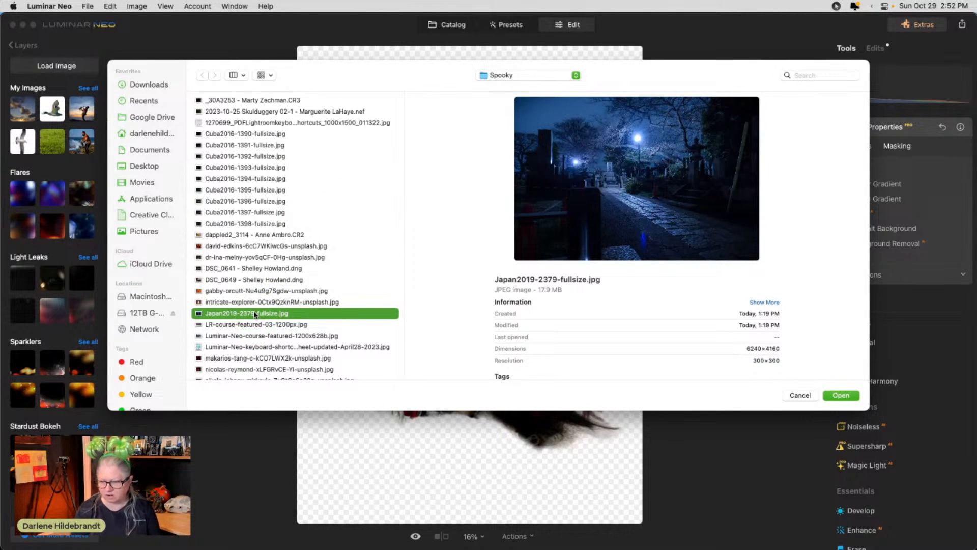
left_click(830, 394)
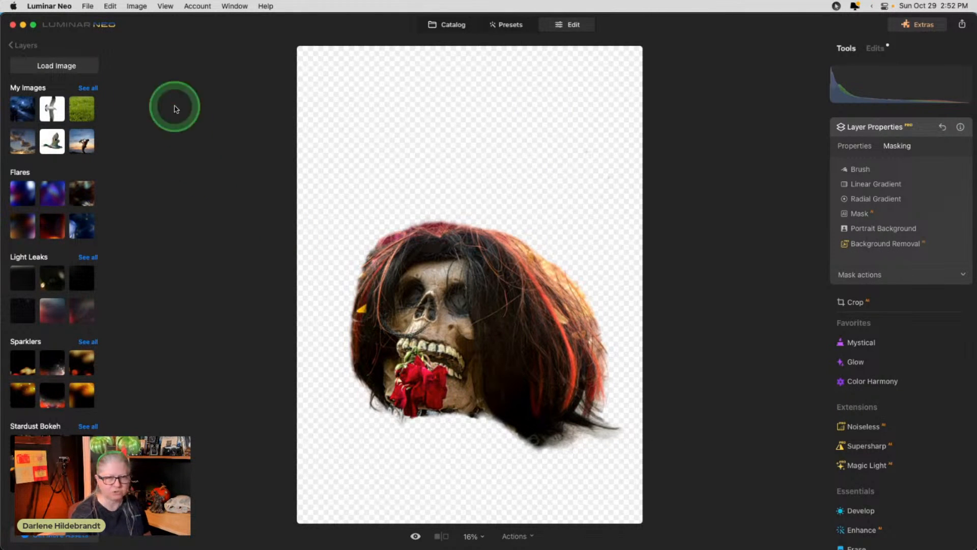
Add the night cemetery photo as a layer at 100 opacity and place it beneath the skull layer.
left_click(21, 109)
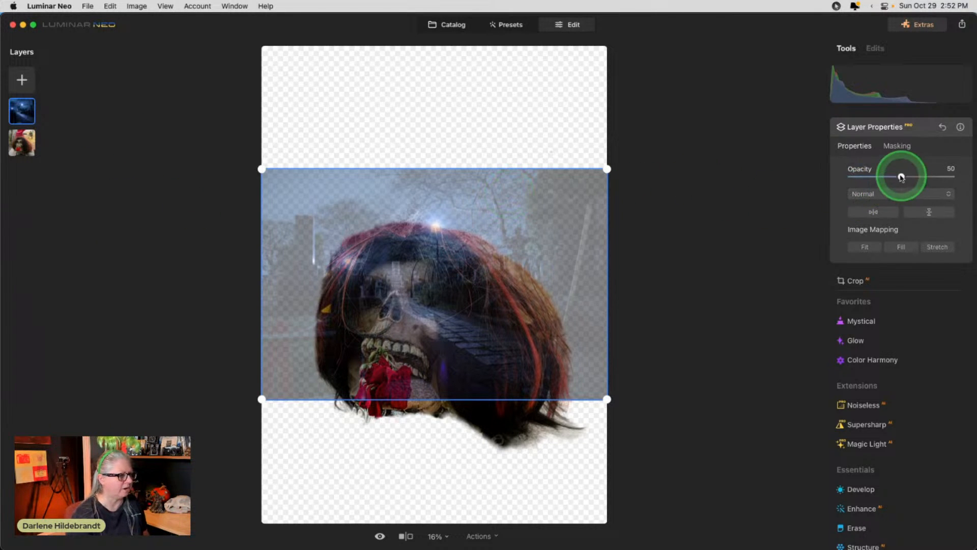
left_click_drag(901, 177, 951, 177)
left_click_drag(22, 110, 18, 154)
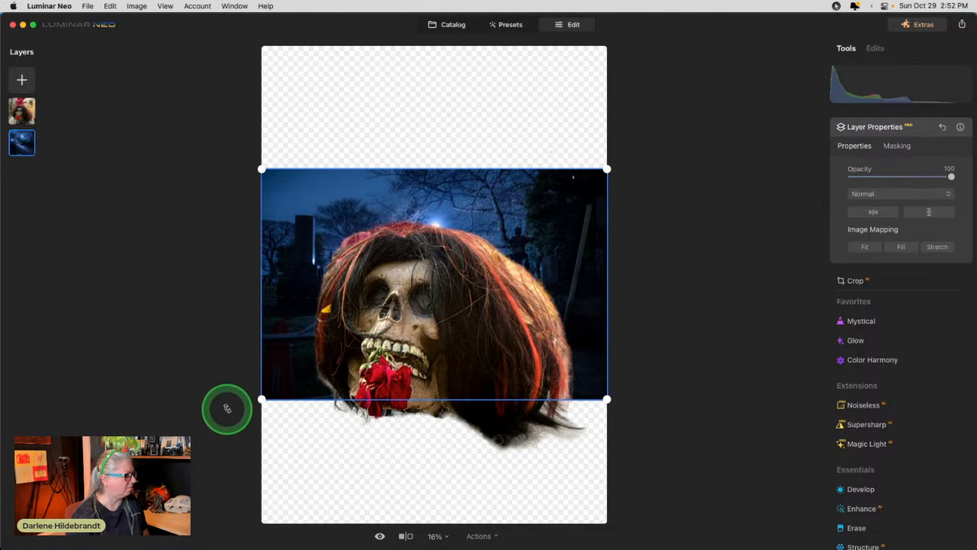
mouse_move(256, 401)
left_mouse_down()
mouse_move(182, 434)
mouse_move(305, 371)
mouse_move(97, 508)
mouse_move(262, 399)
left_mouse_up()
Try scaling and repositioning the skull layer over the cemetery photo.
left_click(22, 110)
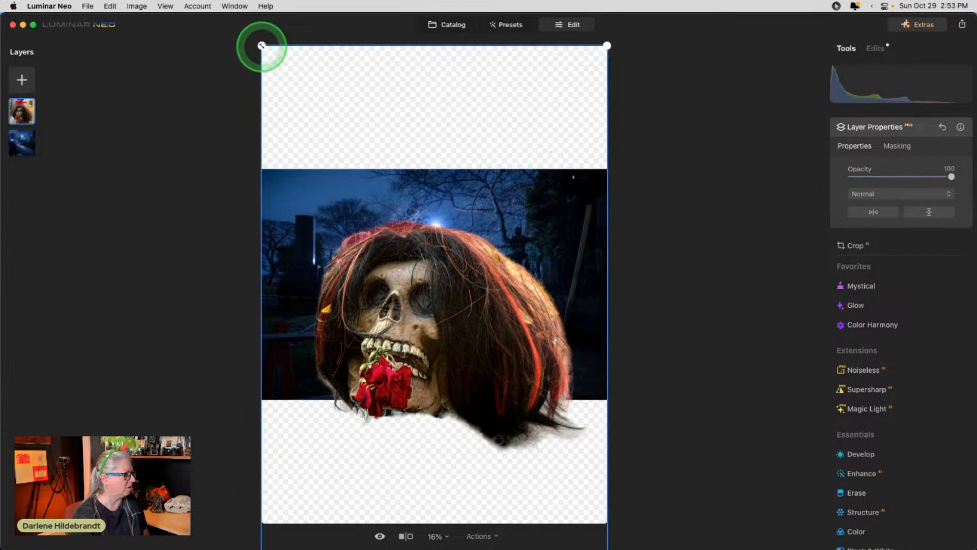
left_click_drag(265, 51, 589, 157)
left_click_drag(458, 304, 429, 245)
left_click_drag(580, 60, 481, 189)
left_click_drag(380, 332, 449, 299)
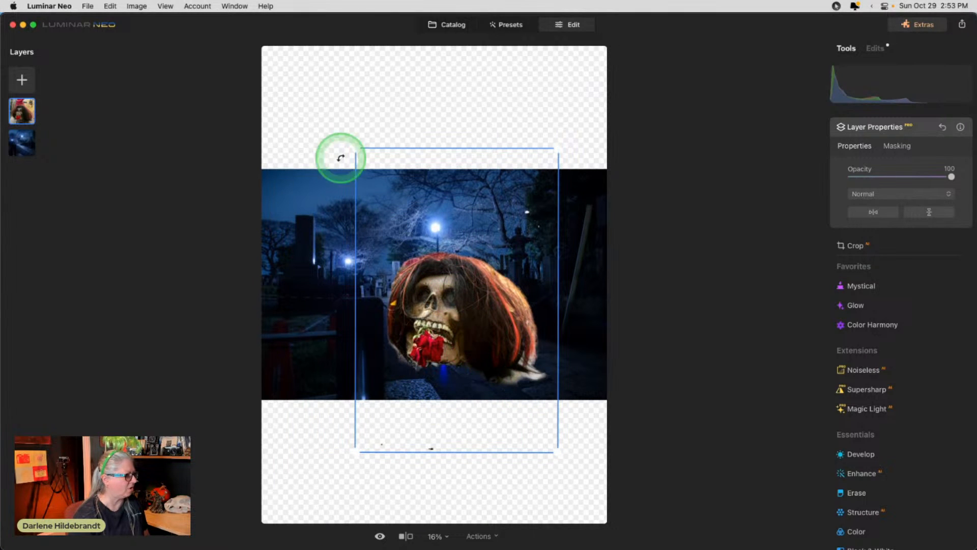
left_click_drag(355, 148, 399, 205)
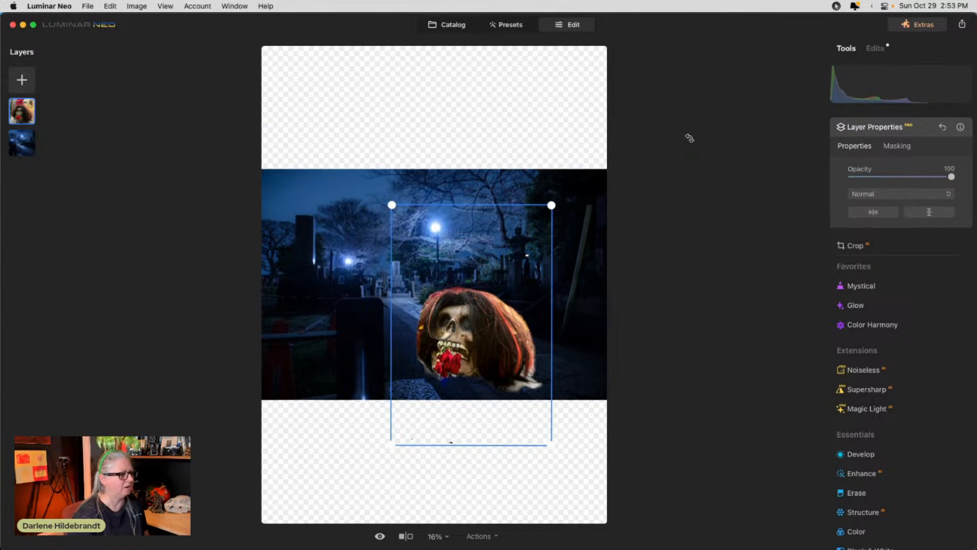
left_click_drag(391, 205, 281, 65)
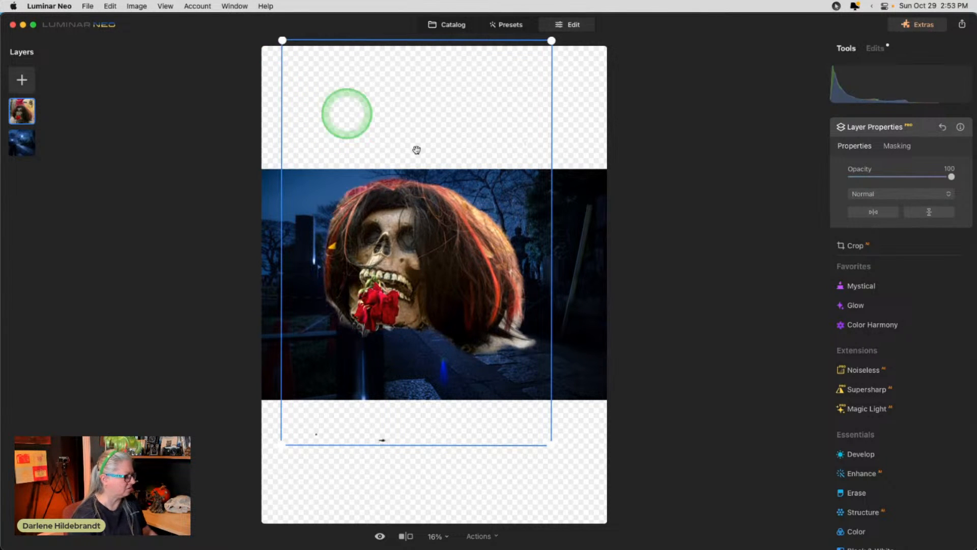
Undo the skull layer's moves and resizing, and remove the cemetery photo layer beneath it.
left_click(925, 130)
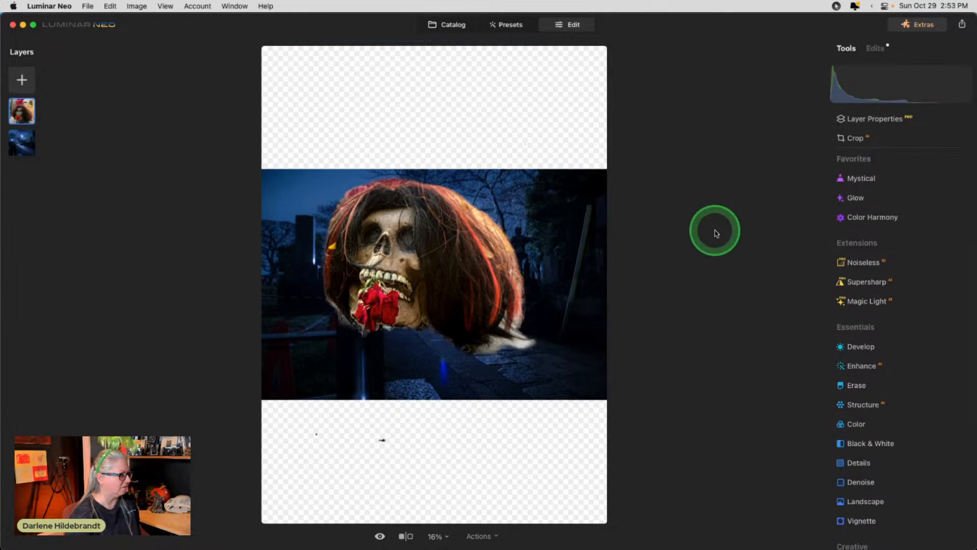
key("super+z")
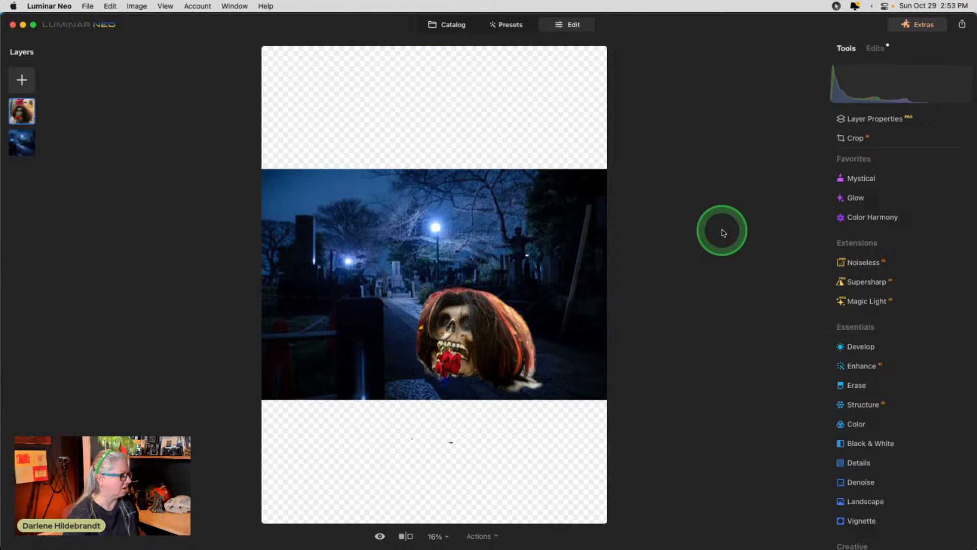
key("super+z")
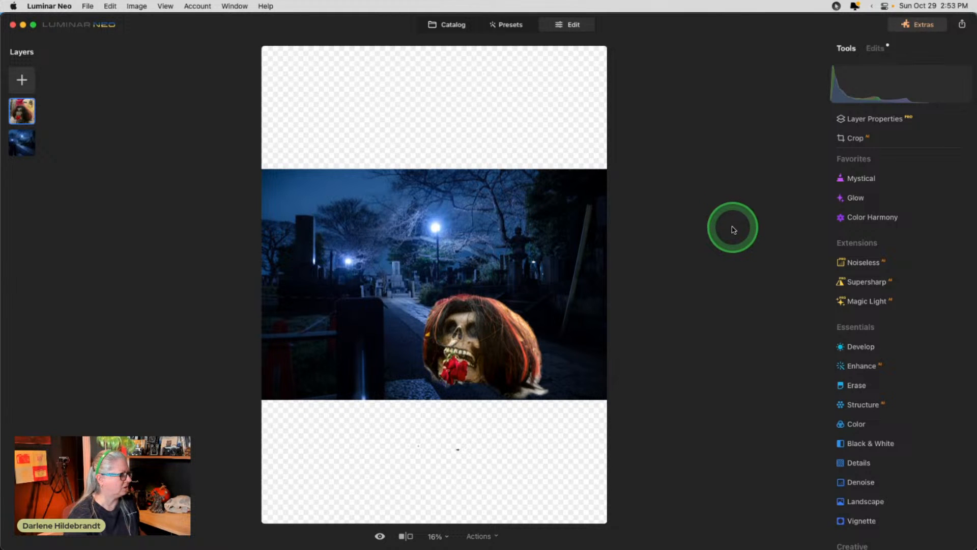
key("super+z")
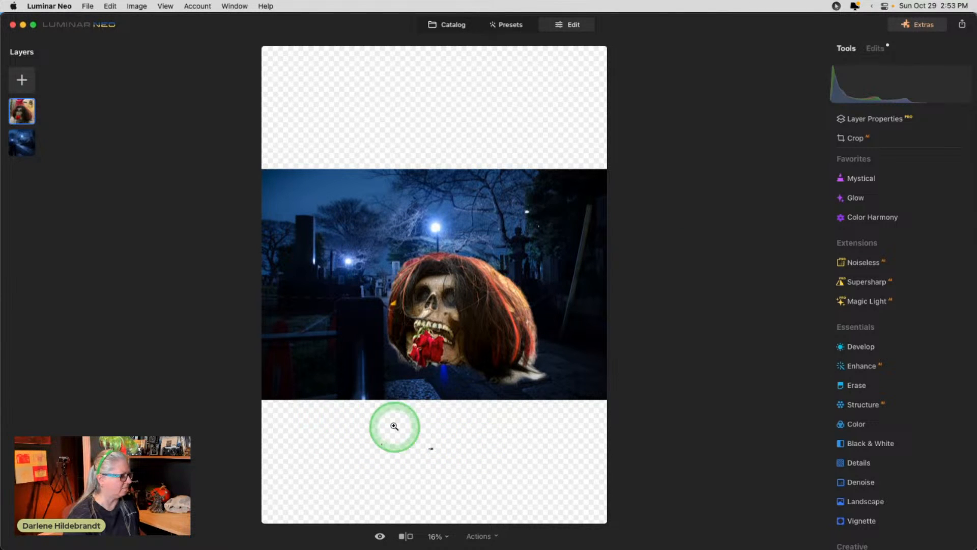
key("super+z")
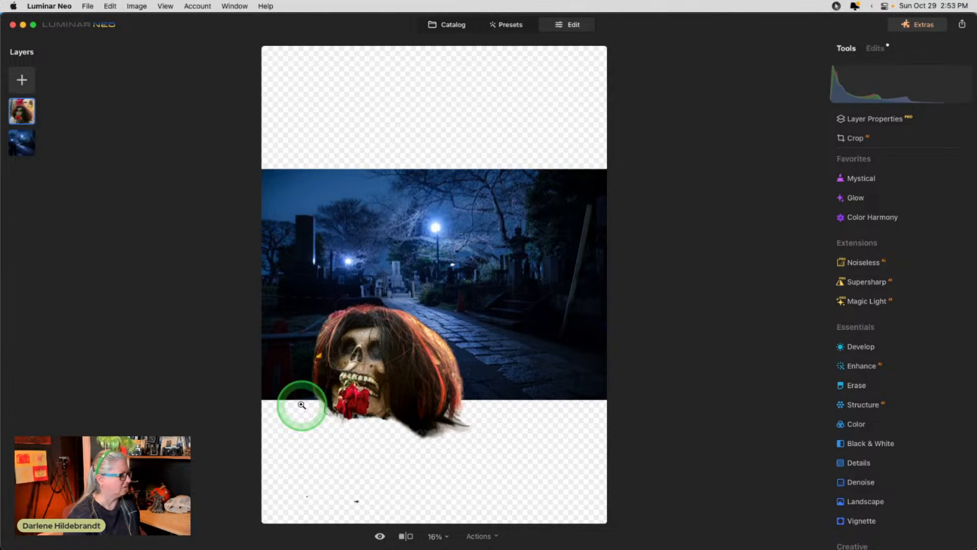
key("super+z")
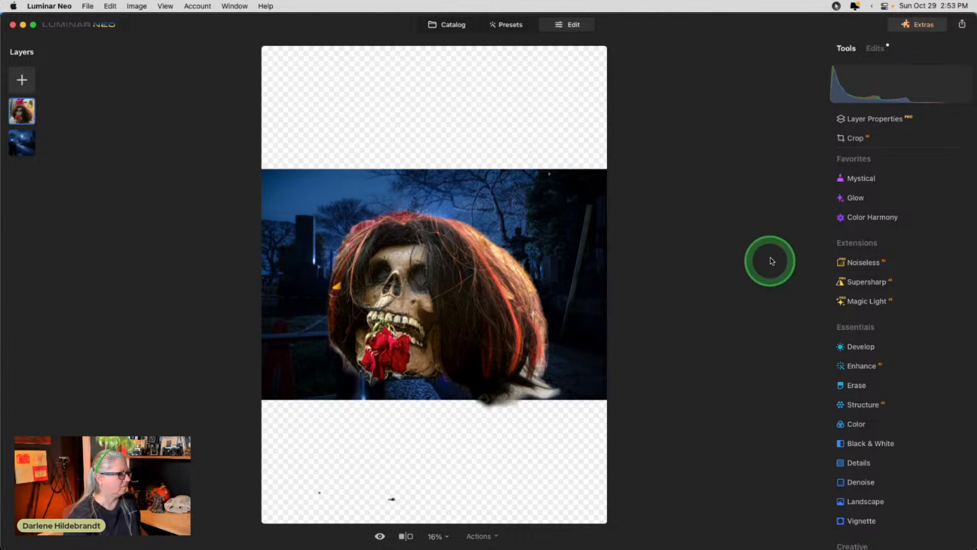
left_click(906, 123)
key("super+z")
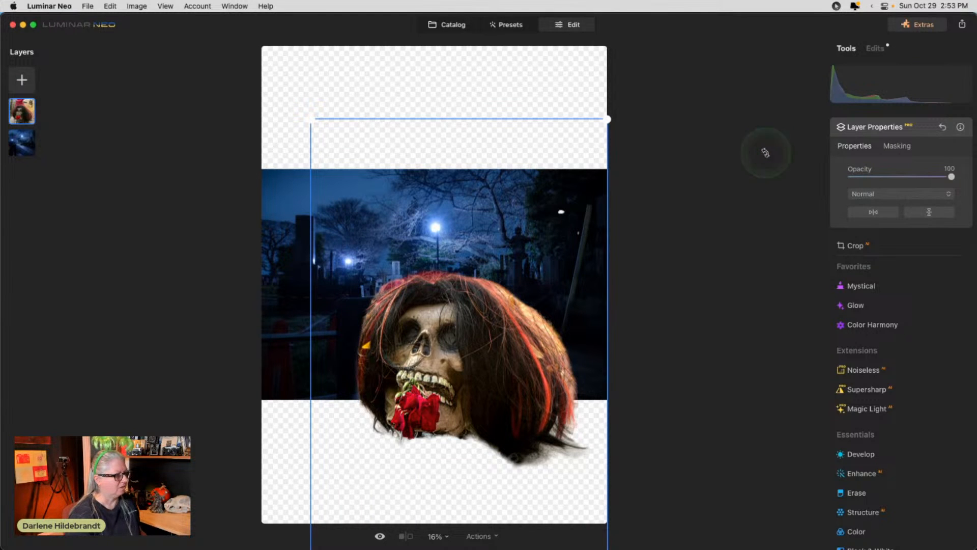
key("super+z")
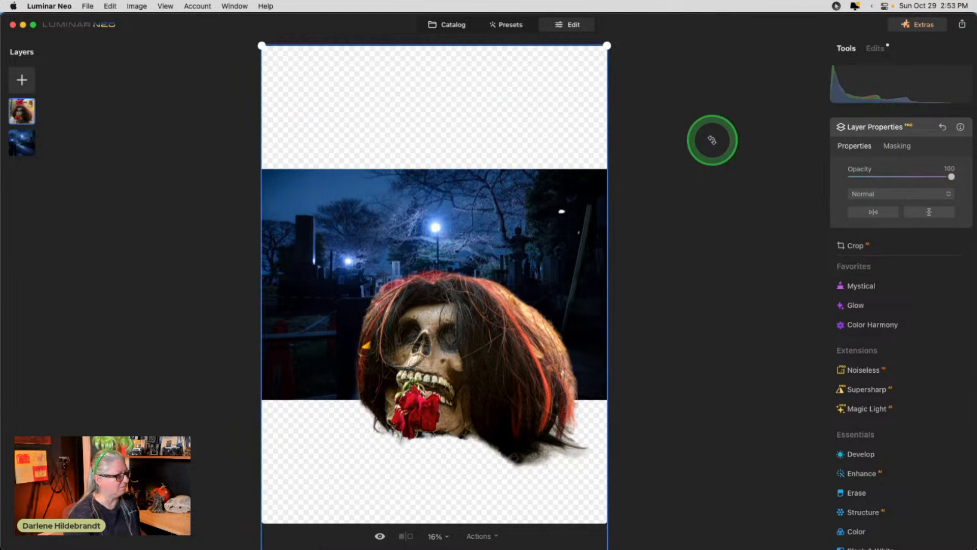
left_click(915, 128)
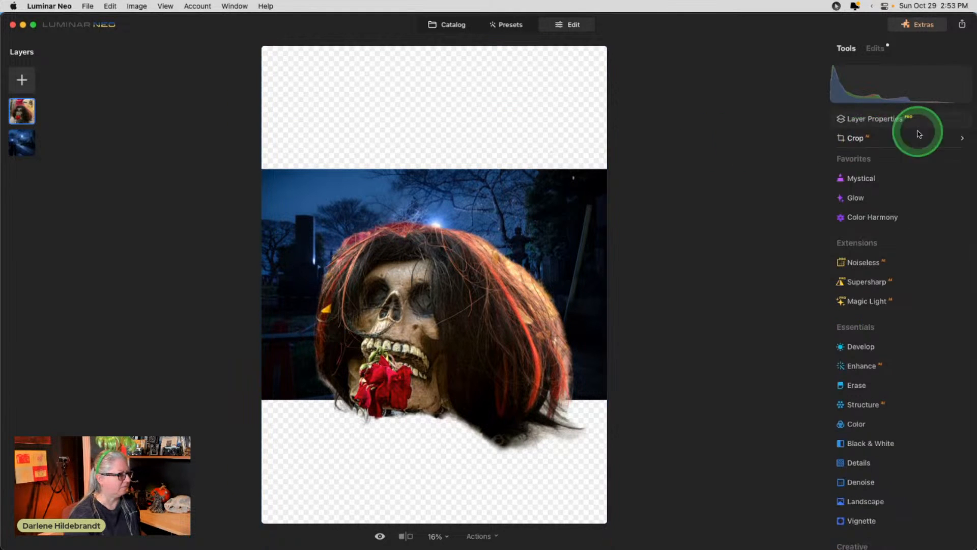
right_click(23, 137)
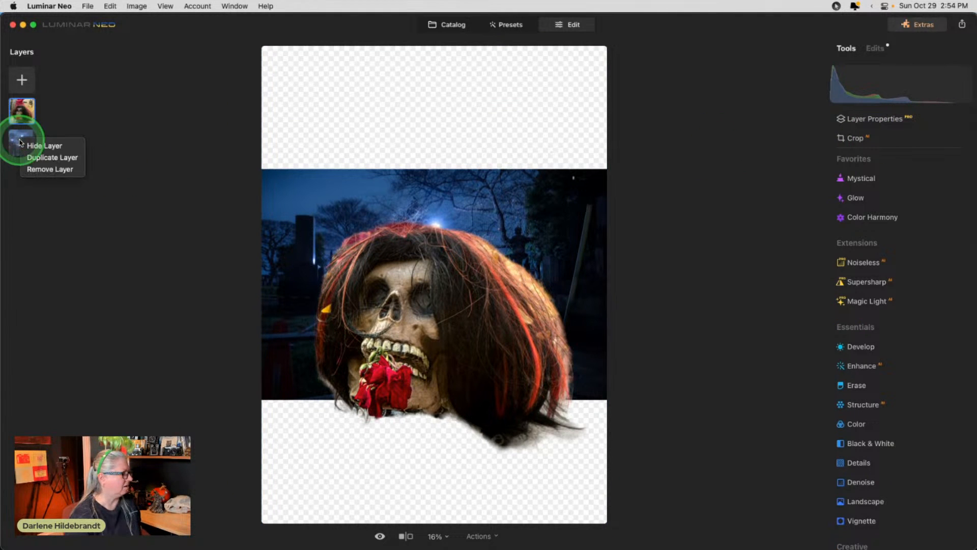
left_click(40, 168)
Open the night cemetery photo from the Spooky catalog folder for editing as the base image.
left_click(451, 25)
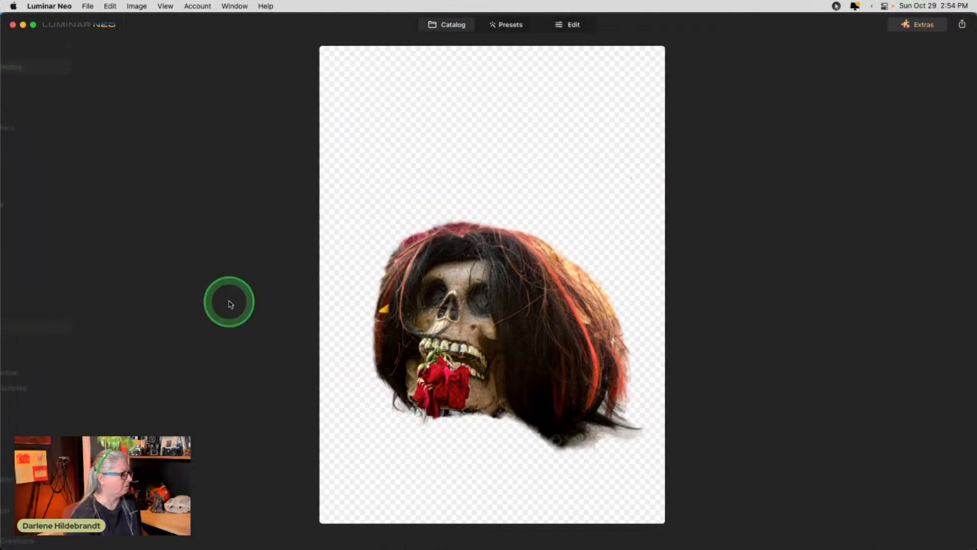
scroll(498, 293, "up", 5)
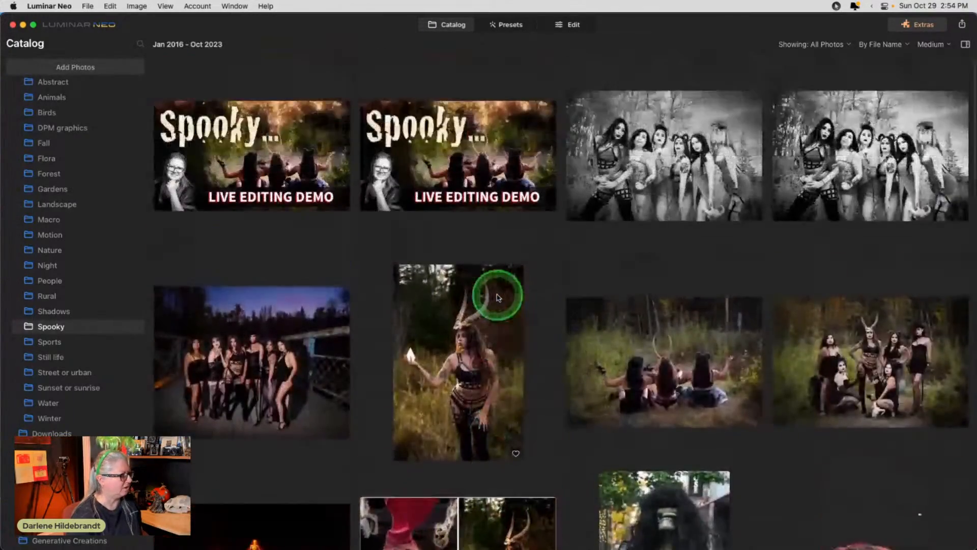
scroll(498, 298, "down", 15)
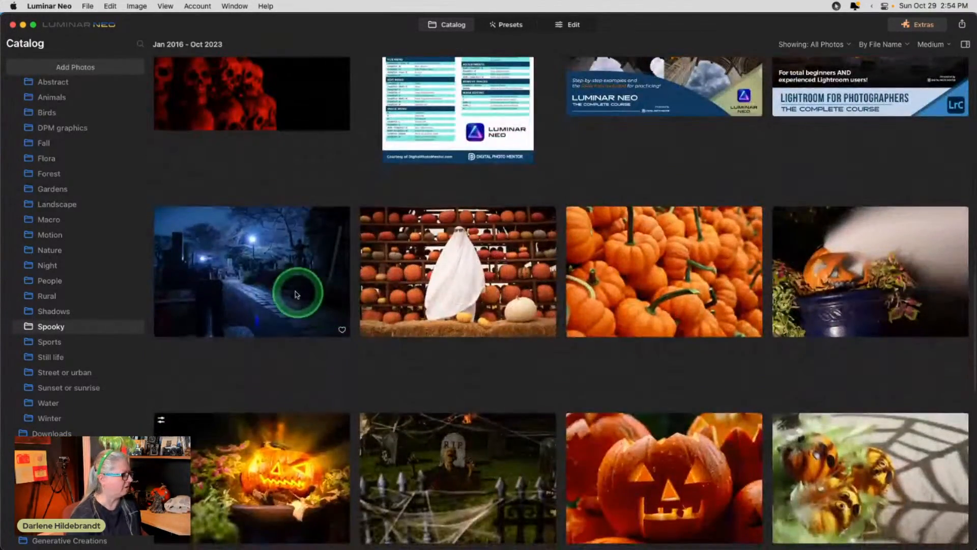
left_click(297, 294)
left_click(568, 26)
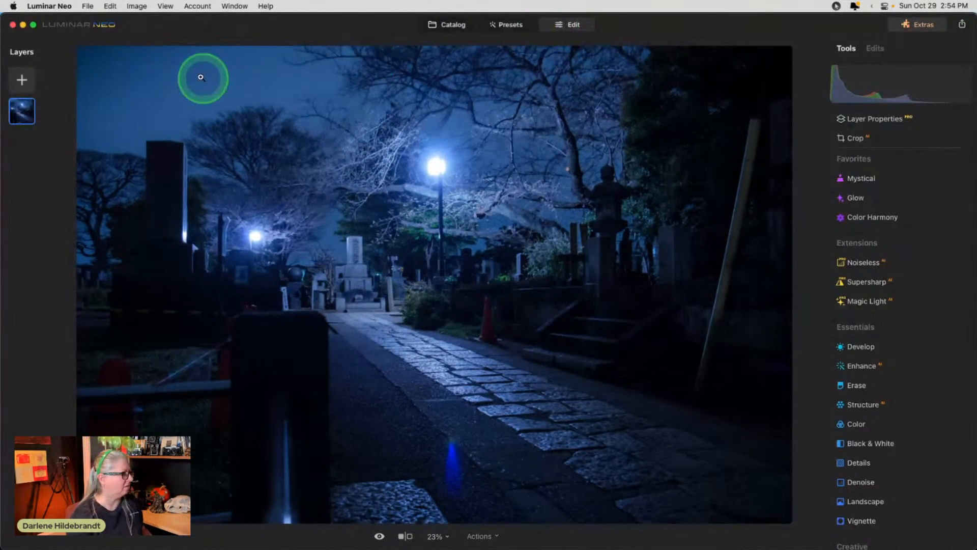
Load the exported SAM_2919 skull PNG from the Spooky folder and add it as a layer over the cemetery photo.
left_click(29, 91)
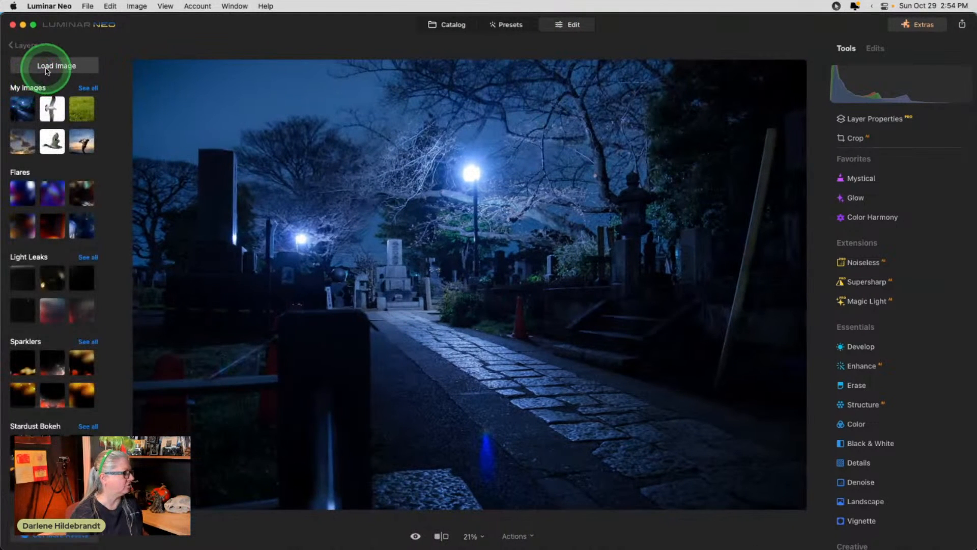
left_click(50, 66)
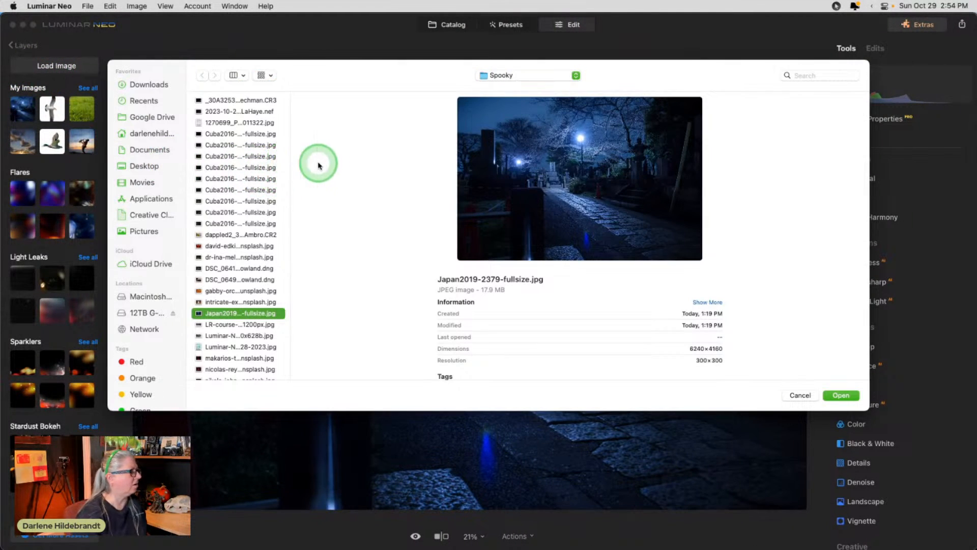
left_click_drag(290, 349, 430, 355)
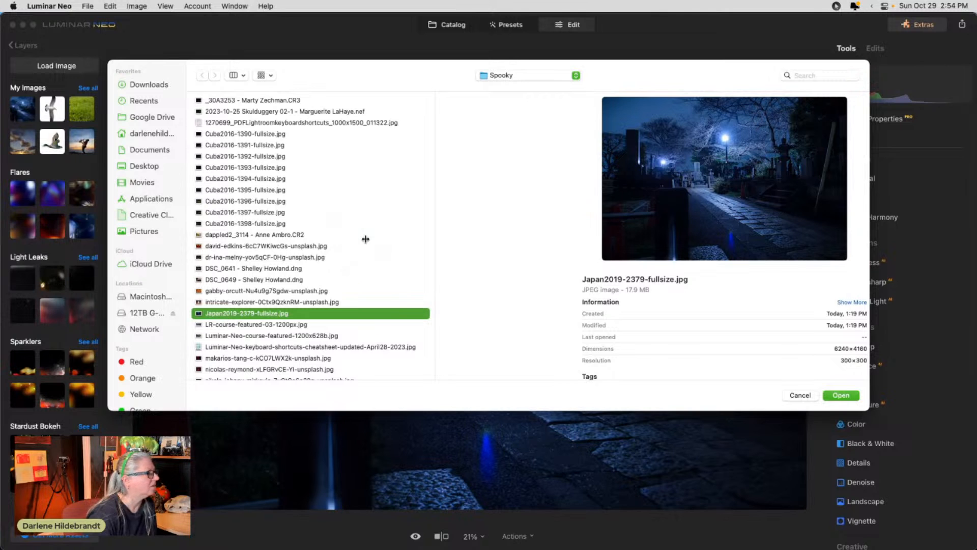
scroll(365, 238, "down", 5)
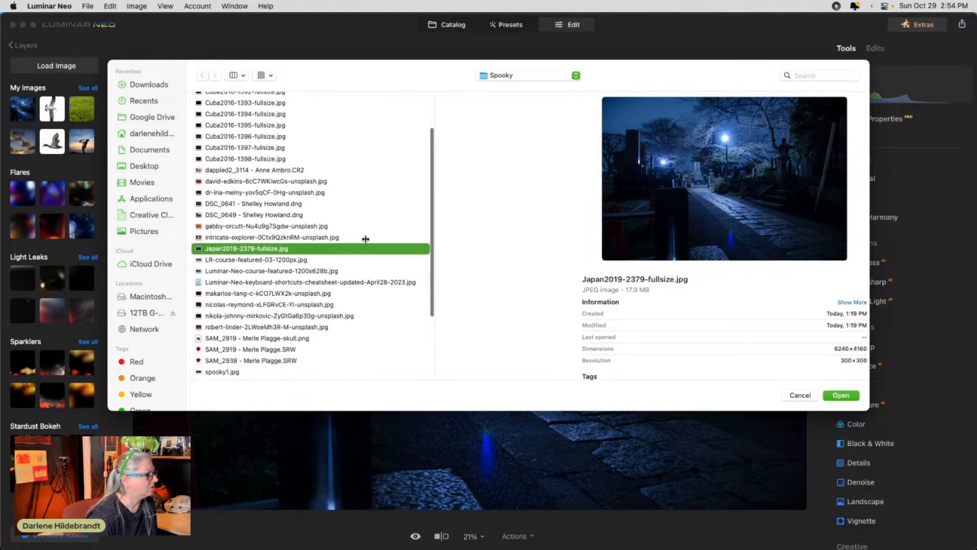
scroll(365, 238, "down", 3)
left_click(306, 317)
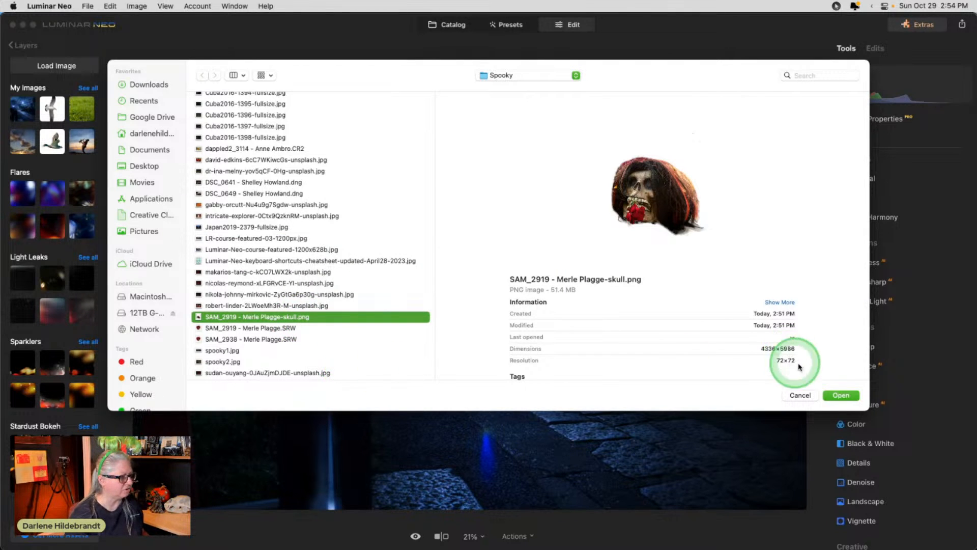
left_click(840, 394)
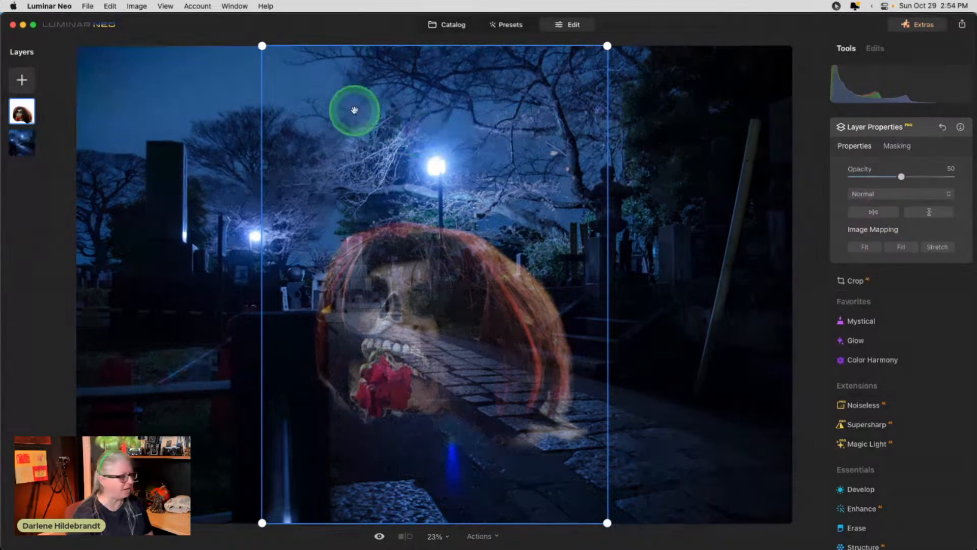
Move the skull layer over the stone path and flip it horizontally.
left_click_drag(447, 331, 539, 290)
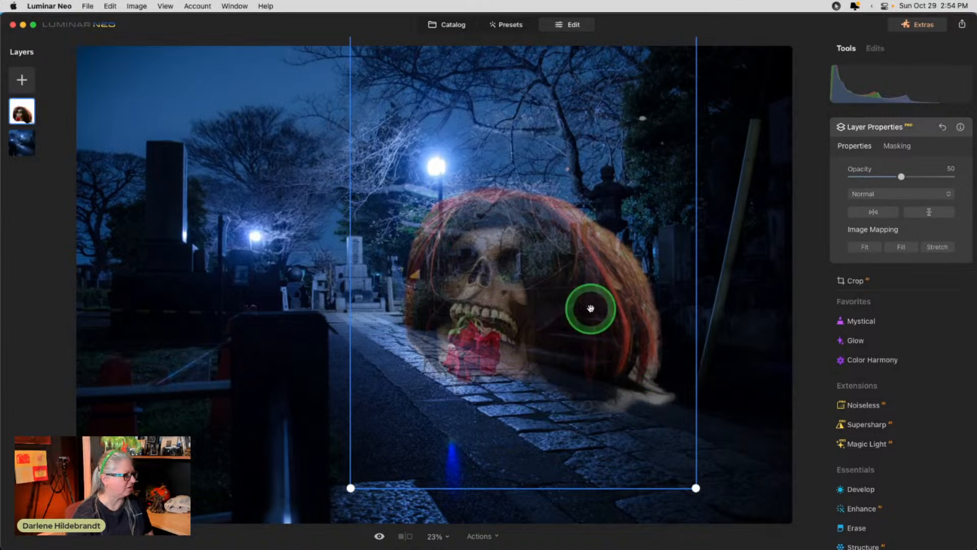
left_click_drag(552, 251, 527, 290)
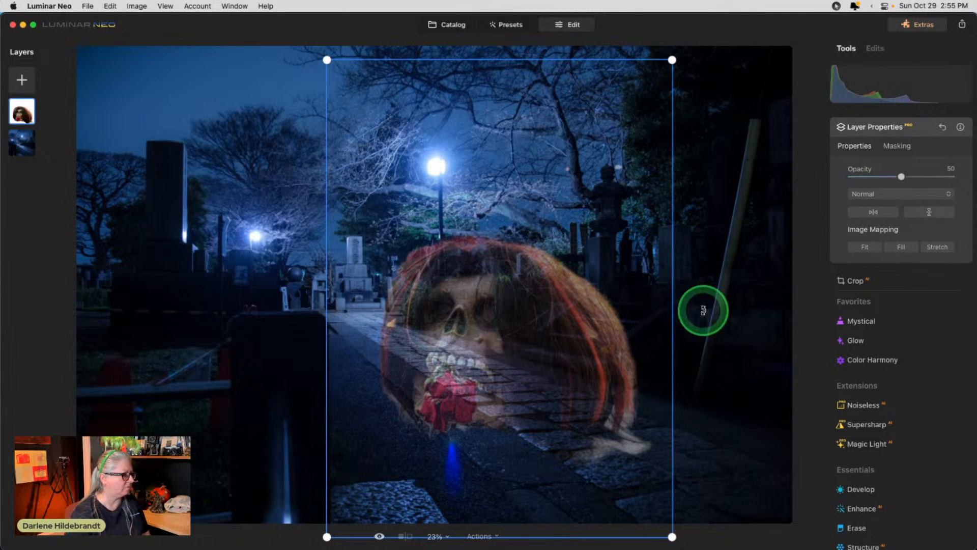
left_click(873, 213)
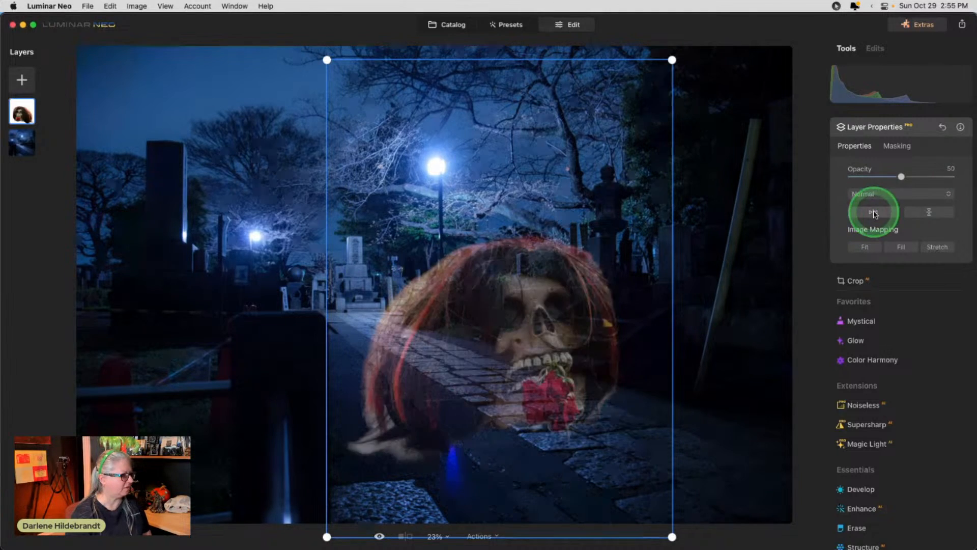
Scale the skull down on the right side of the stone path in its original orientation and set its opacity to 100.
left_click_drag(551, 342, 397, 331)
left_click_drag(560, 63, 496, 150)
left_click_drag(390, 347, 566, 308)
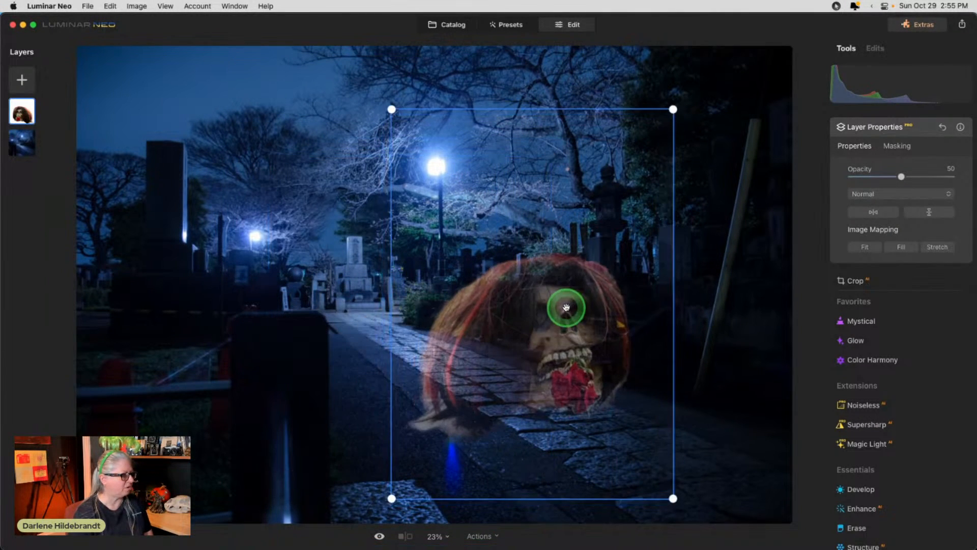
left_click_drag(465, 375, 575, 326)
left_click(884, 175)
left_click_drag(901, 176, 970, 179)
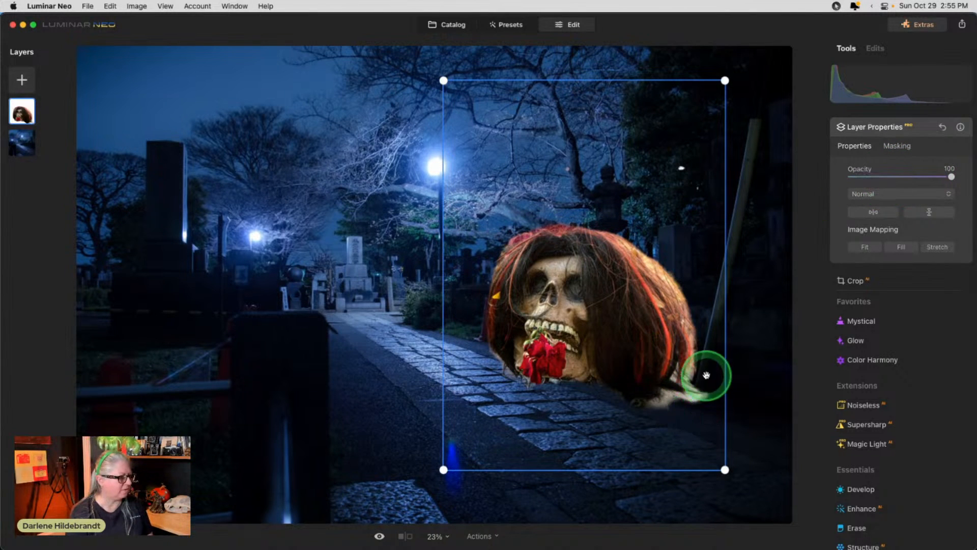
Preview the blend modes on the skull layer, apply Lighten, and lower its opacity to about 66.
left_click(872, 194)
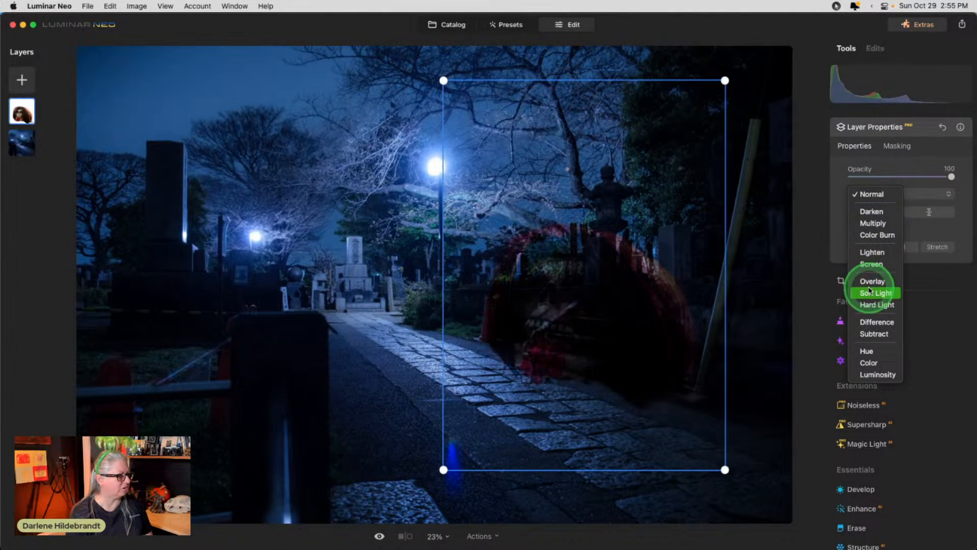
left_click(867, 319)
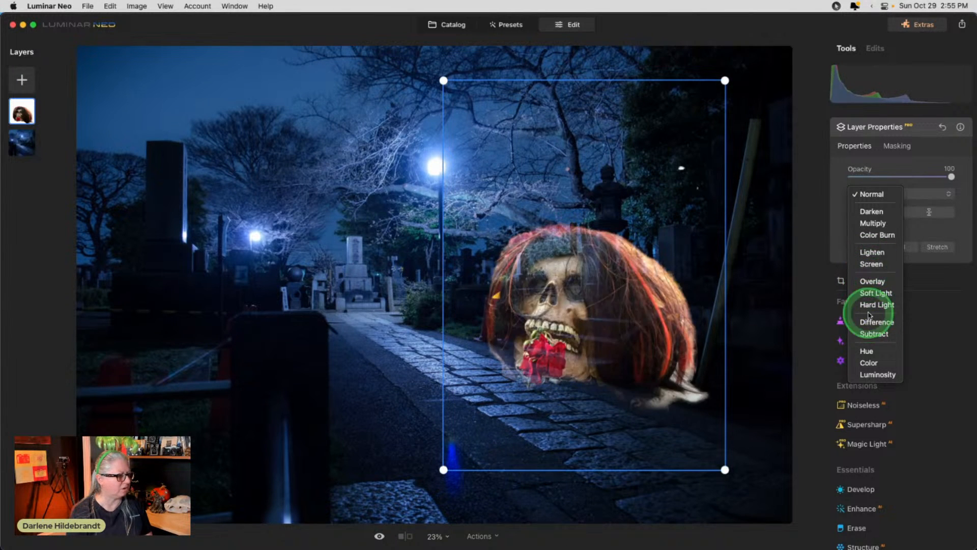
left_click(871, 377)
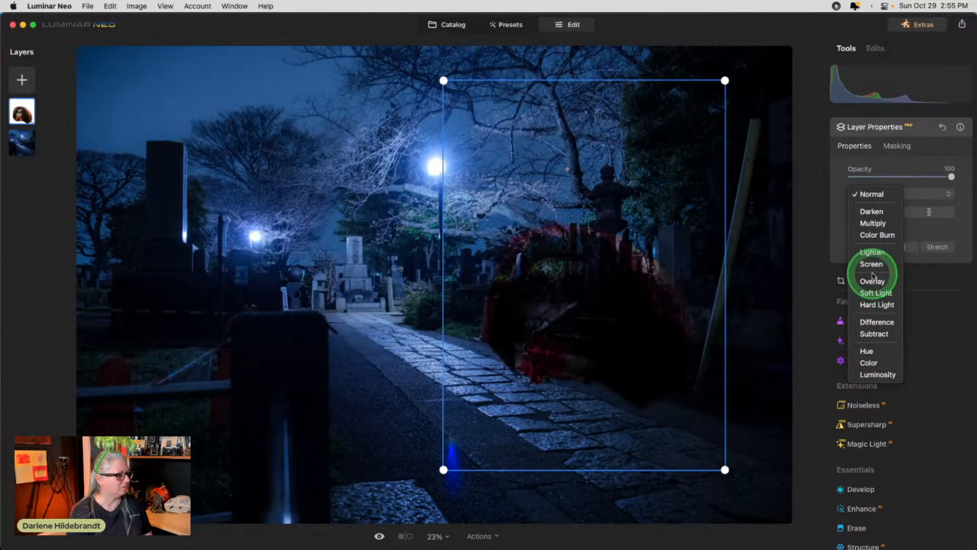
left_click(871, 252)
left_click_drag(951, 177, 914, 178)
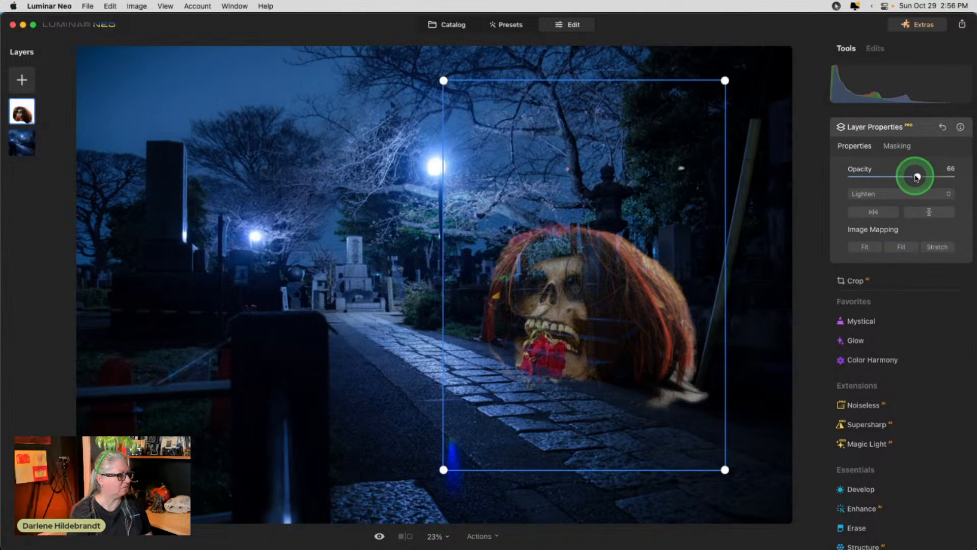
Move the skull layer slightly lower on the stone path, set its blend mode to Normal and its opacity to about 61.
left_click_drag(585, 299, 600, 323)
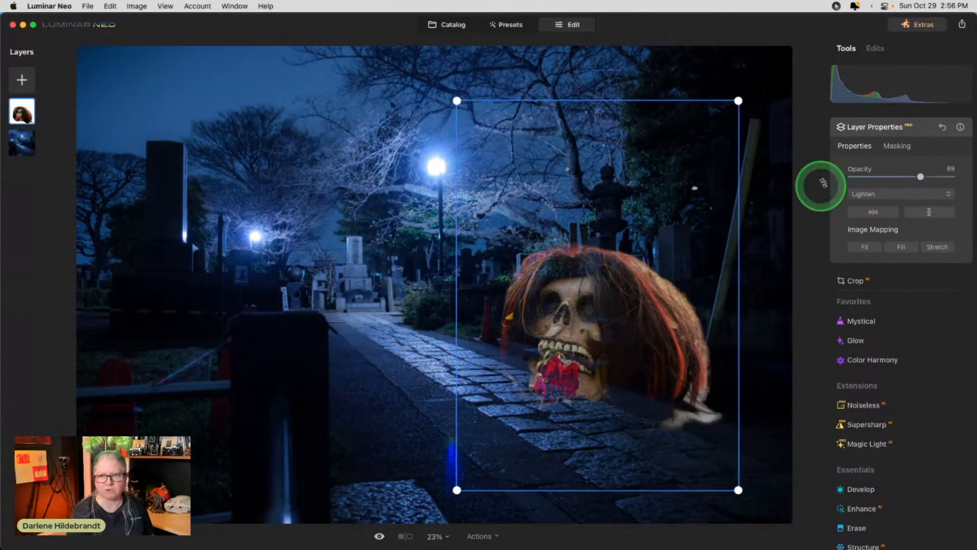
left_click(869, 193)
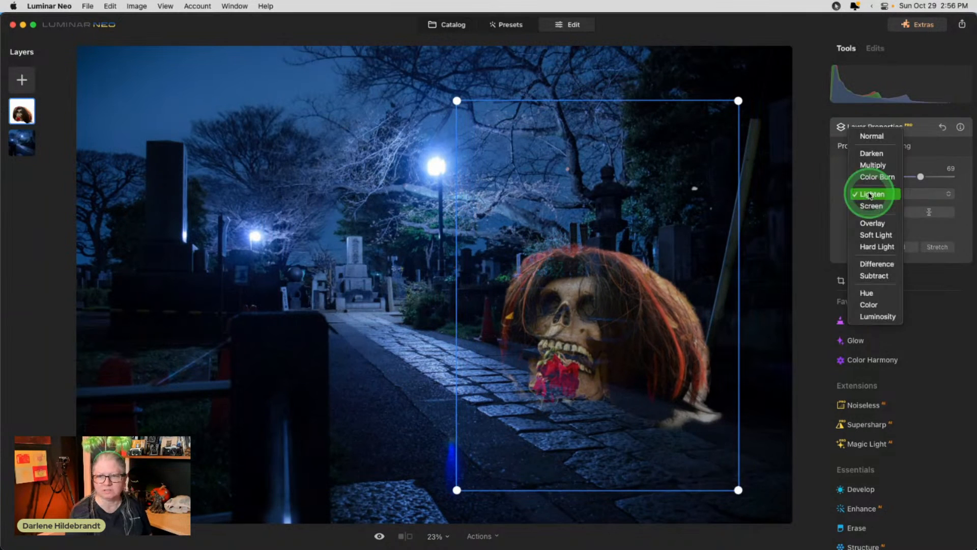
left_click(871, 136)
left_click_drag(920, 177, 911, 177)
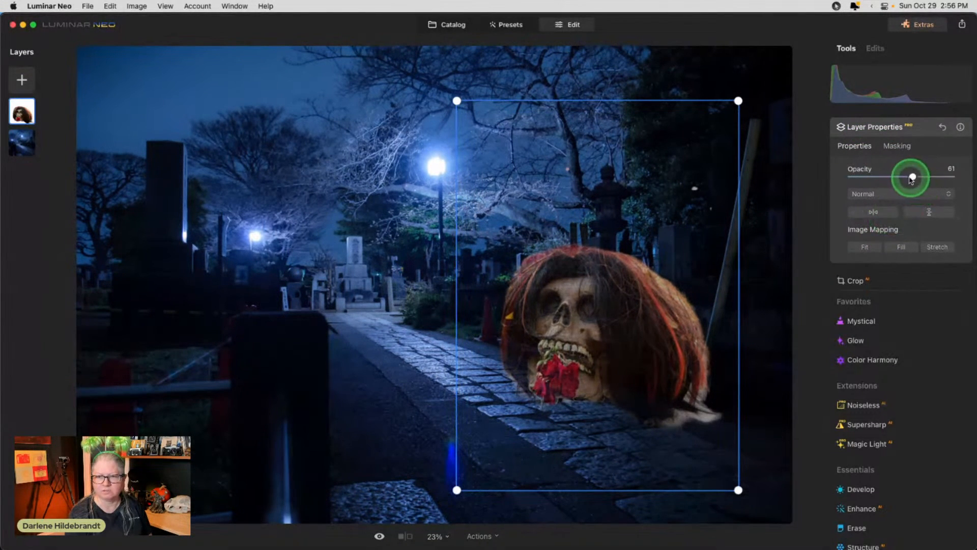
Mask the skull layer with Background Removal, removing everything but the detected main object.
left_click(899, 146)
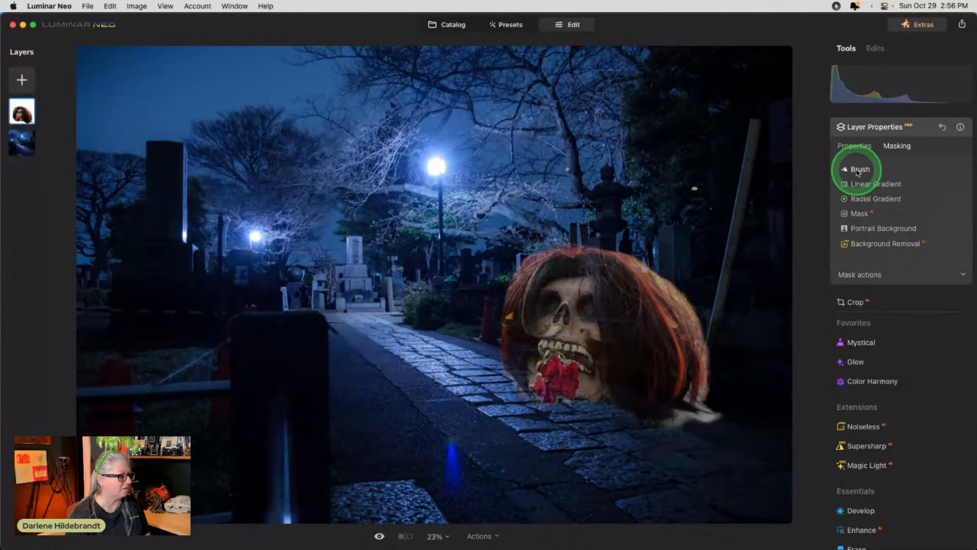
left_click(875, 243)
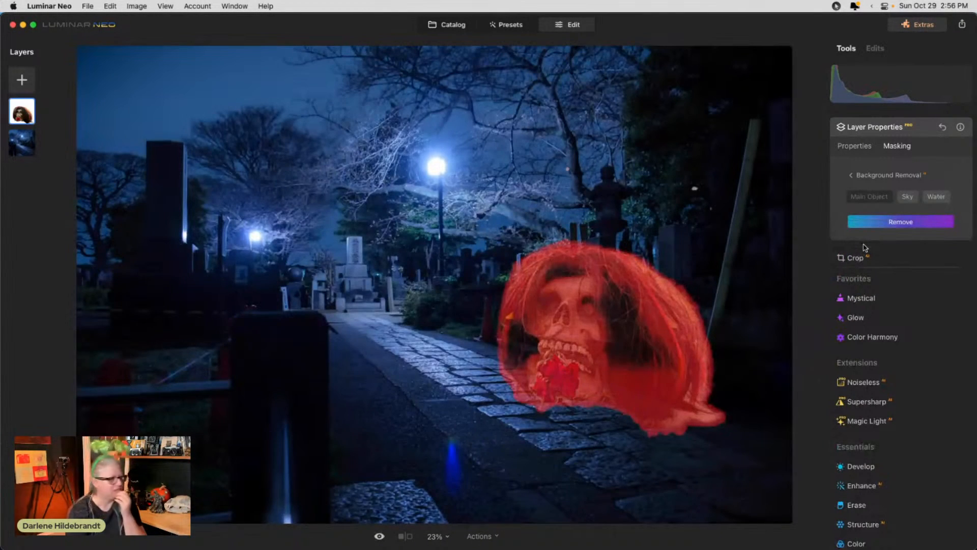
left_click(901, 222)
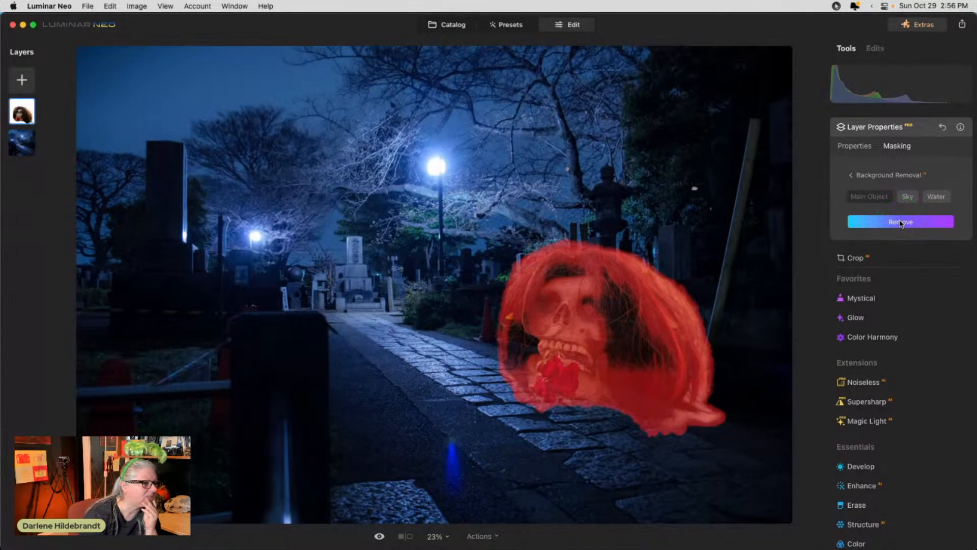
left_click(901, 222)
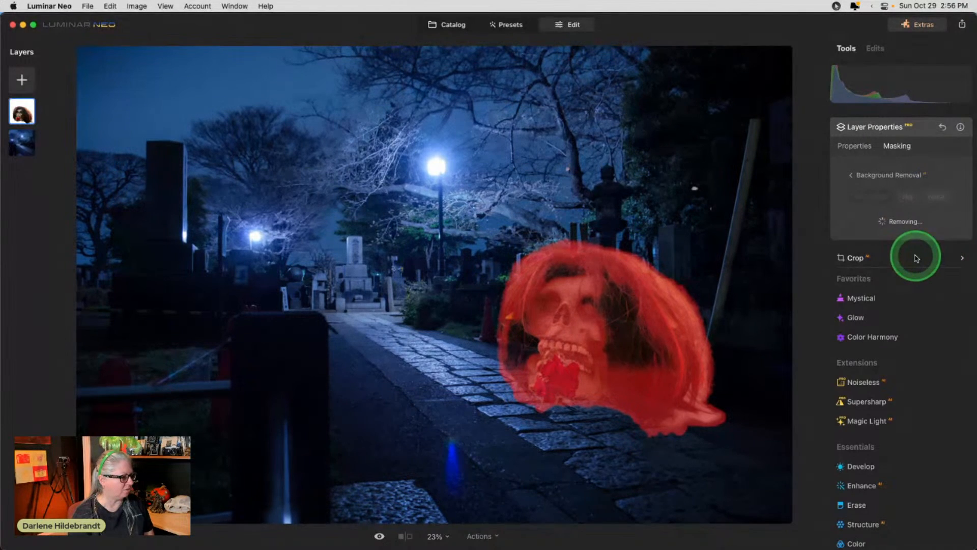
Mark the skull's face and the inside of its hair as Object with the size 100 refinement brush.
left_click(868, 223)
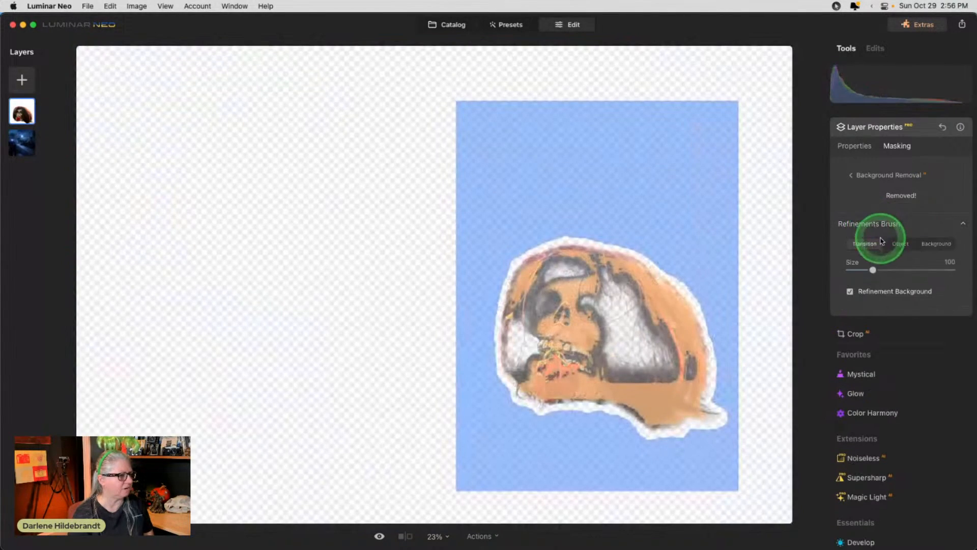
left_click(902, 244)
mouse_move(577, 315)
left_mouse_down()
mouse_move(616, 354)
mouse_move(675, 370)
mouse_move(617, 286)
mouse_move(568, 274)
mouse_move(534, 314)
mouse_move(526, 352)
mouse_move(615, 370)
left_mouse_up()
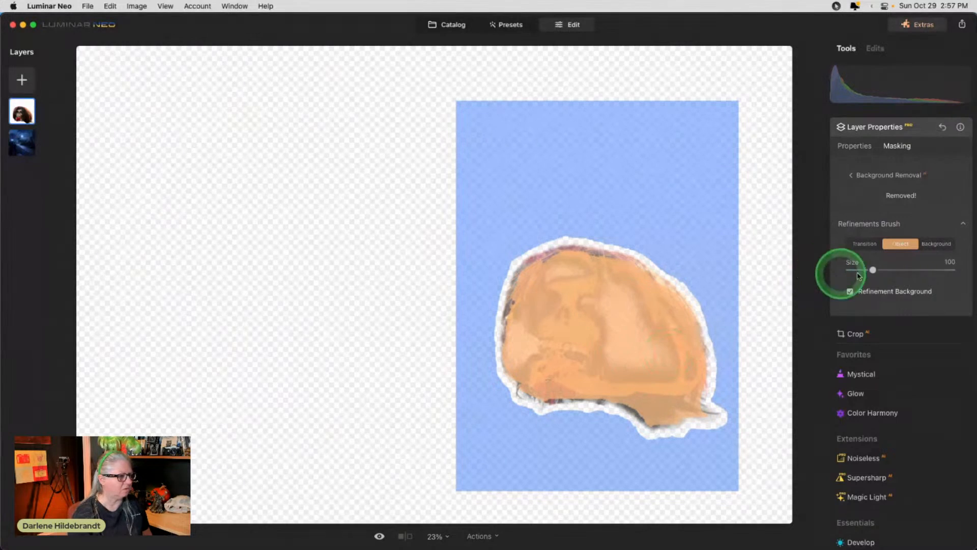
Mark the hair tips at the skull's lower right as Background at brush size 53, and repaint the right hair edge as Transition at 47.
left_click(936, 243)
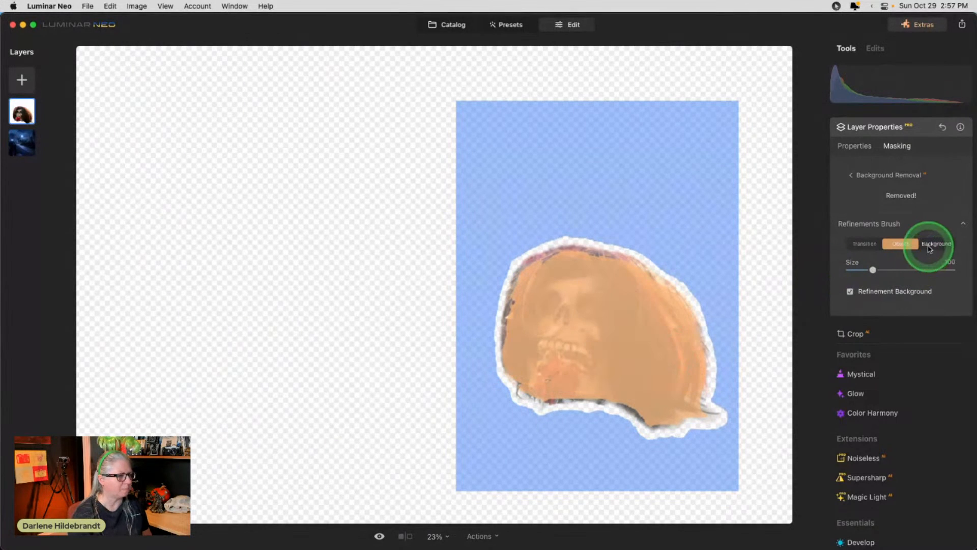
left_click(861, 270)
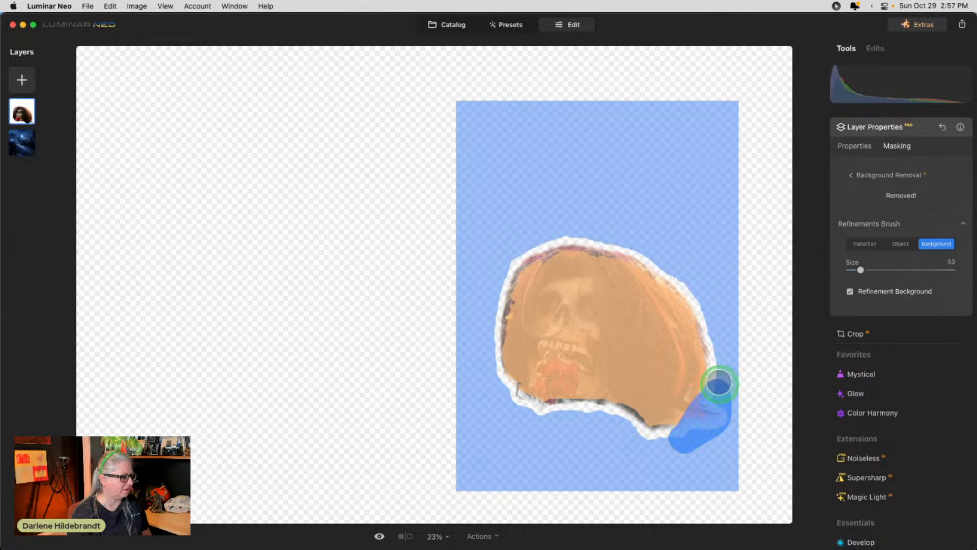
left_click(863, 247)
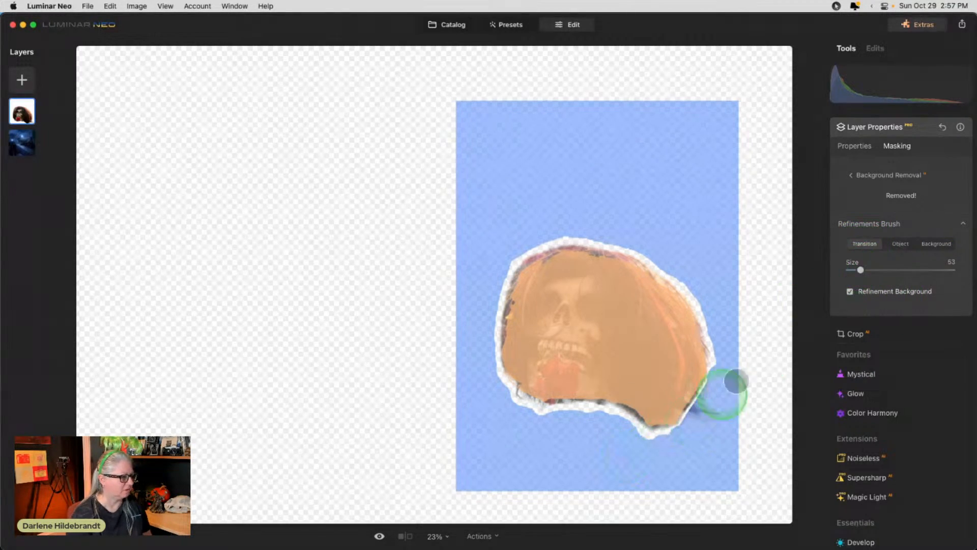
left_click_drag(860, 270, 859, 270)
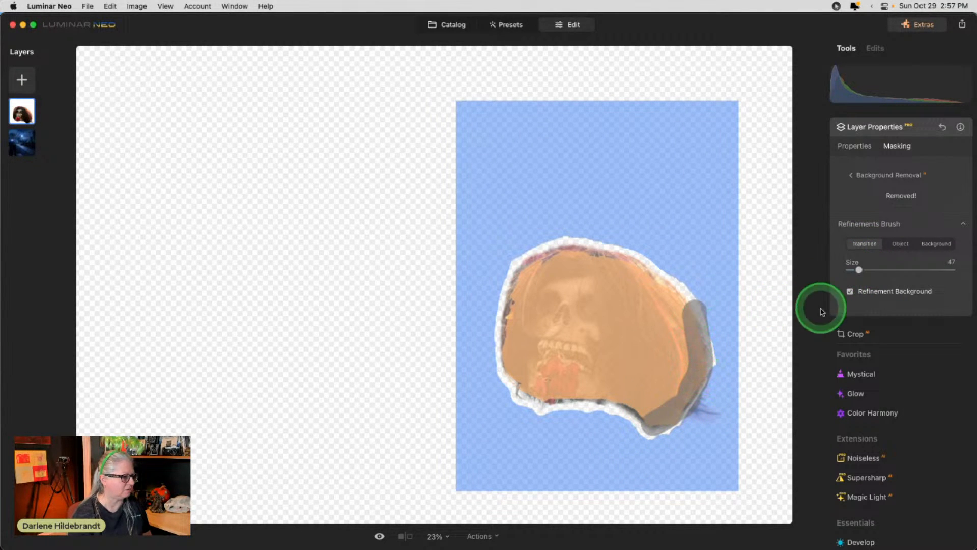
left_click(859, 229)
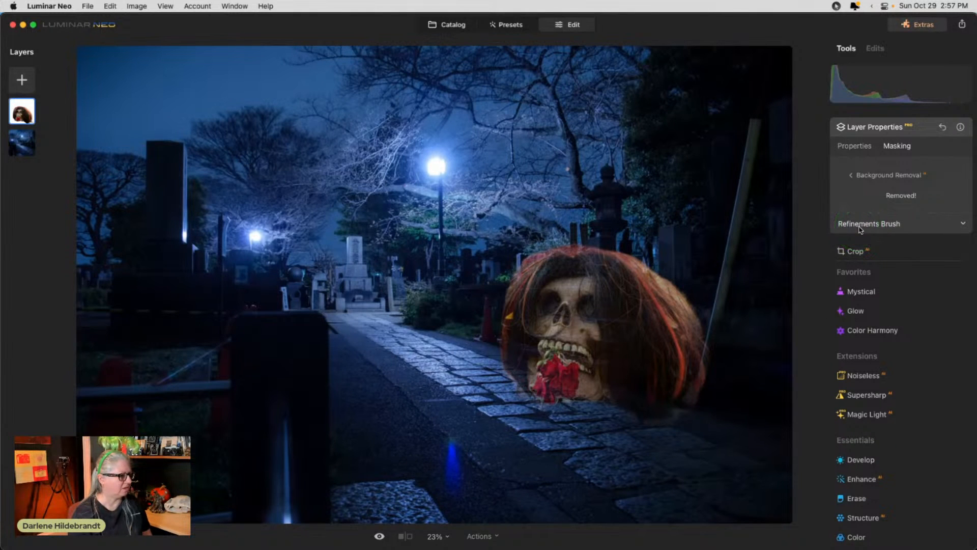
Refine the hair's upper-right edge with the Transition brush and mark the outer right side of the hair as Background.
left_click(858, 227)
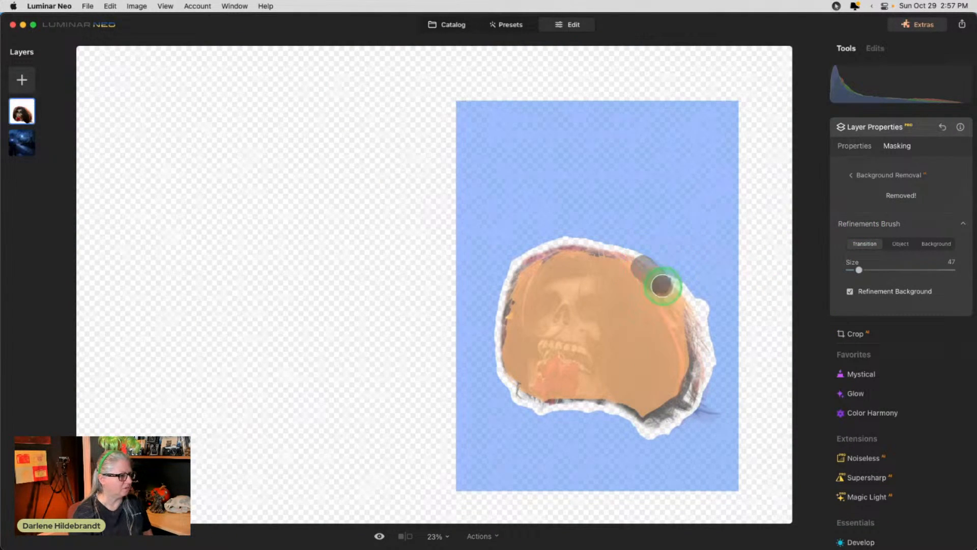
left_click(863, 227)
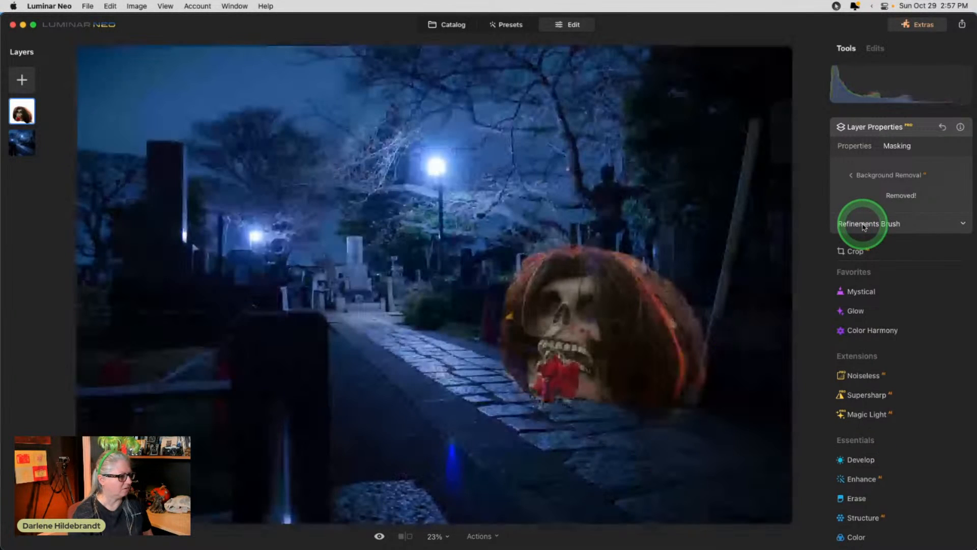
left_click(863, 227)
left_click(936, 243)
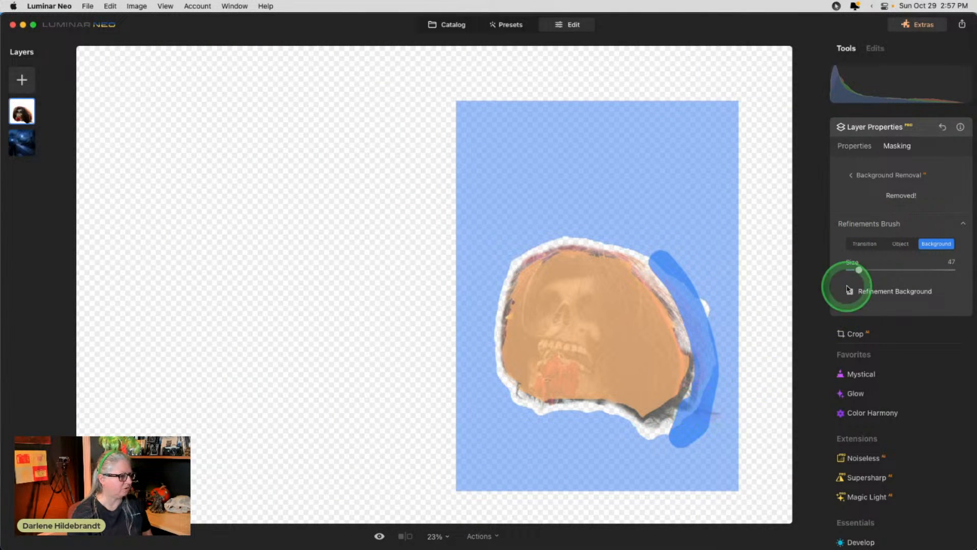
left_click(865, 244)
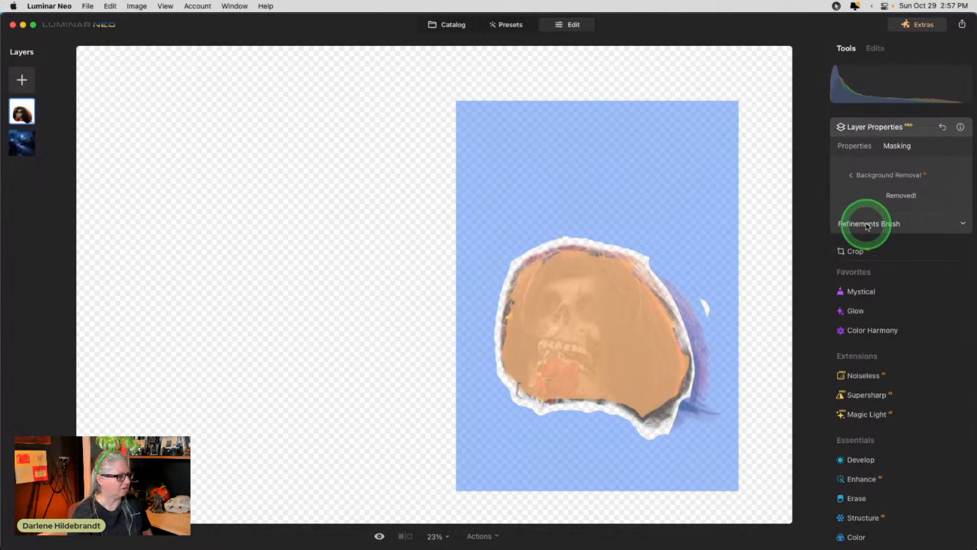
left_click(867, 225)
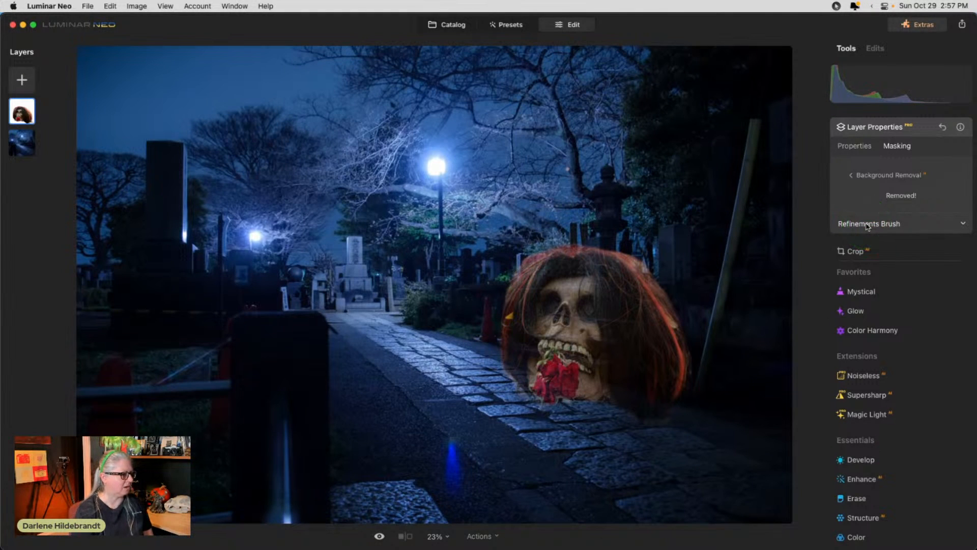
Brush Transition along the skull's lower-left edge, the lower-right hair and the top of the head.
left_click(868, 225)
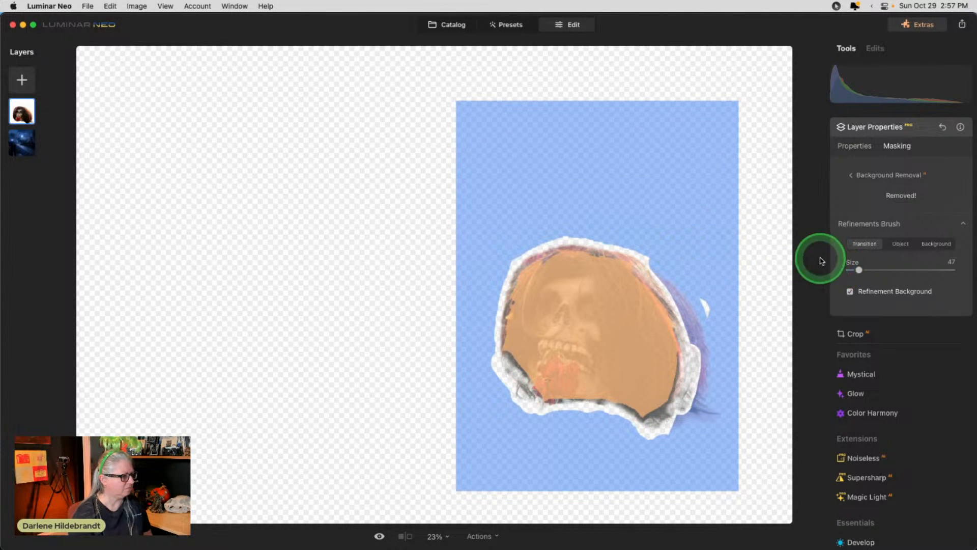
left_click_drag(525, 256, 610, 248)
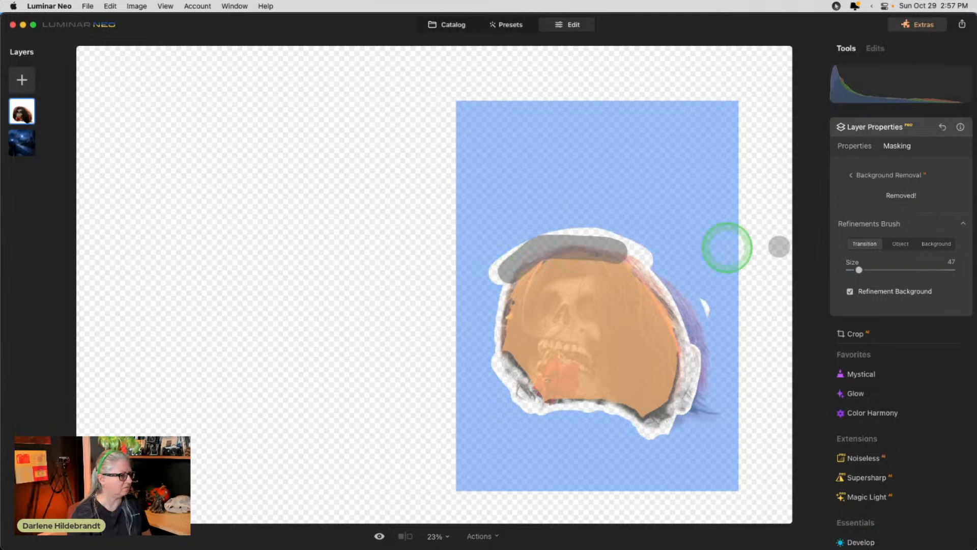
left_click(865, 224)
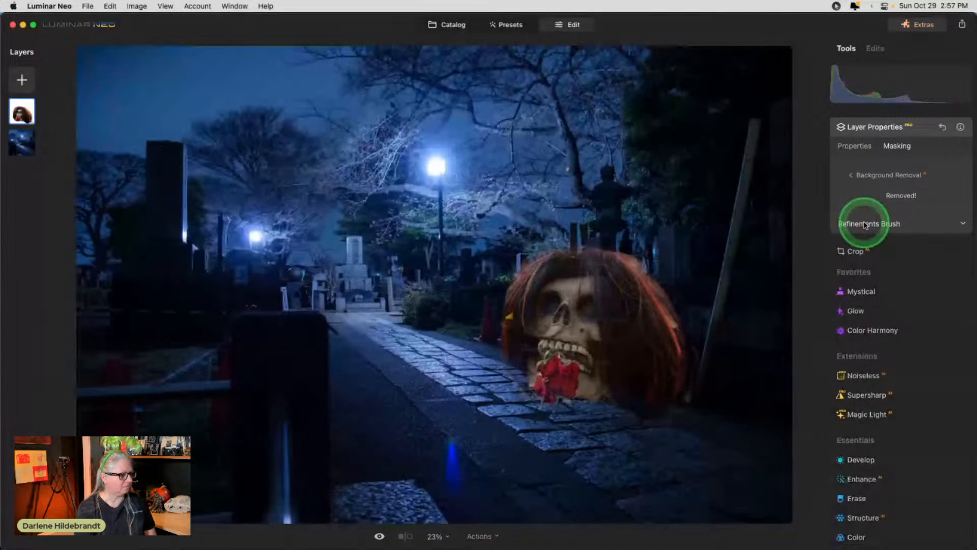
Trim the right side of the hair with a Background stroke, and brush Transition down along the new inner edge.
left_click(865, 224)
left_click(938, 243)
left_click_drag(686, 350, 657, 265)
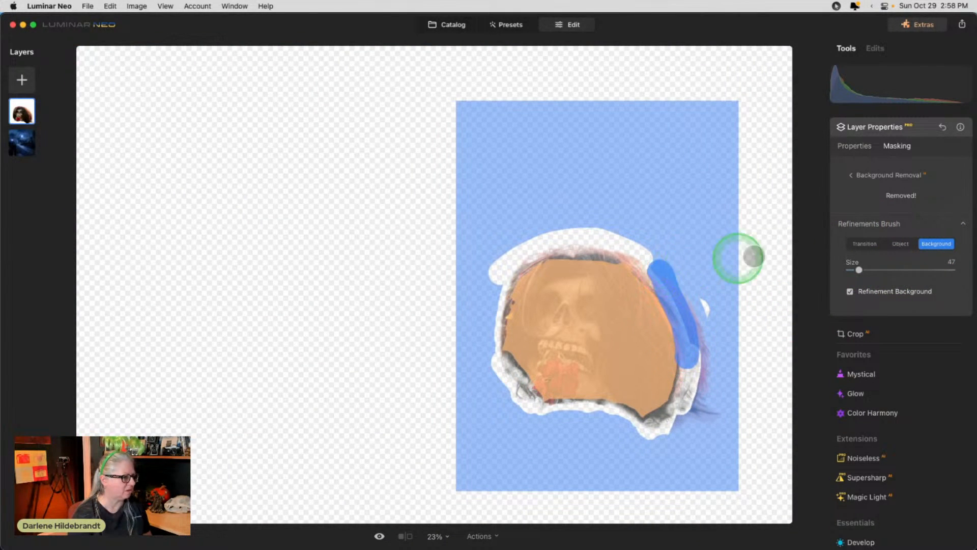
left_click(864, 244)
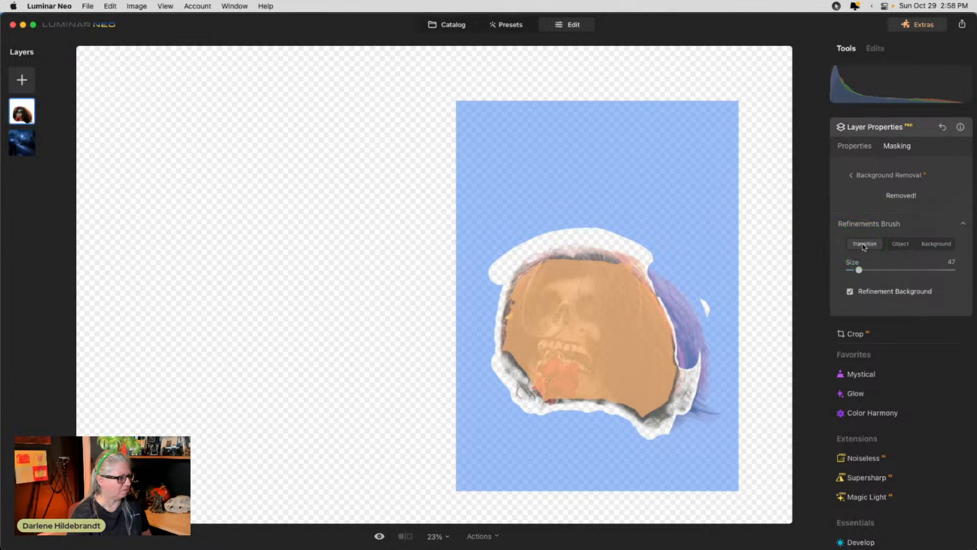
mouse_move(656, 294)
left_mouse_down()
mouse_move(680, 349)
mouse_move(683, 402)
left_mouse_up()
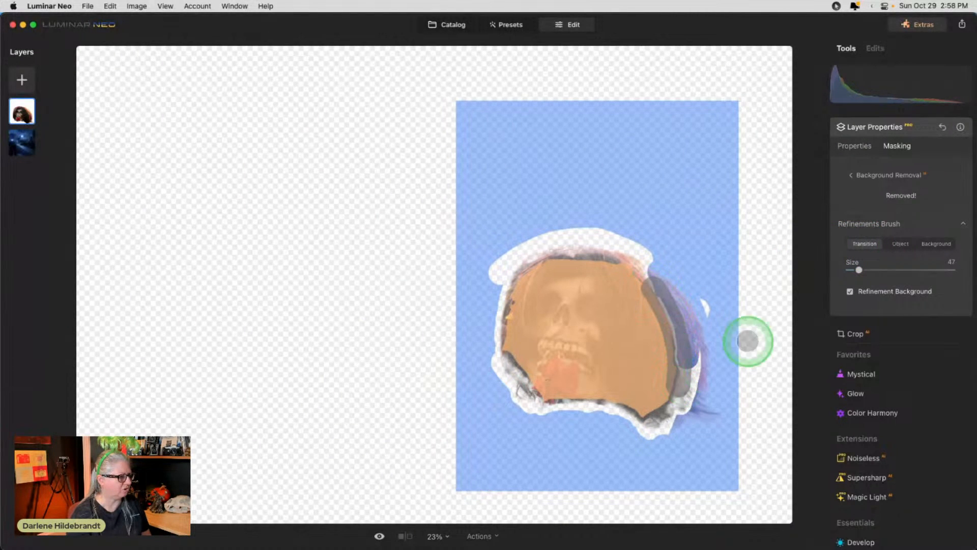
left_click(858, 226)
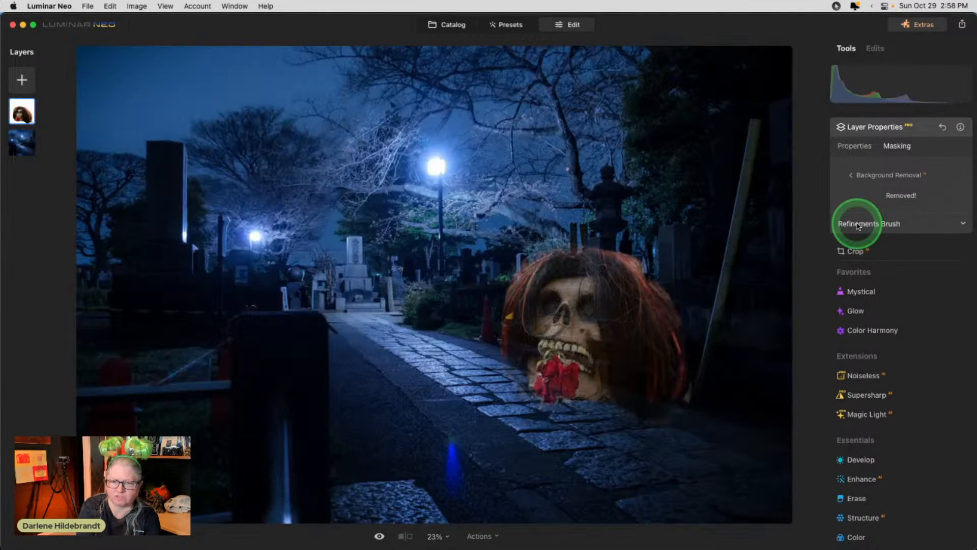
Mark the hair's upper-right corner as Background, and soften its new edge with the Transition brush at size 24.
left_click(858, 224)
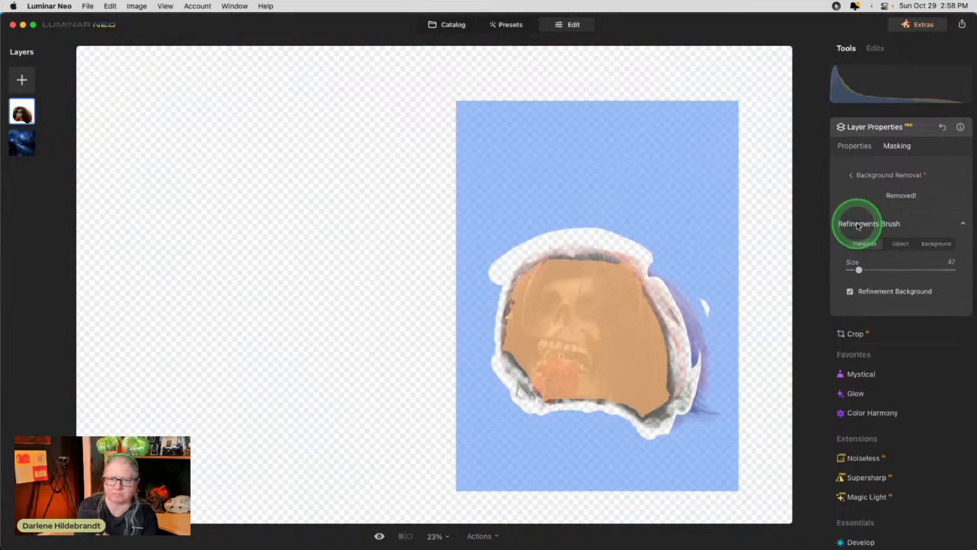
left_click(932, 246)
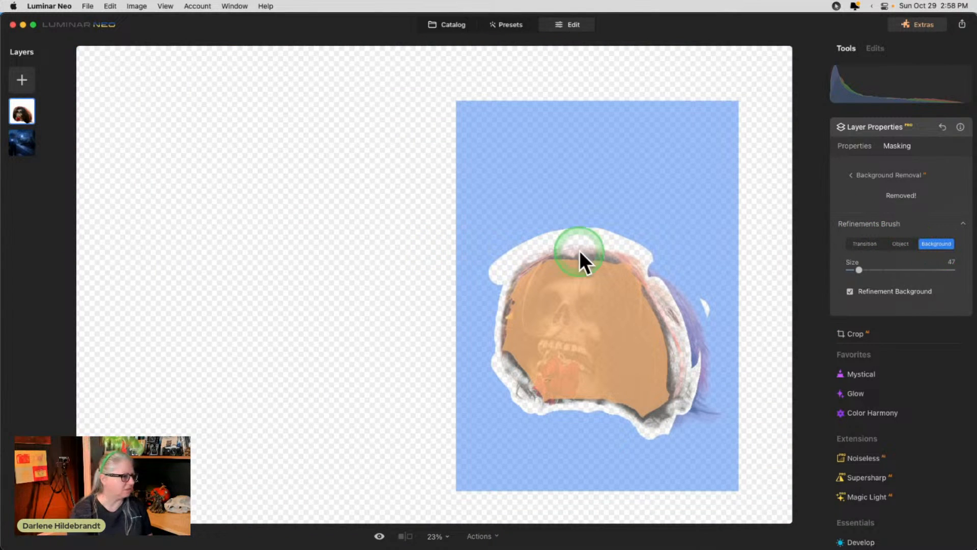
left_click_drag(631, 248, 652, 266)
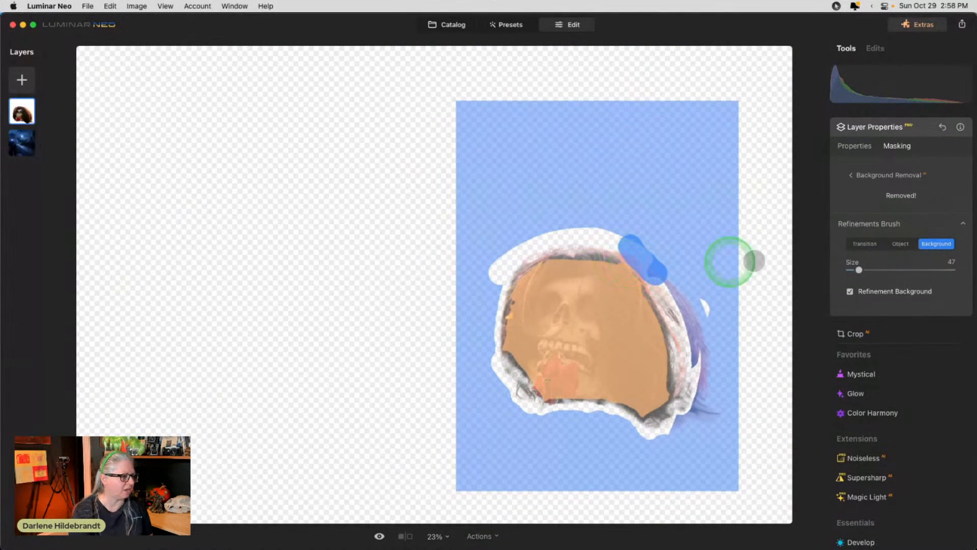
left_click(873, 246)
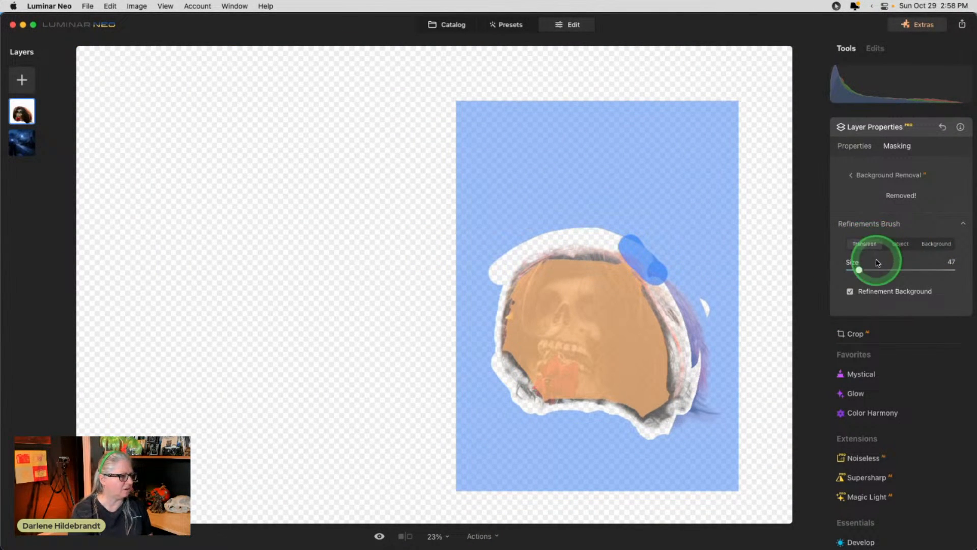
left_click_drag(852, 269, 852, 269)
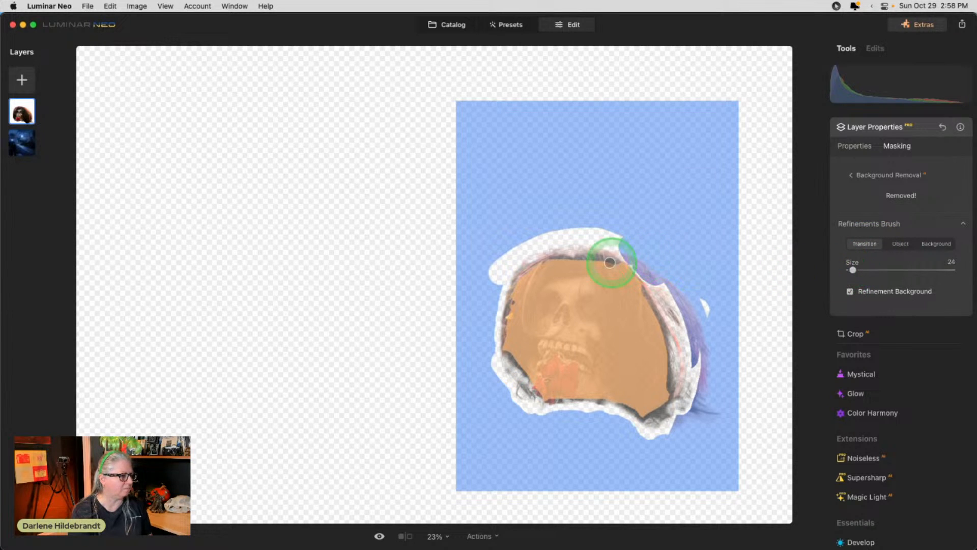
left_click(870, 227)
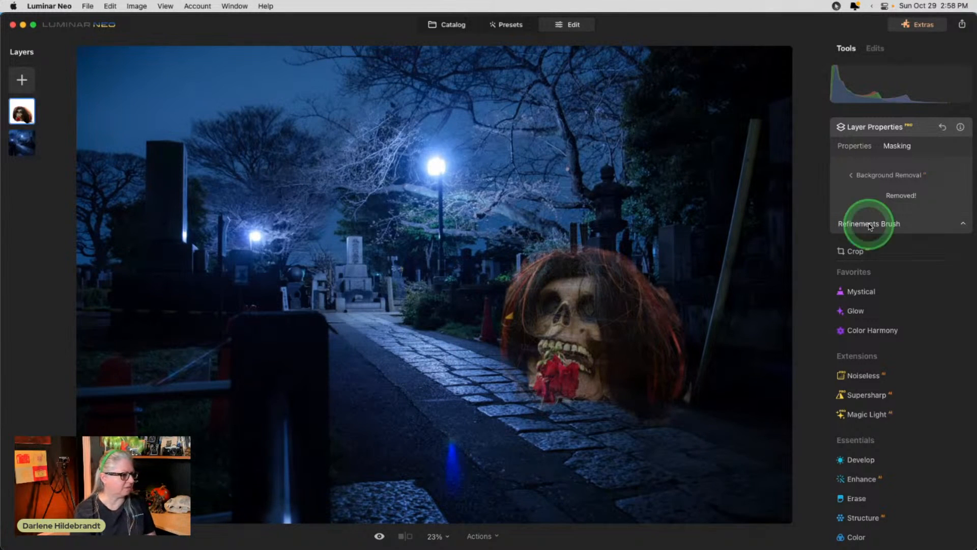
Mark the remaining bump on the right edge of the hair as Background with the size 24 brush.
left_click(870, 225)
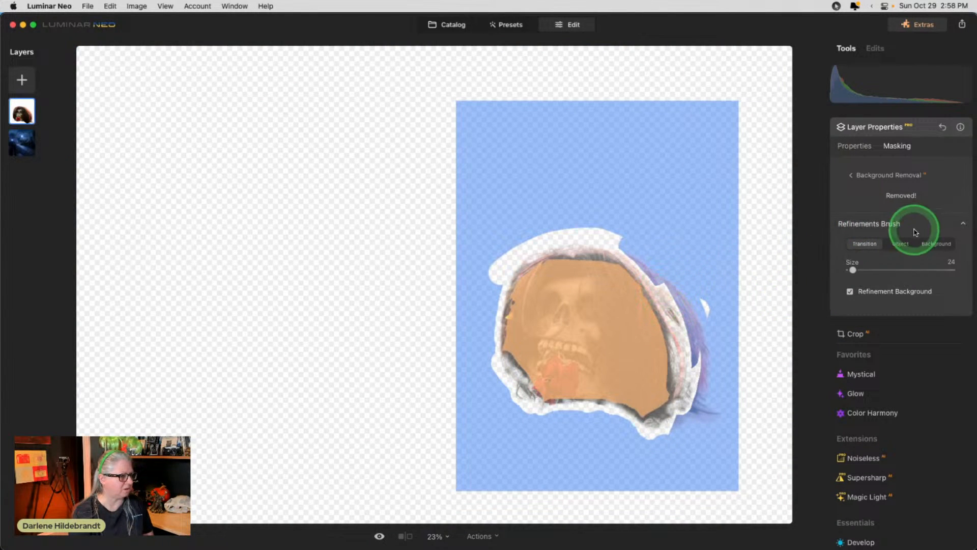
left_click(936, 244)
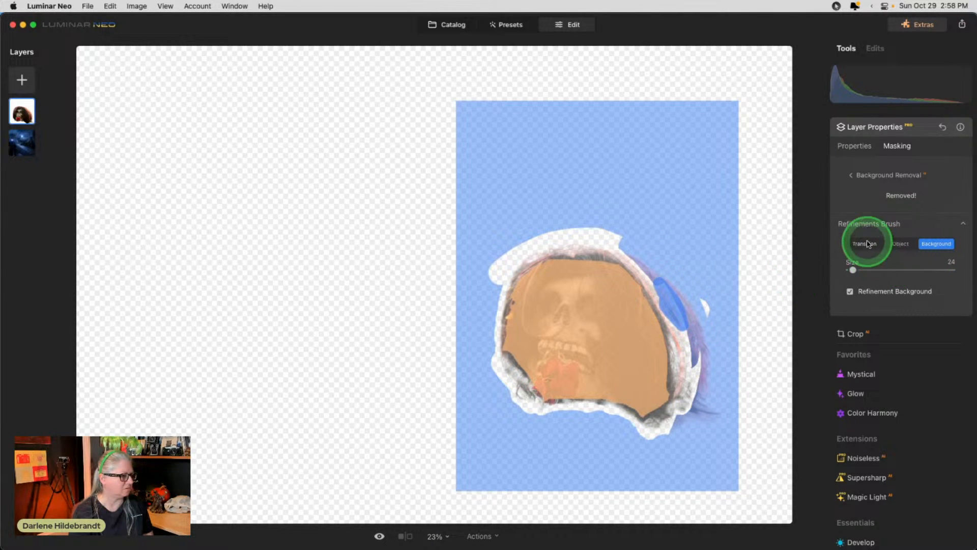
left_click(871, 226)
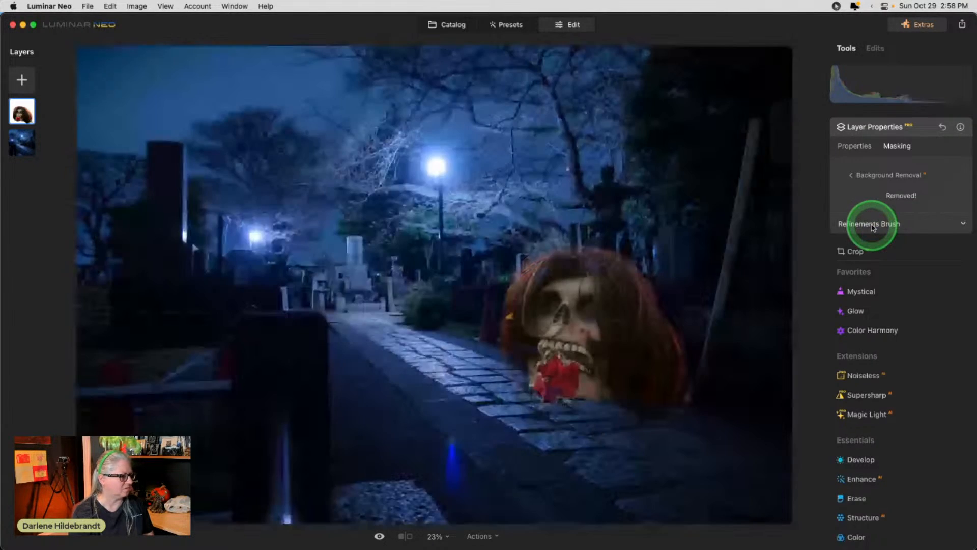
Reopen the Refinements Brush to check the mask along the right edge of the skull's hair.
left_click(872, 226)
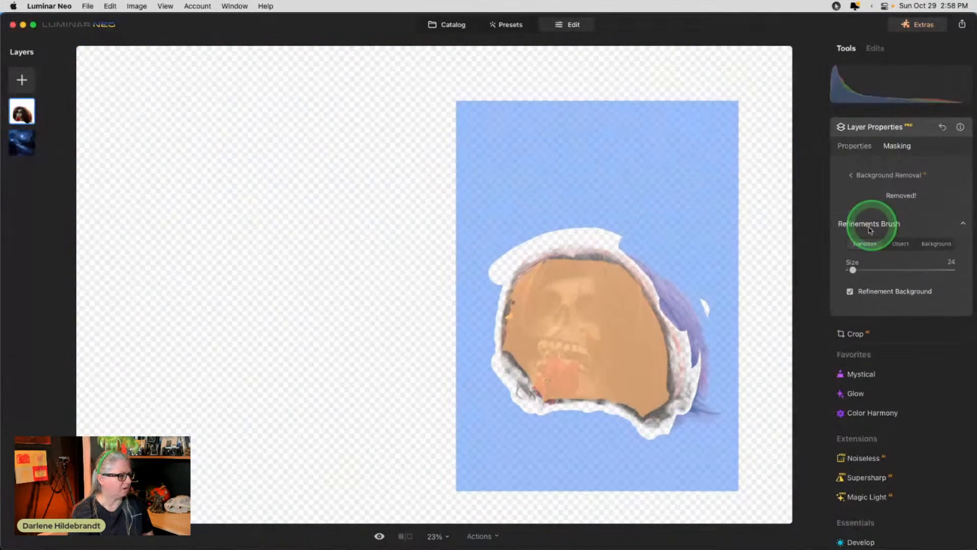
left_click(699, 305)
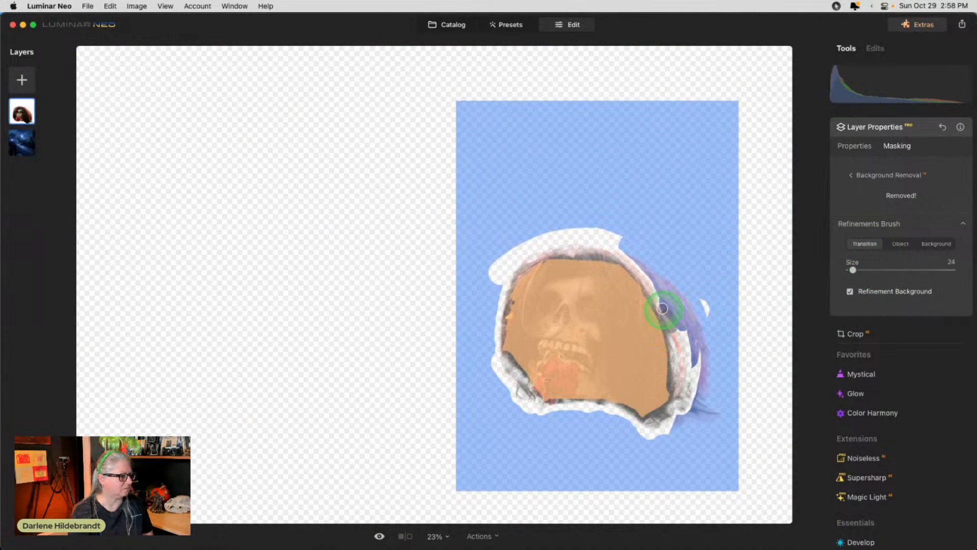
left_click(865, 226)
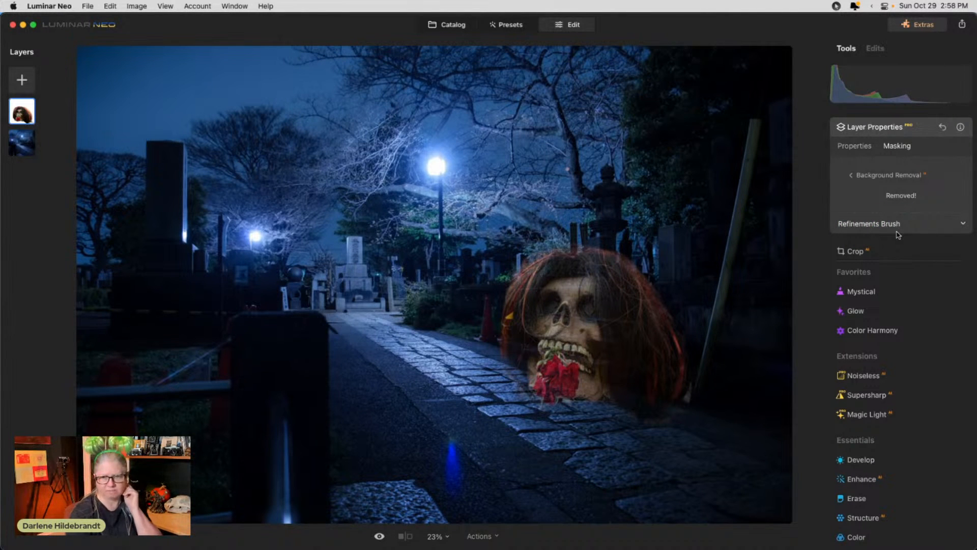
Raise the skull layer's opacity to 74 and scale the skull down proportionally.
left_click(854, 147)
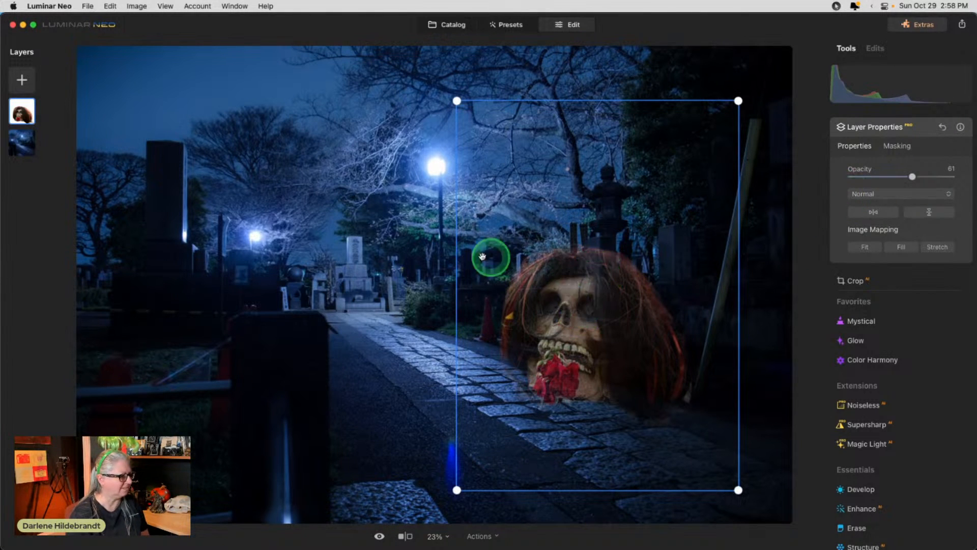
left_click(921, 128)
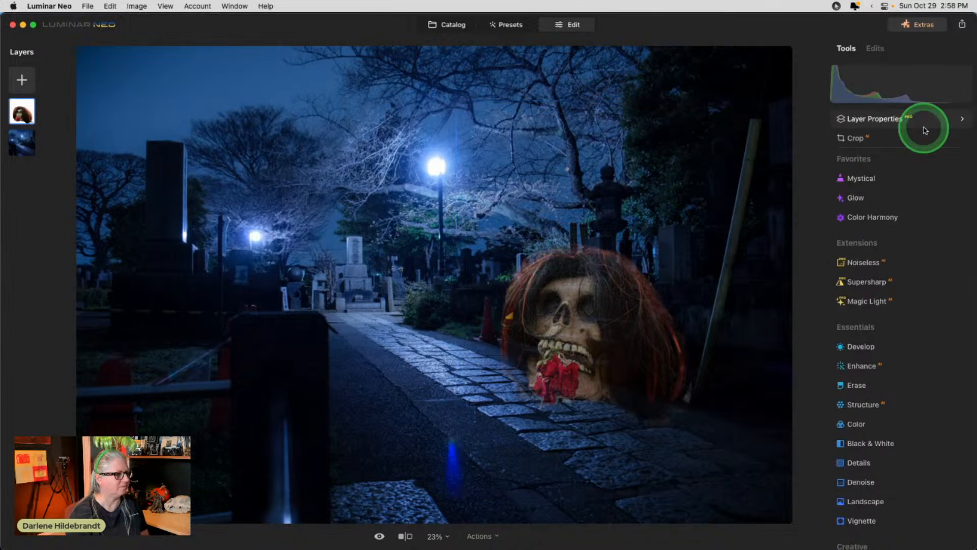
left_click(919, 122)
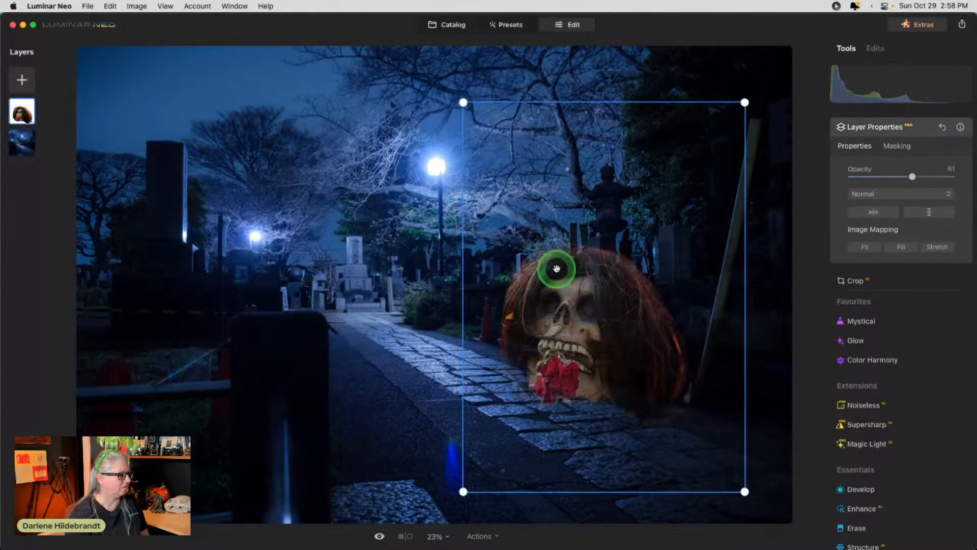
mouse_move(914, 177)
left_mouse_down()
mouse_move(942, 176)
mouse_move(884, 176)
mouse_move(926, 176)
left_mouse_up()
left_click(570, 174)
left_click_drag(421, 49, 473, 110)
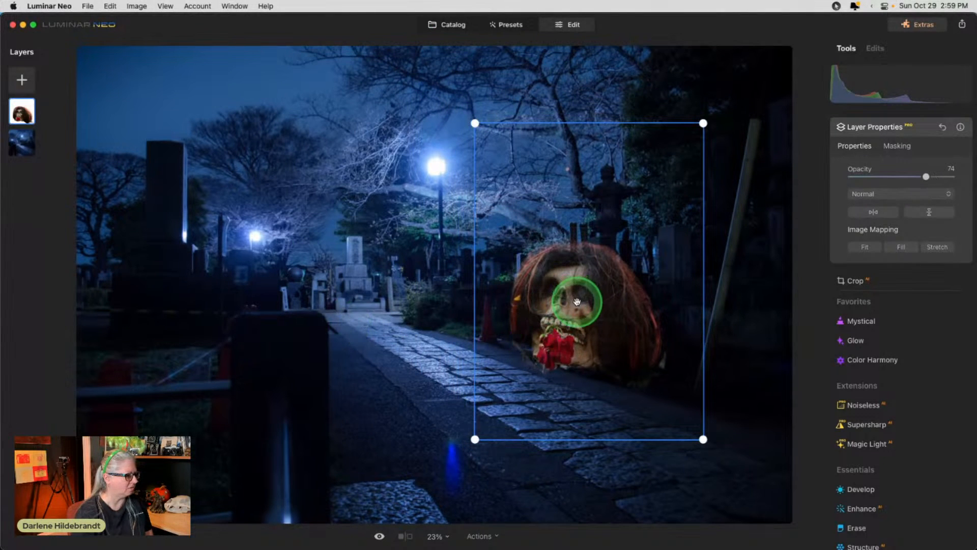
Mirror the skull horizontally and place it on top of the dark post in the foreground.
left_click_drag(615, 295, 296, 249)
left_click_drag(383, 389, 381, 386)
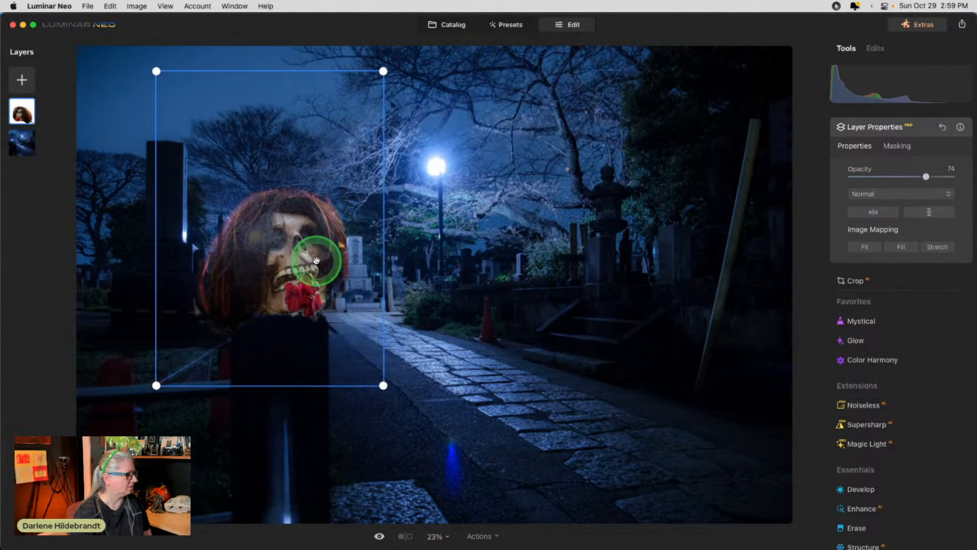
left_click_drag(314, 262, 314, 264)
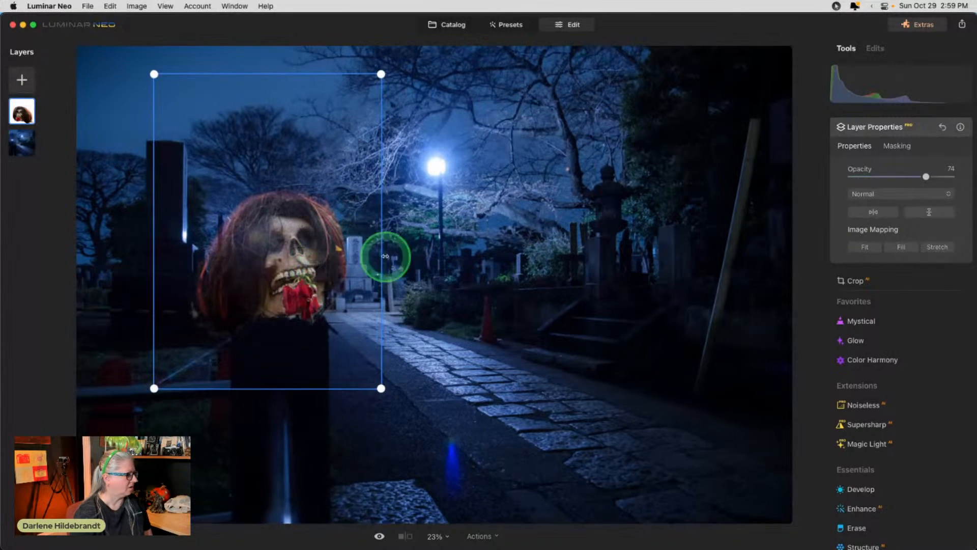
Set the skull layer's opacity to 71.
mouse_move(926, 177)
left_mouse_down()
mouse_move(905, 176)
mouse_move(925, 175)
left_mouse_up()
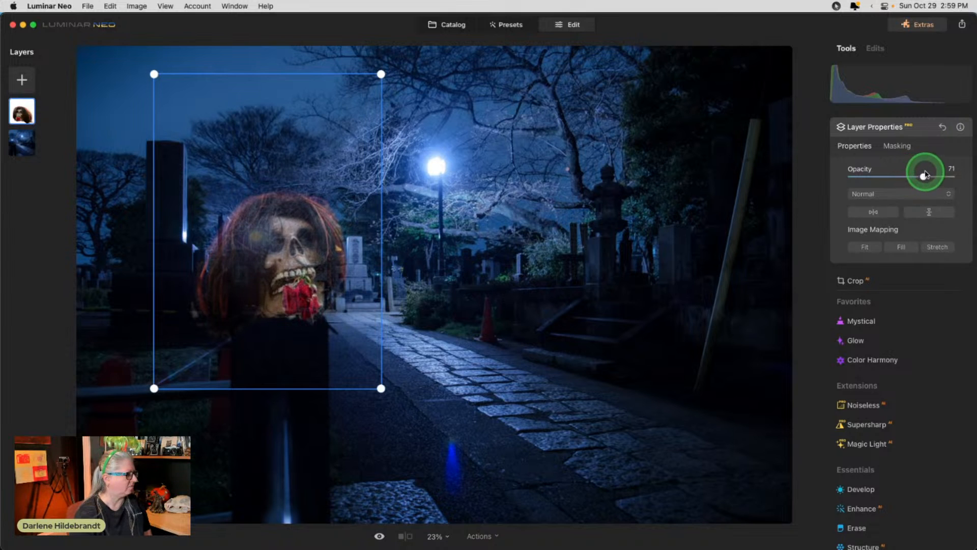
left_click(922, 127)
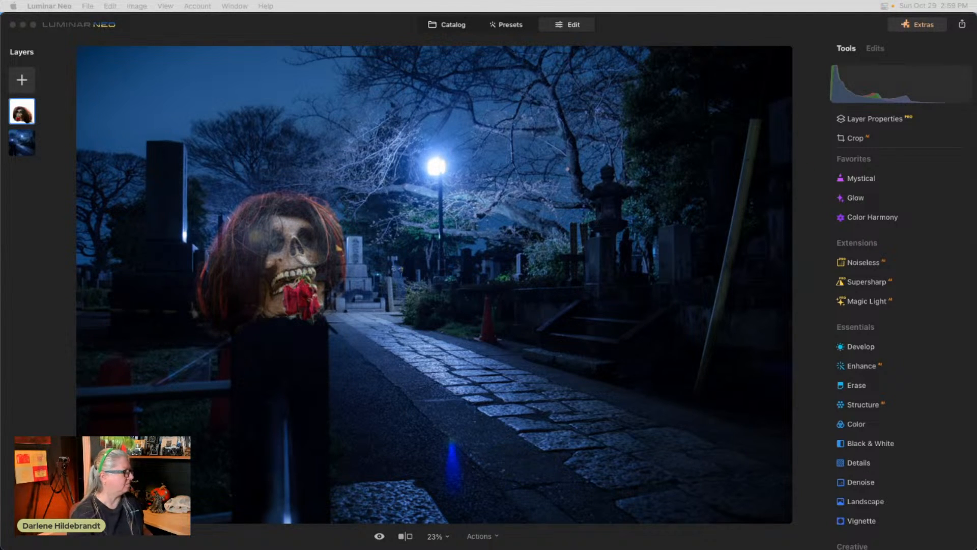
left_click(30, 114)
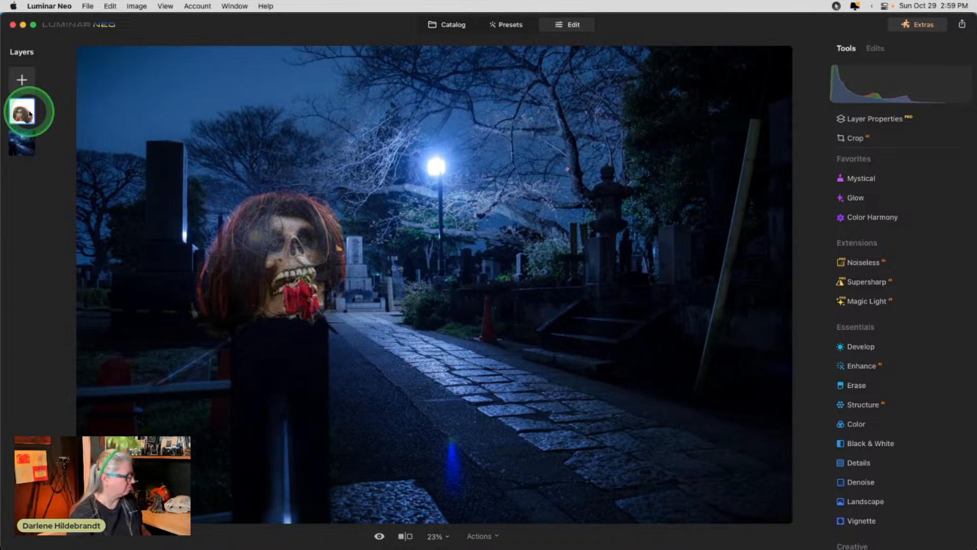
left_click_drag(370, 154, 427, 164)
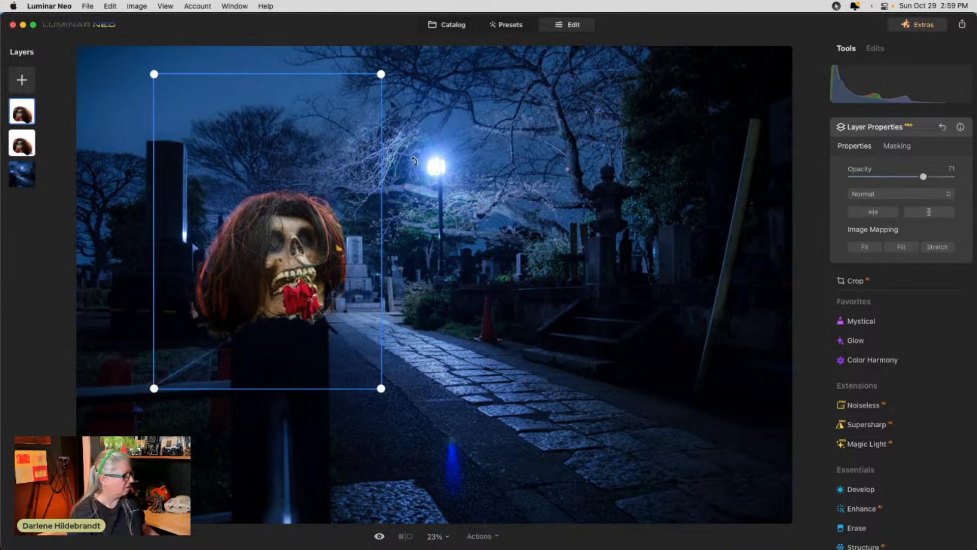
left_click(227, 165)
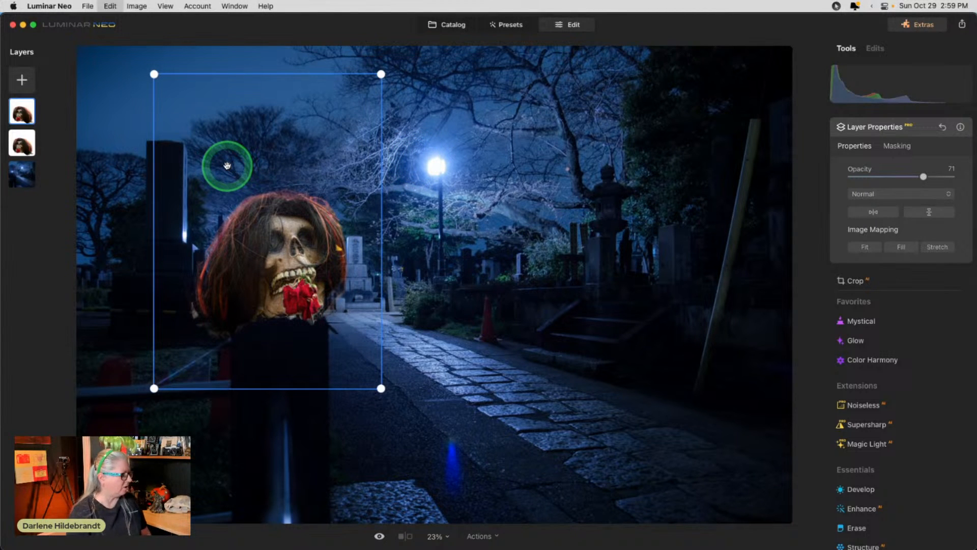
left_click(25, 107)
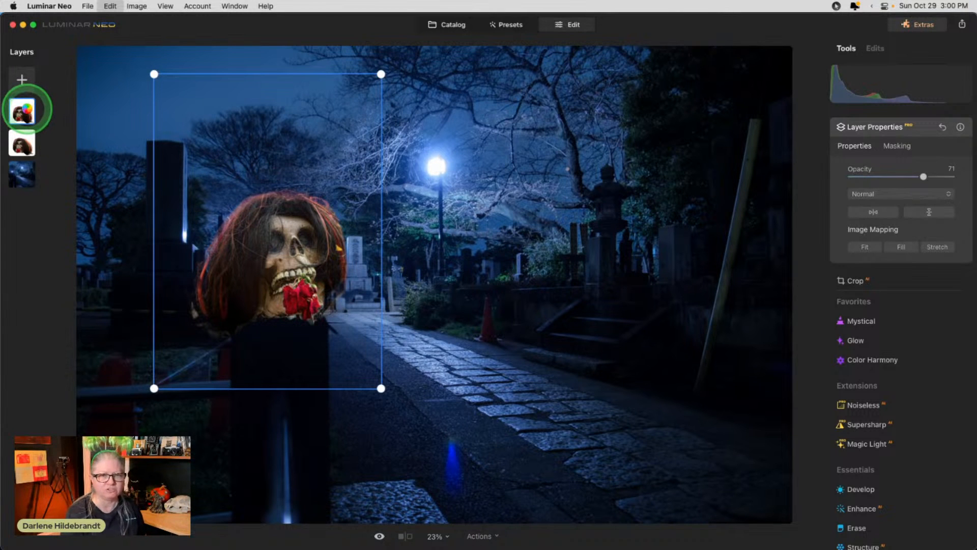
key("Delete")
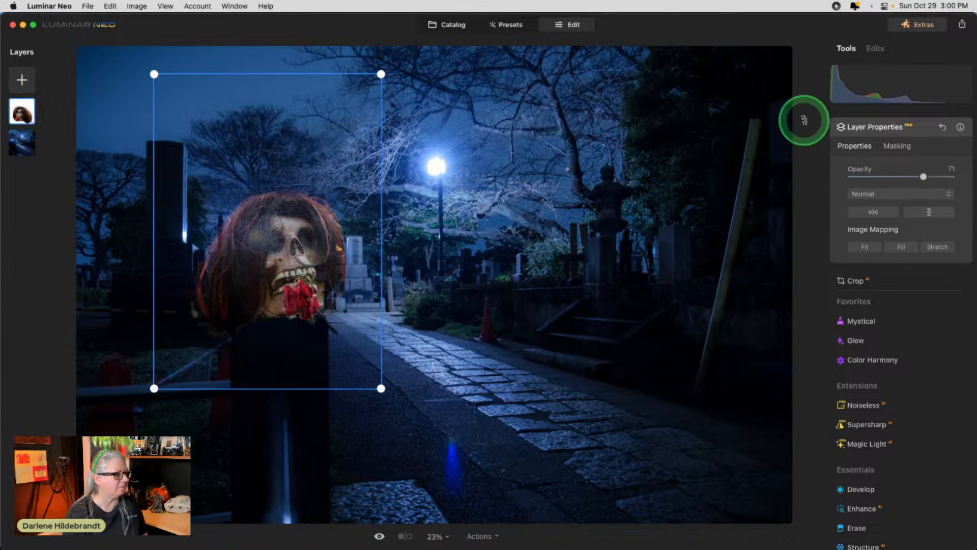
Grade the skull layer in Mood with the custom LUT Crunchy Duotone at amount 78 and contrast 49.
left_click(921, 128)
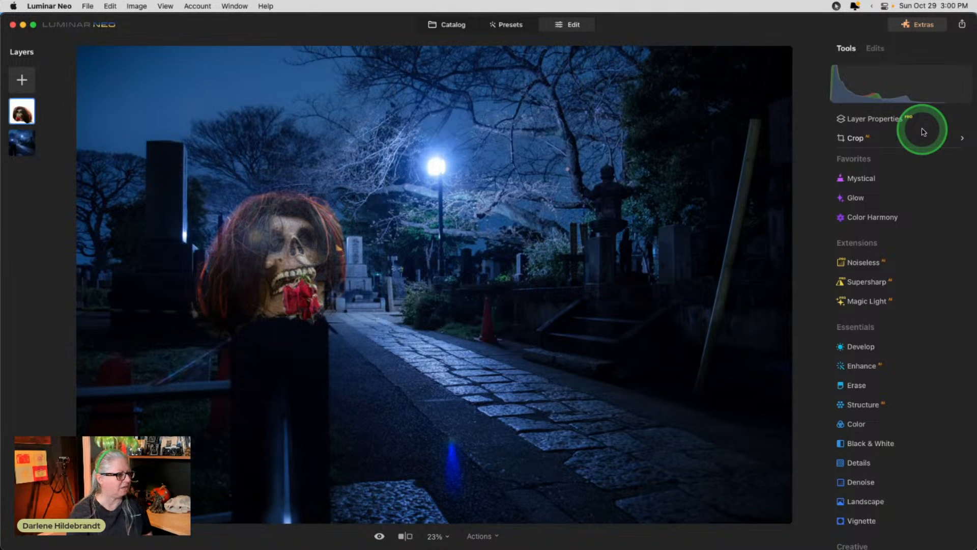
scroll(858, 248, "down", 10)
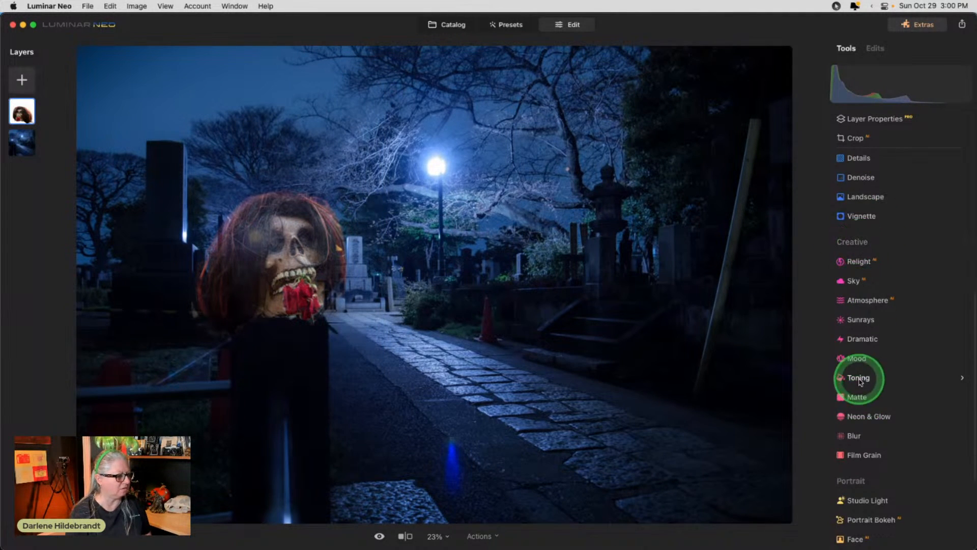
left_click(859, 379)
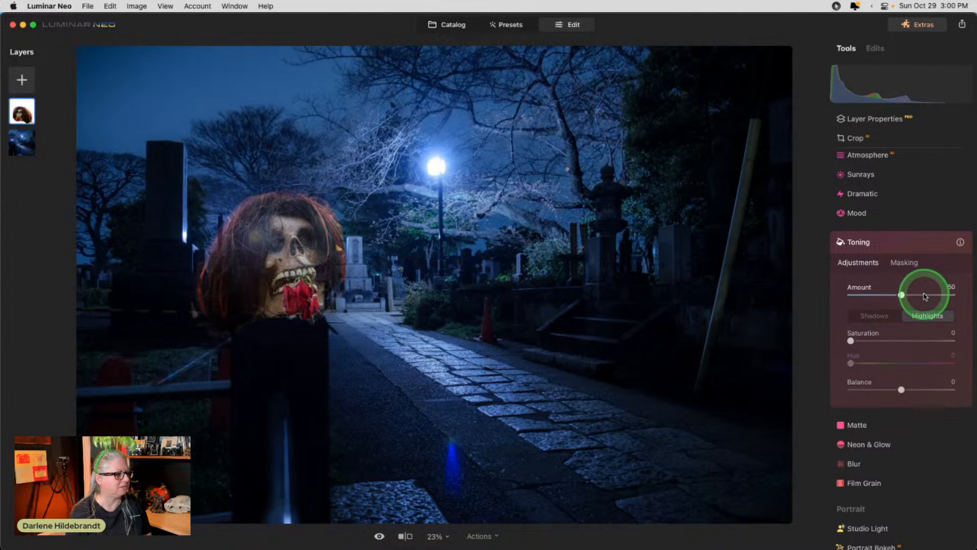
left_click(883, 242)
left_click(872, 213)
left_click_drag(881, 293, 934, 293)
left_click(898, 270)
mouse_move(874, 319)
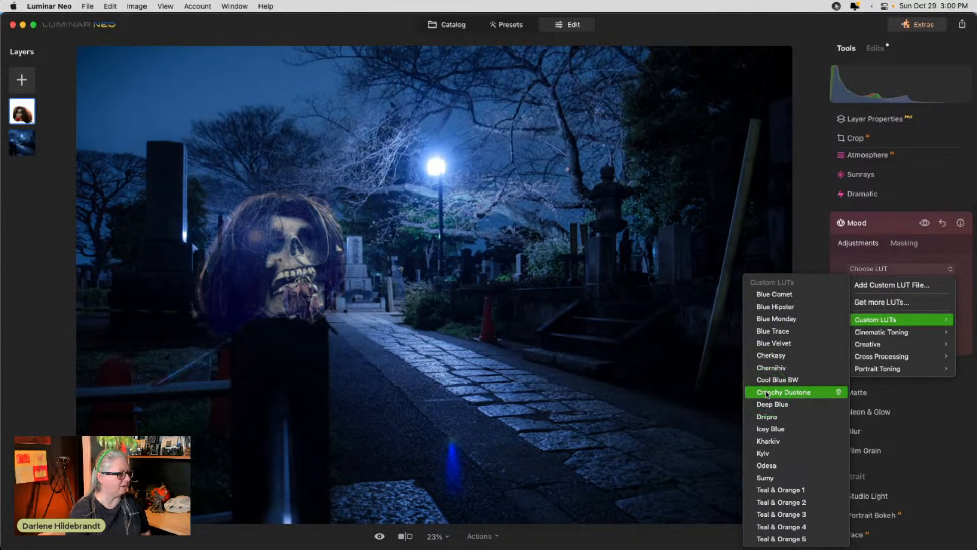
left_click(768, 394)
left_click_drag(940, 293, 924, 308)
left_click(885, 225)
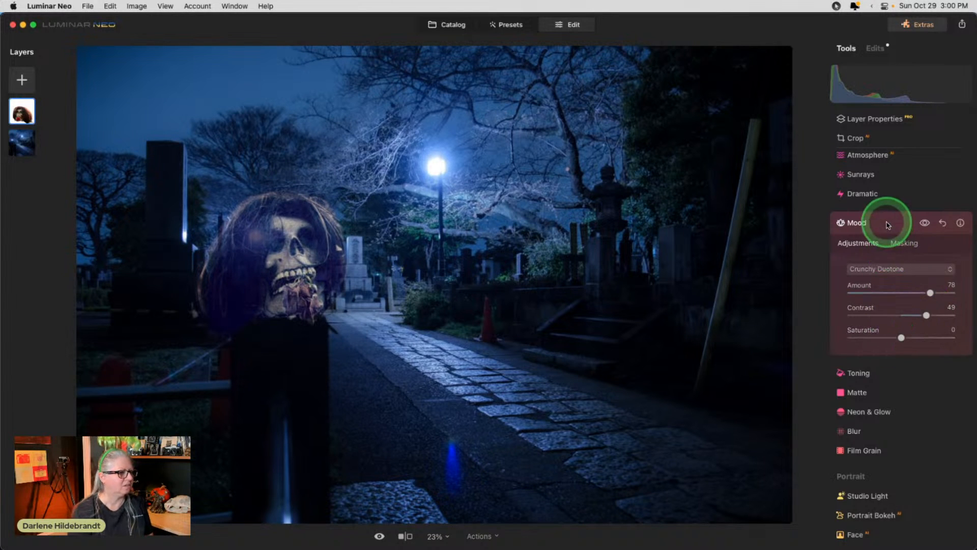
Duplicate the graded skull layer, then shrink the copy and mirror it horizontally.
left_click(229, 219)
left_click(15, 149)
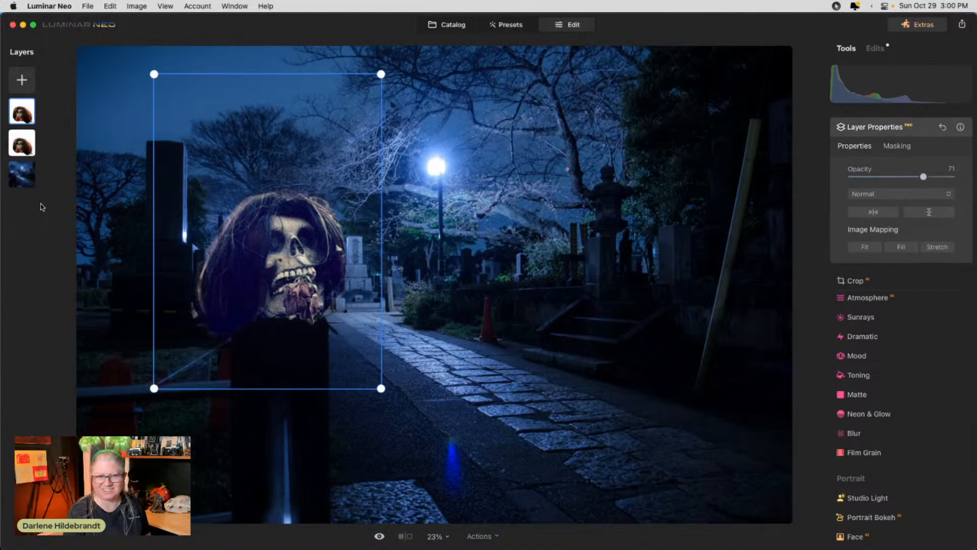
left_click(42, 206)
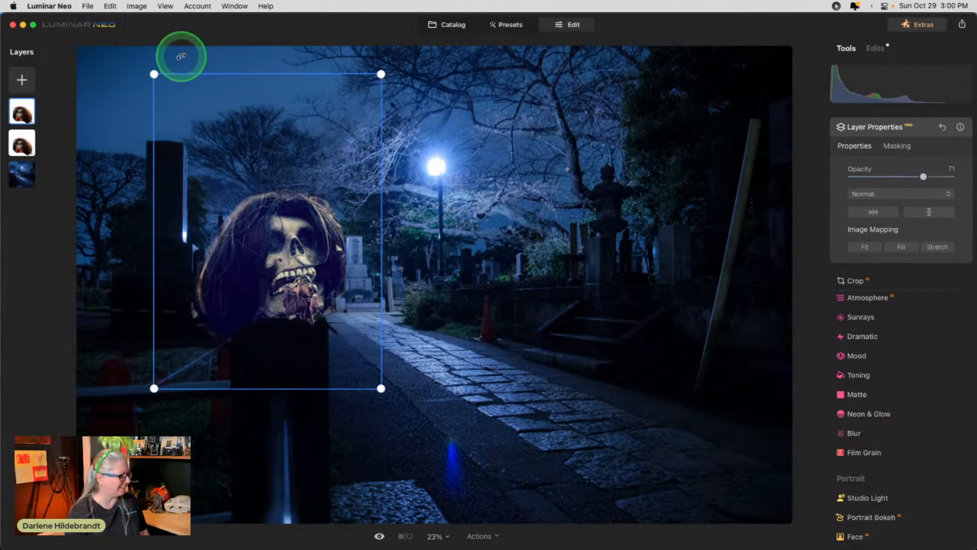
left_click_drag(153, 74, 232, 159)
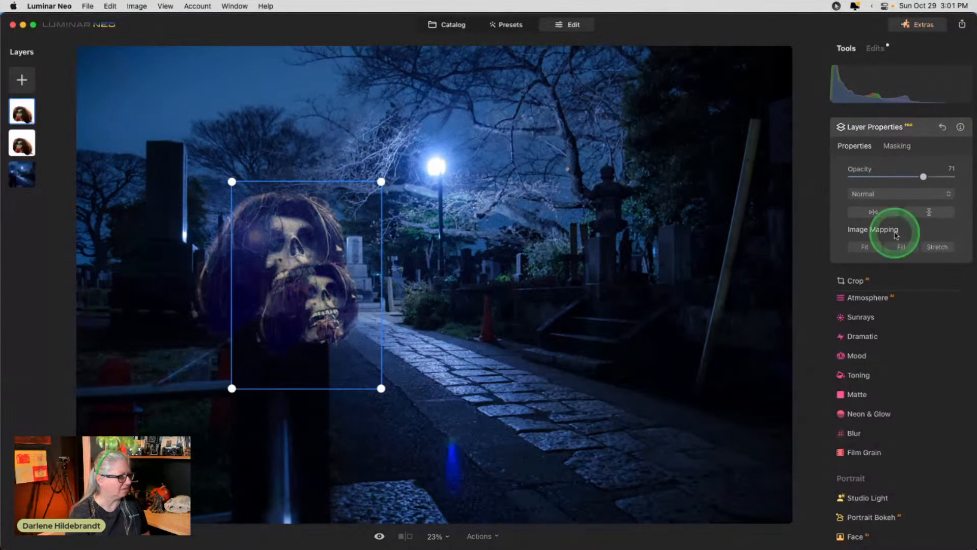
left_click(874, 212)
Scale the skull copy down further and set it on the stone ledge beyond the path, below the steps.
left_click_drag(296, 302, 572, 313)
left_click_drag(510, 192, 556, 236)
left_click_drag(596, 311, 571, 300)
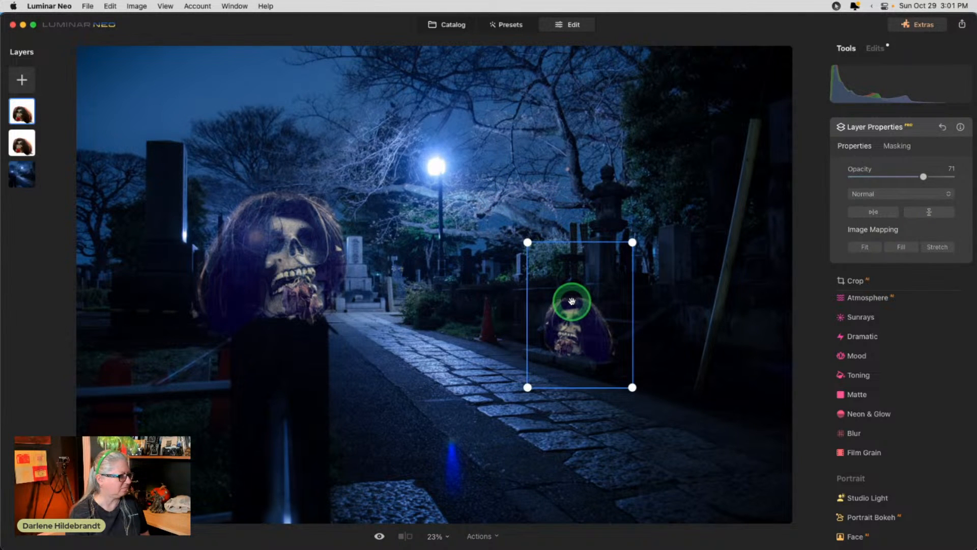
left_click(922, 128)
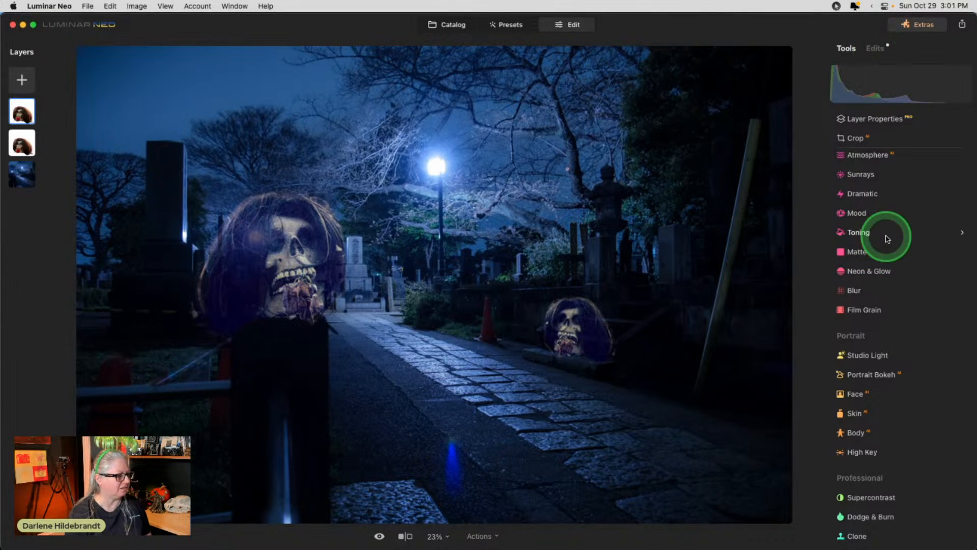
Convert the small skull layer to black and white.
scroll(888, 239, "up", 2)
scroll(888, 238, "up", 5)
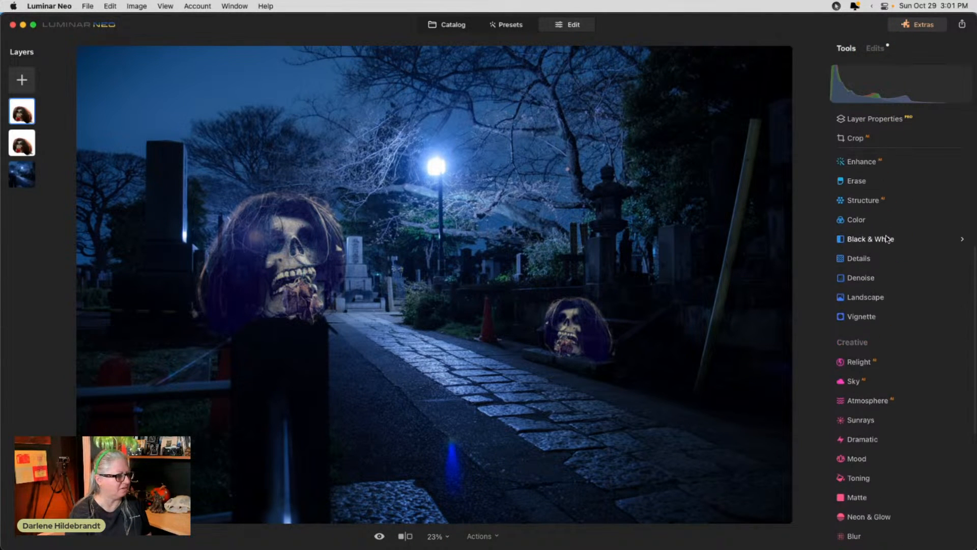
left_click(882, 247)
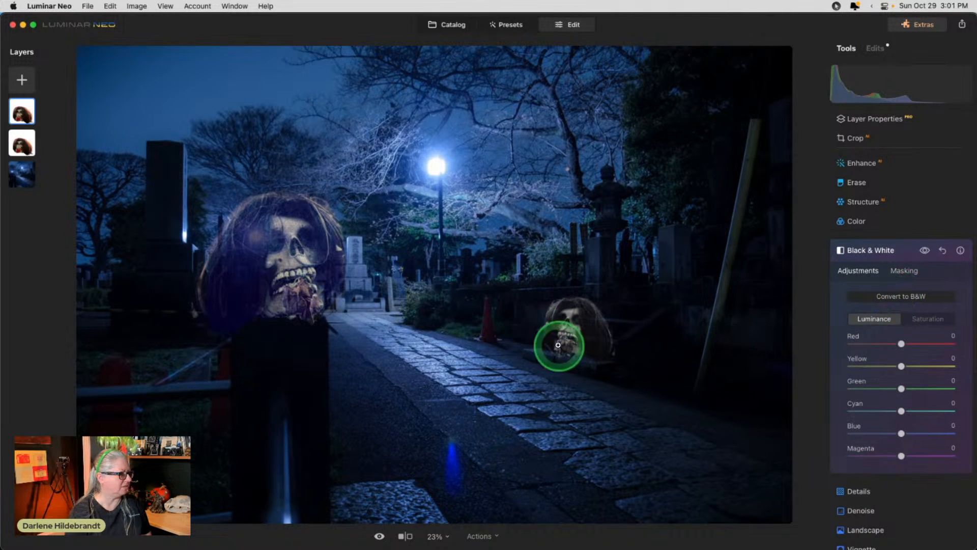
left_click(905, 252)
Tone the small skull's shadows with saturation 73 and a blue hue of about 223, and increase the toning amount.
scroll(903, 253, "down", 6)
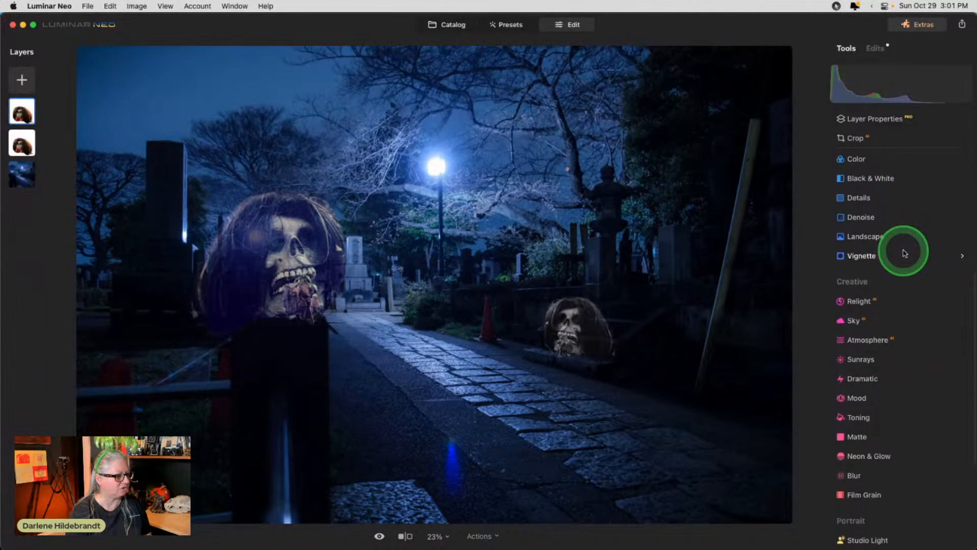
left_click(859, 326)
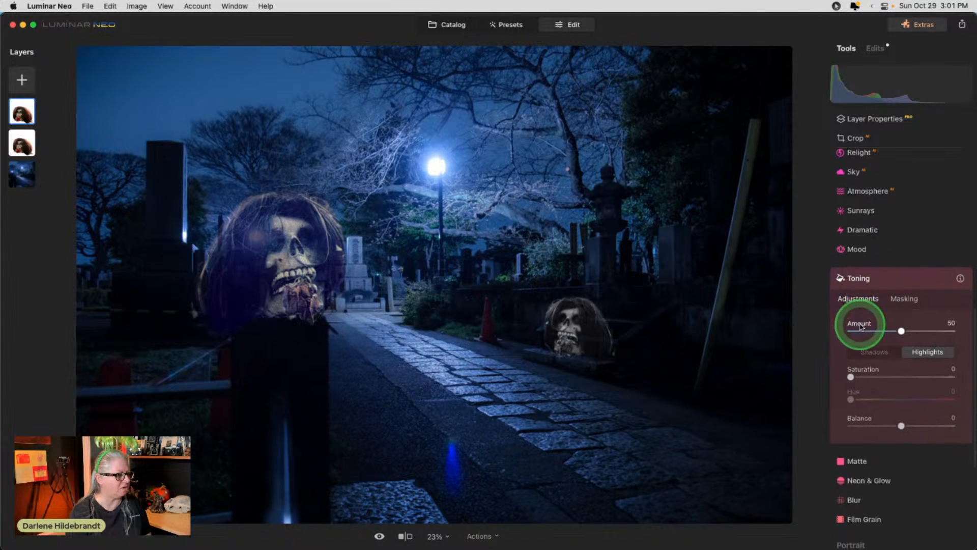
left_click_drag(850, 377, 924, 377)
left_click_drag(855, 401, 912, 396)
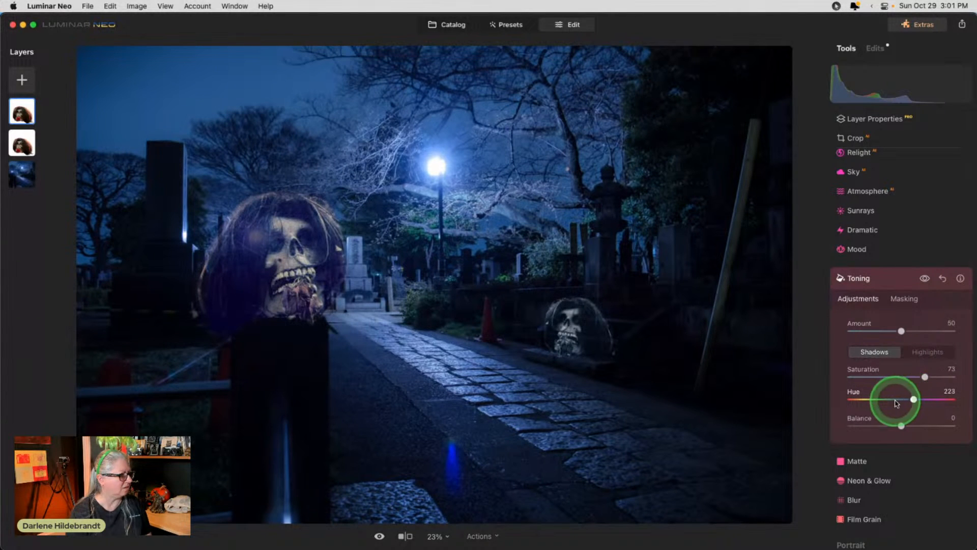
left_click_drag(900, 331, 927, 330)
left_click_drag(914, 399, 918, 399)
left_click(892, 283)
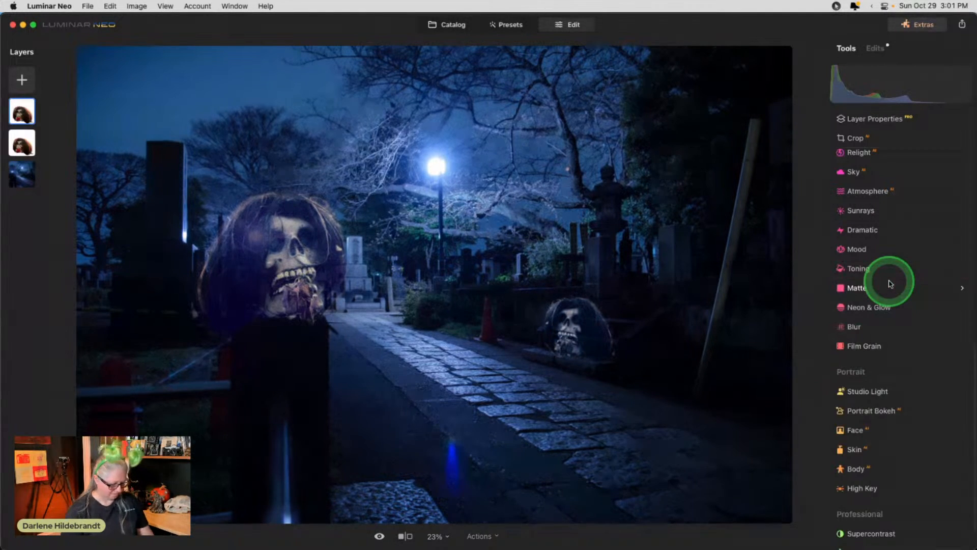
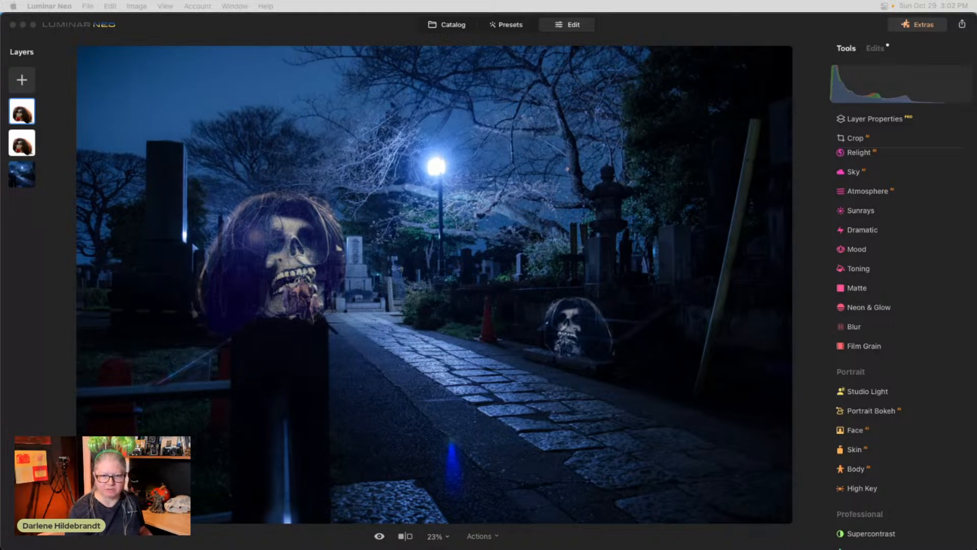
Switch to Lightroom Classic and display the Library photos as a grid.
key("super+Tab")
key("super+Tab")
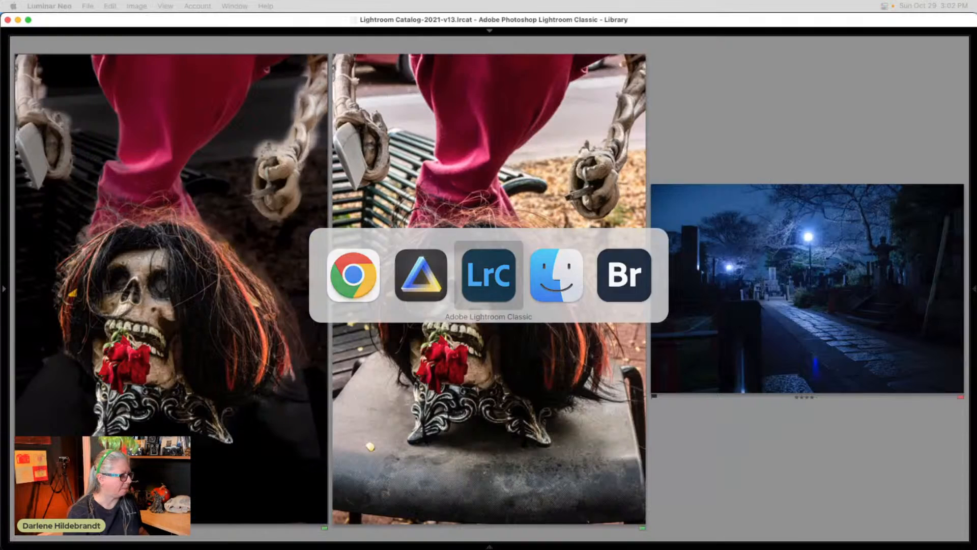
key("g")
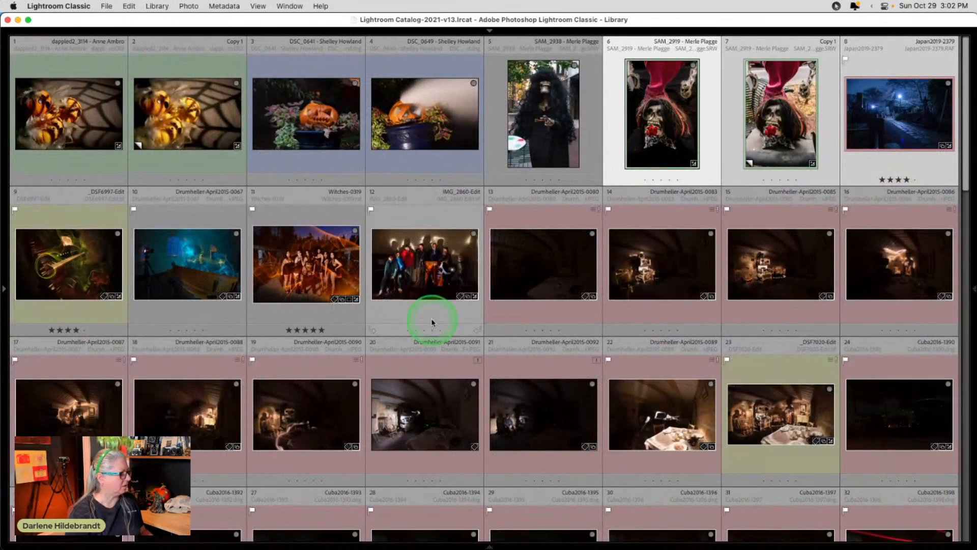
Enlarge the green light-painted keyboard photo _DSF6997-Edit for viewing with the side panels hidden.
key("shift+Tab")
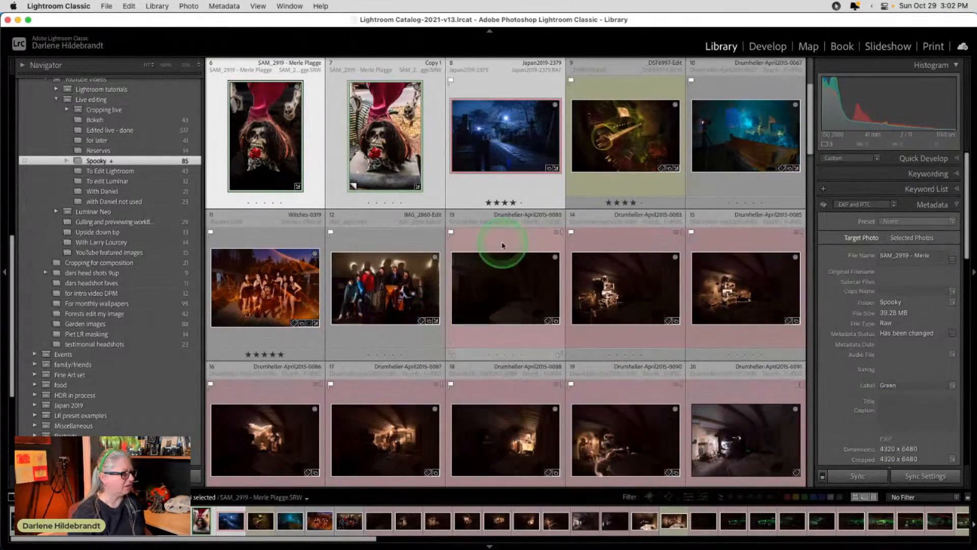
double_click(602, 160)
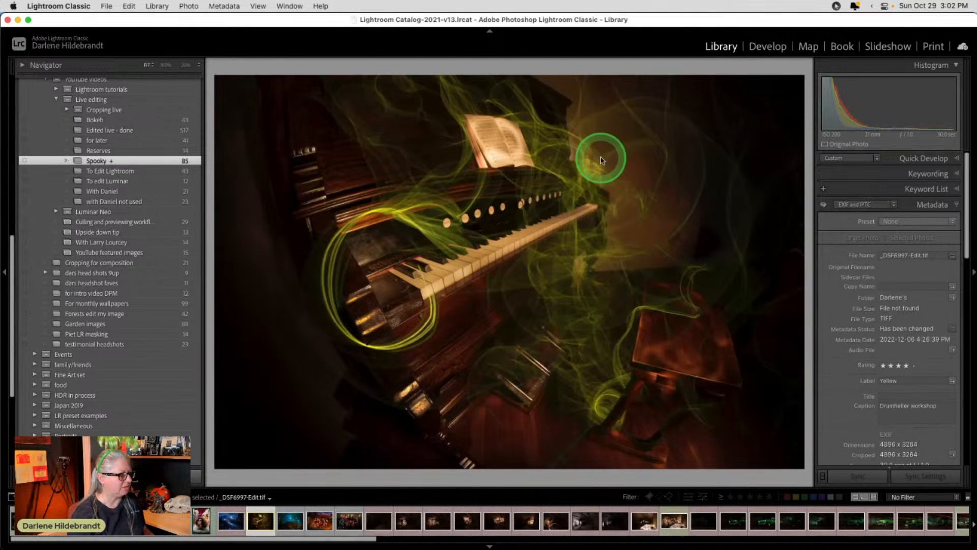
key("shift+Tab")
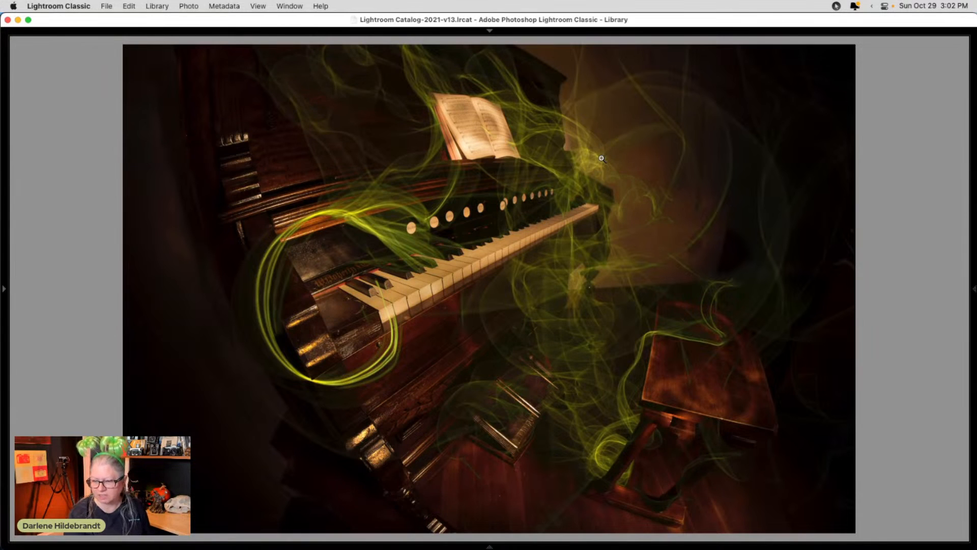
key("f")
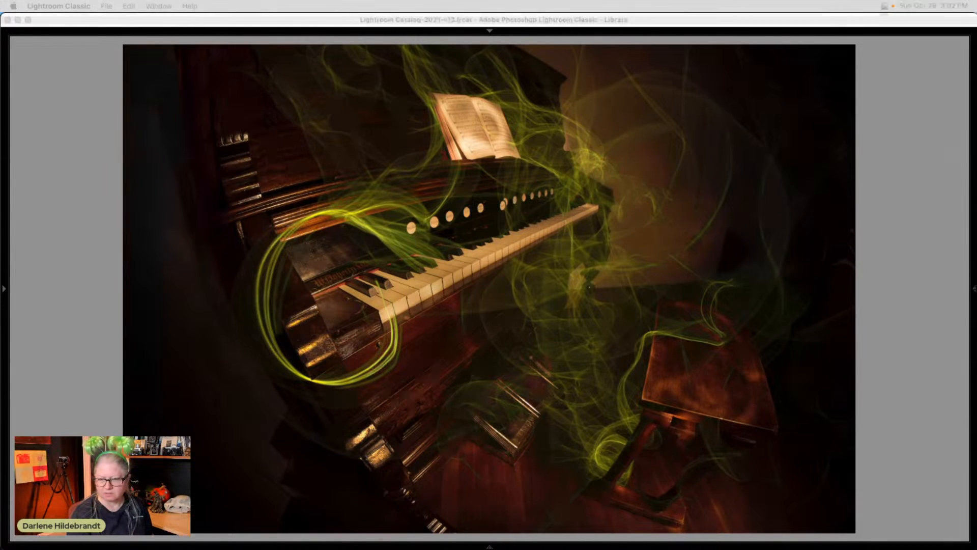
Switch to Luminar Neo and apply Magic Light with intensity 85 to the cemetery background layer.
key("super+Tab")
key("super+Tab")
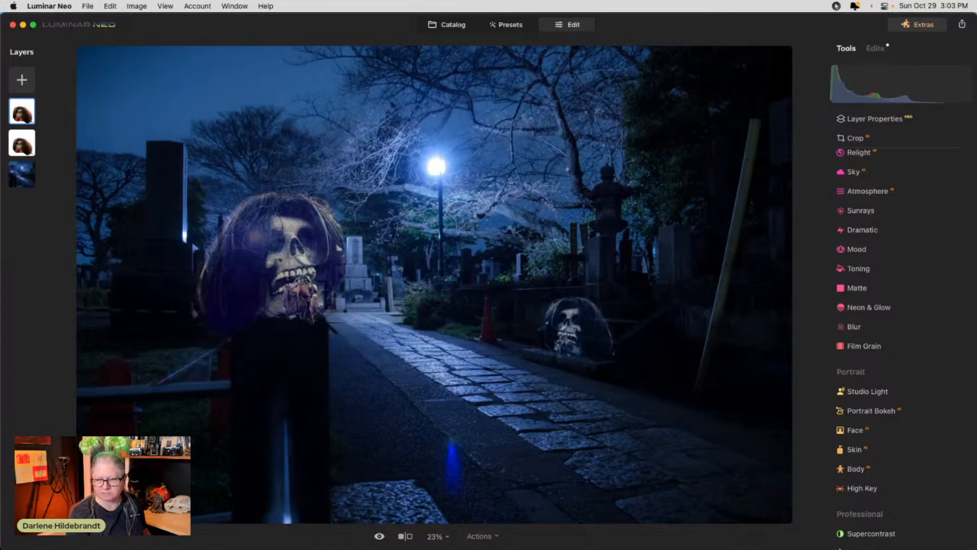
key("ctrl+super+f")
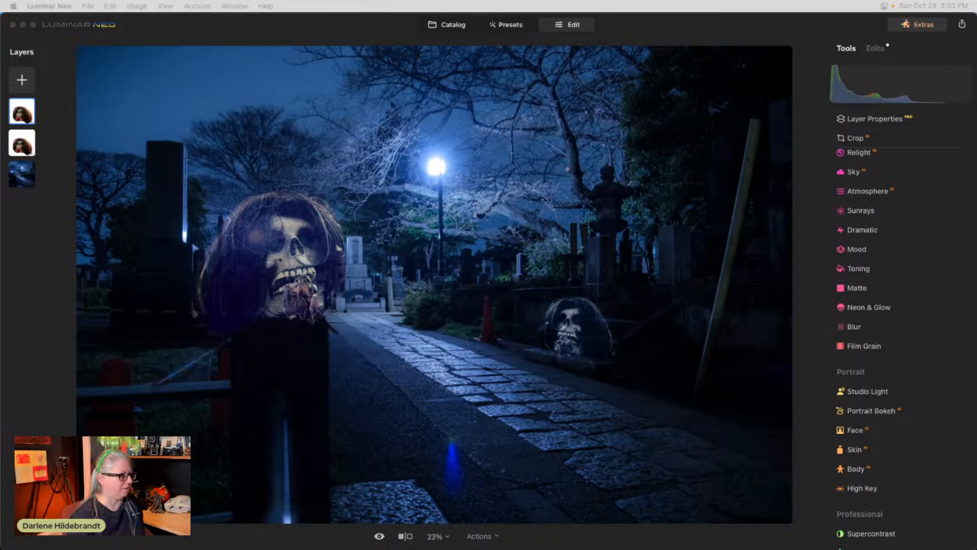
left_click(18, 230)
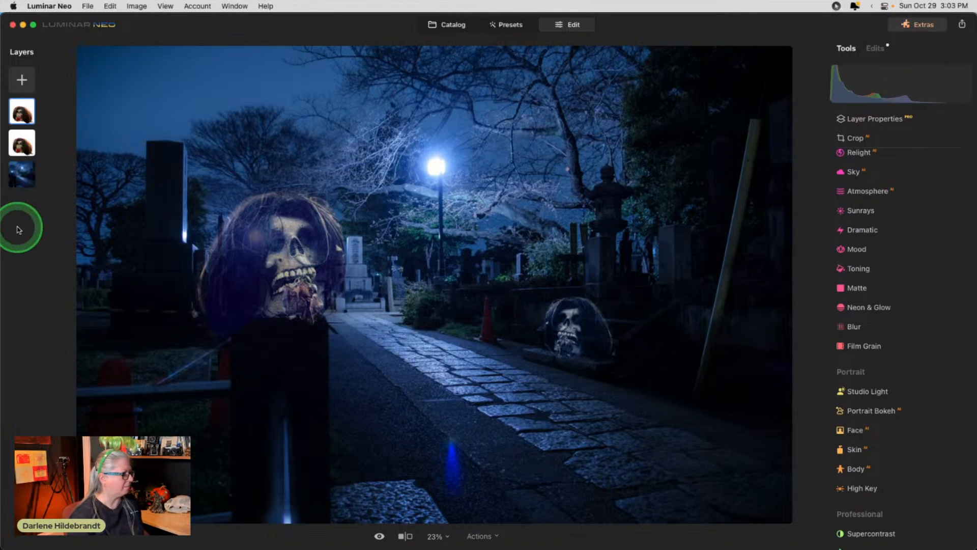
left_click(21, 174)
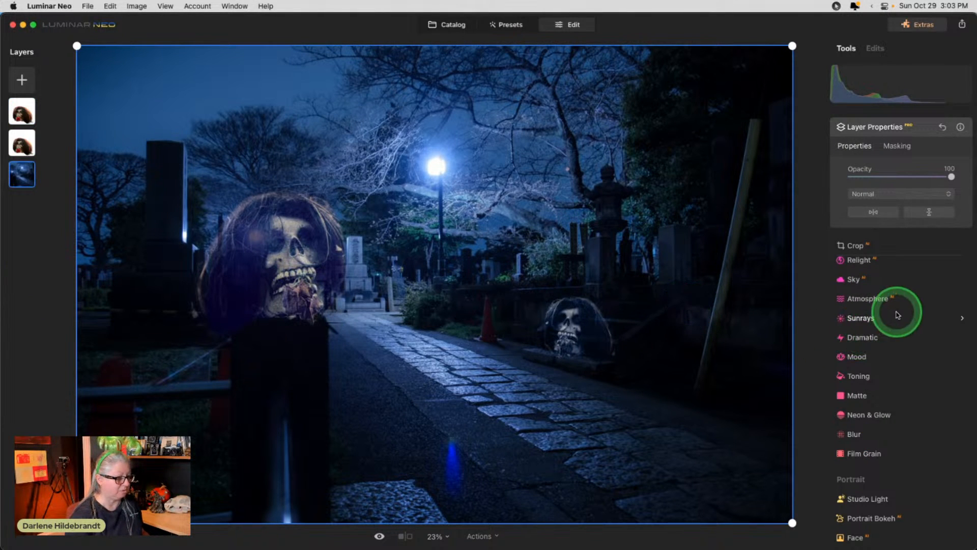
scroll(897, 314, "up", 10)
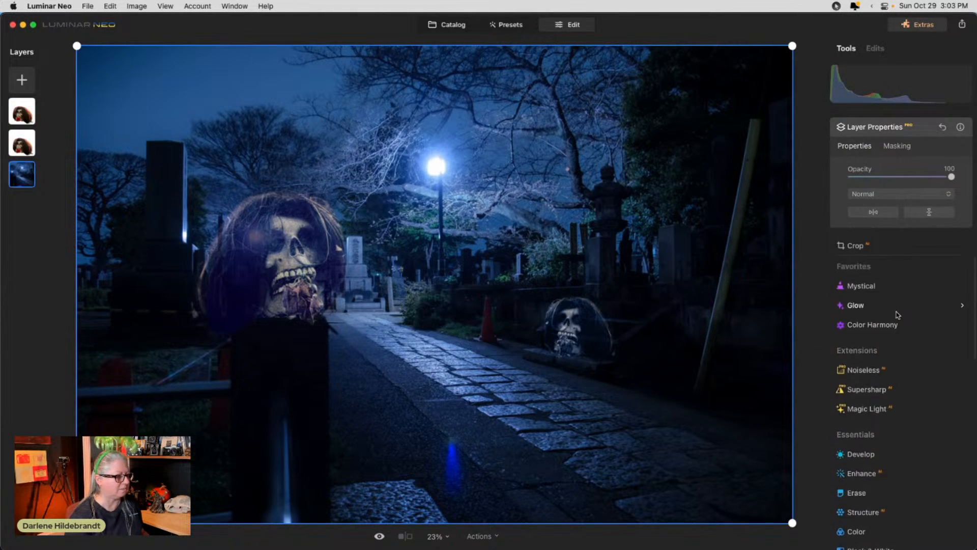
left_click(860, 409)
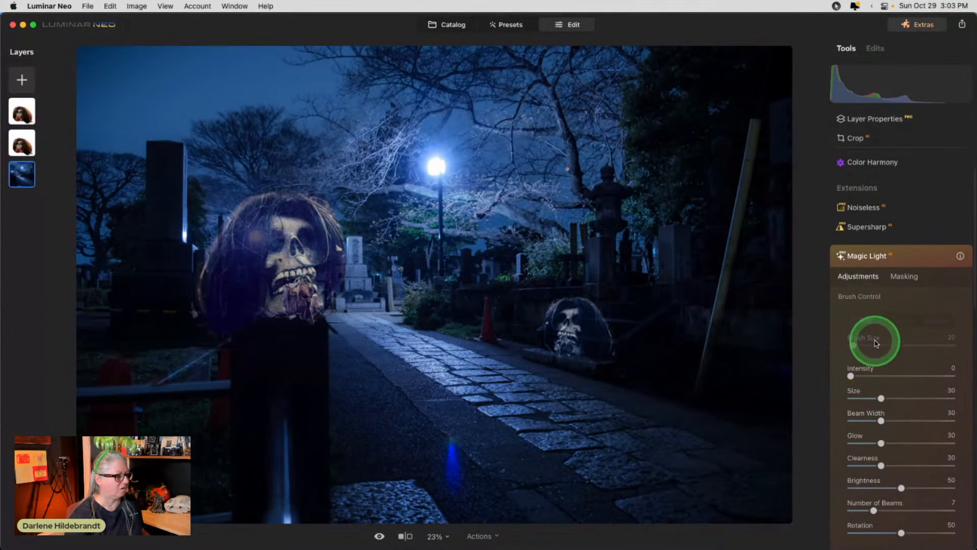
mouse_move(846, 313)
left_mouse_down()
mouse_move(941, 311)
mouse_move(836, 312)
mouse_move(937, 312)
left_mouse_up()
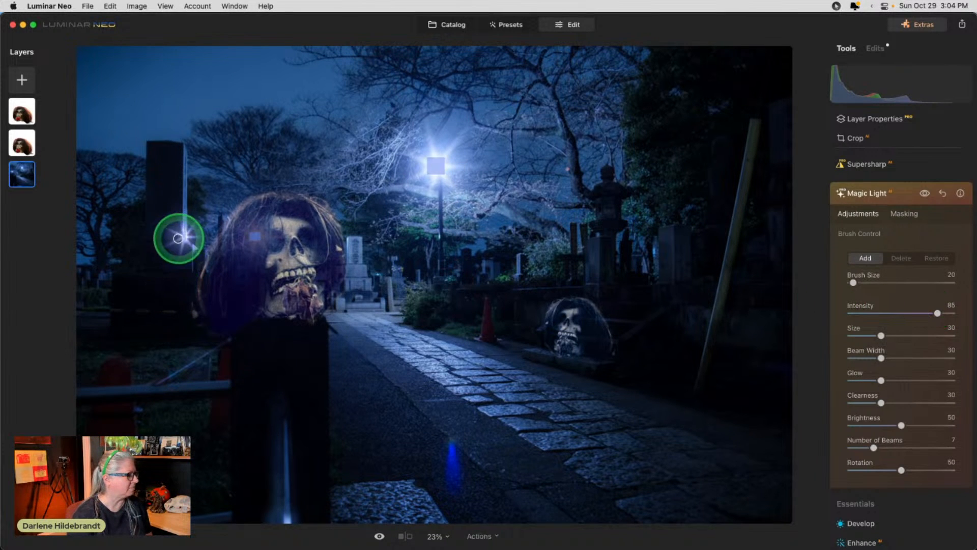
Remove the Magic Light source behind the large skull and add sources at brush size 10 on the path reflection, in the tree and beside the gravestones.
left_click(898, 258)
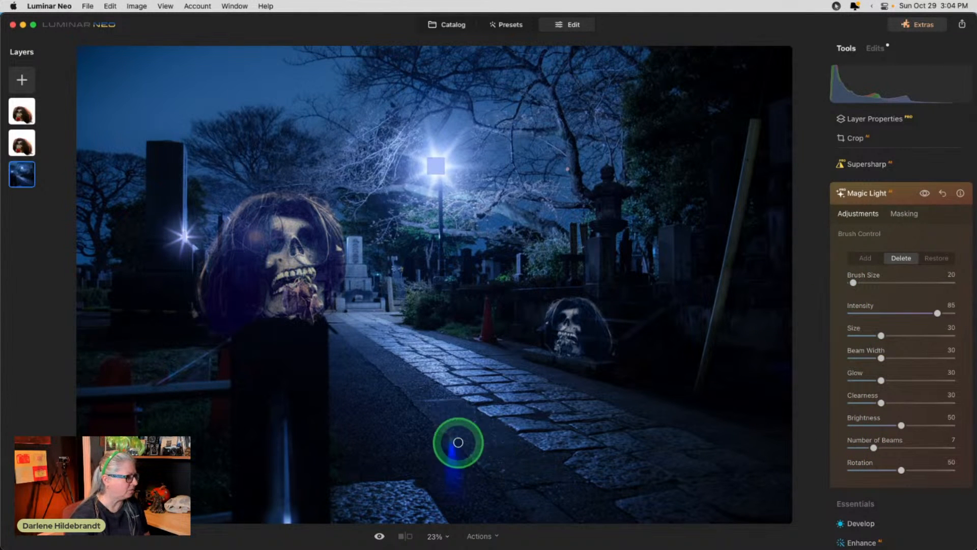
left_click(864, 258)
left_click_drag(853, 283, 850, 282)
left_click(452, 445)
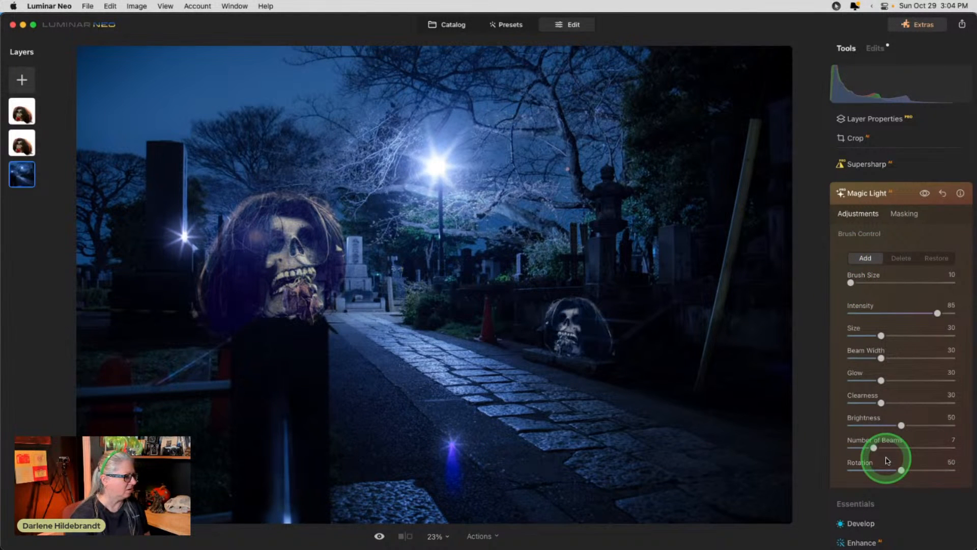
left_click(567, 167)
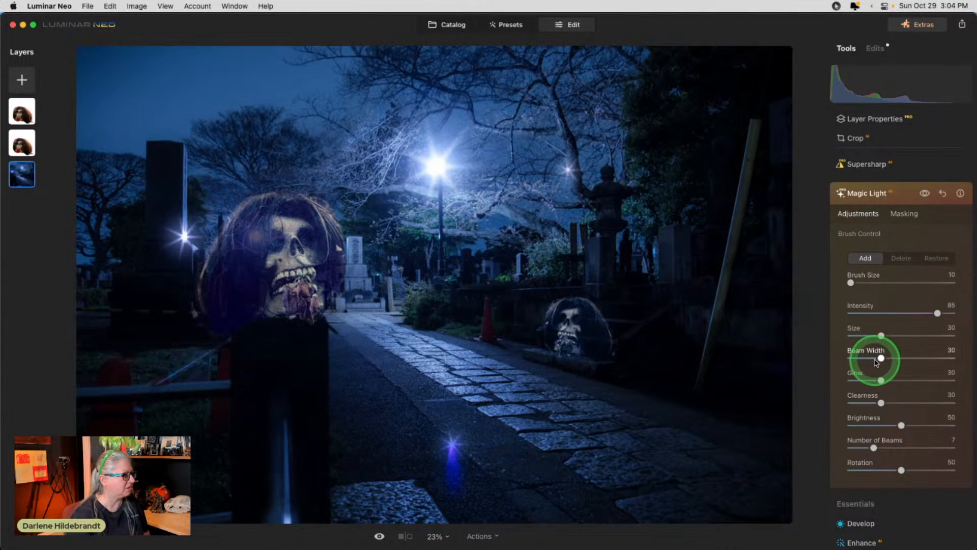
left_click(654, 253)
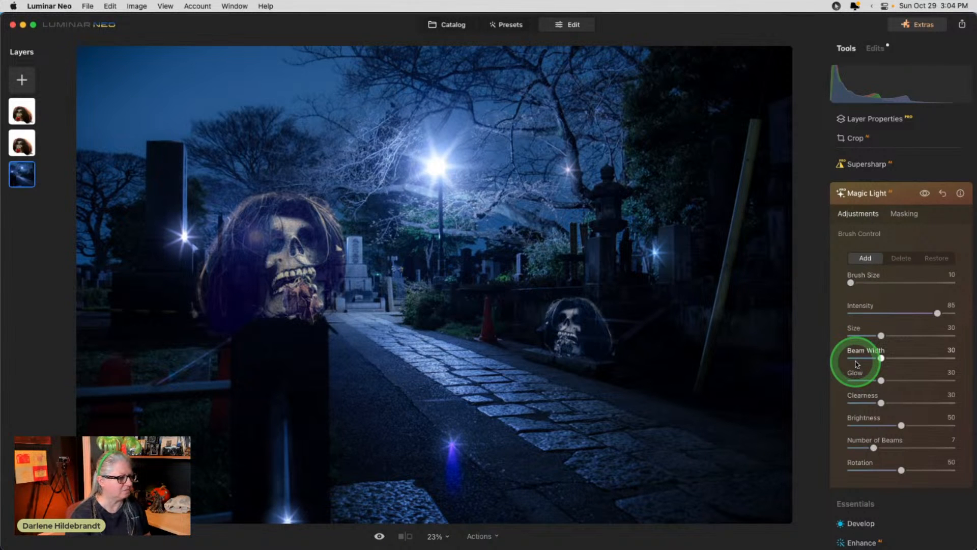
Set the Magic Light glow and clearness to 28, number of beams to 8 and rotation to 44.
mouse_move(880, 381)
left_mouse_down()
mouse_move(931, 380)
mouse_move(850, 379)
mouse_move(880, 380)
left_mouse_up()
mouse_move(880, 403)
left_mouse_down()
mouse_move(948, 402)
mouse_move(860, 403)
mouse_move(924, 403)
mouse_move(877, 402)
left_mouse_up()
left_click_drag(873, 447, 896, 470)
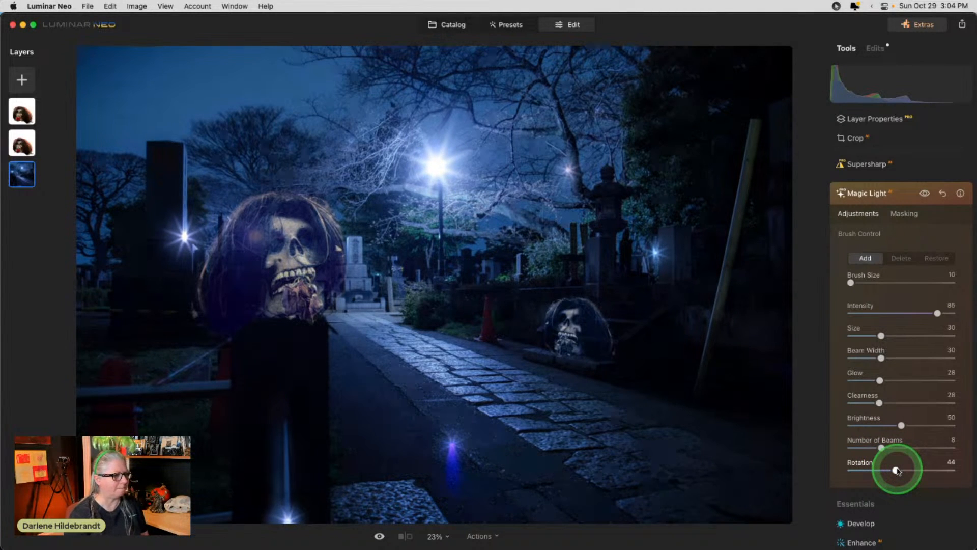
left_click(899, 193)
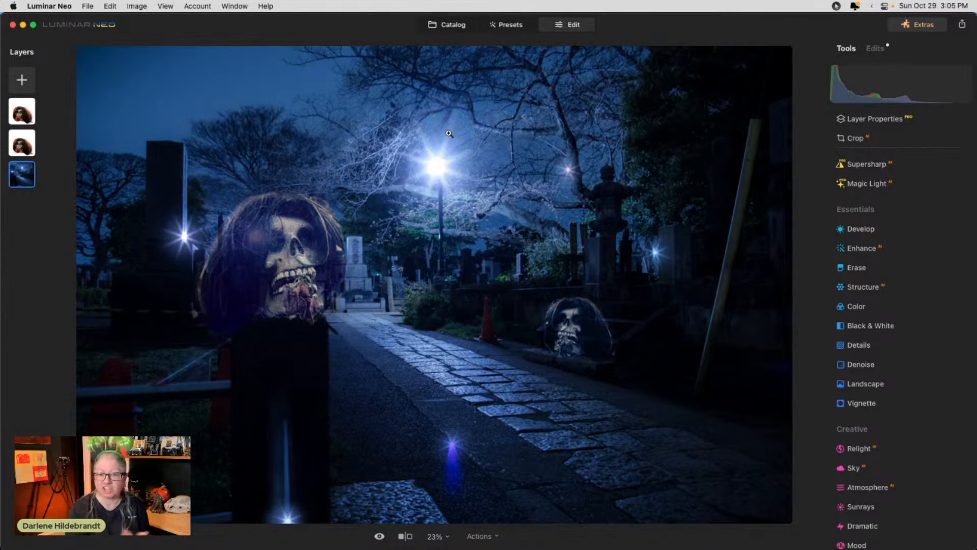
Compare the cemetery composite with its unedited original.
key("backslash")
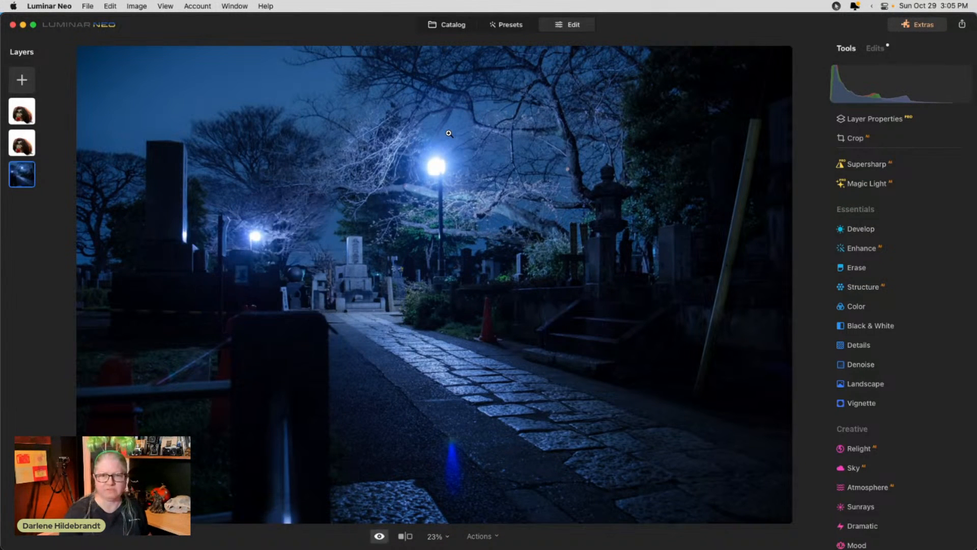
key("backslash")
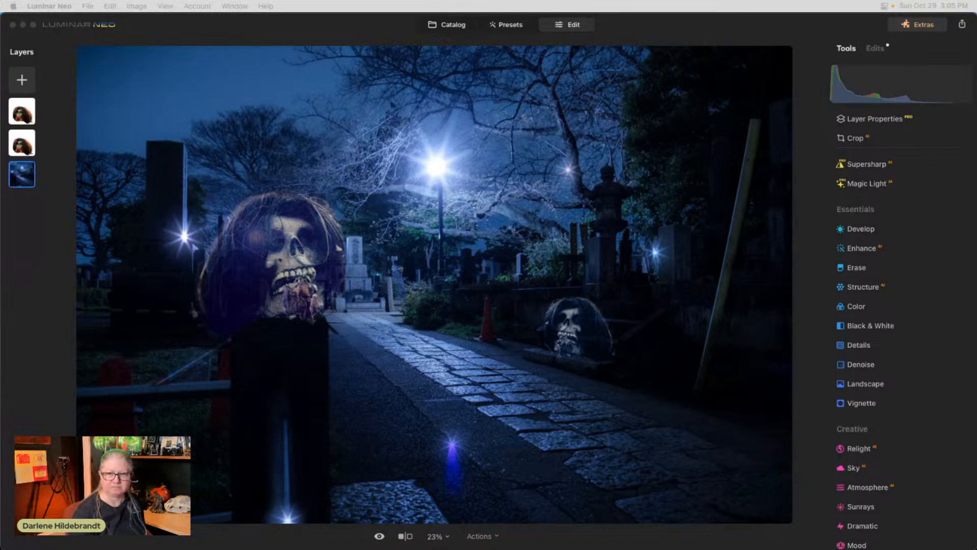
left_click(646, 29)
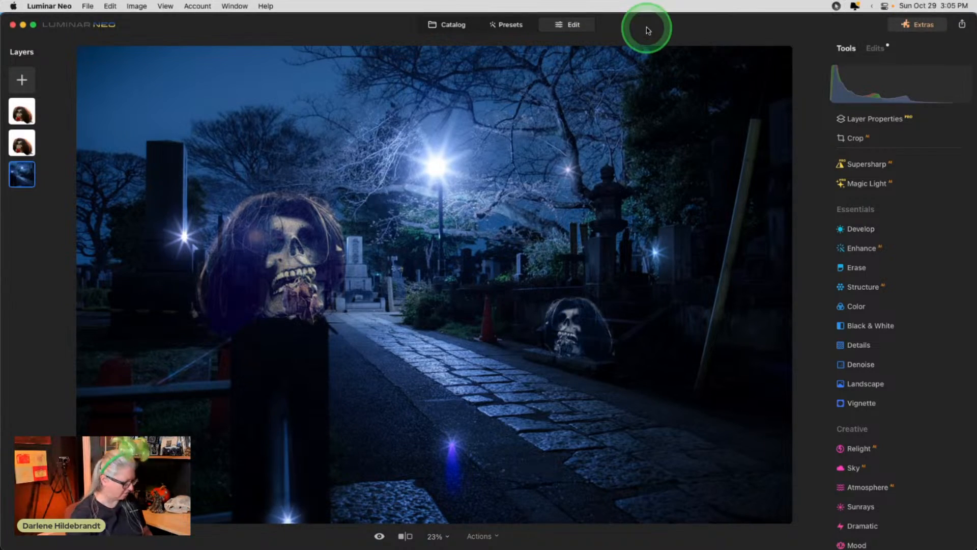
Switch to Lightroom Classic, show the photo info overlay and page from the keyboard photo through the light-painting examples to Witches-0319.
key("g")
key("super+Tab")
key("super+Tab")
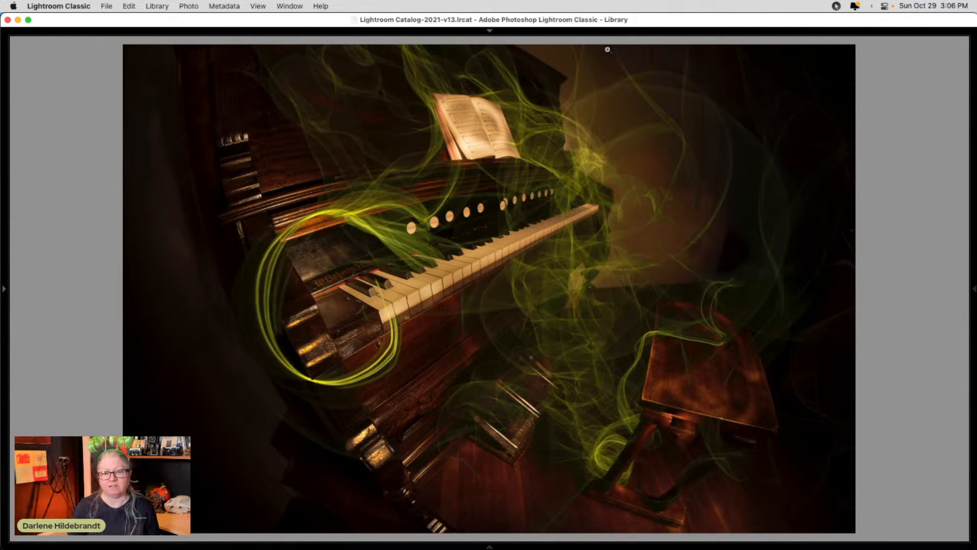
left_click(908, 104)
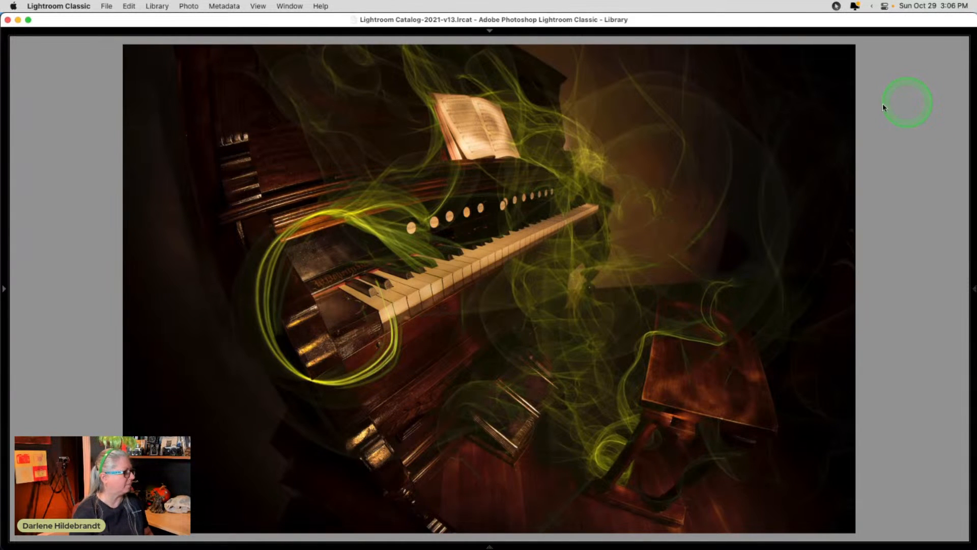
key("i")
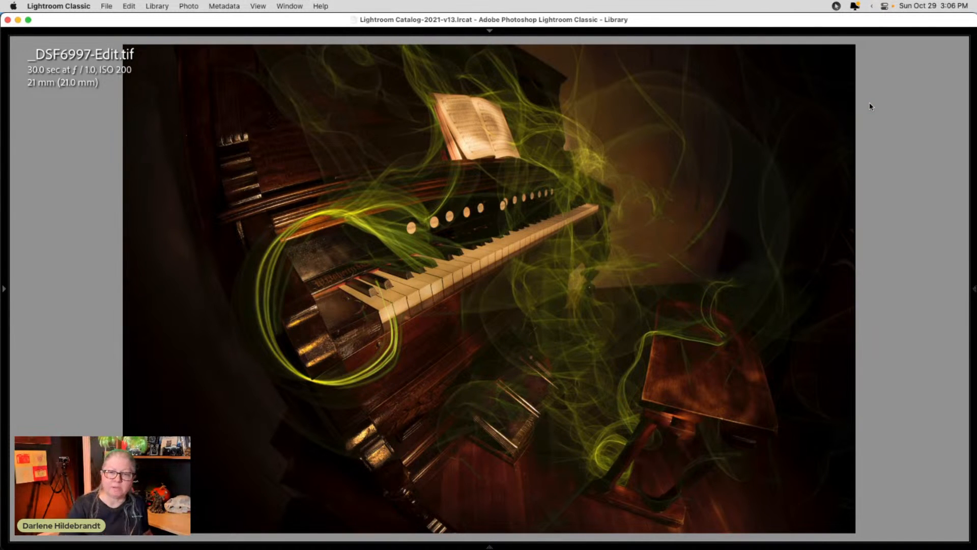
key("Right")
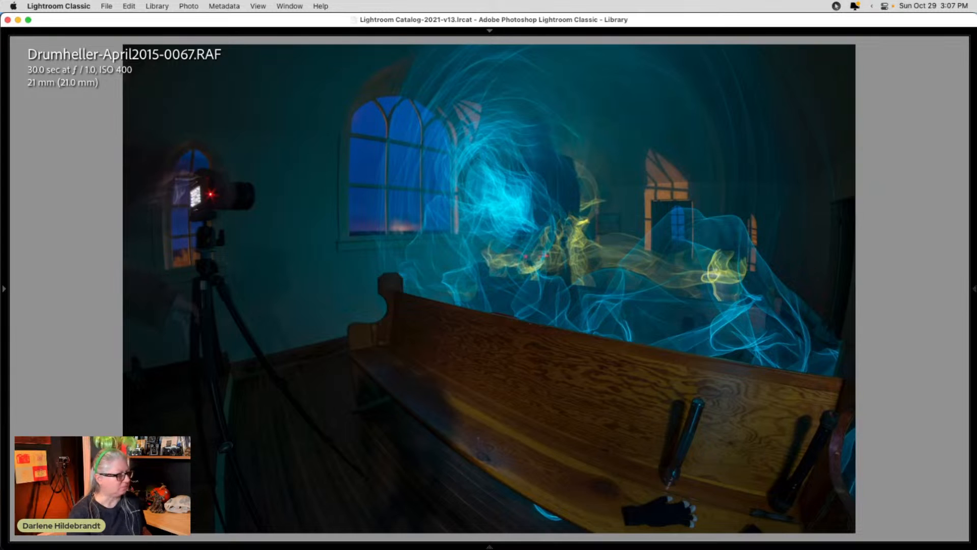
key("Right")
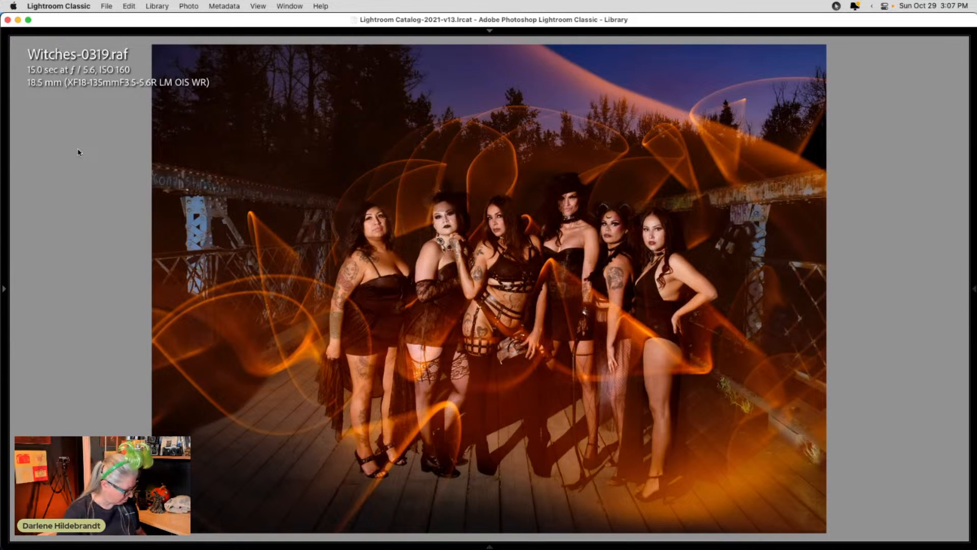
View the group portrait IMG_2860-Edit enlarged and return to the grid.
key("g")
left_click(387, 114)
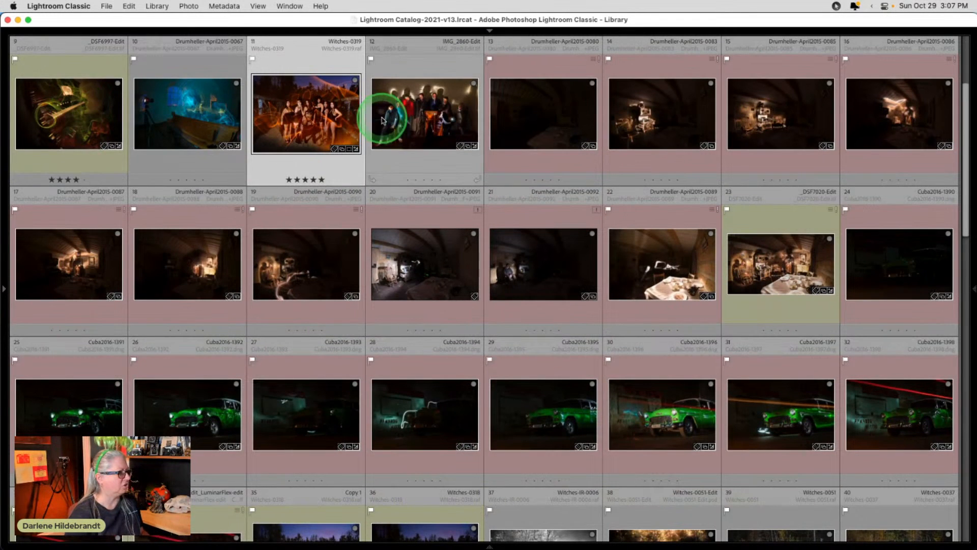
key("e")
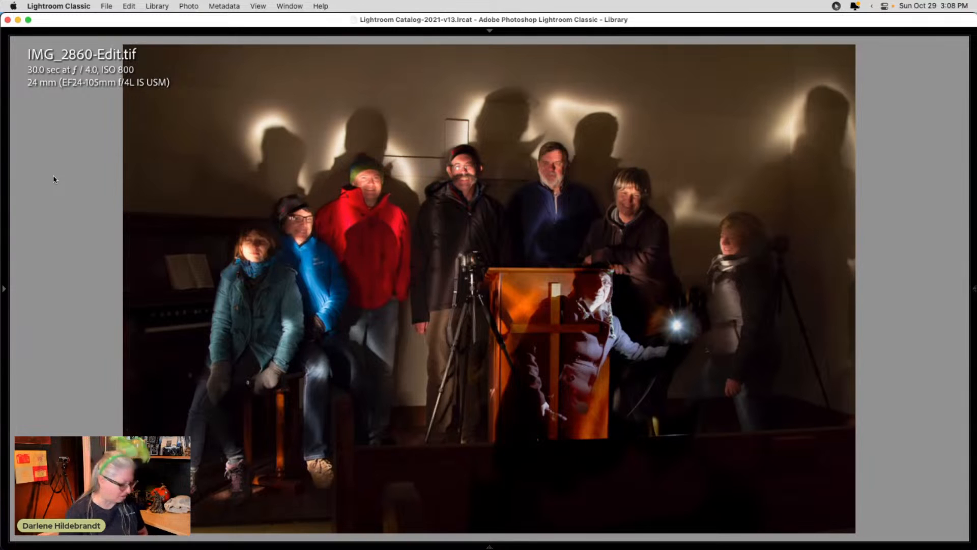
key("g")
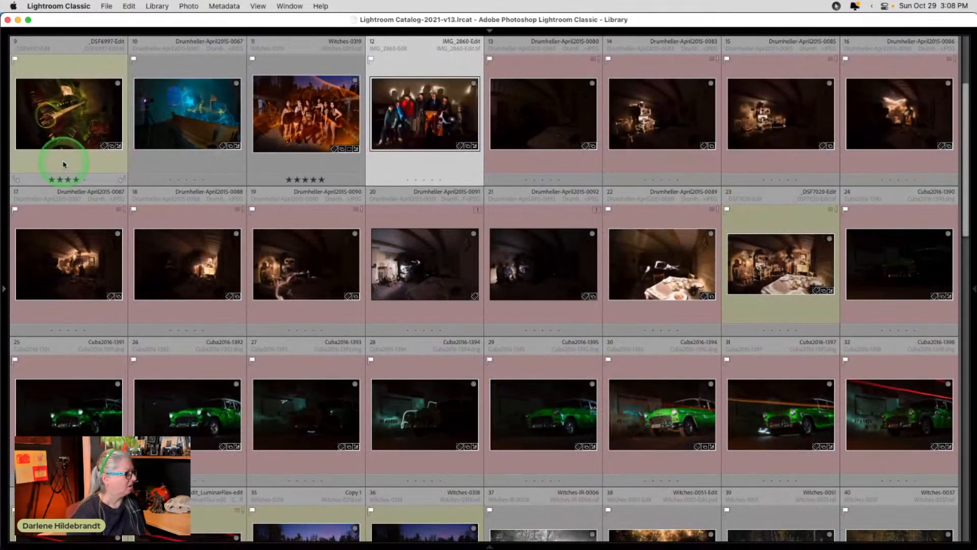
View Drumheller-April2015-0080 enlarged and page through the light-painted cabin exposures up to Drumheller-April2015-0086.
double_click(524, 136)
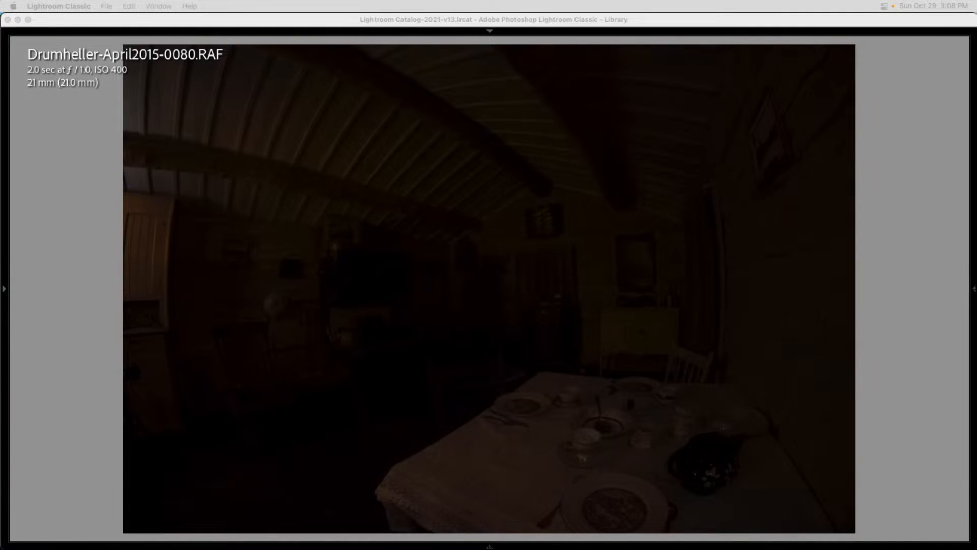
left_click(887, 222)
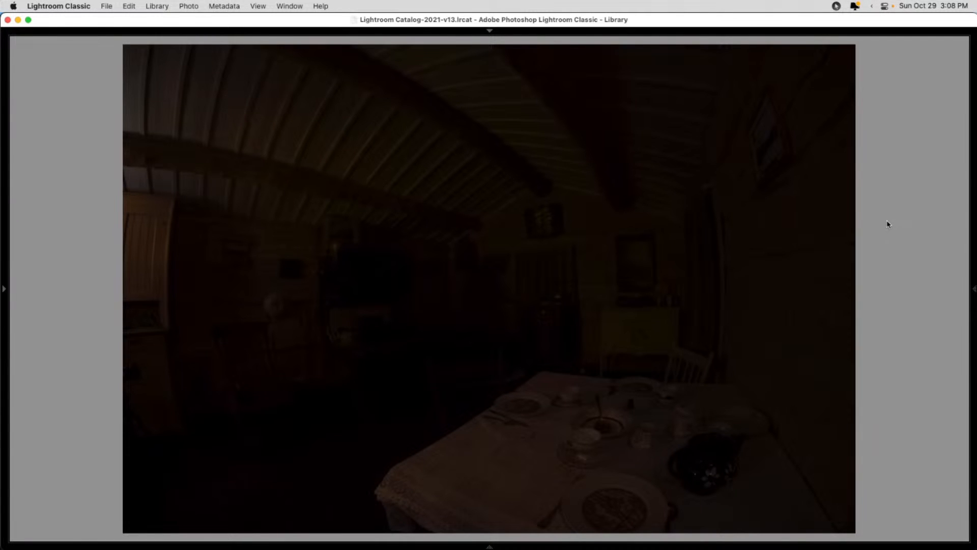
key("Right")
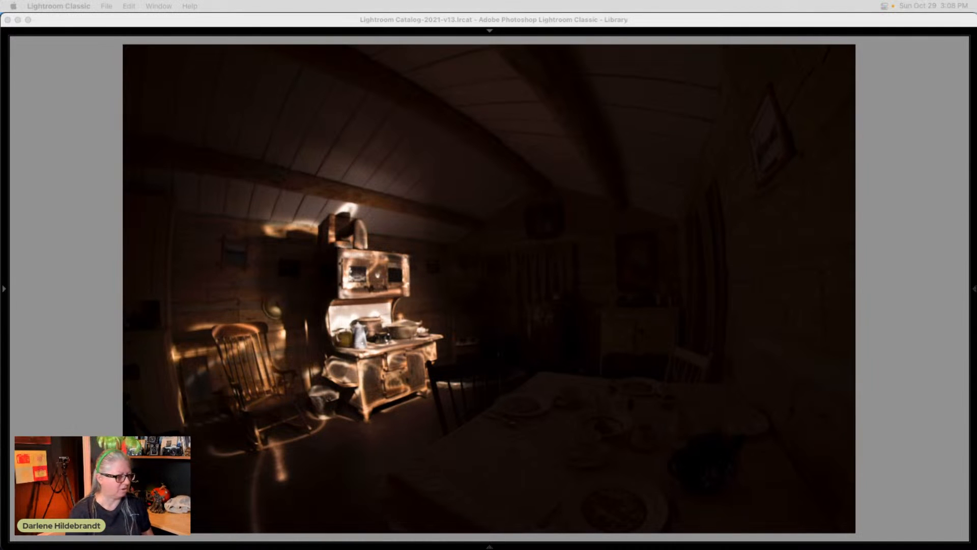
left_click(923, 393)
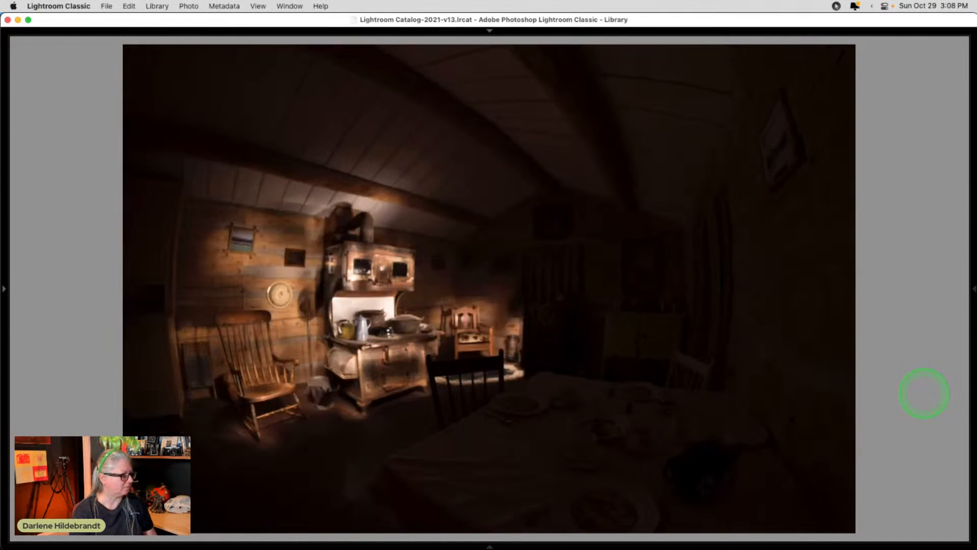
key("Right")
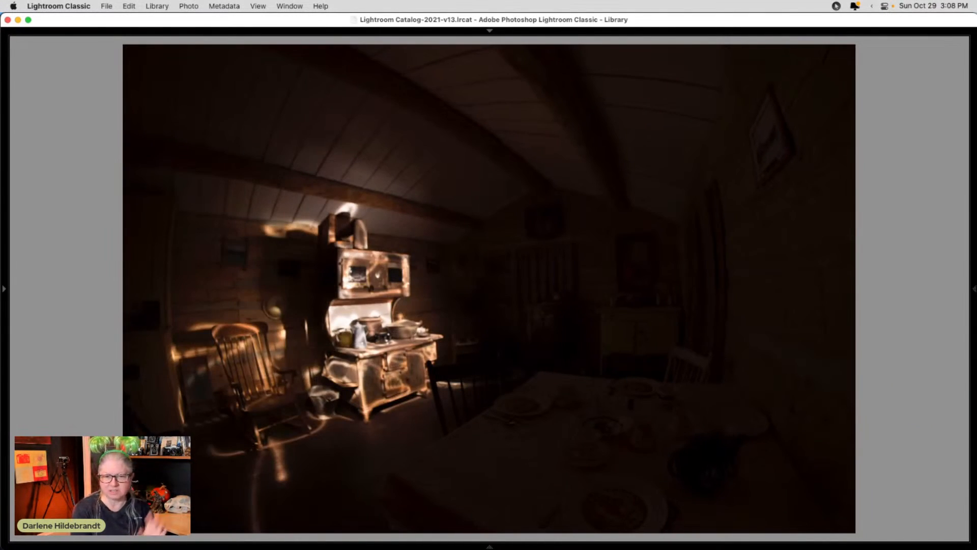
key("Right")
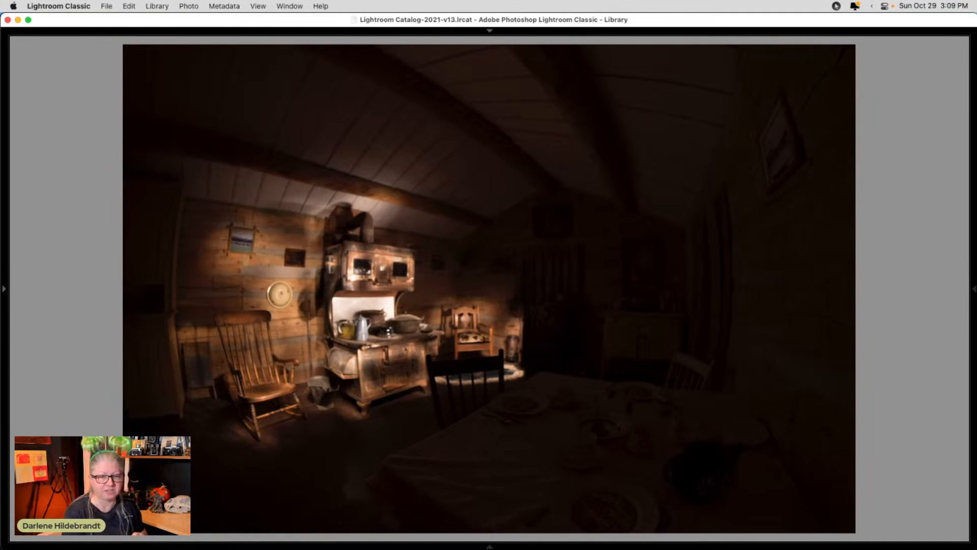
key("Right")
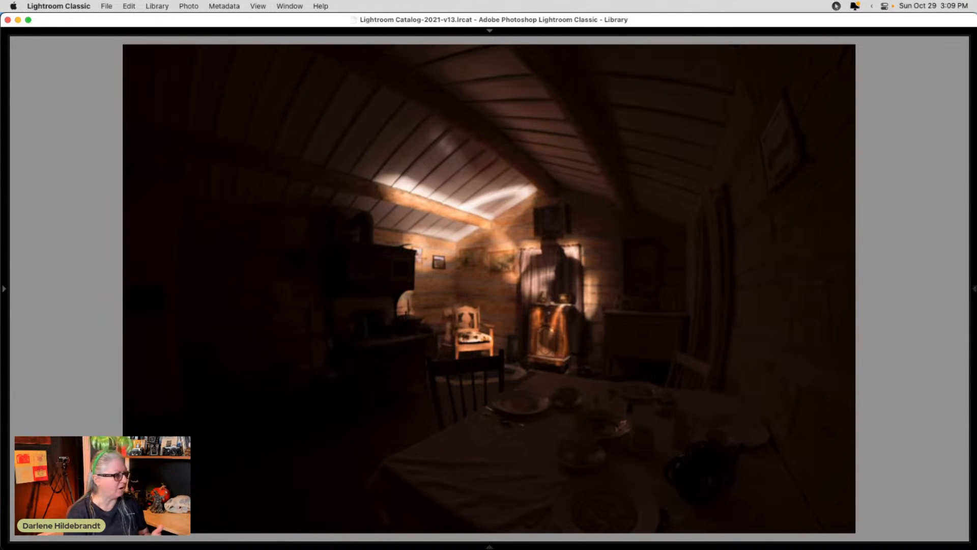
Show the photo info overlay and page through the remaining cabin exposures to the finished composite _DSF7020-Edit.
key("i")
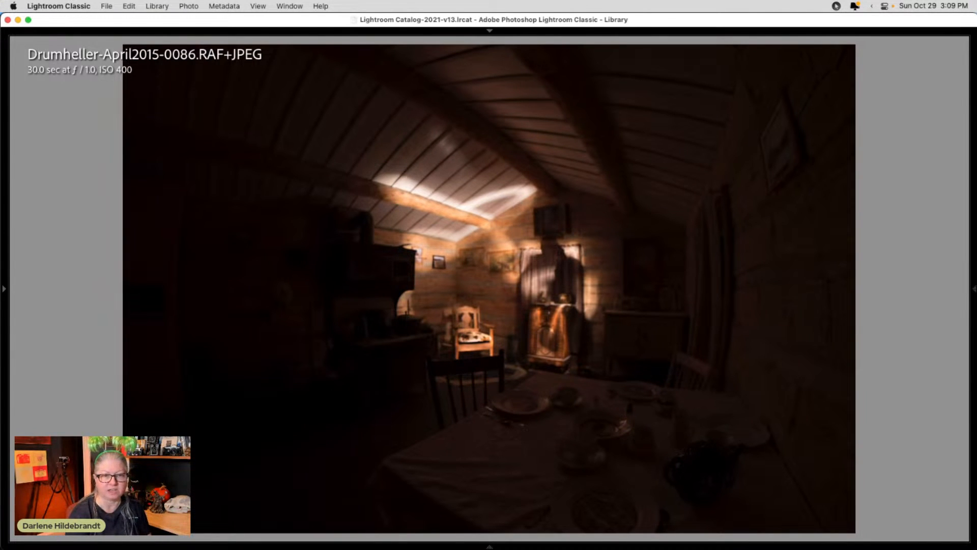
key("Right")
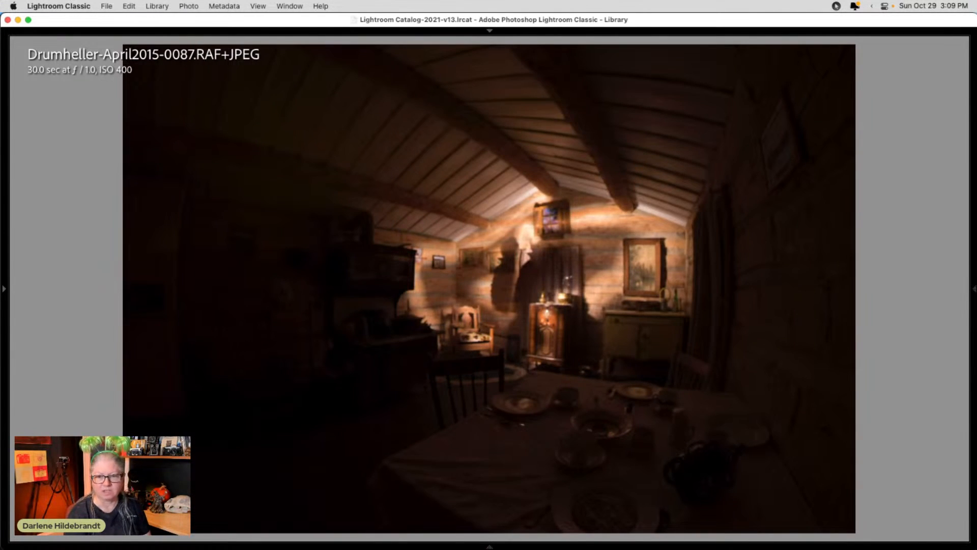
key("Right")
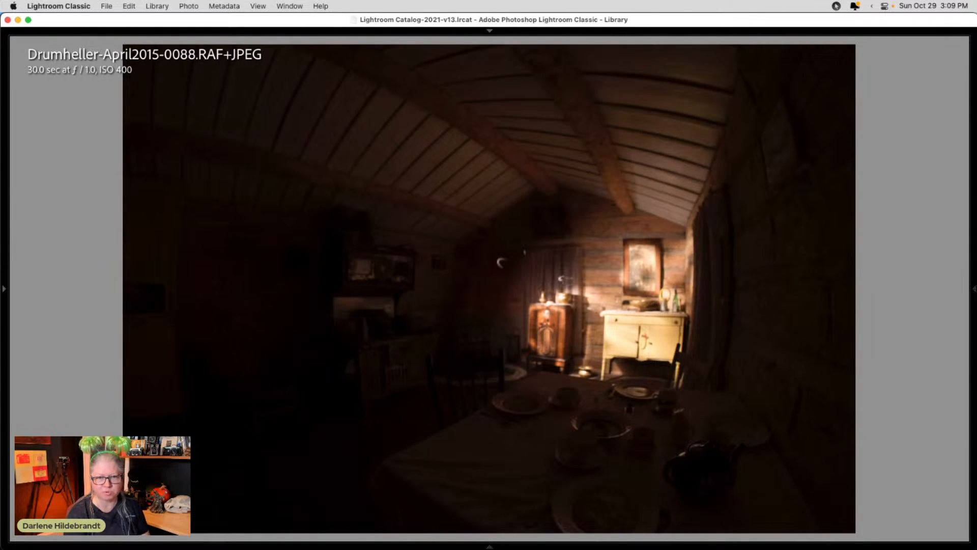
key("Right")
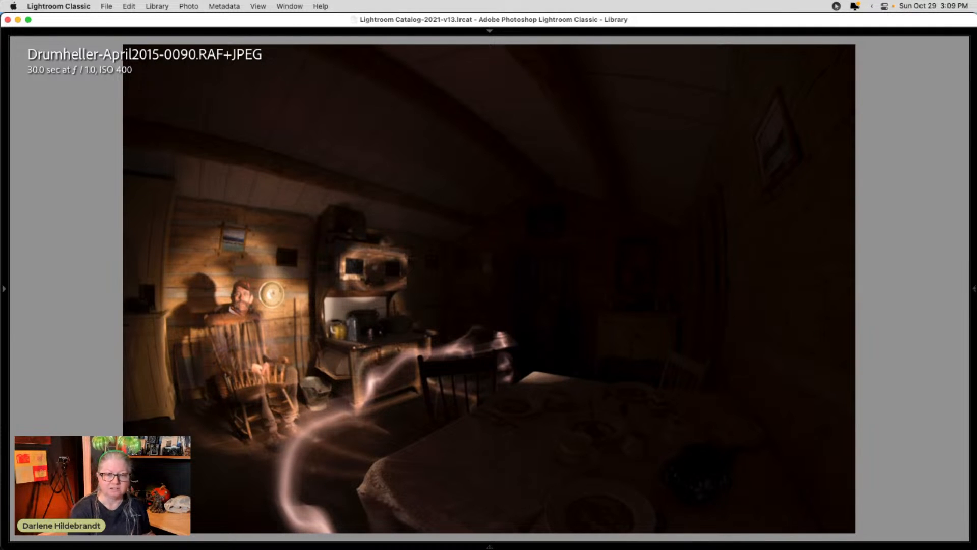
key("Right")
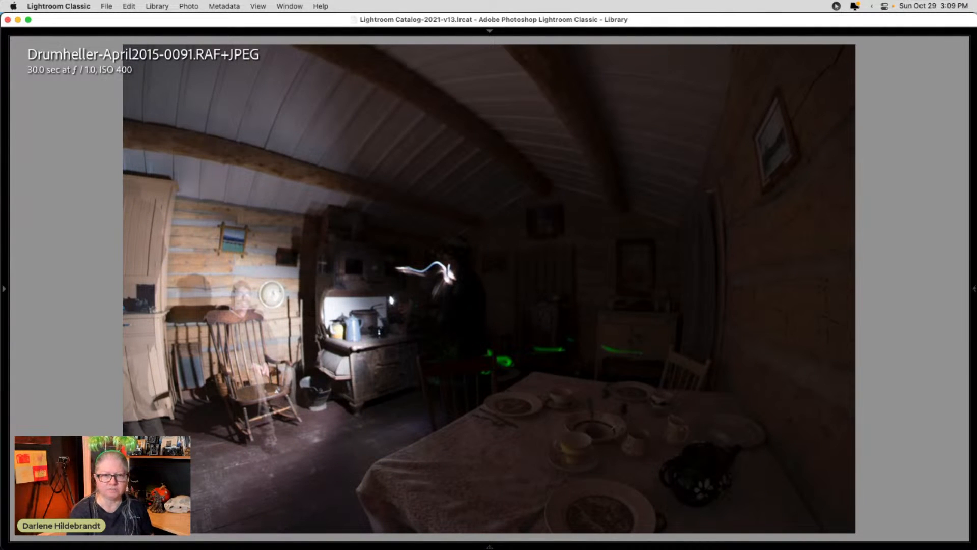
key("Right")
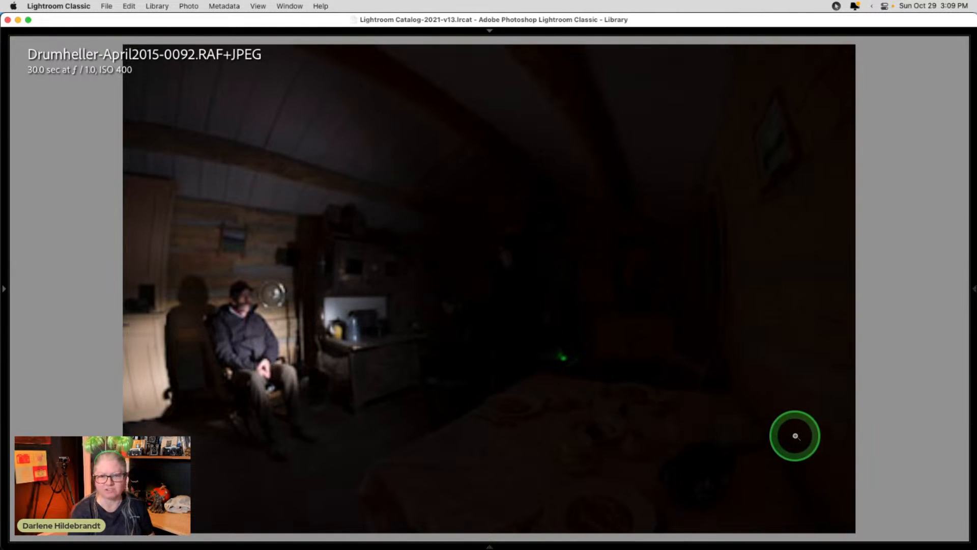
key("Right")
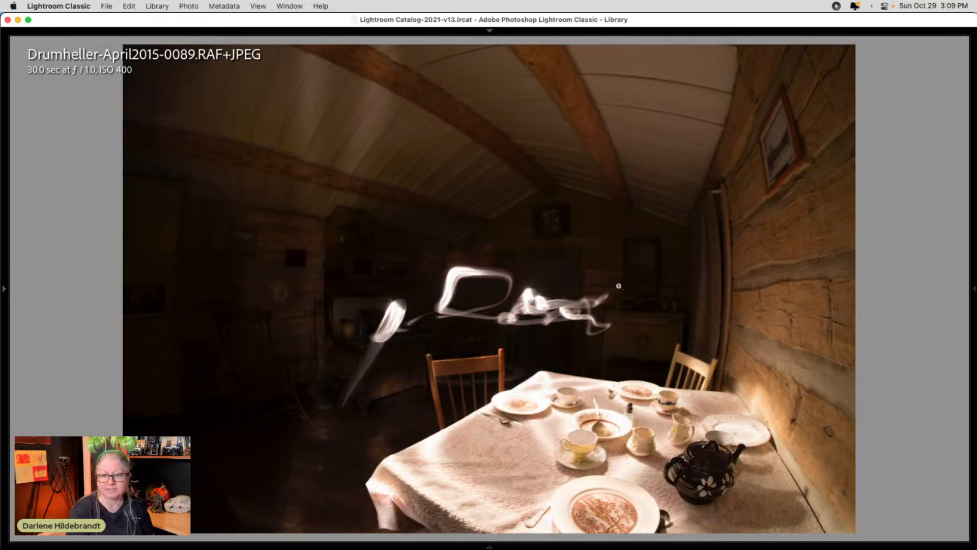
key("Right")
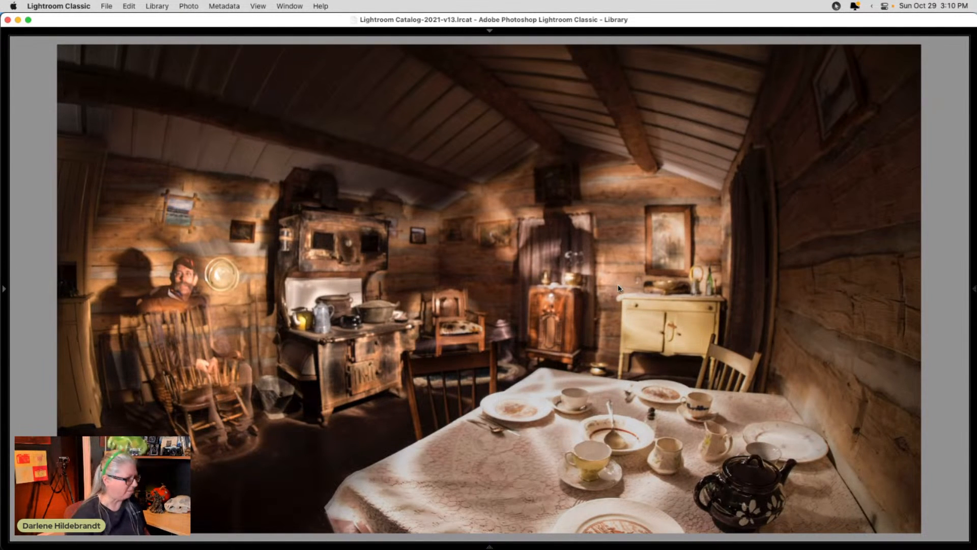
Return to the grid and select the cabin exposures from Drumheller-April2015-0080 through Drumheller-April2015-0089.
double_click(584, 236)
scroll(583, 237, "down", 1)
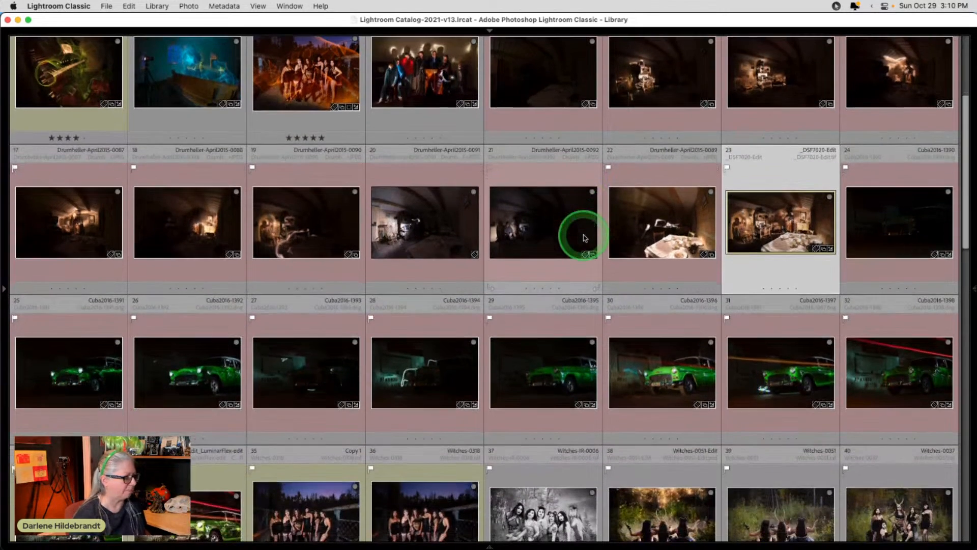
scroll(583, 237, "up", 1)
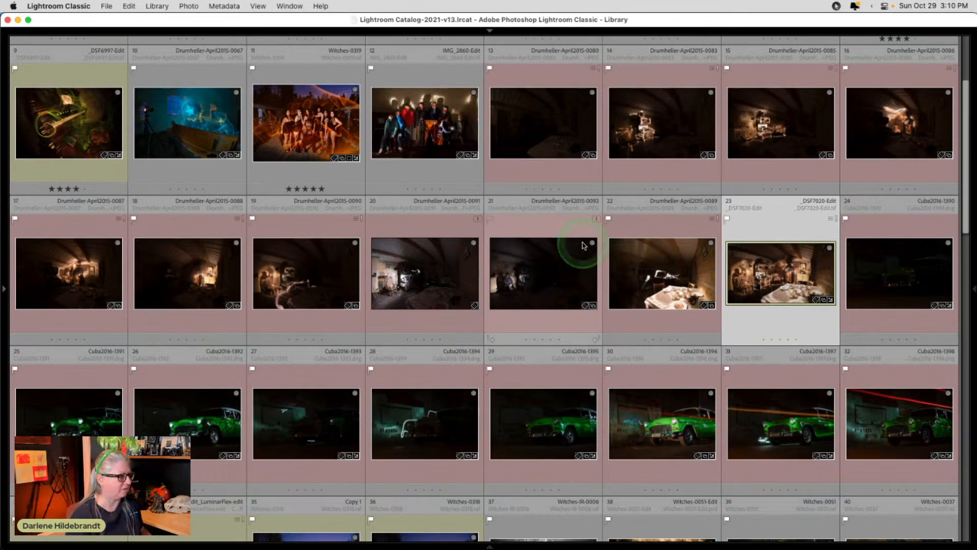
left_click(532, 137)
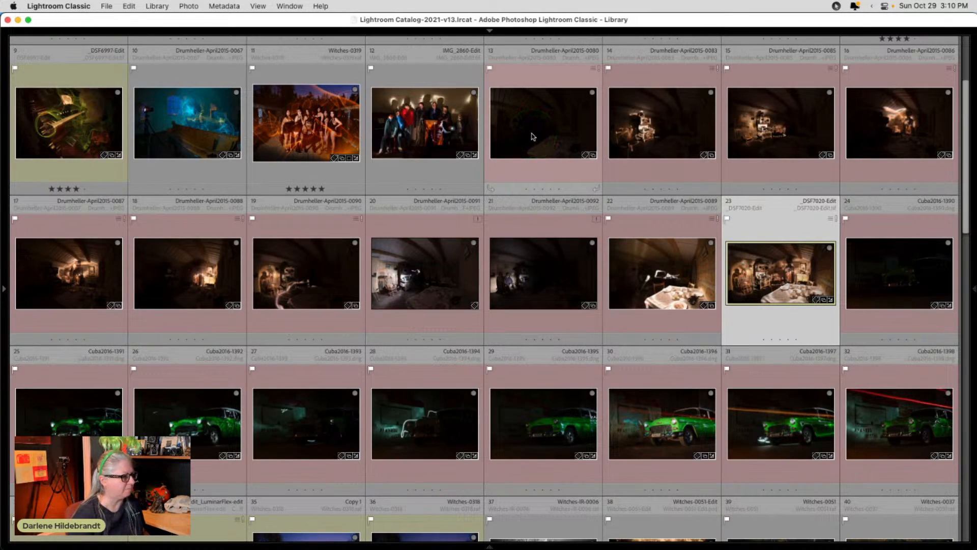
left_click(532, 136)
scroll(532, 136, "down", 5)
scroll(532, 136, "up", 4)
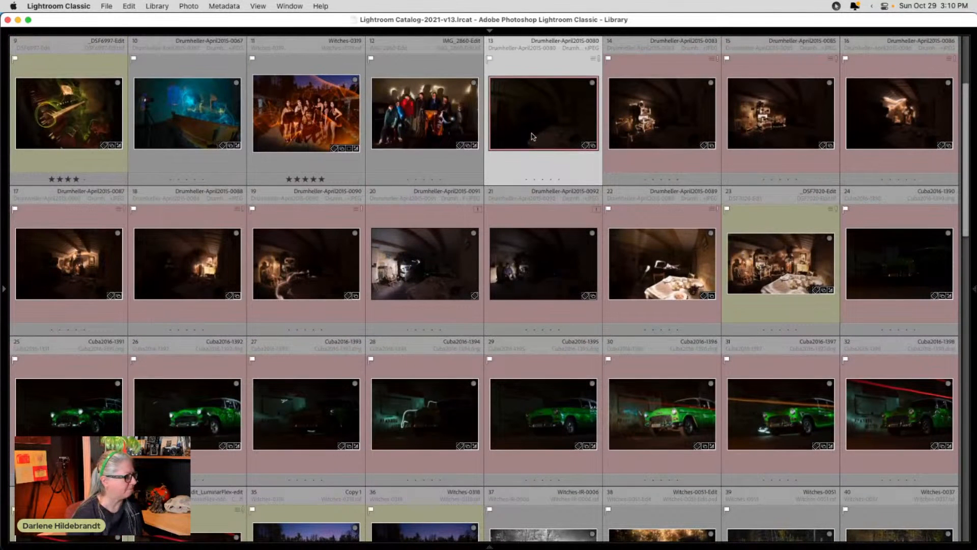
left_click(650, 276)
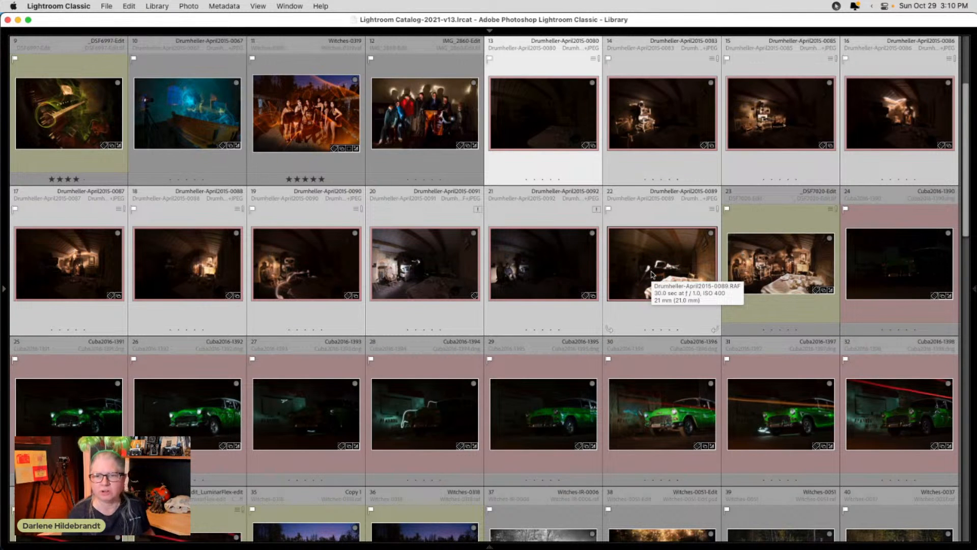
Try to relink the missing photo Drumheller-April2015-0092 to Drumheller-April2015-0080.RAF in the 2015 April workshop folder.
left_click(596, 210)
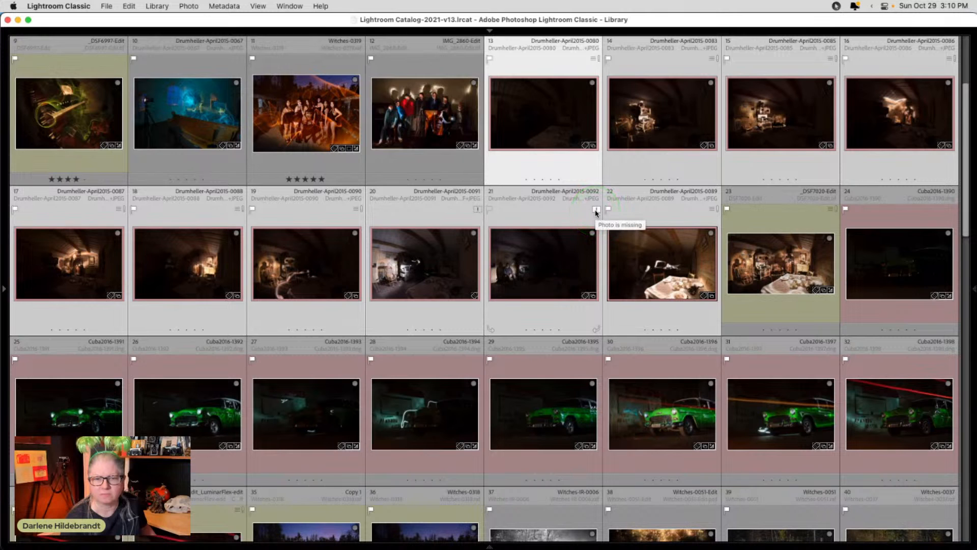
left_click(596, 210)
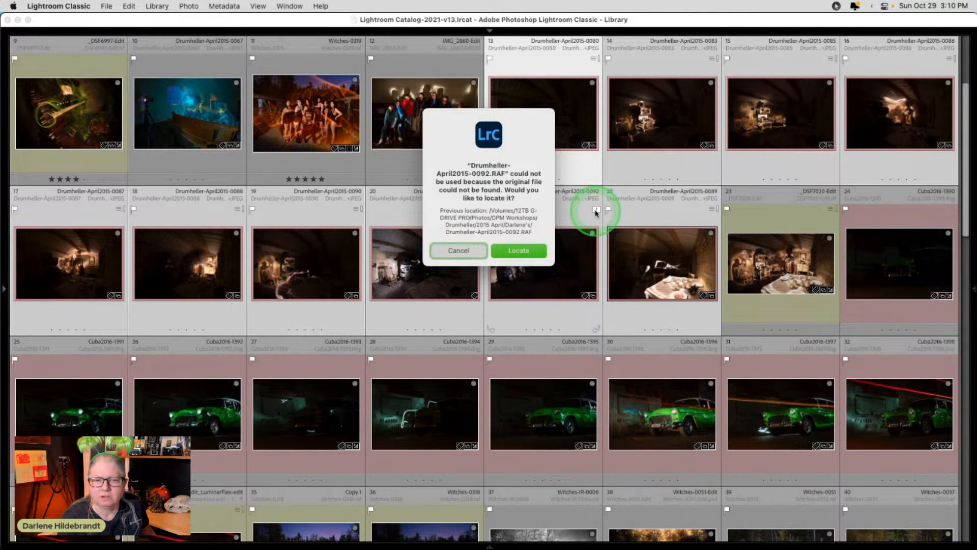
left_click(522, 252)
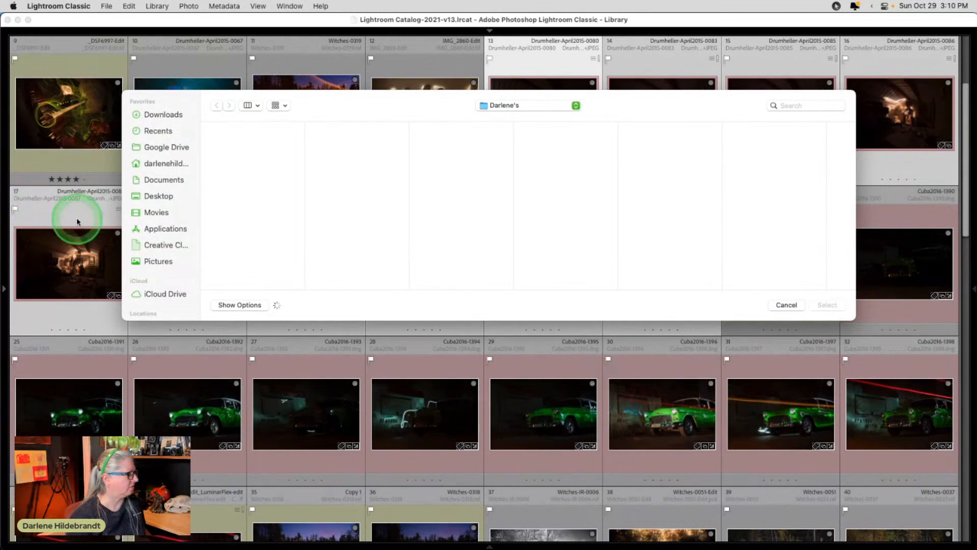
scroll(158, 213, "down", 4)
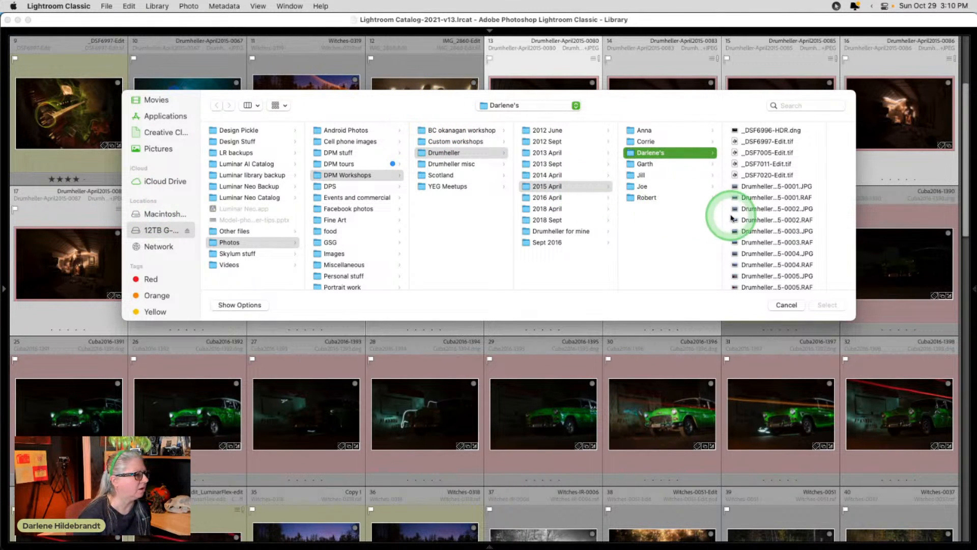
scroll(763, 210, "down", 15)
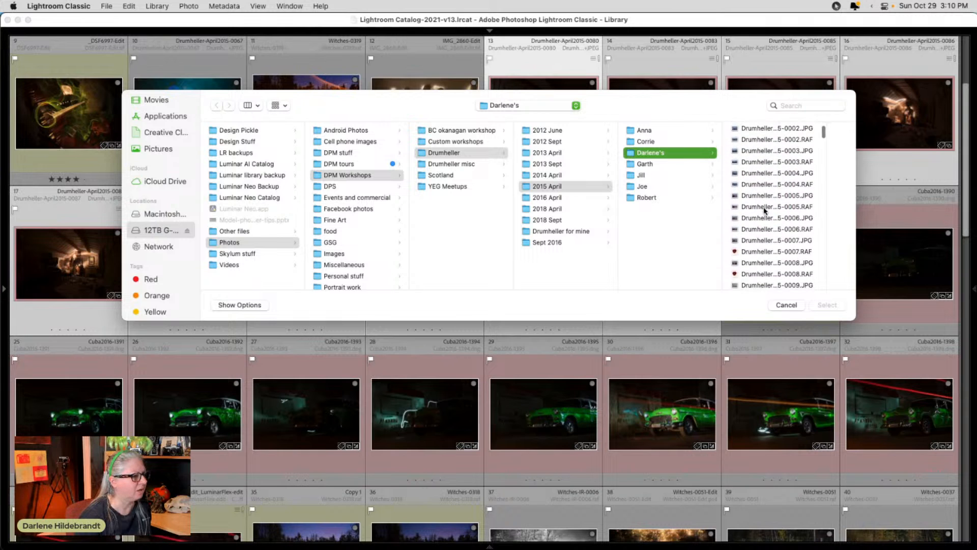
scroll(764, 210, "down", 20)
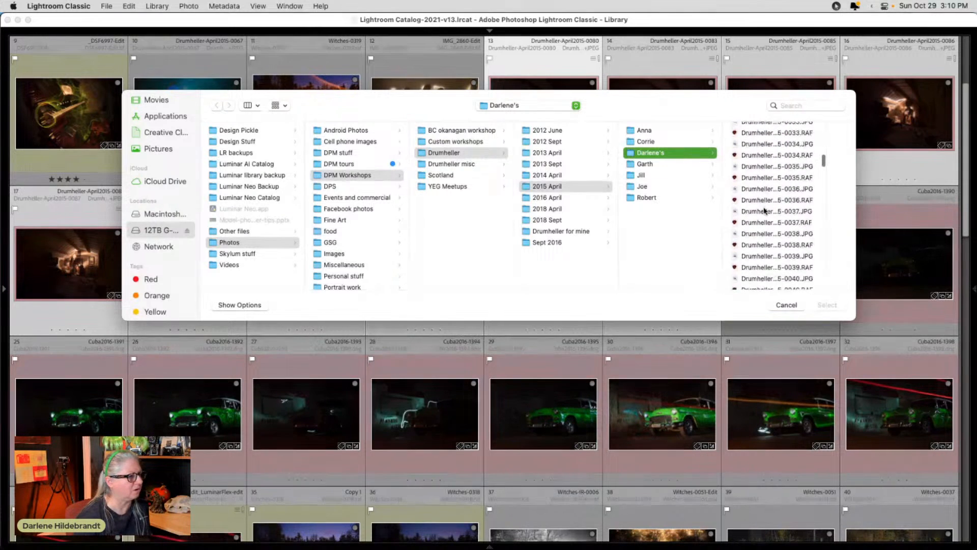
scroll(763, 210, "down", 8)
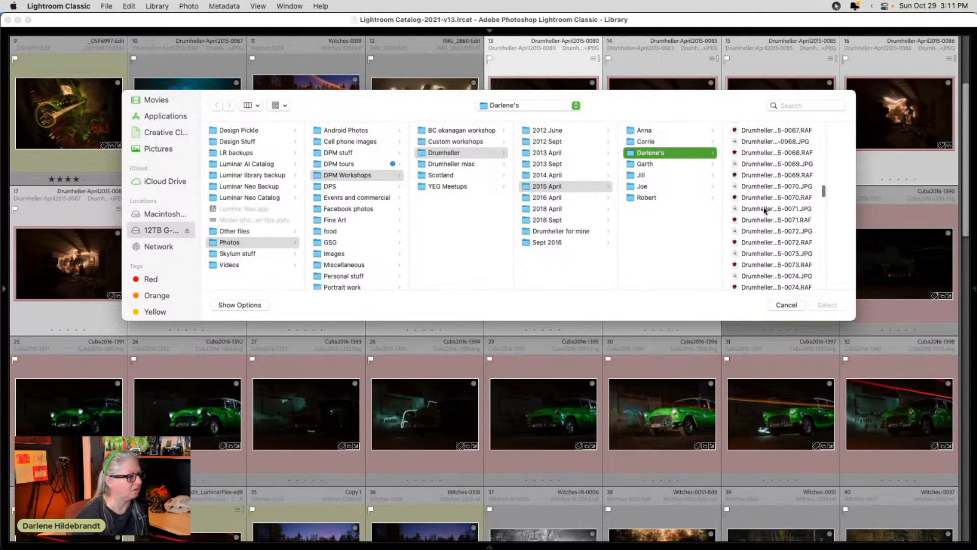
scroll(763, 210, "down", 2)
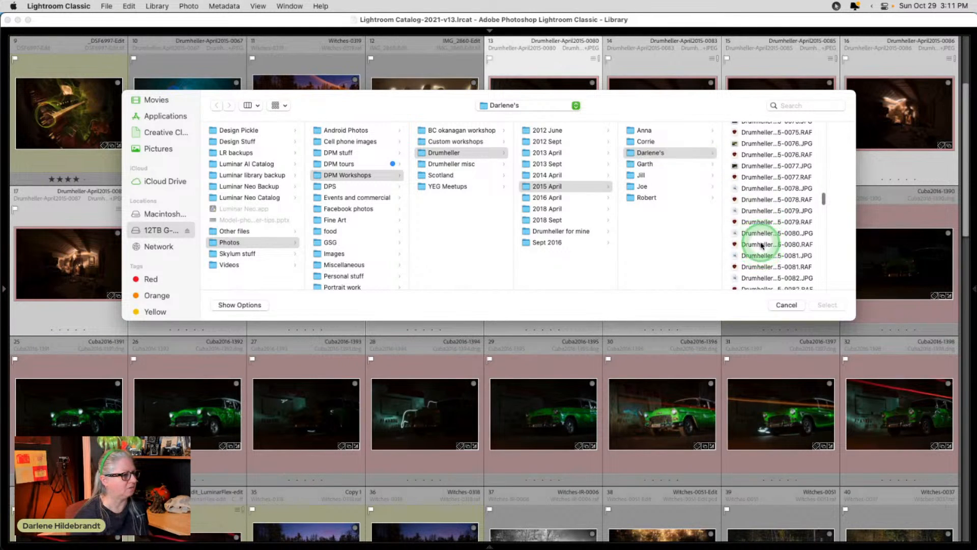
left_click(768, 244)
left_click(822, 306)
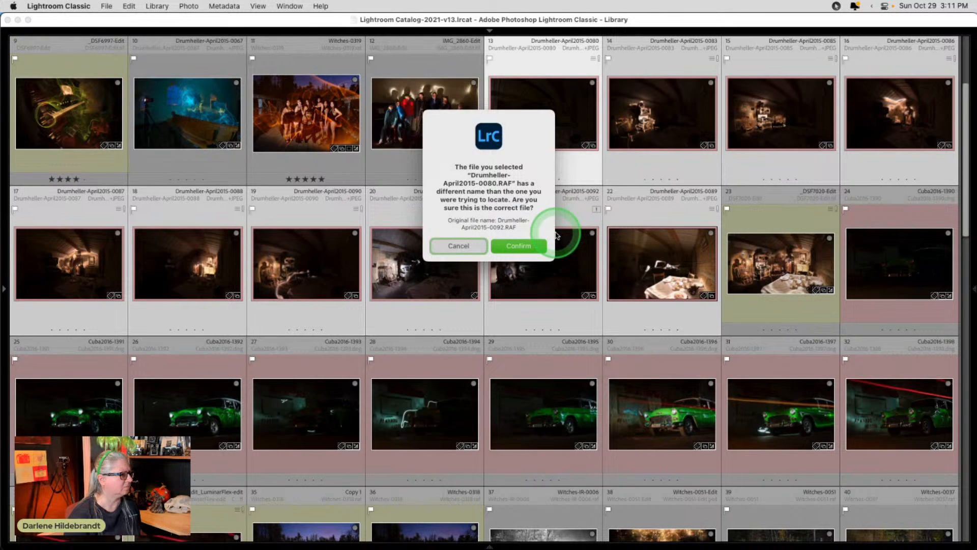
left_click(517, 245)
left_click(586, 197)
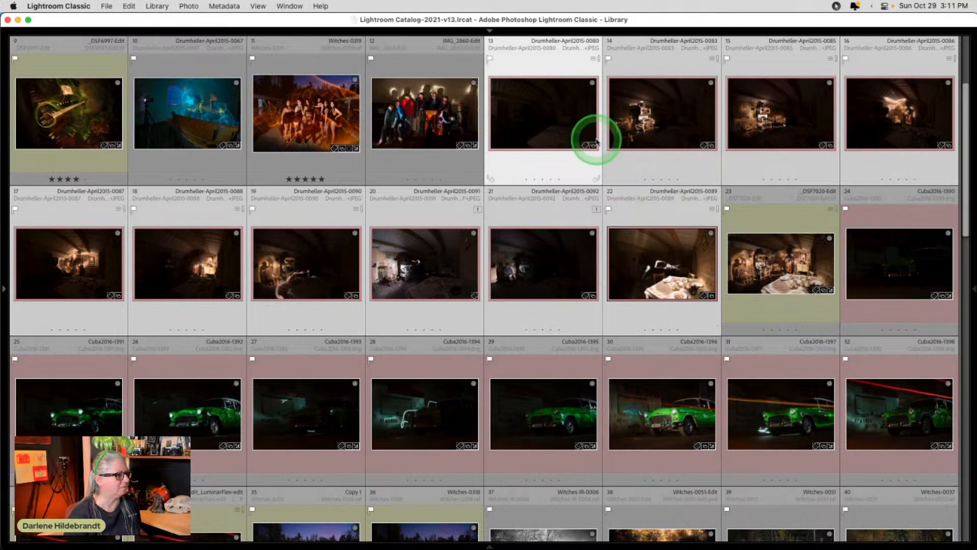
Show Drumheller-April2015-0080 in its library folder and look over the neighbouring cabin exposures.
left_click(571, 167)
right_click(562, 165)
left_click(585, 237)
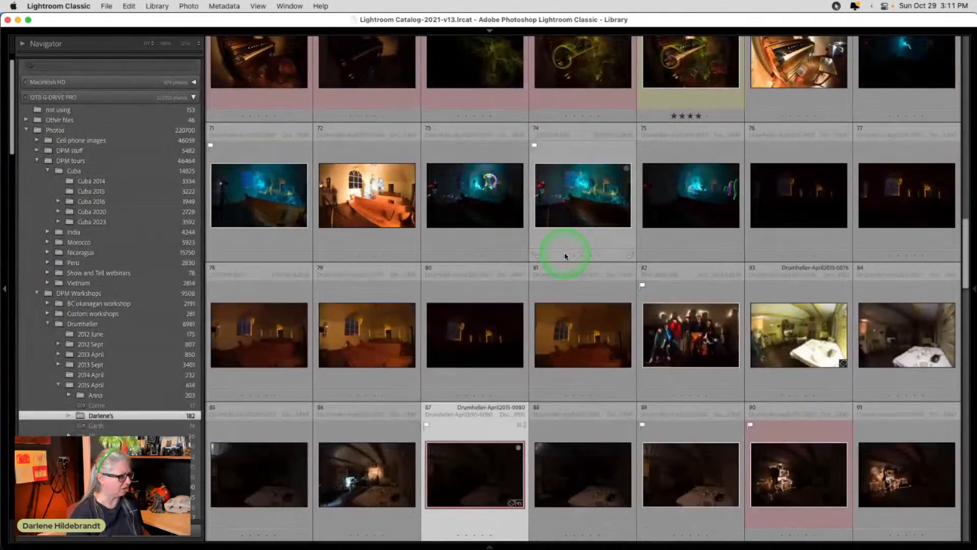
scroll(565, 256, "down", 3)
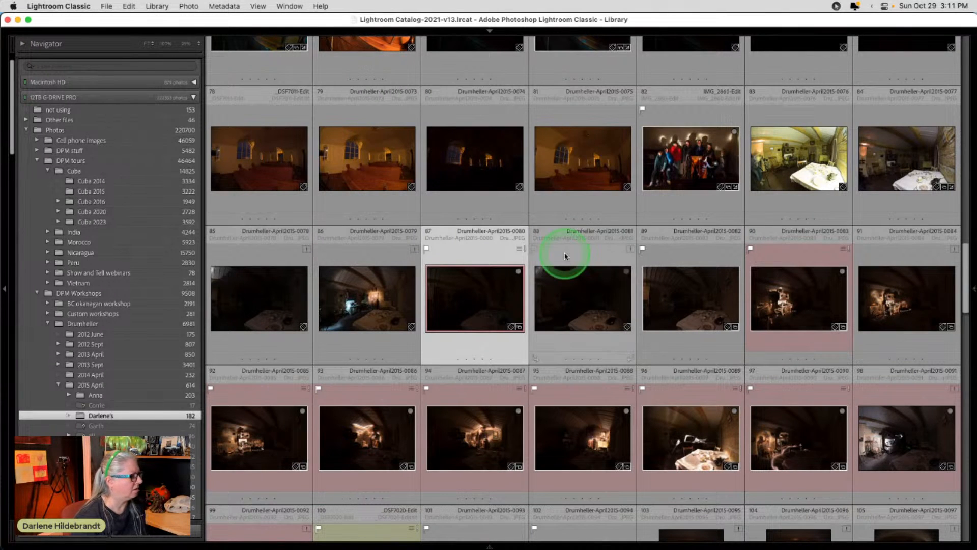
scroll(564, 255, "down", 2)
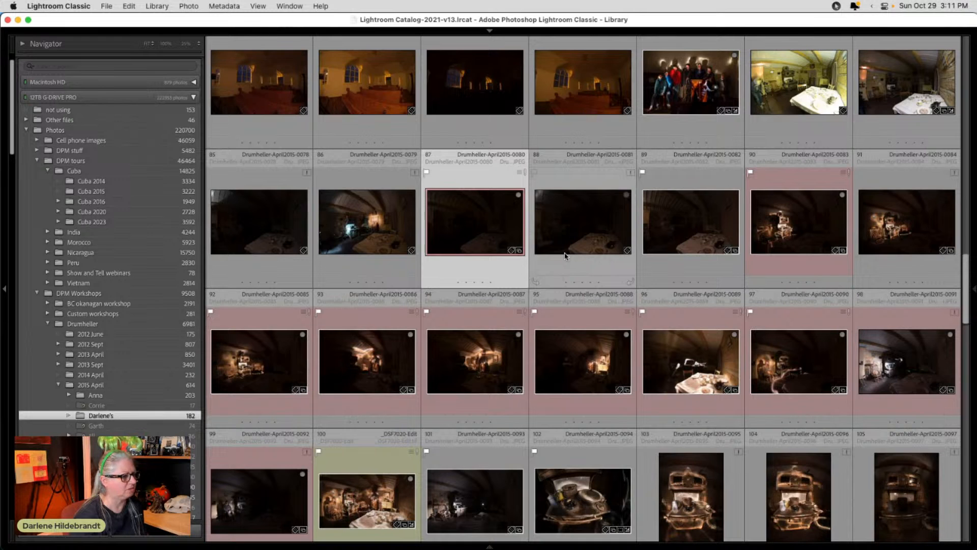
scroll(564, 255, "down", 1)
left_click(499, 221)
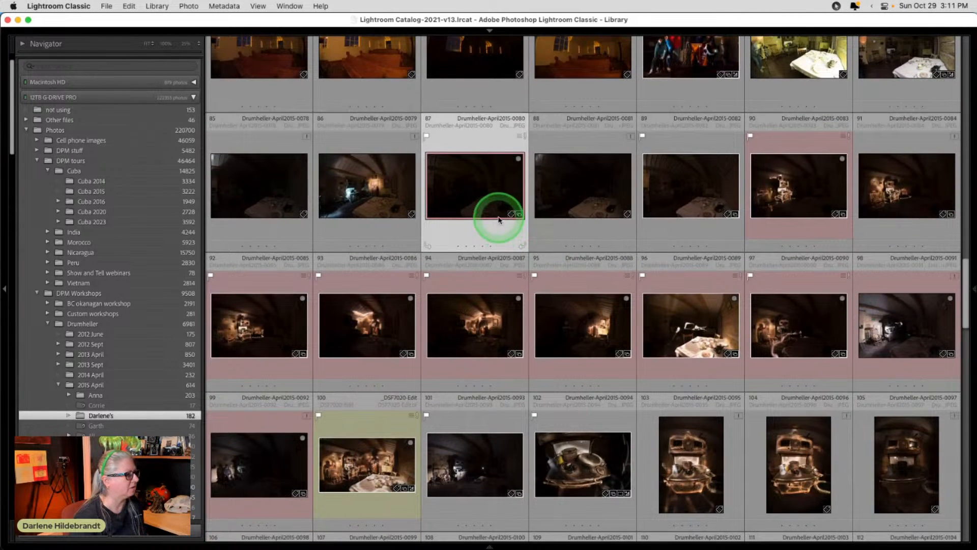
key("super+Tab")
key("super+Tab")
key("super+Tab")
key("super+Tab")
left_click(948, 227)
left_click(894, 221)
key("super+Tab")
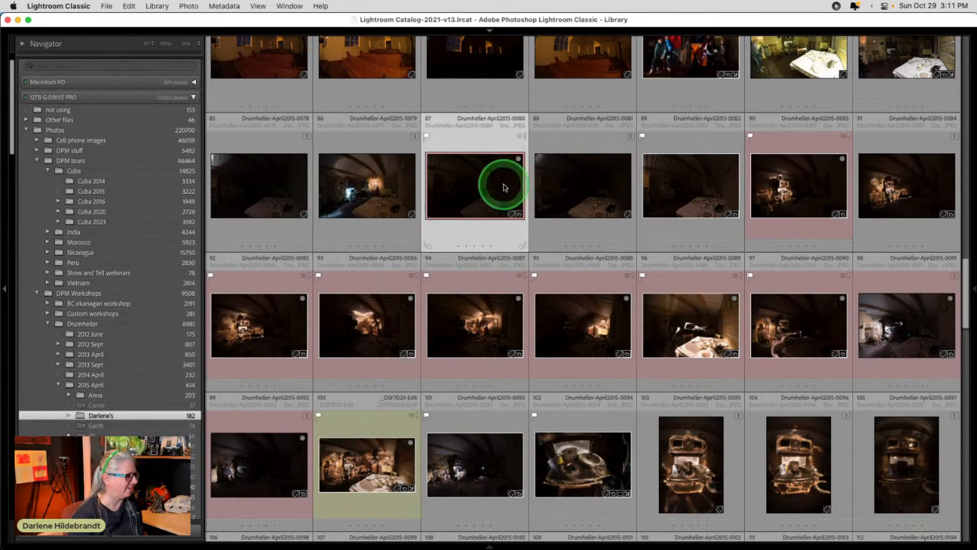
Go from Drumheller-April2015-0080 to the Spooky collection that contains it.
right_click(479, 184)
mouse_move(505, 262)
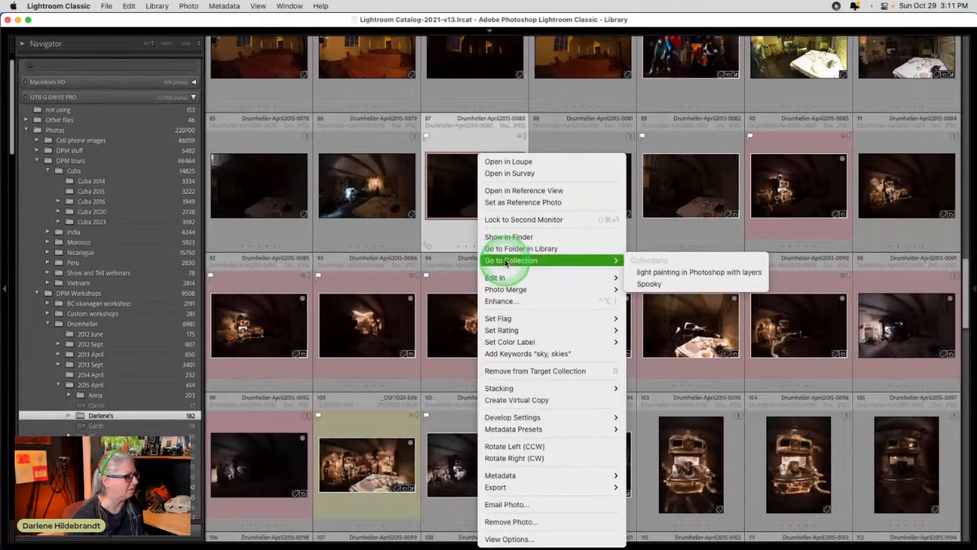
left_click(655, 284)
key("j")
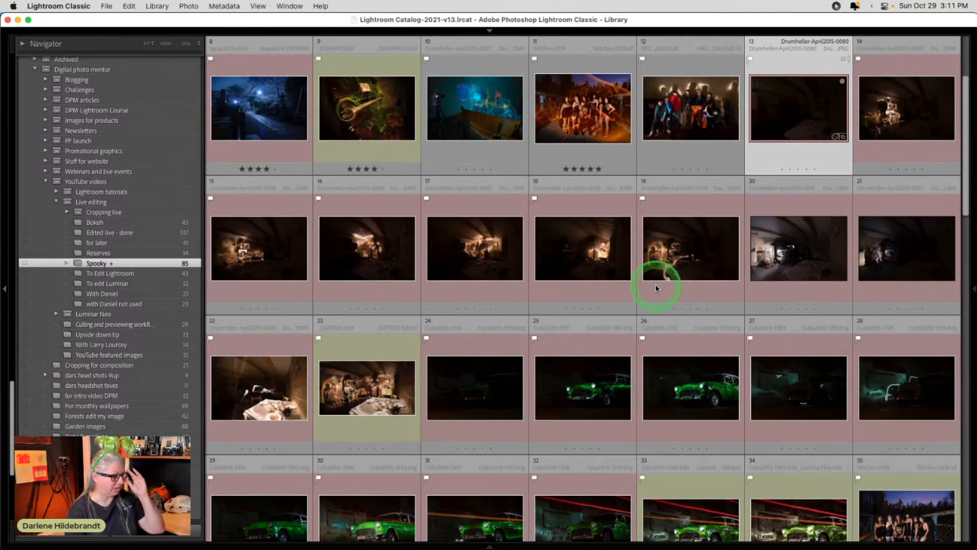
Open the green car exposure Cuba2016-1390 in Loupe view and page through the light-painting exposures up to Cuba2016-1397.
scroll(656, 284, "down", 3)
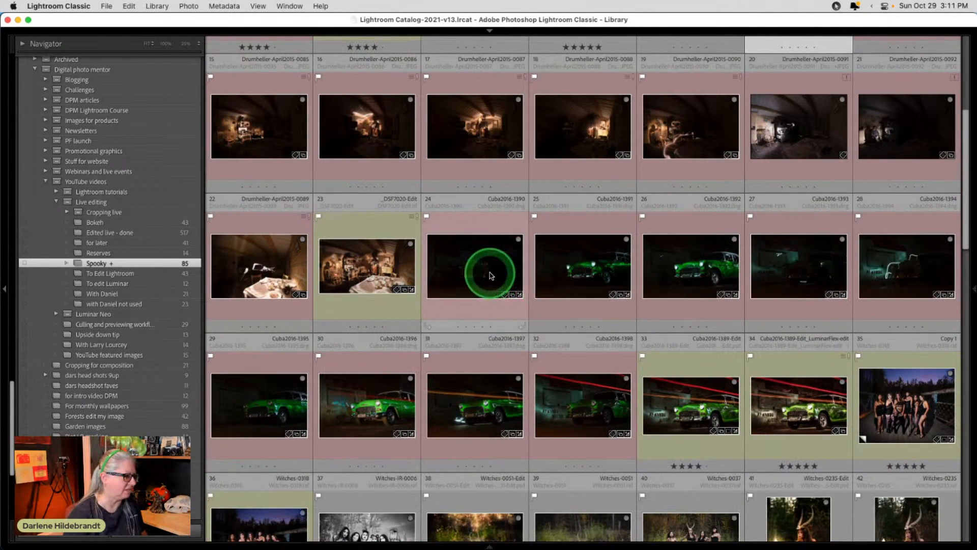
double_click(490, 275)
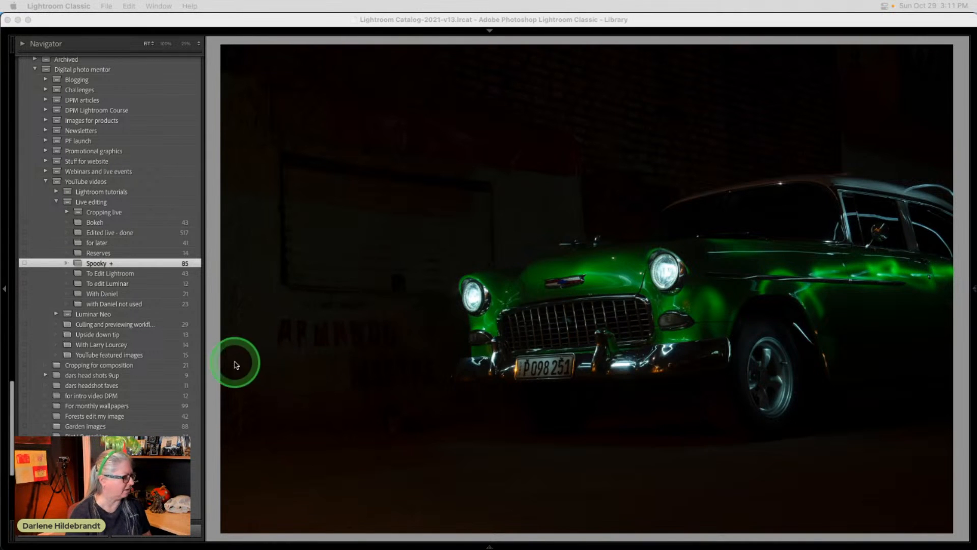
left_click(210, 362)
key("Right")
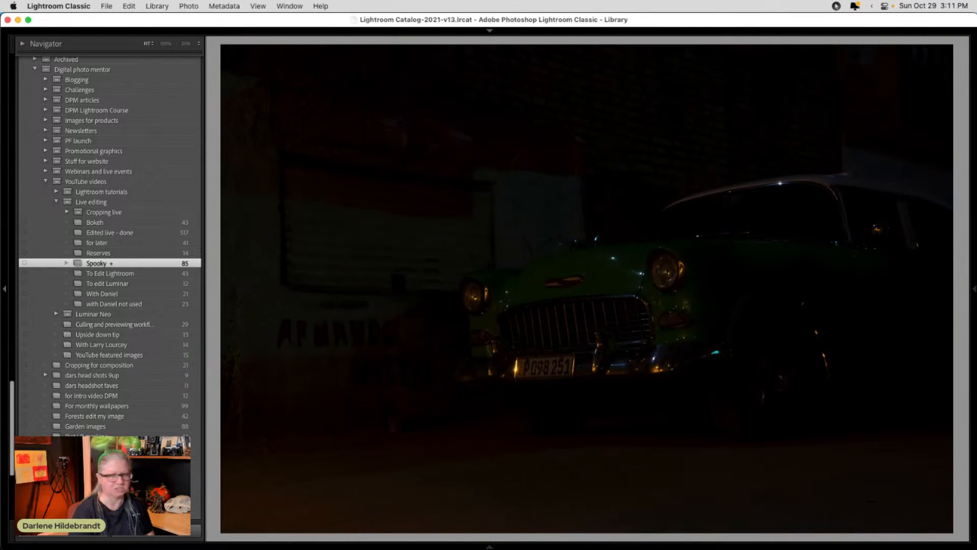
key("Right")
key("Right")
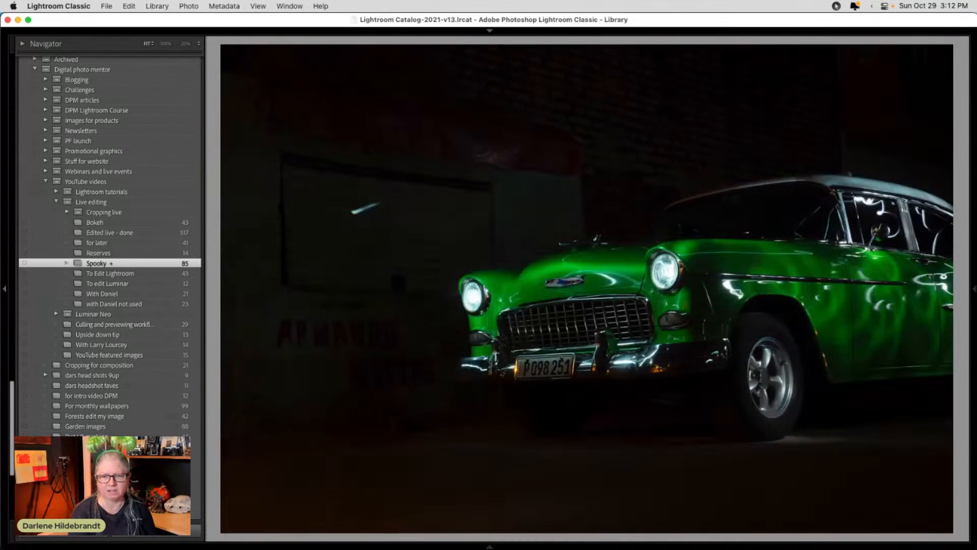
key("Right")
key("Right")
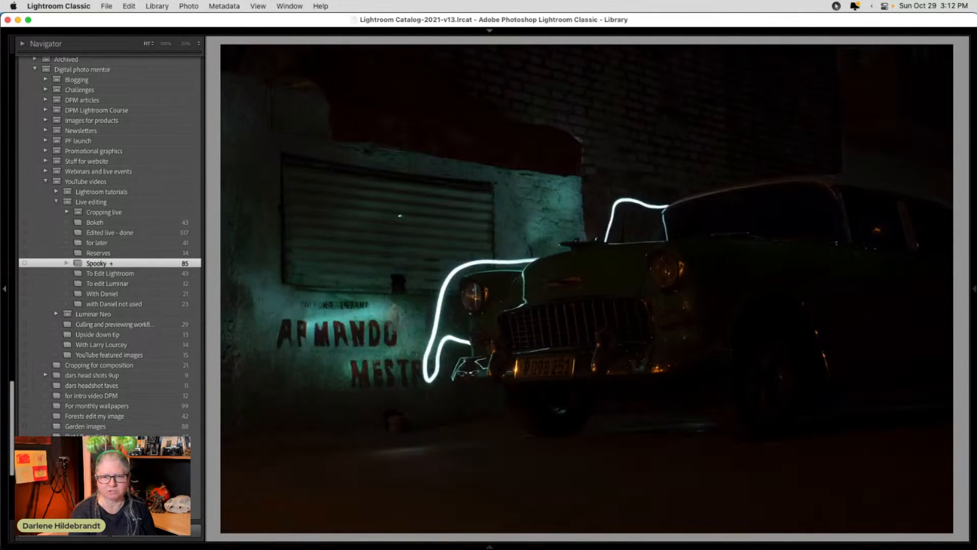
key("Right")
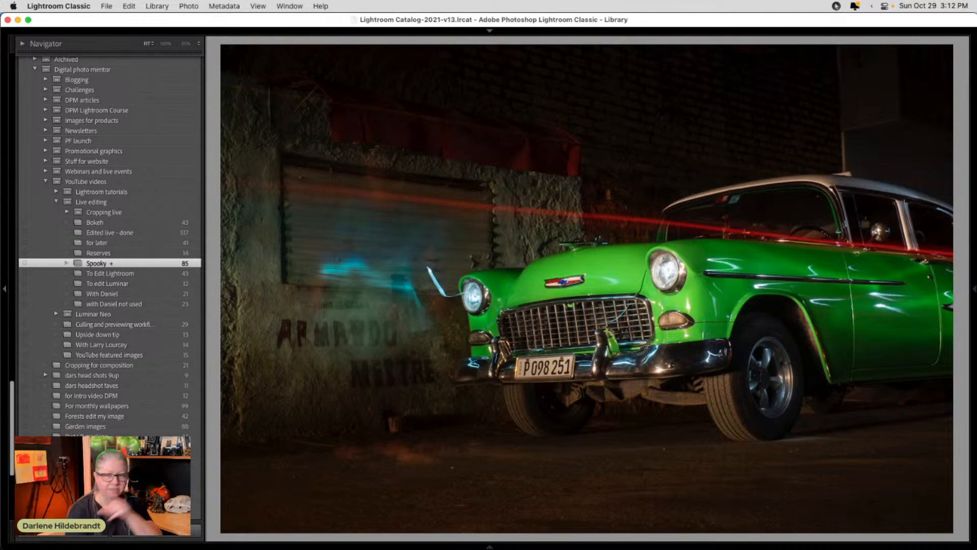
key("Right")
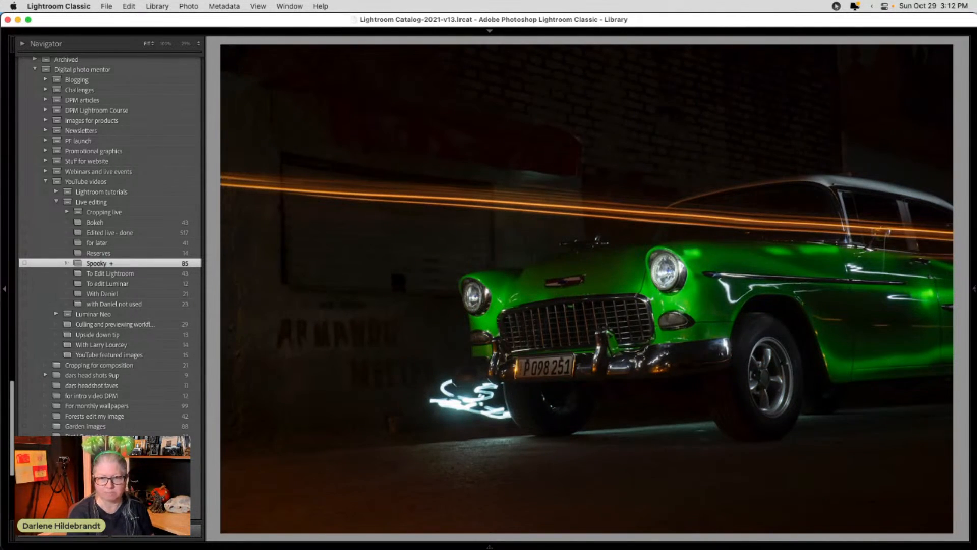
Compare the light-painted green car exposures with the finished composite at full-image size.
key("Right")
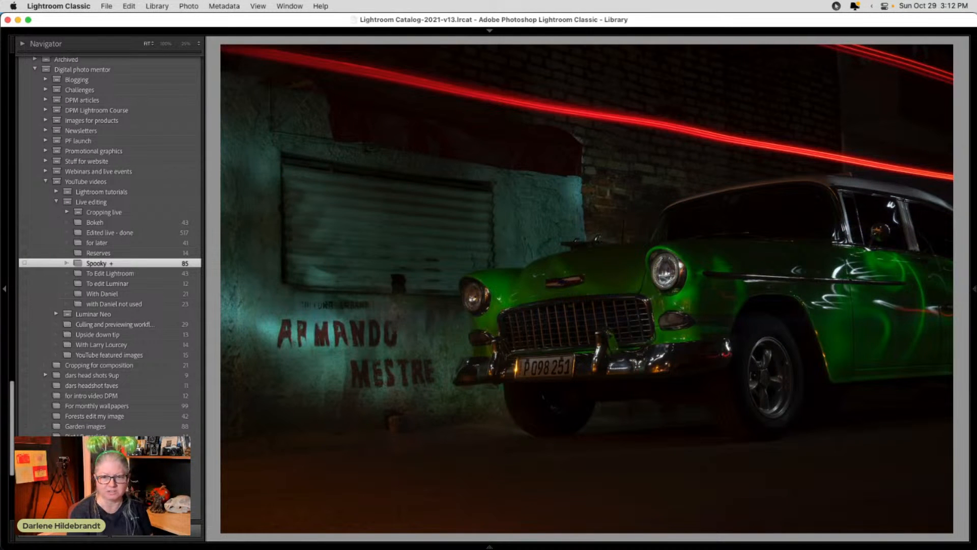
key("Right")
key("Left")
key("Left")
key("Right")
key("Left")
key("Right")
key("Right")
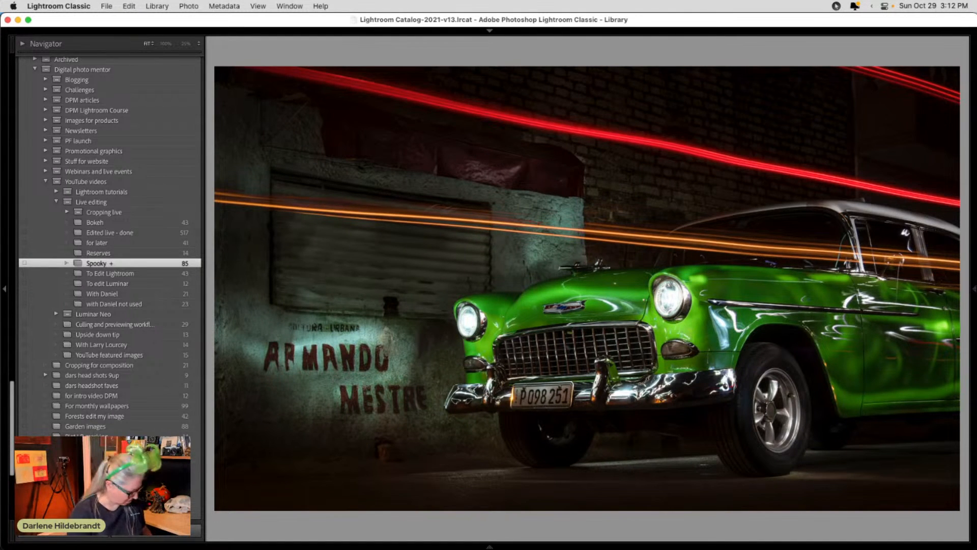
Survey the green car photos from Cuba2016-1390 to Cuba2016-1389-Edit side by side and drop the finished composite from the selection.
key("g")
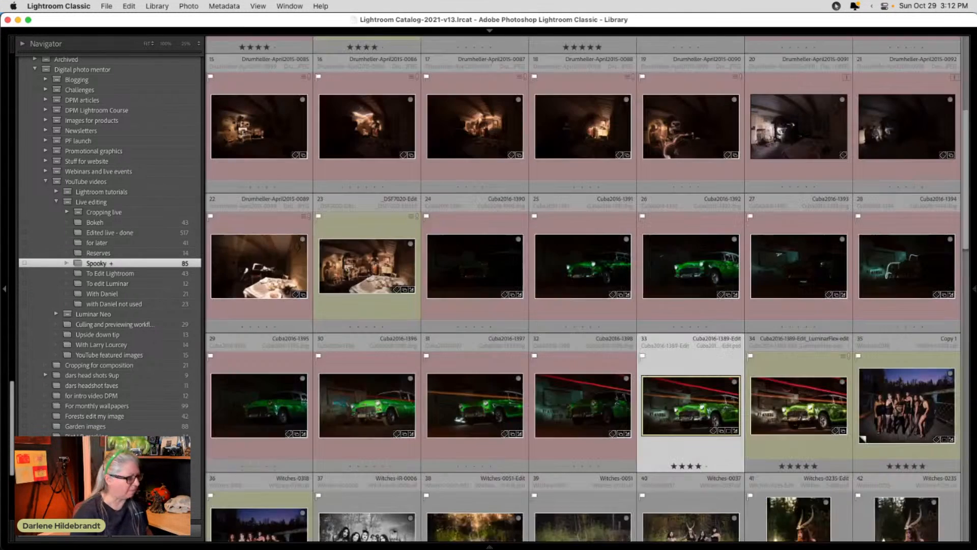
left_click(509, 276)
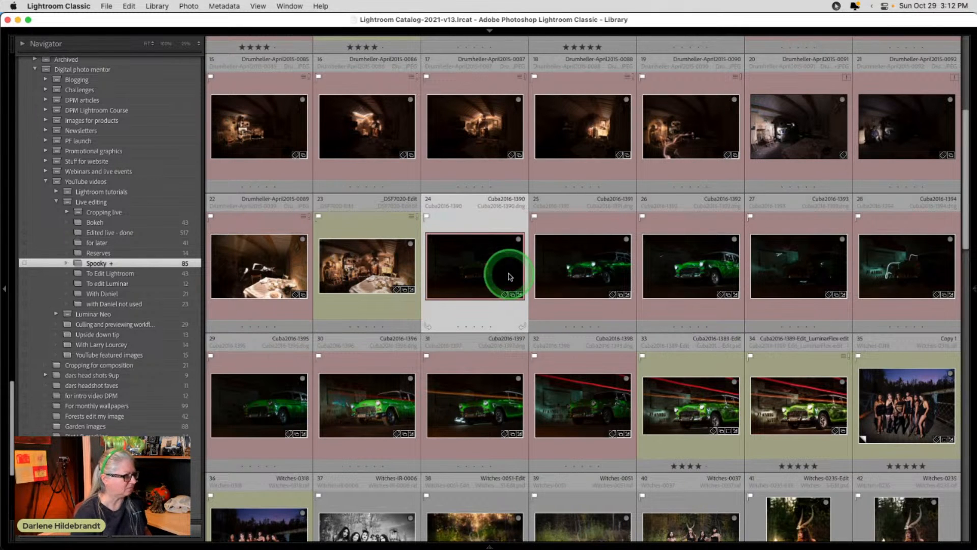
left_click(665, 400, "shift")
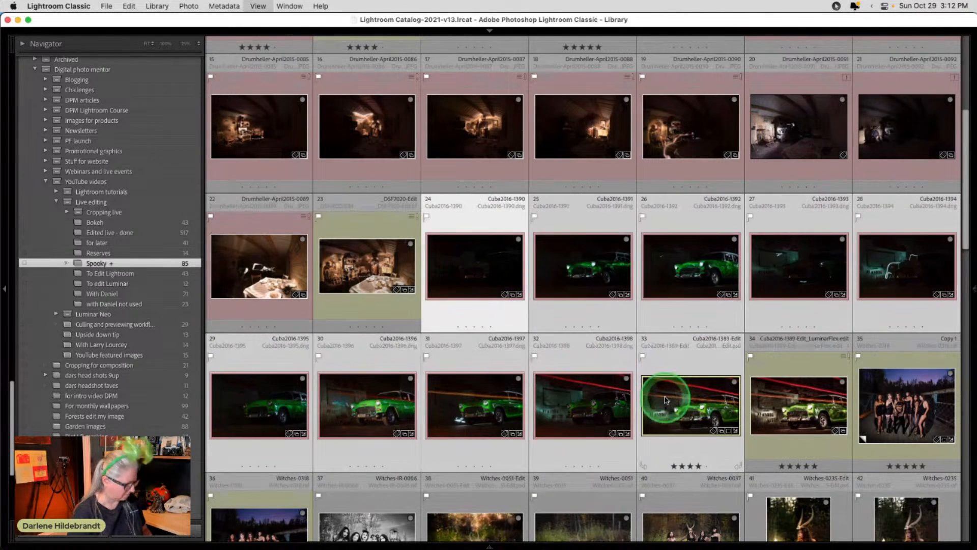
key("n")
key("Tab")
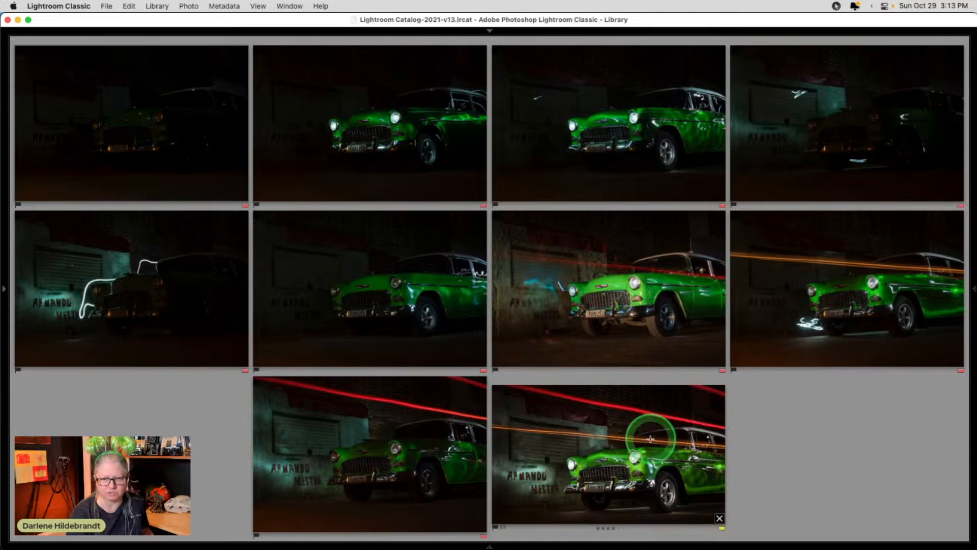
key("equal")
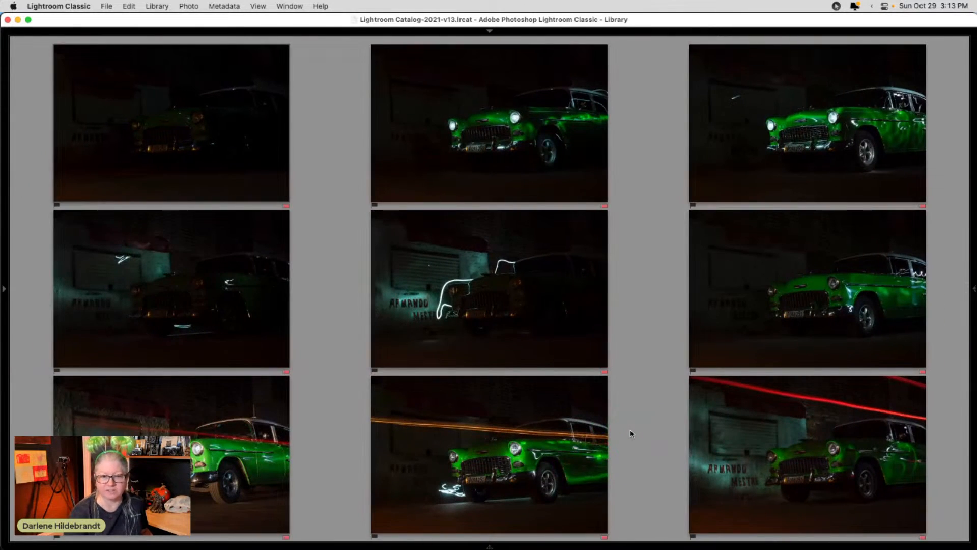
Open the nine selected photos, Cuba2016-1390 to Cuba2016-1398, as layers in one Photoshop document and switch to it.
key("g")
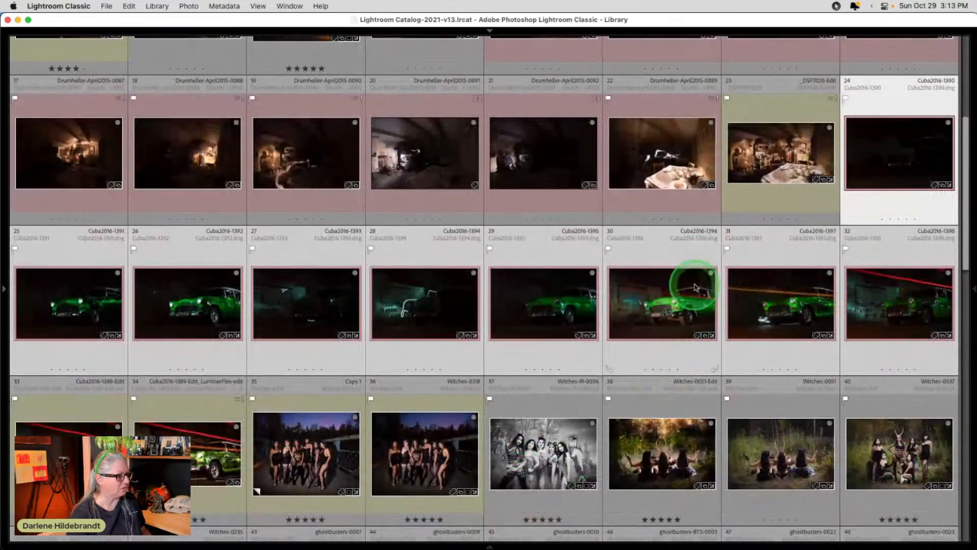
scroll(532, 261, "up", 1)
right_click(532, 263)
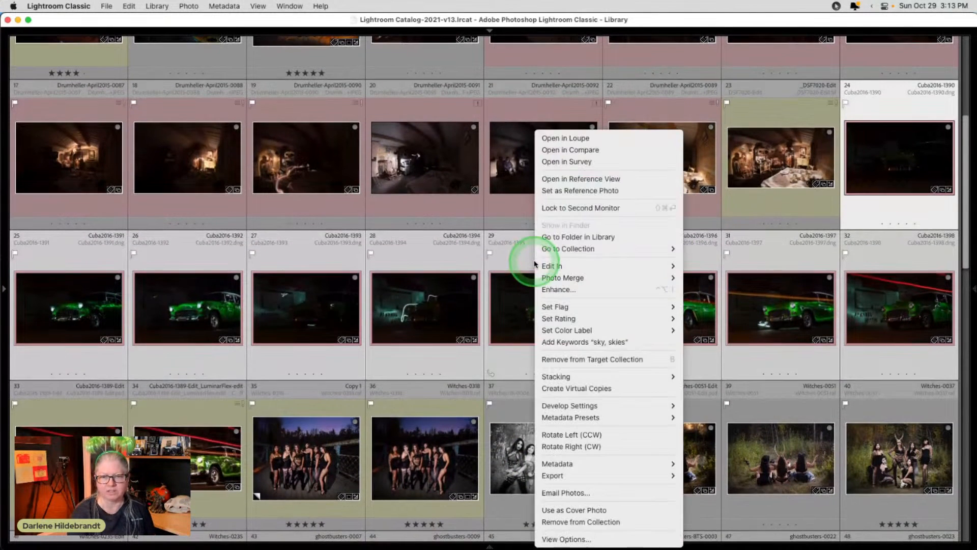
mouse_move(543, 265)
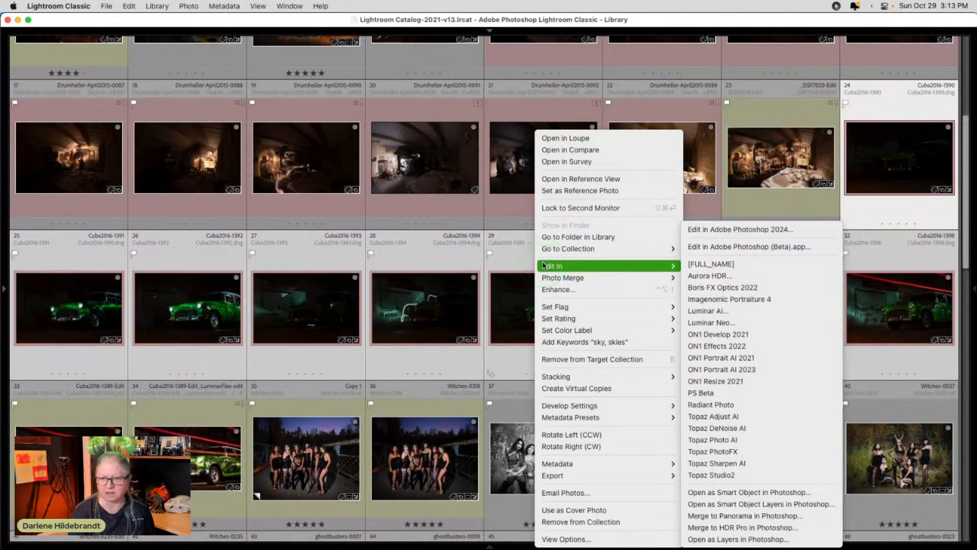
left_click(719, 539)
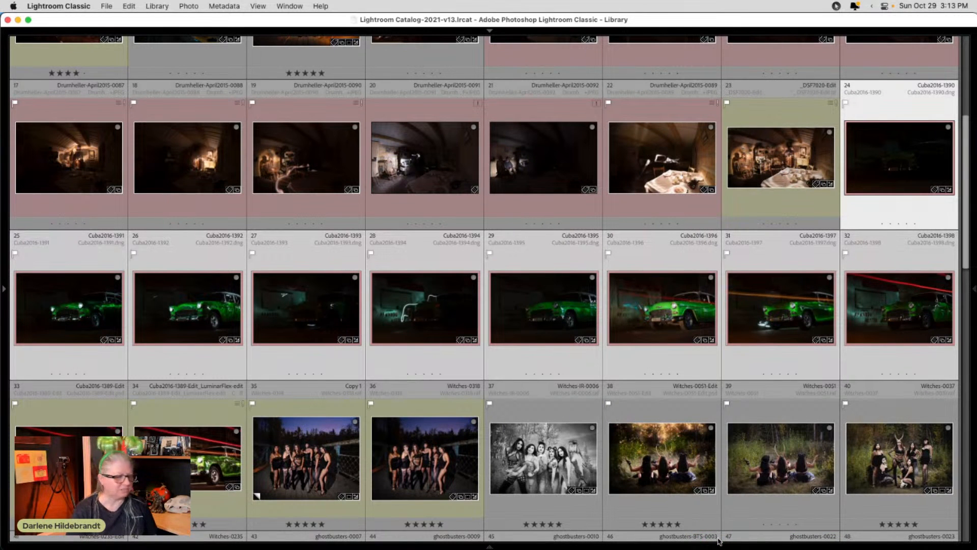
left_click(689, 545)
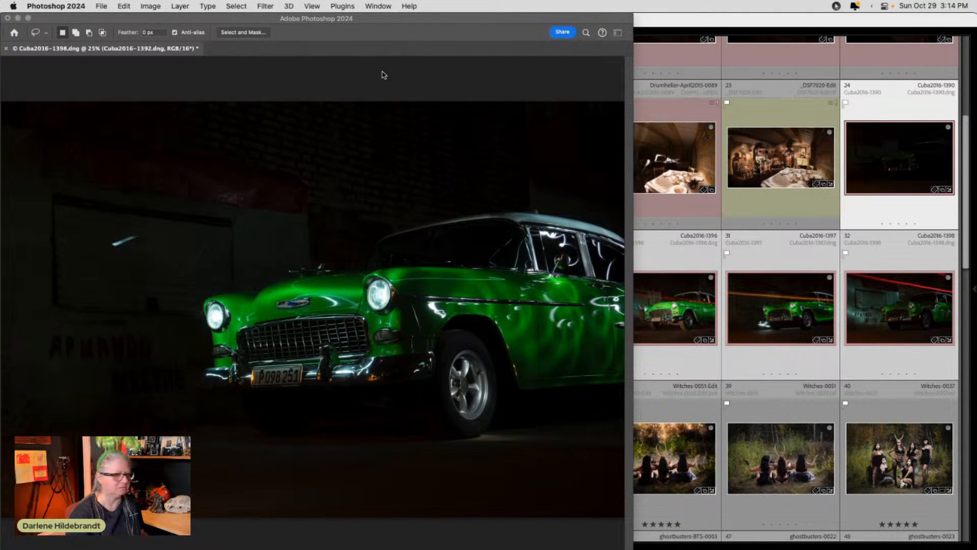
left_click(386, 74)
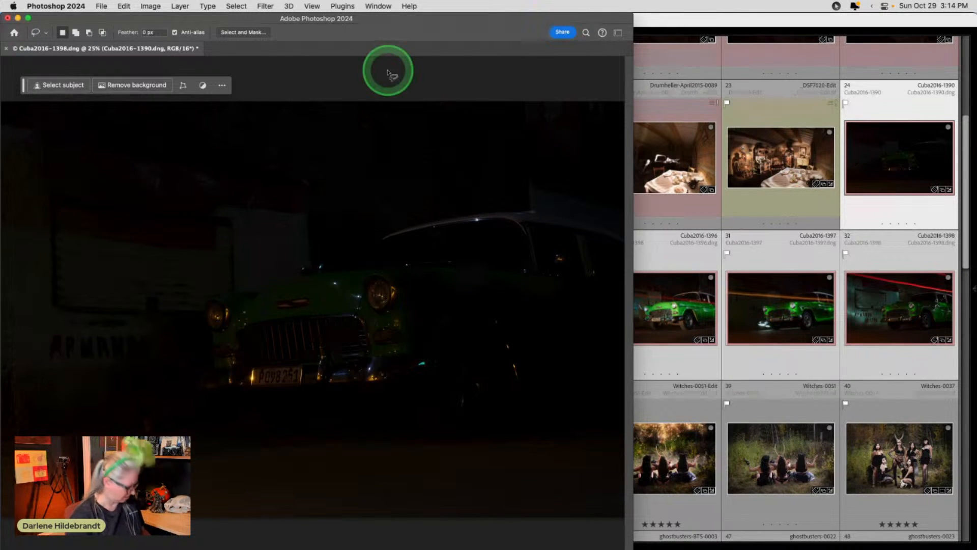
Show the layered document in full-screen mode and move the contextual task bar clear of the image.
key("f")
scroll(553, 100, "right", 5)
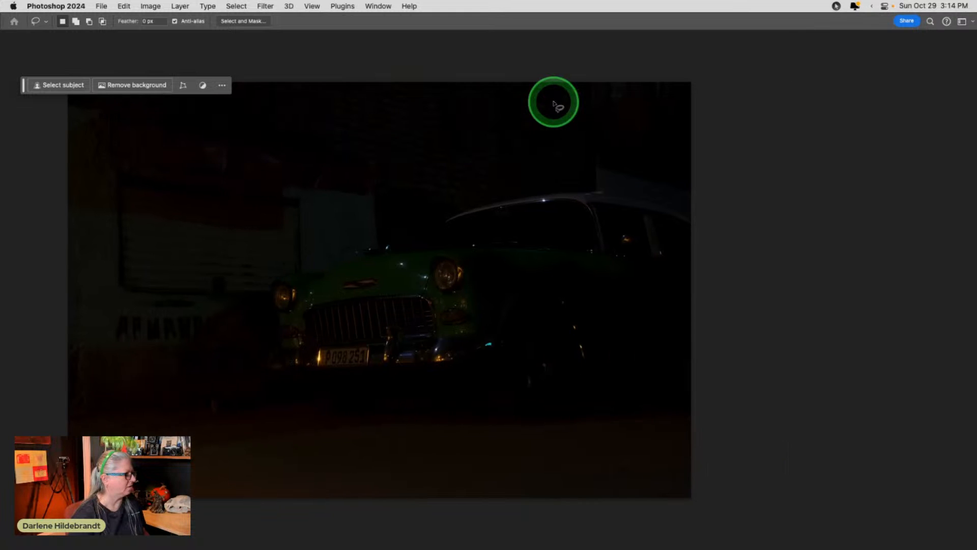
scroll(554, 100, "up", 5)
left_click_drag(23, 87, 17, 50)
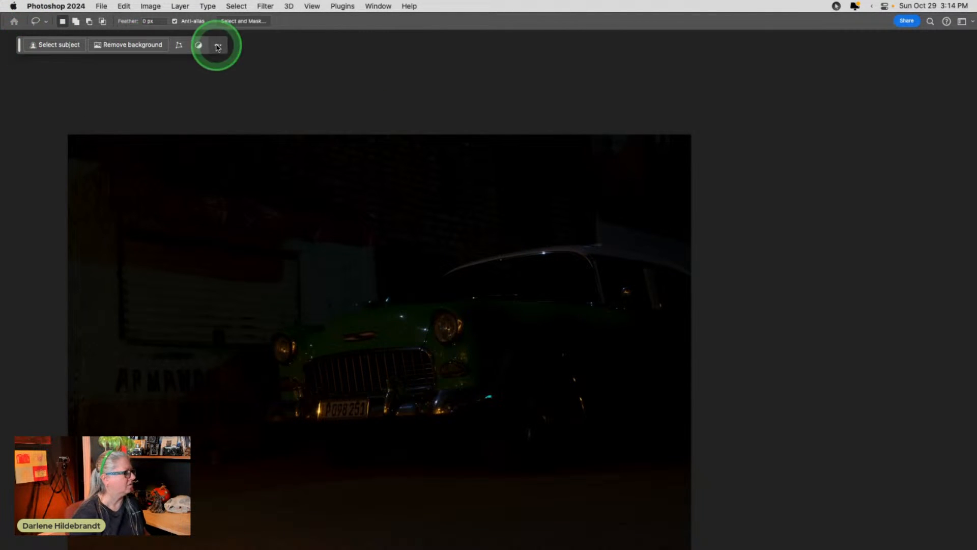
left_click(217, 45)
left_click(229, 94)
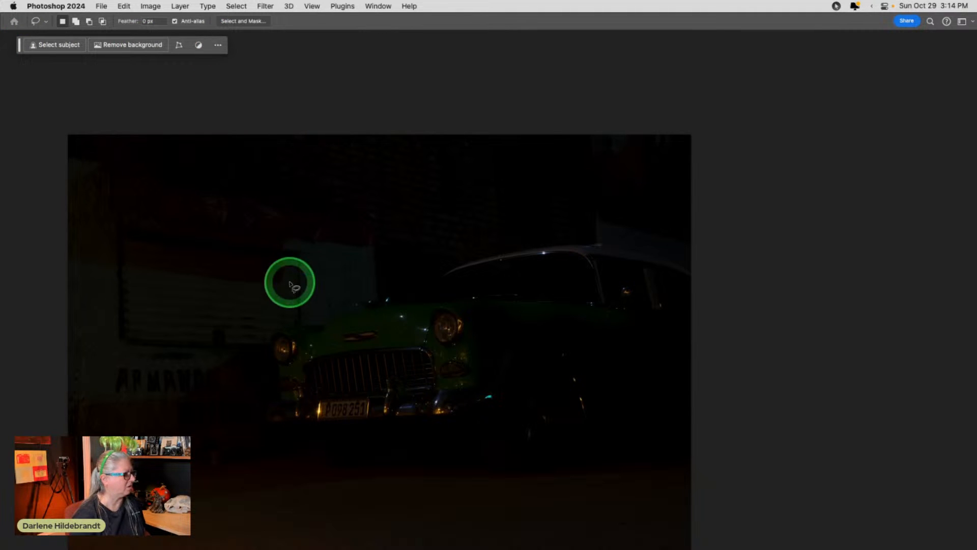
scroll(290, 283, "down", 3)
scroll(290, 284, "right", 3)
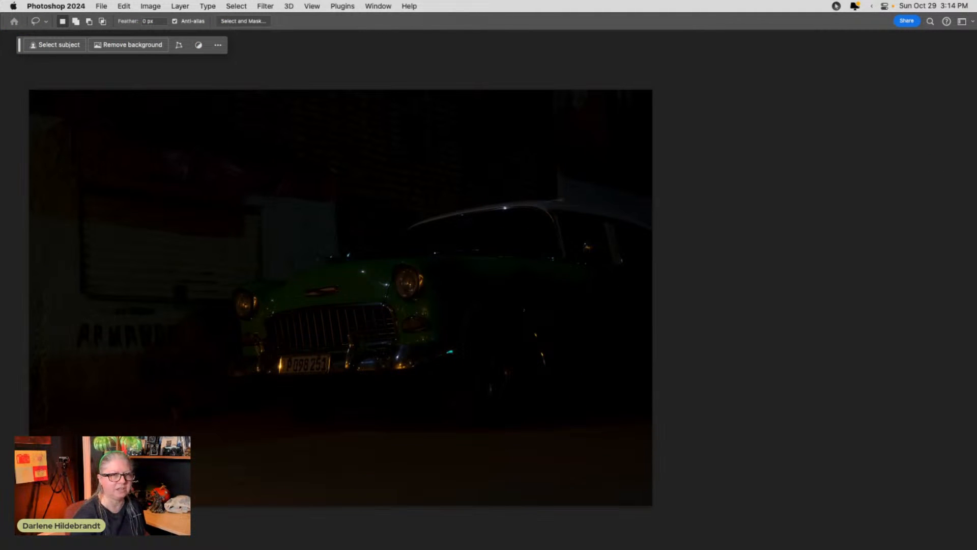
Display the Layers panel beside the image and lengthen it to fit all nine layers.
key("F7")
left_click_drag(899, 102, 877, 41)
left_click_drag(872, 455, 872, 548)
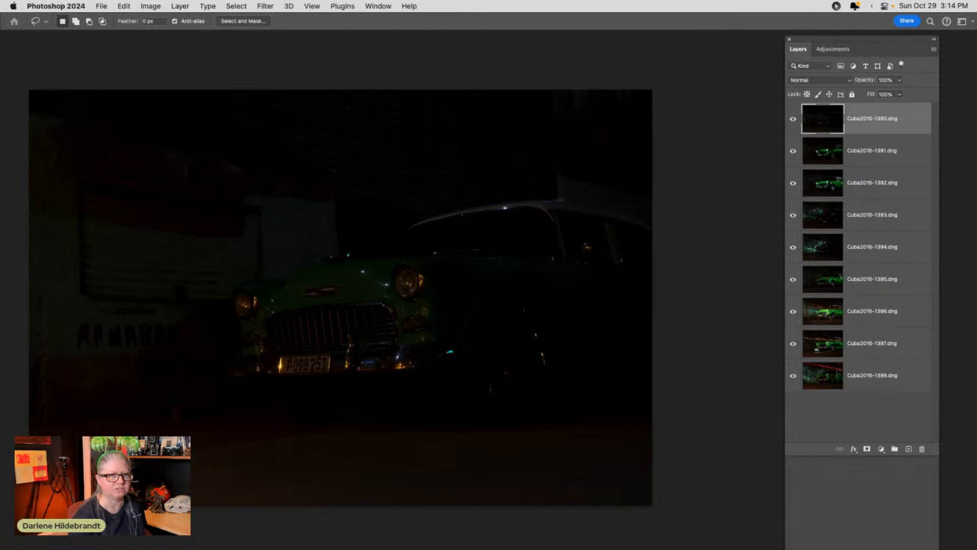
Move the dark Cuba2016-1390.dng layer from the top to the bottom of the layer stack.
left_click(794, 124)
left_click(637, 214)
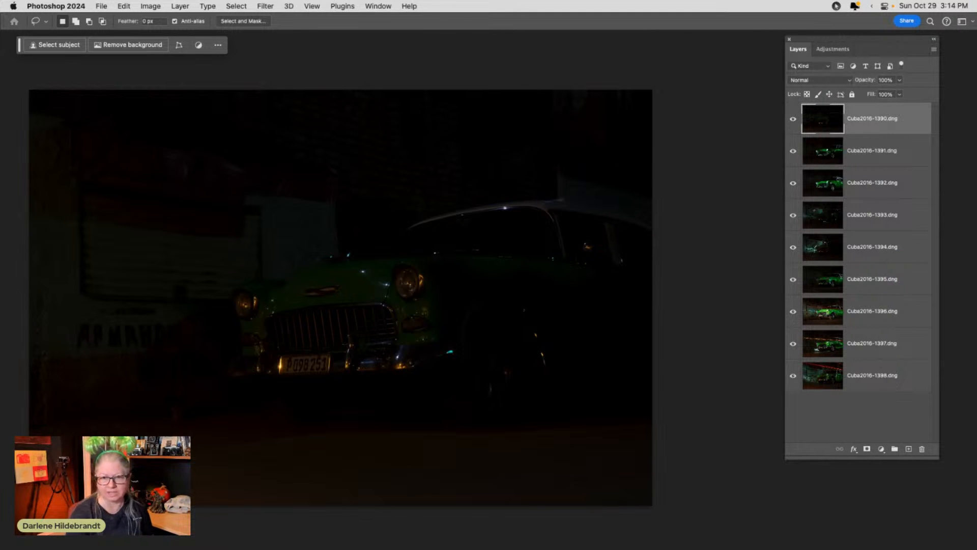
left_click(782, 243)
left_click_drag(914, 140, 880, 385)
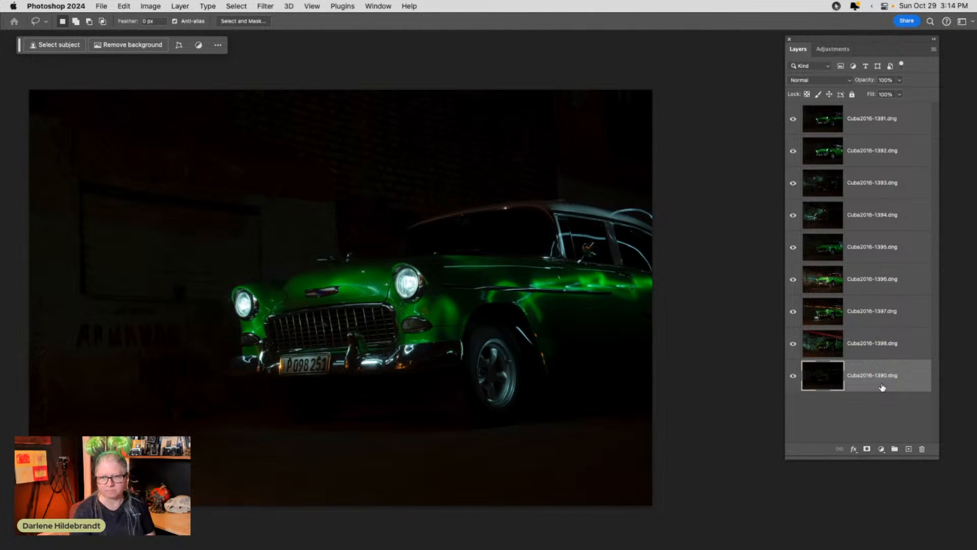
left_click(882, 388)
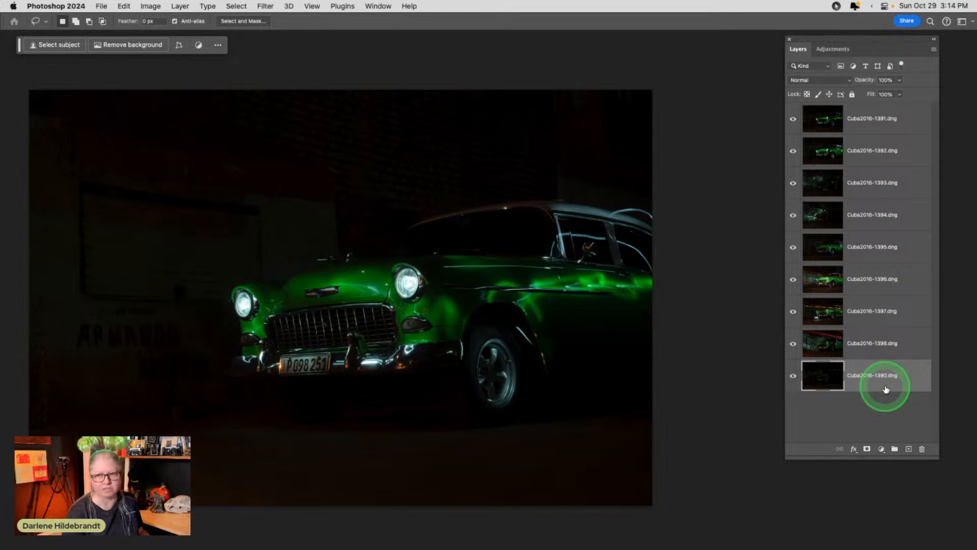
Isolate the Cuba2016-1390.dng base layer by hiding all the other layers, and view it with no layer selected.
left_click(793, 376)
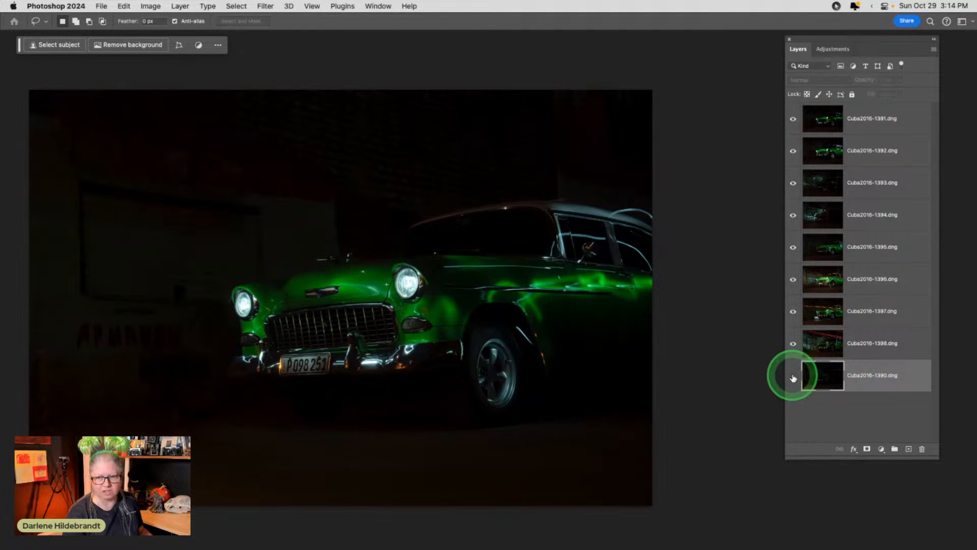
left_click(793, 376)
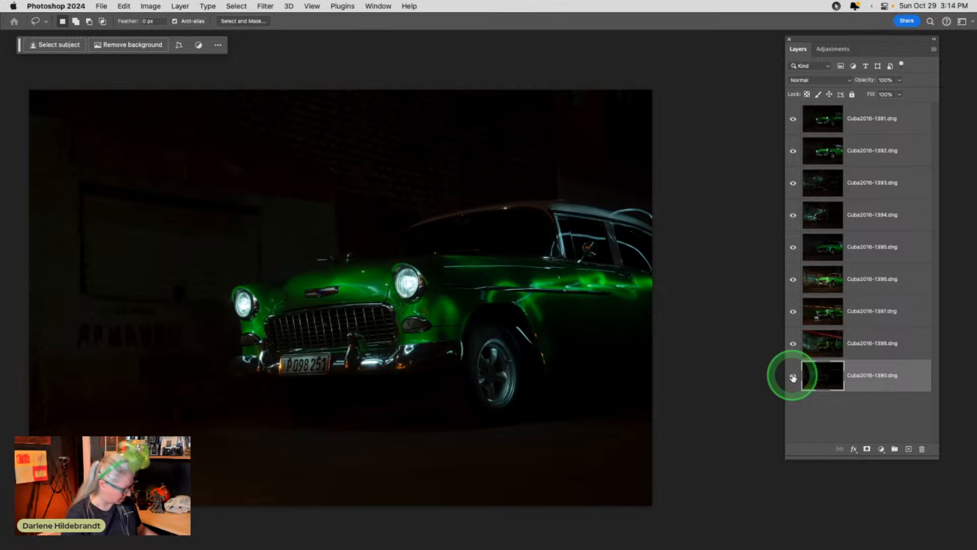
left_click(793, 376, "alt")
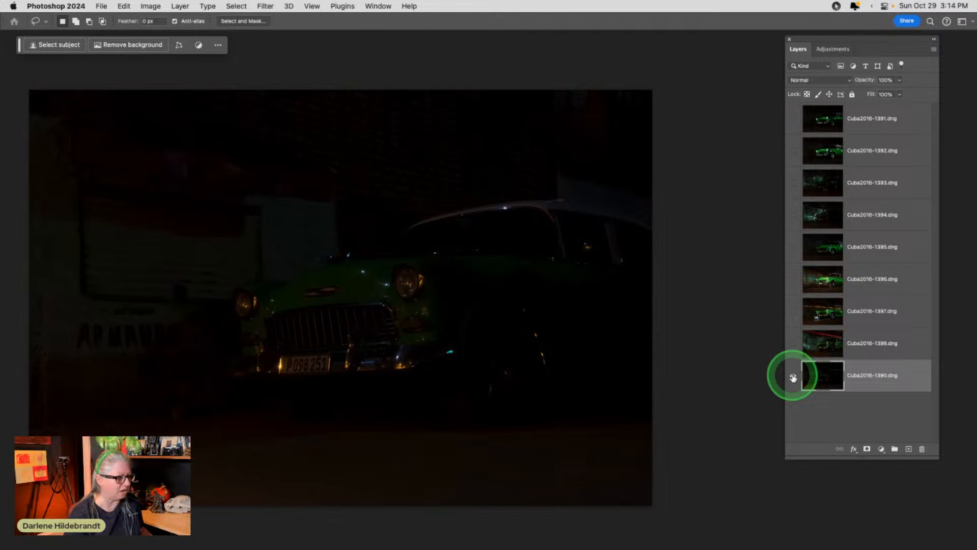
left_click(792, 376, "alt")
left_click(793, 376, "alt")
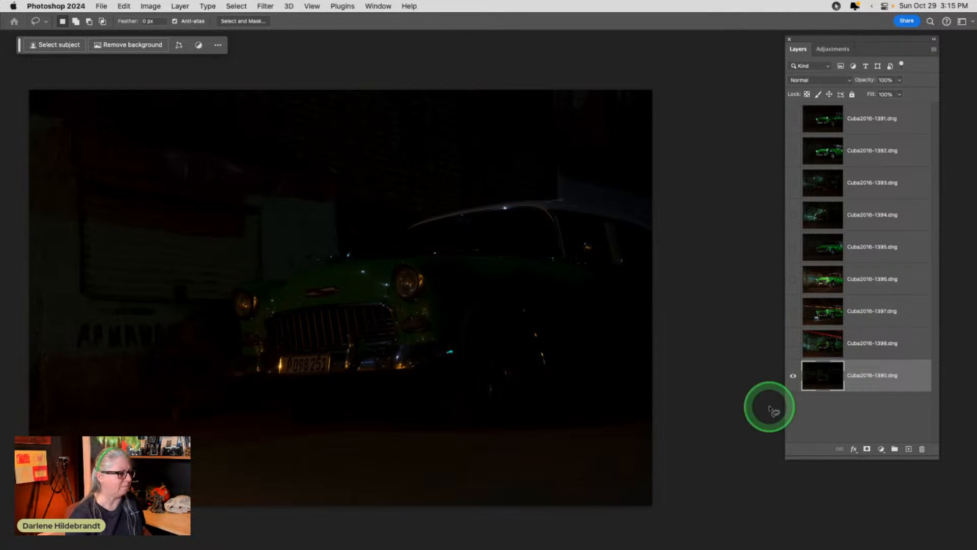
left_click(823, 410)
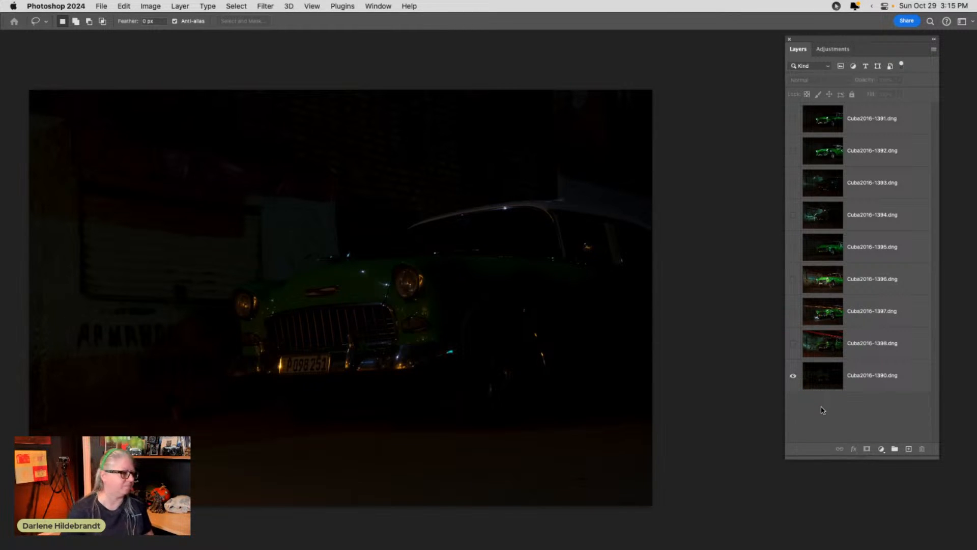
left_click(924, 368)
left_click(889, 358)
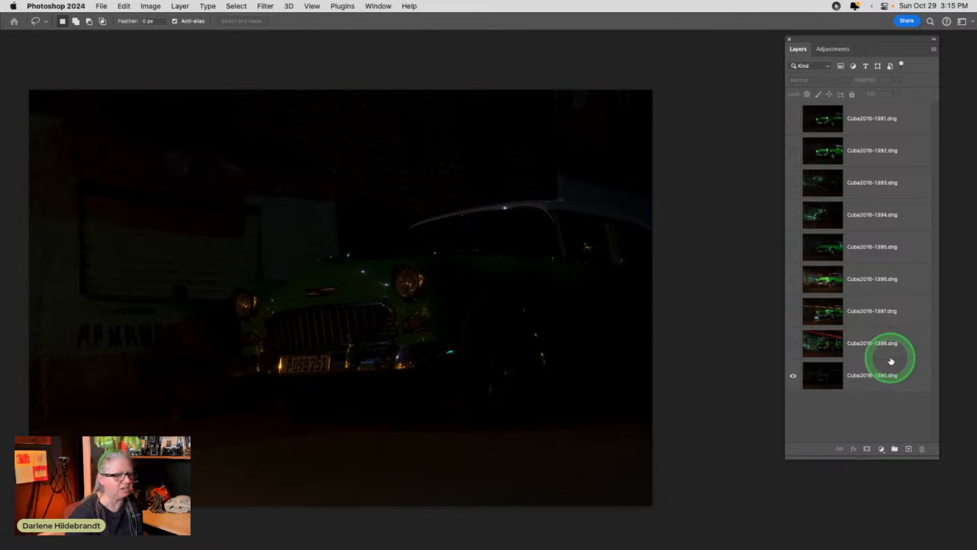
Turn the layers above the base back on from Cuba2016-1398.dng up to Cuba2016-1391.dng to review each exposure.
left_click(793, 343)
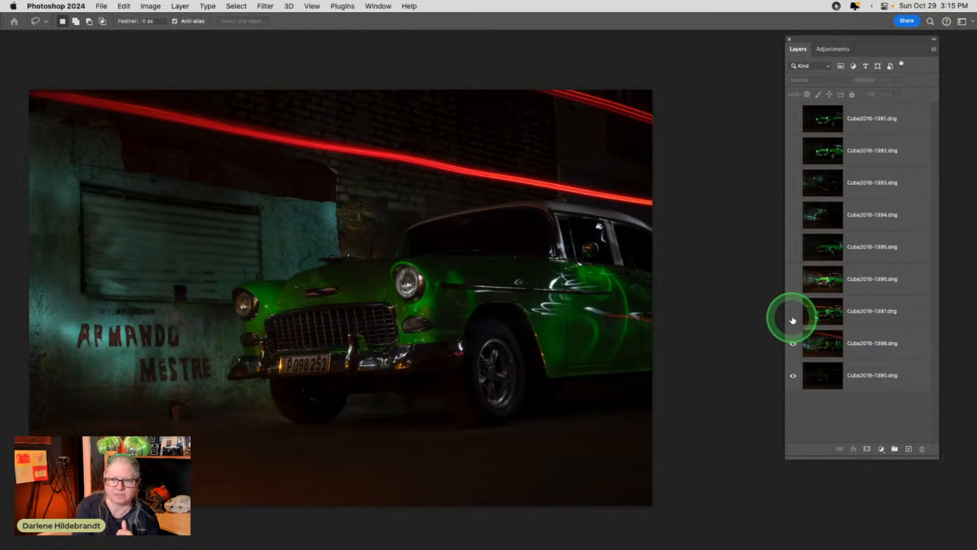
left_click(793, 311)
left_click(793, 279)
left_click_drag(795, 279, 791, 124)
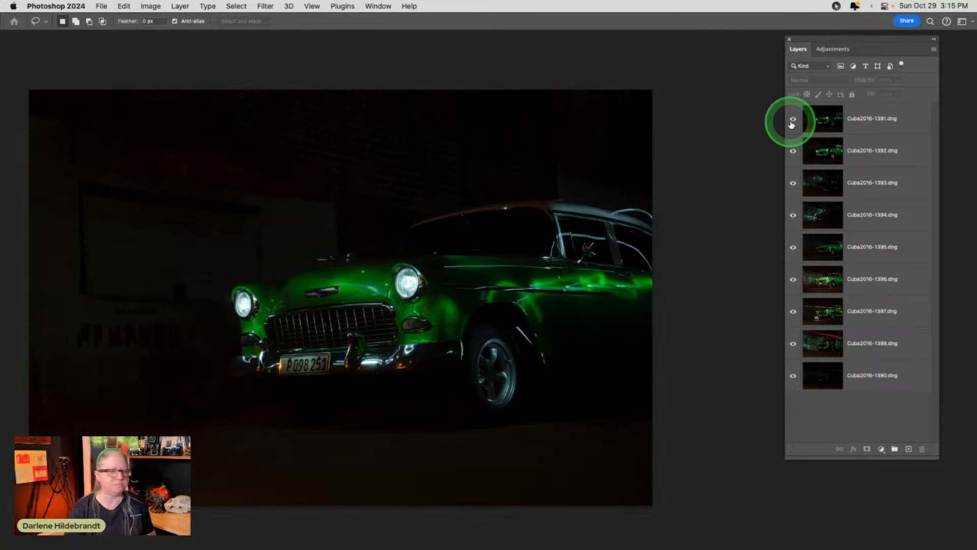
Select all nine layers from Cuba2016-1391.dng to Cuba2016-1390.dng and auto-align them with the Auto projection.
left_click(899, 129)
left_click(895, 370, "shift")
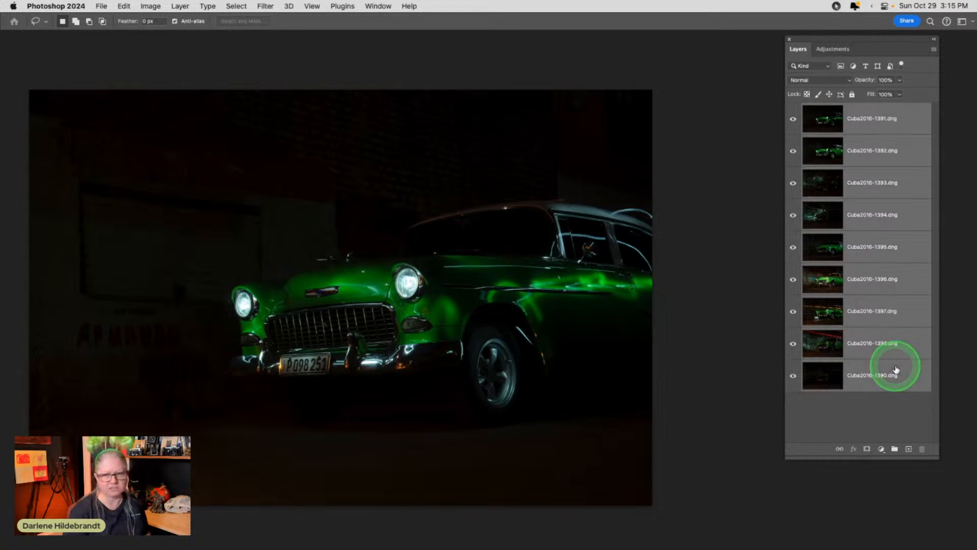
left_click(93, 9)
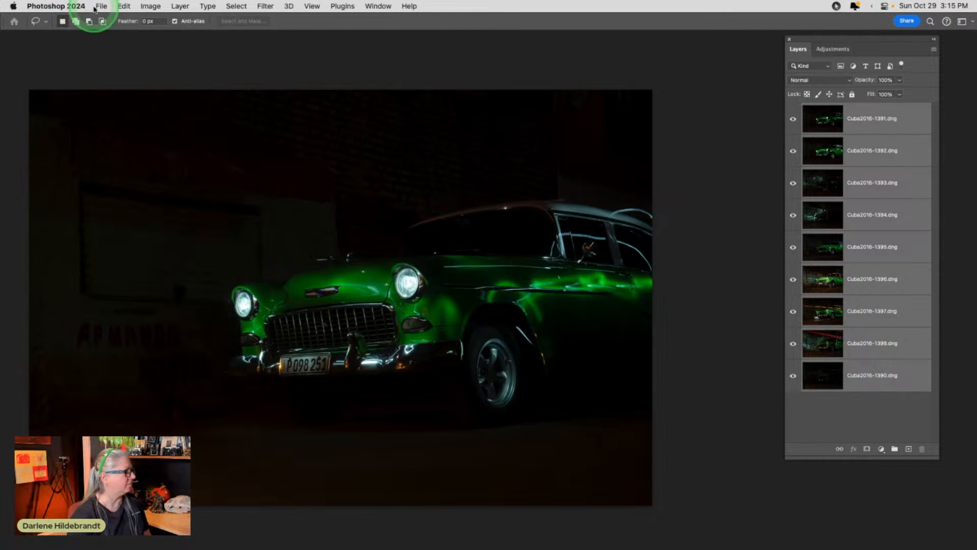
left_click(101, 6)
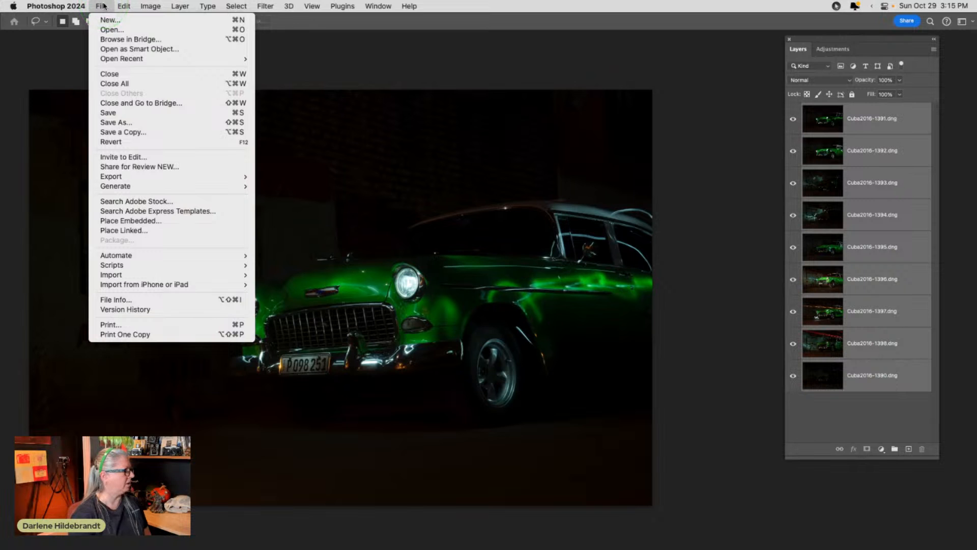
left_click(126, 6)
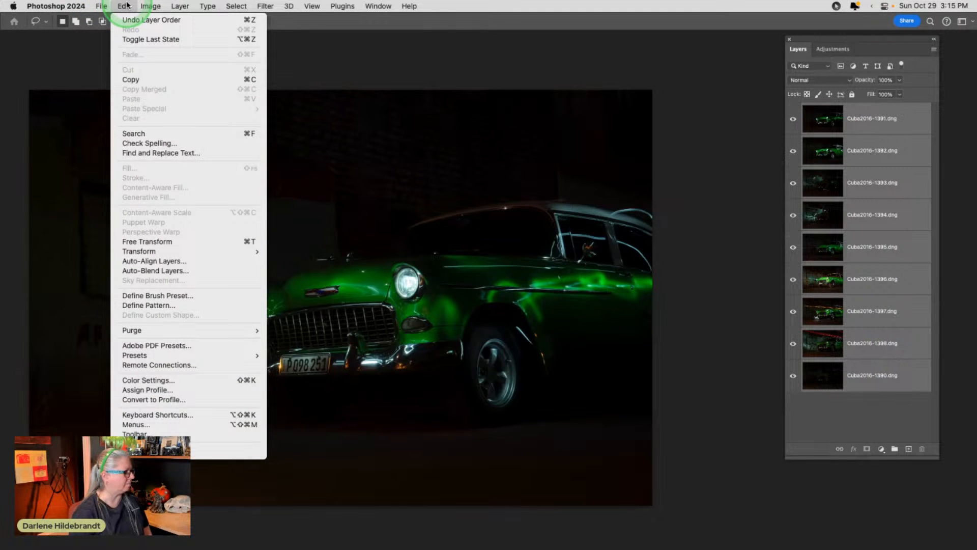
left_click(142, 261)
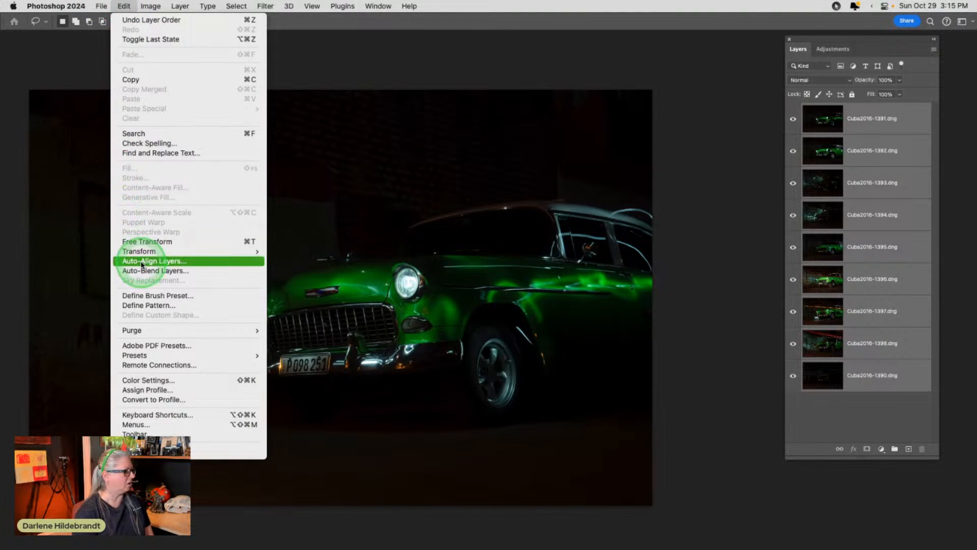
left_click(141, 262)
left_click(222, 265)
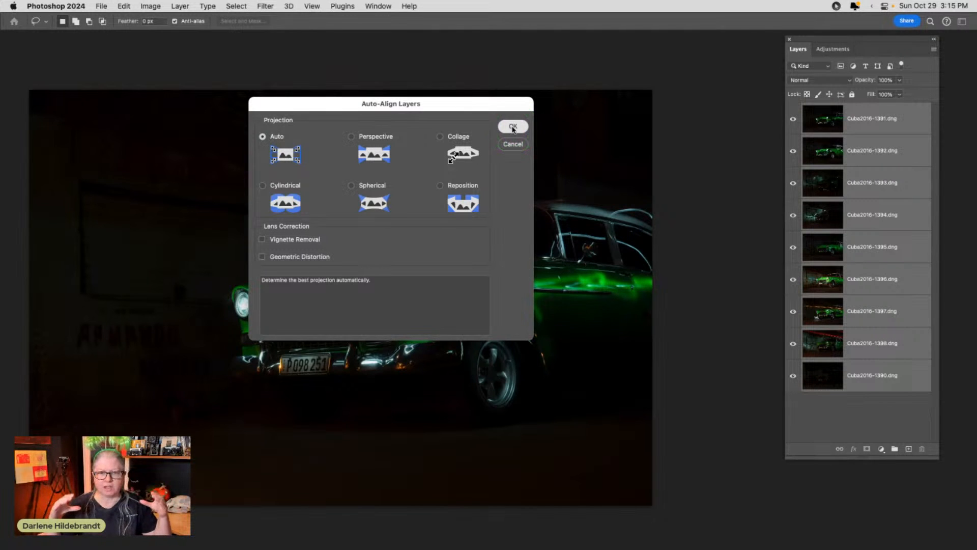
left_click(513, 127)
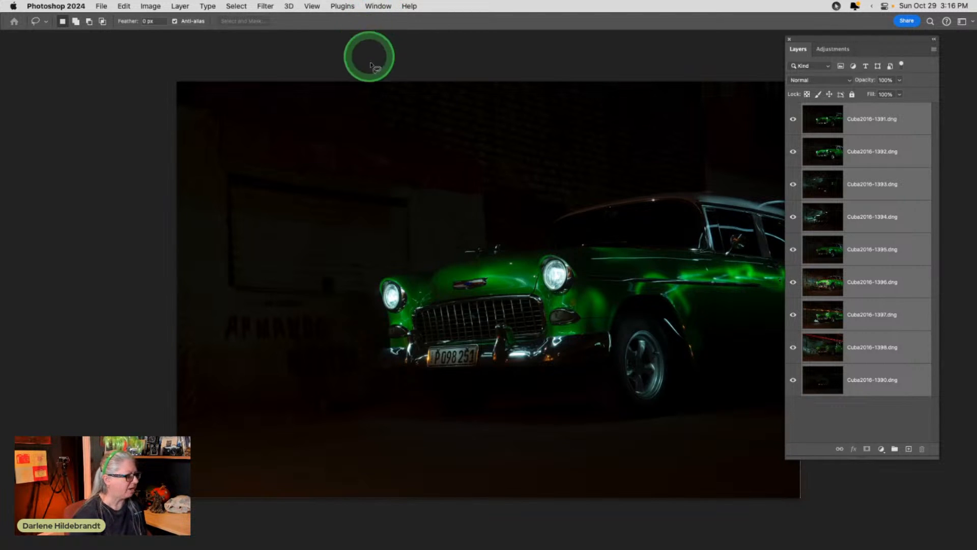
Show only the Cuba2016-1390.dng base and the Cuba2016-1398.dng layer, and set Cuba2016-1398.dng to the Lighten blend mode.
scroll(410, 200, "right", 5)
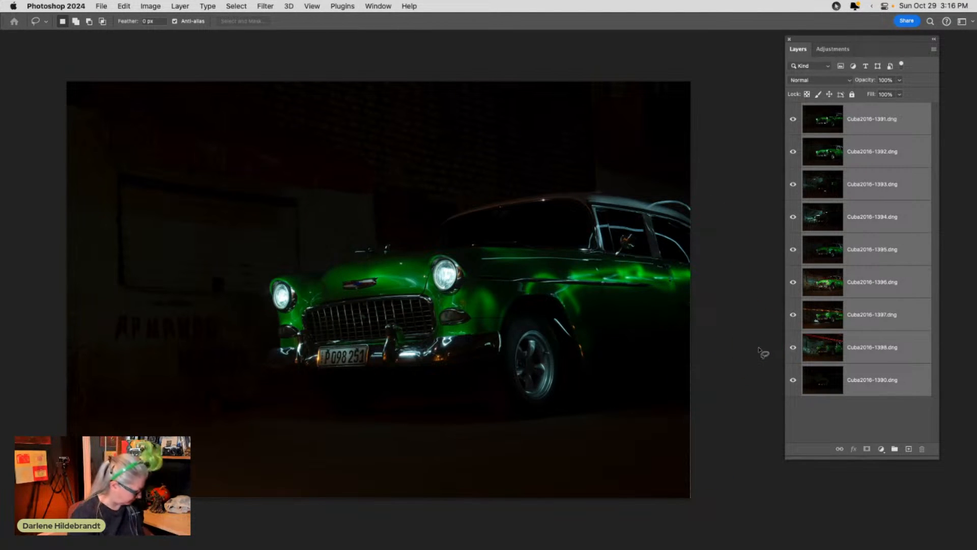
left_click(793, 380, "alt")
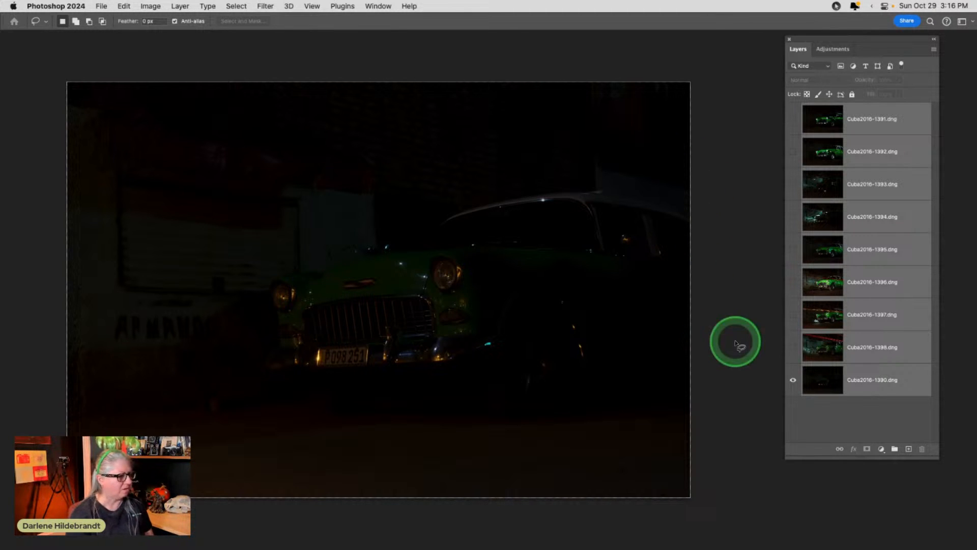
left_click(905, 345)
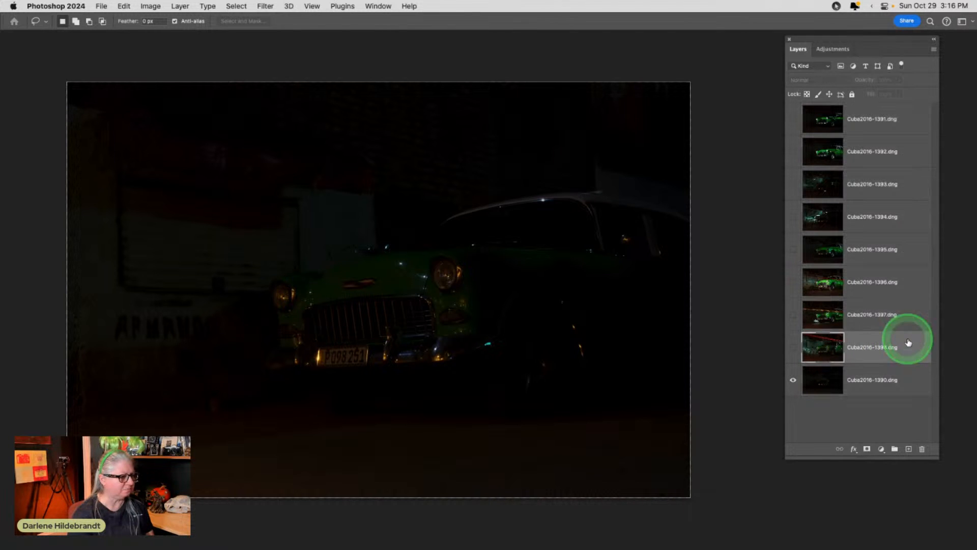
left_click(793, 351)
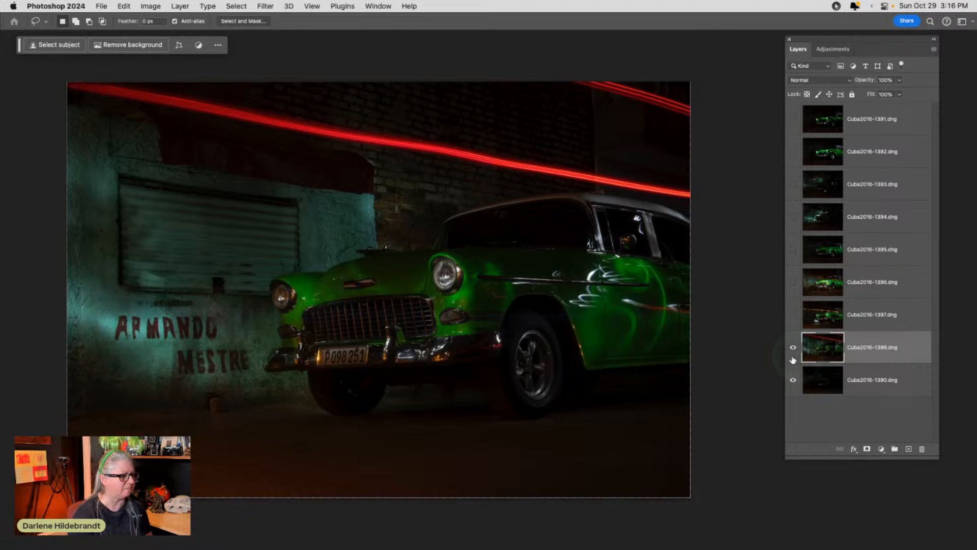
left_click(810, 80)
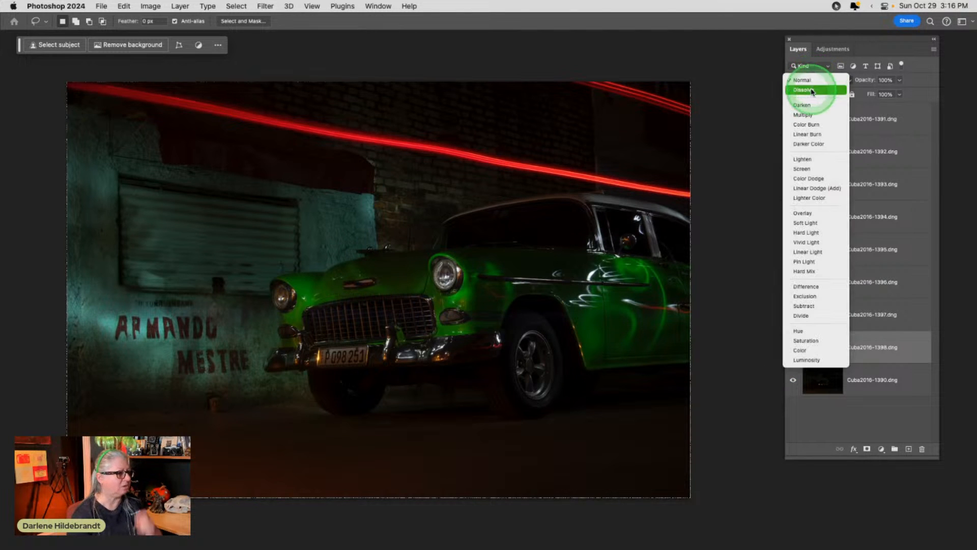
left_click(802, 159)
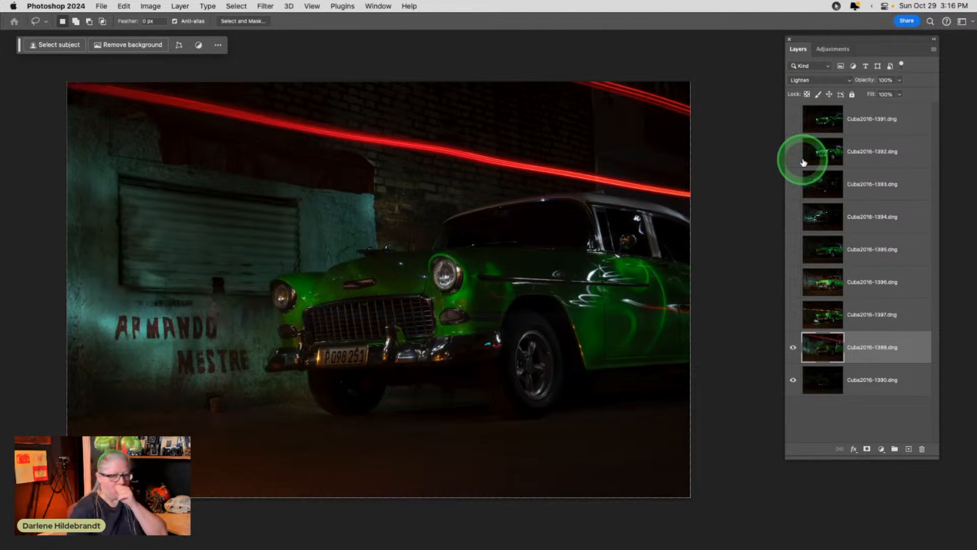
View the blended image without the interface, and compare it with the Cuba2016-1398.dng layer off and on.
key("Tab")
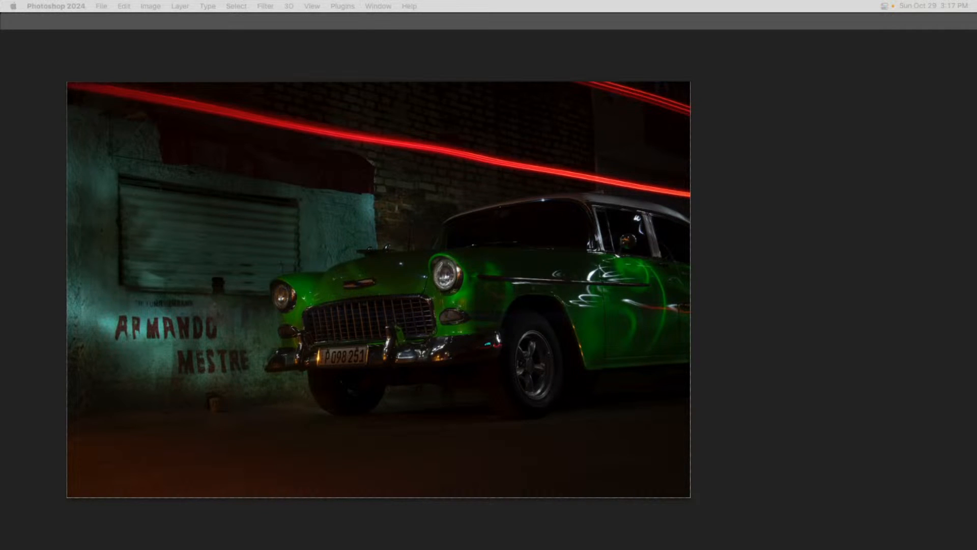
left_click(816, 234)
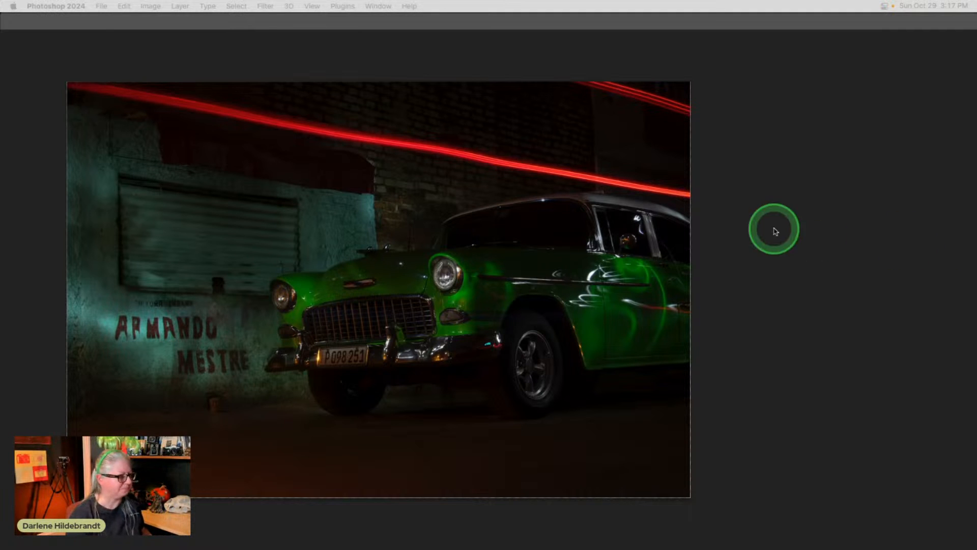
left_click(792, 347)
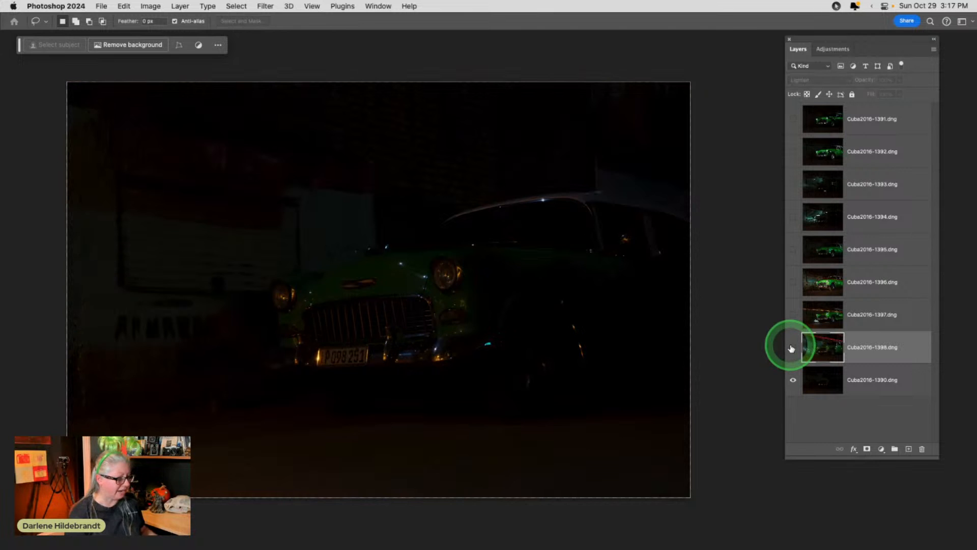
left_click(793, 347)
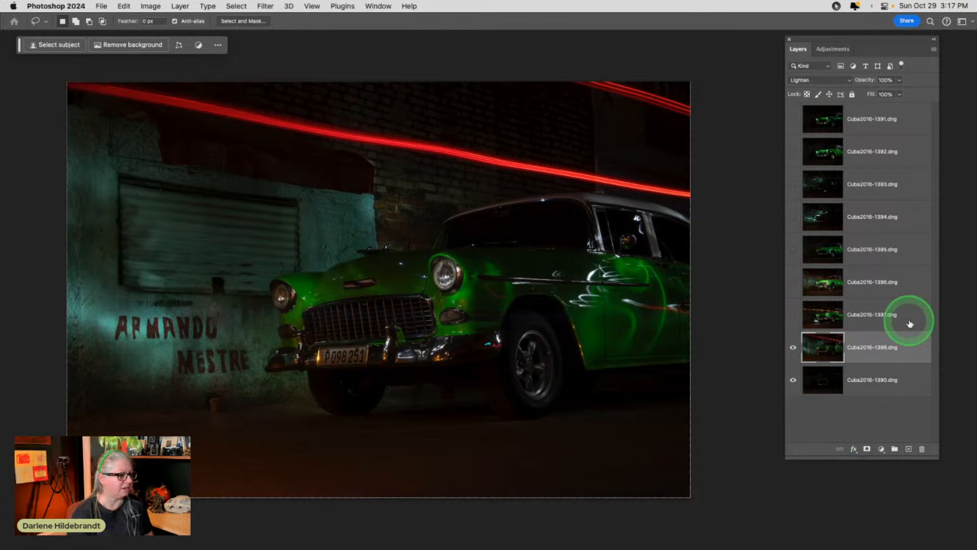
Turn on the Cuba2016-1397.dng layer and set its blend mode to Lighten.
left_click(793, 316)
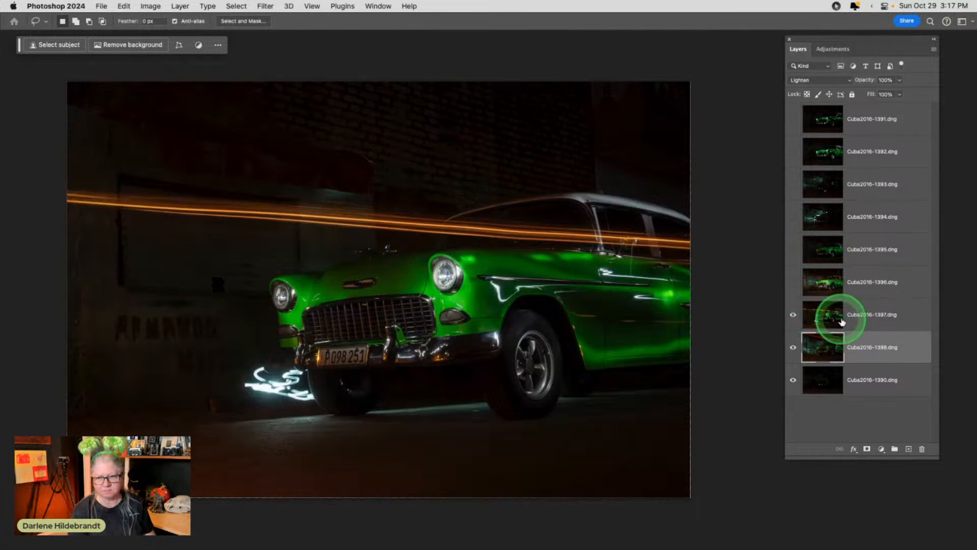
left_click(880, 314)
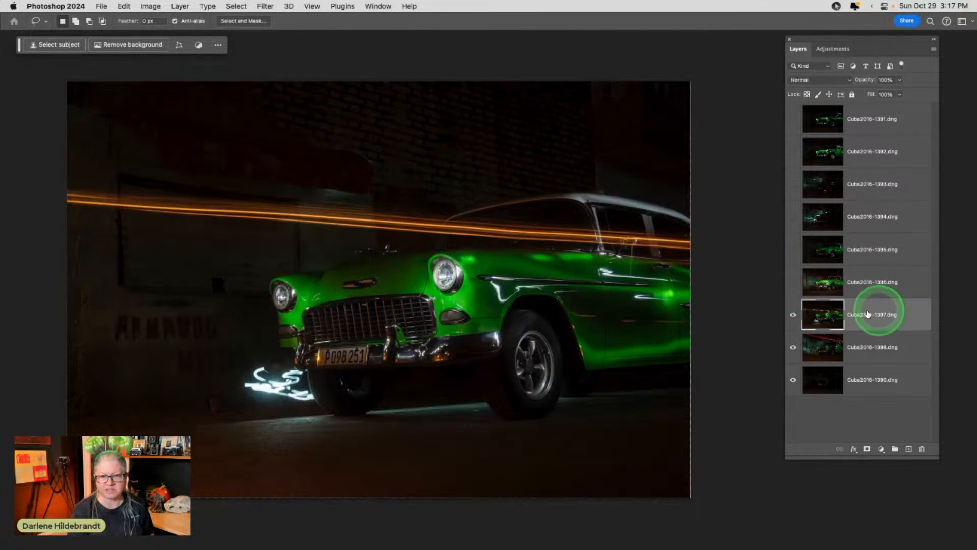
left_click(793, 316)
left_click(793, 316)
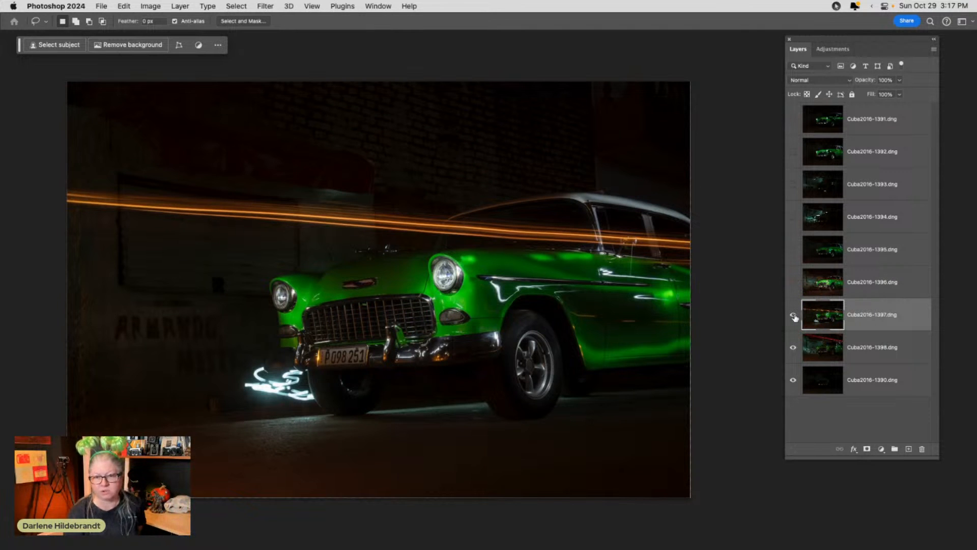
left_click(820, 80)
left_click(808, 158)
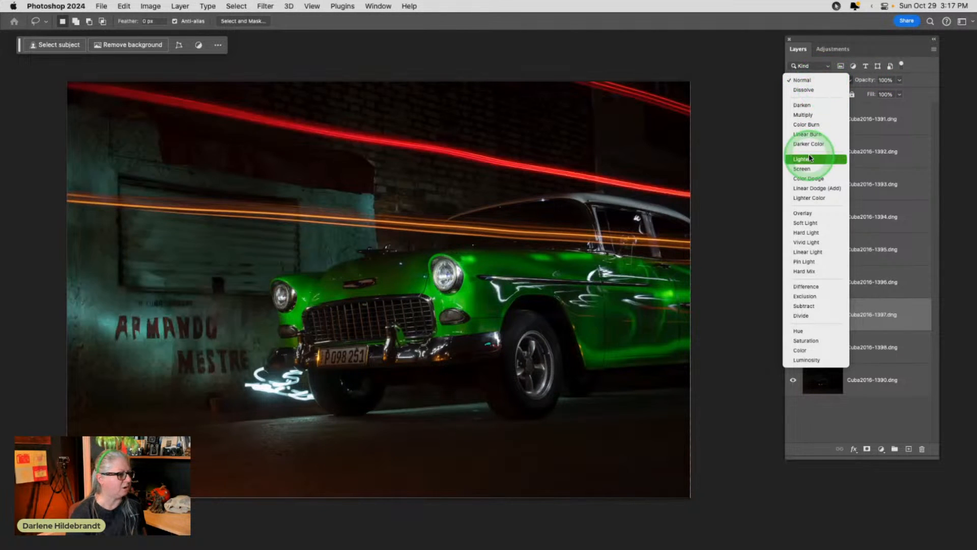
Compare the composite with the Cuba2016-1397.dng layer off and on to check what its light adds.
left_click(792, 314)
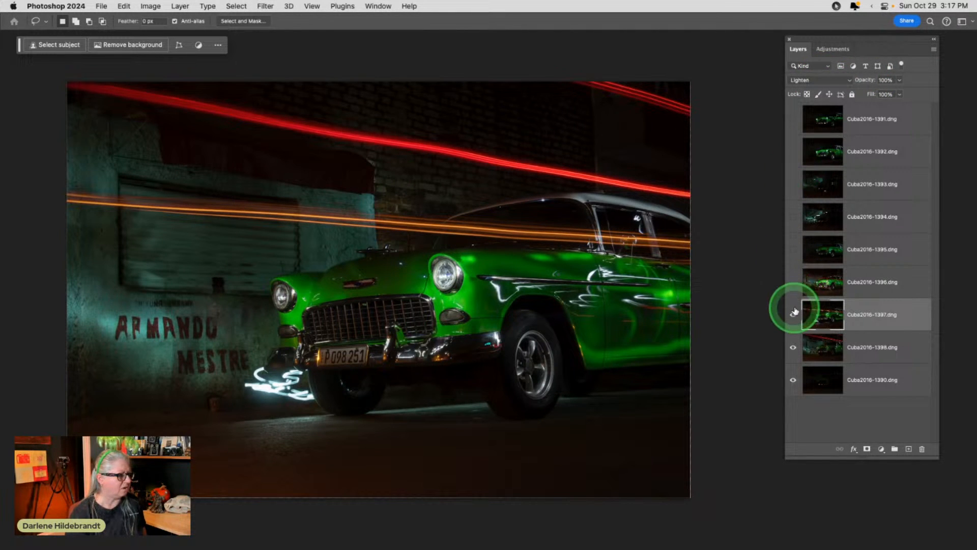
left_click(793, 315)
left_click(793, 314)
left_click(793, 314)
left_click(793, 314)
left_click(793, 314)
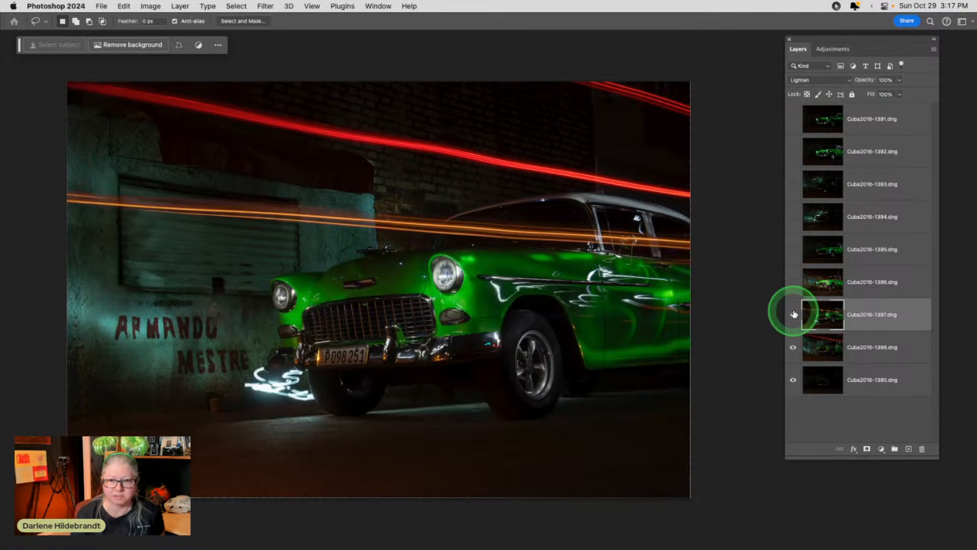
left_click(793, 315)
left_click(792, 314)
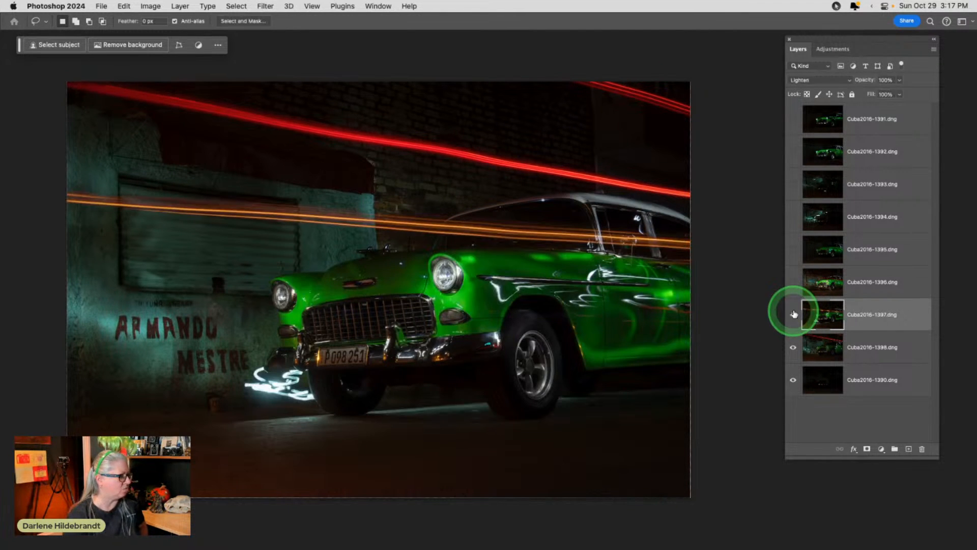
left_click(793, 315)
left_click(794, 314)
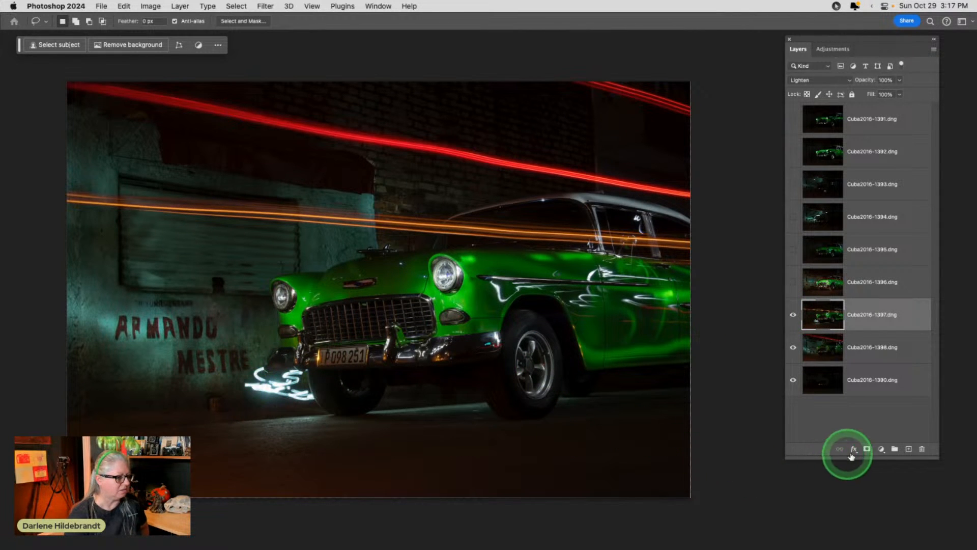
Add a layer mask to Cuba2016-1397.dng and brush out the white light squiggle beside the car's front wheel.
left_click(867, 449)
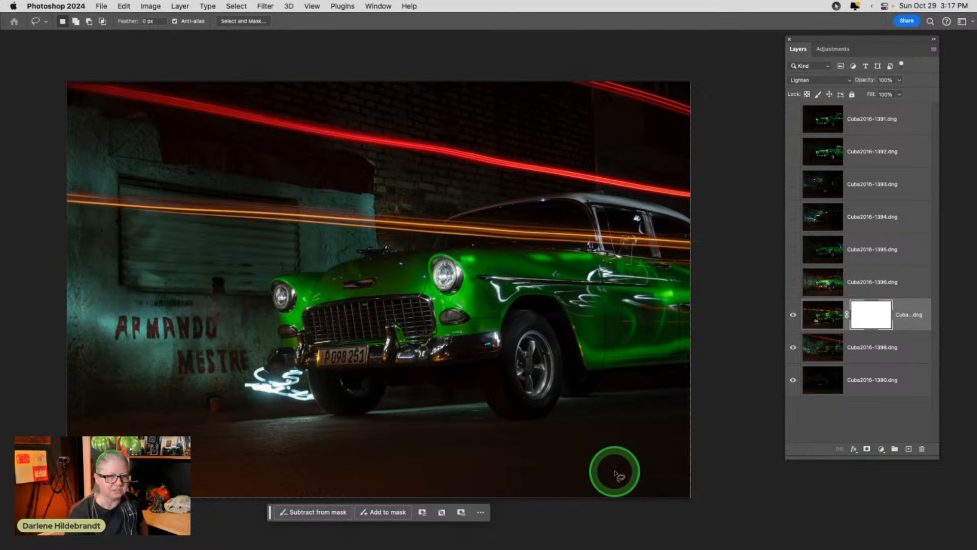
key("b")
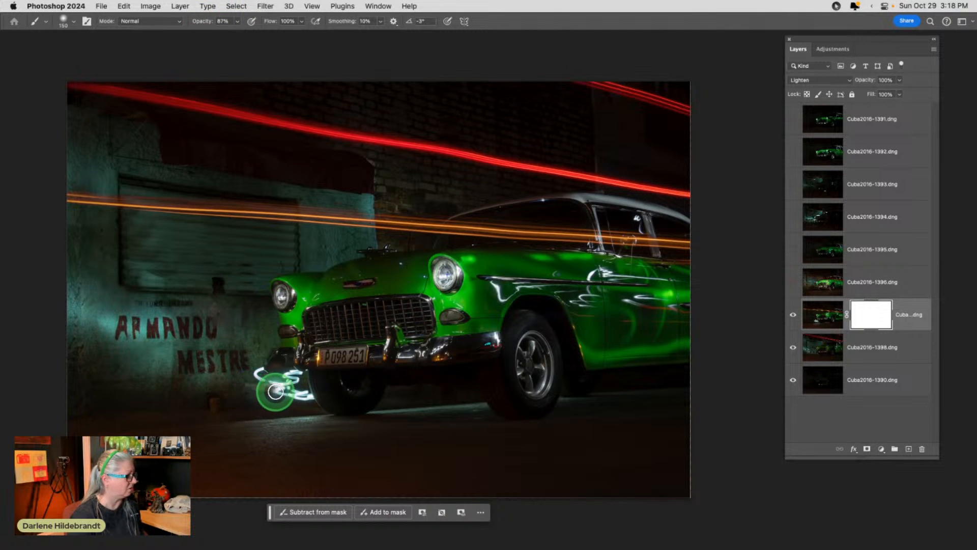
mouse_move(255, 373)
left_mouse_down()
mouse_move(246, 366)
mouse_move(276, 381)
left_mouse_up()
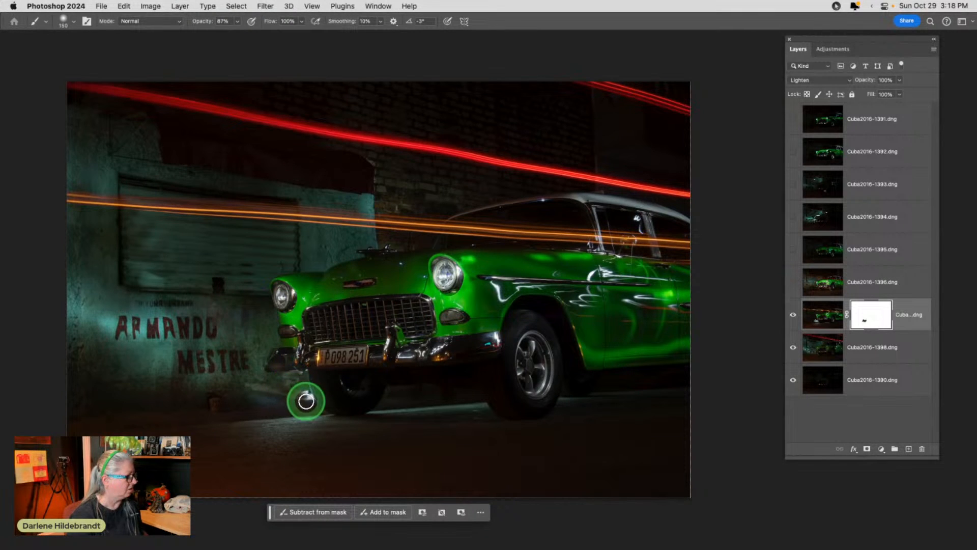
mouse_move(302, 389)
left_mouse_down()
mouse_move(243, 386)
mouse_move(304, 397)
mouse_move(250, 401)
mouse_move(302, 400)
mouse_move(304, 391)
mouse_move(313, 403)
mouse_move(300, 378)
mouse_move(270, 375)
mouse_move(308, 372)
mouse_move(288, 383)
mouse_move(290, 400)
mouse_move(105, 393)
left_mouse_up()
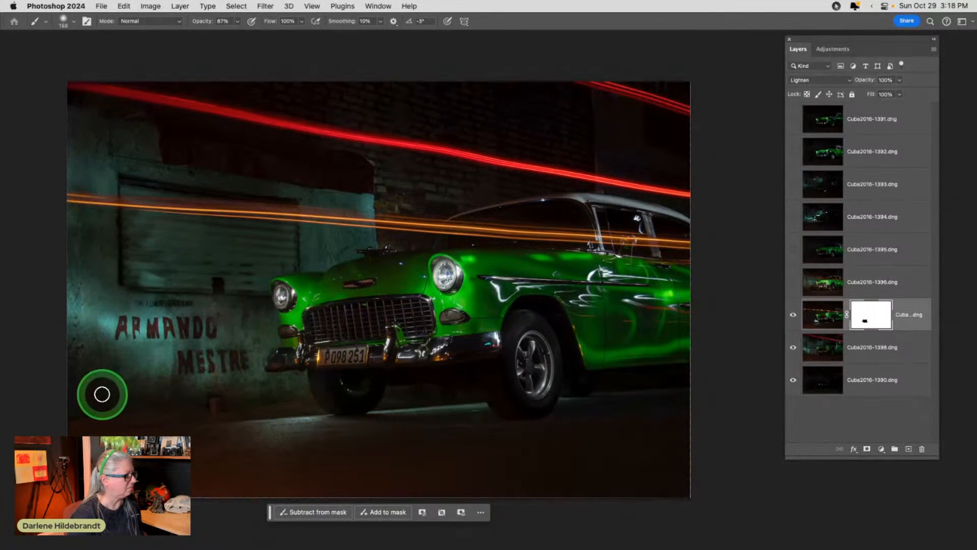
Add a layer mask to Cuba2016-1398.dng and paint down the light streaks on the car's side with the Brush at 50% opacity.
left_click(792, 348)
left_click(792, 348)
mouse_move(651, 323)
left_mouse_down()
mouse_move(645, 285)
mouse_move(611, 334)
mouse_move(534, 264)
left_mouse_up()
left_click(883, 349)
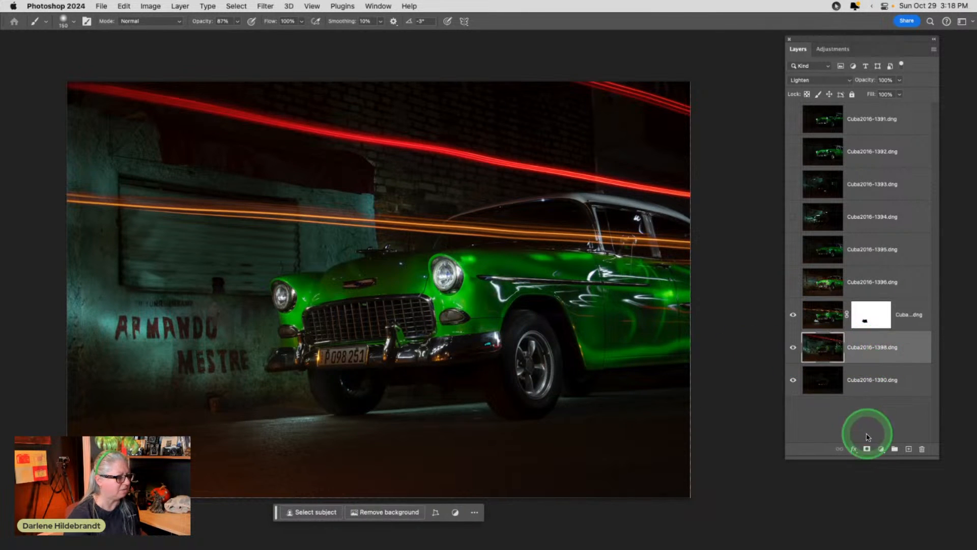
left_click(867, 449)
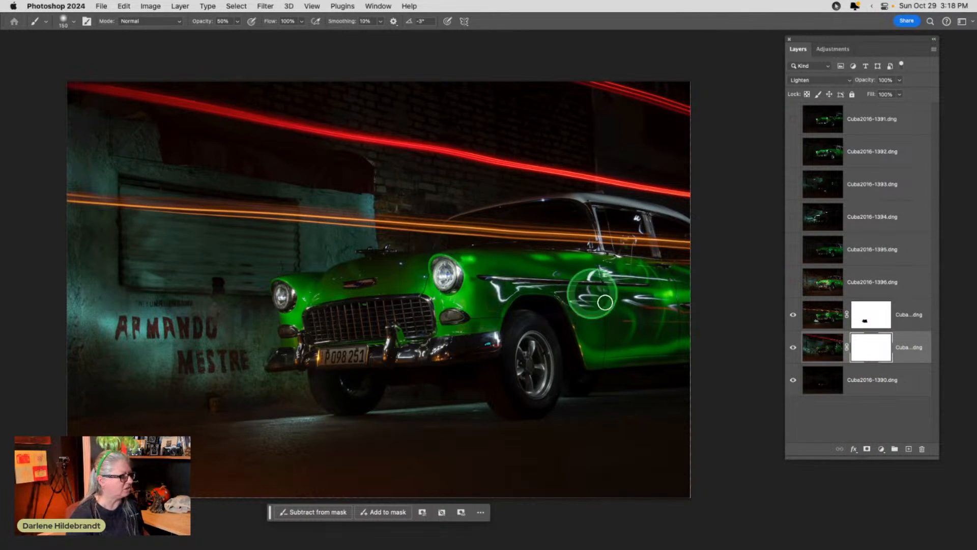
key("5")
mouse_move(611, 291)
left_mouse_down()
mouse_move(653, 326)
mouse_move(661, 281)
mouse_move(649, 274)
mouse_move(609, 279)
mouse_move(657, 283)
mouse_move(657, 318)
mouse_move(698, 319)
mouse_move(608, 330)
mouse_move(618, 318)
mouse_move(576, 294)
mouse_move(630, 284)
mouse_move(568, 275)
mouse_move(639, 276)
mouse_move(557, 276)
mouse_move(631, 274)
mouse_move(572, 296)
mouse_move(611, 296)
mouse_move(563, 303)
mouse_move(680, 300)
left_mouse_up()
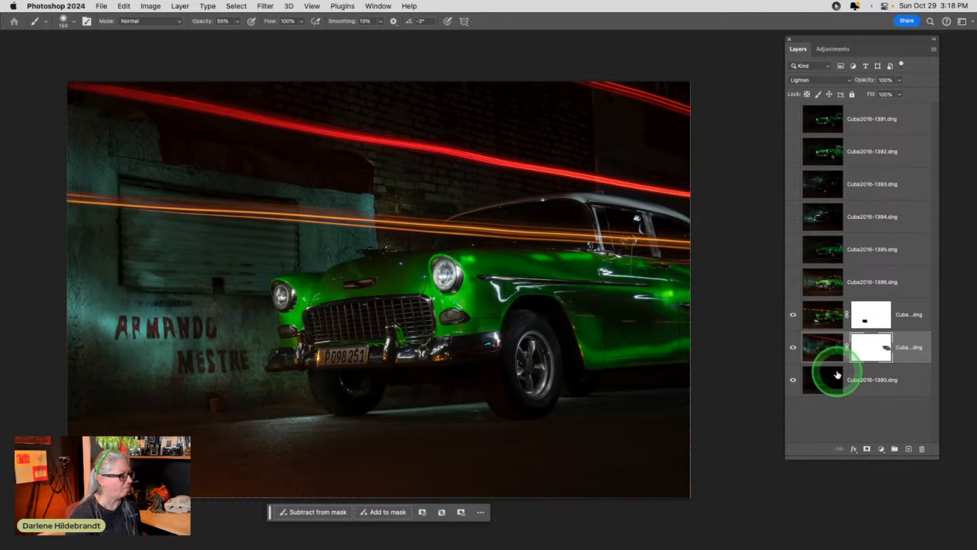
Compare the car's side with the masked Cuba2016-1398.dng layer off and on, leaving its mask selected.
left_click(793, 347)
left_click(793, 347)
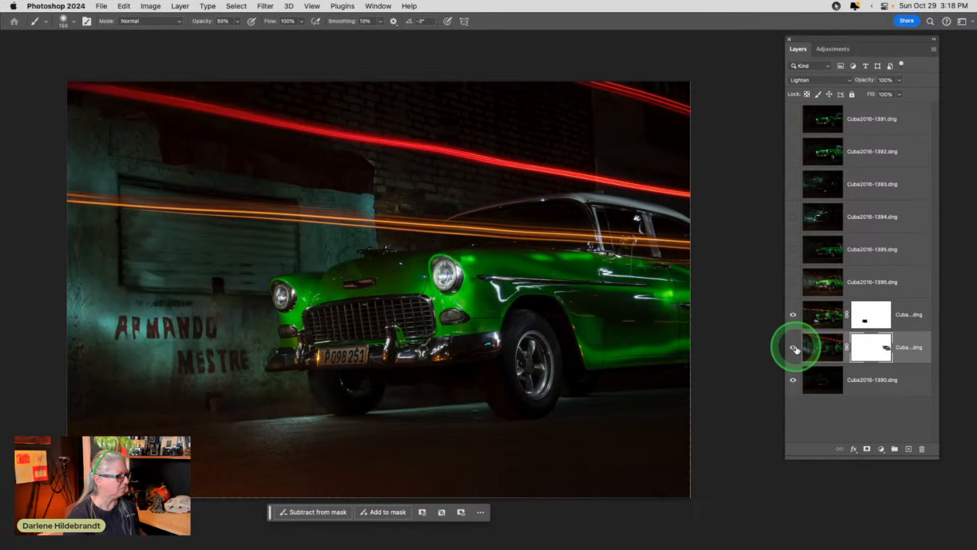
left_click(794, 348)
left_click(794, 348)
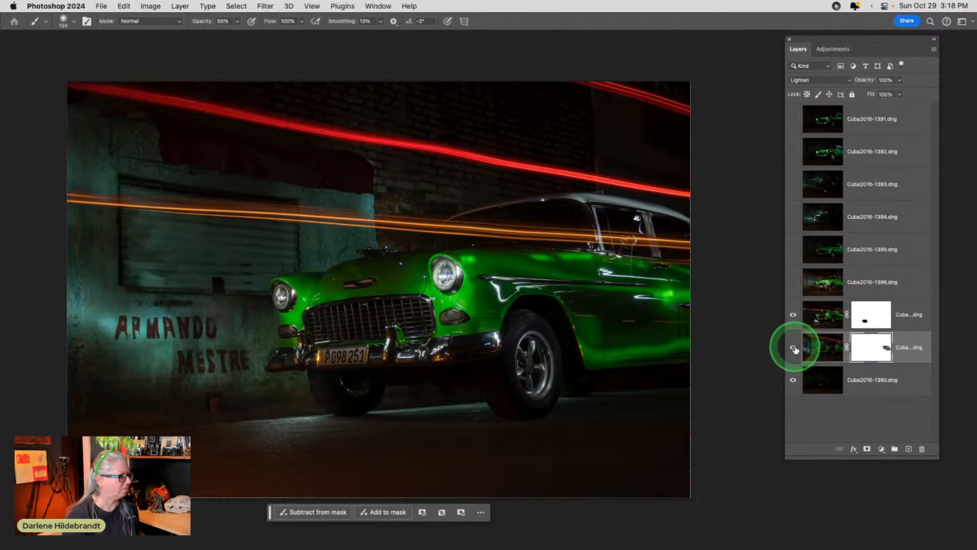
left_click(861, 353)
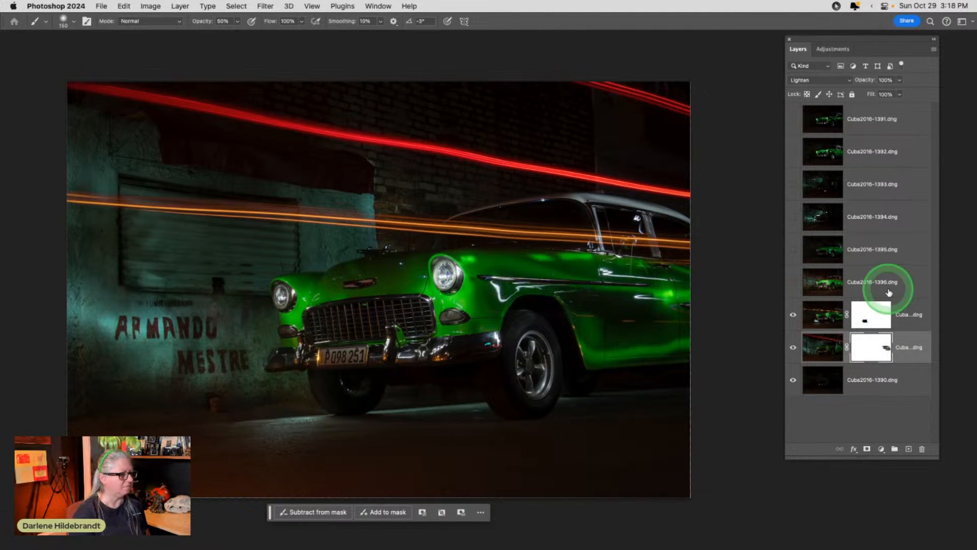
Show the Cuba2016-1396.dng layer and set its blend mode to Lighten.
left_click(860, 284)
left_click(793, 283)
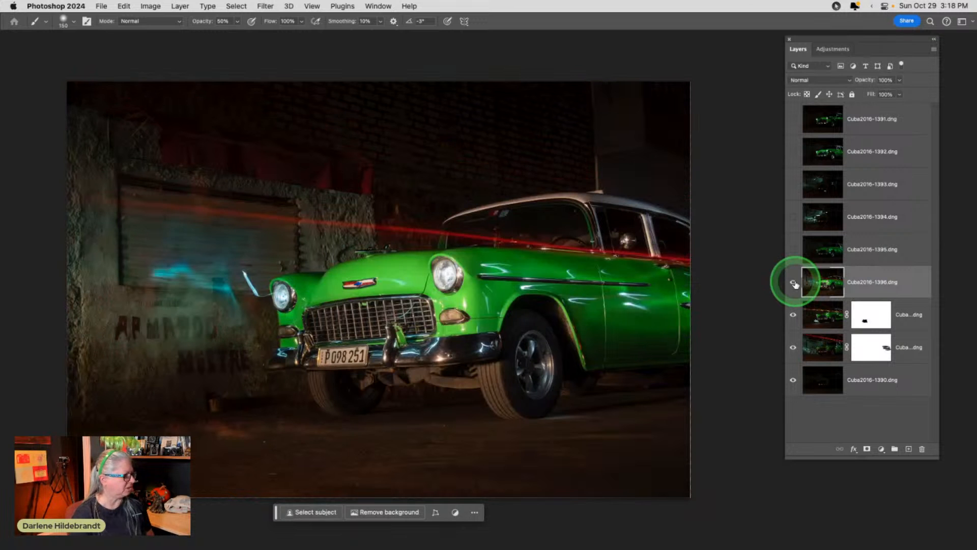
left_click(821, 82)
left_click(803, 157)
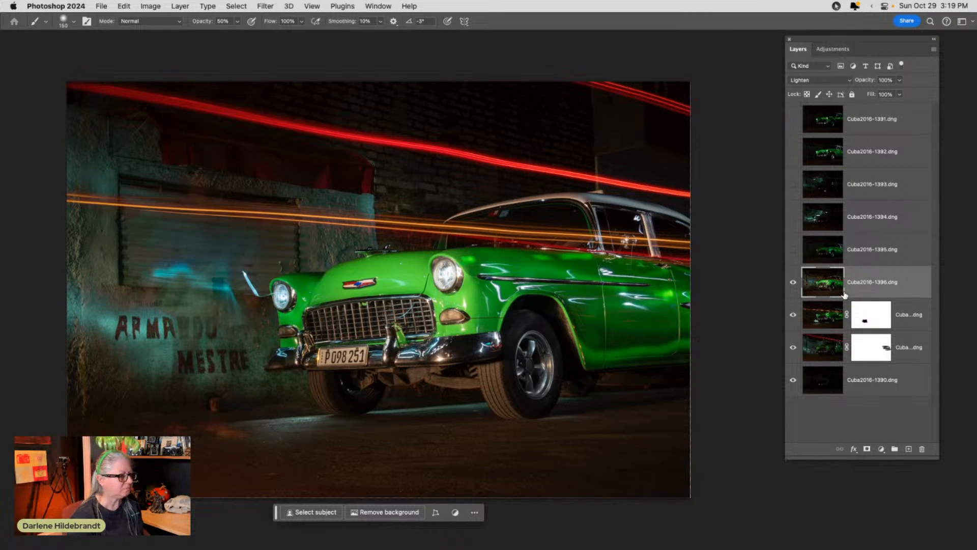
Show layers Cuba2016-1391.dng through Cuba2016-1395.dng, set all five to Lighten, and hide the upper four again.
left_click(793, 249)
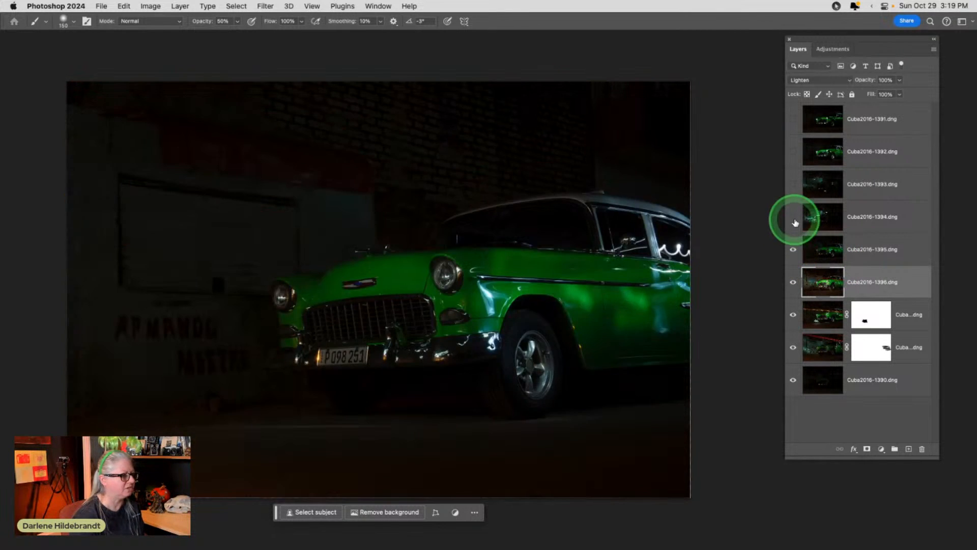
left_click(794, 218)
left_click(793, 184)
left_click(793, 152)
left_click(793, 119)
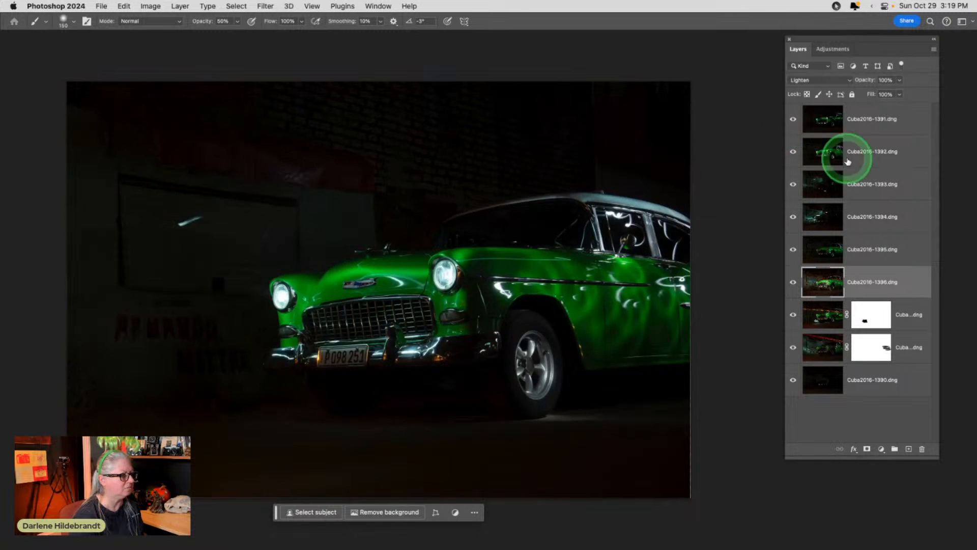
left_click(904, 243)
left_click(900, 129, "shift")
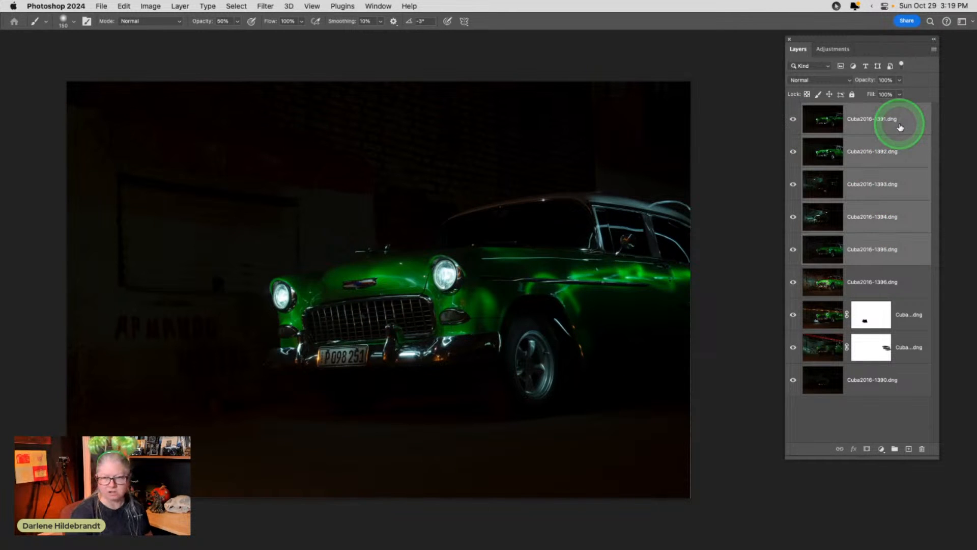
left_click(813, 80)
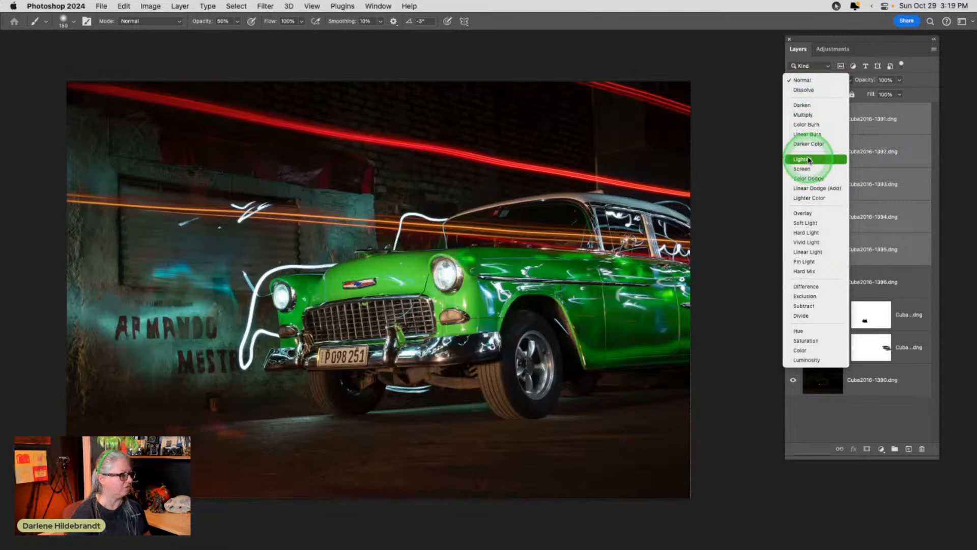
left_click(806, 159)
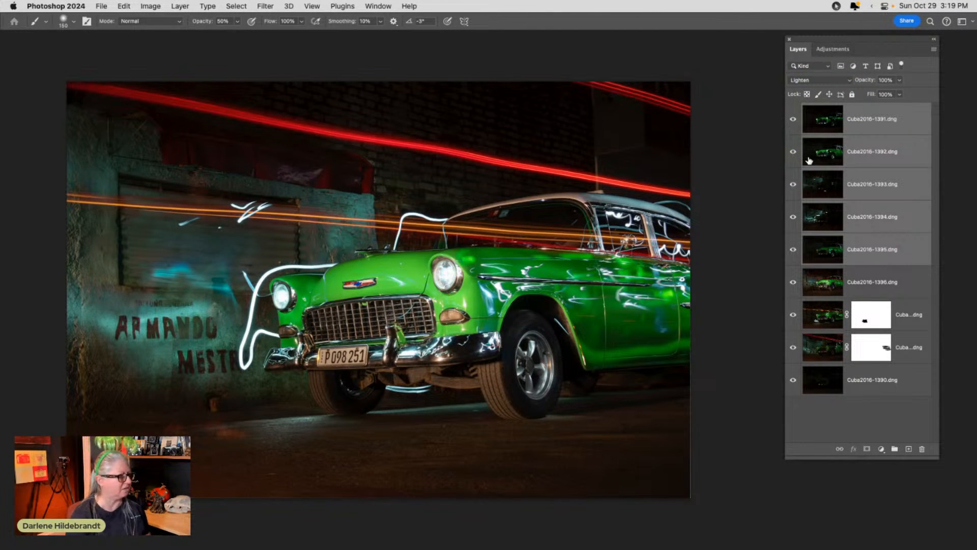
left_click_drag(795, 155, 822, 225)
Compare the composite with the Cuba2016-1395.dng layer off and on to check what its light adds.
left_click(906, 251)
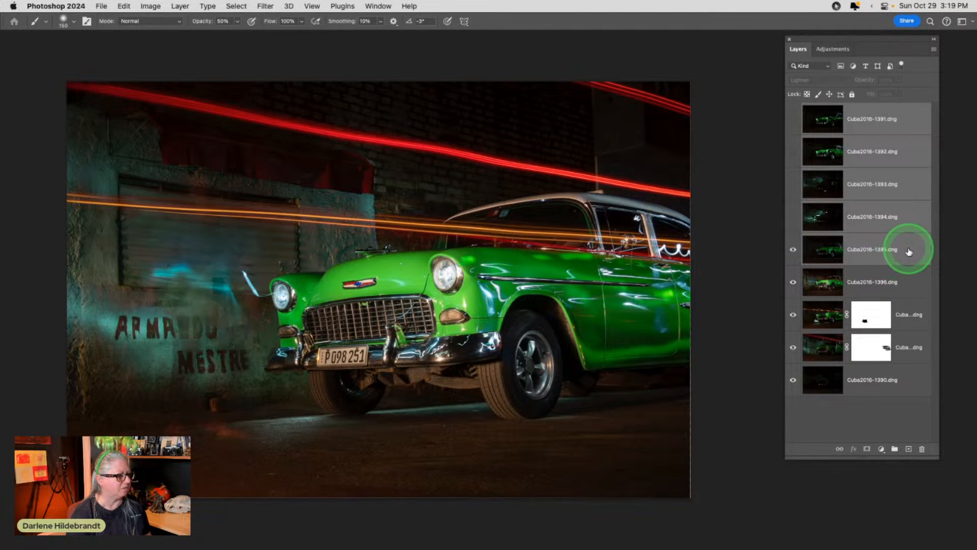
left_click(793, 249)
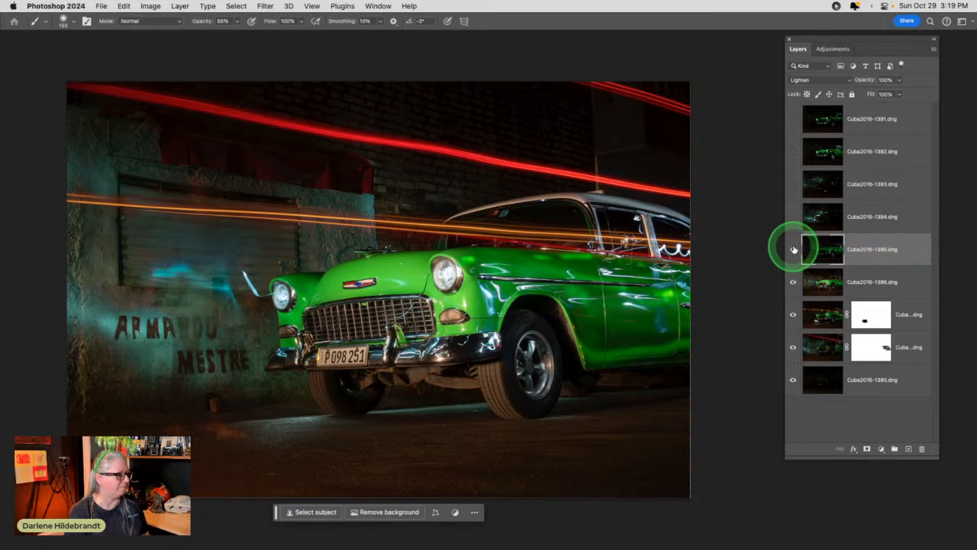
left_click(793, 249)
left_click(793, 249)
left_click(792, 249)
left_click(793, 250)
left_click(792, 249)
left_click(792, 249)
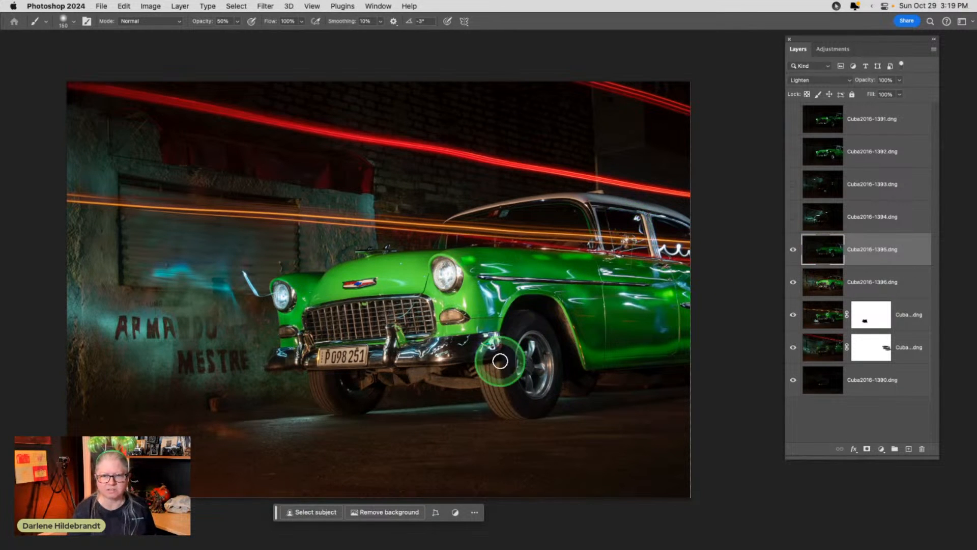
left_click(793, 249)
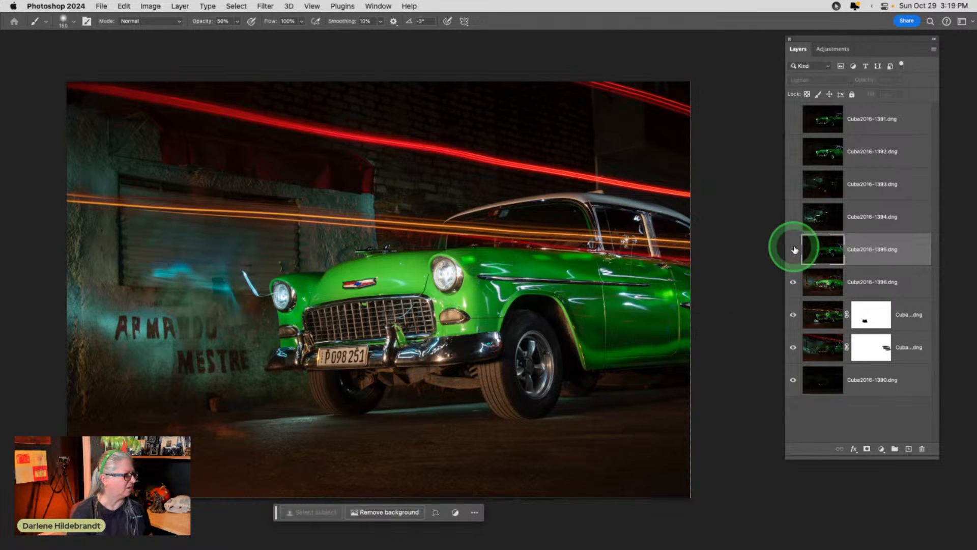
left_click(794, 250)
left_click(793, 249)
left_click(793, 249)
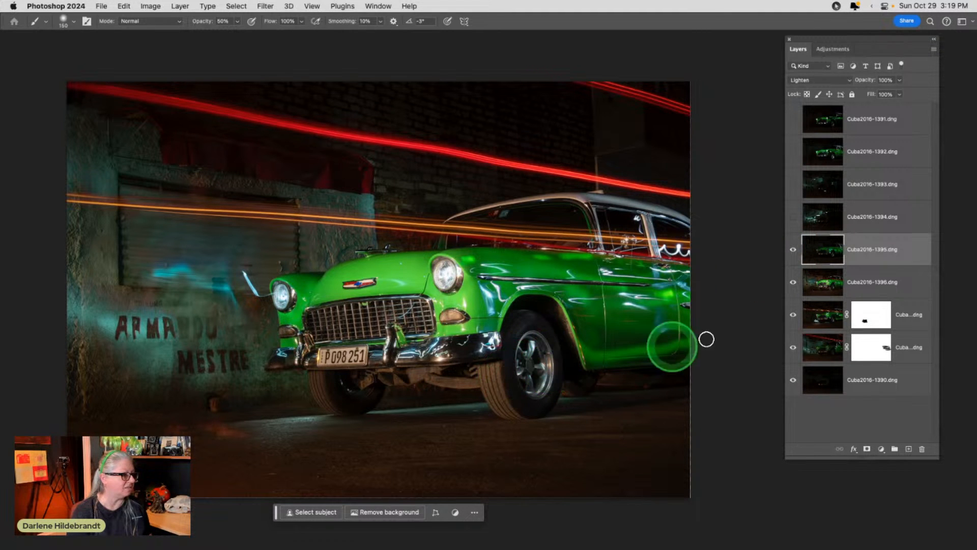
Add a layer mask to Cuba2016-1395.dng, invert it to black, and paint white over the front wheel to reveal its light.
left_click(866, 448)
left_click(876, 248)
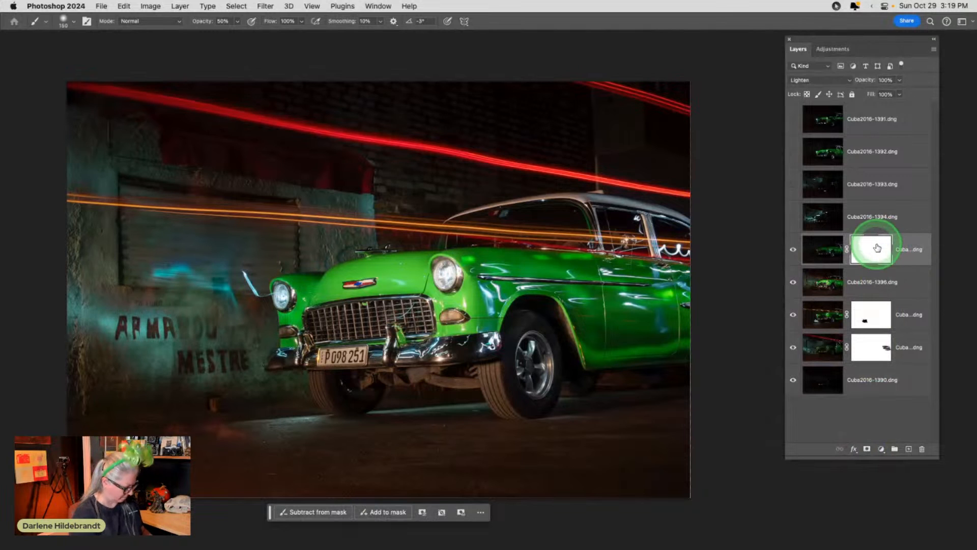
key("super+i")
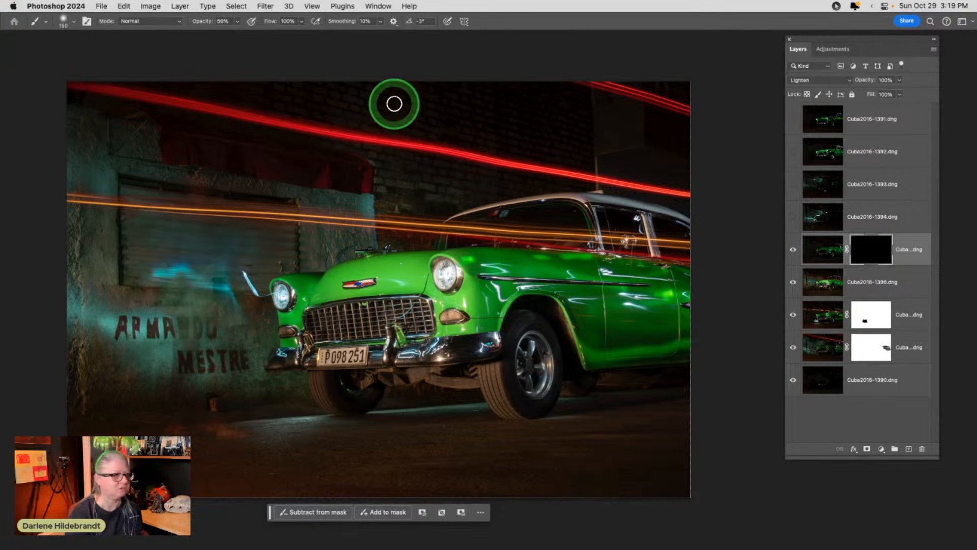
left_click_drag(976, 75, 35, 58)
key("x")
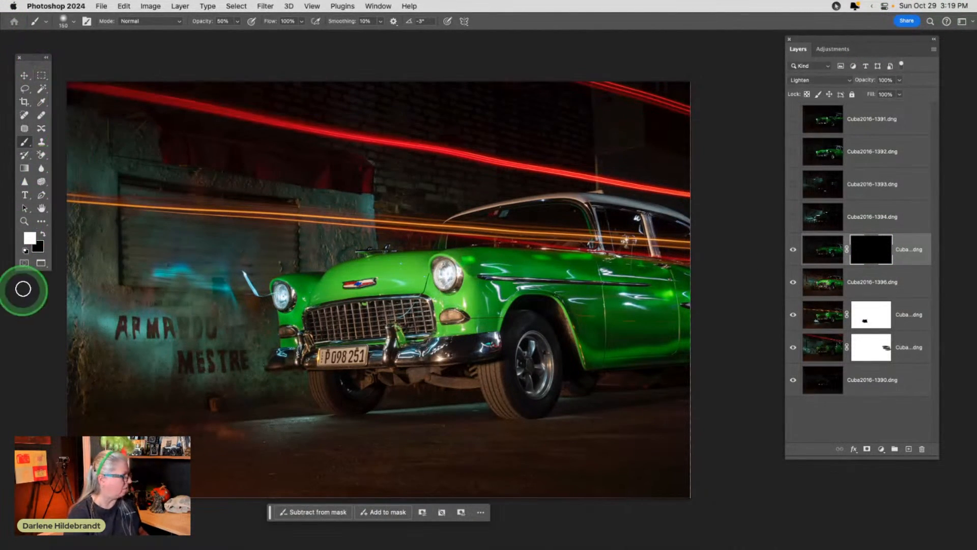
mouse_move(539, 335)
left_mouse_down()
mouse_move(525, 381)
mouse_move(539, 381)
mouse_move(542, 347)
mouse_move(528, 345)
mouse_move(534, 389)
mouse_move(525, 348)
mouse_move(548, 363)
mouse_move(523, 375)
left_mouse_up()
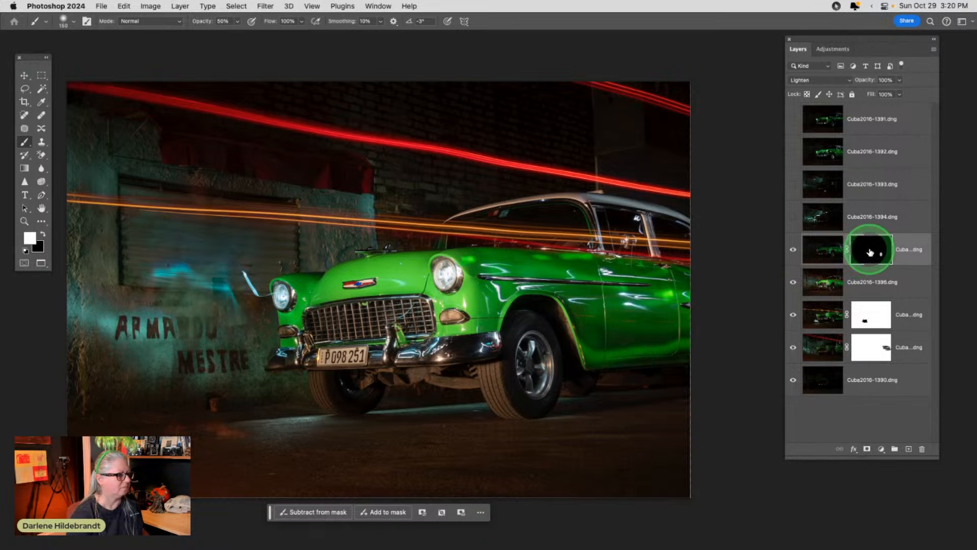
Compare the composite with the Cuba2016-1395.dng mask disabled and enabled to find other areas worth revealing.
left_click(870, 252, "shift")
left_click(870, 252, "shift")
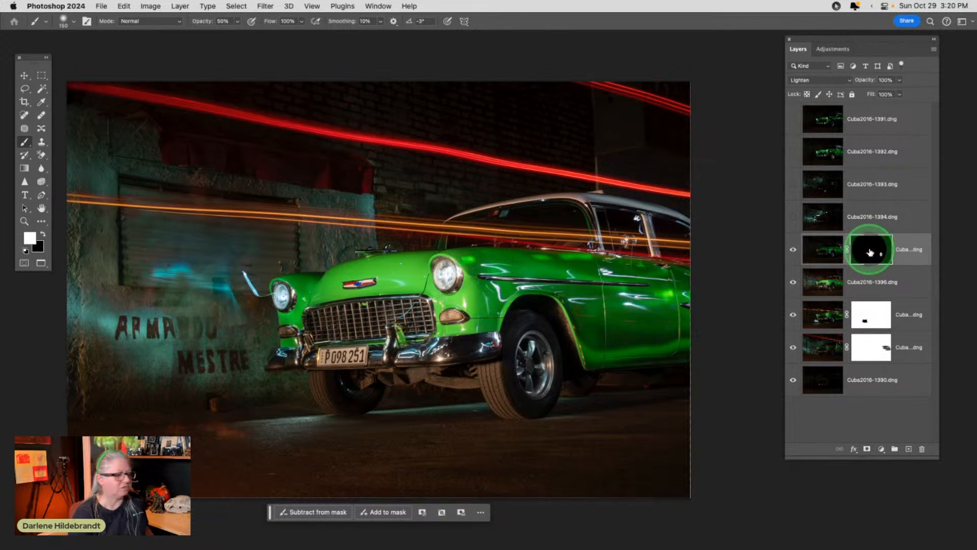
left_click(870, 251, "shift")
left_click(870, 252, "shift")
left_click(870, 251, "shift")
left_click(870, 252, "shift")
left_click(870, 252, "shift")
left_click(870, 251, "shift")
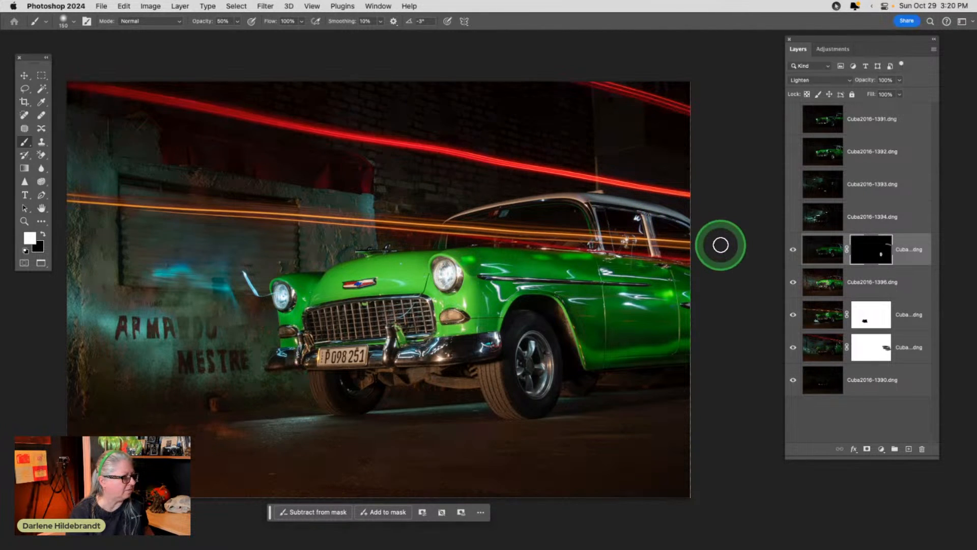
left_click(868, 252, "shift")
left_click(868, 252, "shift")
left_click(867, 253, "shift")
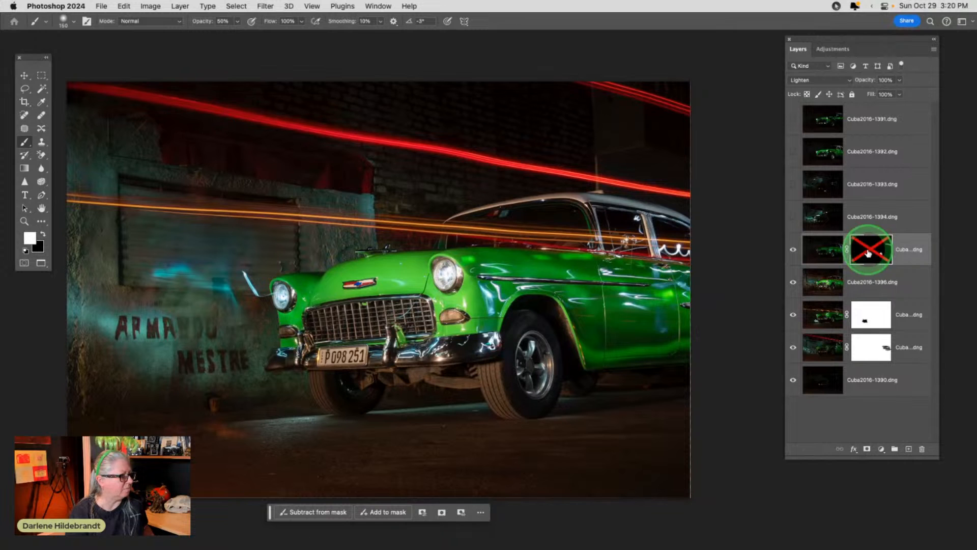
left_click(868, 253, "shift")
left_click(868, 253, "shift")
left_click(868, 253, "shift")
left_click(868, 253, "shift")
Paint white on the Cuba2016-1395.dng mask along the front bumper and the rear roof edge, checking with the mask off and on.
left_click_drag(400, 349, 423, 350)
mouse_move(490, 347)
left_mouse_down()
mouse_move(430, 350)
mouse_move(492, 344)
mouse_move(459, 351)
left_mouse_up()
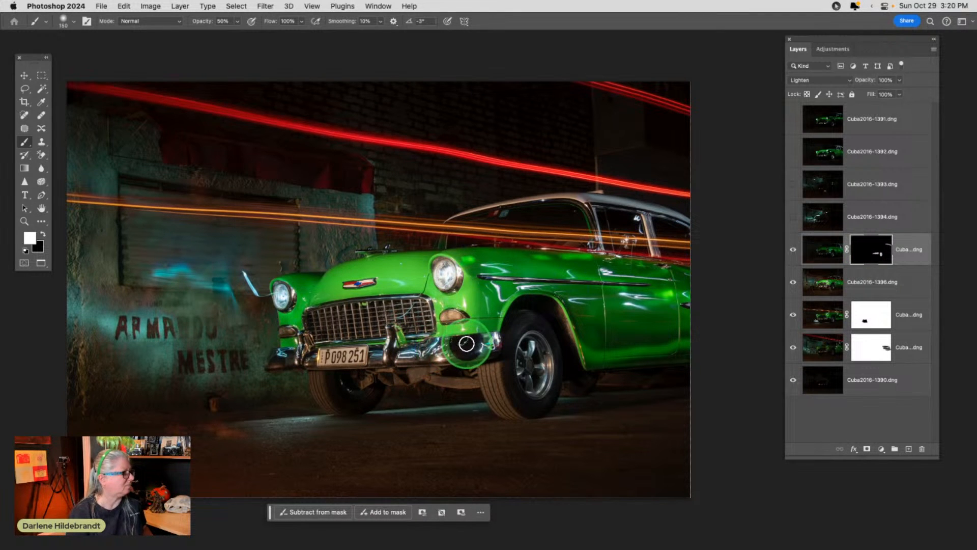
mouse_move(434, 347)
left_mouse_down()
mouse_move(530, 342)
mouse_move(529, 381)
mouse_move(544, 373)
mouse_move(542, 347)
mouse_move(578, 285)
mouse_move(636, 213)
mouse_move(676, 217)
left_mouse_up()
left_click(875, 250, "shift")
left_click(875, 250, "shift")
left_click(876, 250, "shift")
left_click(876, 251, "shift")
left_click(876, 251, "shift")
left_click(876, 251, "shift")
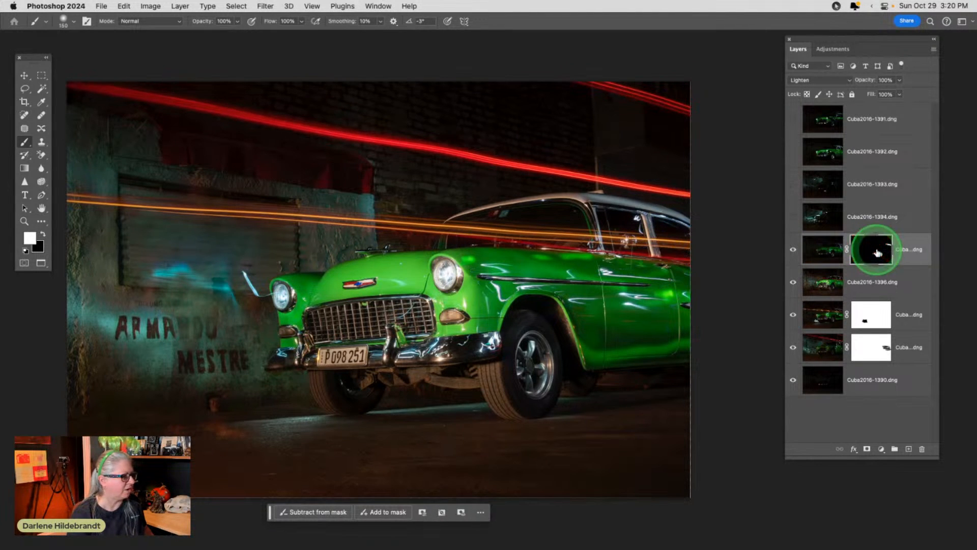
Compare the composite with the Cuba2016-1394.dng layer off and on, leaving the layer shown.
left_click(789, 220)
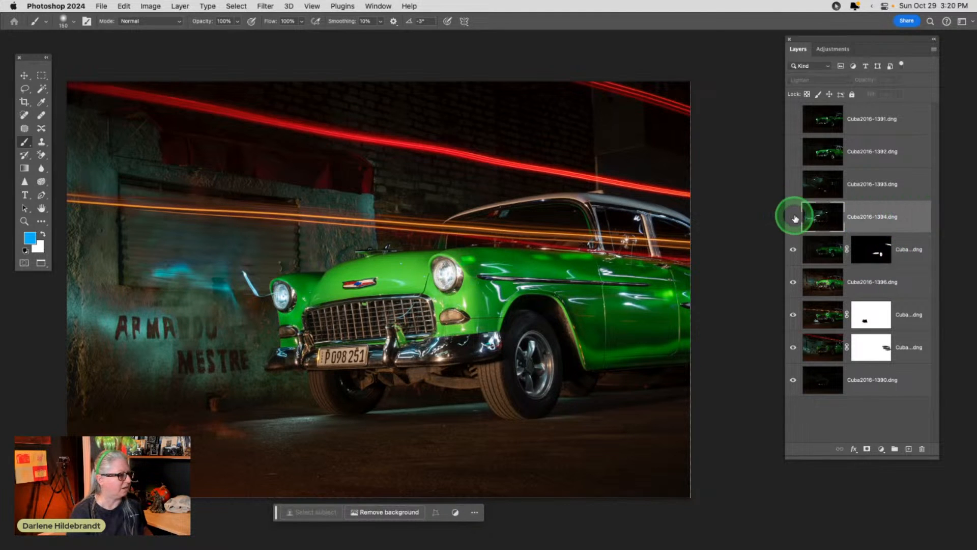
left_click(794, 218)
left_click(794, 218)
left_click(794, 218)
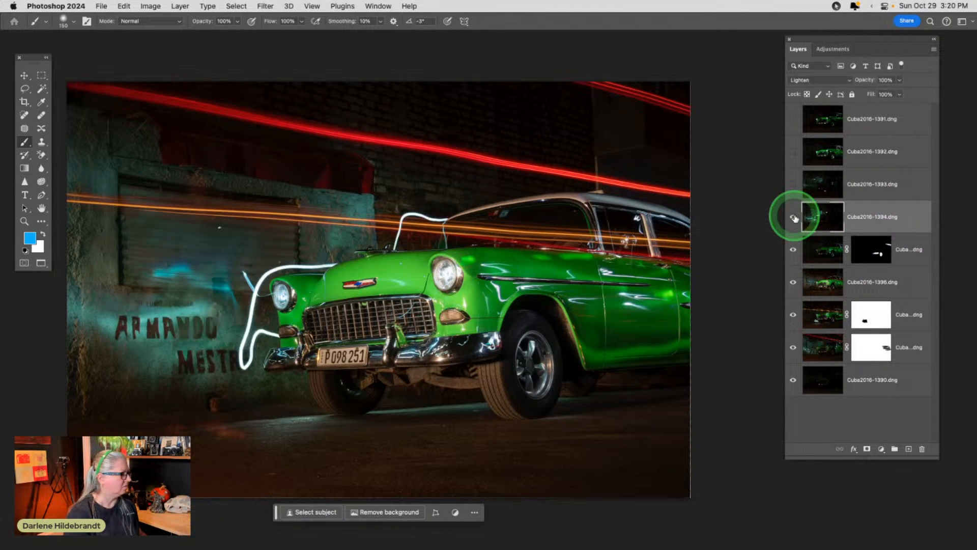
left_click(794, 218)
left_click(794, 218)
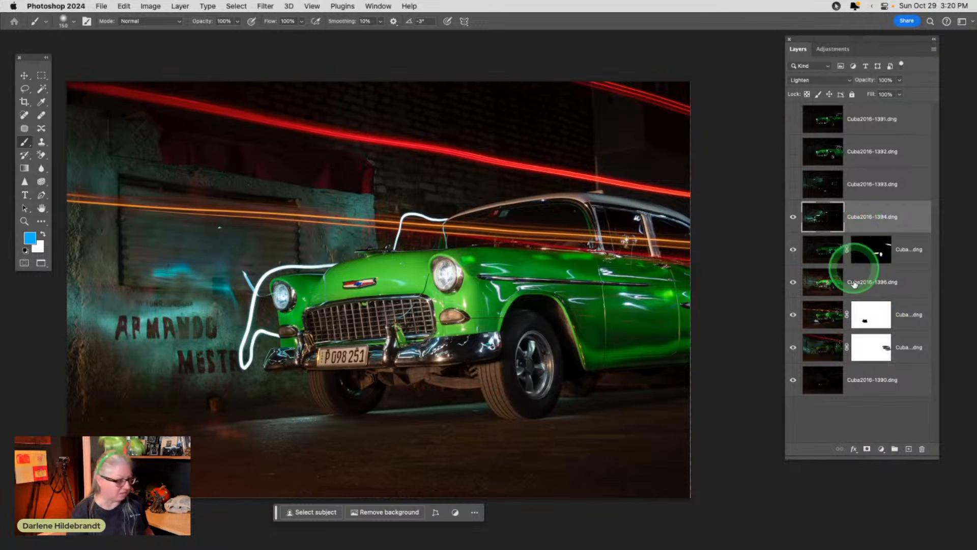
Add a black mask to Cuba2016-1394.dng, paint in the wall light with a size 400 Brush at 70% opacity, and mask out the white streak beside the lettering.
left_click(867, 450, "alt")
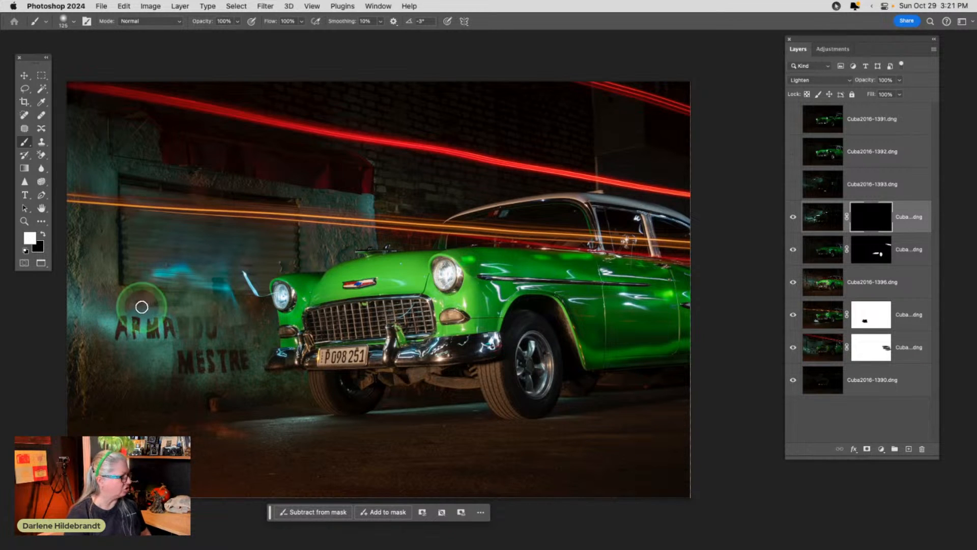
key("bracketright")
key("bracketright")
key("bracketright")
key("bracketright")
key("bracketright")
key("bracketright")
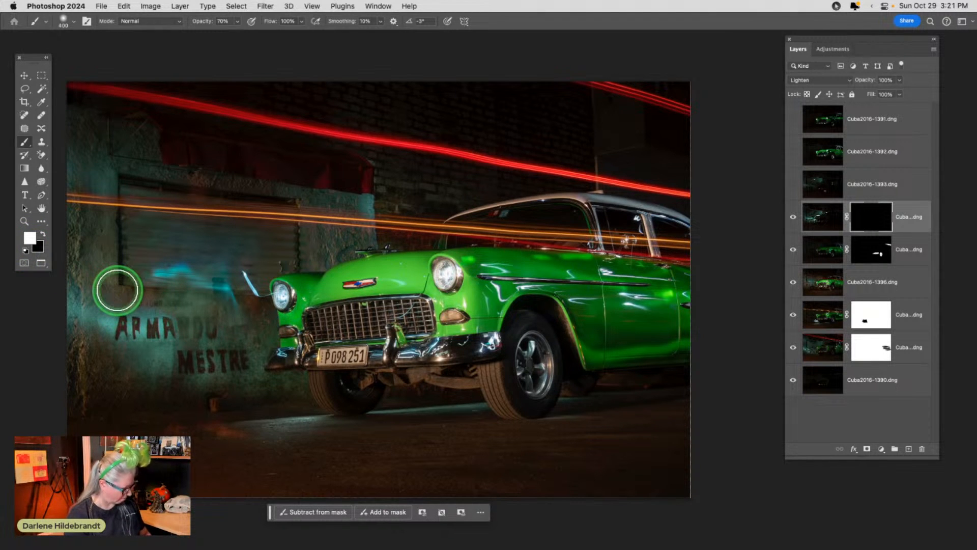
key("7")
mouse_move(105, 288)
left_mouse_down()
mouse_move(217, 309)
mouse_move(143, 316)
mouse_move(211, 324)
mouse_move(106, 337)
mouse_move(177, 353)
mouse_move(212, 325)
mouse_move(173, 301)
mouse_move(120, 323)
mouse_move(194, 312)
mouse_move(213, 347)
mouse_move(156, 373)
mouse_move(235, 386)
mouse_move(244, 360)
mouse_move(184, 377)
mouse_move(165, 342)
mouse_move(234, 435)
left_mouse_up()
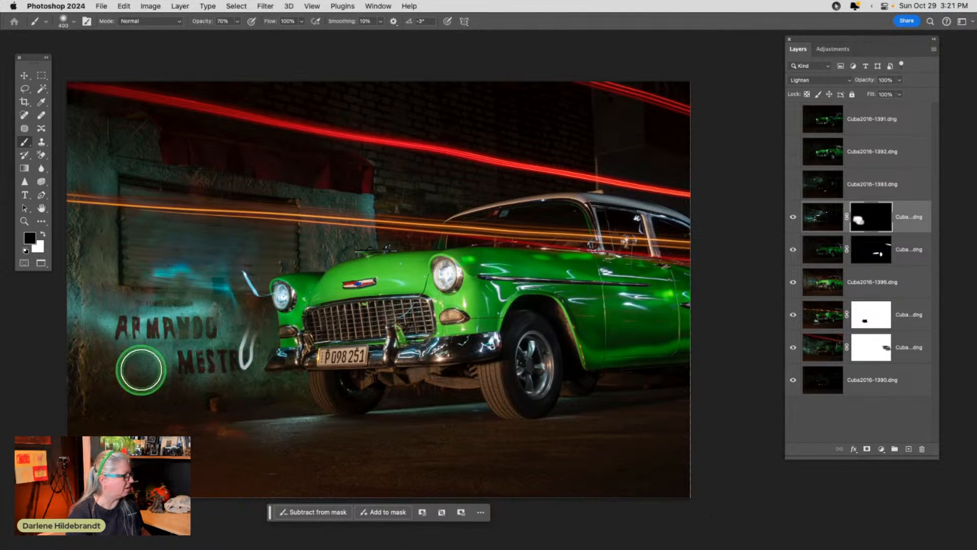
key("x")
mouse_move(268, 339)
left_mouse_down()
mouse_move(248, 367)
mouse_move(250, 329)
mouse_move(249, 357)
mouse_move(243, 332)
mouse_move(248, 376)
mouse_move(269, 297)
mouse_move(15, 241)
mouse_move(33, 256)
left_mouse_up()
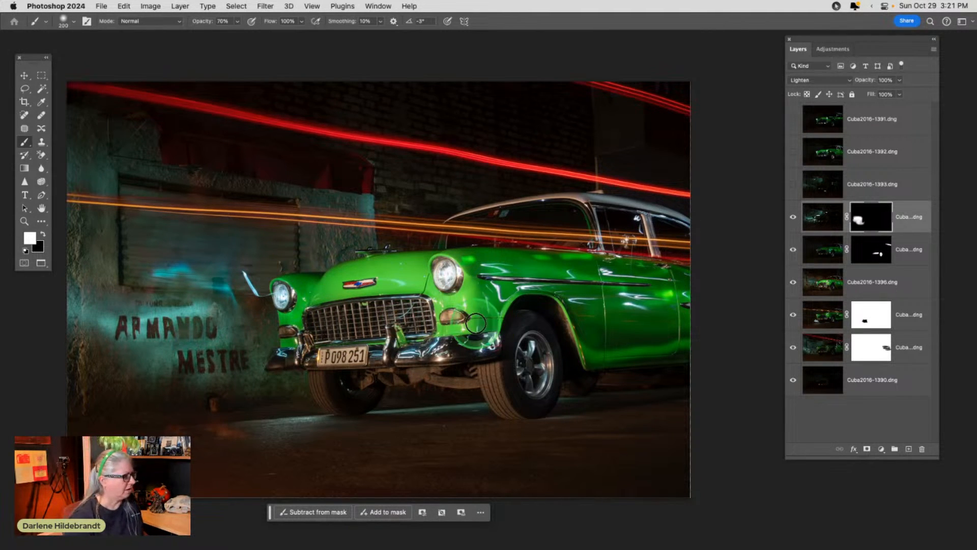
Compare the composite with the Cuba2016-1393.dng layer off and on, and delete that layer.
left_click(807, 185)
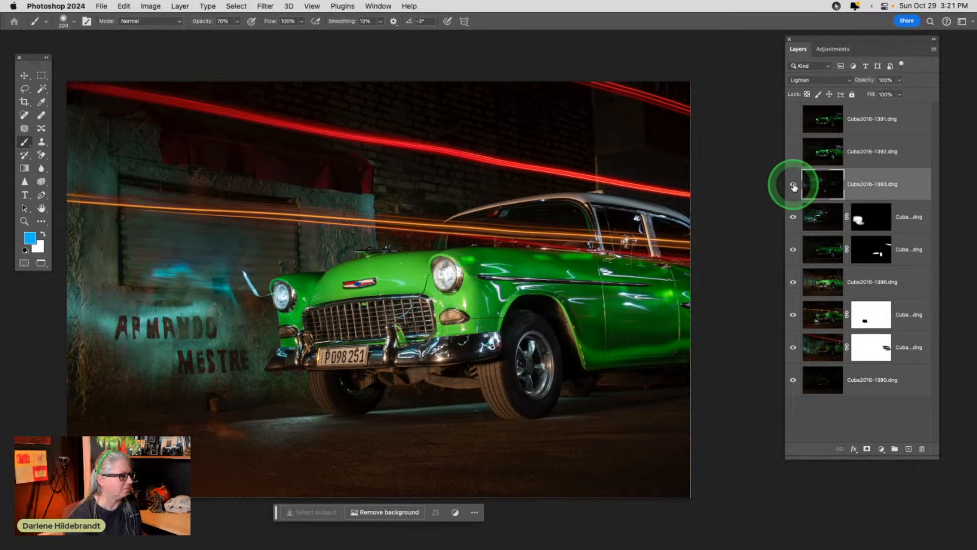
left_click(793, 184)
left_click(792, 184)
left_click(793, 184)
left_click(793, 185)
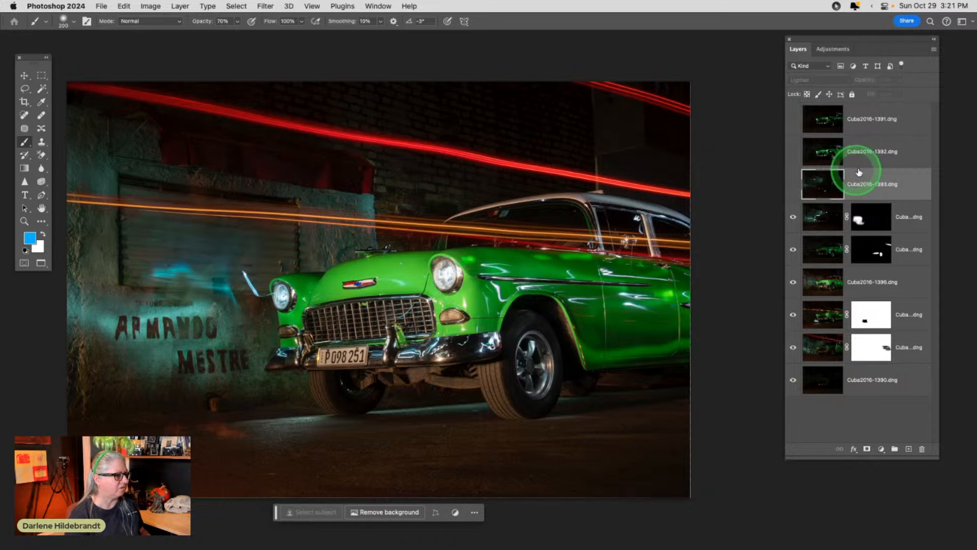
left_click_drag(901, 184, 922, 449)
Compare the composite with the Cuba2016-1392.dng layer off and on, leaving the layer shown.
left_click(910, 158)
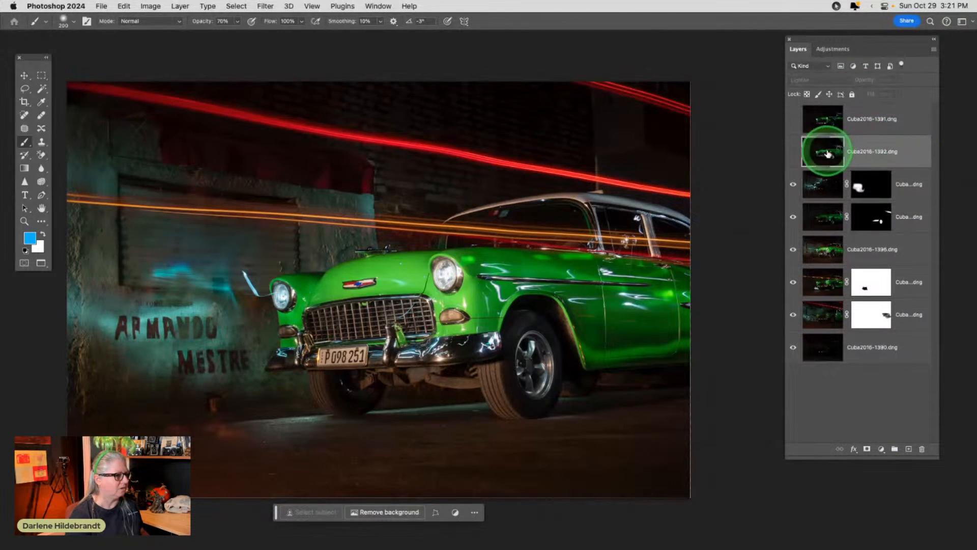
left_click(792, 152)
left_click(793, 152)
left_click(792, 153)
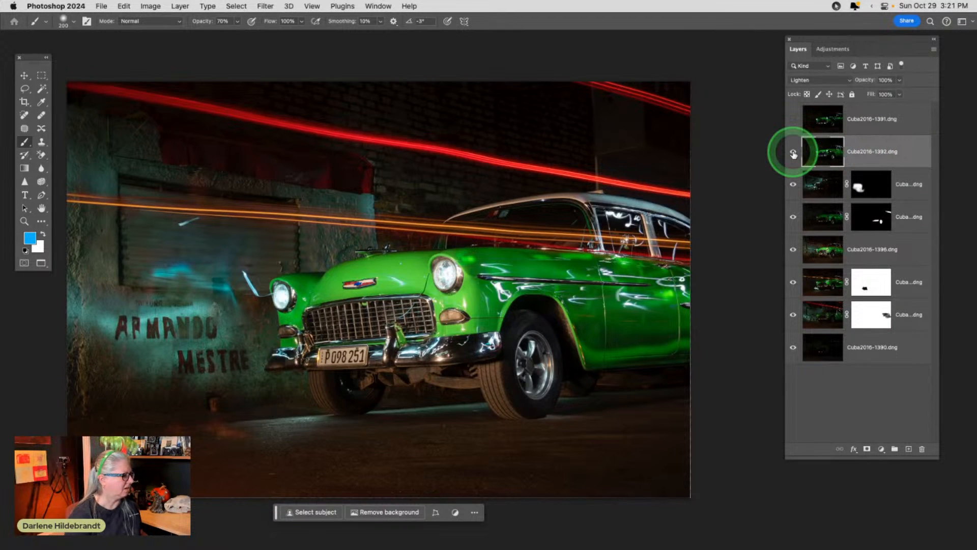
left_click(793, 153)
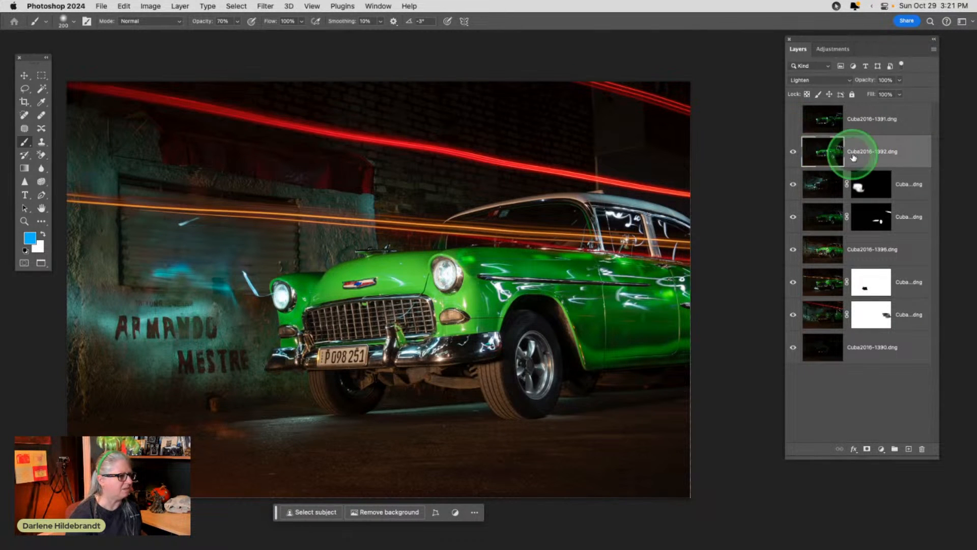
Add a black mask to Cuba2016-1392.dng and paint in the front wheel and bumper light with a size 200 Brush at 70% opacity.
left_click(867, 448, "alt")
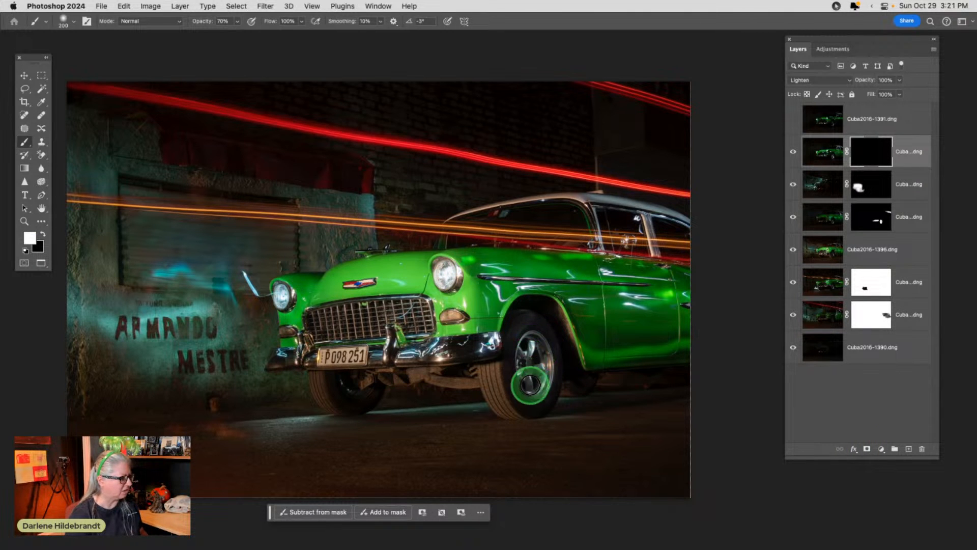
mouse_move(537, 354)
left_mouse_down()
mouse_move(534, 387)
mouse_move(536, 342)
mouse_move(530, 390)
left_mouse_up()
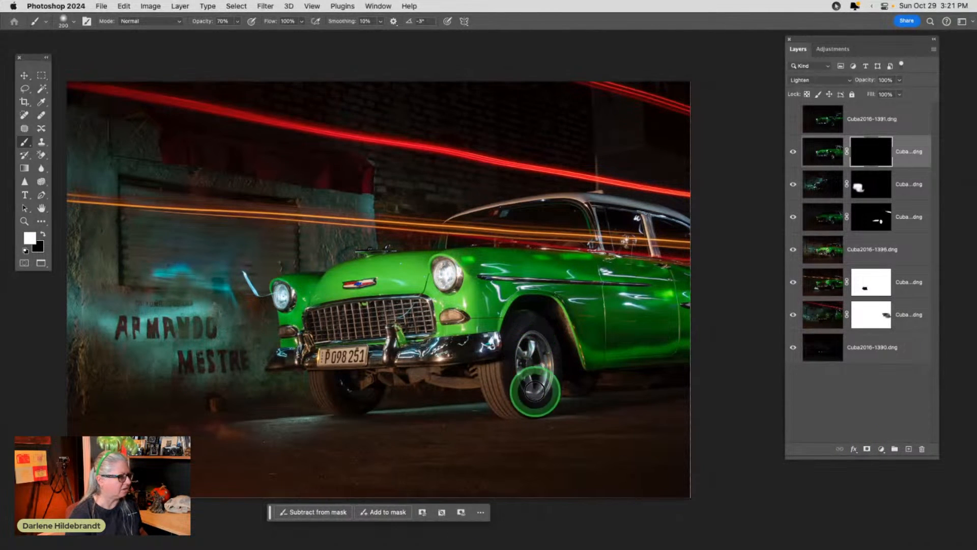
left_click(869, 153, "shift")
left_click(868, 152, "shift")
left_click(869, 152, "shift")
left_click(868, 153, "shift")
left_click(868, 152, "shift")
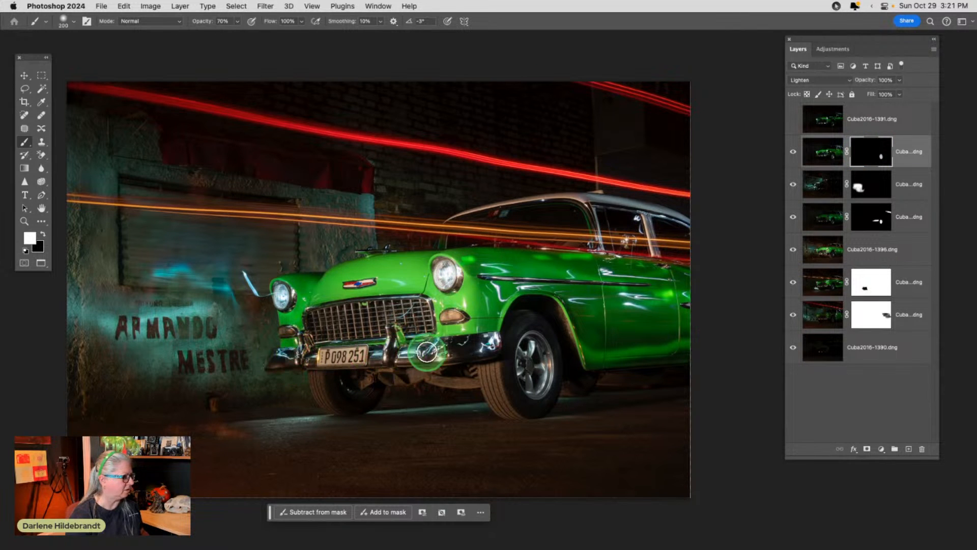
left_click_drag(483, 346, 273, 360)
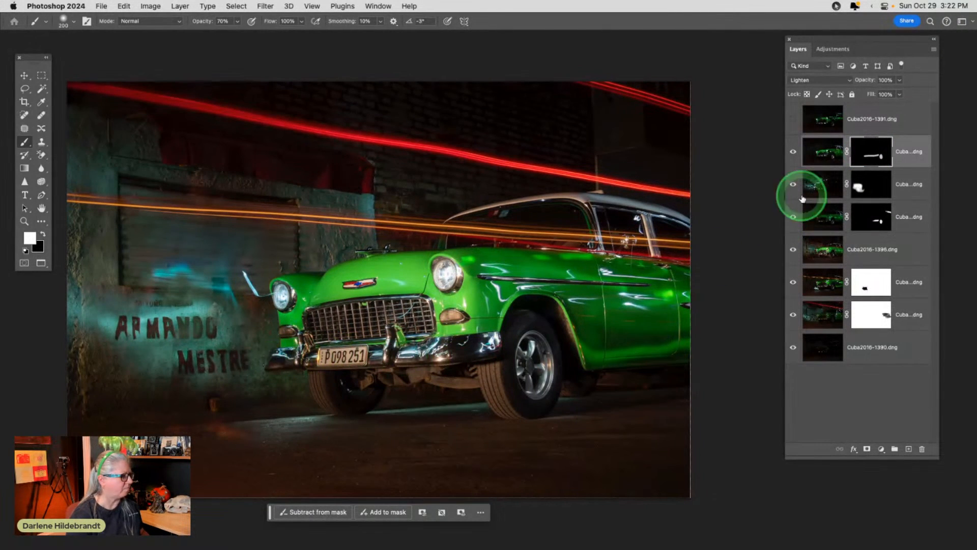
Compare the composite with the Cuba2016-1391.dng layer on and off, and delete that layer.
left_click(902, 124)
left_click(792, 120)
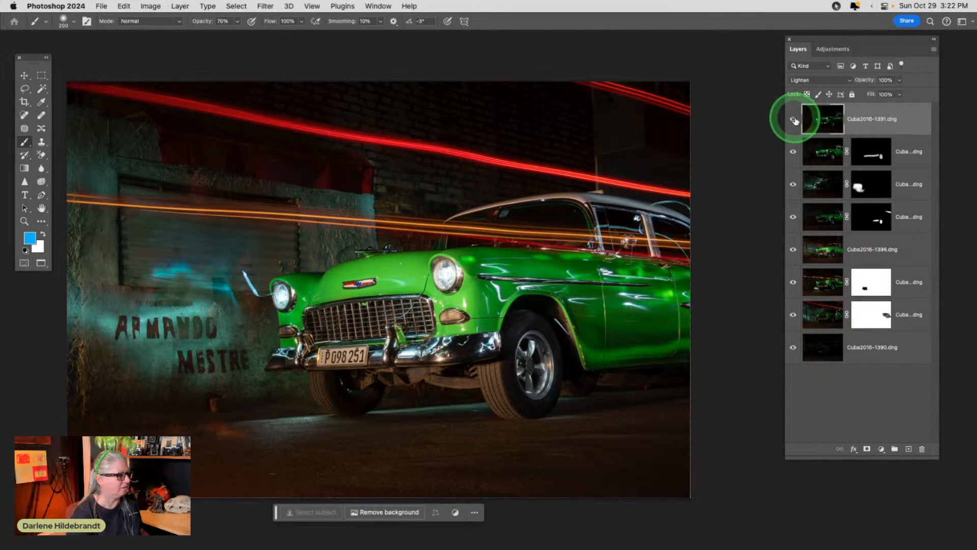
left_click(795, 121)
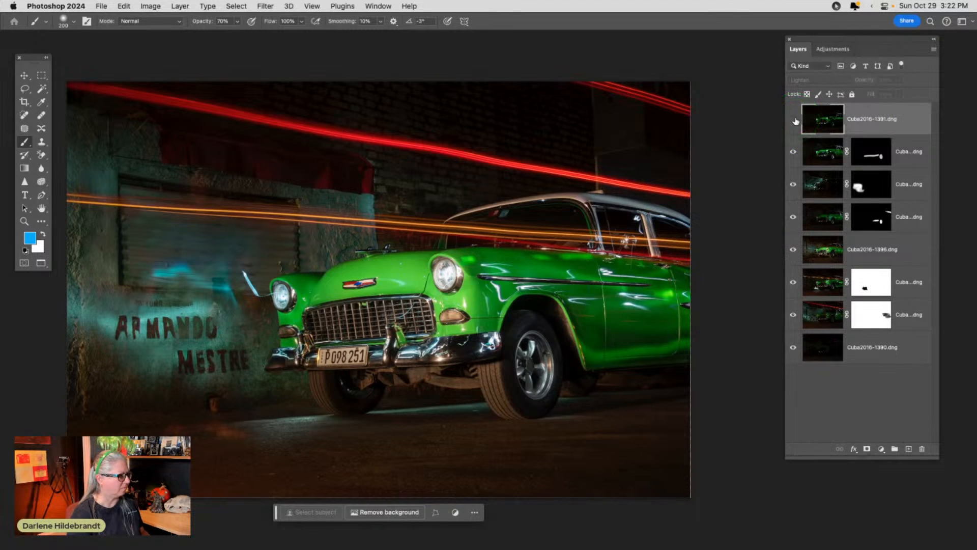
left_click(793, 120)
left_click(793, 120)
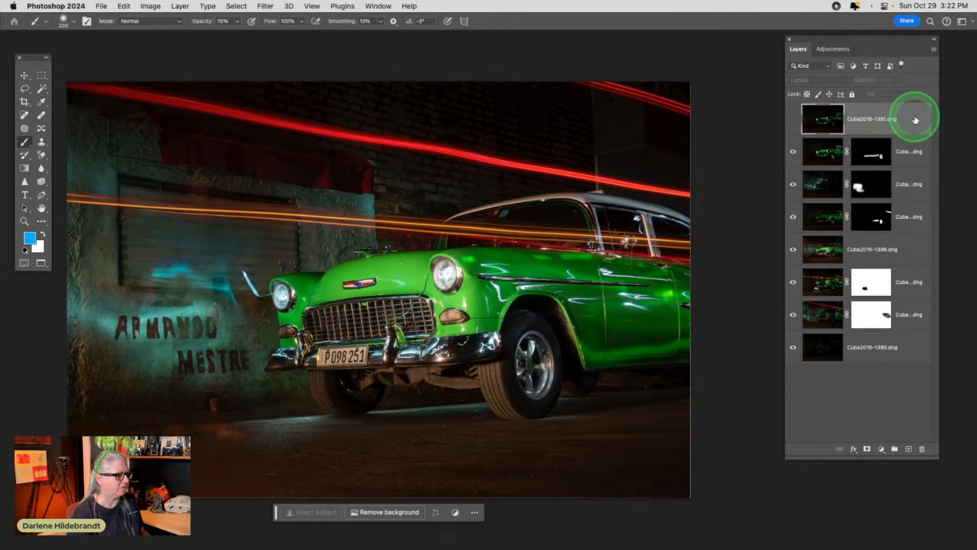
left_click_drag(910, 116, 922, 448)
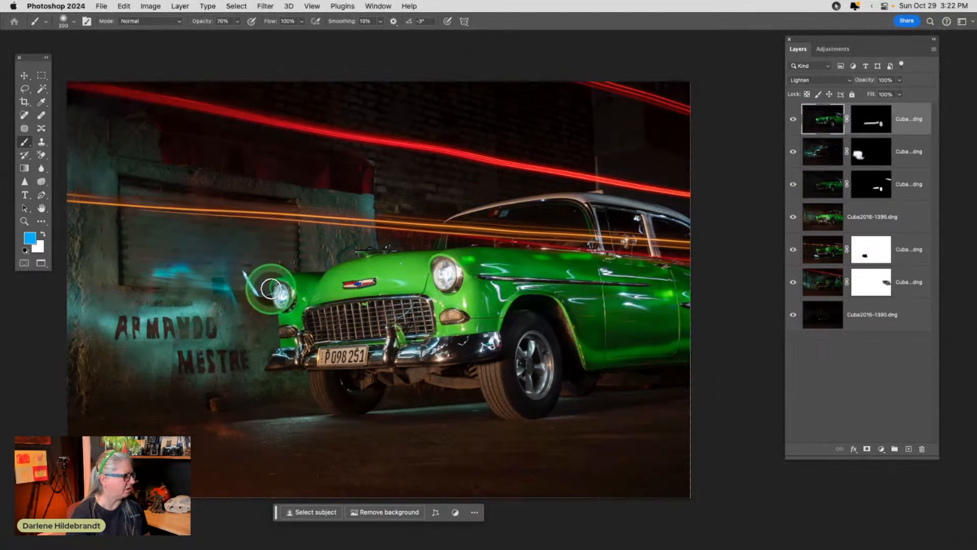
Toggle the layers below the top one down to Cuba2016-1396.dng to find the source of the blue streaks beside the headlight.
left_click(792, 152)
left_click(793, 152)
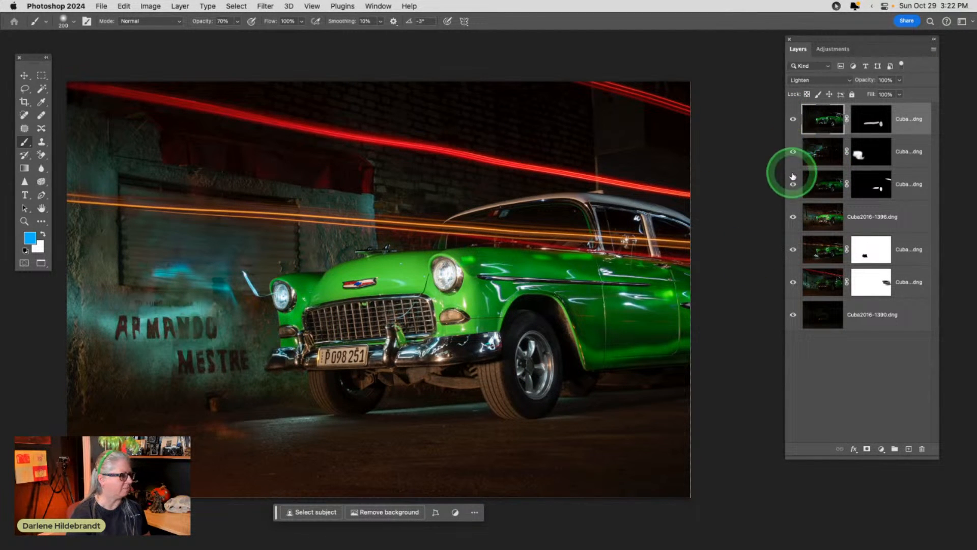
left_click(793, 183)
left_click(793, 216)
left_click(792, 216)
left_click(792, 215)
left_click(793, 216)
left_click(792, 216)
left_click(793, 216)
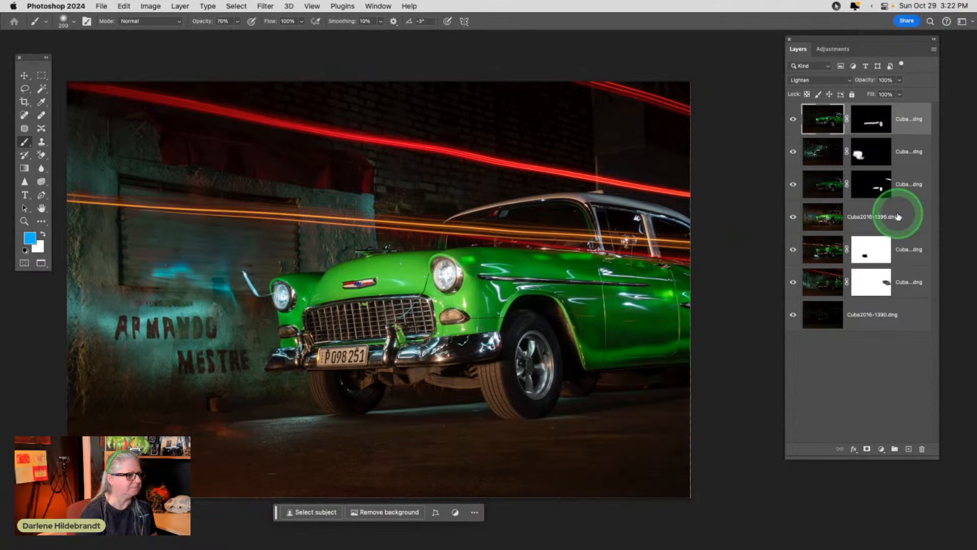
Add a white mask to Cuba2016-1396.dng and paint out the blue light streaks on the wall beside the headlight in black.
left_click(894, 217)
left_click(867, 449)
left_click(814, 217)
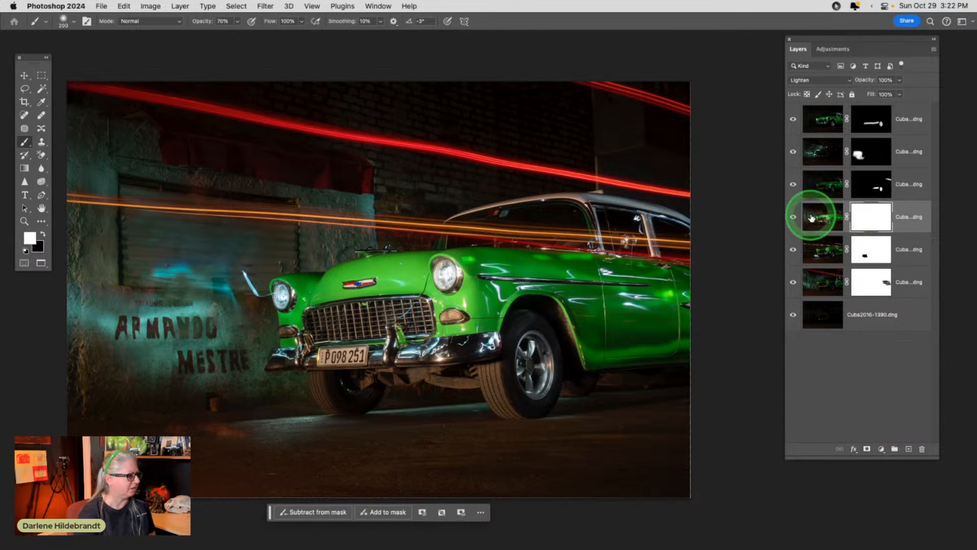
key("x")
mouse_move(244, 273)
left_mouse_down()
mouse_move(261, 291)
mouse_move(208, 290)
mouse_move(146, 271)
mouse_move(216, 268)
mouse_move(233, 302)
mouse_move(104, 274)
mouse_move(263, 272)
left_mouse_up()
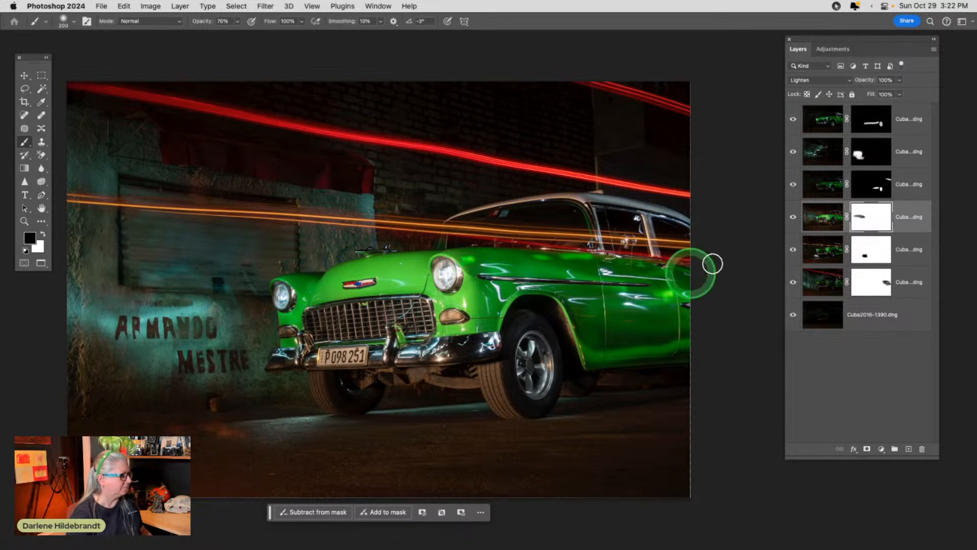
Compare the composite with the masked Cuba2016-1396.dng layer off and on, leaving the layer shown.
left_click(792, 217)
left_click(792, 217)
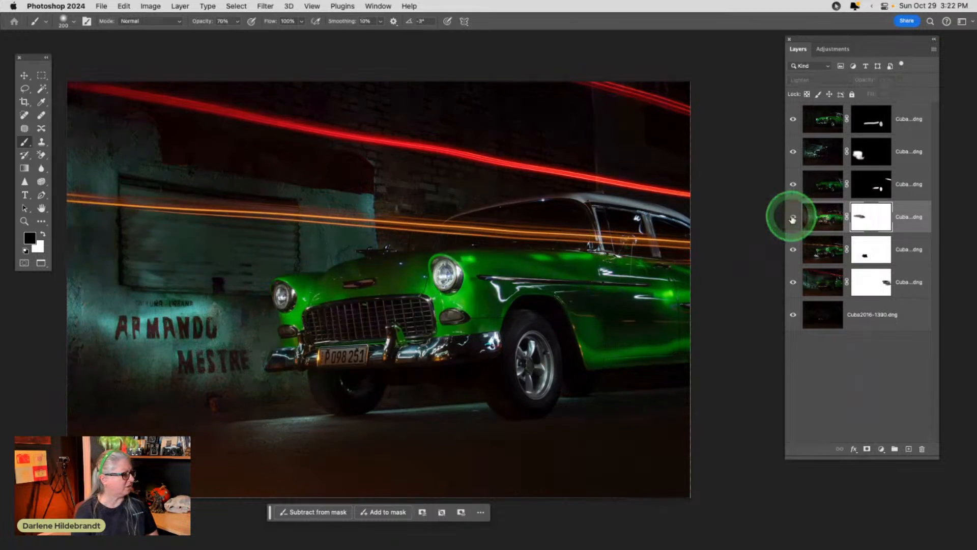
left_click(792, 217)
left_click(792, 218)
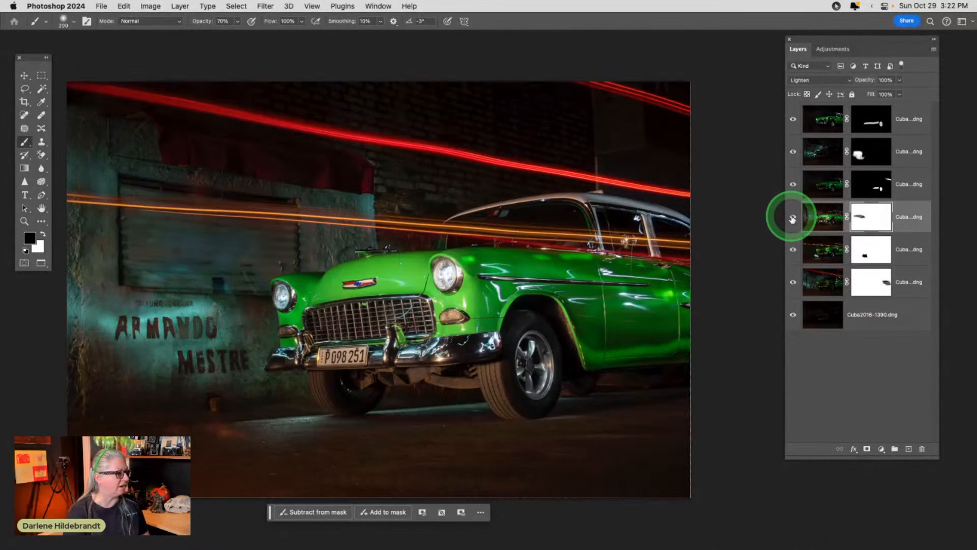
left_click(793, 218)
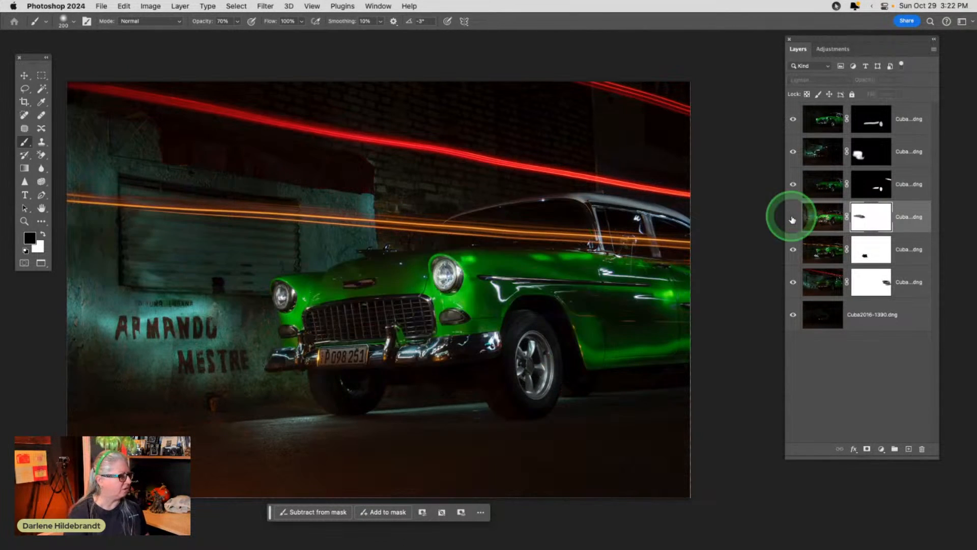
left_click(793, 218)
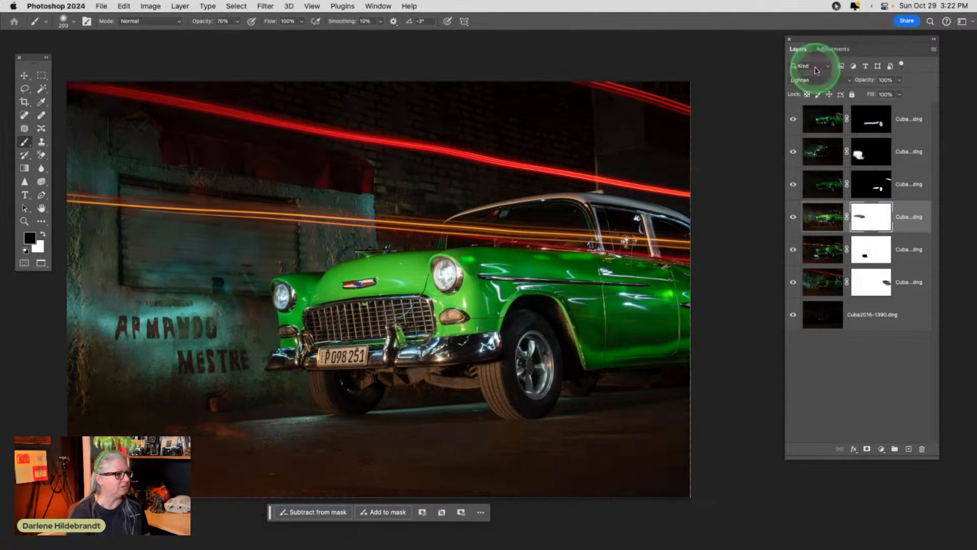
Reduce the Cuba2016-1396.dng layer's opacity to 75% and compare the composite with the layer off and on.
left_click(899, 81)
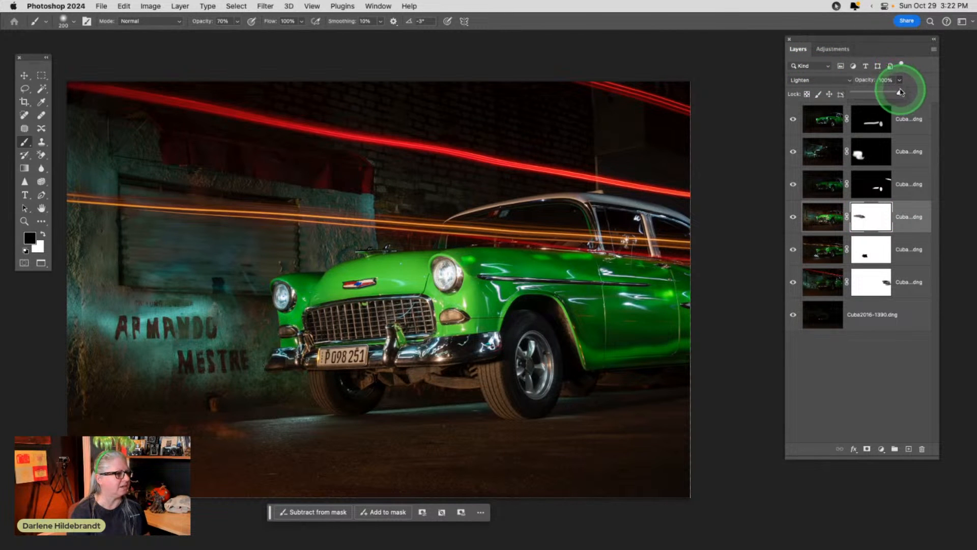
mouse_move(874, 93)
left_mouse_down()
mouse_move(854, 93)
mouse_move(883, 93)
left_mouse_up()
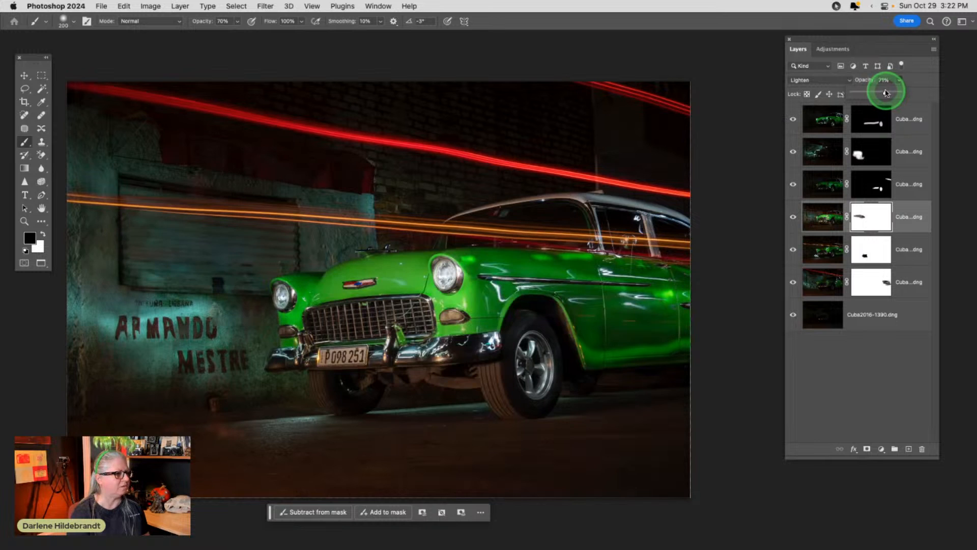
left_click(902, 227)
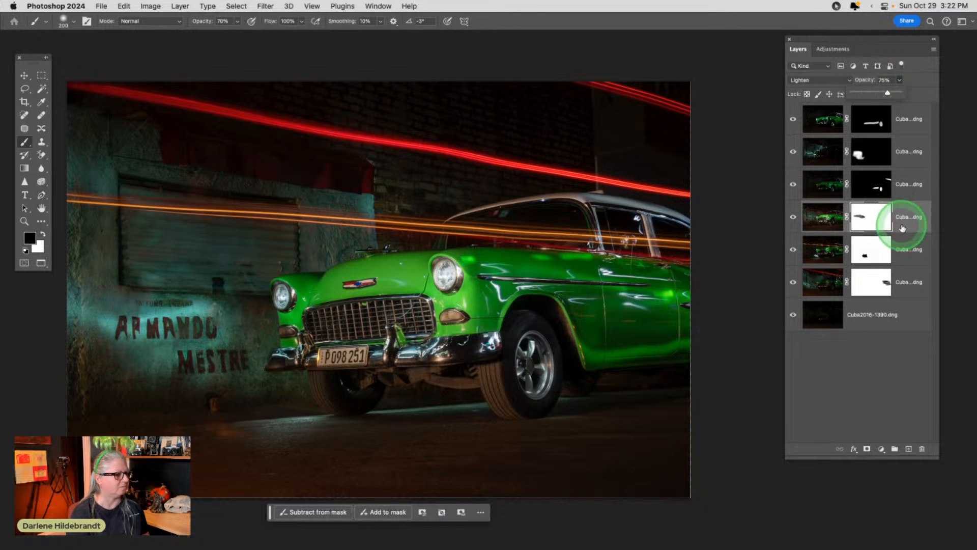
left_click(795, 220)
left_click(792, 220)
left_click(792, 220)
left_click(792, 219)
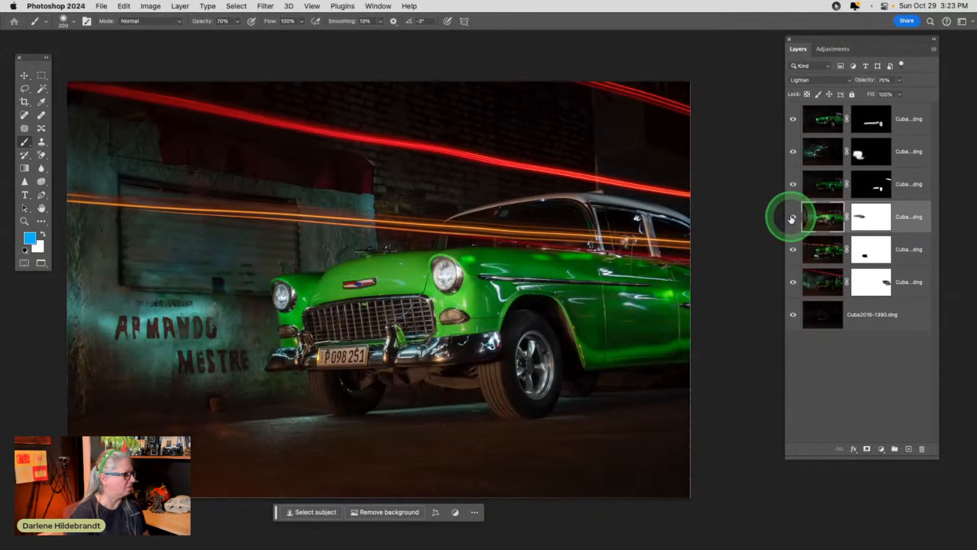
Mask out the red light around the awning and shutter on Cuba2016-1396.dng with a size 400 Brush at 100% opacity.
left_click(878, 217)
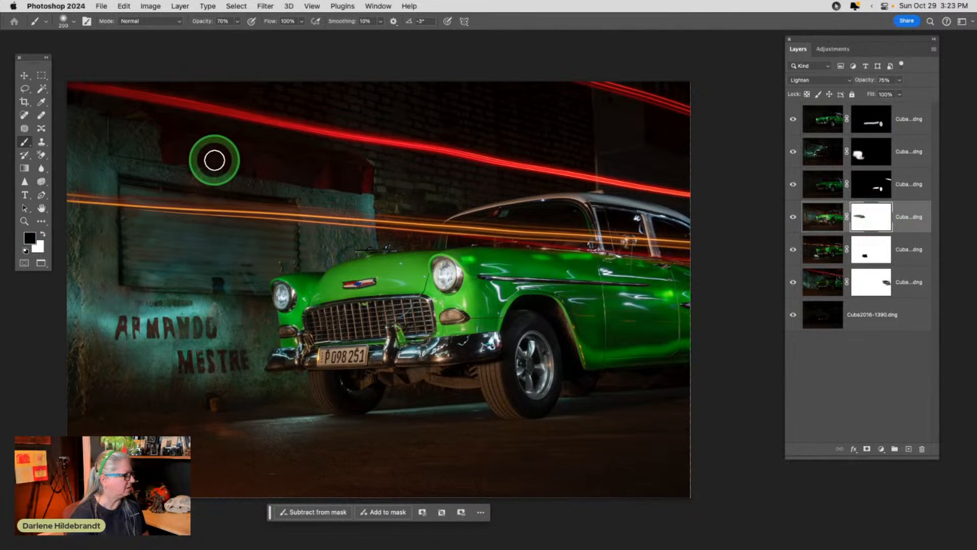
key("bracketright")
key("bracketright")
key("bracketright")
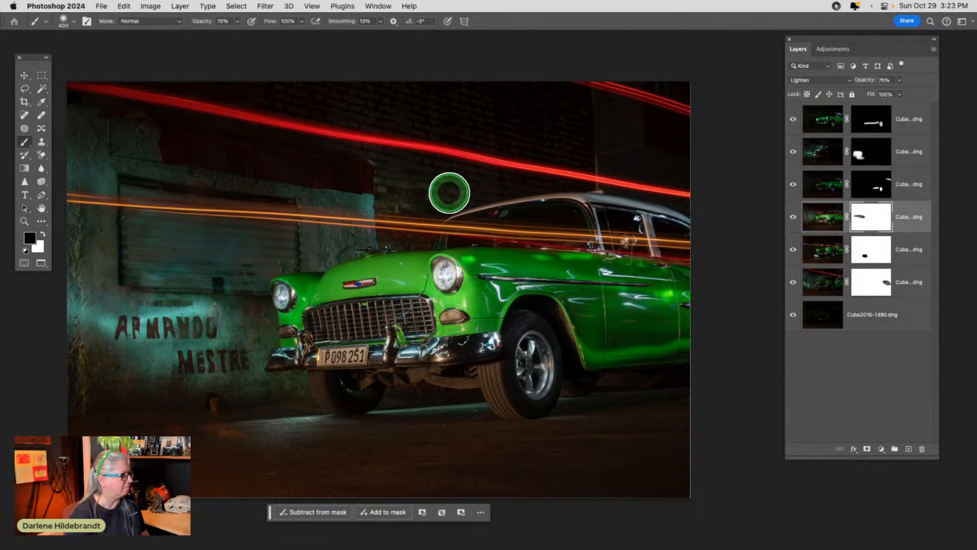
mouse_move(310, 188)
left_mouse_down()
mouse_move(152, 152)
mouse_move(220, 253)
left_mouse_up()
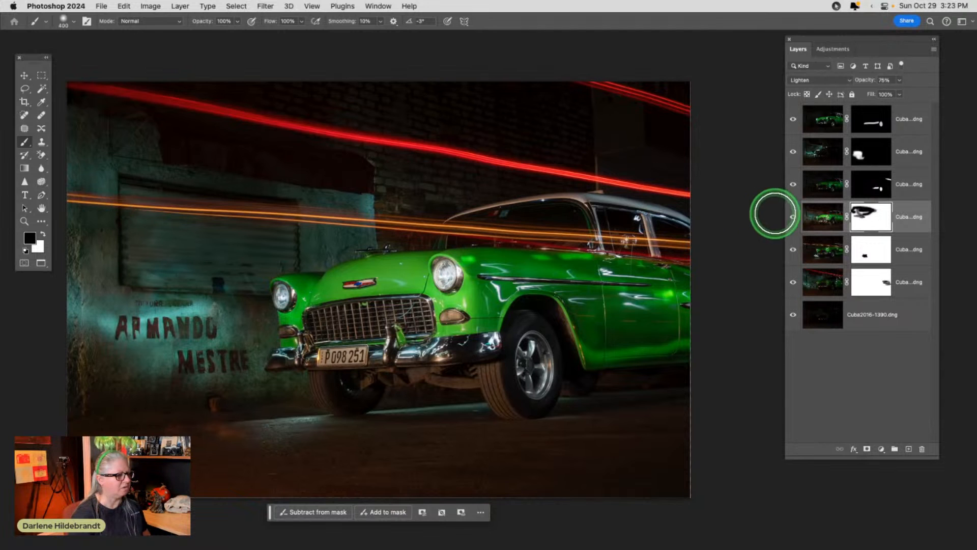
Mask out the street light in the foreground on Cuba2016-1396.dng, comparing the composite with the layer off and on.
left_click(792, 217)
left_click(792, 217)
left_click(792, 216)
left_click(792, 217)
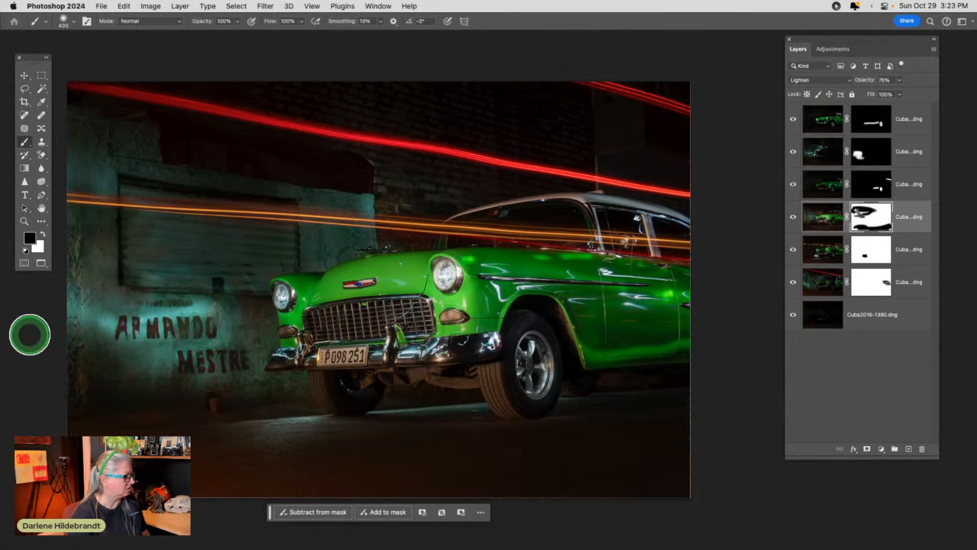
left_click(793, 217)
left_click(793, 216)
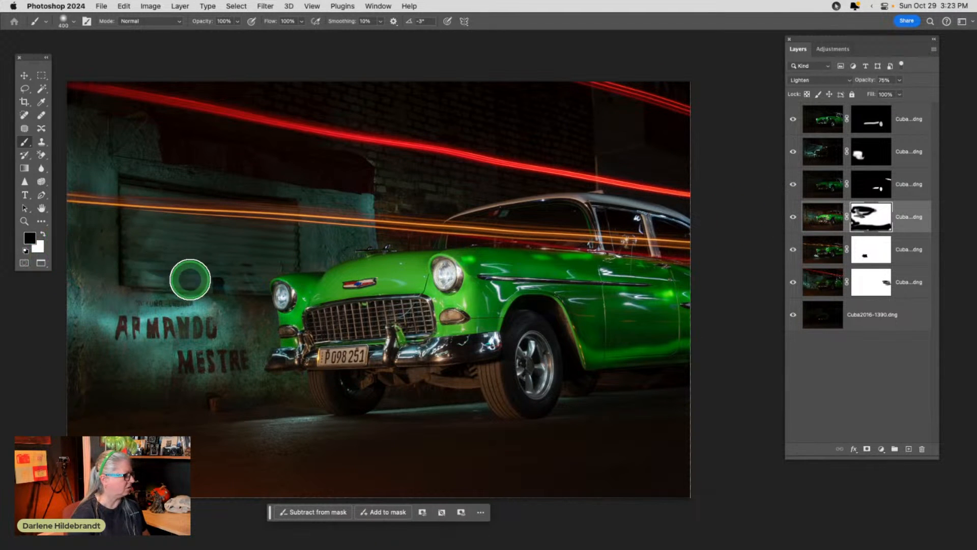
Mask out the remaining Cuba2016-1396.dng light on the wall beside the shutter, and check the layer off and on.
left_click(98, 246)
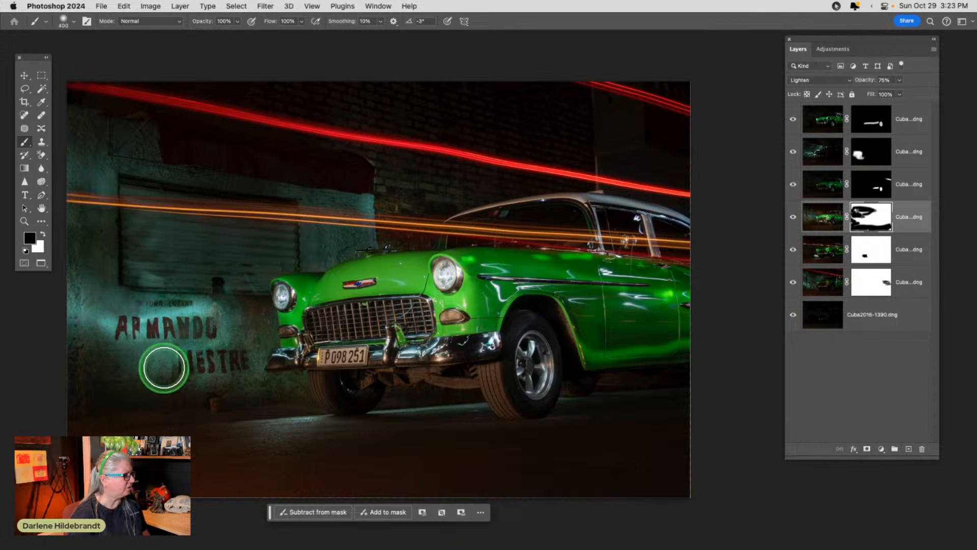
left_click(795, 220)
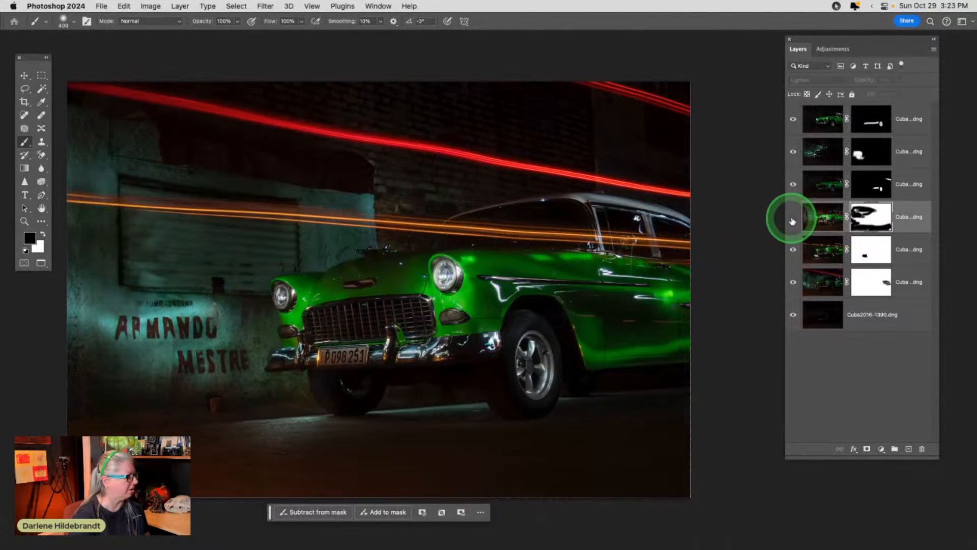
left_click(791, 218)
left_click(792, 219)
left_click(792, 220)
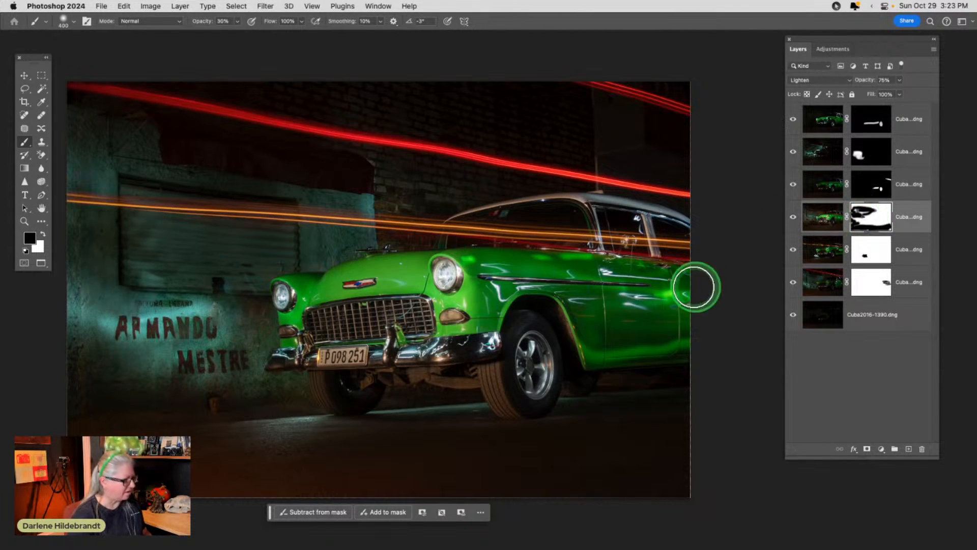
Soften the street light below the front wheel on the same mask with the Brush at 30% opacity, and save the composite.
key("3")
left_click(530, 408)
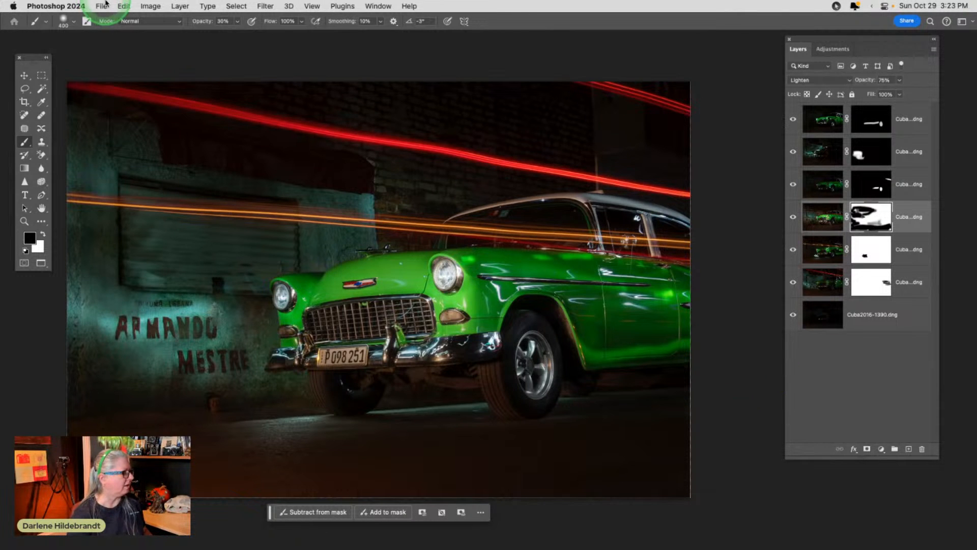
left_click(102, 5)
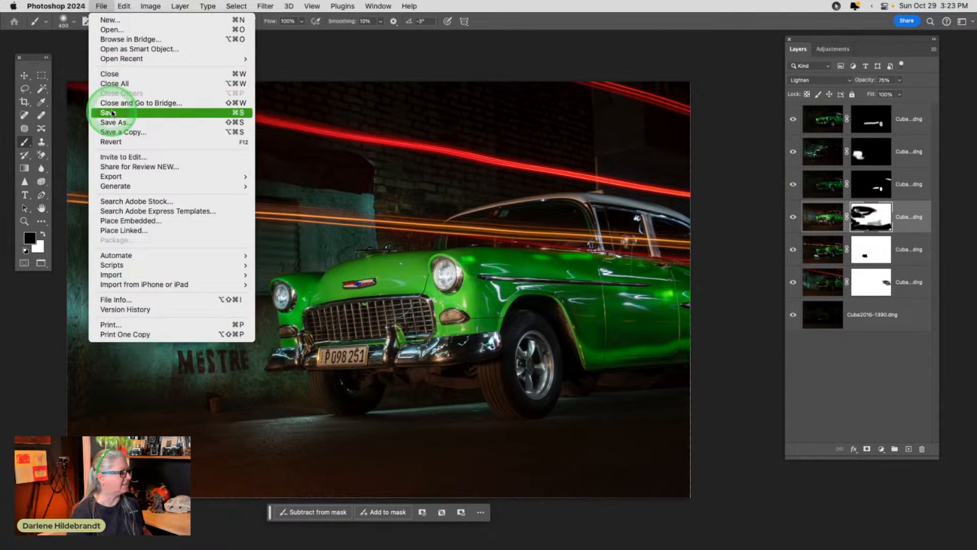
left_click(111, 112)
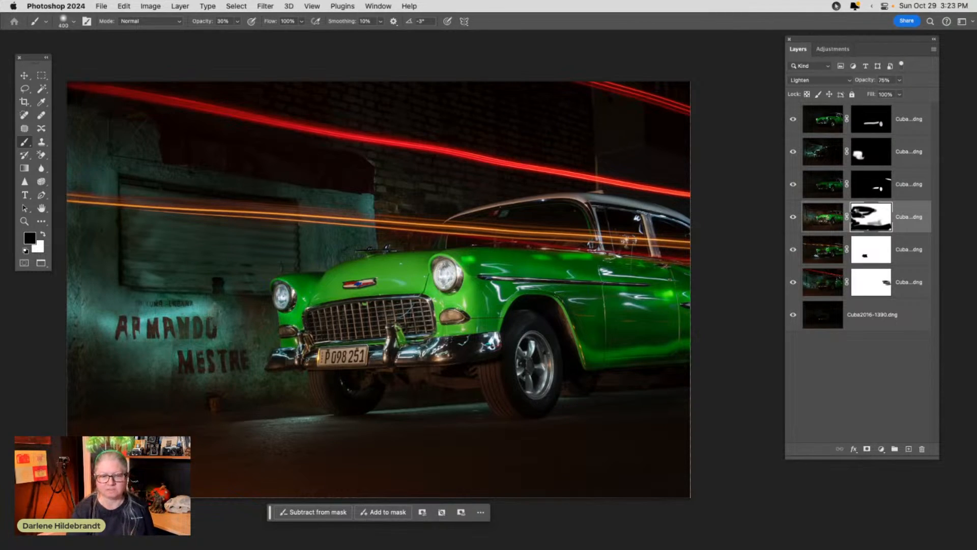
View the composite with the panels hidden, bring the panels back, and switch to Lightroom Classic.
key("Tab")
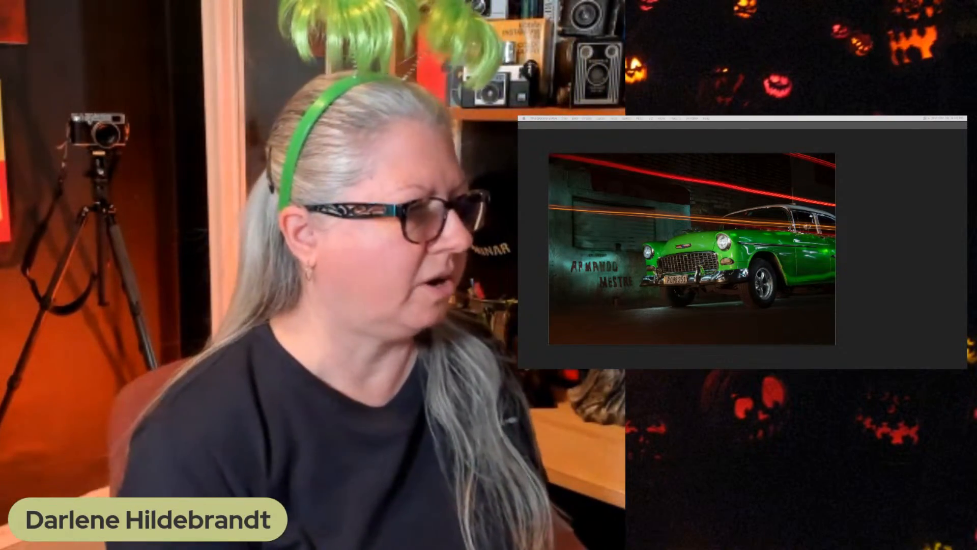
key("Tab")
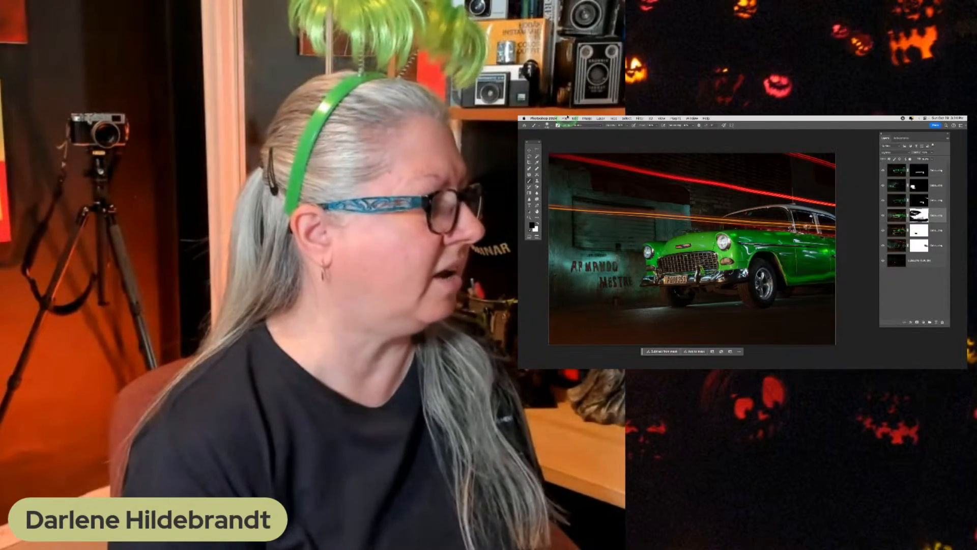
left_click(565, 118)
key("Escape")
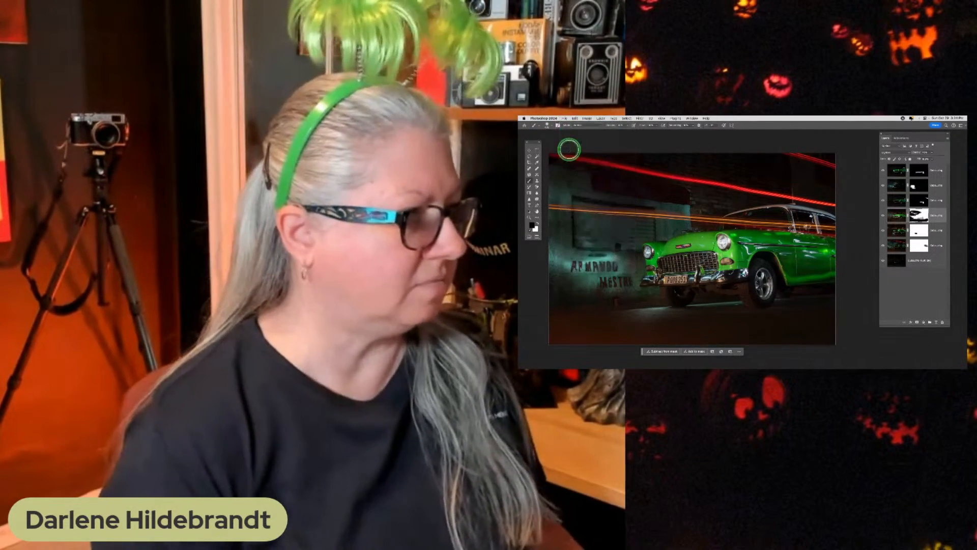
key("super+Tab")
key("super+Tab")
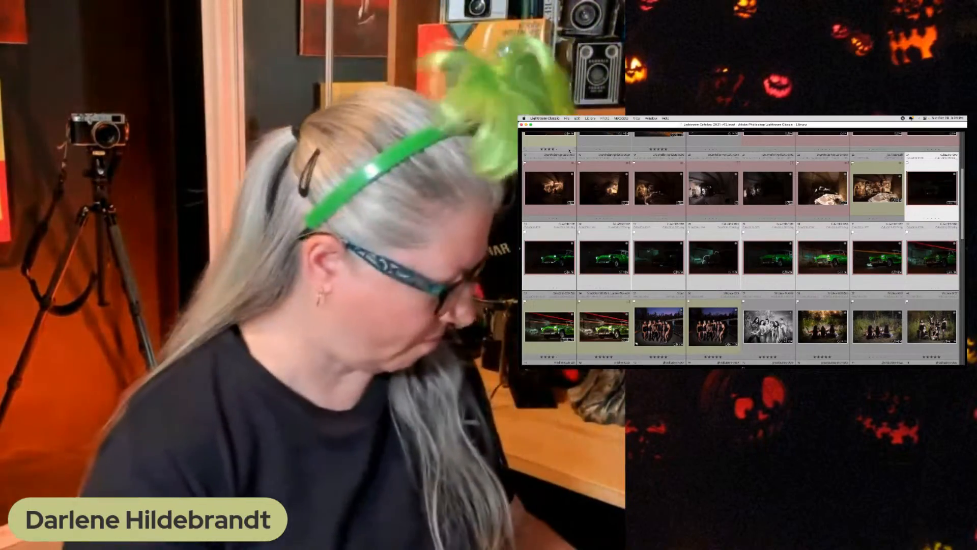
Show the side panels and move the new Cuba2016-1390-Edit composite beside Cuba2016-1389-Edit in the Spooky collection.
key("shift+Tab")
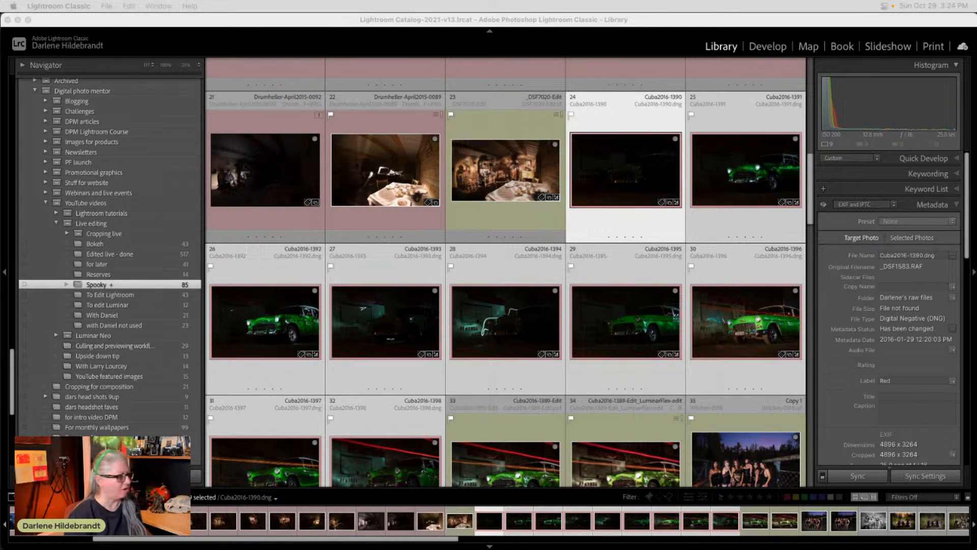
scroll(716, 349, "down", 3)
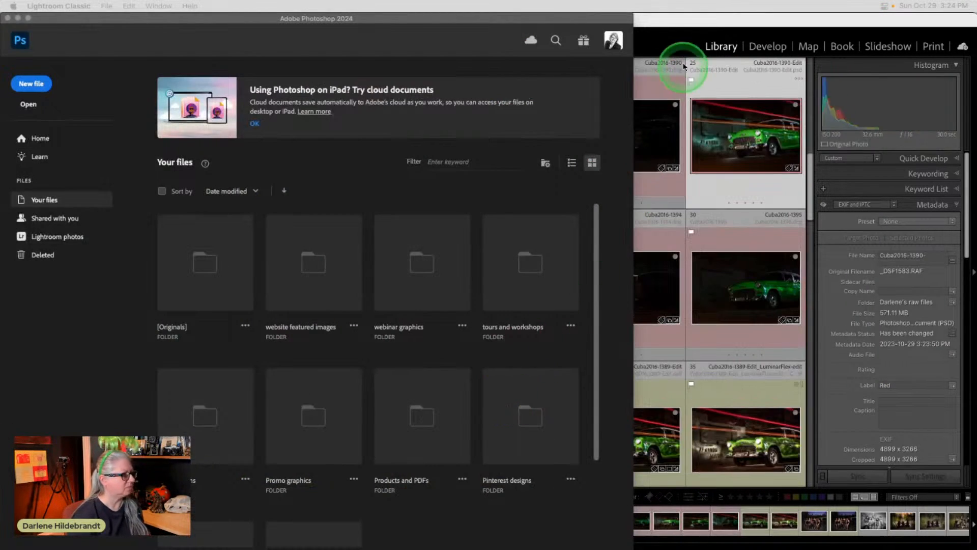
left_click(675, 21)
scroll(656, 326, "down", 5)
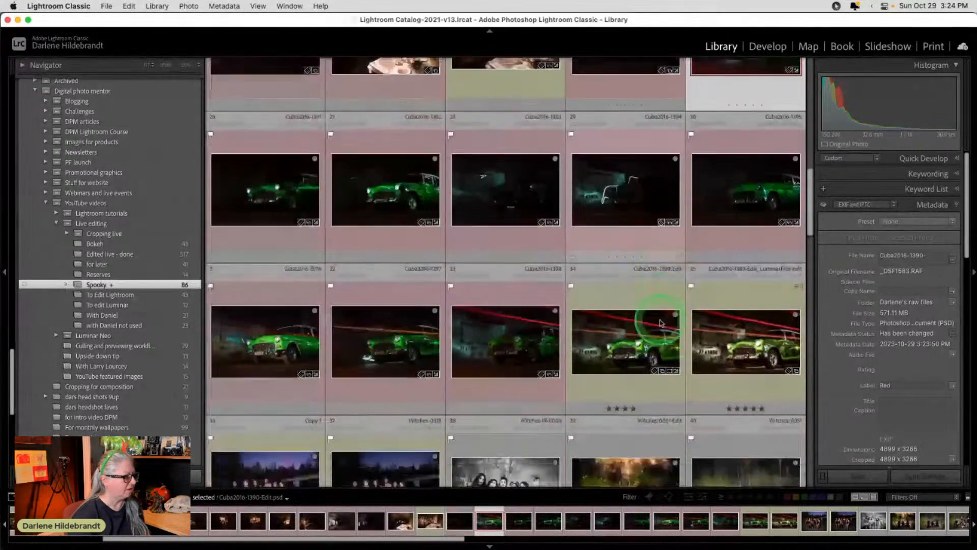
left_click(677, 321)
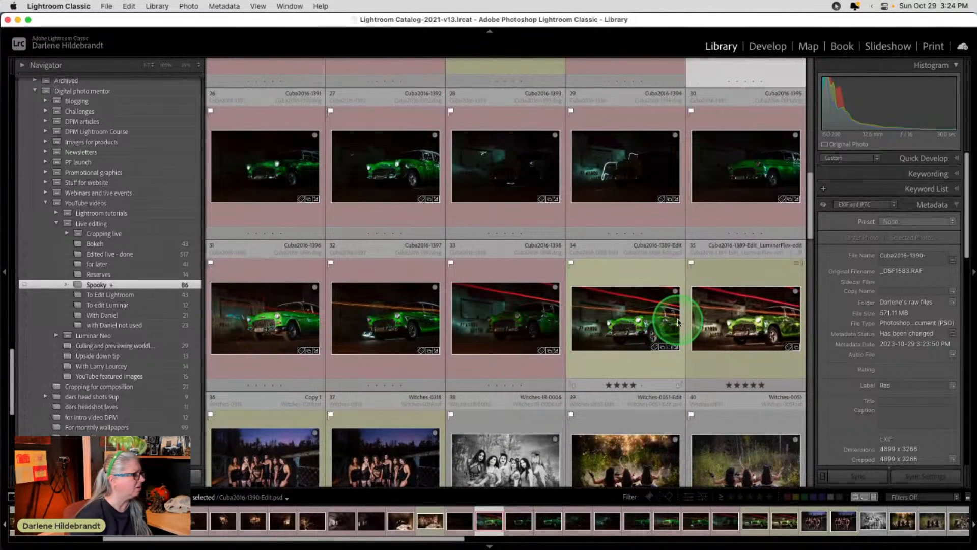
scroll(677, 322, "up", 3)
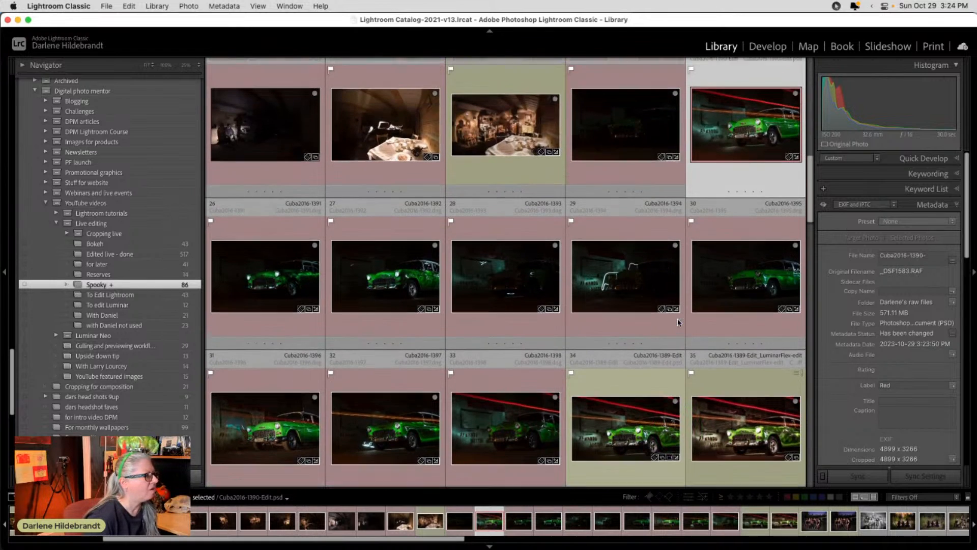
left_click(718, 137)
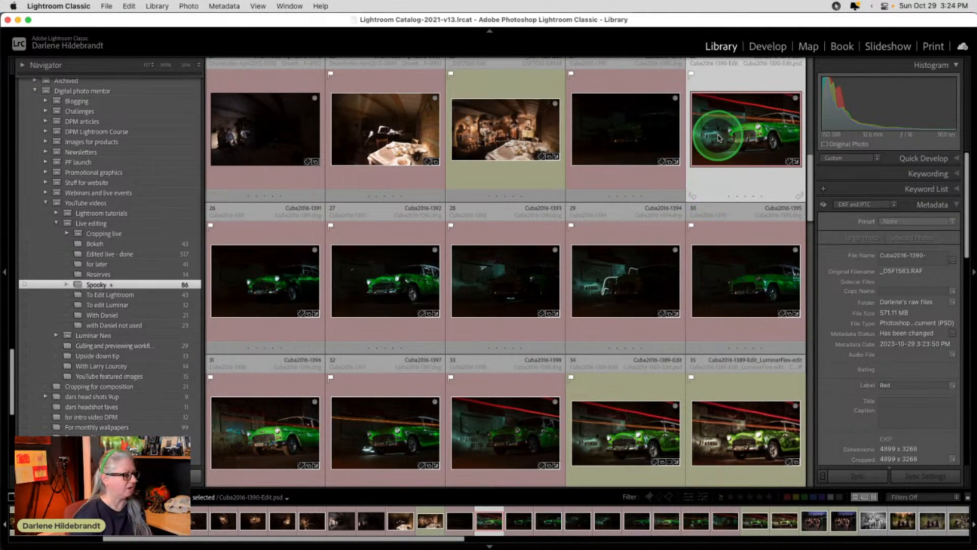
left_click(579, 376)
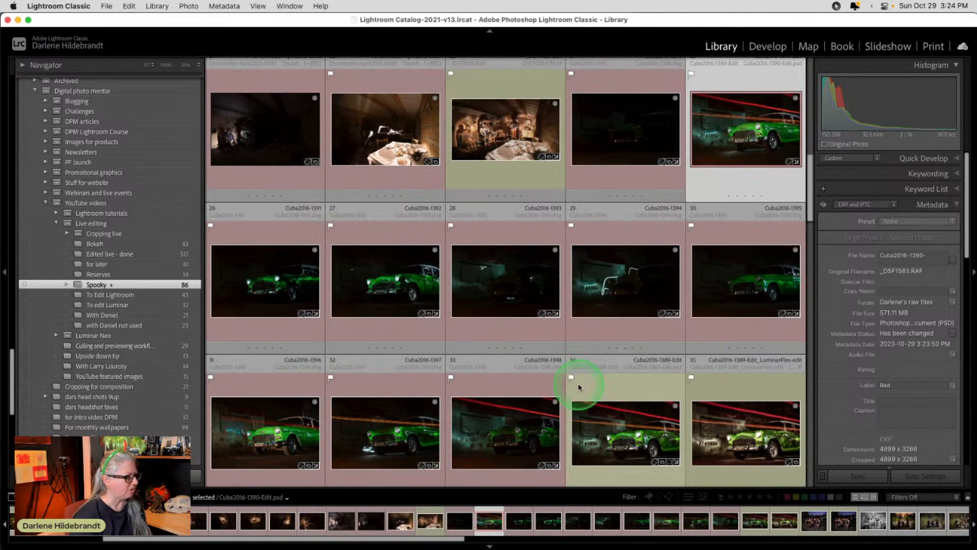
View the new composite enlarged and compare it with the older Cuba2016-1389-Edit and its LuminarFlex version.
key("e")
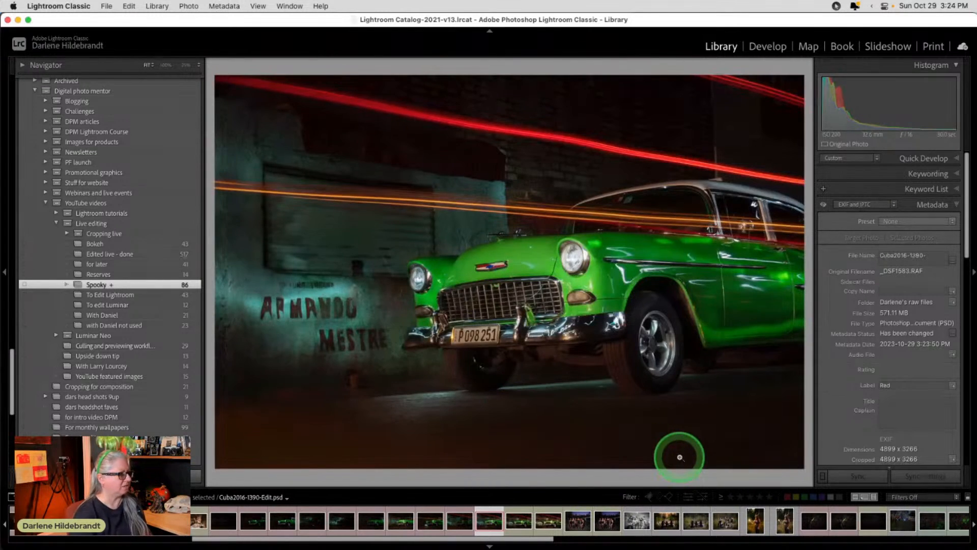
key("Left")
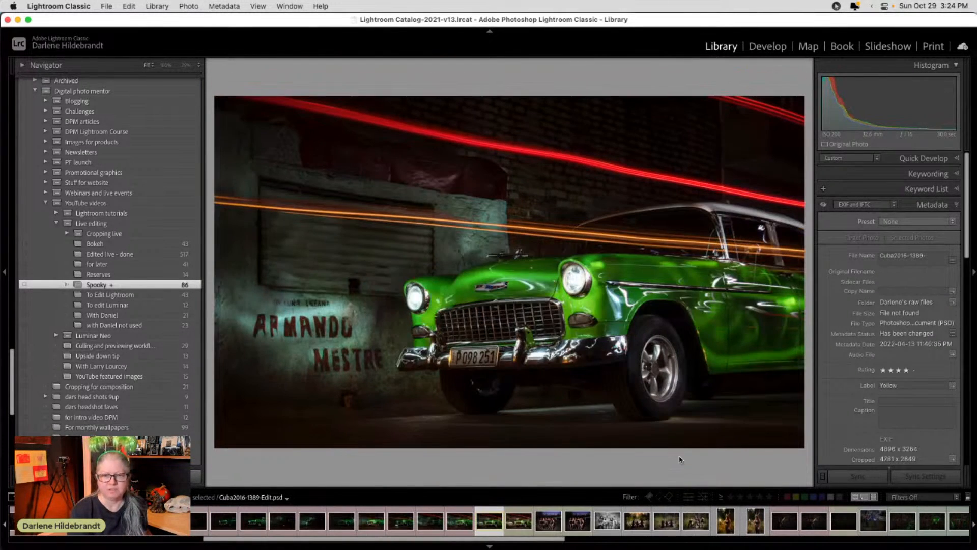
key("Right")
key("Right")
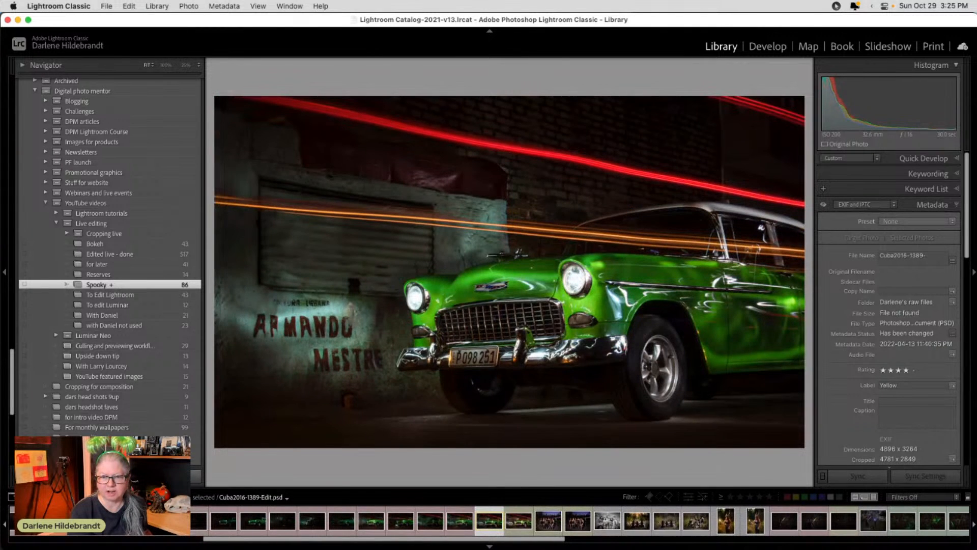
key("Right")
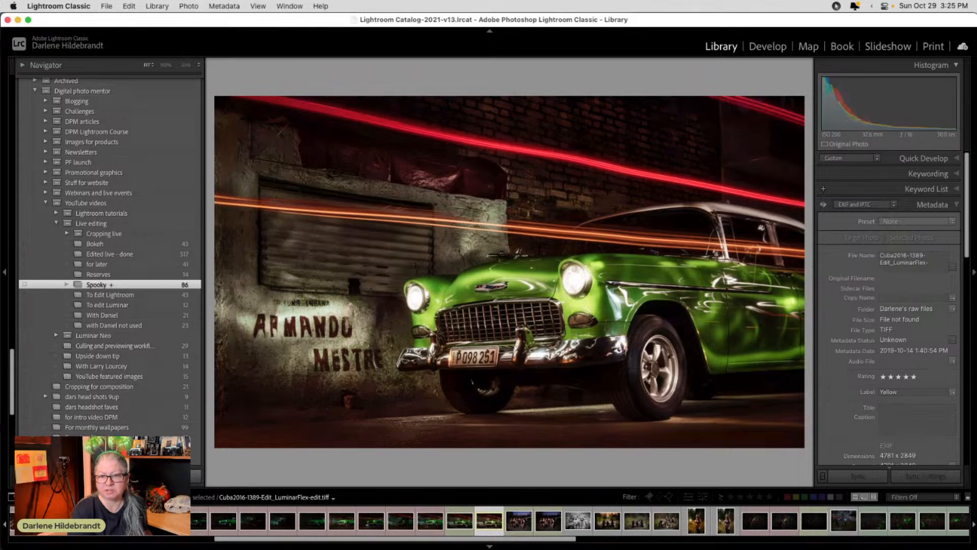
key("Right")
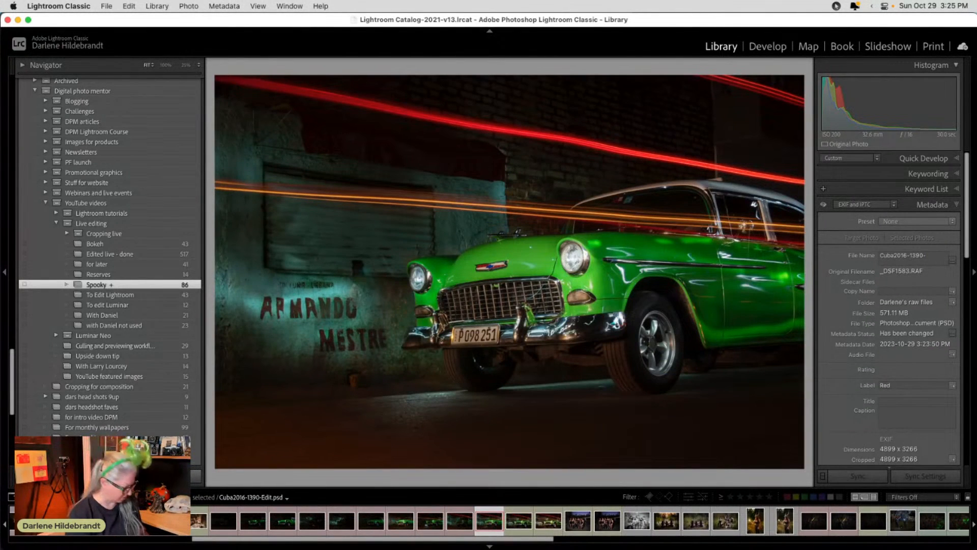
Crop dark foreground off the bottom of Cuba2016-1390-Edit.psd in Develop, to about 4899 x 2939 pixels.
key("d")
left_click(392, 351)
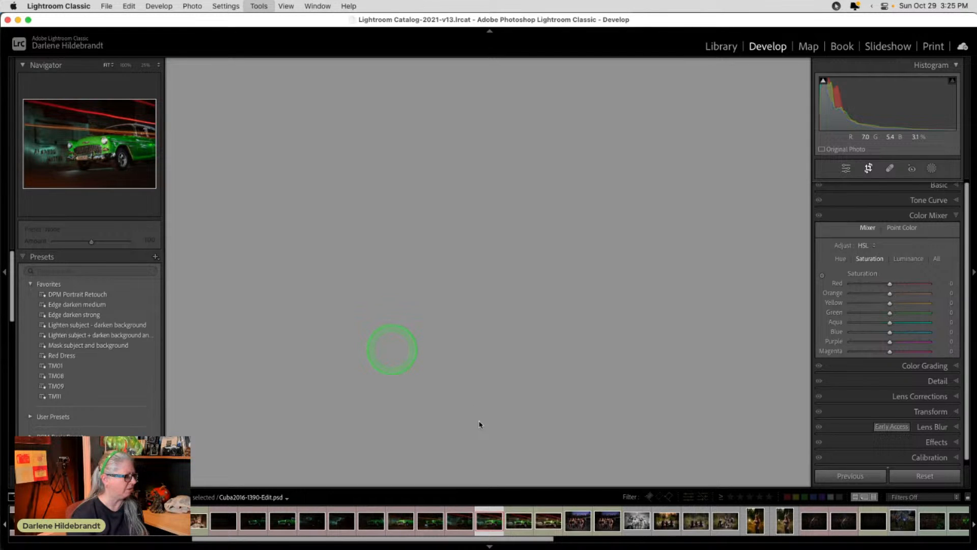
key("r")
left_click_drag(578, 353, 537, 456)
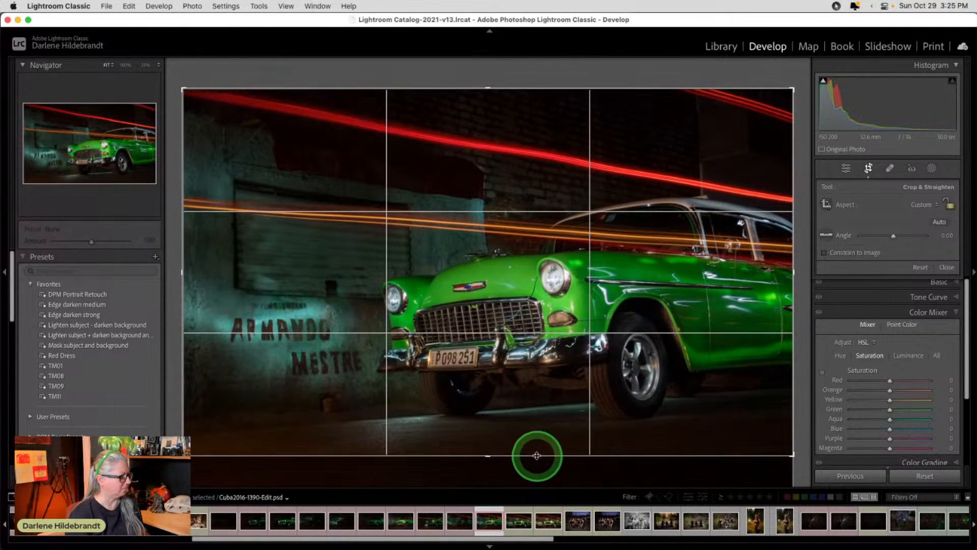
key("r")
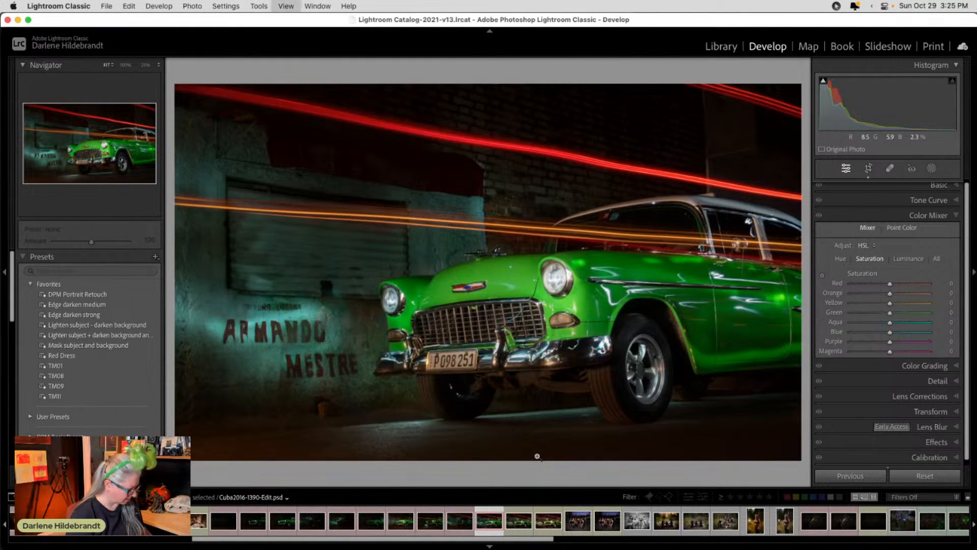
Compare Cuba2016-1390-Edit, Cuba2016-1389-Edit and the LuminarFlex edit together in Survey view with the side panels hidden.
key("g")
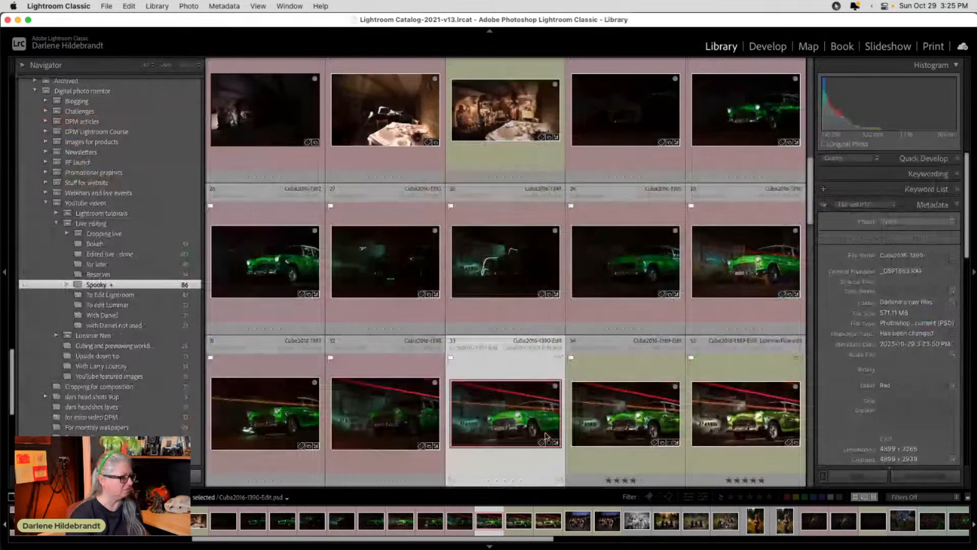
left_click(545, 437)
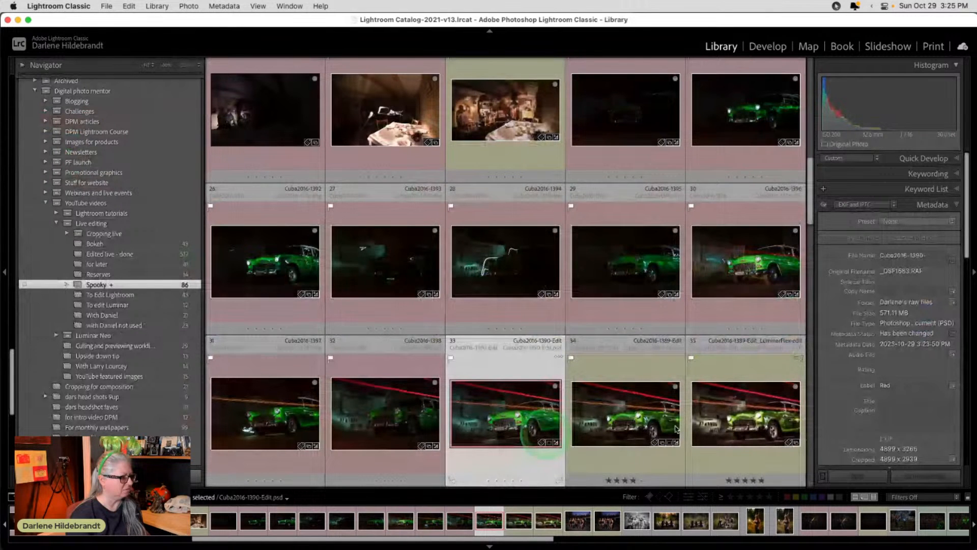
left_click(728, 411, "shift")
key("n")
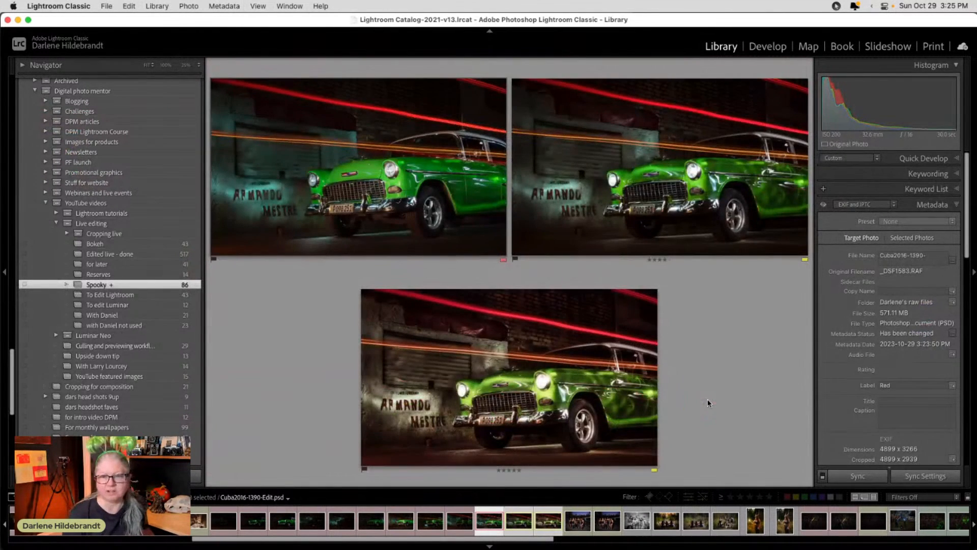
key("shift+Tab")
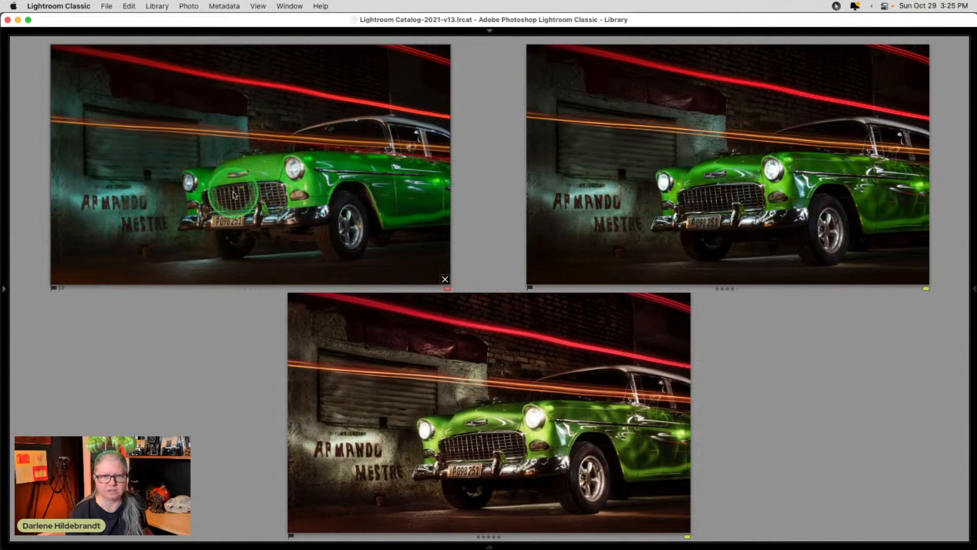
left_click(574, 201)
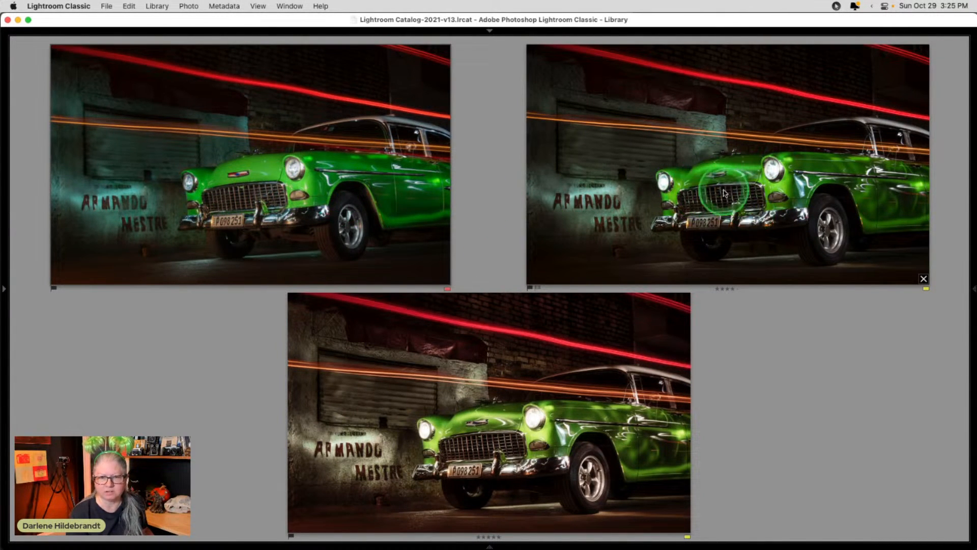
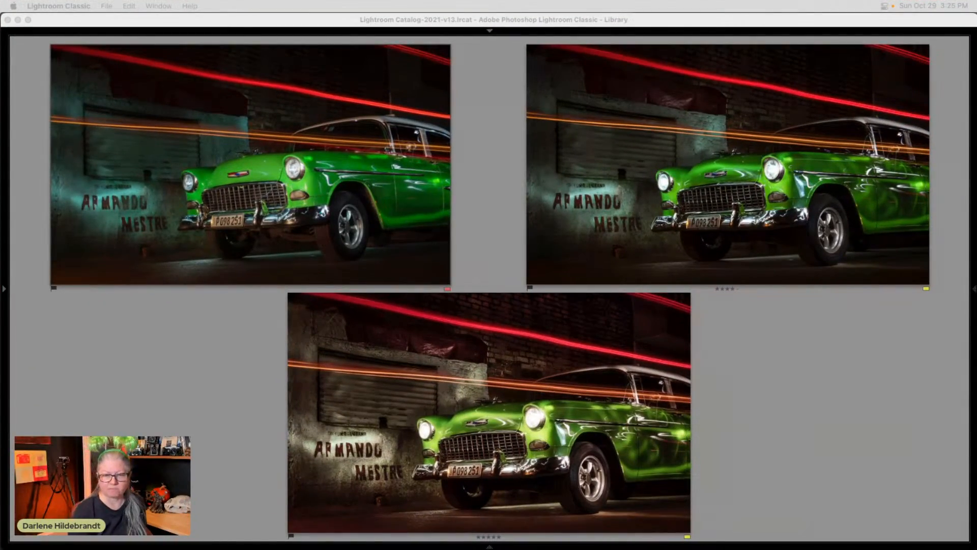
Return to the thumbnail grid to review the Cuba2016 source exposures, and switch to Luminar Neo.
left_click(824, 367)
key("g")
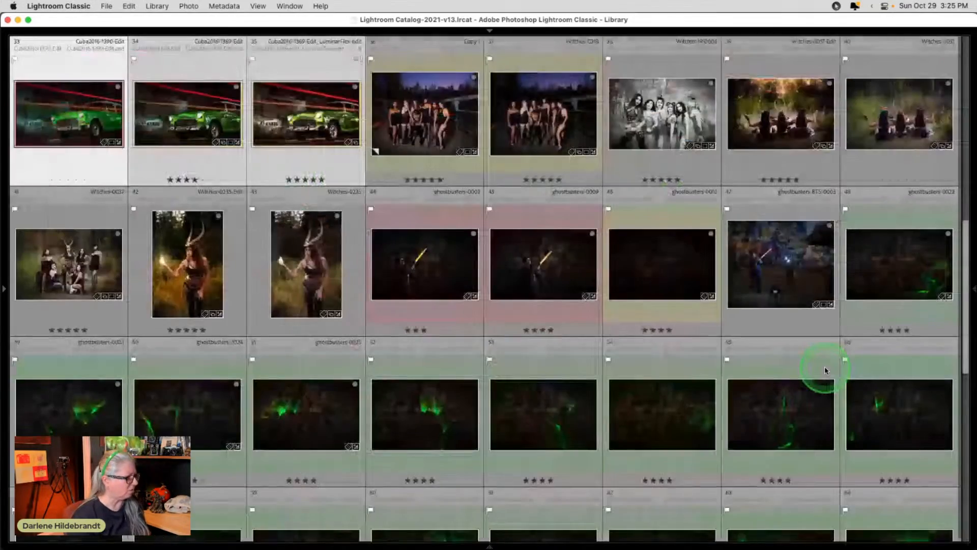
scroll(824, 368, "down", 2)
scroll(825, 370, "up", 5)
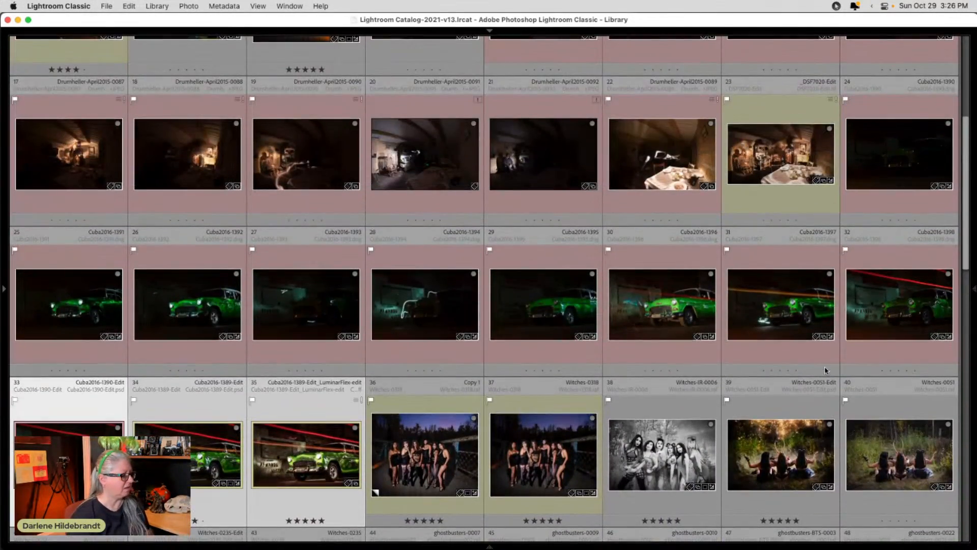
left_click(672, 353)
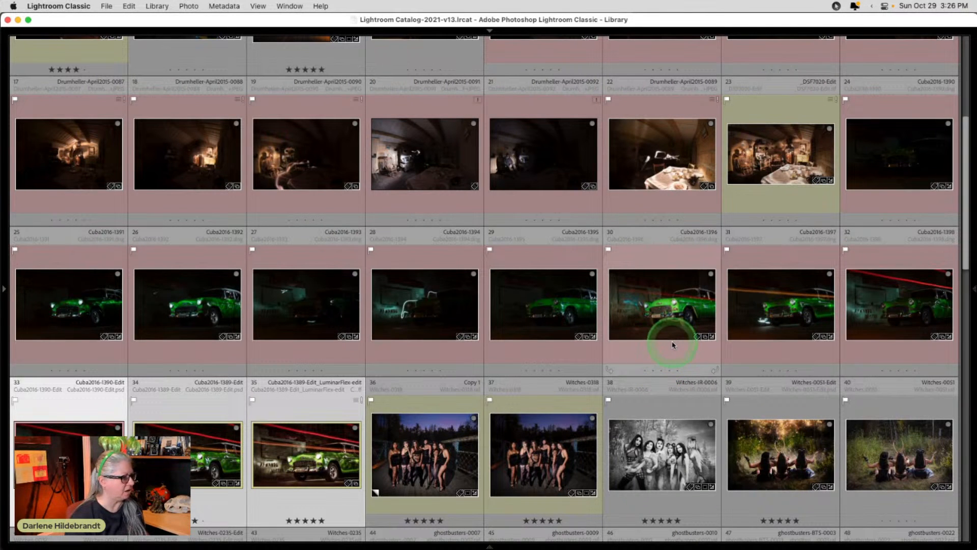
key("super+Tab")
key("super+Tab")
key("super+Tab")
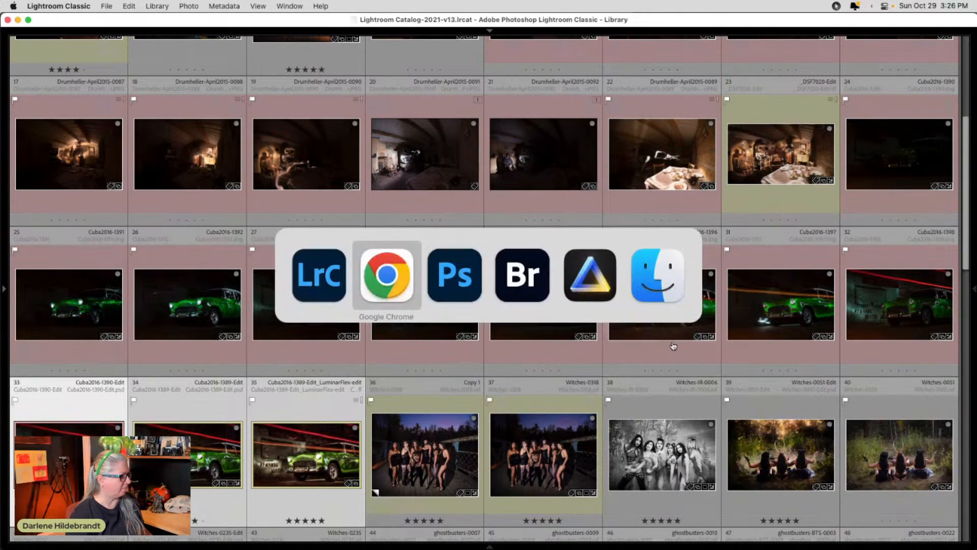
left_click(673, 346)
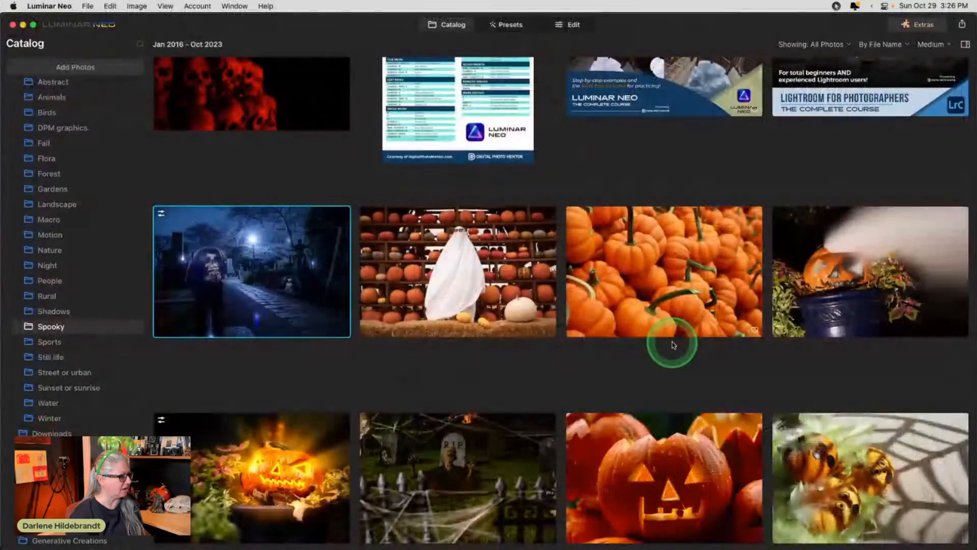
Find the darkest car exposure, Cuba2016-1390-fullsize.jpg, in the Spooky folder and open it for editing.
scroll(673, 345, "up", 15)
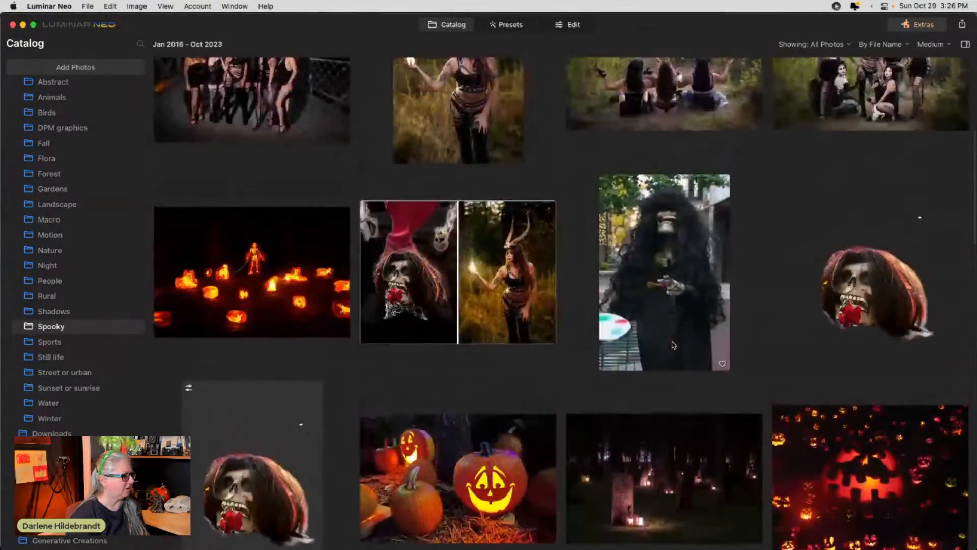
scroll(673, 345, "down", 15)
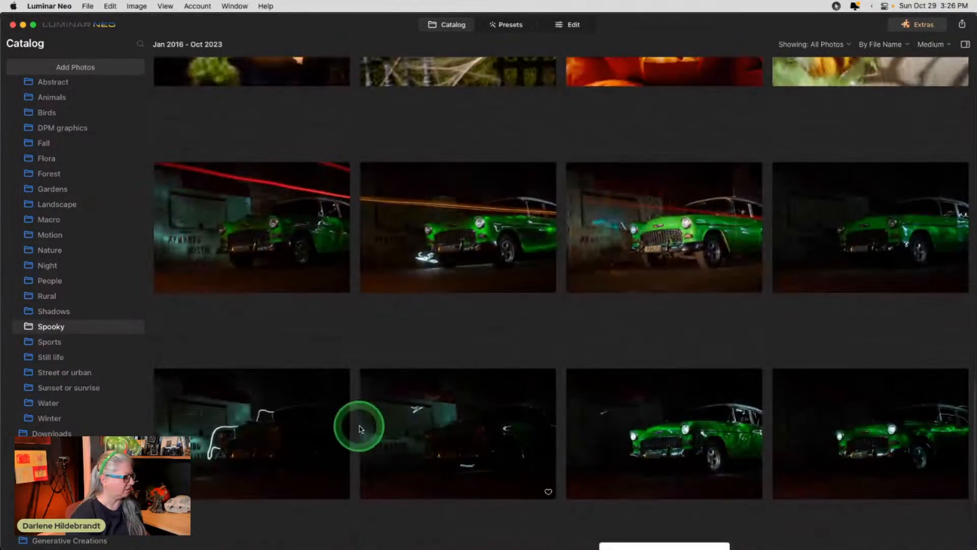
scroll(614, 329, "down", 2)
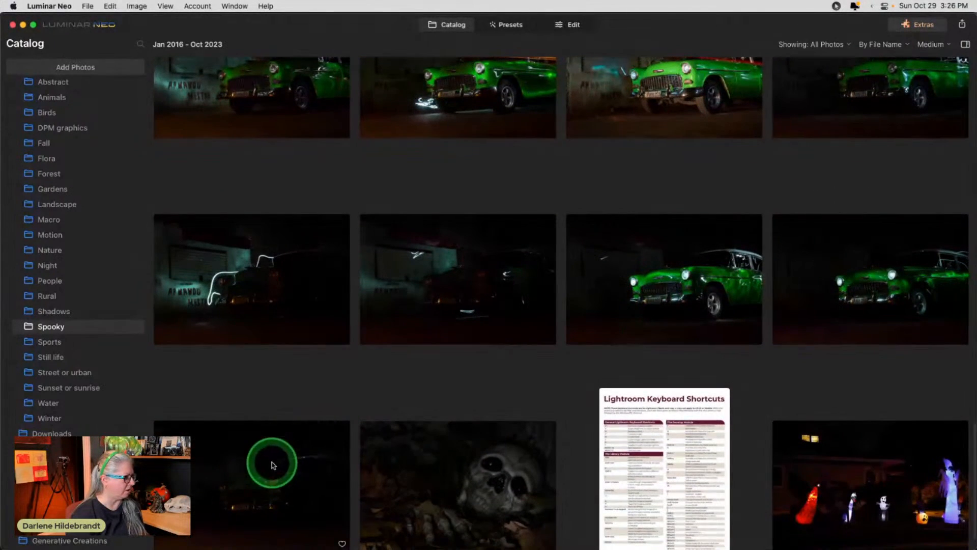
left_click(270, 462)
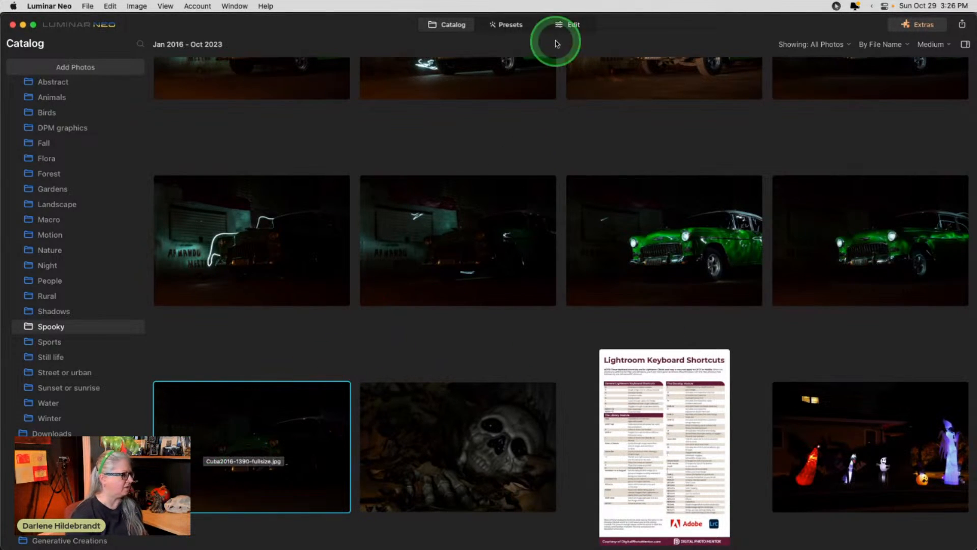
left_click(570, 26)
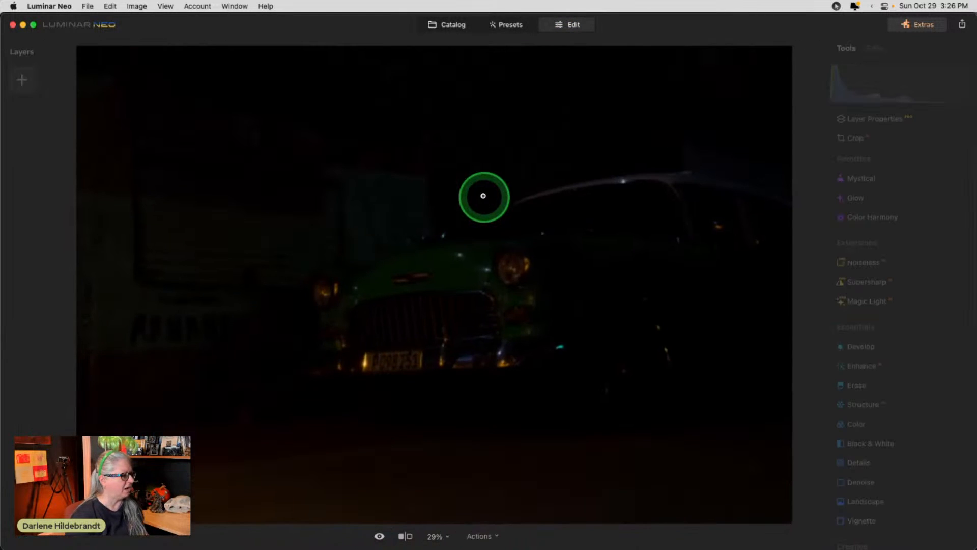
Load Cuba2016-1392-fullsize.jpg from the Spooky folder into the layer images.
left_click(22, 80)
left_click(43, 65)
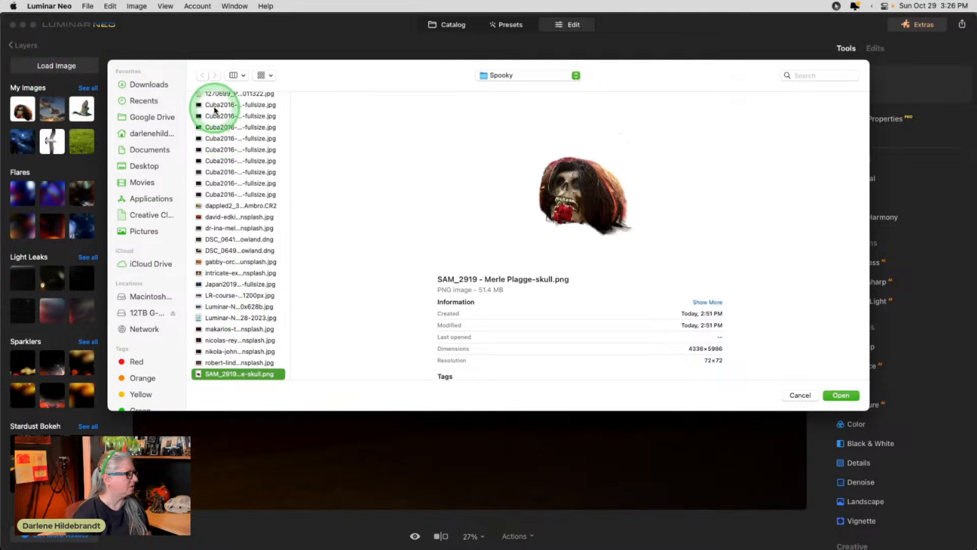
left_click(217, 108)
key("Down")
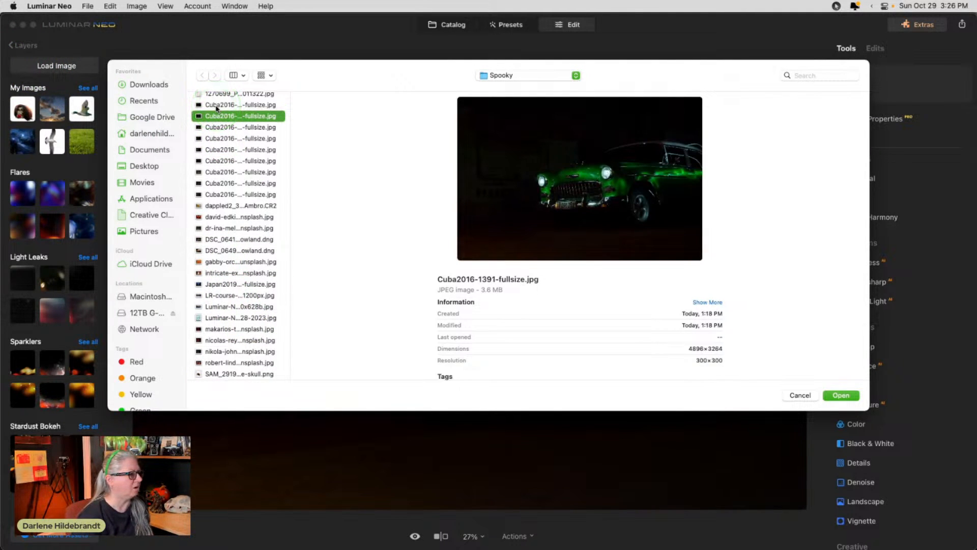
key("Down")
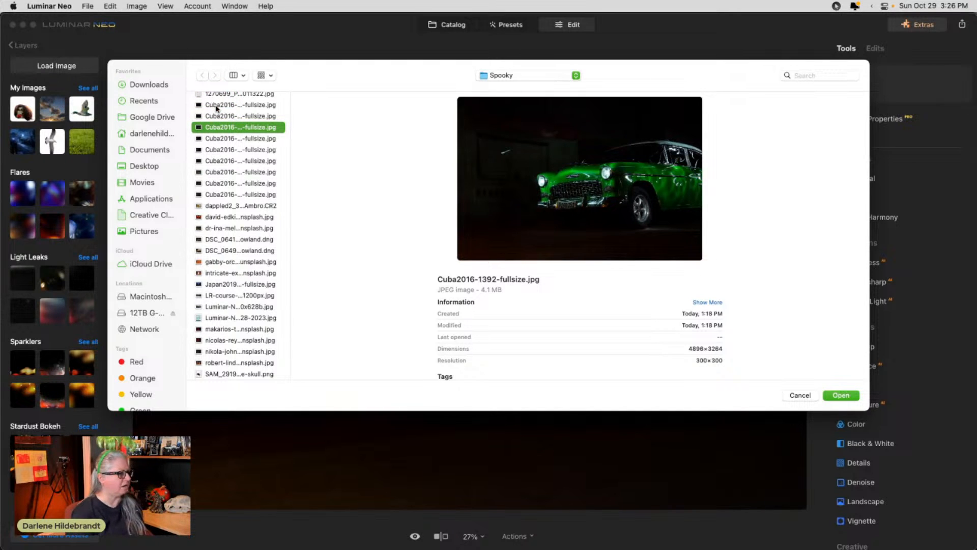
left_click(841, 396)
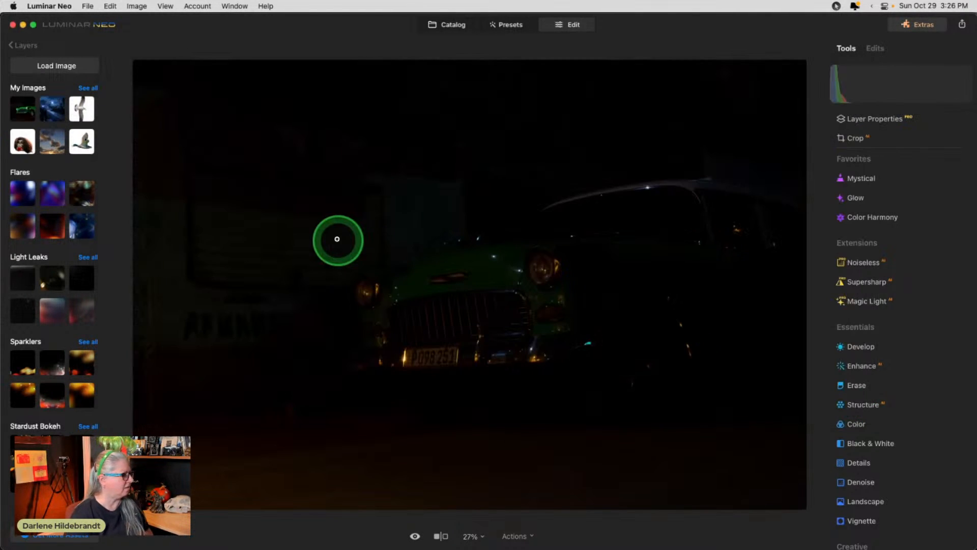
Load Cuba2016-1398-fullsize.jpg, the exposure with the lit wall and red light trail, from the Spooky folder into the layer images.
left_click(47, 67)
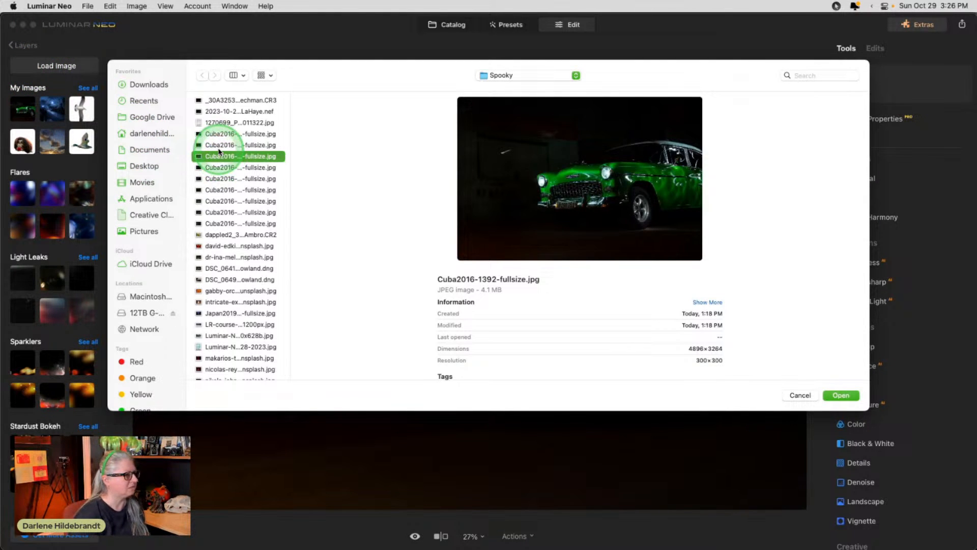
key("Down")
key("Down")
key("Down")
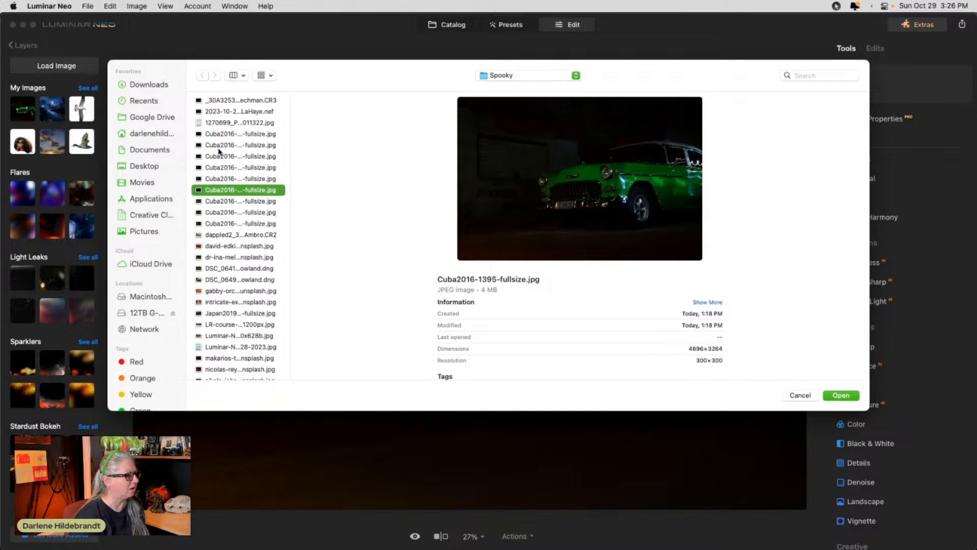
key("Down")
key("Down")
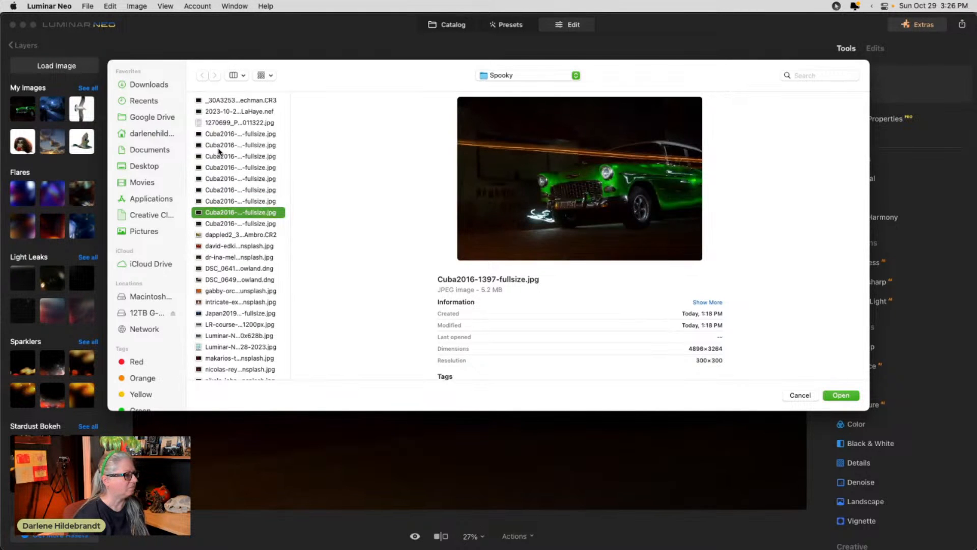
key("Down")
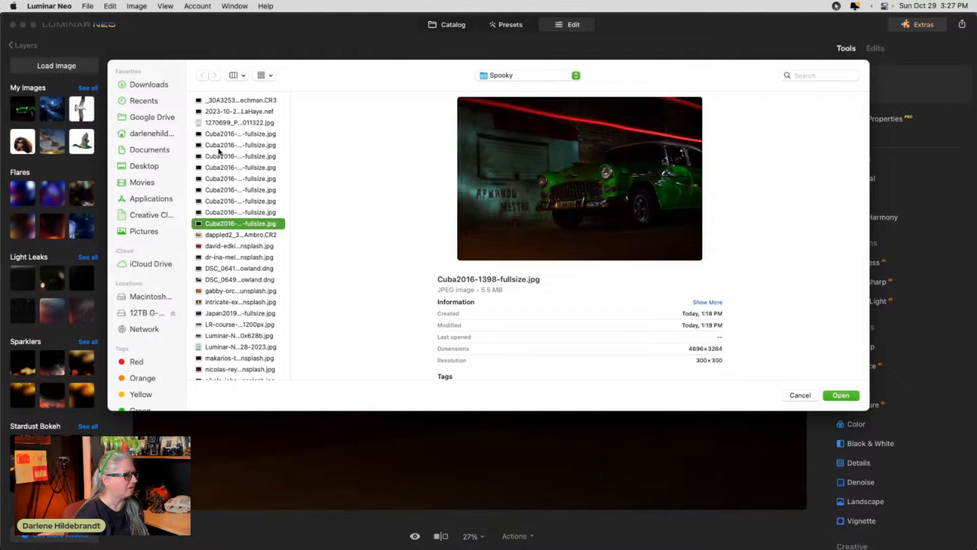
key("Return")
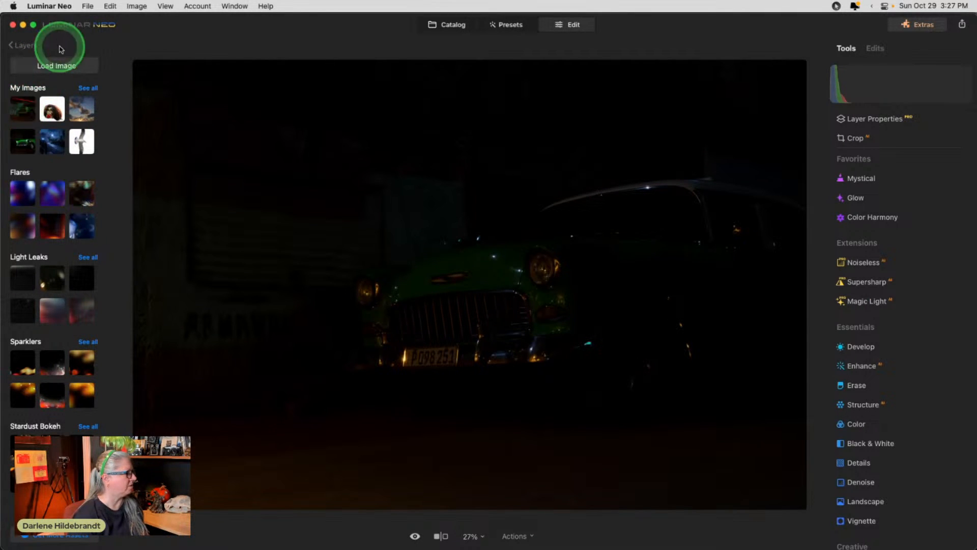
Browse the Cuba2016 exposures in the Spooky folder and load Cuba2016-1397-fullsize.jpg into the layer images.
left_click(56, 64)
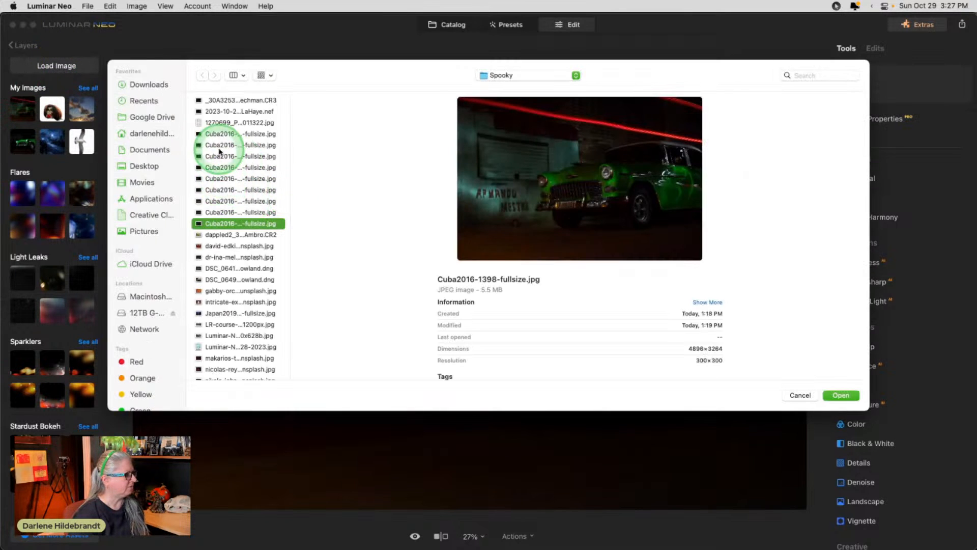
left_click(221, 133)
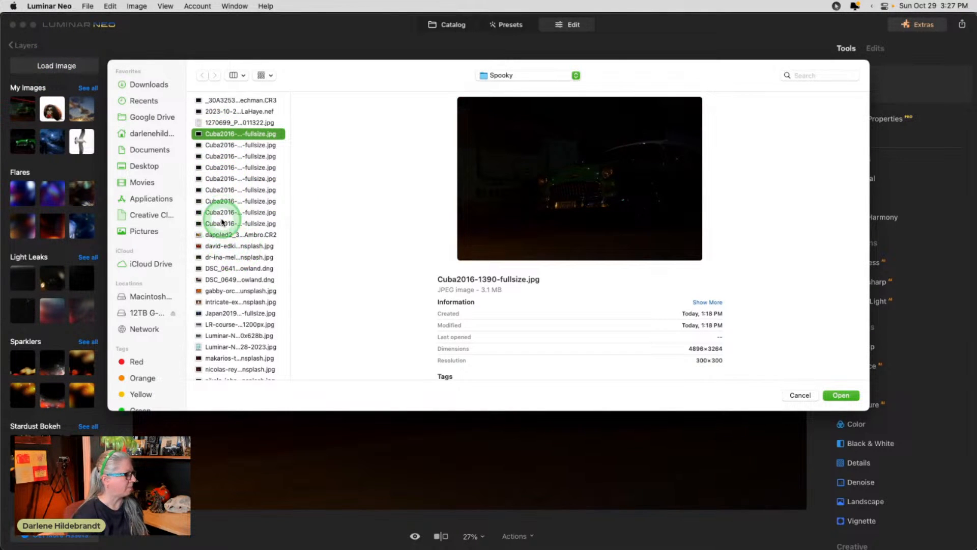
key("Down")
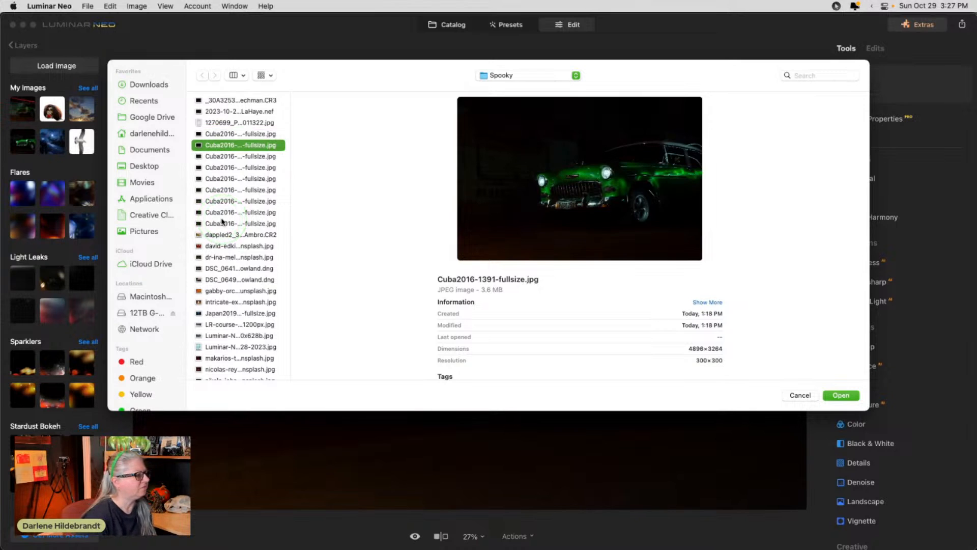
key("Down")
key("Down")
key("Down")
key("Down")
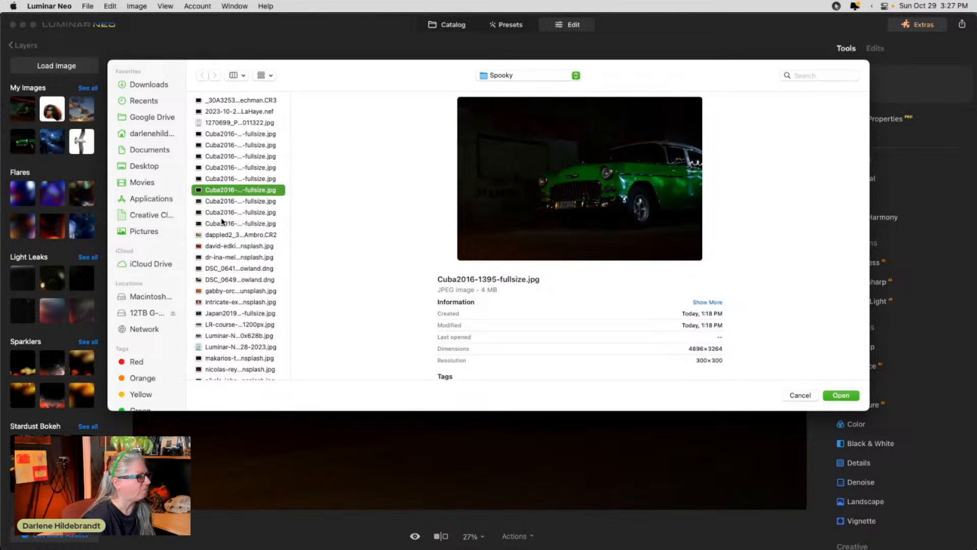
key("Down")
key("Down")
key("Down")
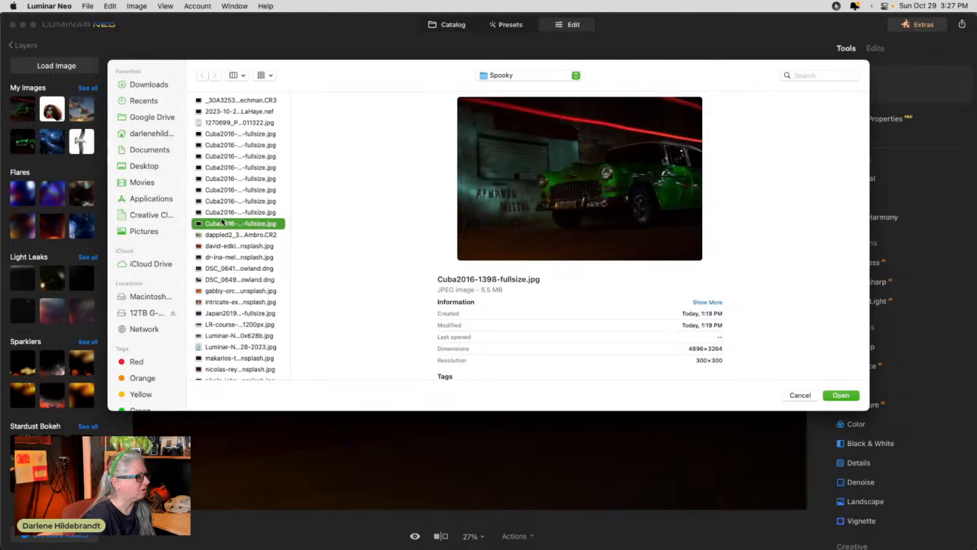
key("Down")
key("Up")
key("Up")
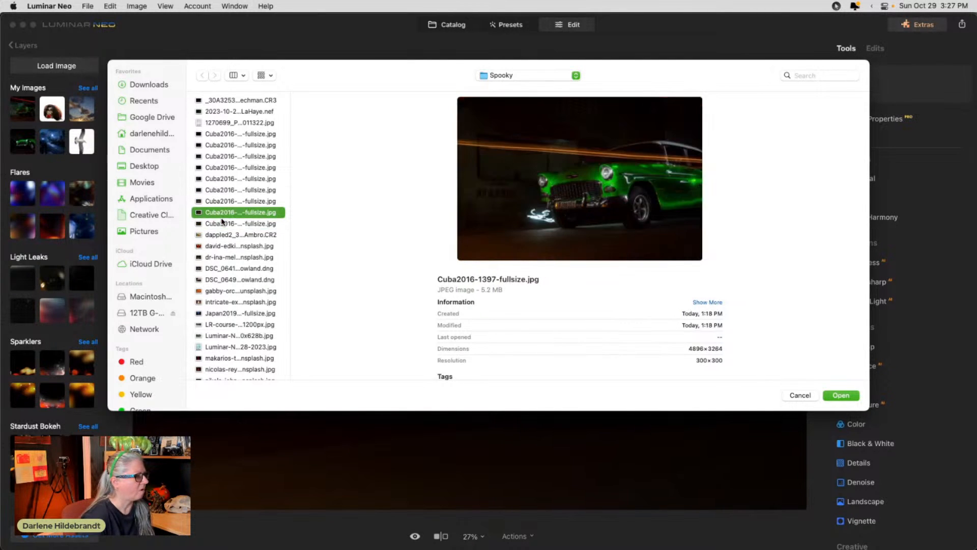
key("Up")
key("Down")
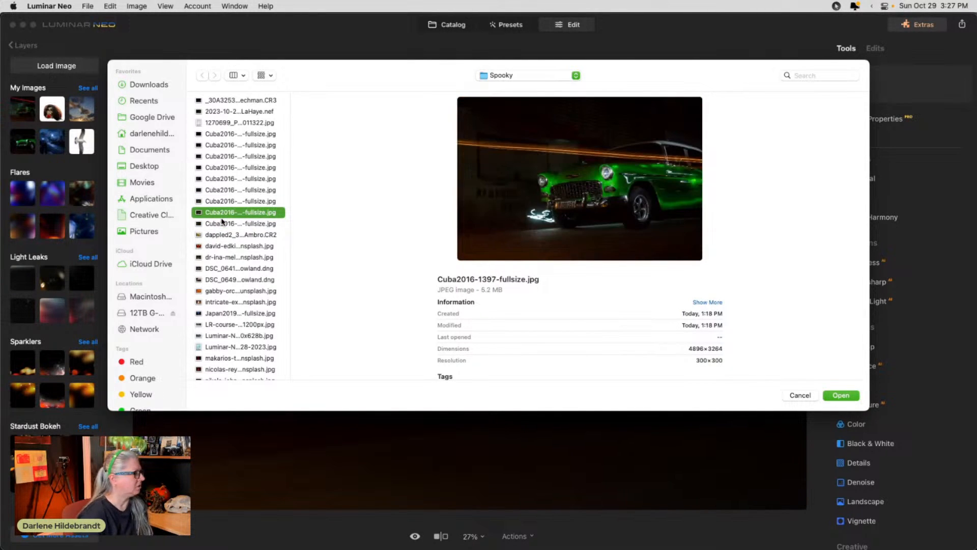
key("Return")
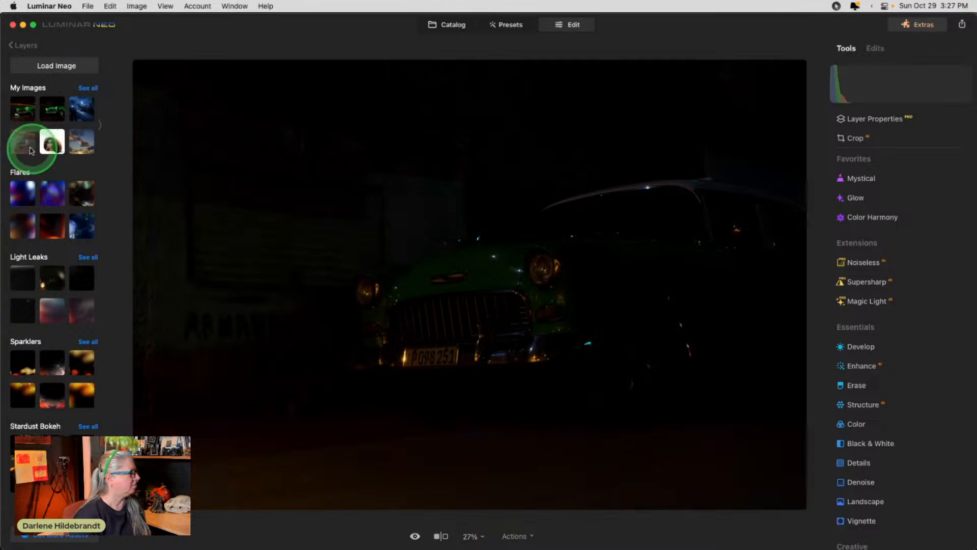
Add the exposure with the lit wall and red light trail as a layer at 100 opacity in Lighten blend mode.
left_click(53, 152)
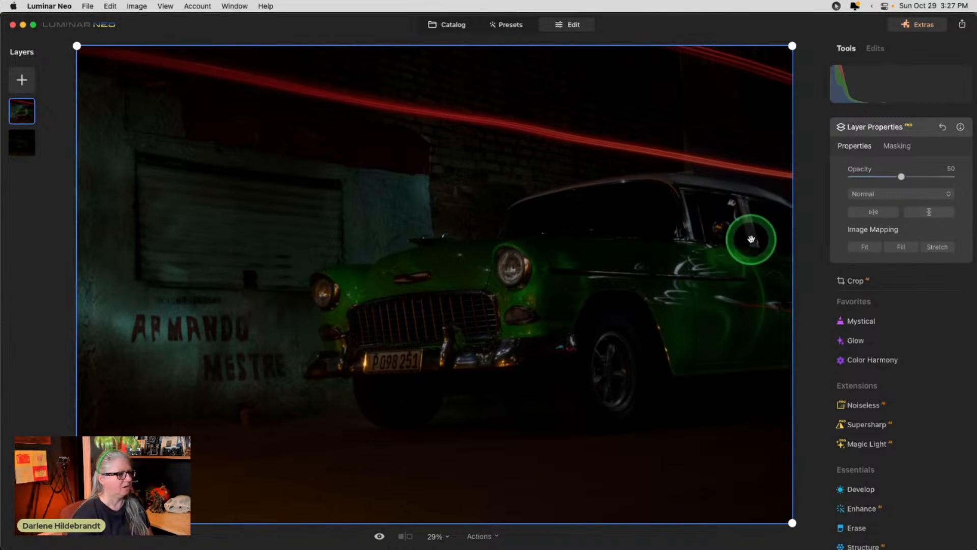
left_click_drag(899, 175, 952, 176)
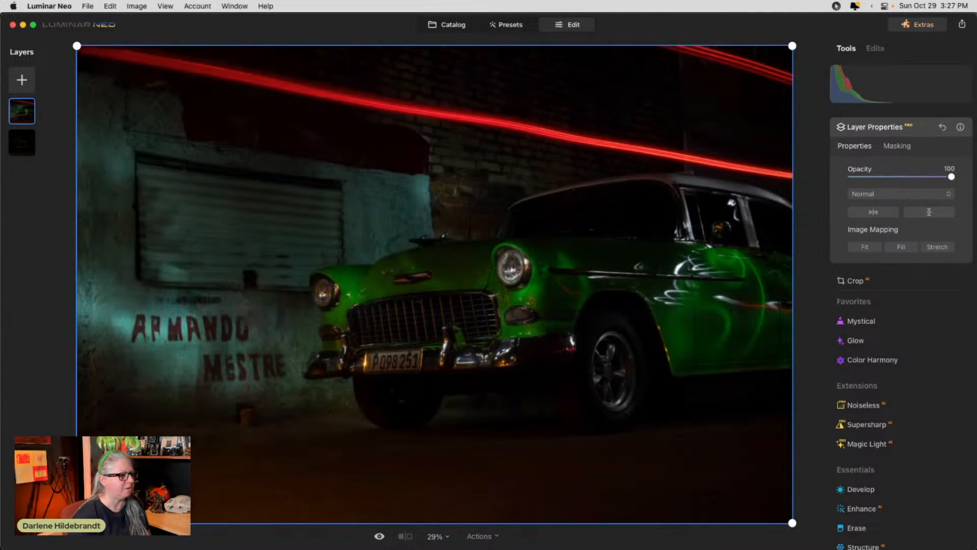
left_click(887, 194)
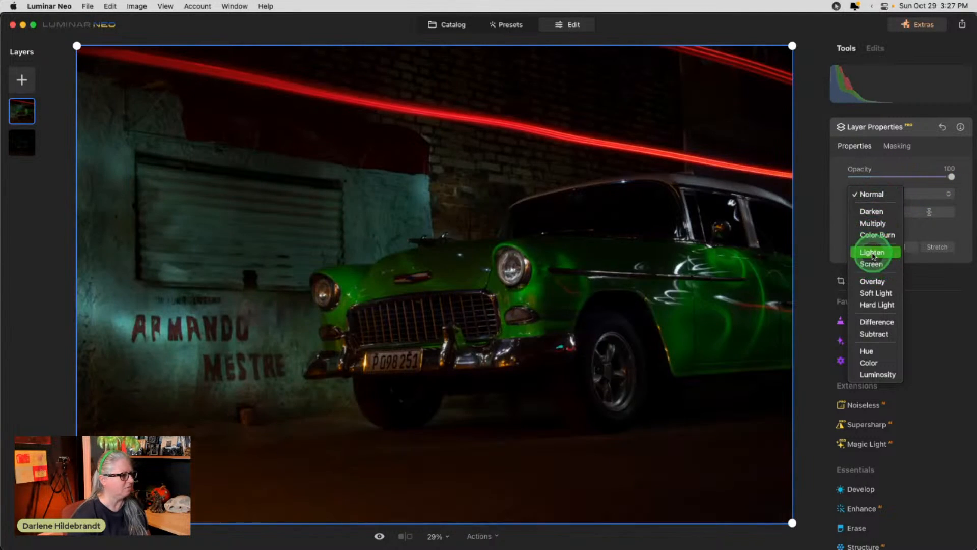
left_click(873, 252)
left_click(873, 254)
left_click(920, 247)
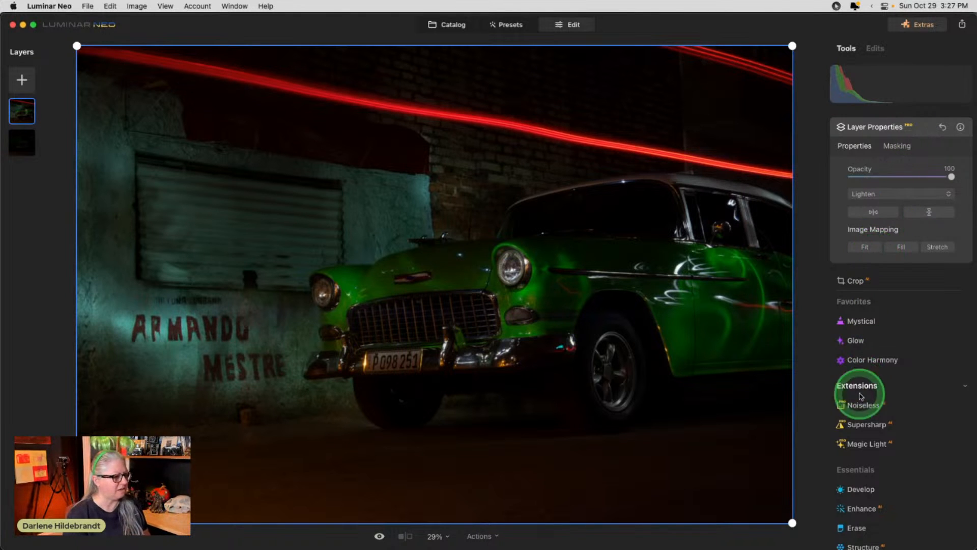
Brighten the wall and light trail layer with Develop: Exposure 0.06, Shadows 10 and Whites 75.
left_click(856, 490)
scroll(872, 261, "down", 3)
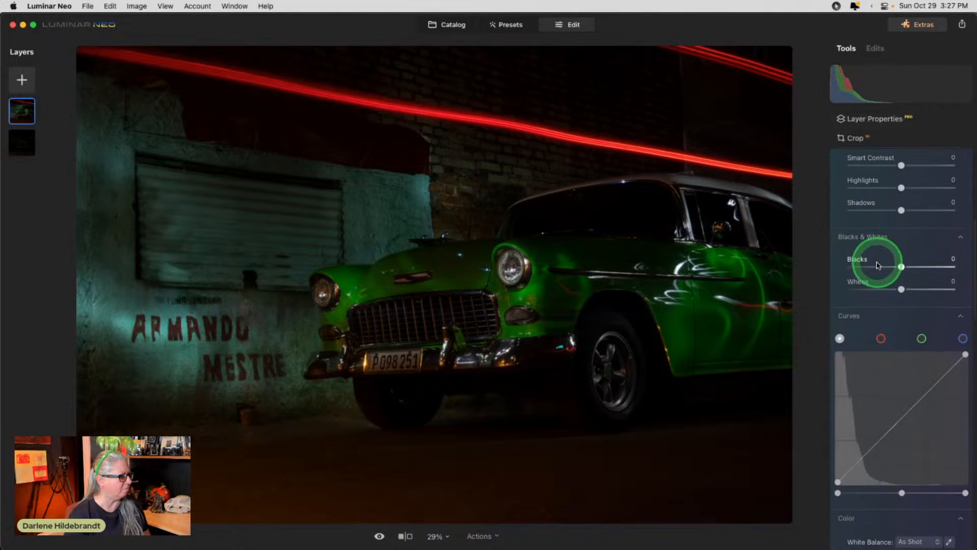
scroll(896, 265, "up", 2)
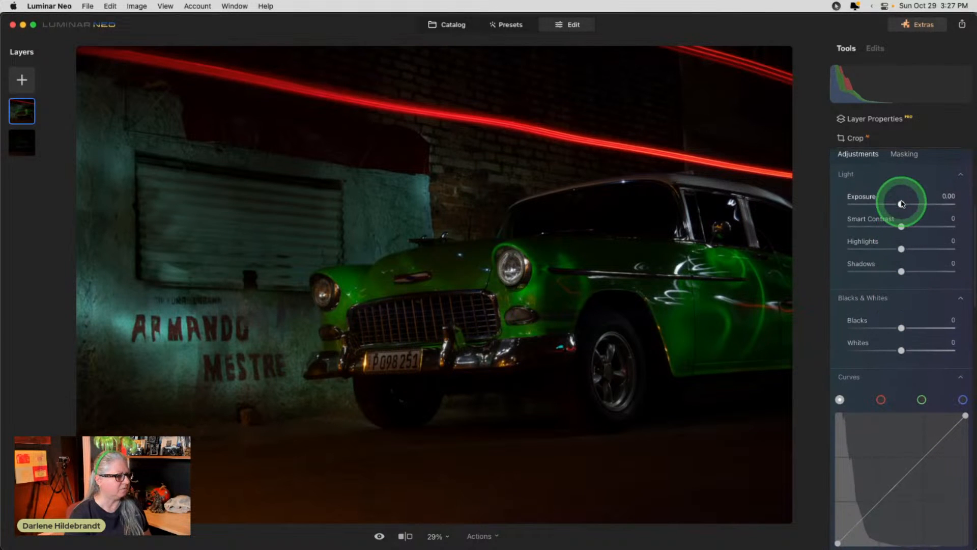
left_click_drag(902, 204, 907, 205)
left_click_drag(904, 204, 901, 205)
left_click_drag(900, 350, 940, 342)
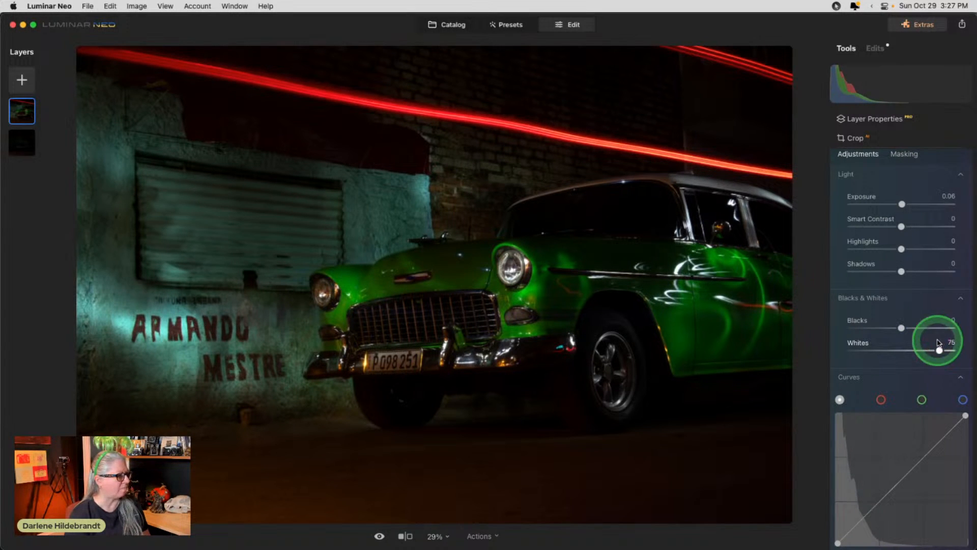
left_click(901, 272)
left_click_drag(914, 271, 916, 271)
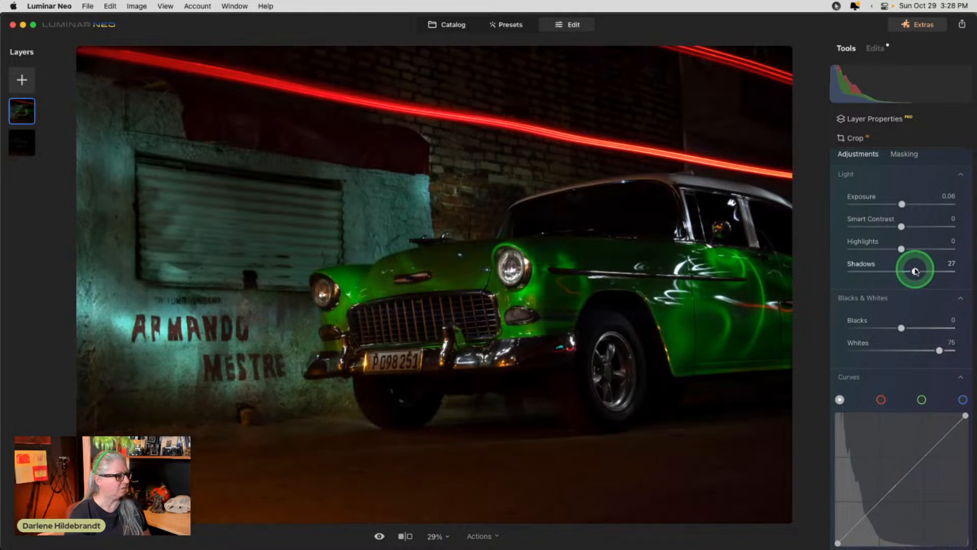
scroll(908, 267, "up", 3)
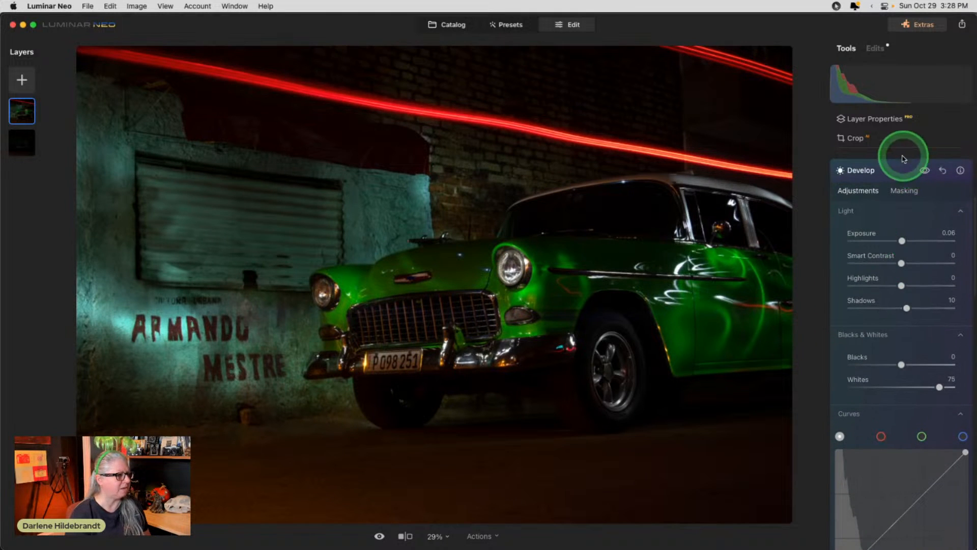
left_click(898, 161)
Add the exposure of the brightly lit car on a dark background as a layer at 100 opacity in Lighten blend mode.
left_click(22, 80)
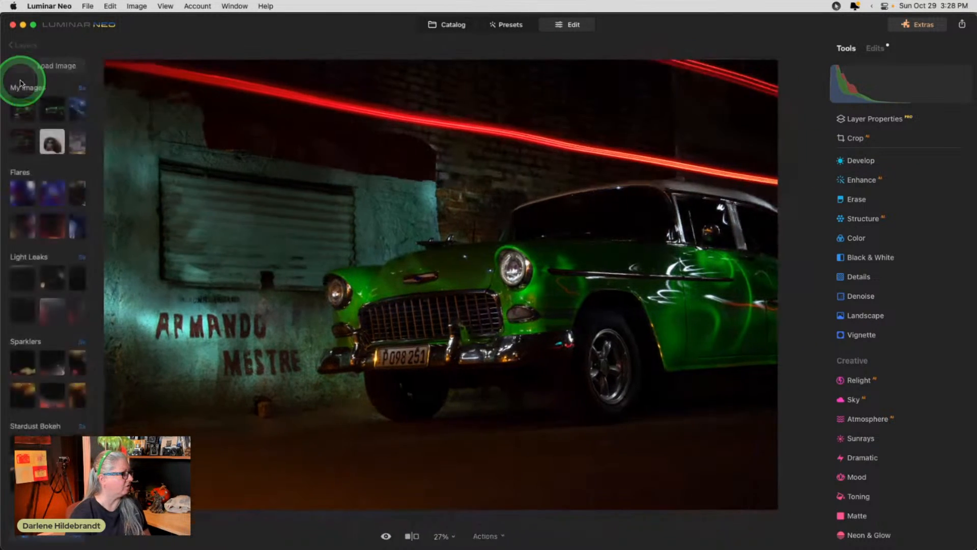
left_click(53, 111)
left_click_drag(901, 177, 951, 176)
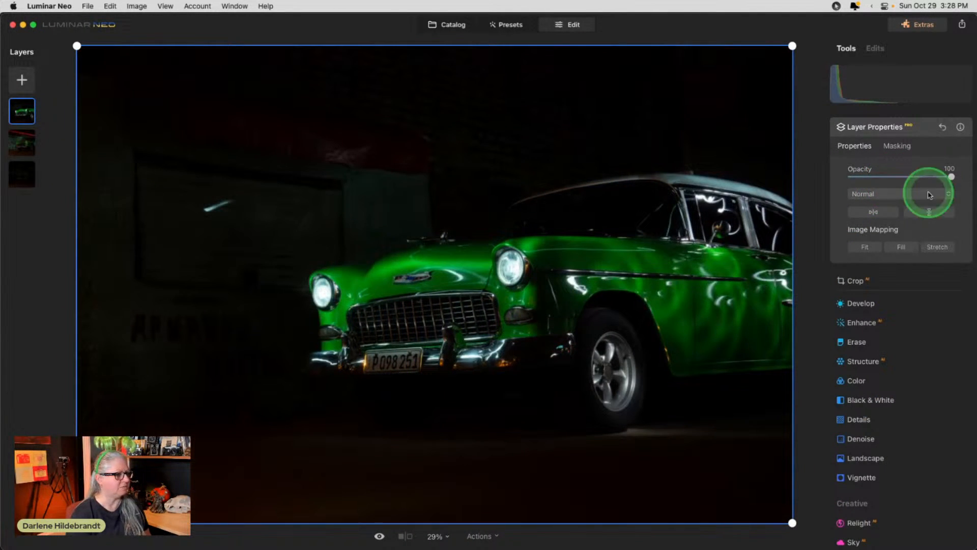
left_click(888, 197)
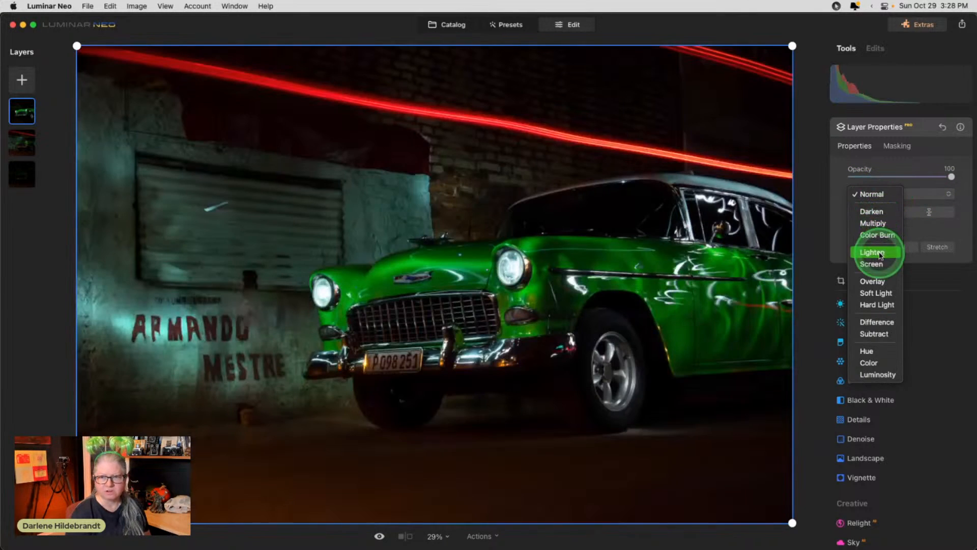
left_click(881, 256)
left_click_drag(888, 178, 848, 177)
double_click(847, 177)
left_click_drag(951, 177, 971, 176)
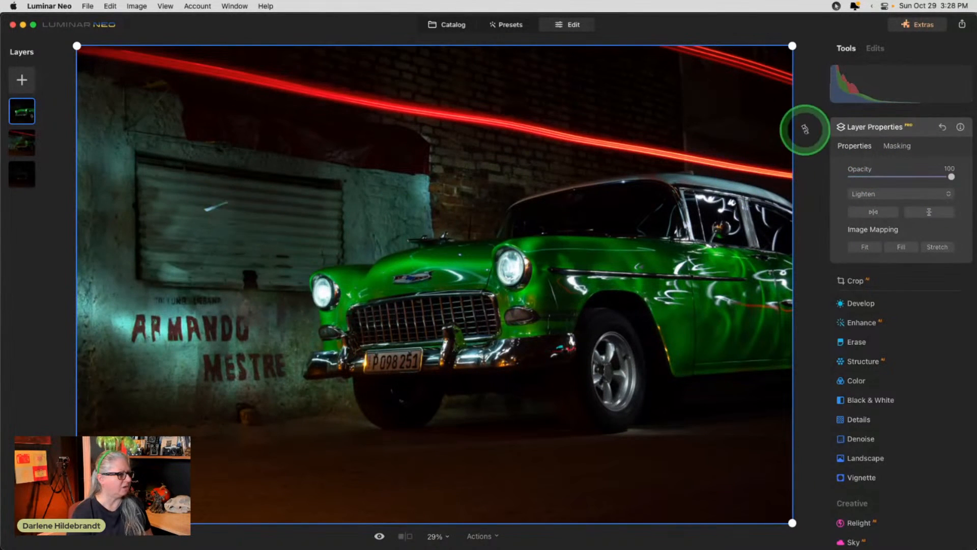
Mask out the stray light streak on the shutter from the lit car layer, using an erasing brush of size 100.
left_click(896, 146)
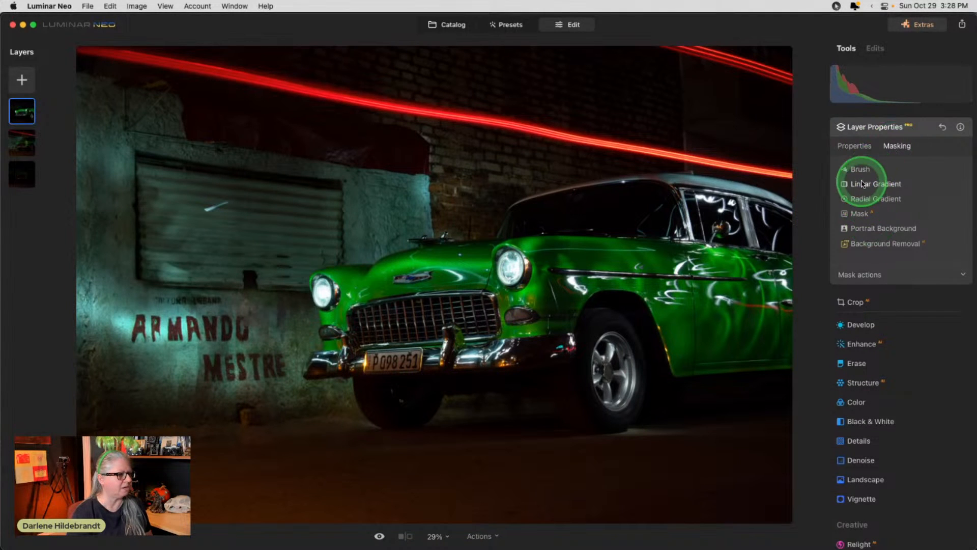
left_click(859, 169)
left_click(929, 185)
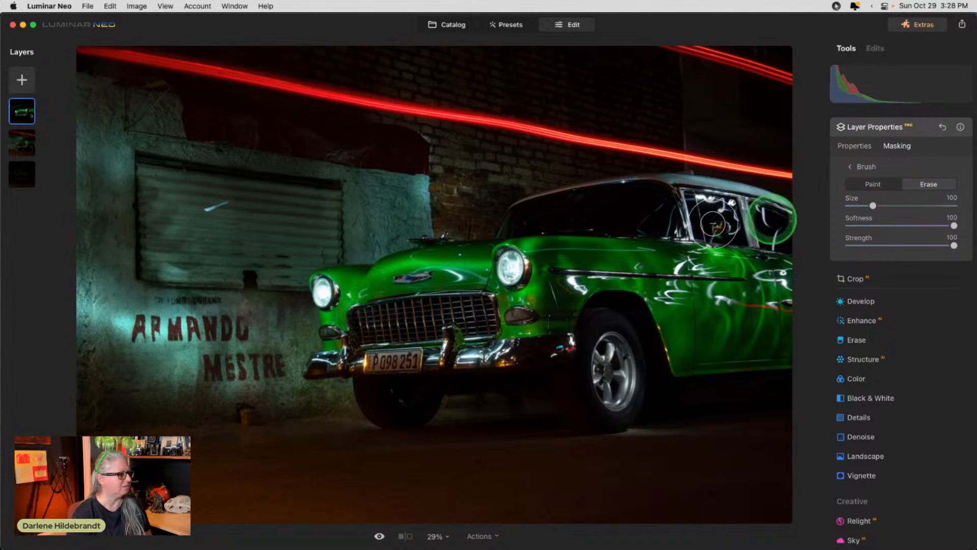
left_click(211, 210)
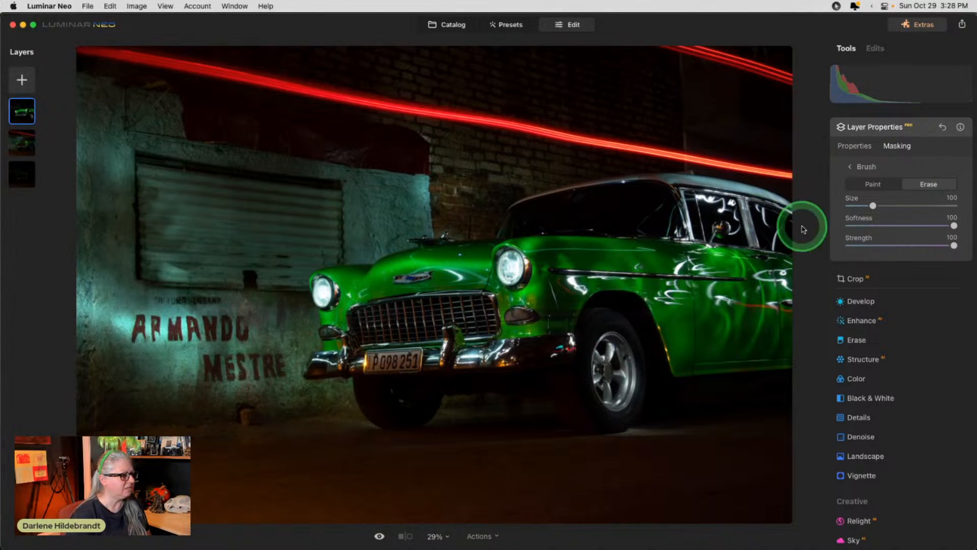
Erase the light streaks in the car's rear side window from the layer mask, with softness 64, strength 72 and brush size down to 10.
left_click_drag(930, 247, 916, 226)
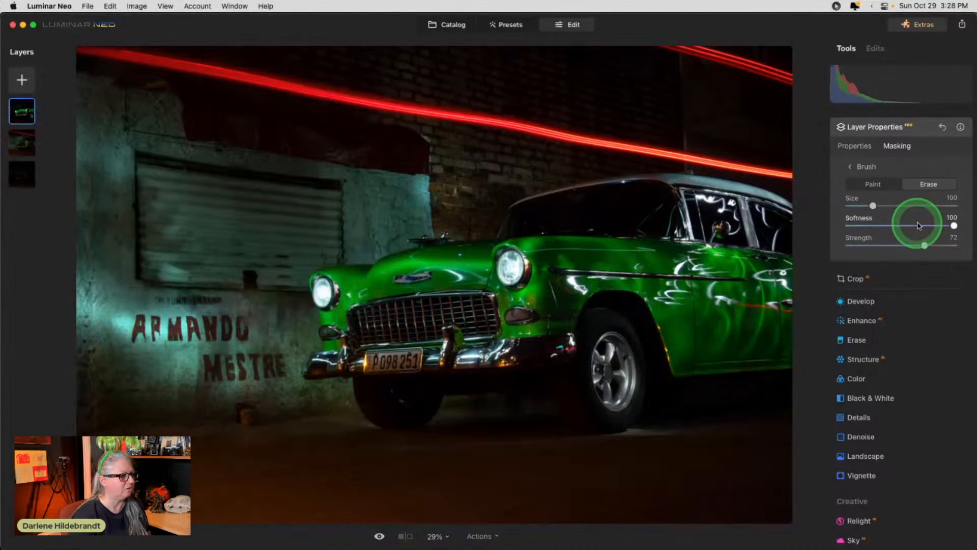
left_click_drag(863, 205, 860, 205)
left_click_drag(766, 222, 758, 213)
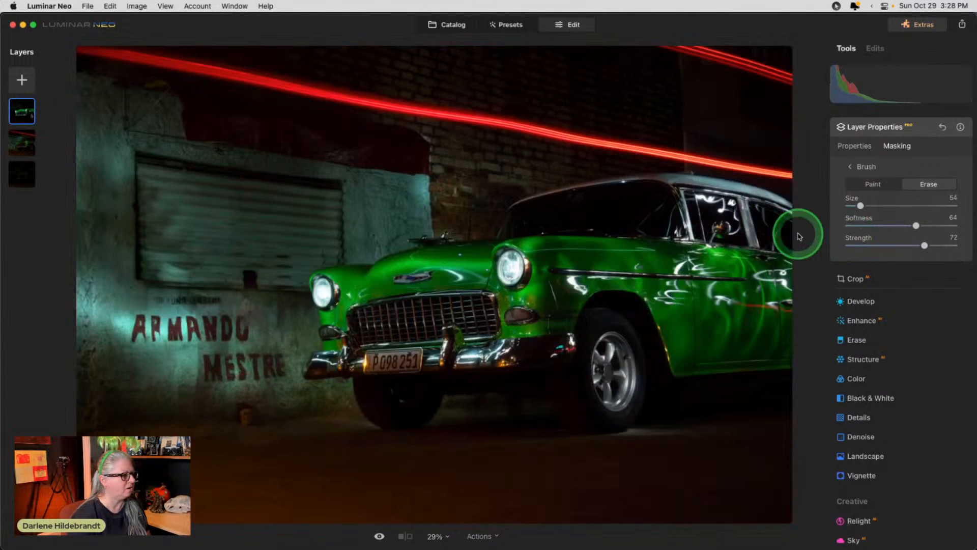
key("bracketleft")
key("bracketleft")
key("bracketleft")
key("bracketleft")
left_click_drag(779, 232, 777, 240)
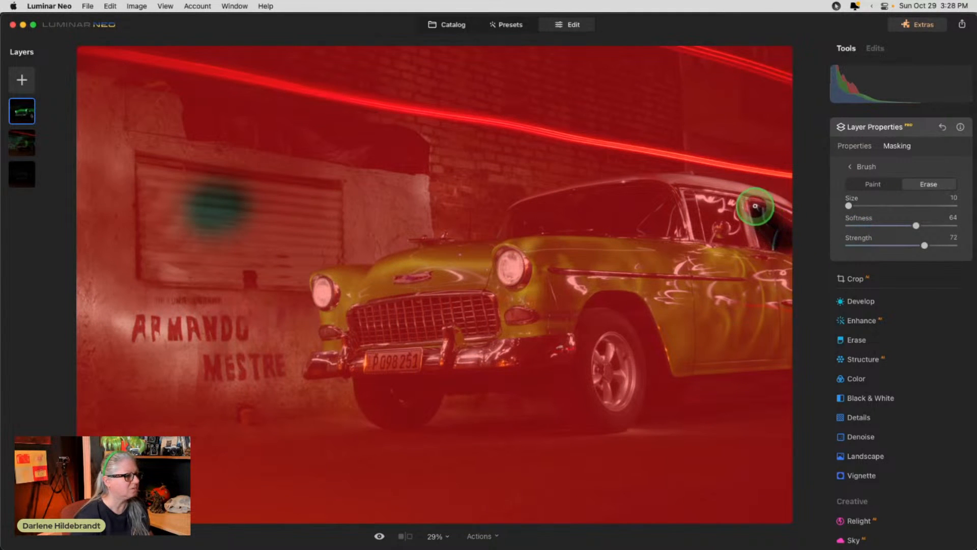
left_click_drag(790, 224, 790, 225)
Raise the brush strength to 96 and erase the streaks in the front side window and on the rear door with size up to 34.
left_click_drag(924, 246, 949, 245)
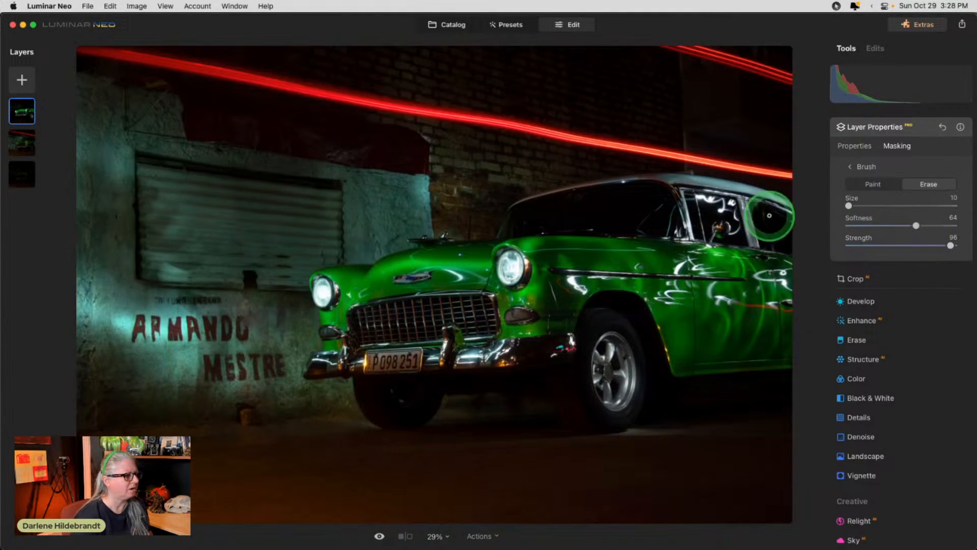
mouse_move(731, 206)
left_mouse_down()
mouse_move(704, 199)
mouse_move(722, 234)
mouse_move(735, 233)
mouse_move(731, 203)
mouse_move(709, 212)
mouse_move(734, 203)
mouse_move(735, 222)
mouse_move(692, 207)
mouse_move(708, 203)
mouse_move(699, 197)
mouse_move(722, 208)
left_mouse_up()
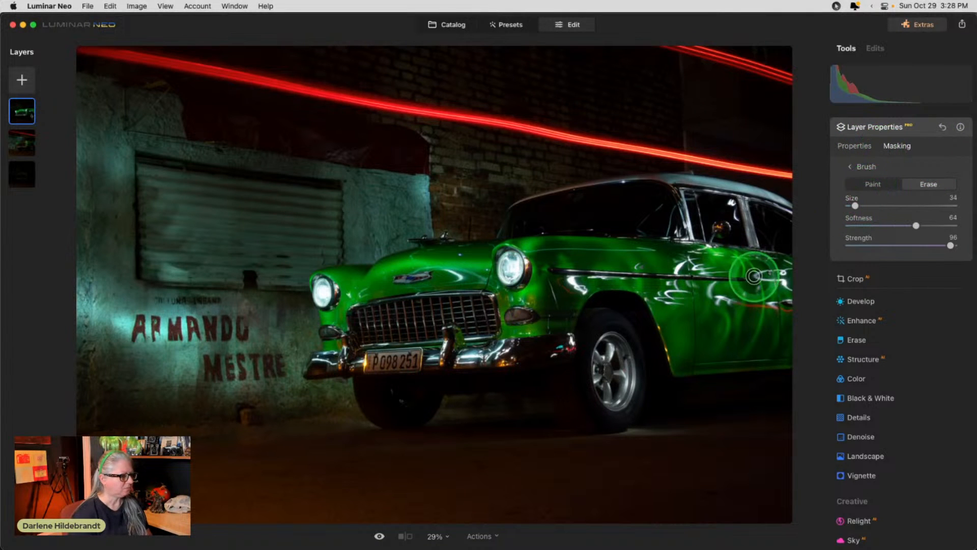
mouse_move(772, 273)
left_mouse_down()
mouse_move(806, 272)
mouse_move(779, 284)
mouse_move(824, 291)
left_mouse_up()
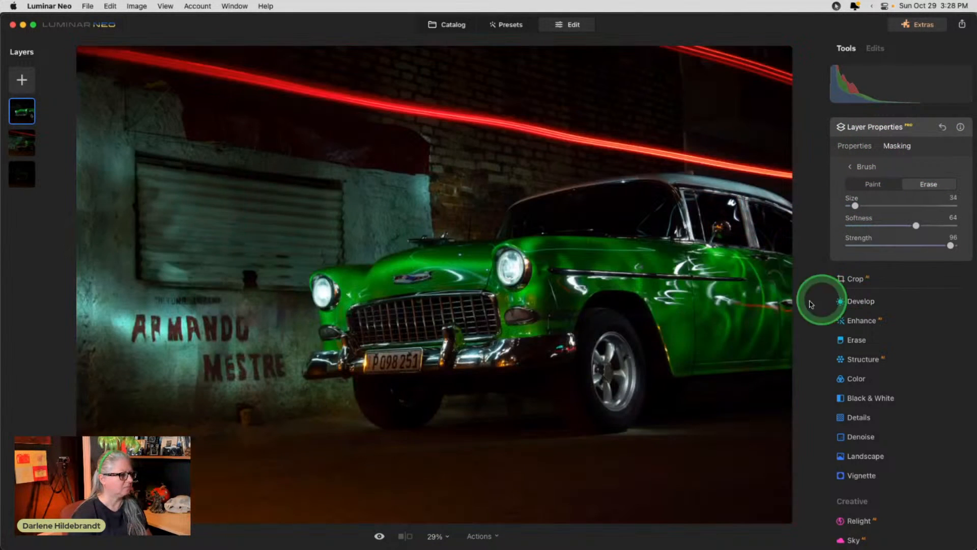
Paint the reflections along the car's side back into the lit car layer's mask at size 34, and check the layer's effect through its opacity.
mouse_move(672, 278)
left_mouse_down()
mouse_move(714, 265)
mouse_move(703, 278)
mouse_move(733, 299)
mouse_move(651, 295)
mouse_move(675, 278)
mouse_move(711, 301)
mouse_move(829, 310)
left_mouse_up()
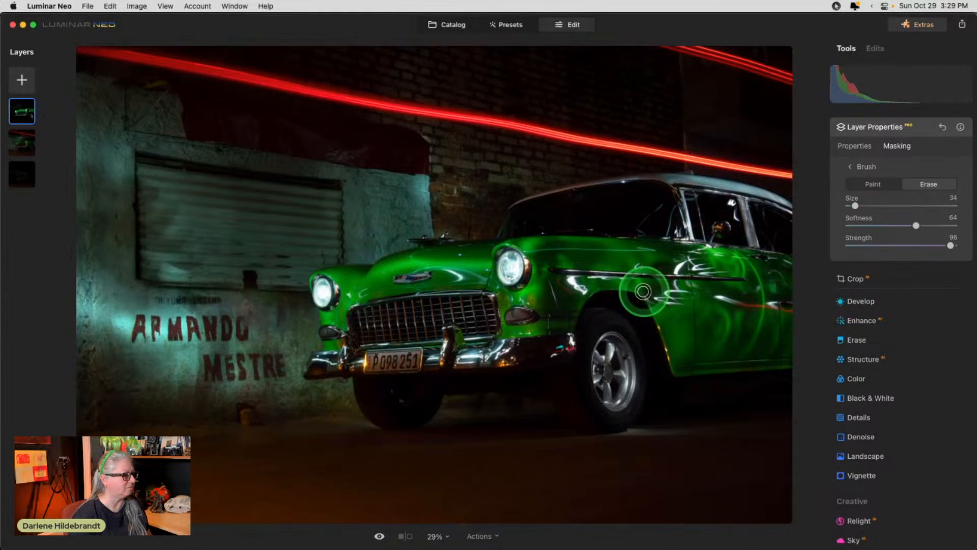
left_click(873, 184)
mouse_move(664, 261)
left_mouse_down()
mouse_move(727, 275)
mouse_move(739, 295)
mouse_move(782, 301)
mouse_move(641, 299)
mouse_move(723, 284)
mouse_move(642, 286)
mouse_move(672, 293)
mouse_move(649, 264)
mouse_move(741, 257)
mouse_move(800, 271)
mouse_move(770, 287)
mouse_move(823, 288)
mouse_move(763, 277)
mouse_move(814, 307)
mouse_move(782, 306)
left_mouse_up()
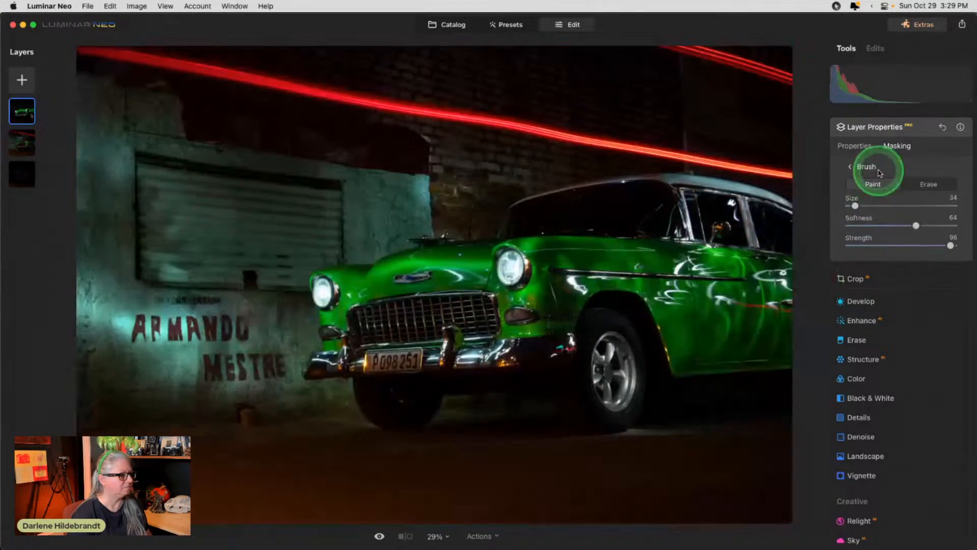
left_click(859, 147)
mouse_move(950, 175)
left_mouse_down()
mouse_move(809, 180)
mouse_move(951, 176)
left_mouse_up()
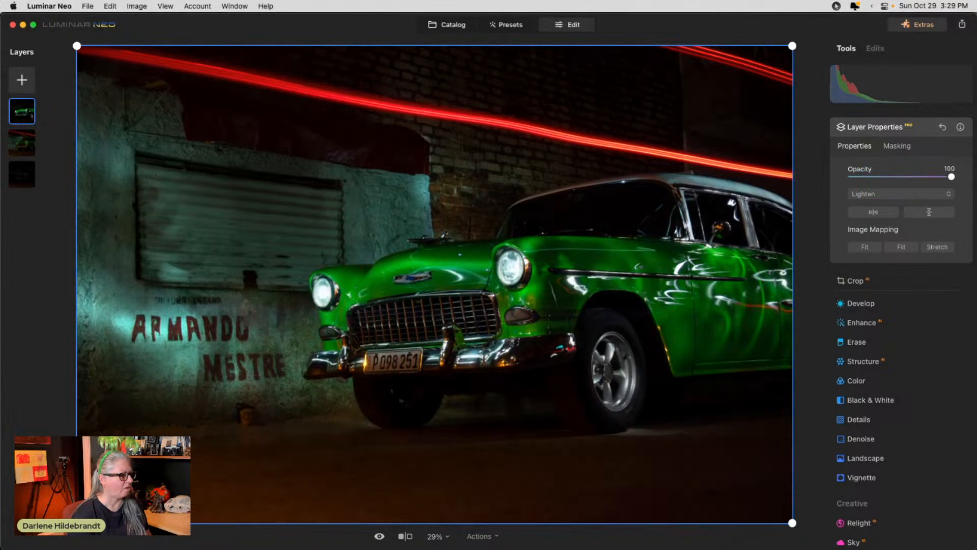
Erase the streaks on the rear door from the lit car layer's mask at size 34, and check the layer's effect, leaving opacity at 100.
left_click(896, 146)
left_click(868, 173)
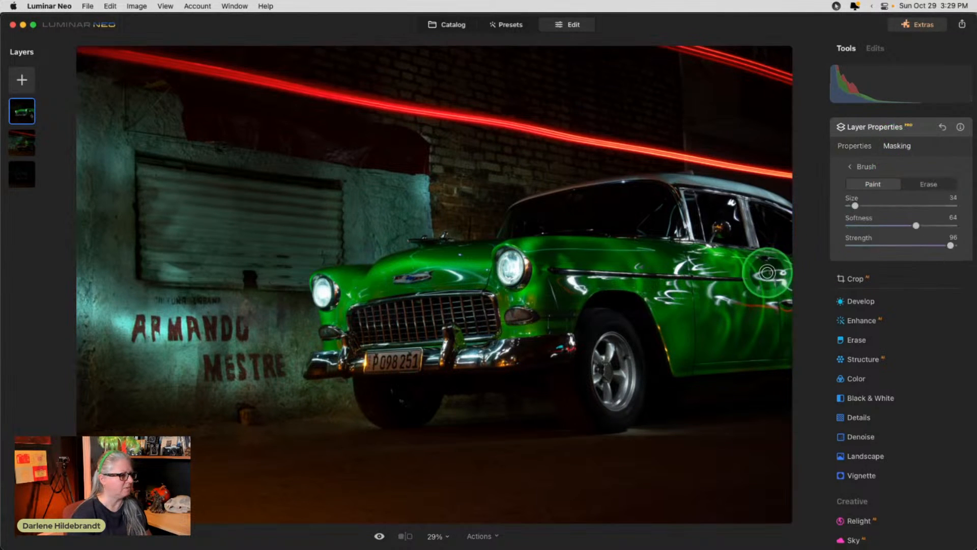
left_click(908, 187)
mouse_move(753, 277)
left_mouse_down()
mouse_move(798, 273)
mouse_move(803, 290)
left_mouse_up()
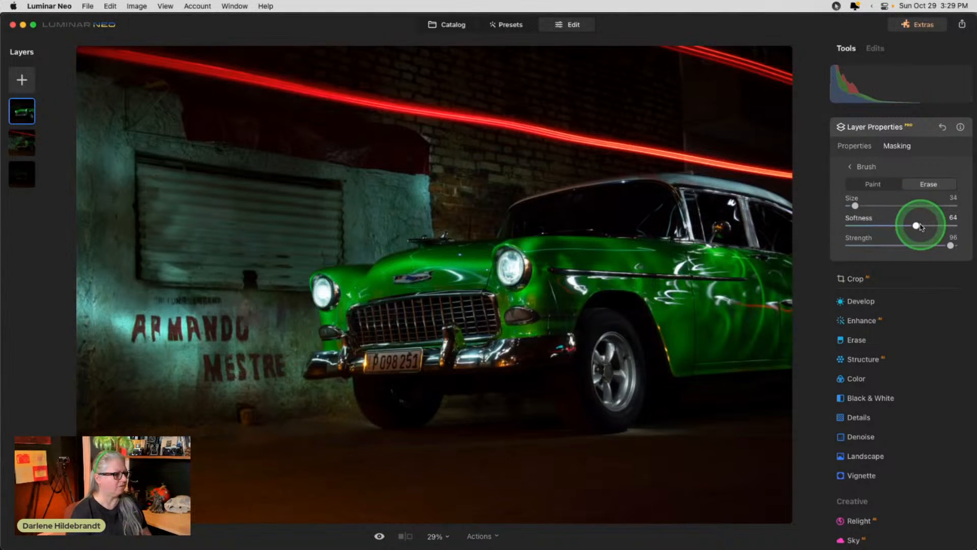
left_click(852, 146)
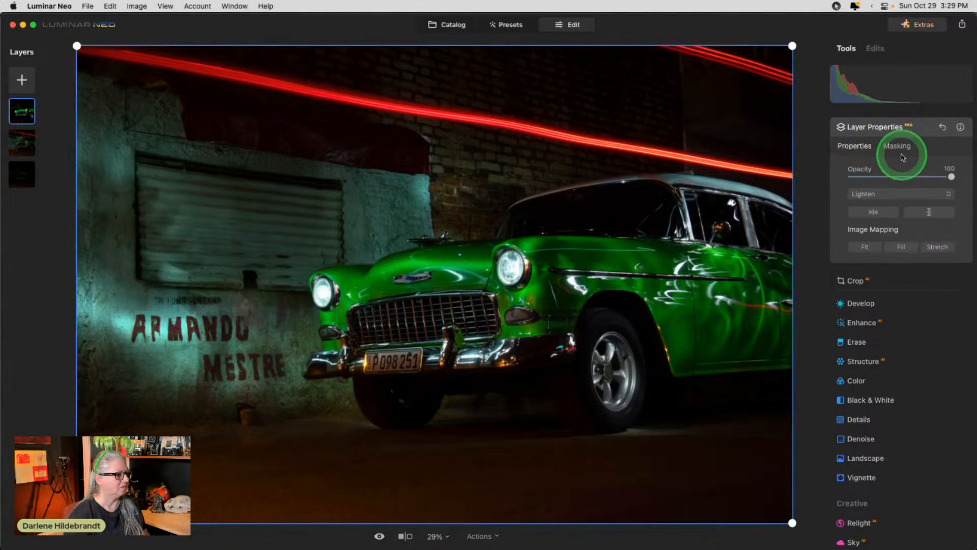
left_click_drag(942, 176, 972, 174)
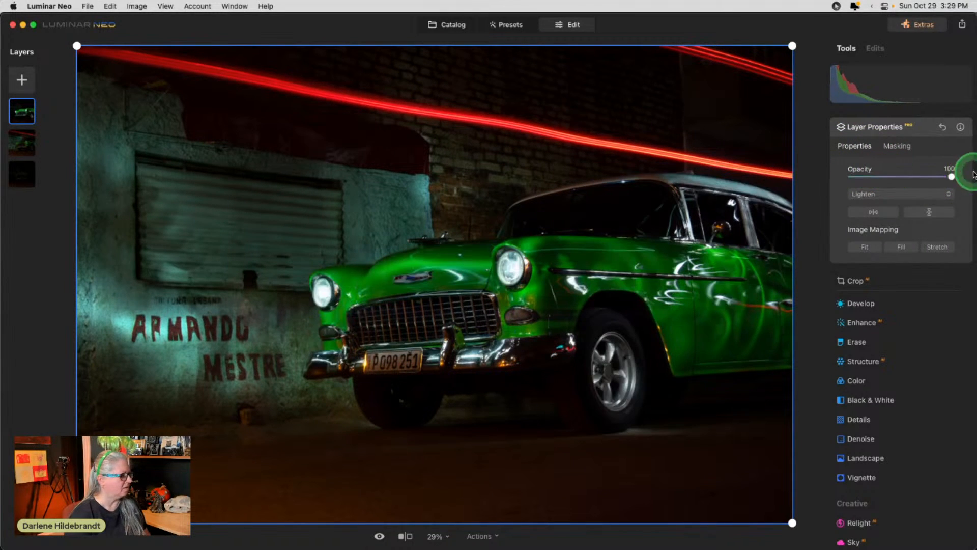
left_click(923, 136)
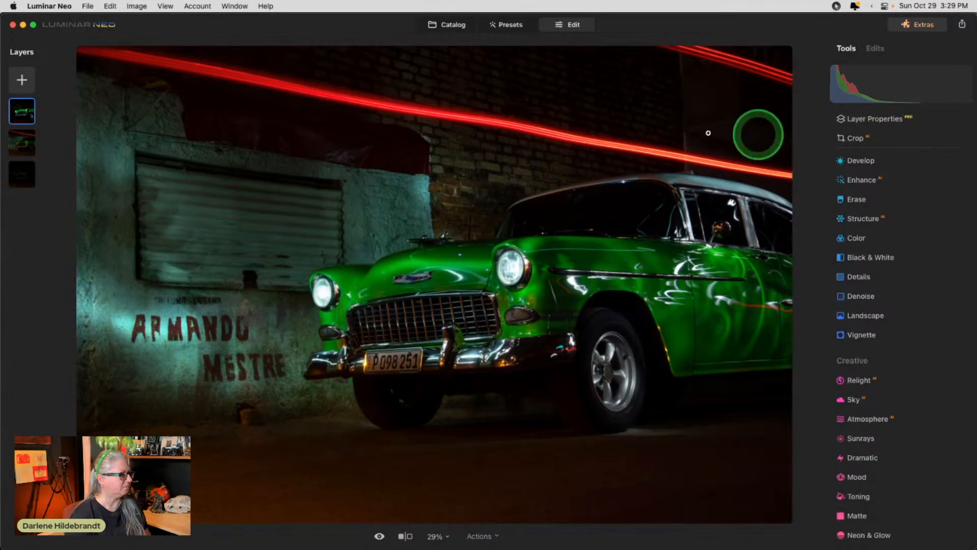
Erase the orange streak across the car doors from the red light trail layer's mask, with size 100, softness 100 and strength 62.
left_click(29, 143)
mouse_move(951, 177)
left_mouse_down()
mouse_move(829, 174)
mouse_move(951, 175)
left_mouse_up()
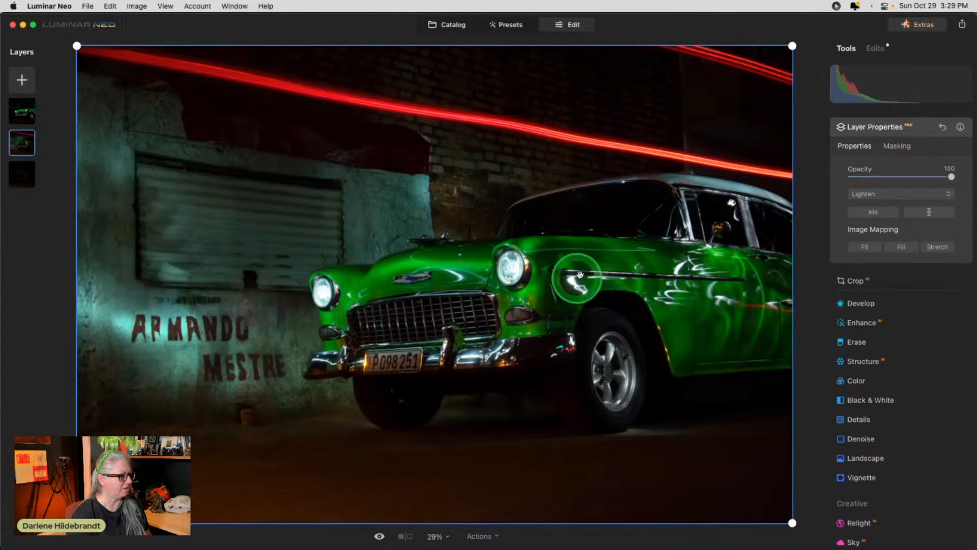
left_click(896, 147)
left_click(858, 166)
left_click(928, 183)
left_click_drag(954, 246, 915, 245)
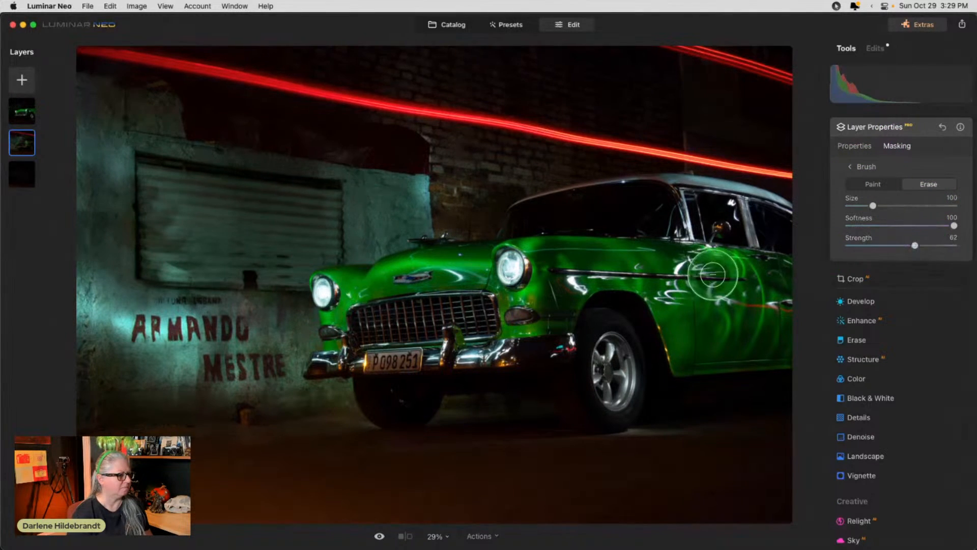
mouse_move(670, 266)
left_mouse_down()
mouse_move(740, 272)
mouse_move(650, 285)
mouse_move(648, 299)
mouse_move(792, 300)
left_mouse_up()
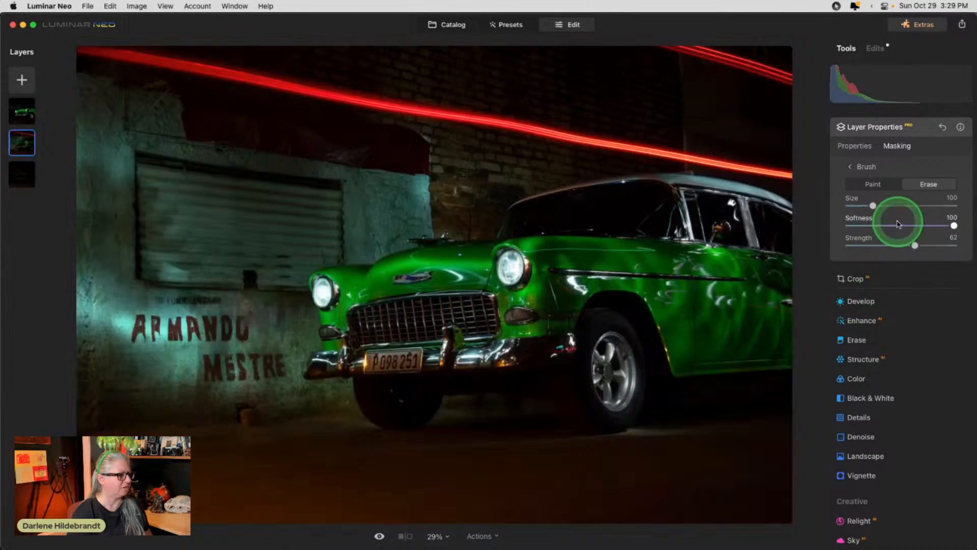
mouse_move(720, 285)
left_mouse_down()
mouse_move(672, 283)
mouse_move(794, 267)
left_mouse_up()
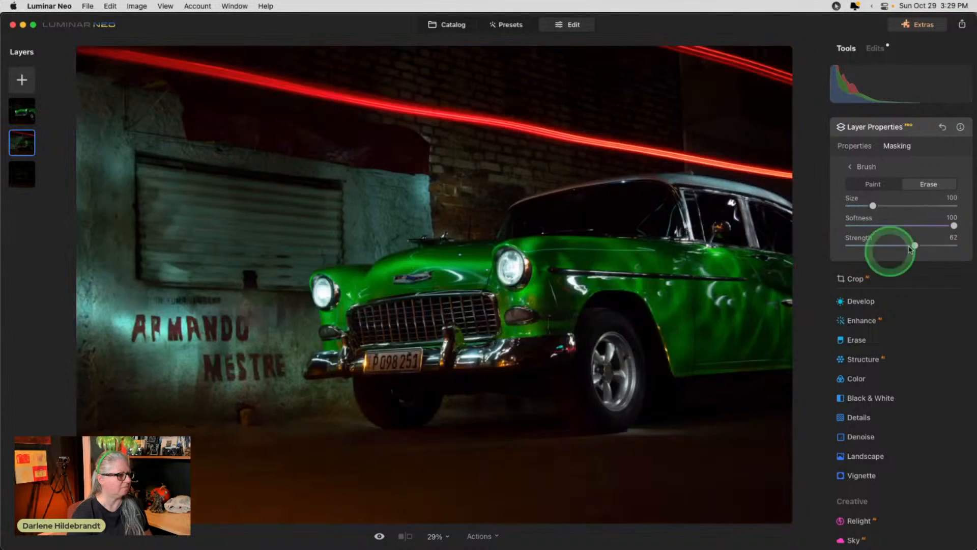
left_click(911, 127)
Add the exposure with the orange light trails as a new top layer at 100 opacity in Lighten blend mode.
left_click_drag(39, 127, 20, 118)
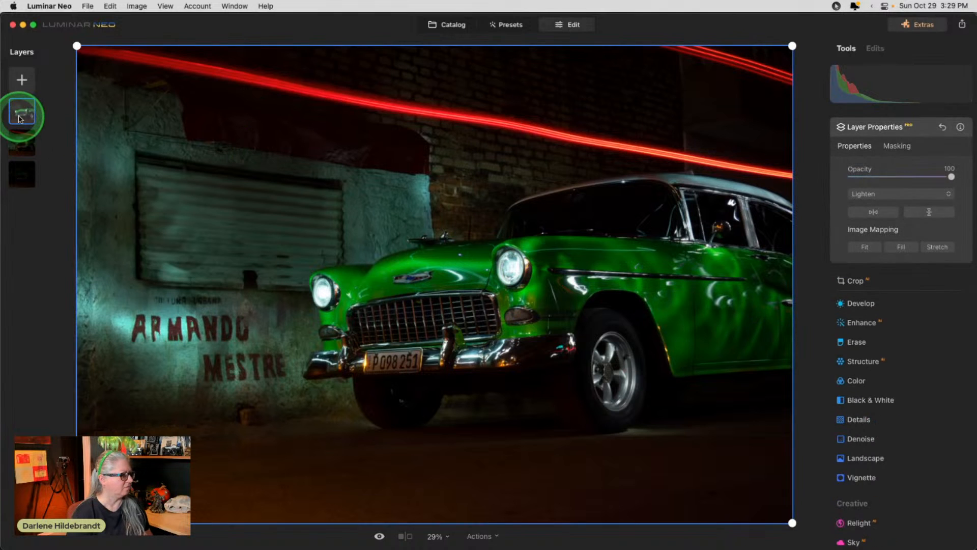
left_click(22, 80)
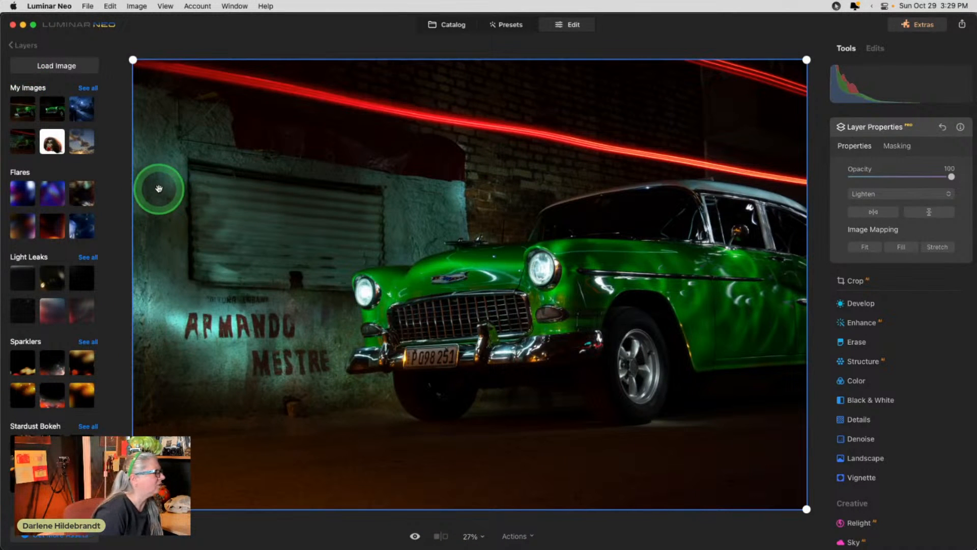
left_click(28, 112)
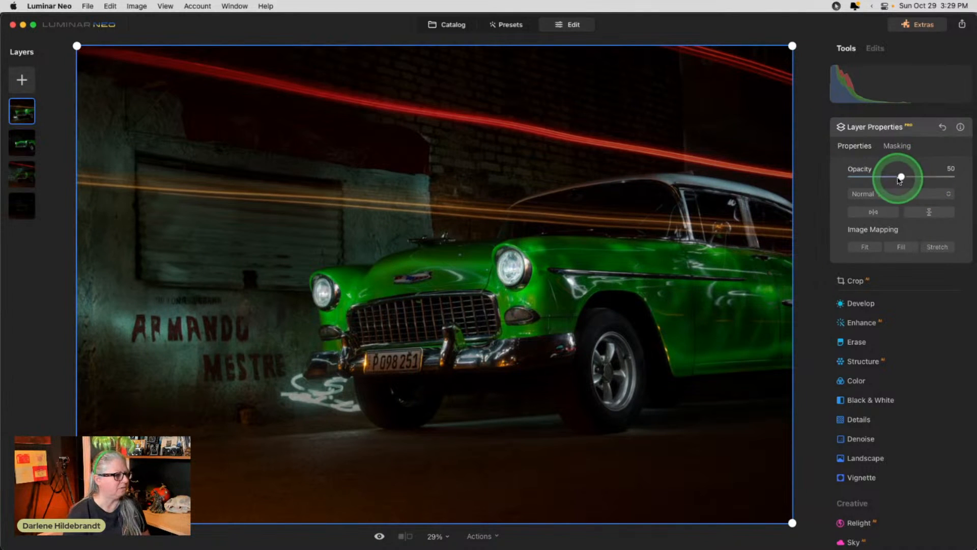
double_click(896, 176)
left_click(884, 194)
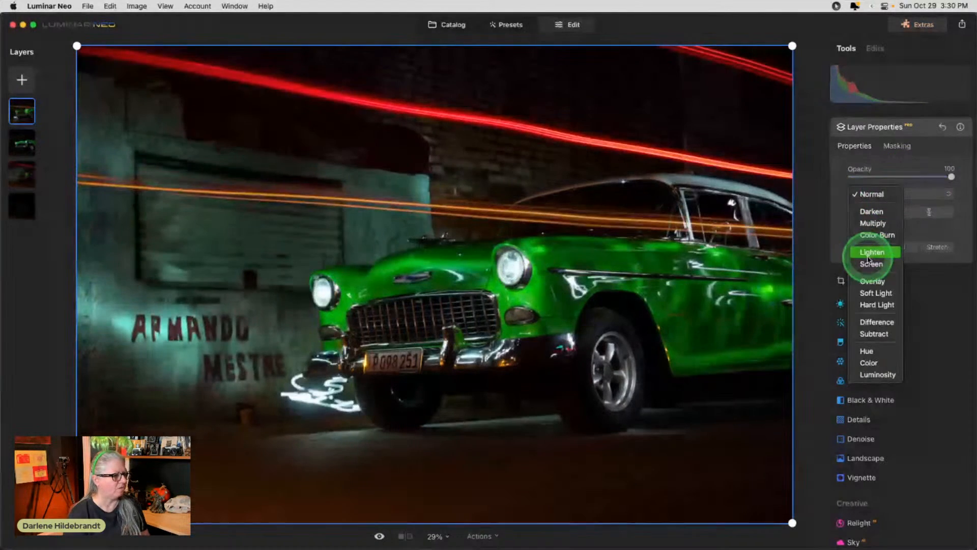
left_click(871, 252)
Mask out the white light scribble under the front bumper at brush size, softness and strength 100, and check the layer's effect through its opacity.
left_click(895, 147)
left_click(851, 164)
left_click(927, 184)
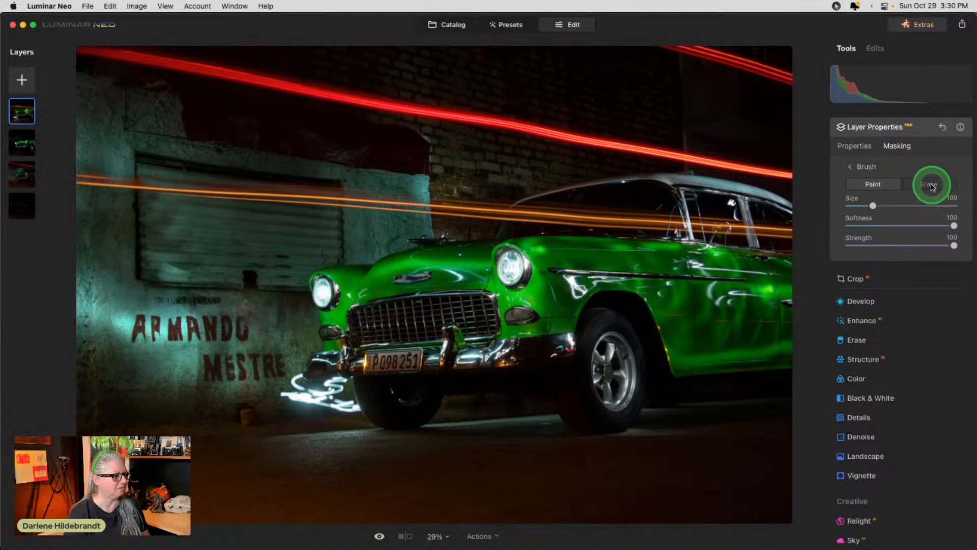
mouse_move(327, 358)
left_mouse_down()
mouse_move(324, 379)
mouse_move(297, 384)
mouse_move(344, 413)
mouse_move(307, 402)
mouse_move(482, 374)
mouse_move(350, 399)
mouse_move(354, 406)
mouse_move(352, 378)
mouse_move(353, 407)
left_mouse_up()
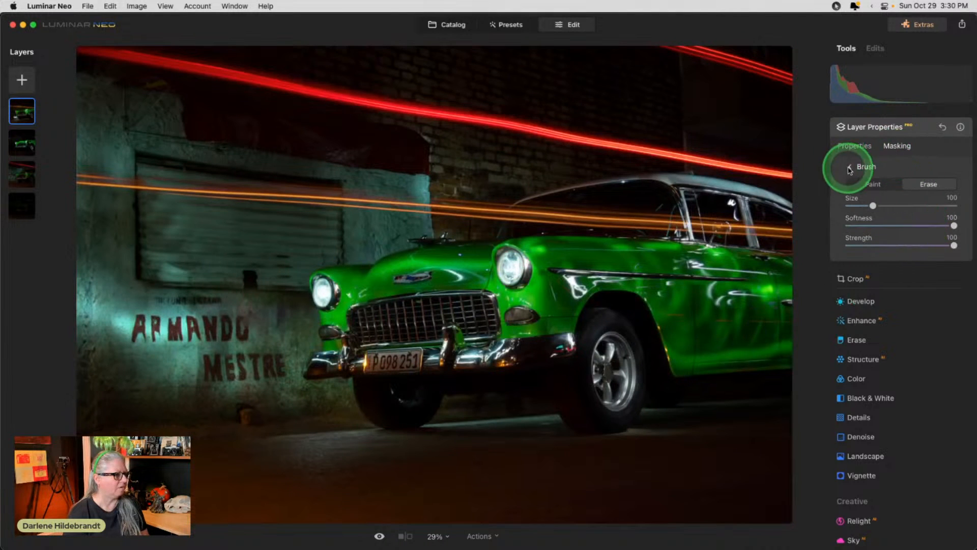
left_click(863, 166)
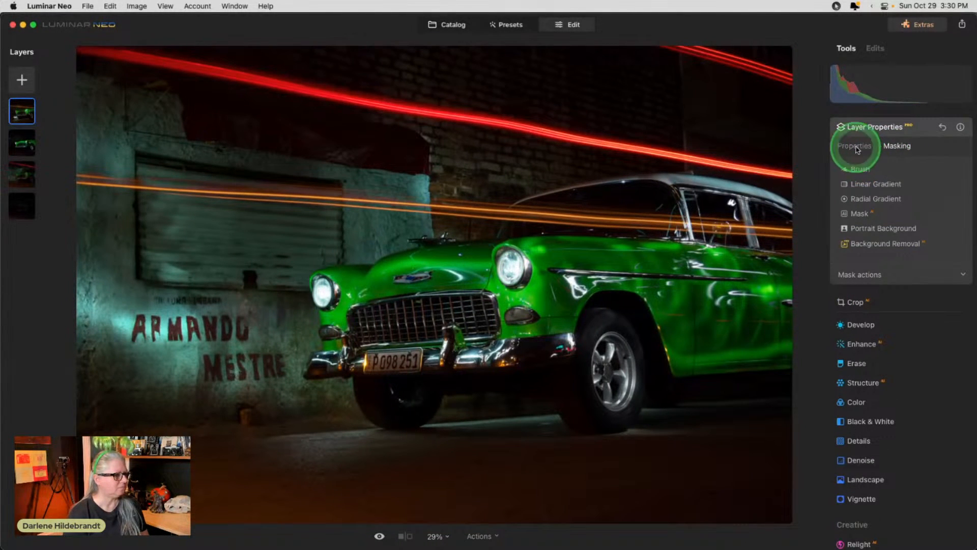
left_click(856, 148)
mouse_move(948, 176)
left_mouse_down()
mouse_move(781, 159)
mouse_move(950, 177)
mouse_move(646, 163)
mouse_move(951, 173)
left_mouse_up()
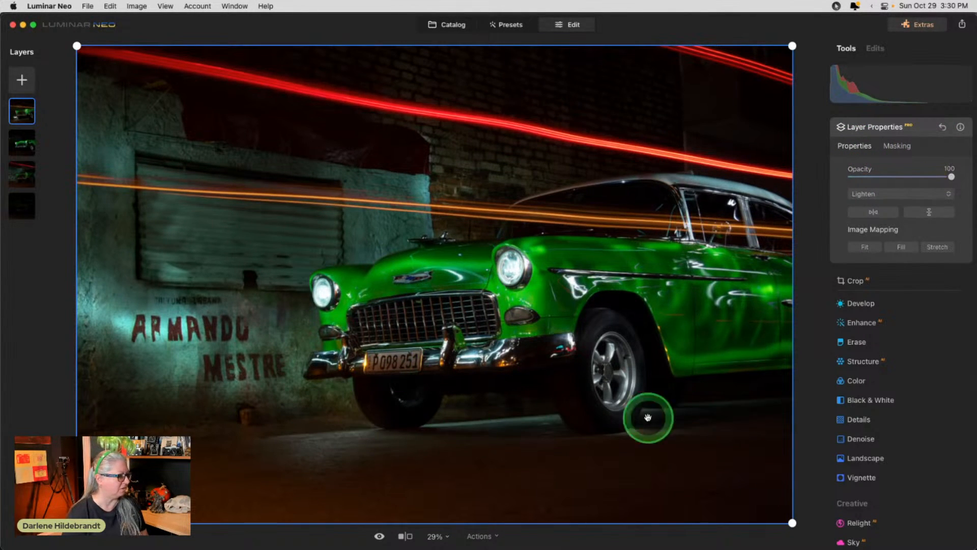
Erase the unwanted light on the foreground pavement from the orange trail layer's mask, using brush strength 51 and size 100.
left_click(897, 148)
left_click(860, 169)
left_click(916, 185)
left_click(903, 244)
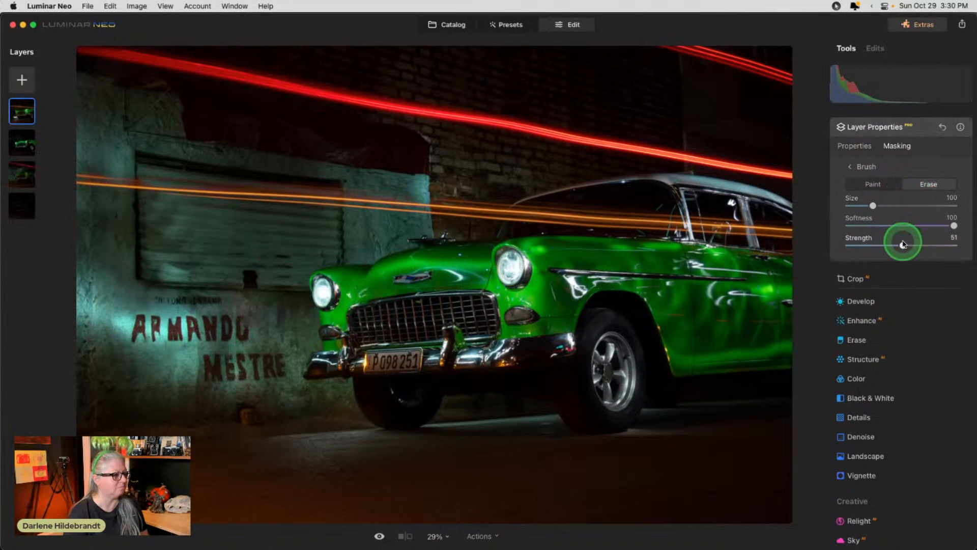
left_click_drag(343, 456, 224, 463)
mouse_move(327, 484)
left_mouse_down()
mouse_move(598, 480)
mouse_move(834, 459)
mouse_move(451, 501)
mouse_move(835, 510)
left_mouse_up()
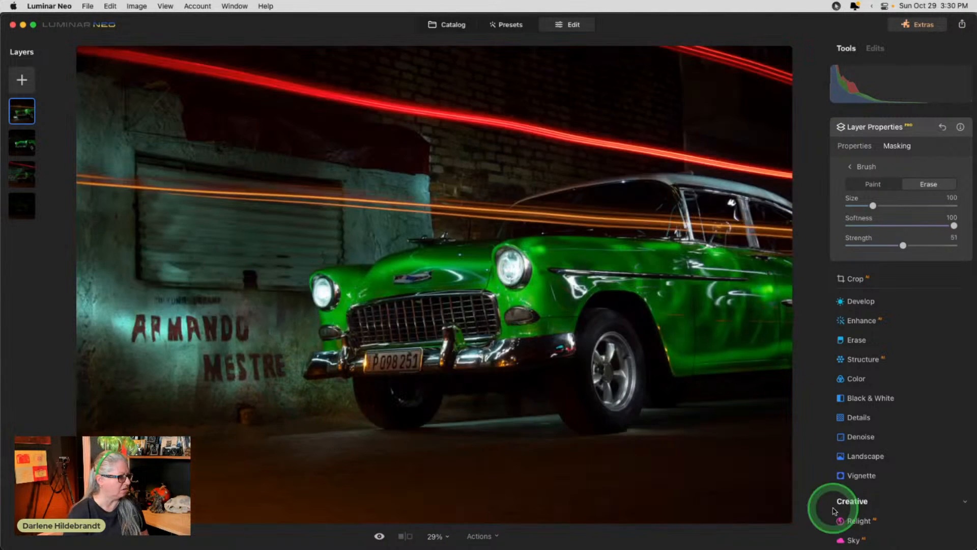
mouse_move(334, 468)
left_mouse_down()
mouse_move(375, 464)
mouse_move(463, 490)
left_mouse_up()
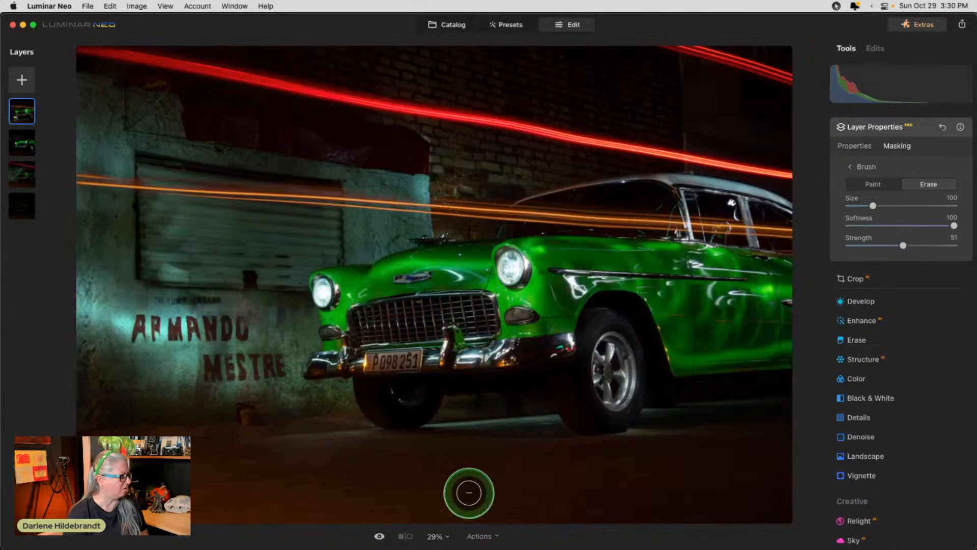
left_click(850, 167)
left_click(855, 146)
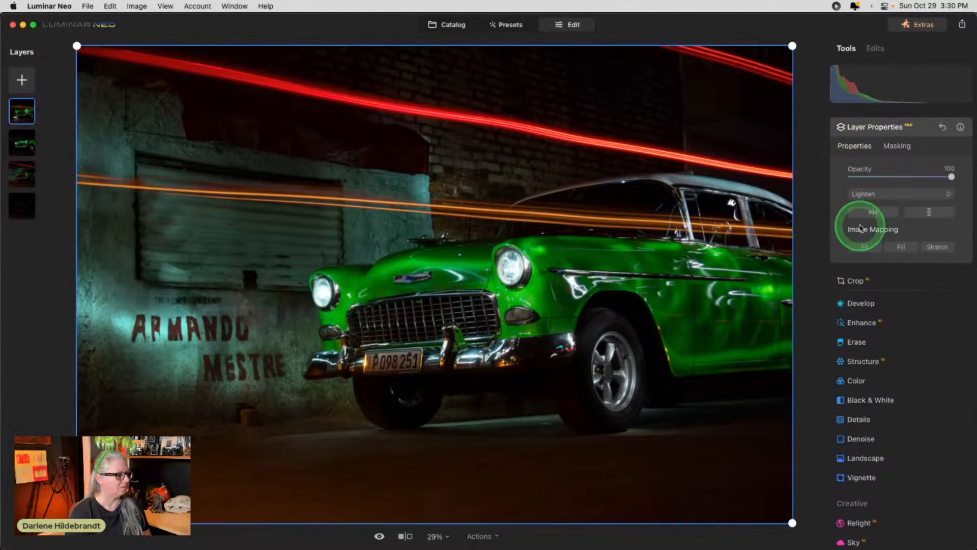
left_click(916, 129)
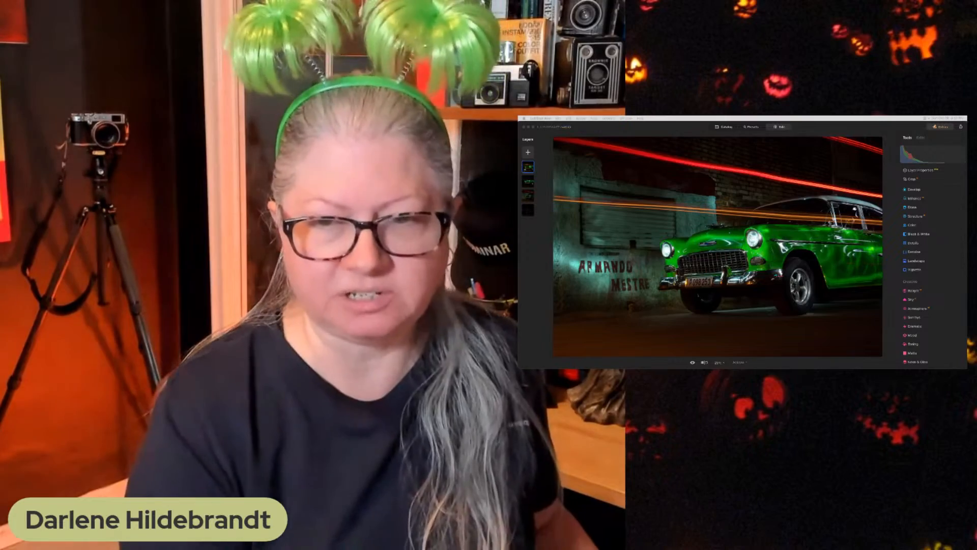
Switch to Lightroom Classic and show Witches-0318 Copy 1 and Witches-IR-0006 side by side in Survey view.
left_click(725, 127)
key("super+Tab")
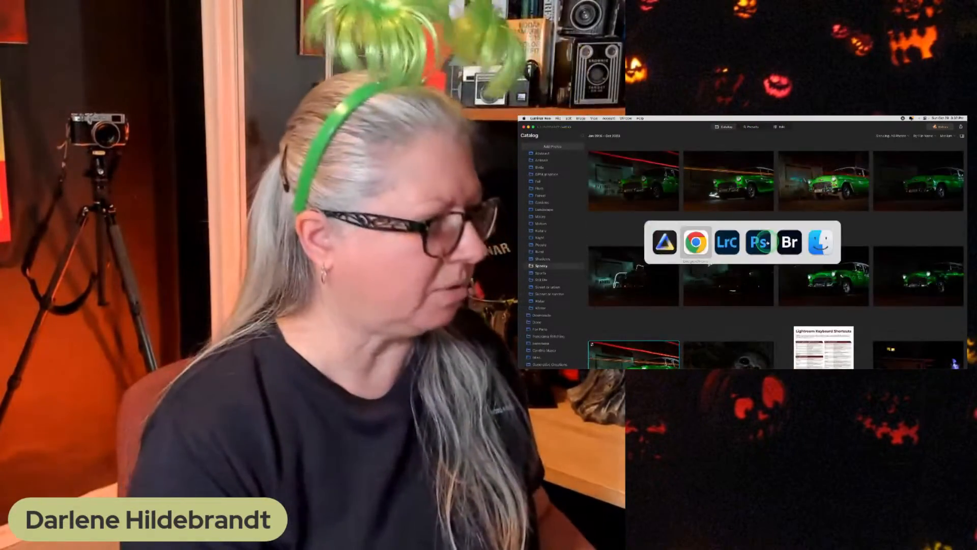
key("super+Tab")
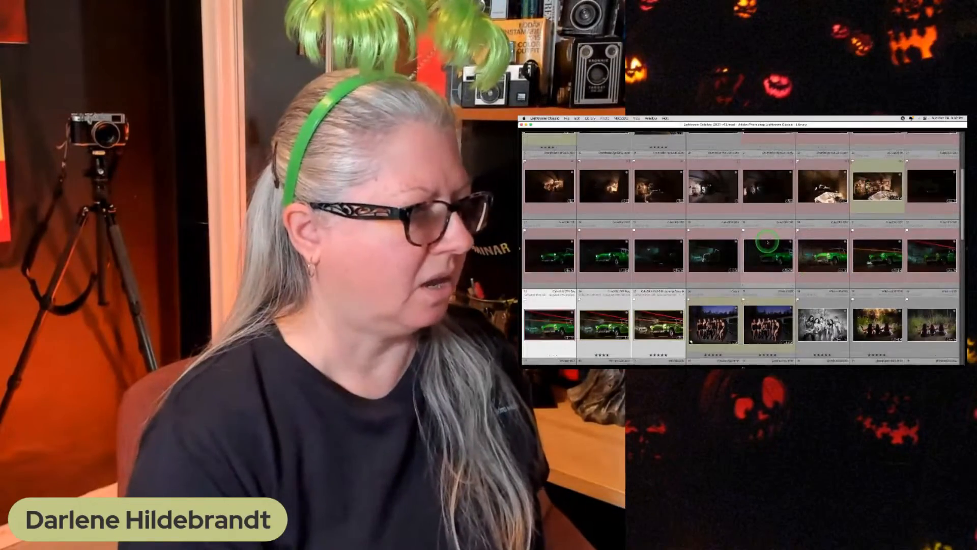
scroll(768, 242, "down", 3)
left_click(727, 259)
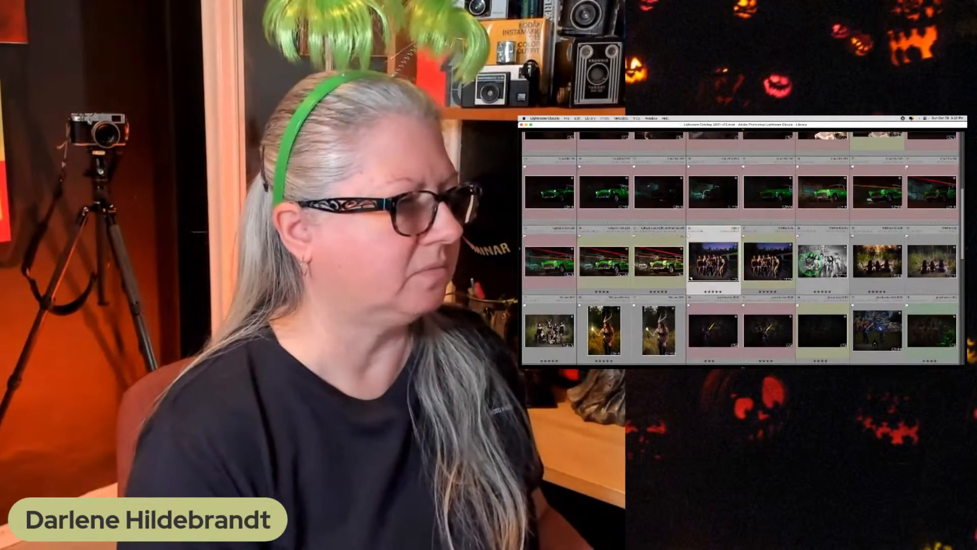
left_click(813, 263, "super")
scroll(812, 263, "down", 2)
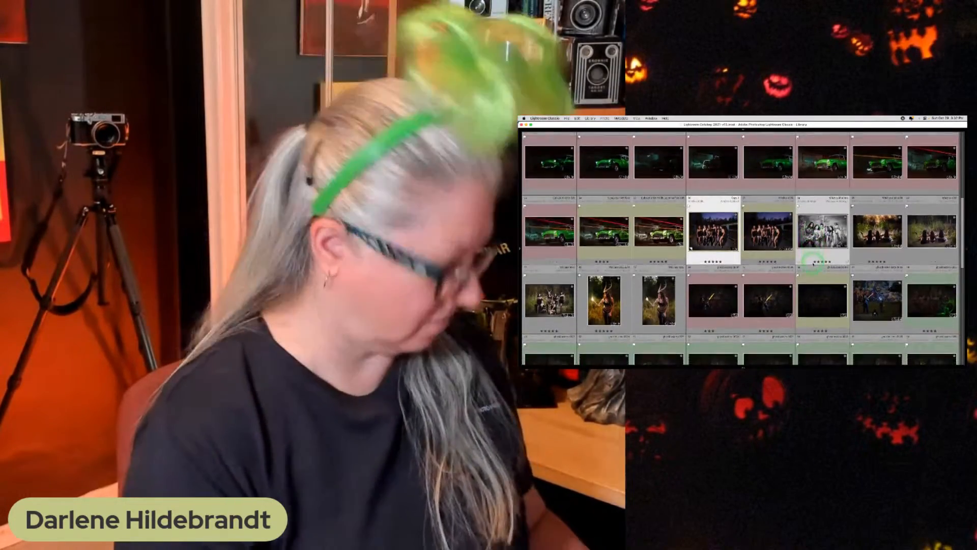
key("n")
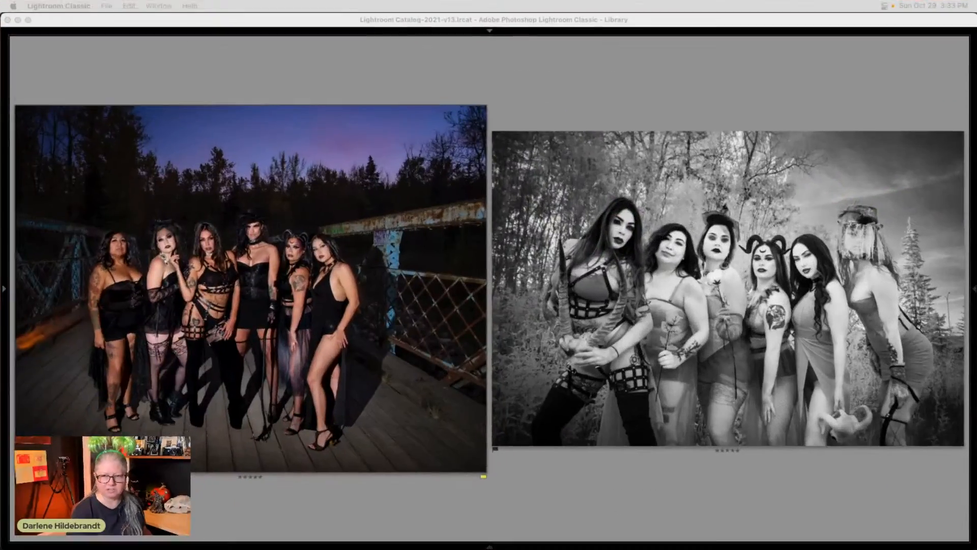
Return to the grid and open the two selected Witches photos as layers in Photoshop.
left_click(646, 96)
key("g")
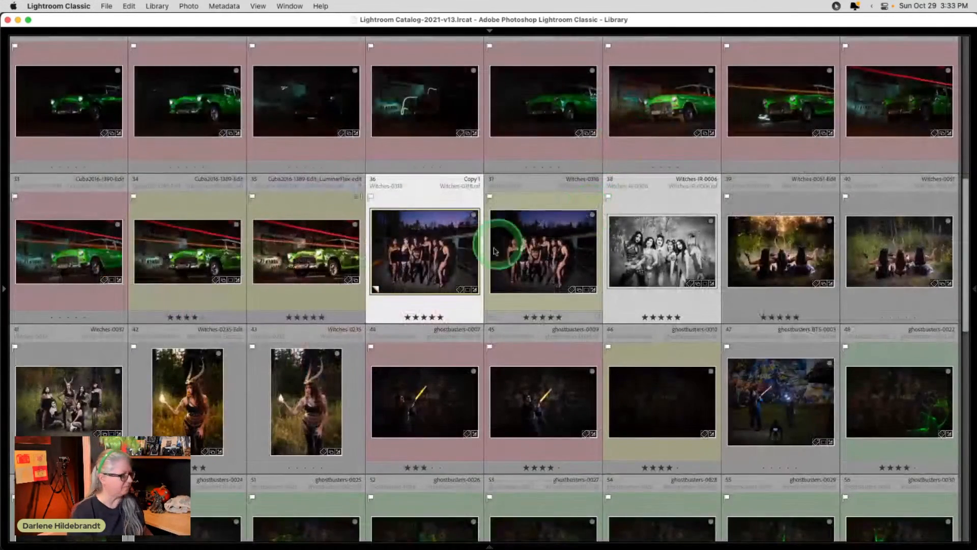
right_click(410, 237)
mouse_move(423, 266)
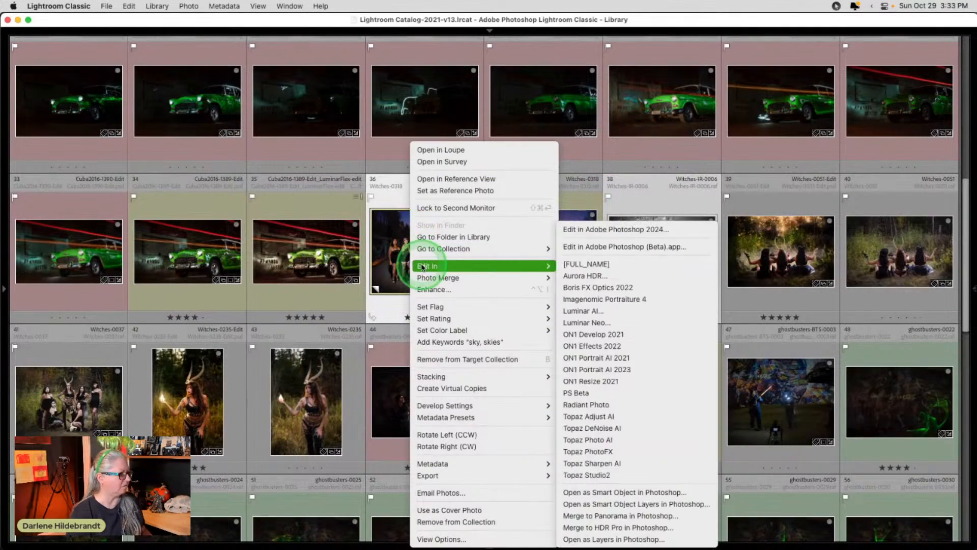
left_click(610, 539)
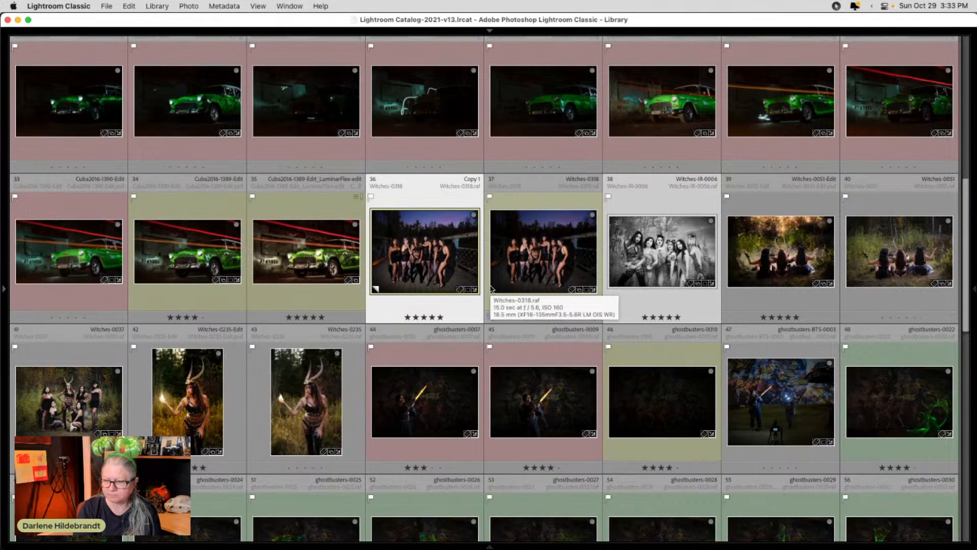
left_click(475, 283)
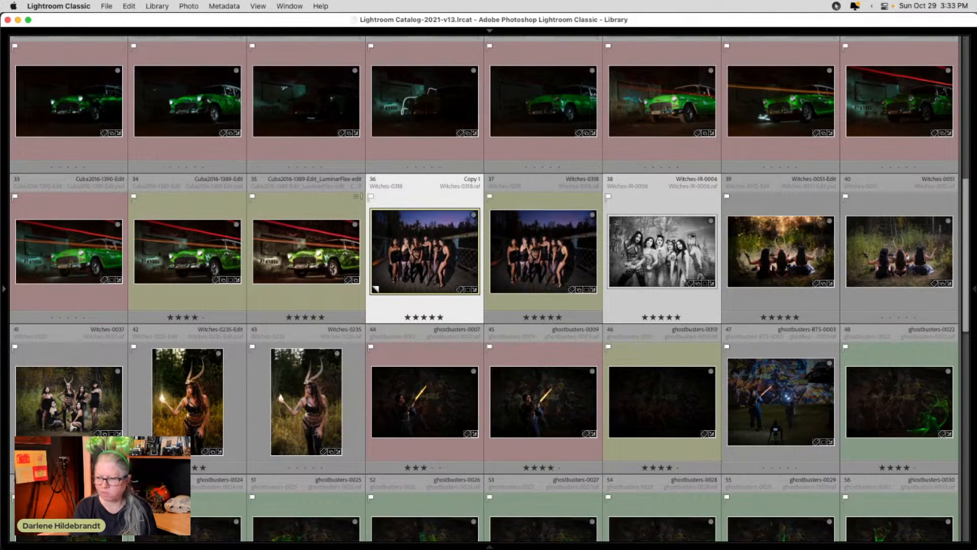
key("super+shift+e")
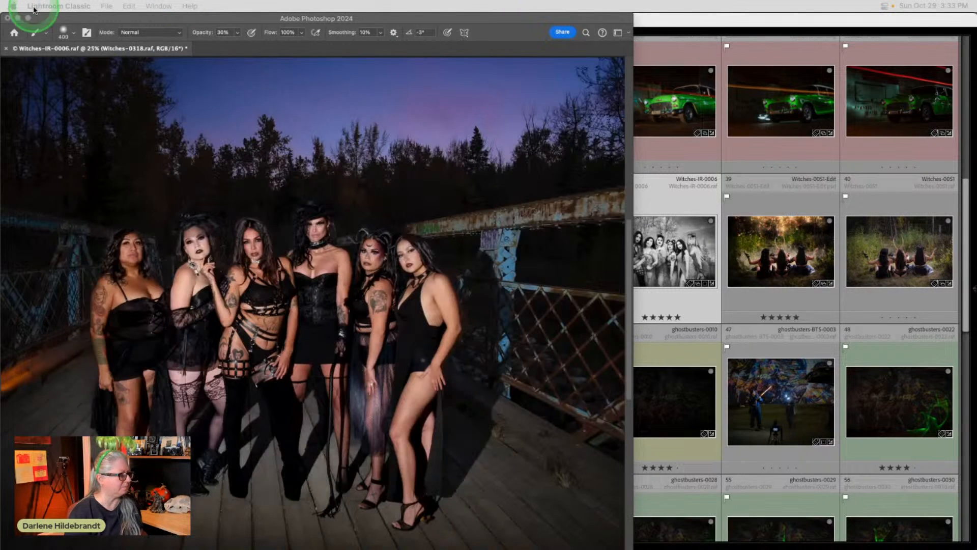
Switch to Photoshop, place the Witches-IR-0006 layer above Witches-0318 and move it to the centre of the canvas.
left_click(515, 35)
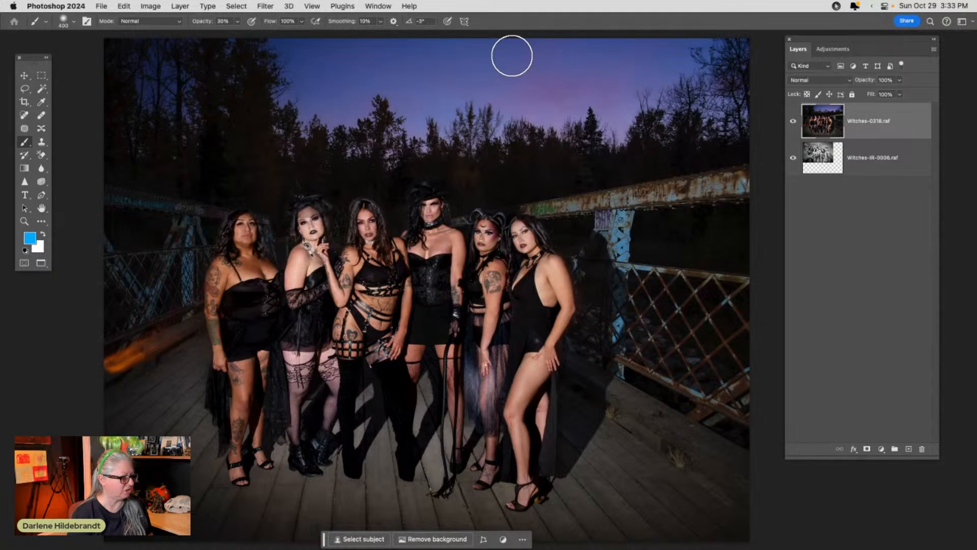
left_click_drag(873, 135, 876, 158)
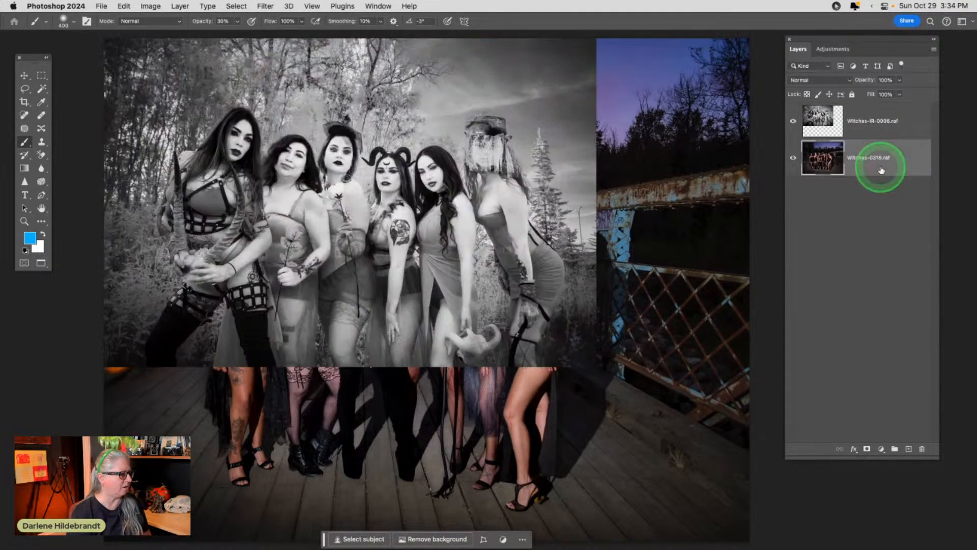
left_click(896, 131)
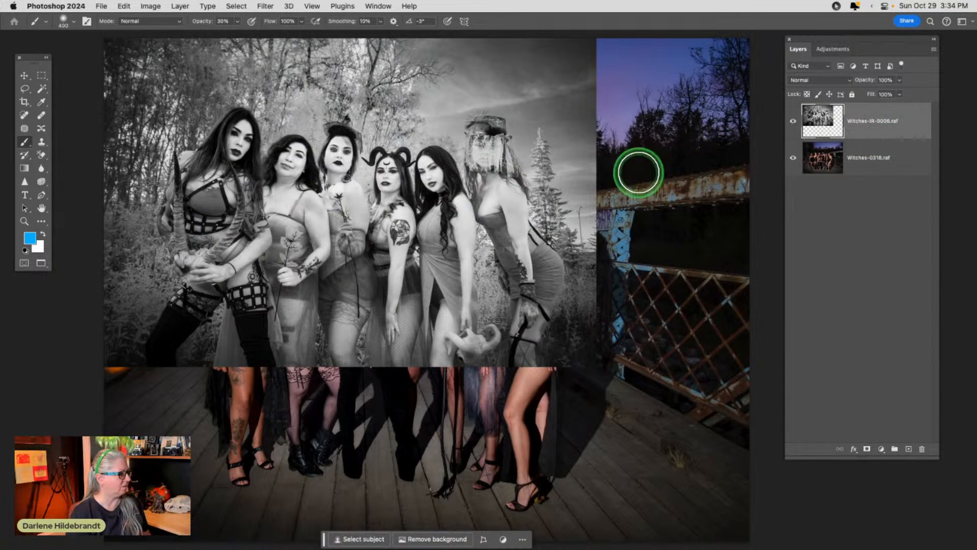
key("v")
mouse_move(433, 175)
left_mouse_down()
mouse_move(509, 231)
mouse_move(507, 342)
mouse_move(497, 342)
mouse_move(509, 209)
mouse_move(514, 381)
mouse_move(527, 246)
mouse_move(523, 264)
left_mouse_up()
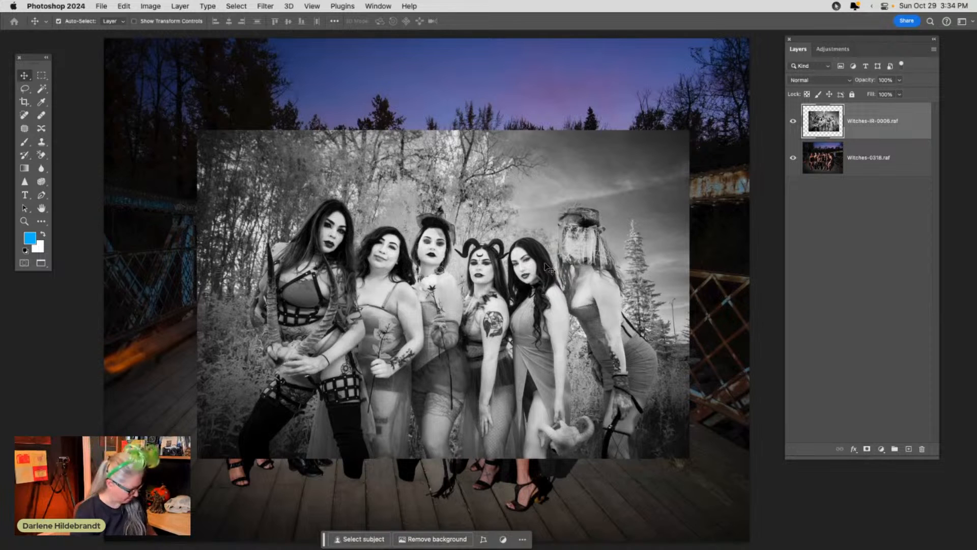
left_click(544, 265)
key("super+t")
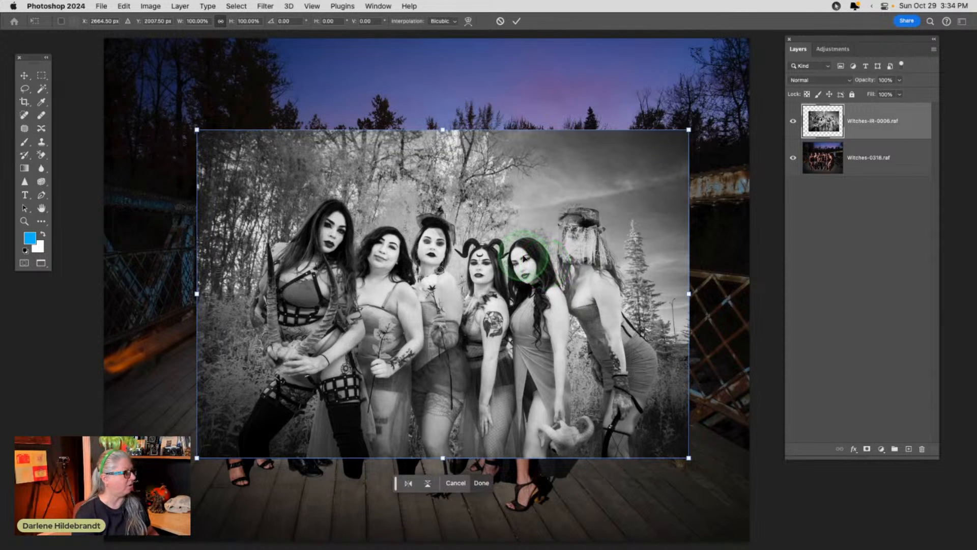
left_click(519, 248)
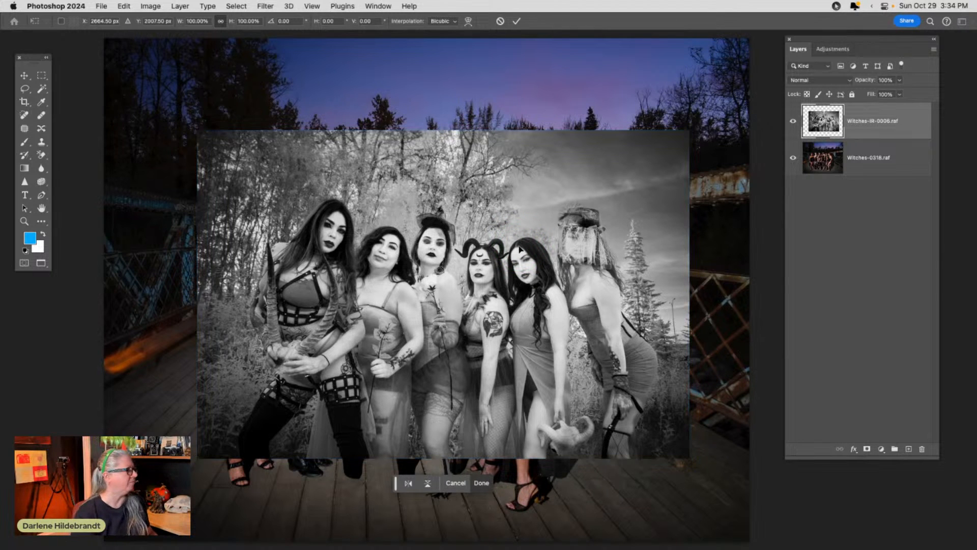
left_click(516, 21)
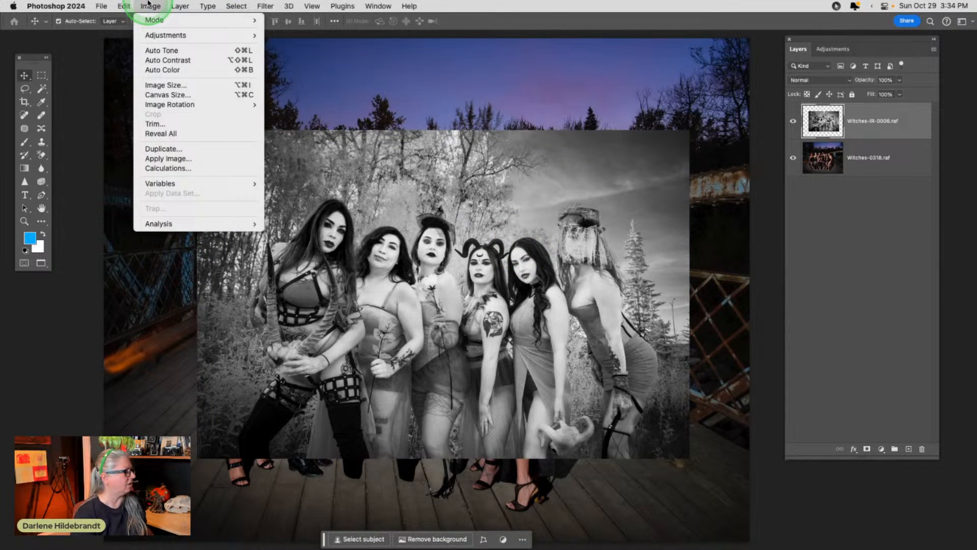
Scale the Witches-IR-0006 layer proportionally to about 125% and position it along the bottom edge of the night bridge photo.
left_click(123, 4)
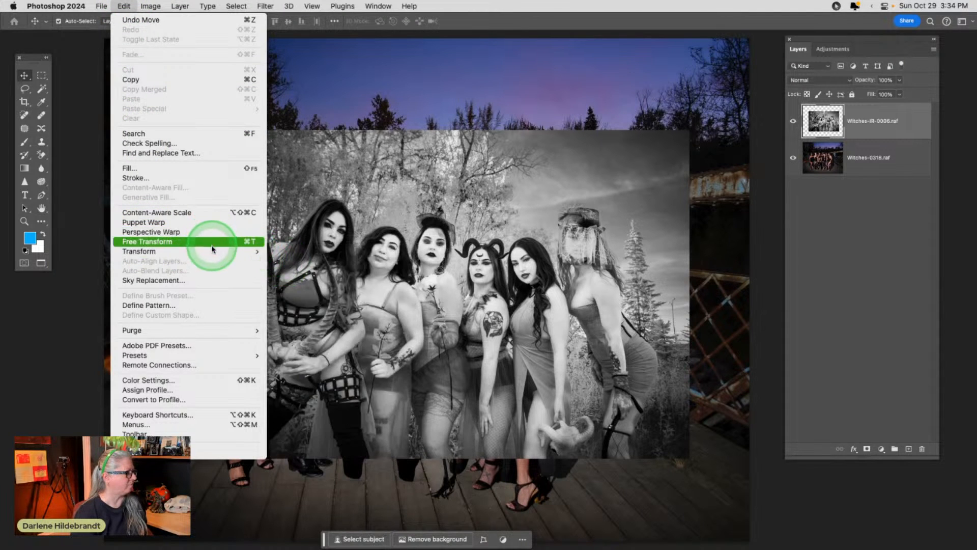
mouse_move(213, 251)
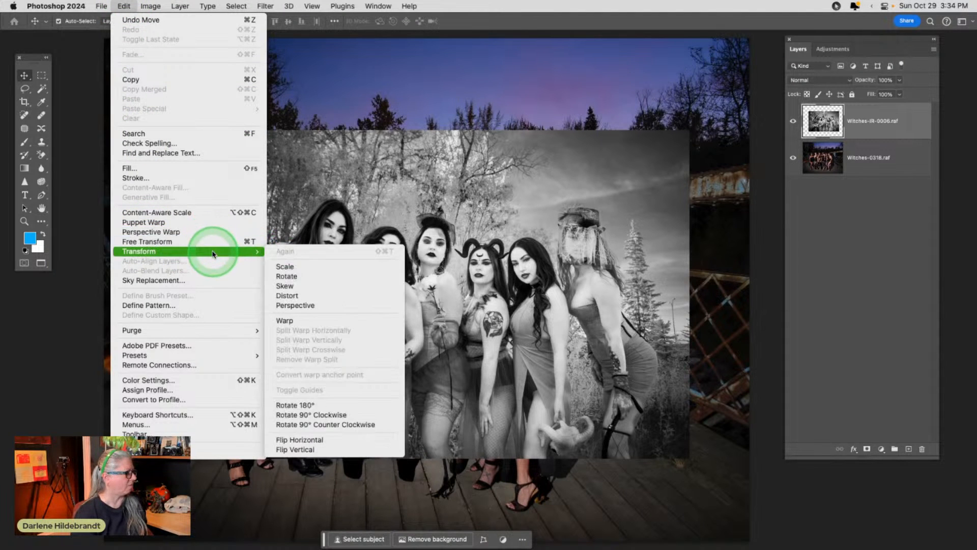
left_click(294, 267)
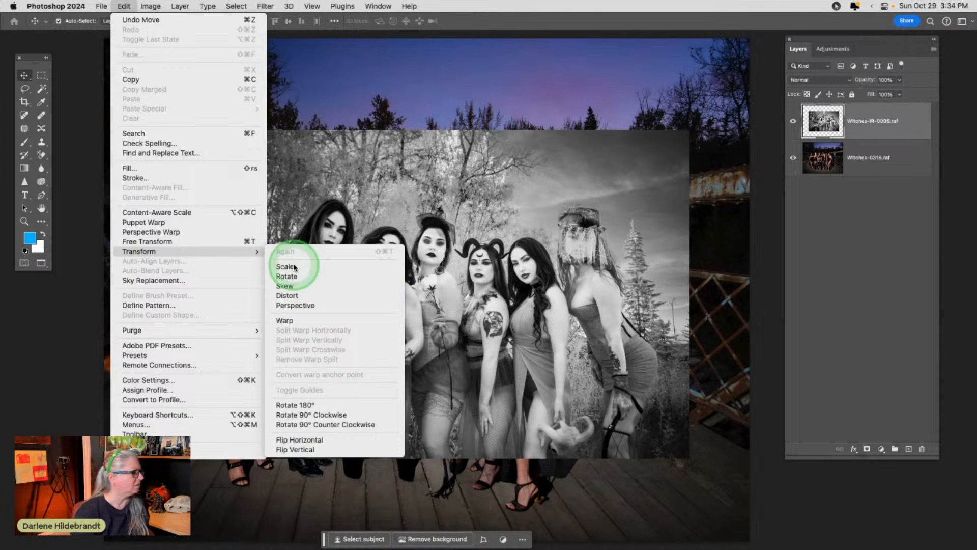
left_click_drag(197, 130, 136, 89)
left_click_drag(688, 458, 748, 499)
left_click_drag(517, 388, 485, 407)
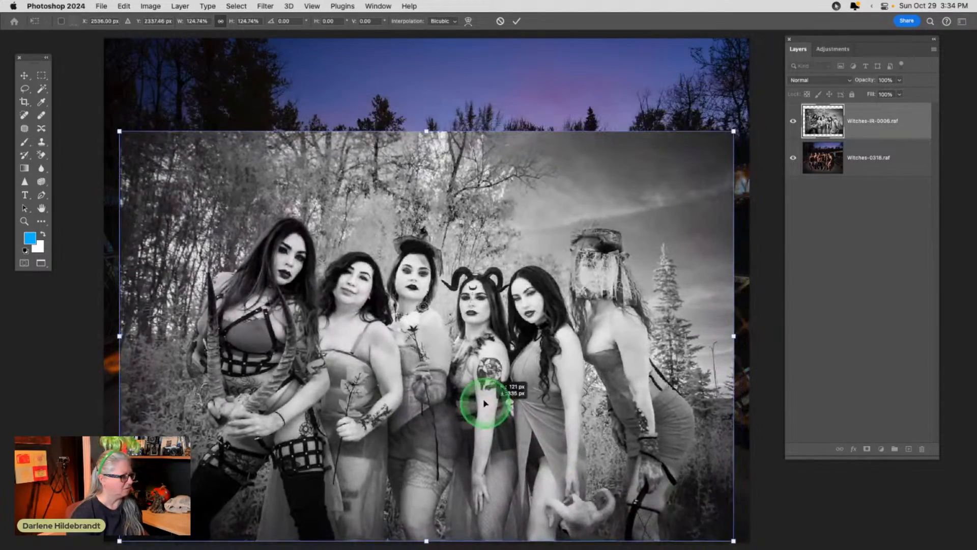
mouse_move(119, 131)
left_mouse_down()
mouse_move(100, 120)
mouse_move(116, 130)
left_mouse_up()
mouse_move(297, 316)
left_mouse_down()
mouse_move(421, 320)
mouse_move(305, 323)
mouse_move(300, 314)
left_mouse_up()
key("Return")
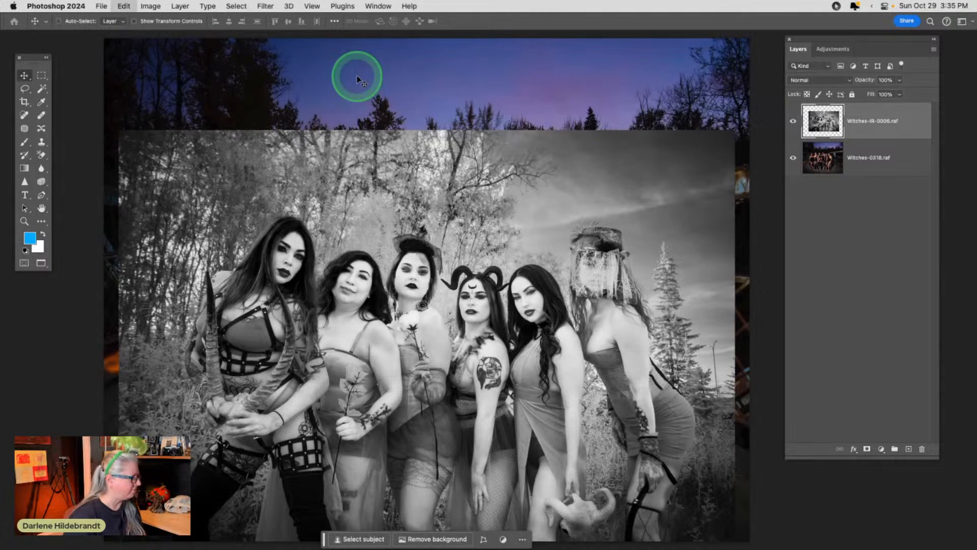
Undo the Witches-IR-0006 layer's scaling and move, and redo both.
key("super+z")
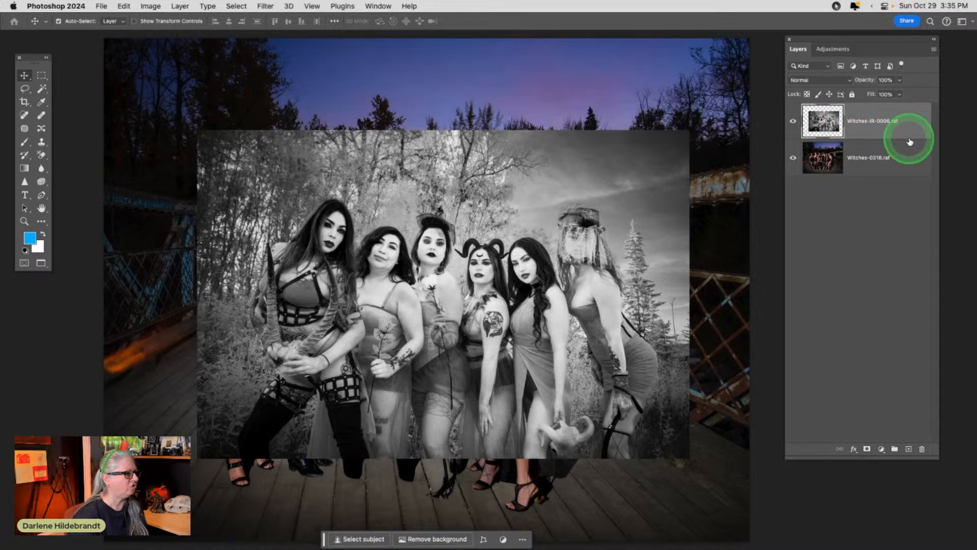
left_click(123, 5)
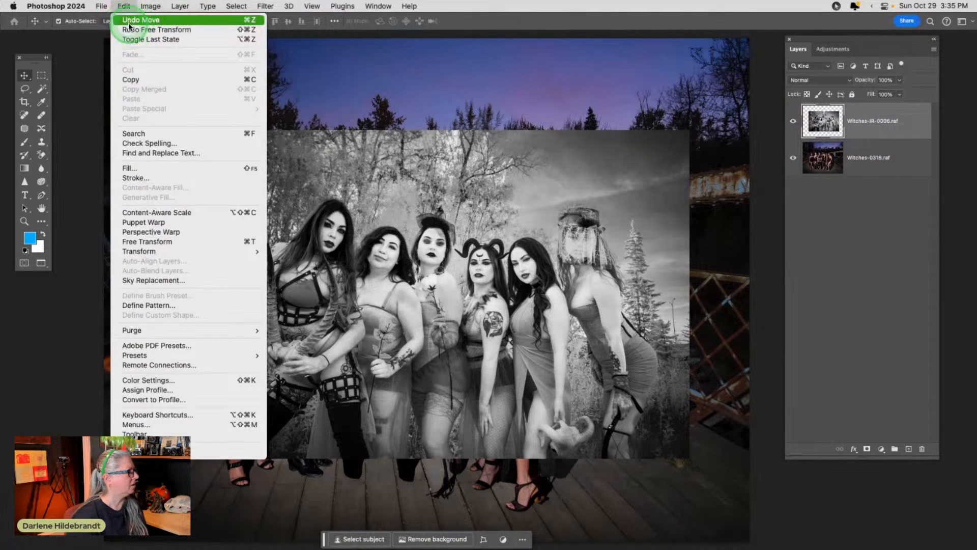
left_click(128, 20)
left_click(124, 7)
left_click(128, 30)
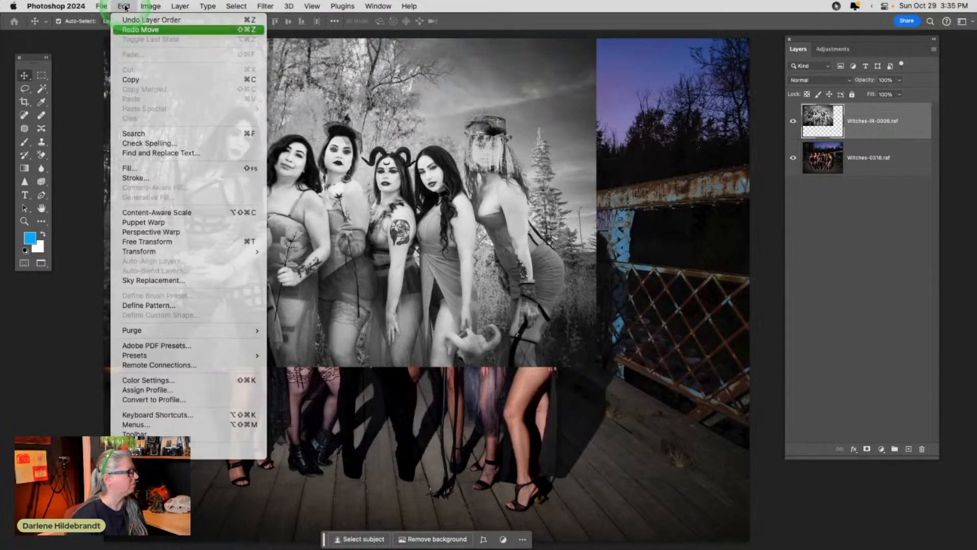
left_click(126, 8)
left_click(131, 29)
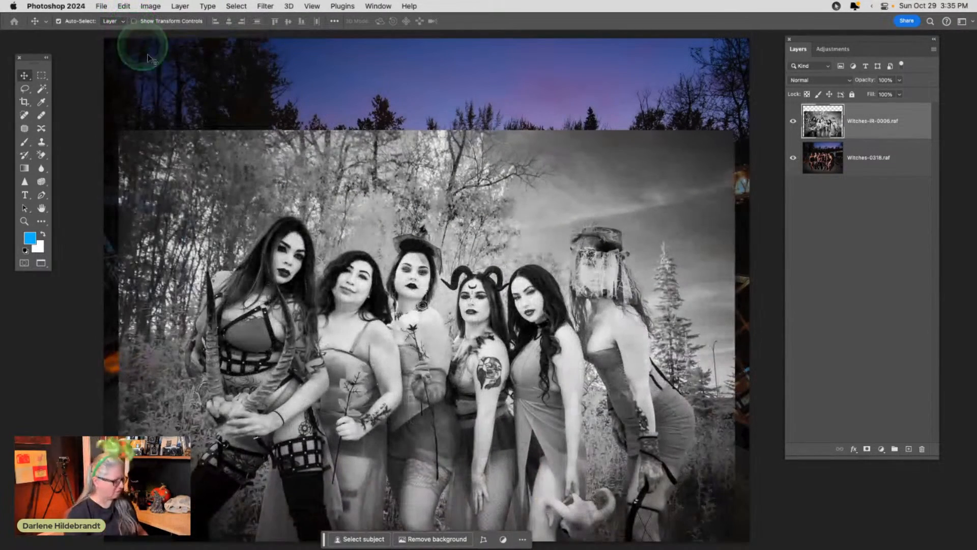
Select the group of women in the Witches-IR-0006 layer with automatic subject selection and activate the Lasso tool.
mouse_move(305, 251)
left_mouse_down()
mouse_move(316, 212)
mouse_move(305, 201)
mouse_move(310, 248)
left_mouse_up()
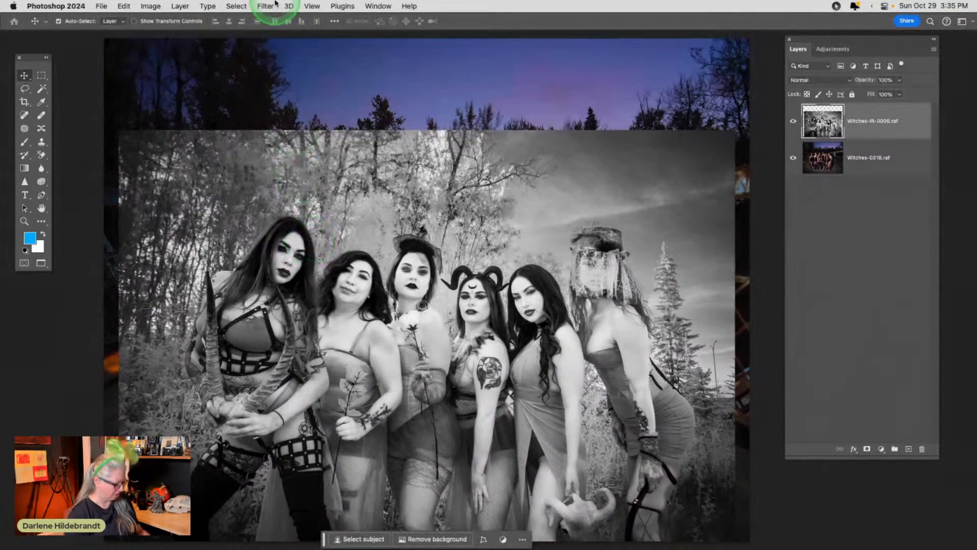
left_click(231, 4)
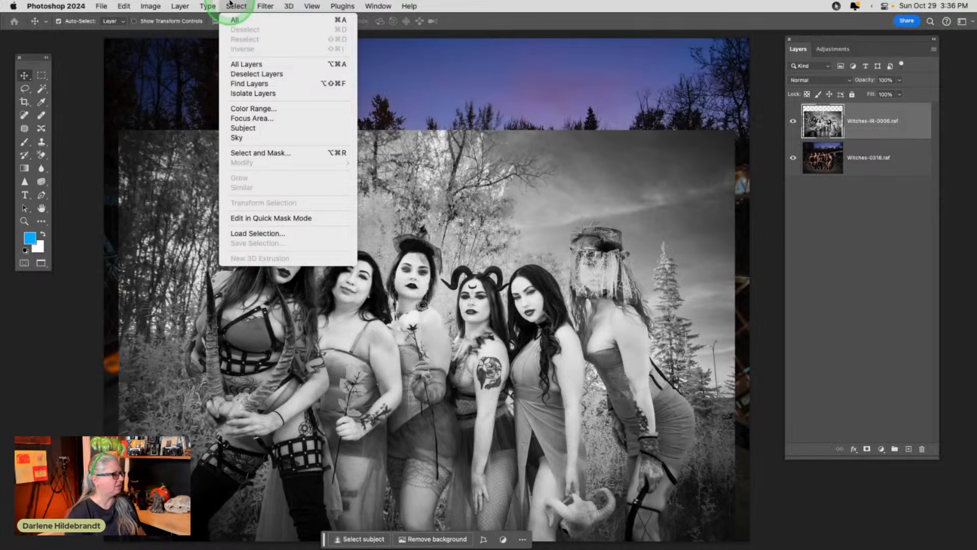
left_click(244, 129)
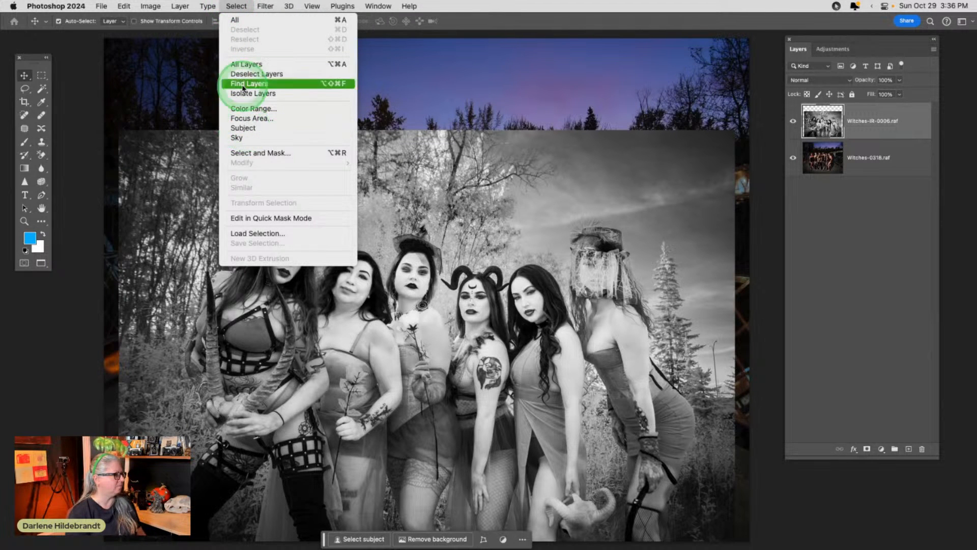
left_click(252, 129)
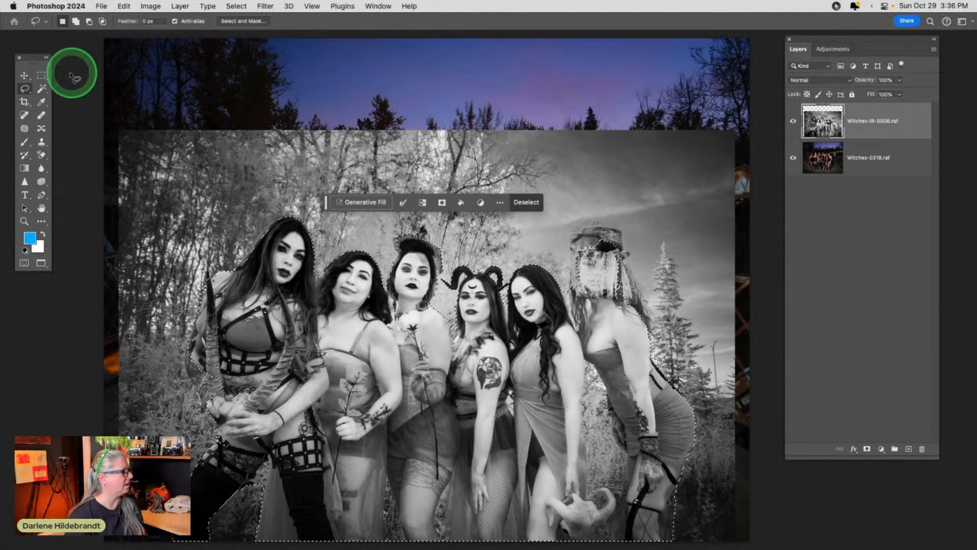
left_click(25, 90)
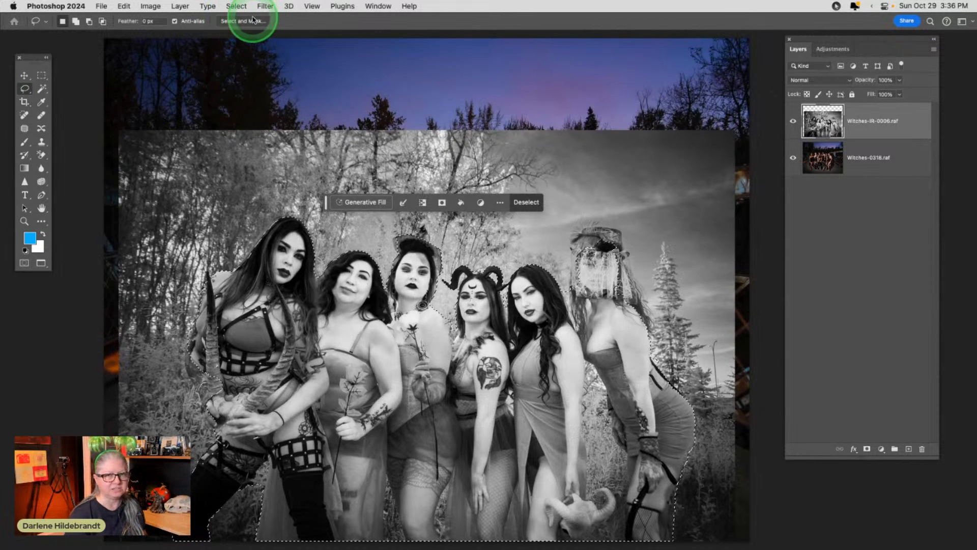
Try refining the selection edge around the veiled woman's head in Select and Mask, using the refine brush in subtract mode.
left_click(236, 6)
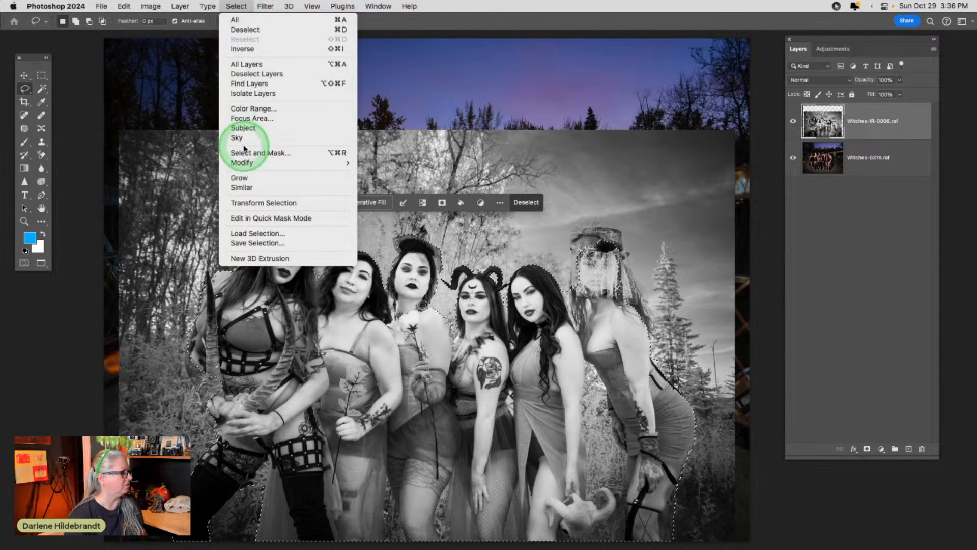
left_click(247, 152)
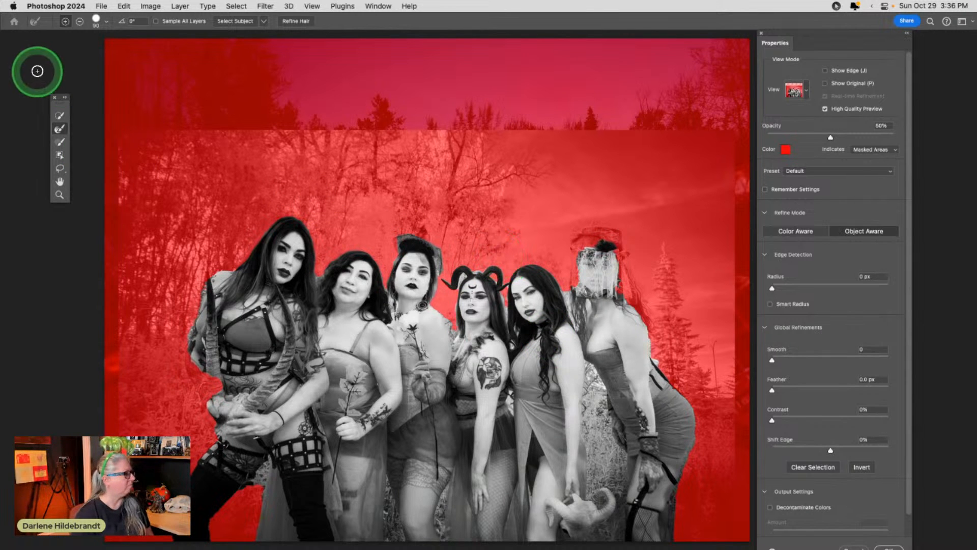
left_click(80, 23)
mouse_move(568, 247)
left_mouse_down()
mouse_move(578, 251)
mouse_move(575, 278)
mouse_move(602, 227)
mouse_move(618, 277)
left_mouse_up()
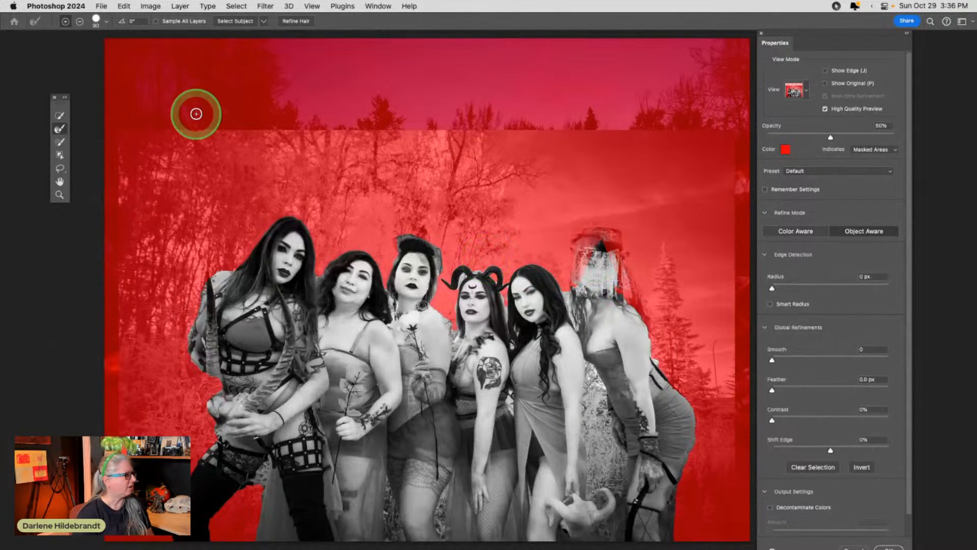
left_click(80, 21)
mouse_move(593, 266)
left_mouse_down()
mouse_move(576, 285)
mouse_move(580, 244)
mouse_move(609, 236)
mouse_move(632, 305)
left_mouse_up()
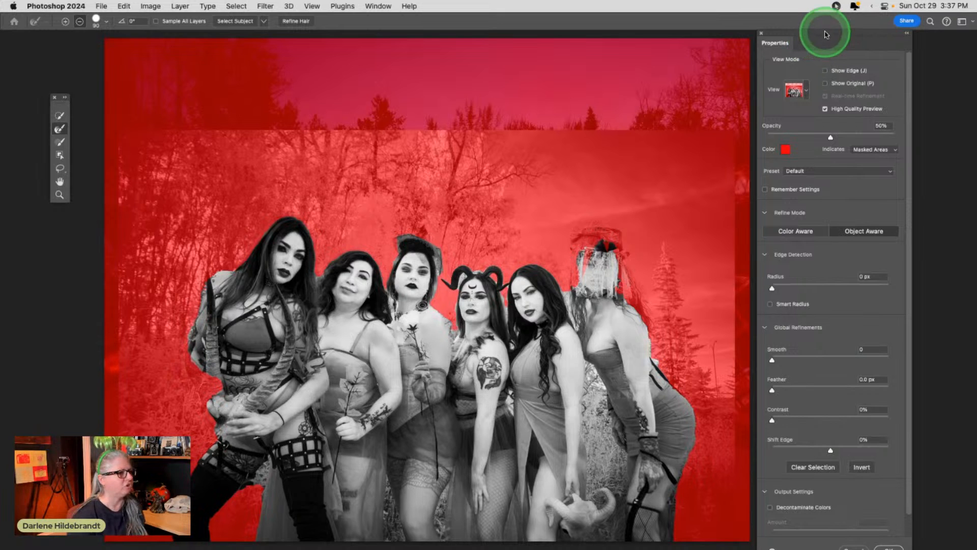
left_click_drag(826, 32, 815, 15)
left_click(845, 534)
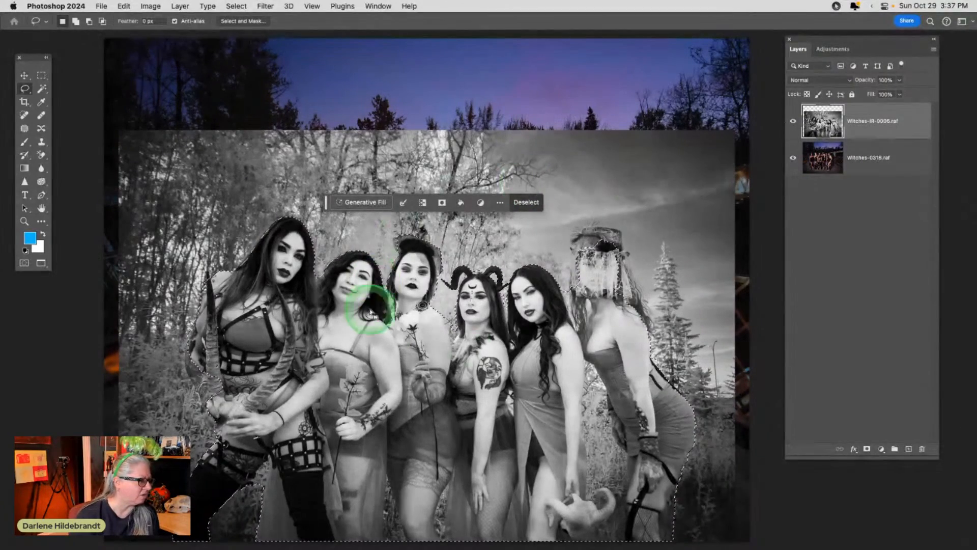
Invert the selection and add a mask to the Witches-IR-0006 layer that hides the background around the women.
left_click(613, 266)
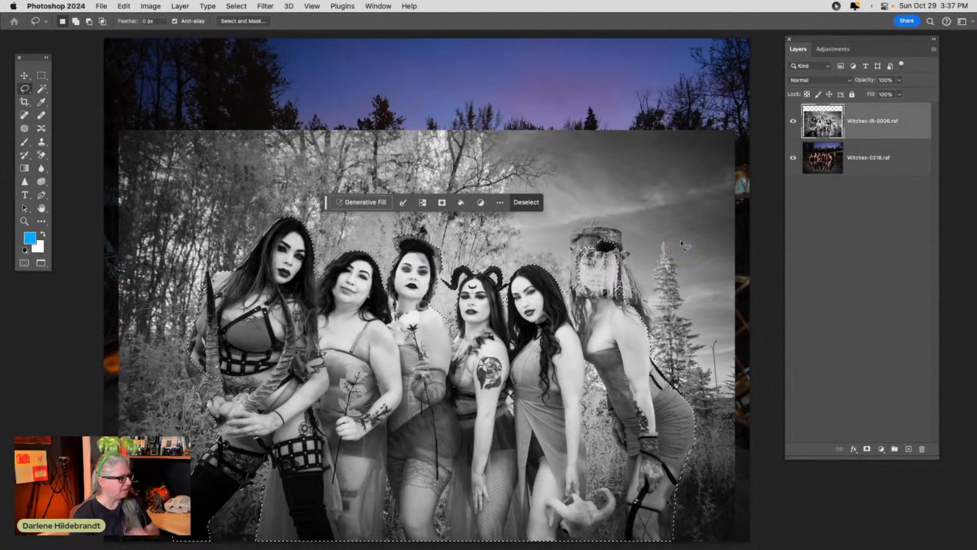
left_click_drag(262, 415, 228, 459)
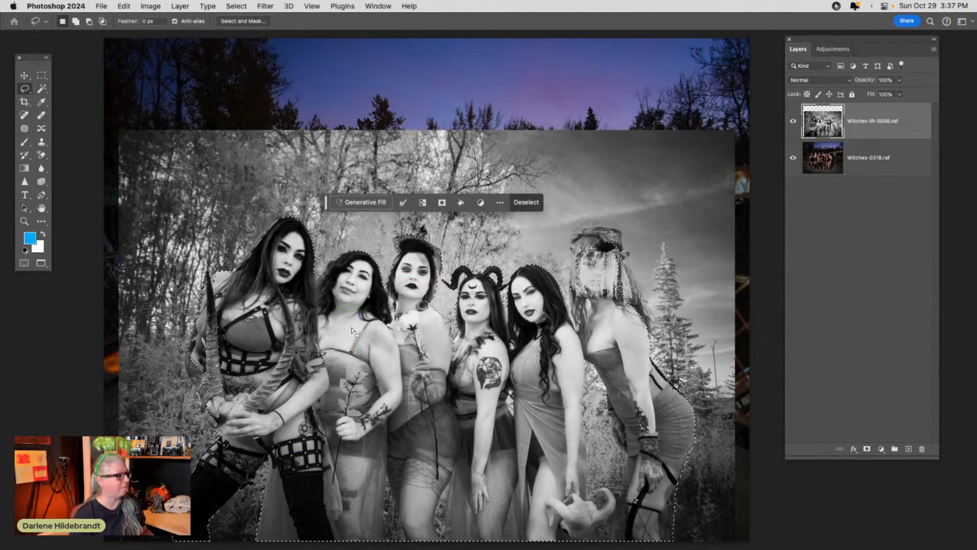
left_click(235, 6)
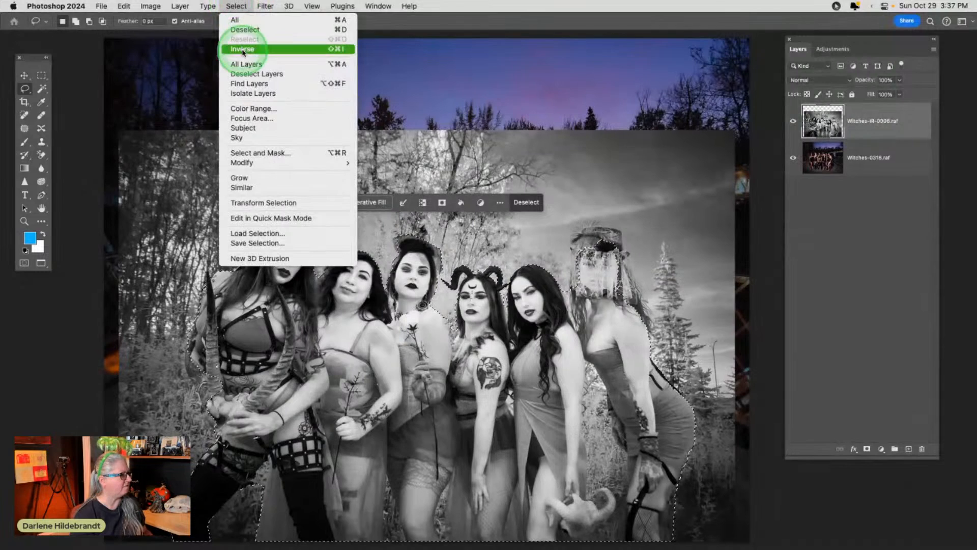
left_click(243, 50)
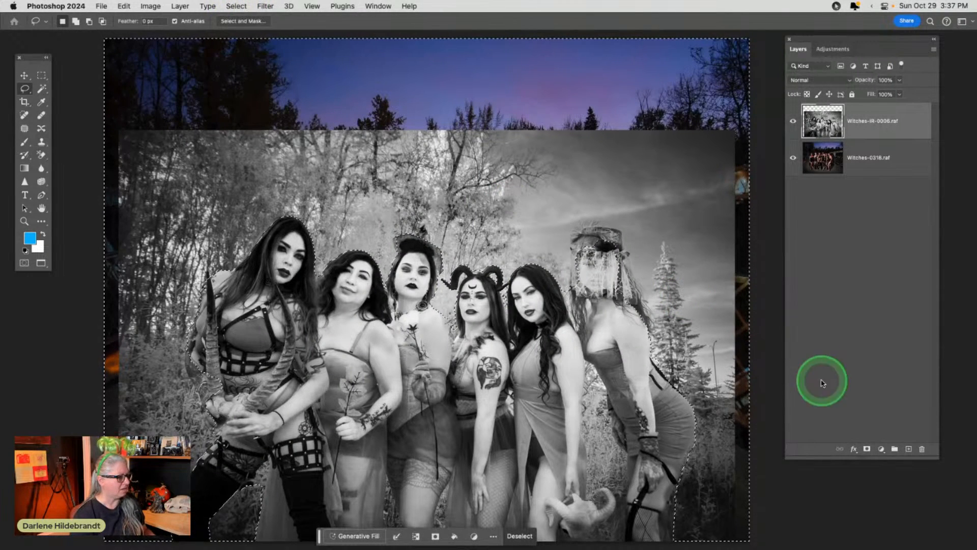
left_click(867, 449)
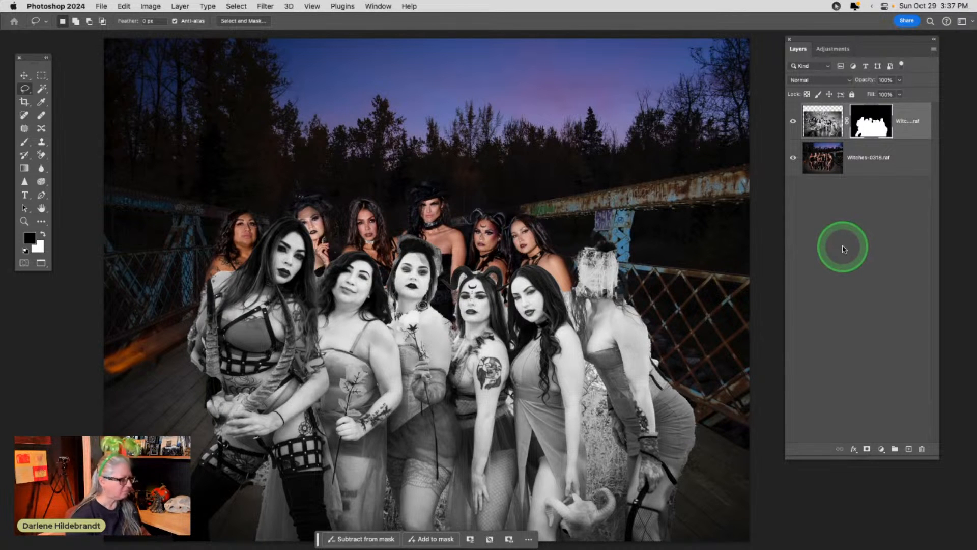
Move the masked black-and-white group about 150 px left and 359 px up over the bridge photo.
key("v")
left_click(827, 137)
left_click_drag(447, 375, 427, 336)
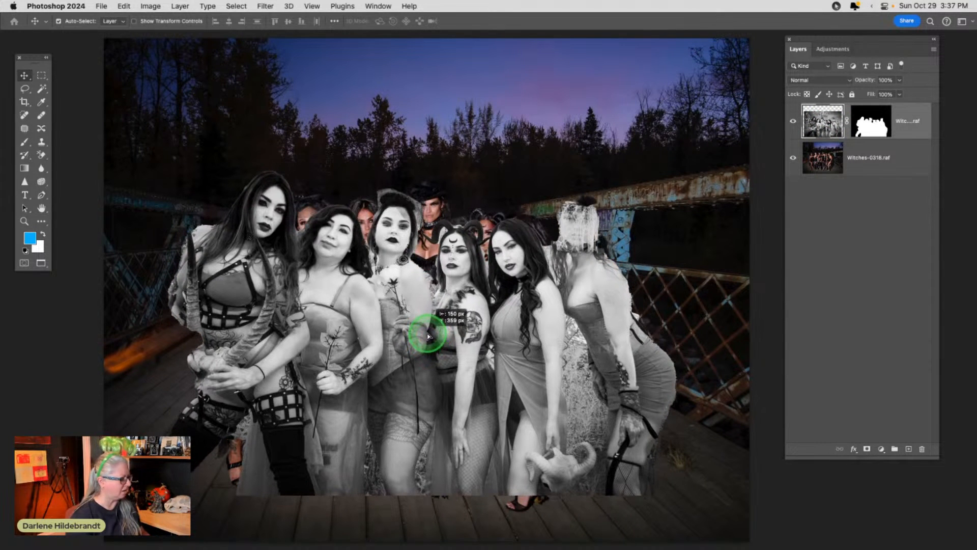
Check the masked layer's transform bounds and convert the layer to a smart object.
key("super+t")
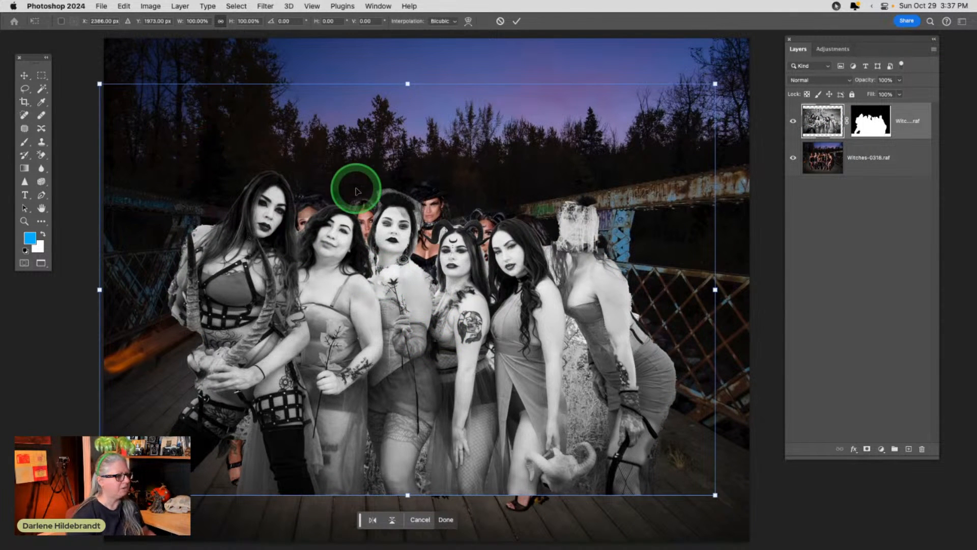
key("Return")
right_click(882, 130)
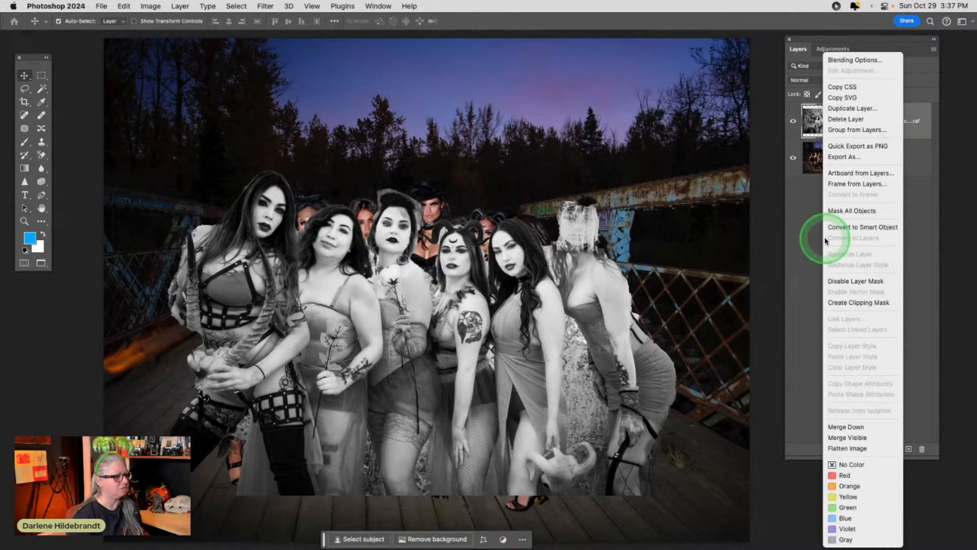
left_click(835, 220)
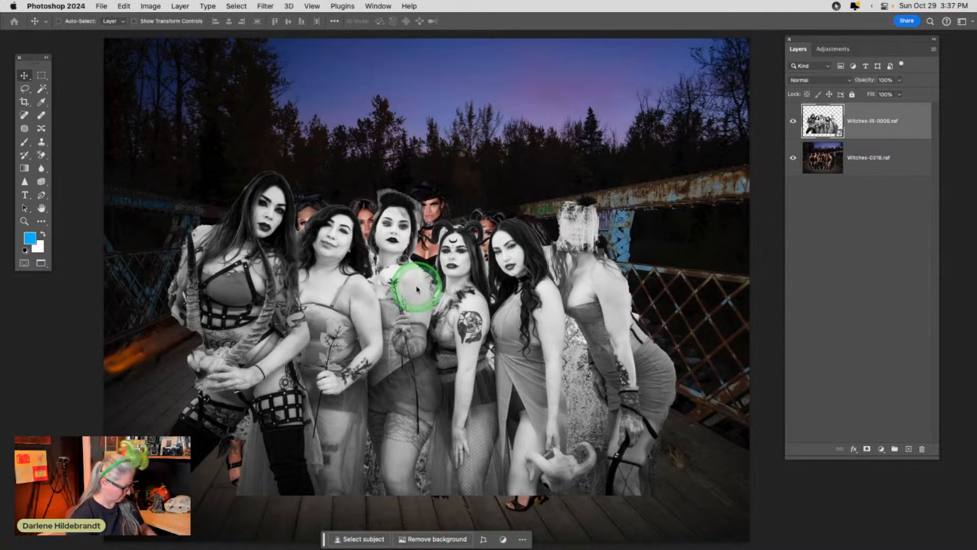
Enlarge the black-and-white group's smart object and reposition it so the figures hide the women standing on the bridge.
key("super+t")
left_click_drag(698, 487, 791, 543)
left_click_drag(495, 348, 444, 338)
key("Return")
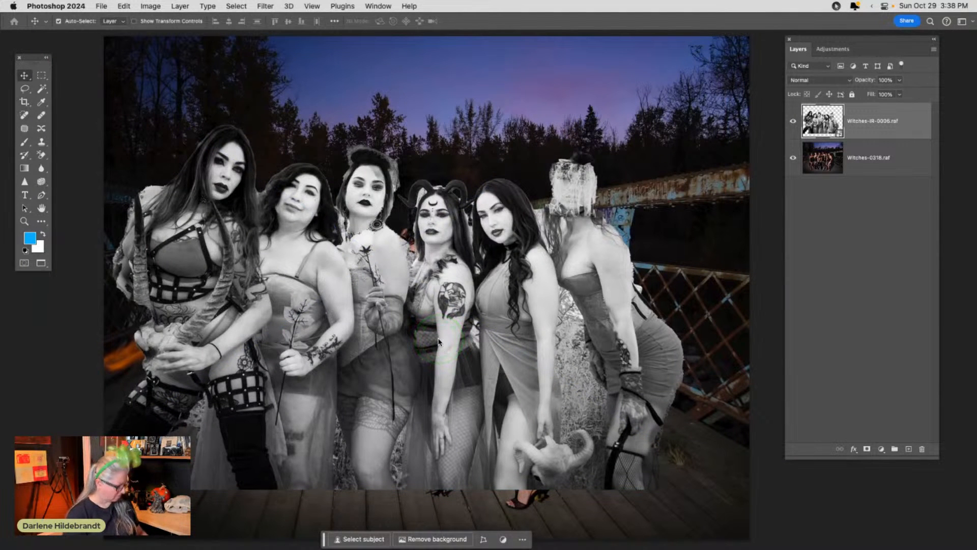
Crop the canvas with the Ratio preset and no fixed values, trimming the lower edge to the group's cut-off legs.
key("c")
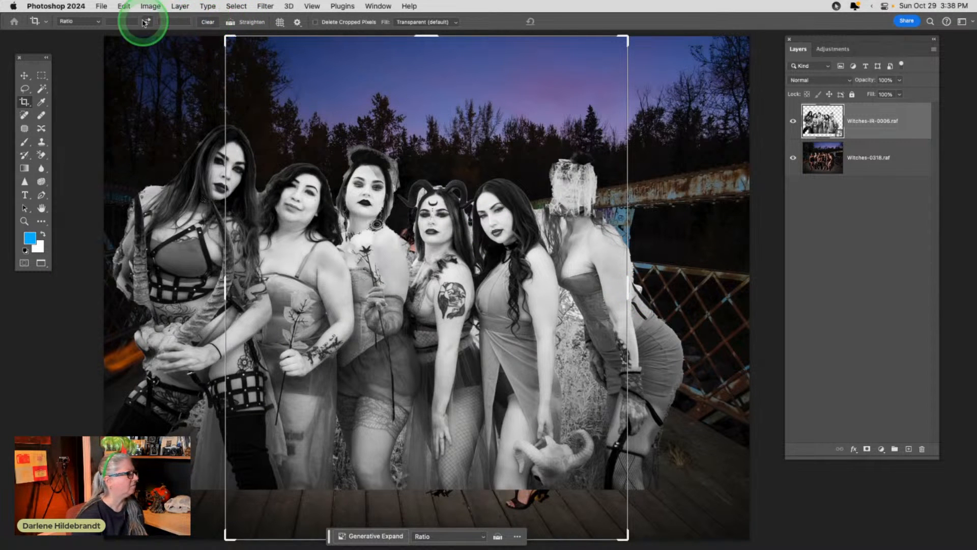
left_click(82, 22)
left_click(82, 31)
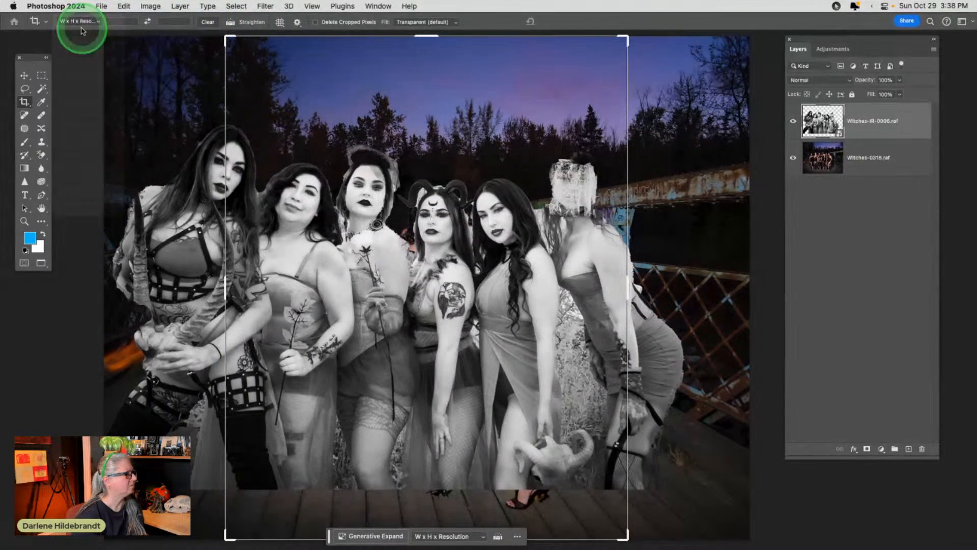
mouse_move(431, 80)
left_mouse_down()
mouse_move(430, 22)
mouse_move(428, 79)
left_mouse_up()
left_click(71, 21)
left_click(70, 12)
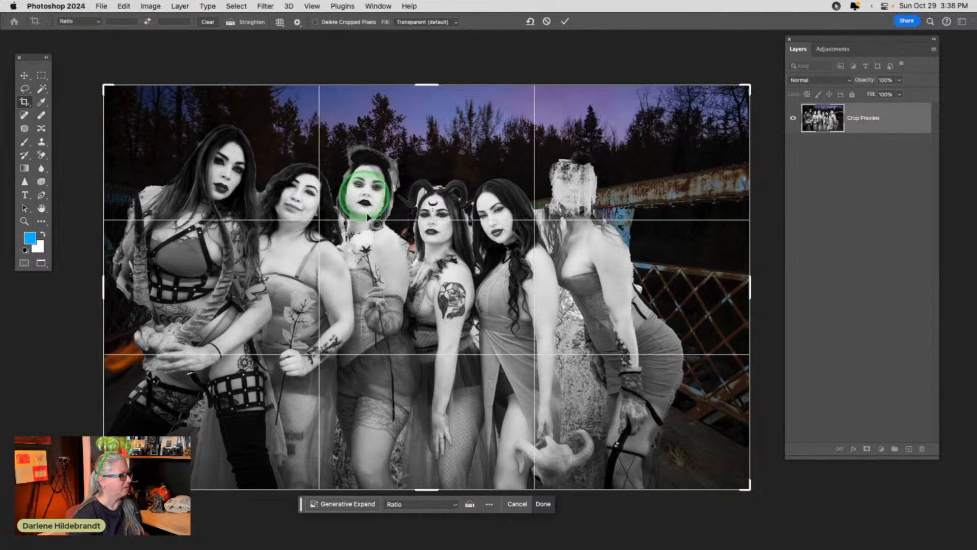
left_click_drag(430, 83, 428, 61)
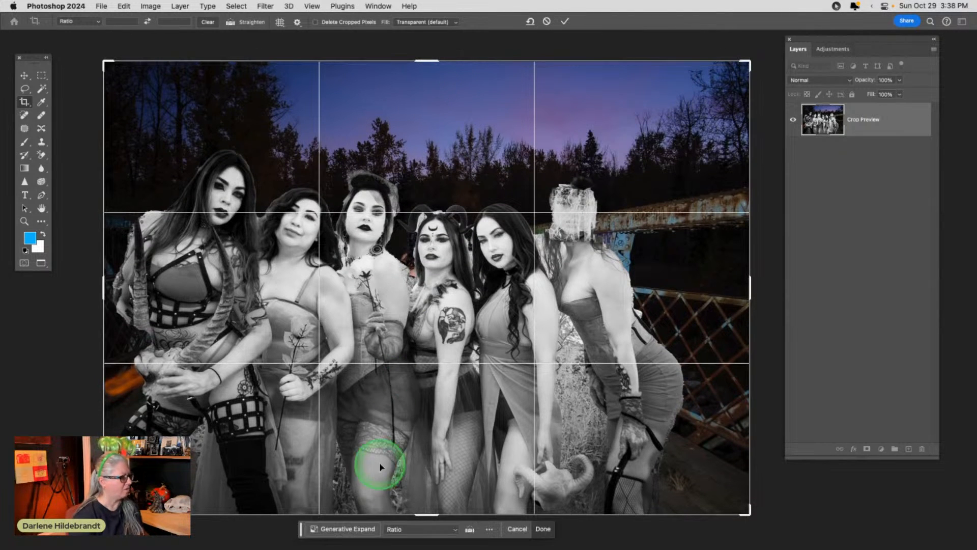
left_click_drag(417, 510, 427, 535)
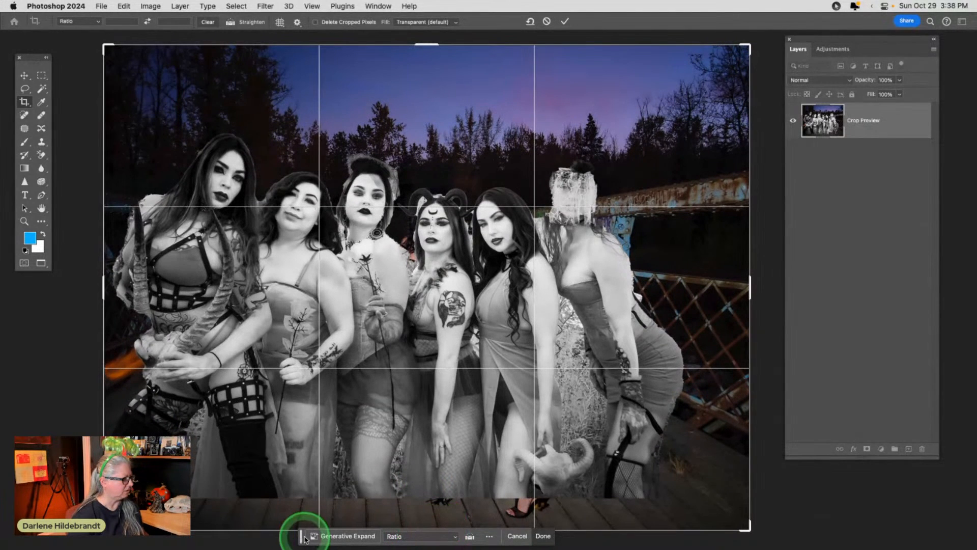
left_click_drag(302, 539, 9, 282)
left_click_drag(381, 530, 429, 510)
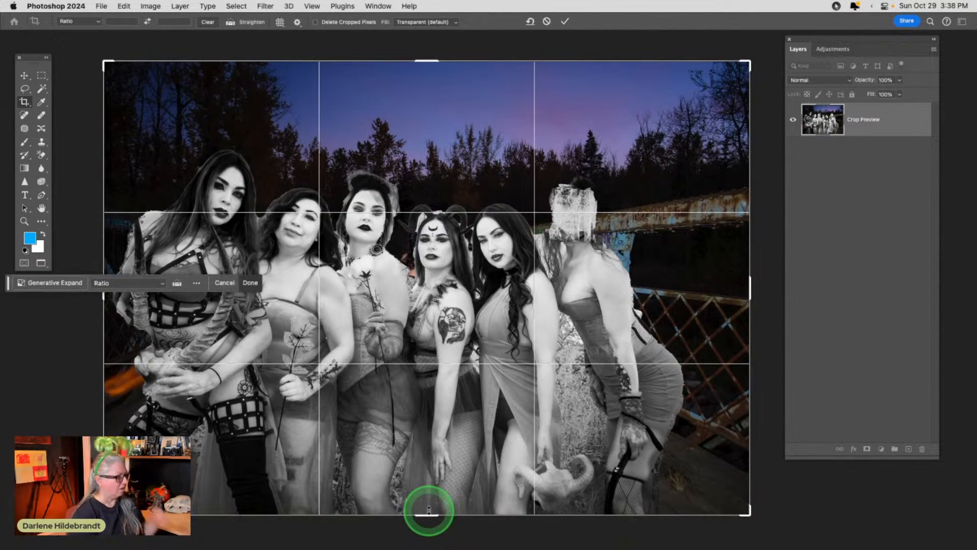
key("Return")
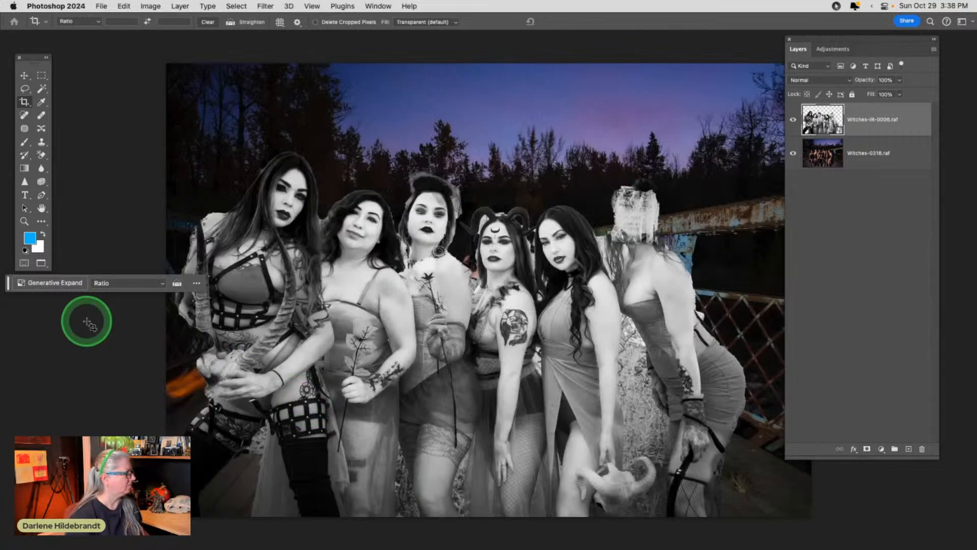
Move the contextual task bar below the photo and access its options.
left_click_drag(9, 283, 20, 529)
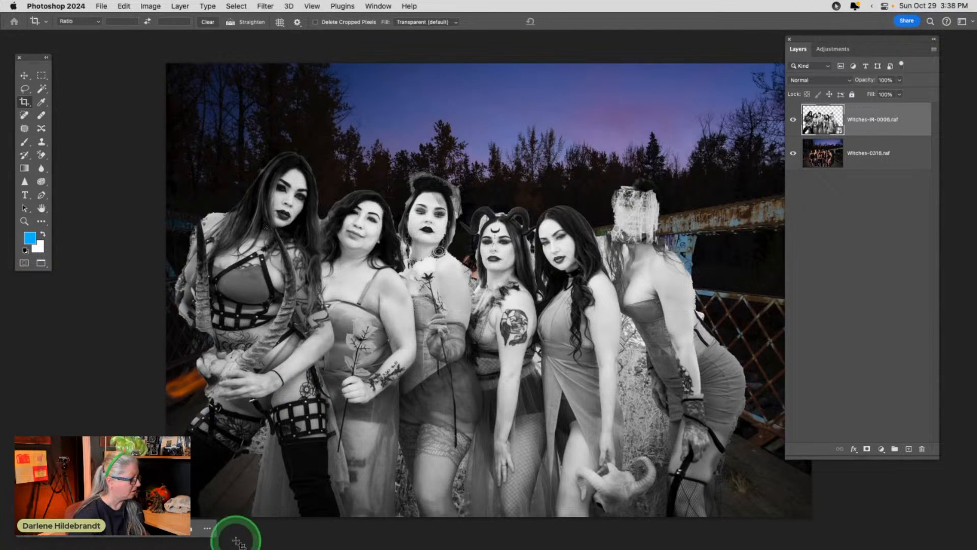
left_click(207, 528)
left_click(219, 537)
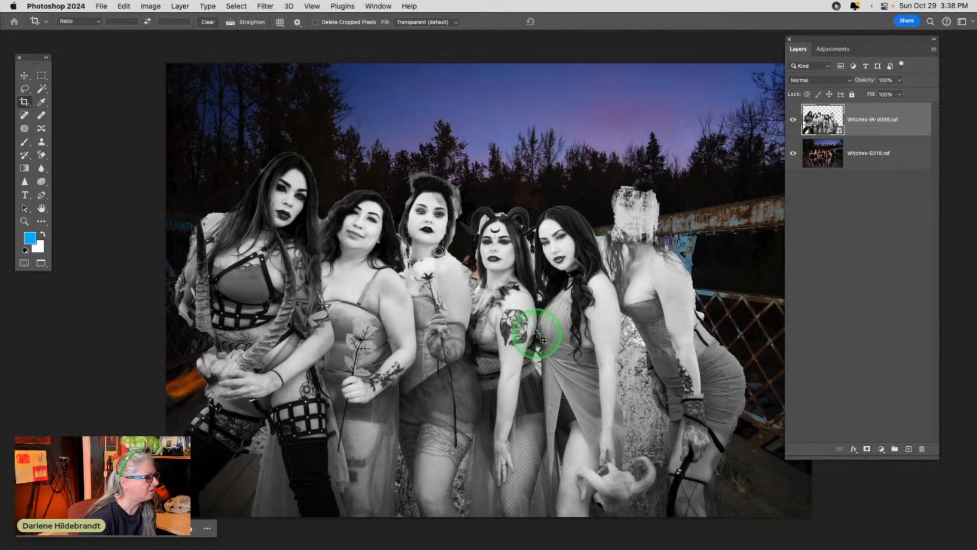
Shift the smart object about 249 px right, enlarge it to about 118%, and add a blank layer mask.
key("v")
left_click_drag(530, 395, 560, 393)
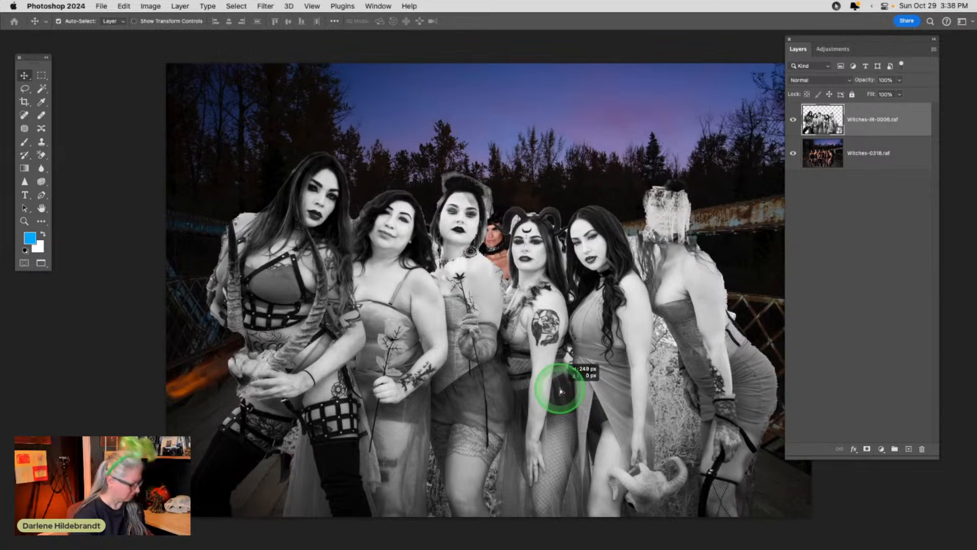
key("ctrl+t")
left_click_drag(127, 47, 93, 63)
left_click_drag(342, 246, 360, 265)
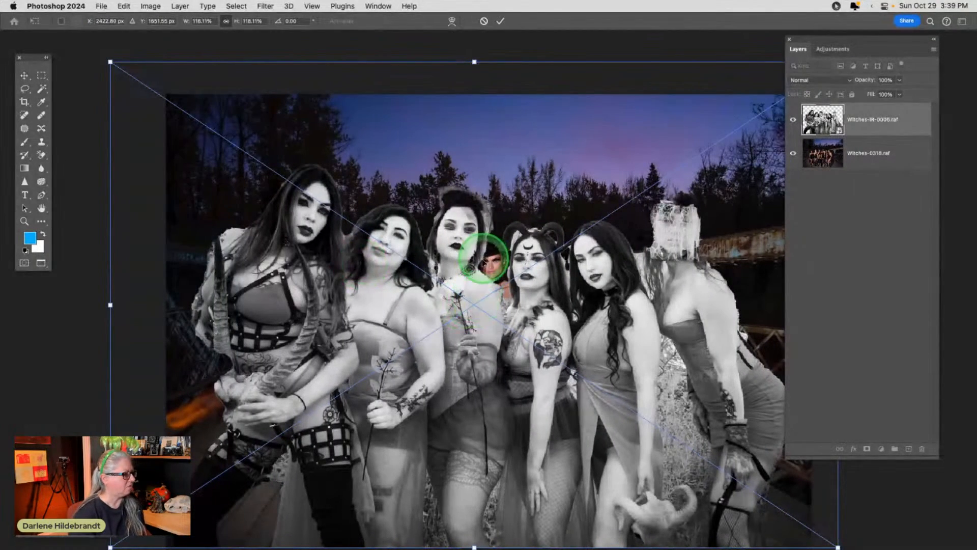
left_click_drag(468, 349, 447, 338)
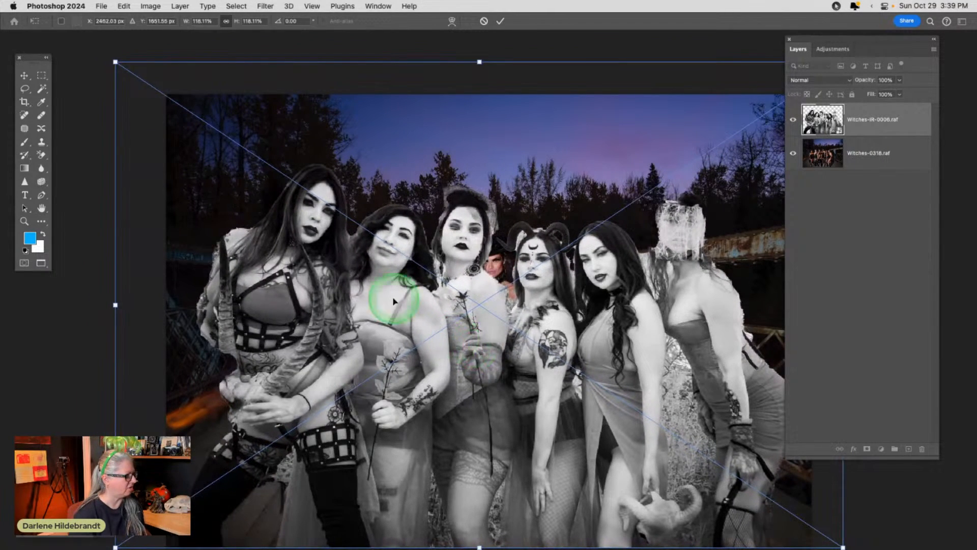
left_click_drag(121, 74, 126, 76)
key("Return")
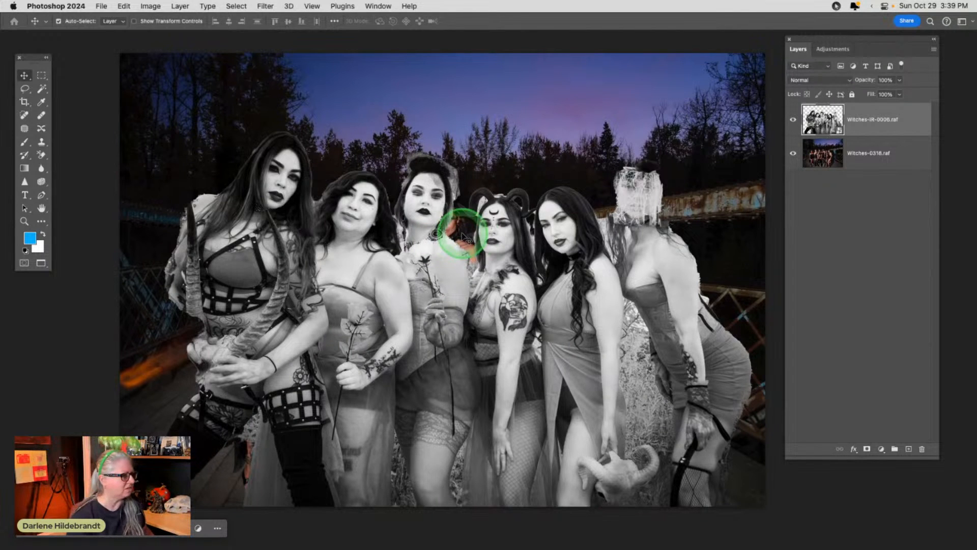
left_click(866, 450)
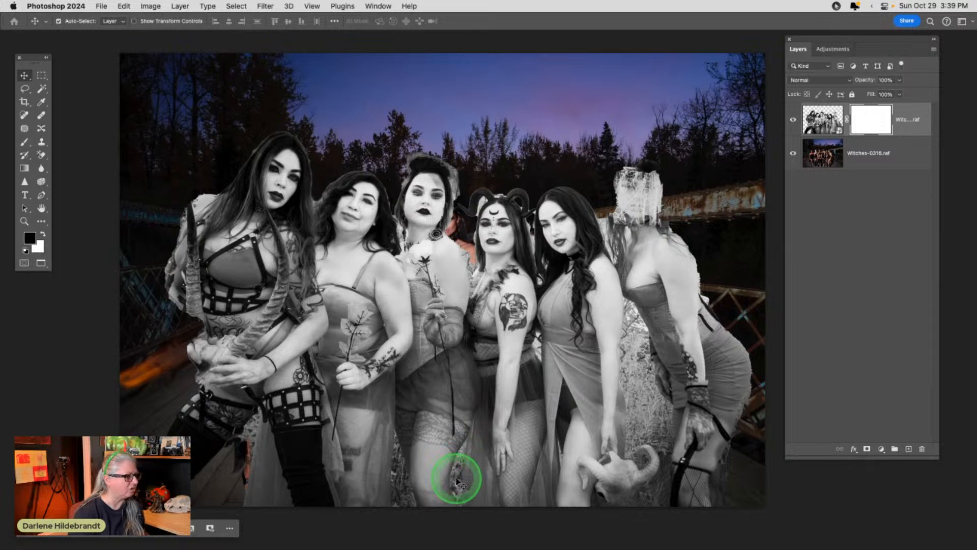
Undo the blank mask, scaling, crop and smart object conversion, going back to the black-and-white layer with its original mask.
key("super+z")
key("super+z")
key("super+z")
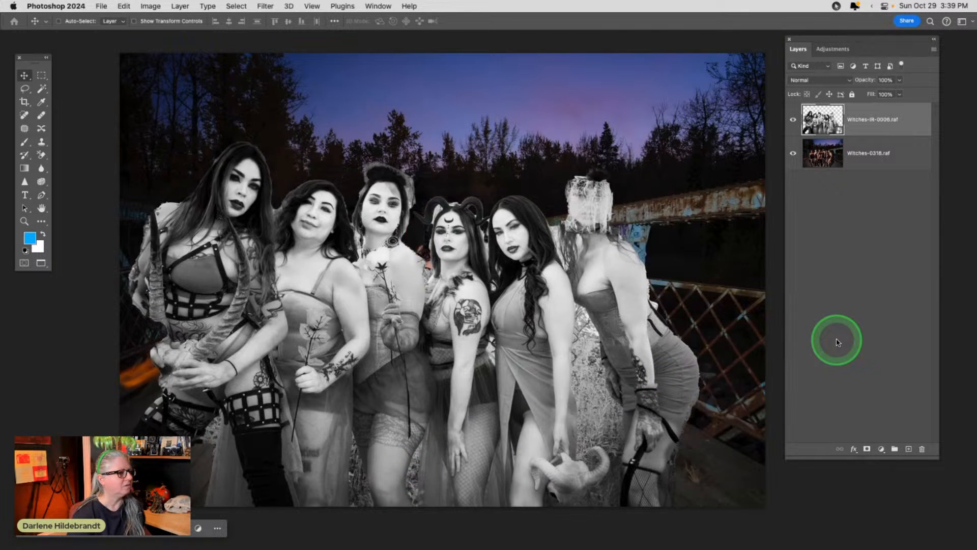
key("super+z")
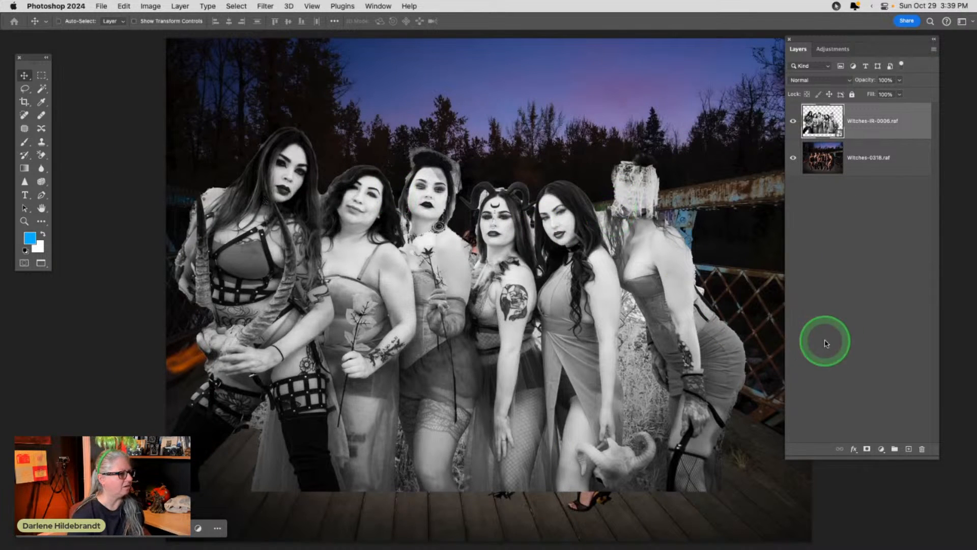
key("super+z")
key("super+z")
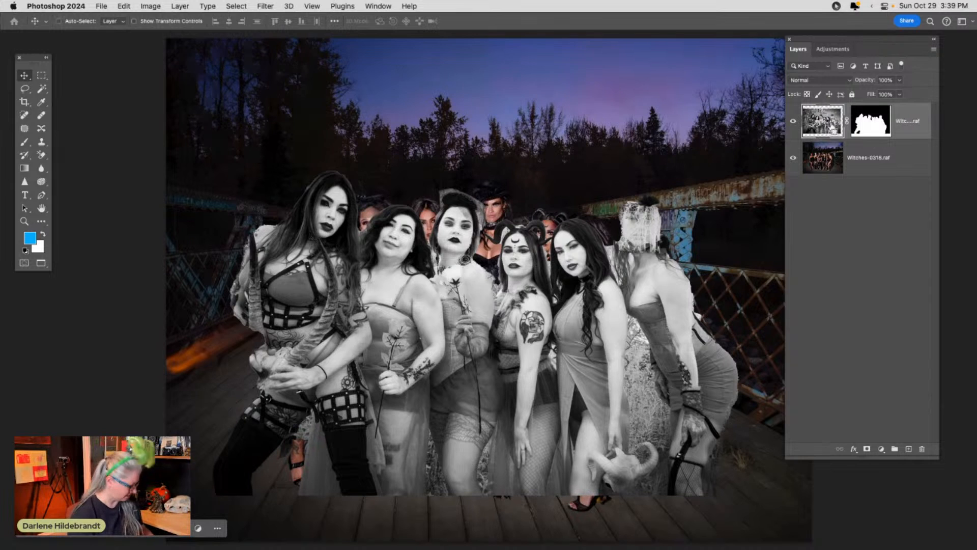
Enlarge the masked black-and-white layer proportionally from opposite corners and position it over the women on the bridge.
key("super+t")
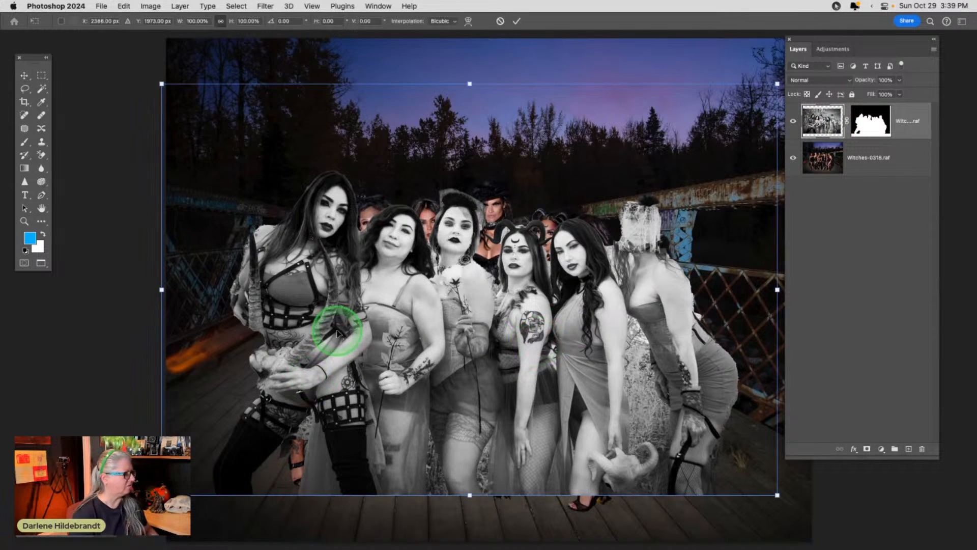
left_click_drag(777, 494, 804, 515)
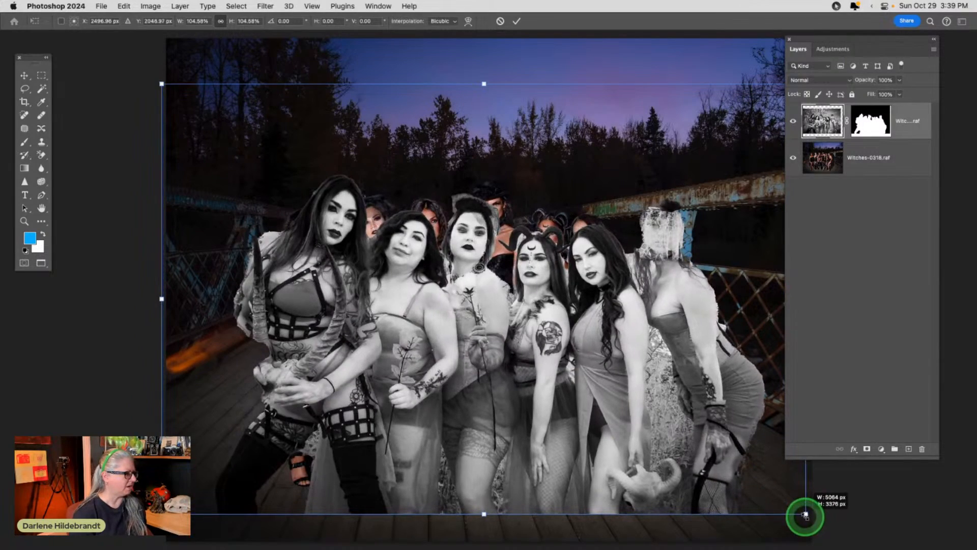
left_click_drag(160, 86, 115, 43)
left_click_drag(336, 215, 360, 200)
key("Return")
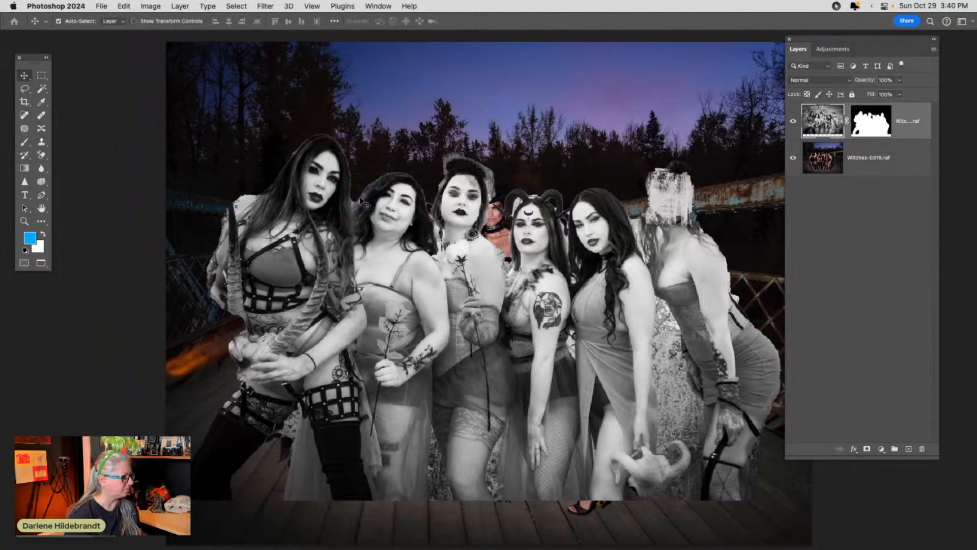
Crop the canvas's lower edge up to where the black-and-white group's legs are cut off.
key("c")
left_click_drag(471, 485, 487, 522)
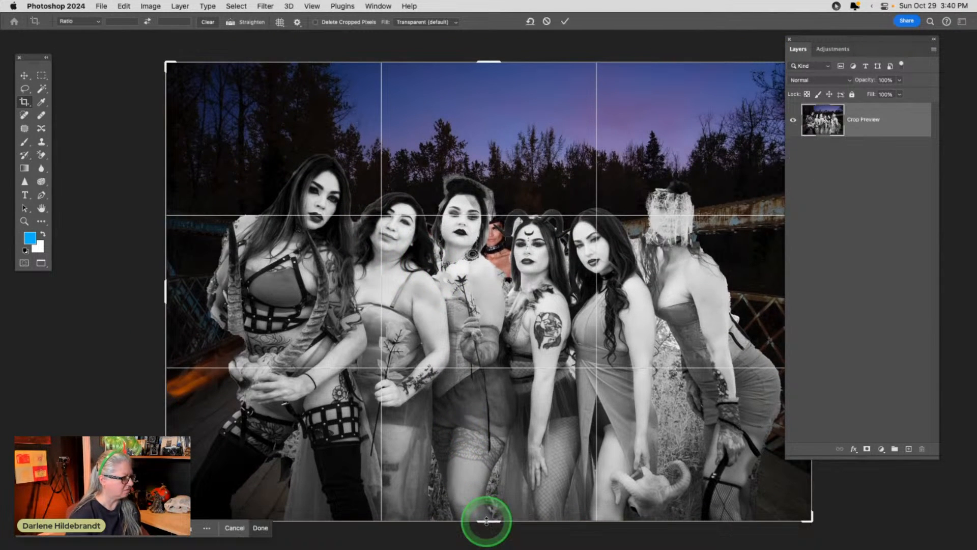
key("Return")
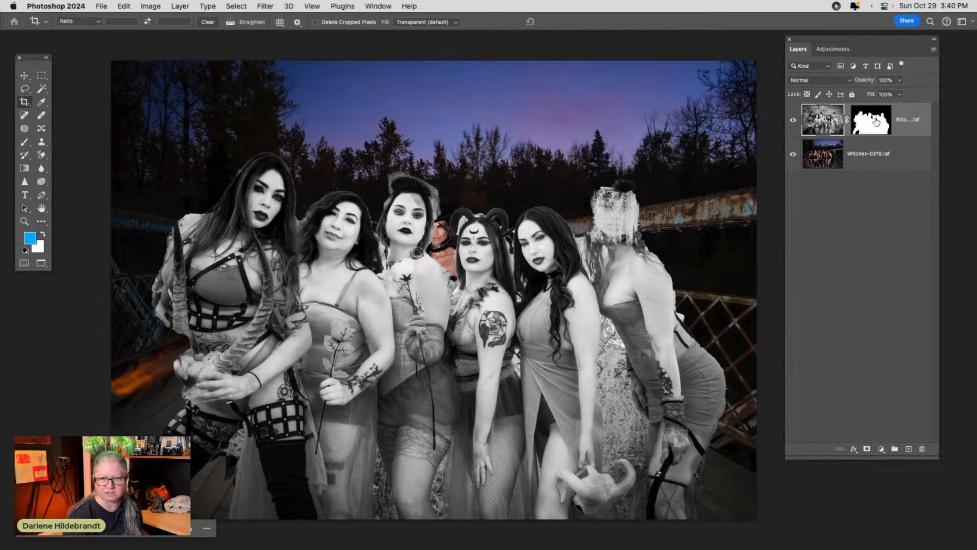
Target the group's layer mask with a white brush, and toggle the mask off and on to inspect the hidden hats and veil.
key("d")
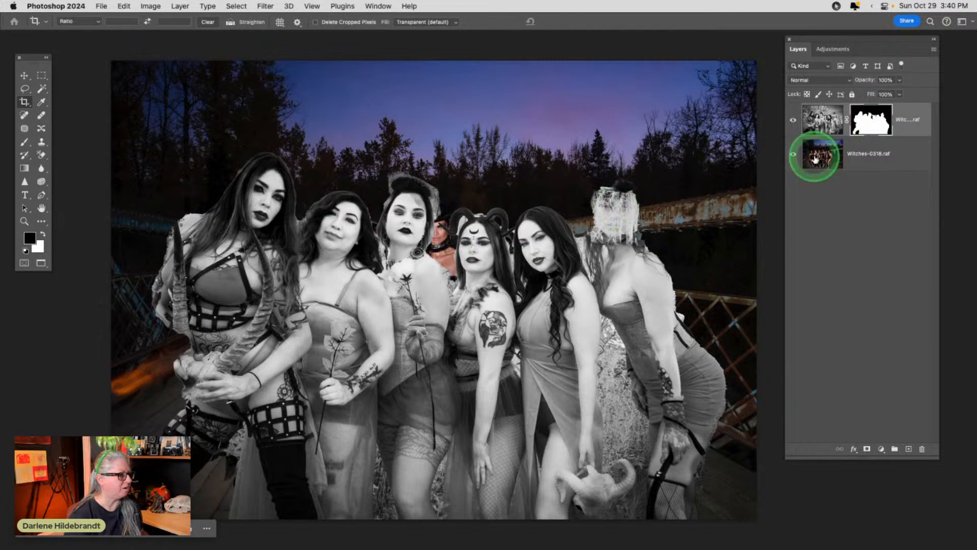
left_click(864, 125)
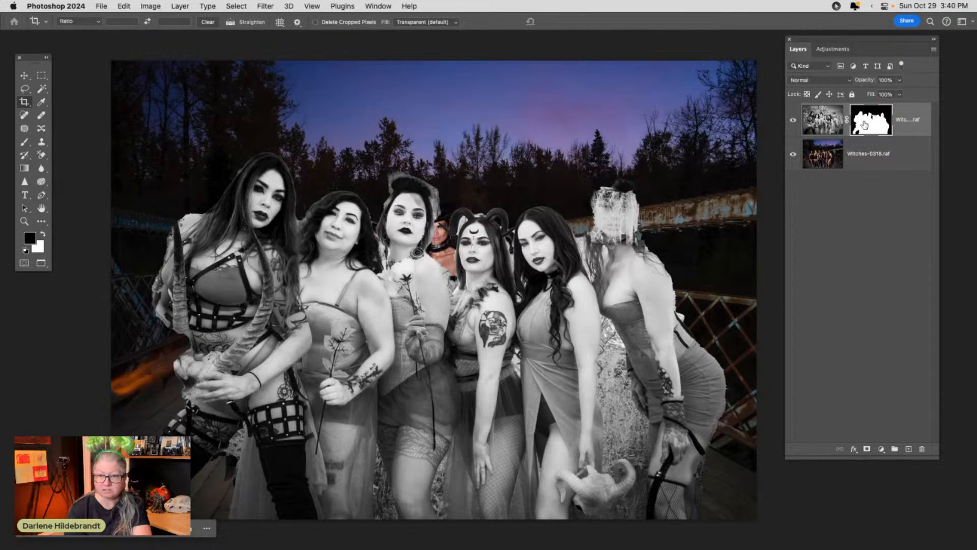
left_click(813, 121)
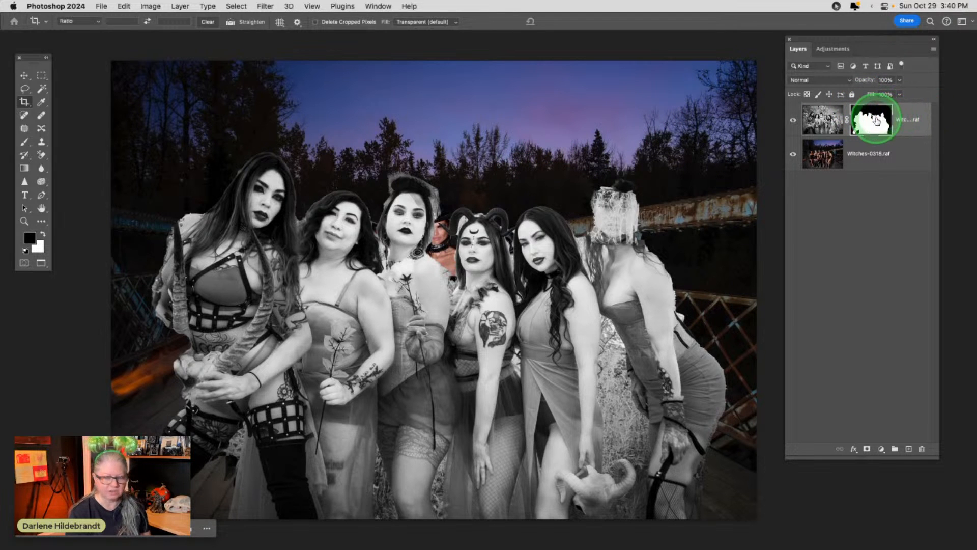
key("b")
key("x")
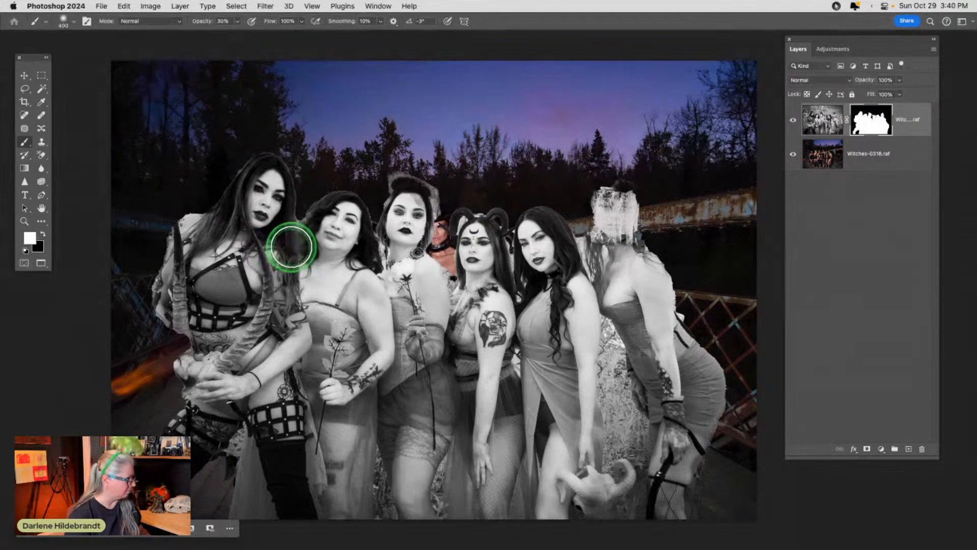
scroll(572, 230, "up", 2)
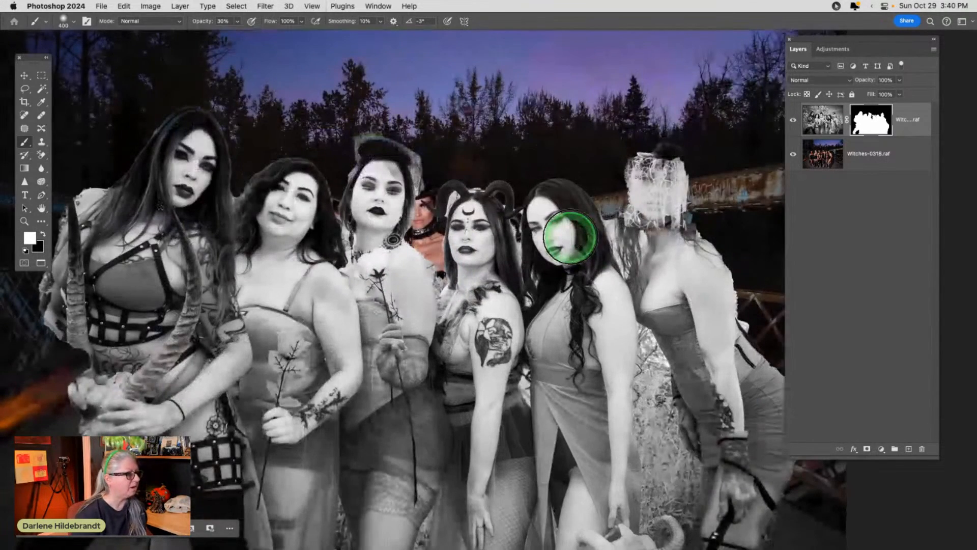
scroll(571, 234, "right", 1)
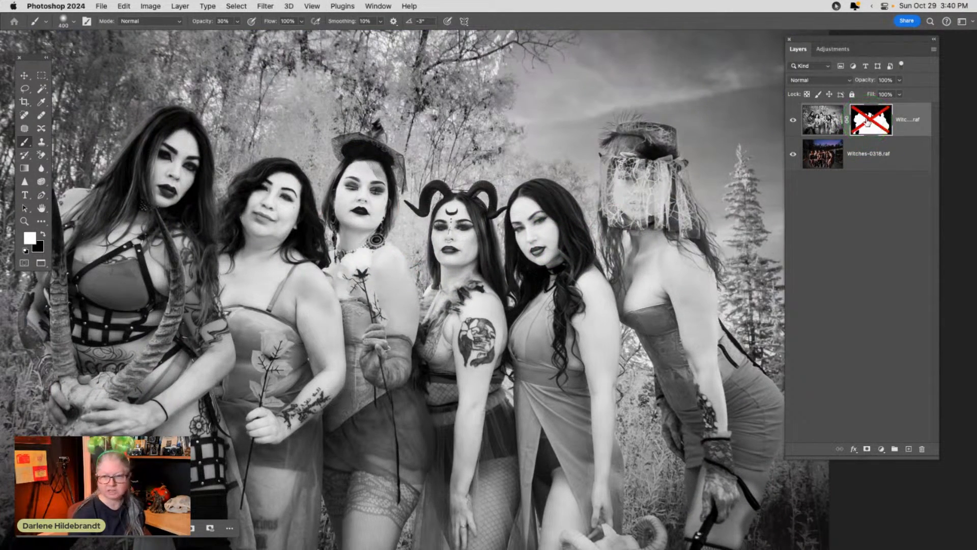
left_click(867, 122, "shift")
left_click(866, 122, "shift")
left_click(866, 122, "shift")
Paint white on the mask around the veiled woman's head, raising brush opacity to 100%, to reveal her hat and veil.
mouse_move(620, 209)
left_mouse_down()
mouse_move(621, 157)
mouse_move(640, 148)
mouse_move(667, 217)
mouse_move(622, 163)
left_mouse_up()
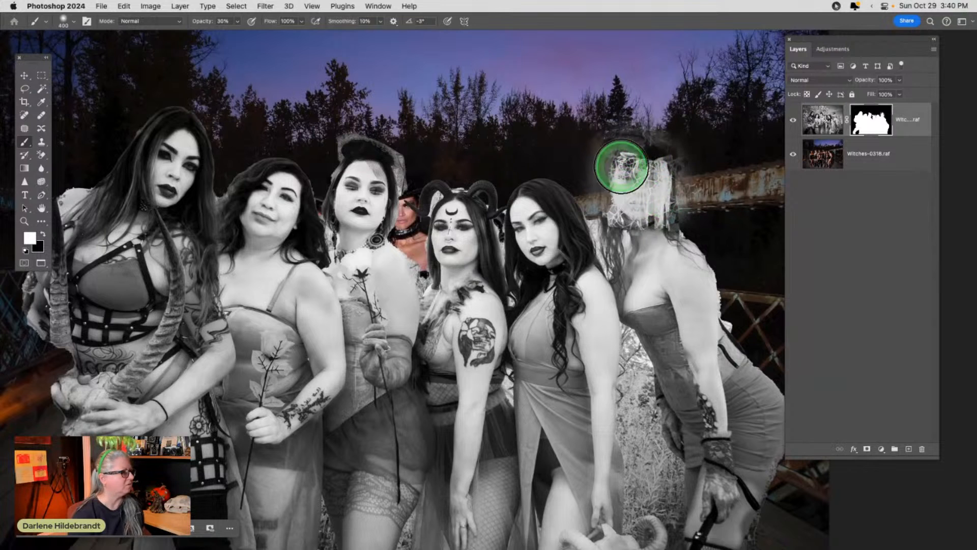
key("0")
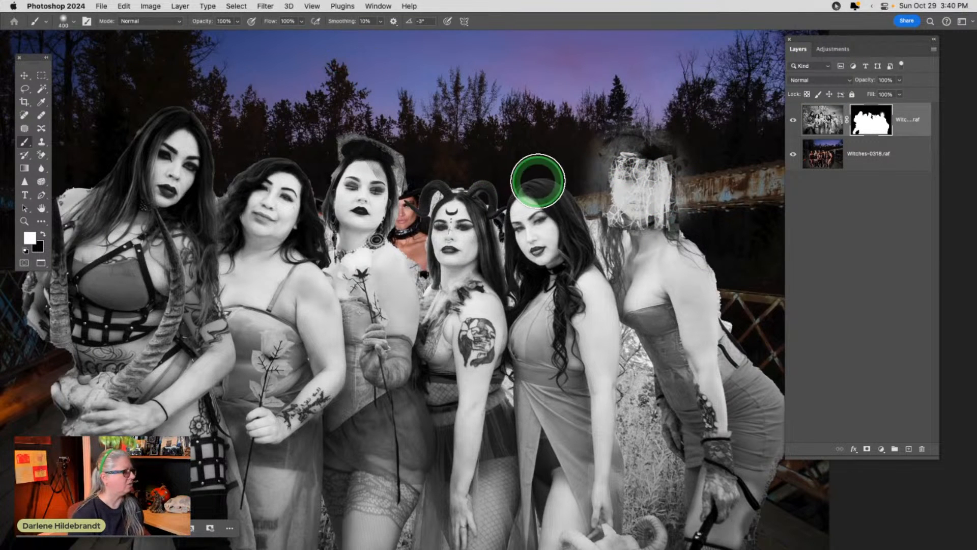
mouse_move(604, 196)
left_mouse_down()
mouse_move(629, 140)
mouse_move(656, 153)
mouse_move(649, 149)
mouse_move(680, 240)
mouse_move(684, 161)
mouse_move(665, 158)
mouse_move(639, 240)
mouse_move(620, 139)
mouse_move(573, 333)
left_mouse_up()
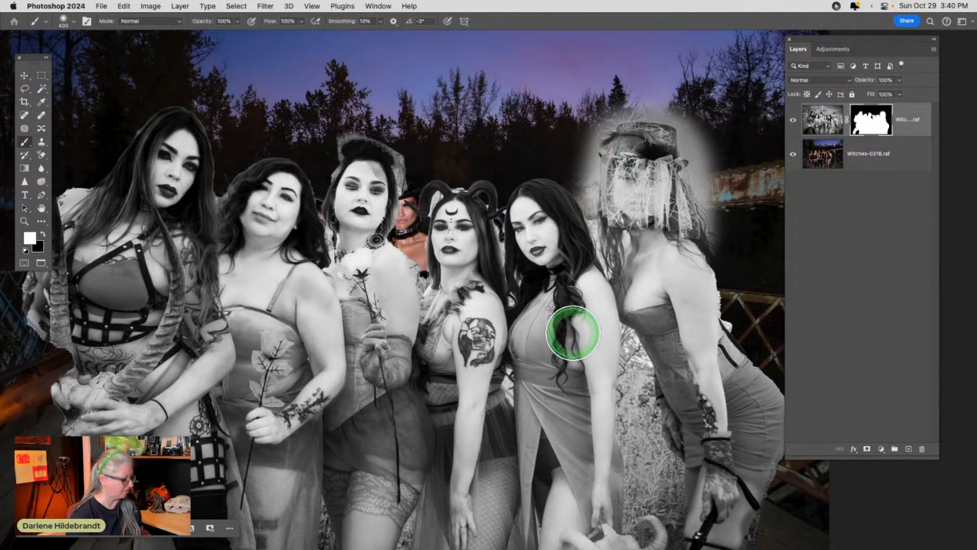
Paint black on the mask around the veiled woman's hat and veil to hide the pale halo, reducing brush size to 100 and opacity to 80%.
key("x")
left_click(487, 199)
mouse_move(487, 199)
left_mouse_down()
mouse_move(602, 146)
mouse_move(580, 168)
mouse_move(591, 122)
mouse_move(597, 129)
mouse_move(601, 113)
mouse_move(634, 102)
mouse_move(686, 112)
mouse_move(613, 106)
mouse_move(601, 126)
mouse_move(690, 112)
mouse_move(692, 146)
mouse_move(682, 118)
mouse_move(698, 134)
mouse_move(724, 237)
mouse_move(687, 141)
mouse_move(687, 152)
mouse_move(696, 142)
mouse_move(702, 150)
mouse_move(710, 225)
left_mouse_up()
key("bracketleft")
key("bracketleft")
left_click_drag(687, 171, 709, 124)
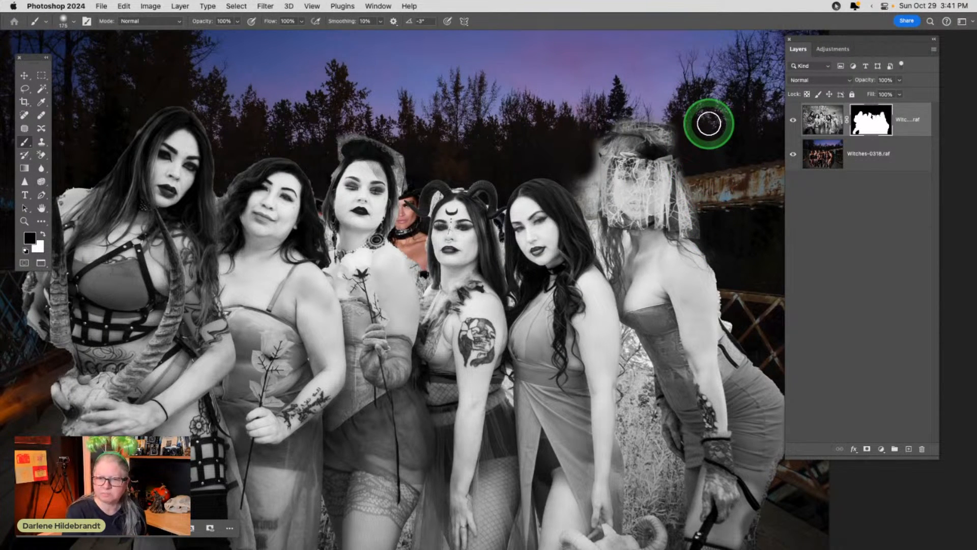
left_click_drag(709, 124, 592, 193)
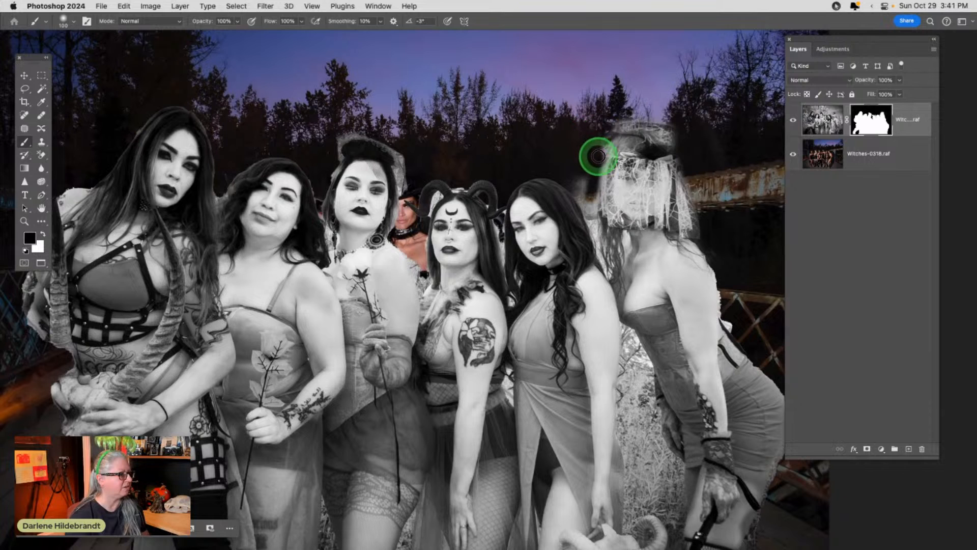
left_click_drag(595, 152, 585, 173)
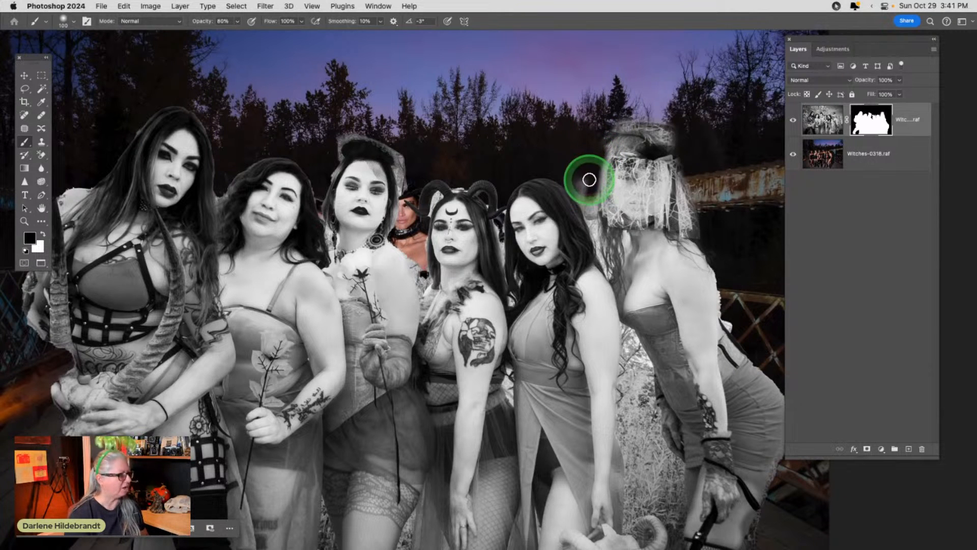
mouse_move(573, 182)
left_mouse_down()
mouse_move(583, 201)
mouse_move(582, 174)
mouse_move(592, 198)
mouse_move(603, 266)
mouse_move(607, 239)
mouse_move(624, 233)
mouse_move(626, 248)
mouse_move(611, 237)
mouse_move(609, 275)
mouse_move(597, 217)
mouse_move(621, 239)
mouse_move(622, 258)
mouse_move(604, 242)
mouse_move(586, 184)
mouse_move(606, 165)
mouse_move(759, 190)
mouse_move(654, 240)
left_mouse_up()
Compare the veiled woman's outline with the mask off and on, and paint black along her shoulder, upper arm and back to clean the edge.
scroll(662, 243, "right", 5)
scroll(662, 243, "down", 3)
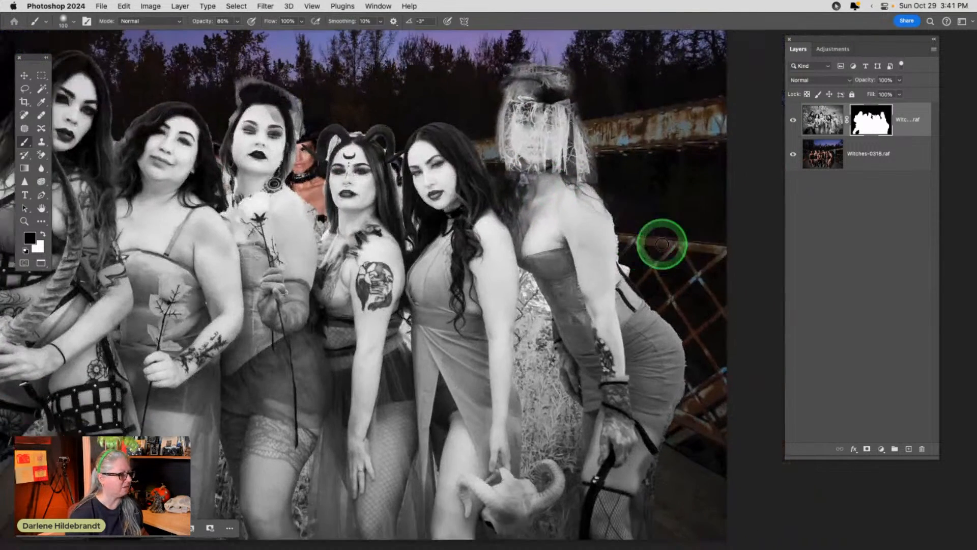
left_click(857, 131, "shift")
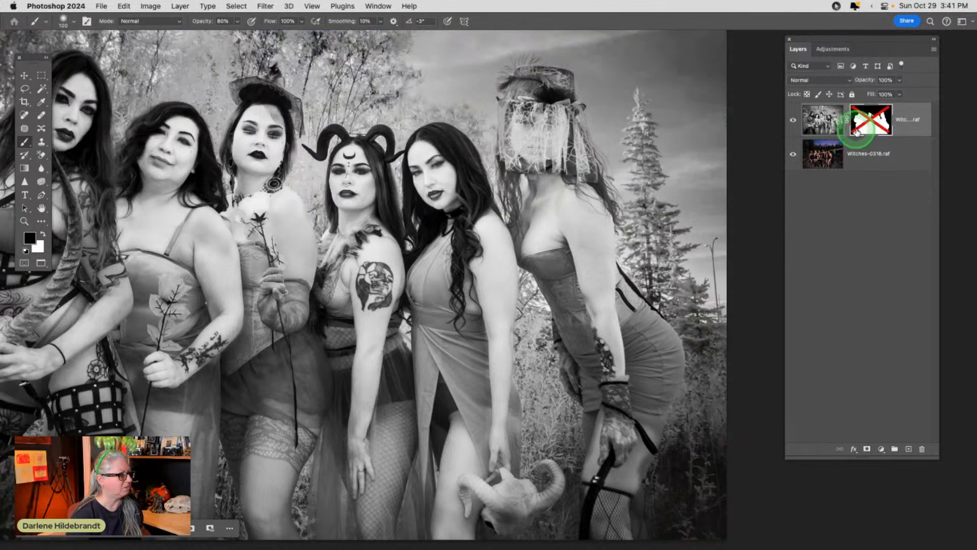
left_click(858, 131, "shift")
left_click_drag(665, 234, 639, 266)
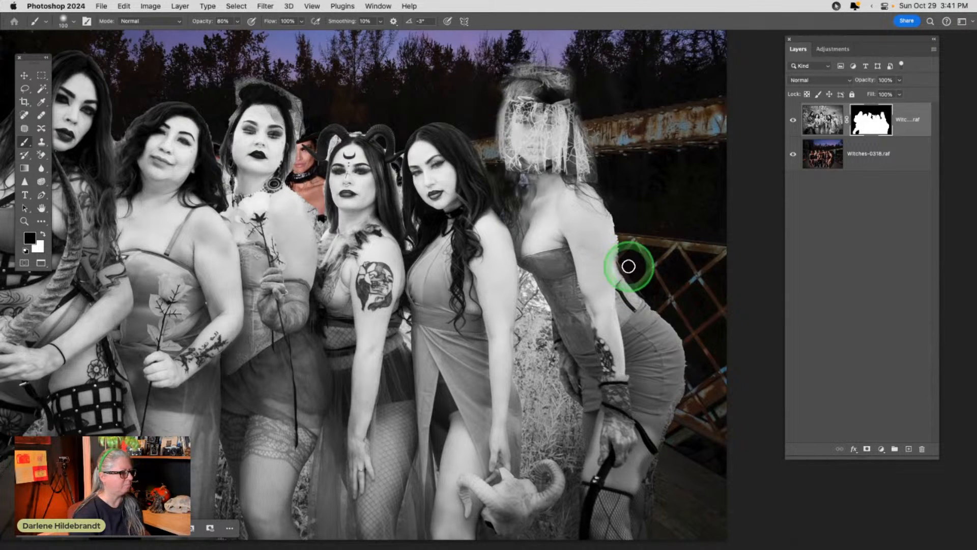
mouse_move(621, 228)
left_mouse_down()
mouse_move(619, 248)
mouse_move(622, 233)
left_mouse_up()
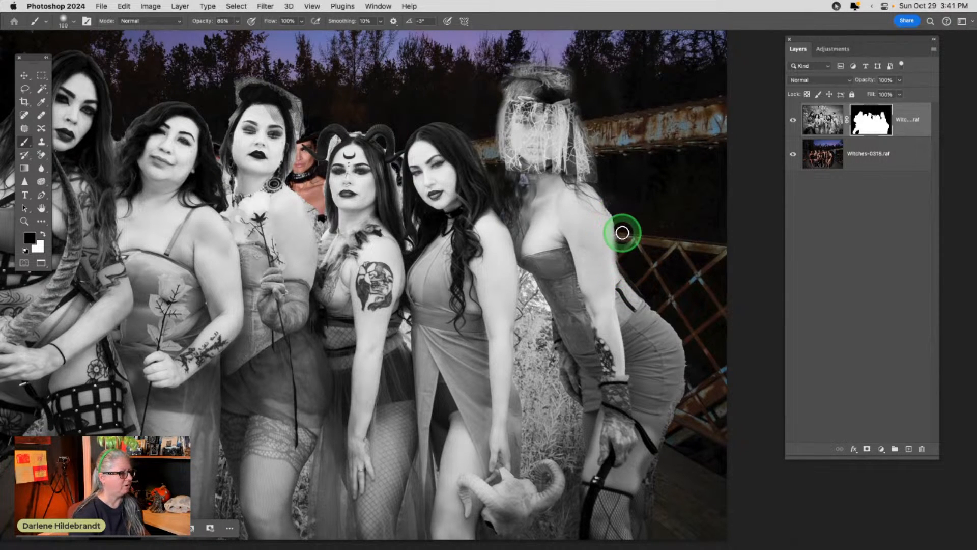
mouse_move(610, 200)
left_mouse_down()
mouse_move(682, 233)
mouse_move(695, 272)
left_mouse_up()
Toggle the layer mask off and on to check the cutout edge around the veiled woman's skirt and legs, and inspect her hip up close.
scroll(697, 275, "down", 3)
left_click(871, 120, "shift")
left_click(871, 120, "shift")
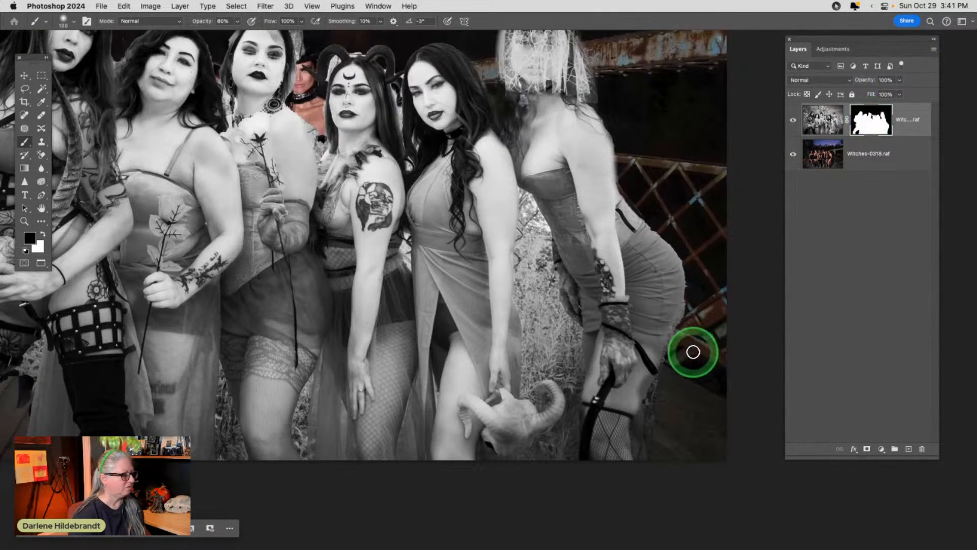
key("super+equal")
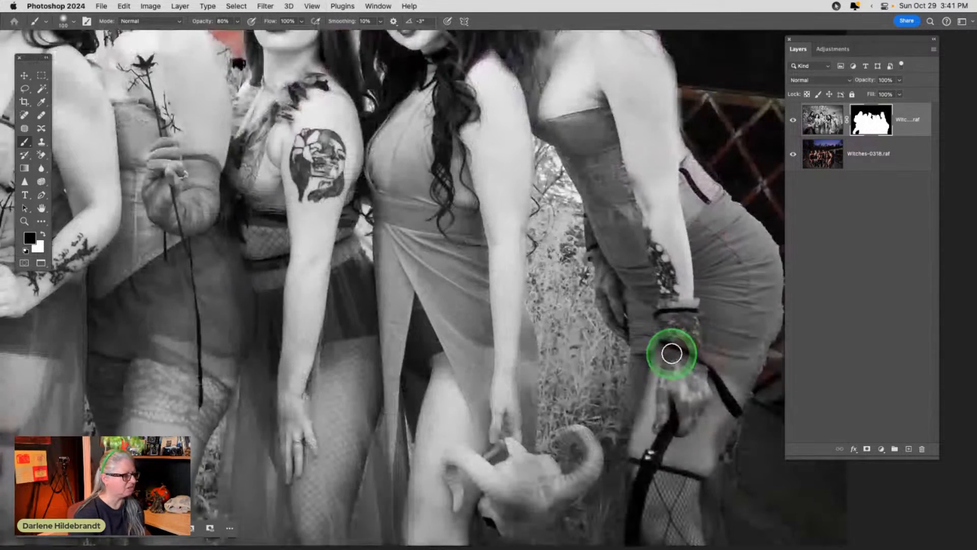
scroll(666, 350, "right", 5)
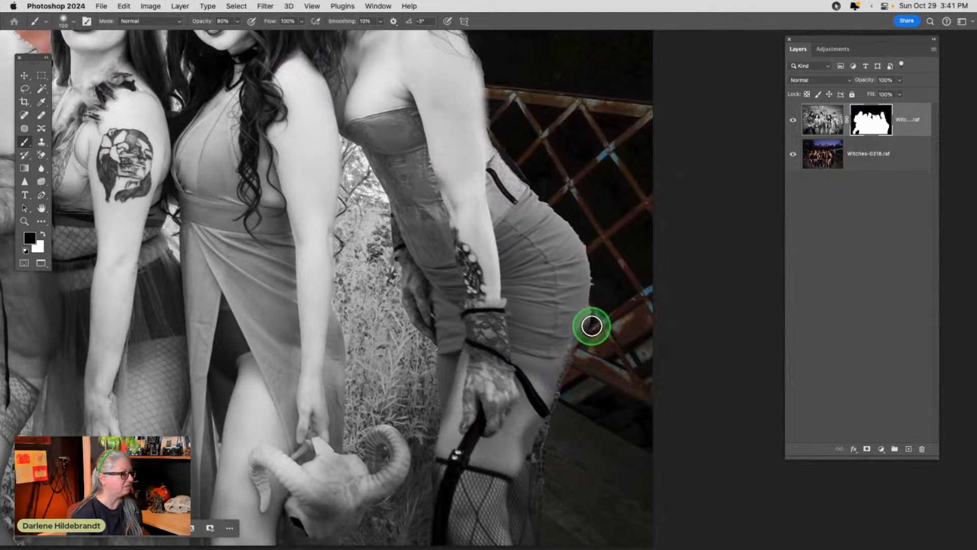
Paint black on the mask at 80% opacity with a soft brush to remove the grey background beside the rightmost woman's hip and legs.
right_click(604, 300)
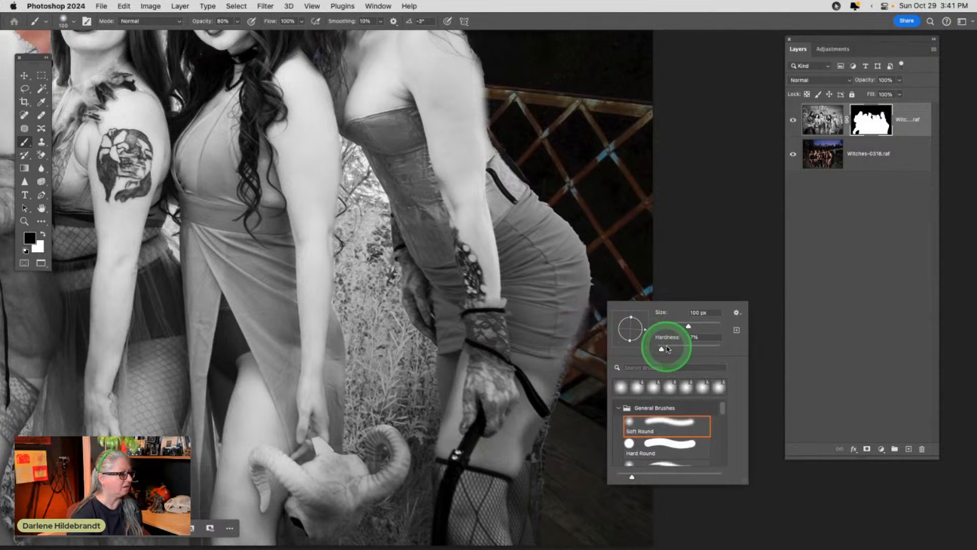
key("Return")
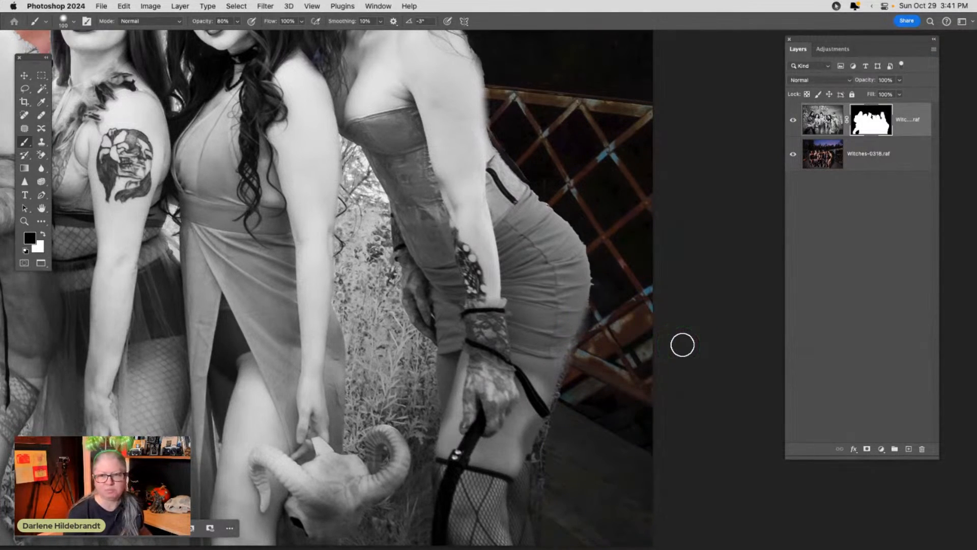
mouse_move(682, 344)
left_mouse_down()
mouse_move(678, 365)
mouse_move(696, 297)
mouse_move(689, 277)
mouse_move(688, 330)
mouse_move(659, 380)
mouse_move(689, 309)
mouse_move(656, 418)
mouse_move(631, 454)
mouse_move(663, 380)
mouse_move(631, 481)
mouse_move(637, 520)
mouse_move(643, 472)
mouse_move(634, 520)
mouse_move(635, 471)
mouse_move(653, 427)
mouse_move(630, 463)
mouse_move(635, 506)
mouse_move(657, 376)
mouse_move(651, 445)
mouse_move(655, 346)
mouse_move(697, 207)
mouse_move(702, 133)
mouse_move(679, 130)
mouse_move(659, 100)
mouse_move(672, 102)
mouse_move(684, 258)
mouse_move(642, 412)
mouse_move(626, 381)
mouse_move(631, 402)
left_mouse_up()
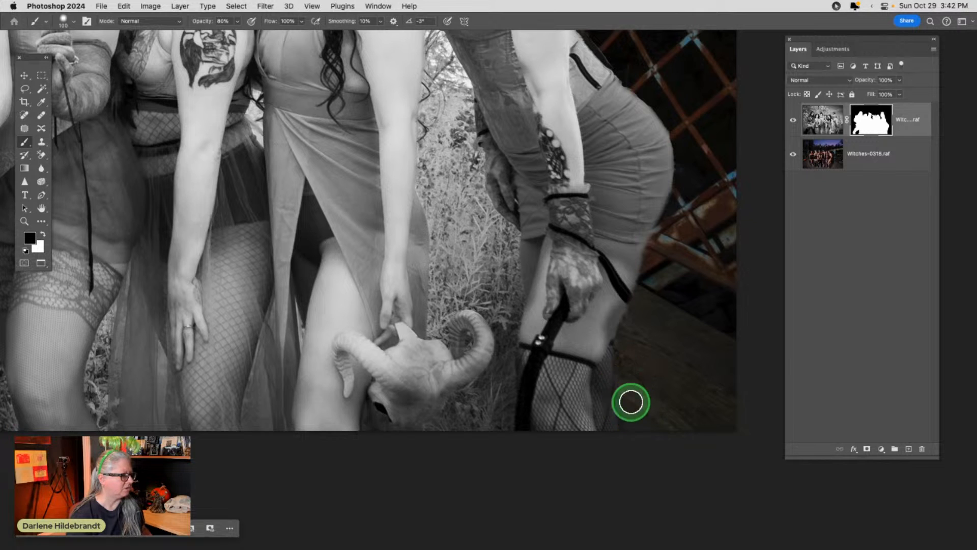
mouse_move(627, 359)
left_mouse_down()
mouse_move(544, 435)
mouse_move(519, 422)
mouse_move(500, 386)
mouse_move(433, 436)
mouse_move(479, 389)
mouse_move(499, 427)
mouse_move(498, 389)
mouse_move(486, 425)
mouse_move(502, 294)
mouse_move(504, 431)
mouse_move(506, 376)
mouse_move(490, 401)
mouse_move(432, 435)
mouse_move(495, 375)
mouse_move(462, 400)
mouse_move(493, 364)
mouse_move(499, 310)
mouse_move(497, 320)
mouse_move(475, 301)
mouse_move(451, 301)
mouse_move(482, 294)
mouse_move(505, 319)
mouse_move(511, 275)
left_mouse_up()
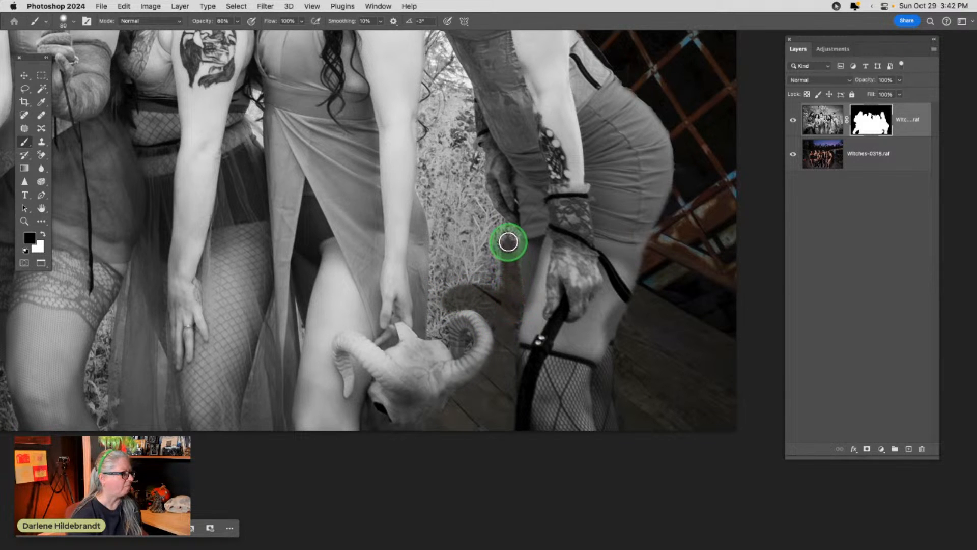
Mask out the grey grass between the two rightmost women, raising the black brush to 100% opacity and 100 px.
mouse_move(511, 237)
left_mouse_down()
mouse_move(501, 306)
mouse_move(493, 270)
mouse_move(437, 306)
mouse_move(438, 215)
mouse_move(447, 283)
mouse_move(456, 238)
mouse_move(462, 277)
mouse_move(502, 237)
mouse_move(462, 202)
mouse_move(472, 255)
mouse_move(474, 232)
mouse_move(486, 263)
mouse_move(480, 269)
mouse_move(468, 230)
mouse_move(456, 280)
mouse_move(498, 290)
mouse_move(453, 139)
mouse_move(452, 240)
mouse_move(433, 181)
mouse_move(449, 71)
left_mouse_up()
key("bracketright")
key("bracketright")
key("0")
mouse_move(458, 106)
left_mouse_down()
mouse_move(485, 218)
mouse_move(509, 234)
mouse_move(476, 203)
mouse_move(470, 155)
left_mouse_up()
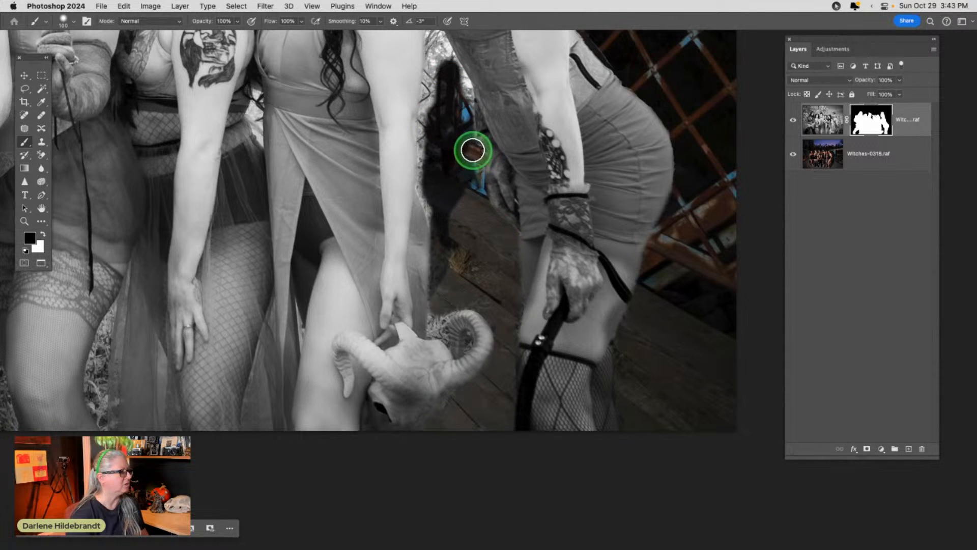
mouse_move(465, 119)
left_mouse_down()
mouse_move(446, 64)
mouse_move(432, 153)
mouse_move(437, 219)
left_mouse_up()
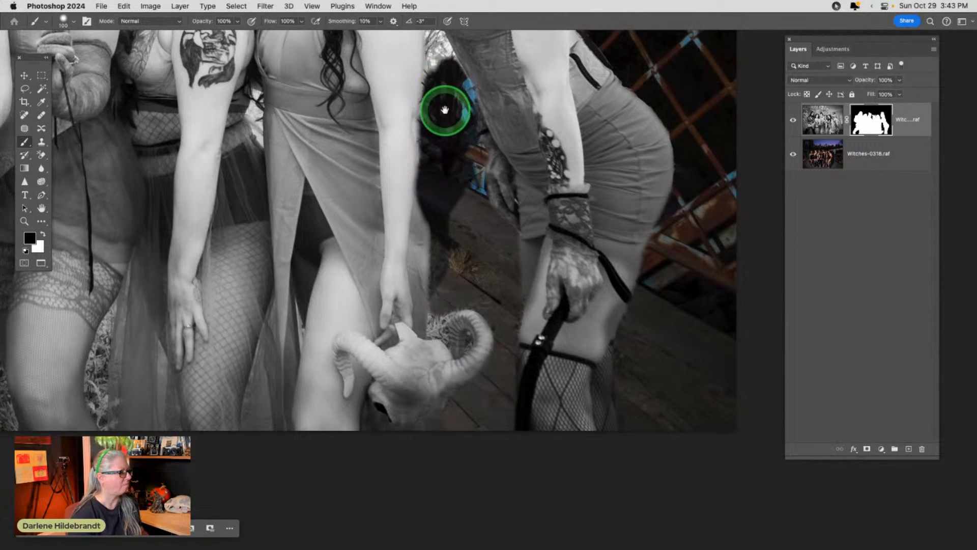
Clean the mask with a 70 px black brush along the two rightmost women's facing edges and around the skull's horn.
left_click_drag(445, 109, 449, 192)
left_click_drag(479, 361, 448, 145)
left_click_drag(441, 183, 440, 144)
key("bracketleft")
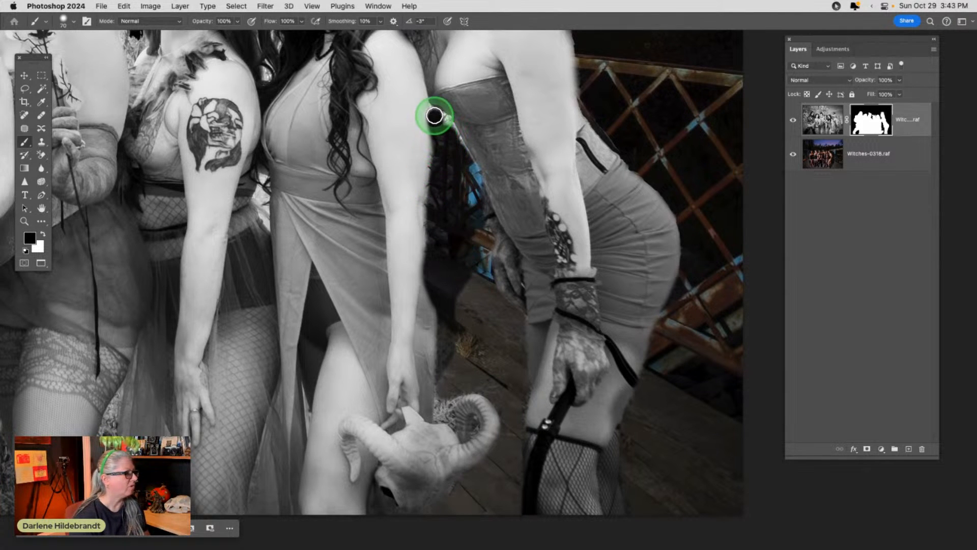
left_click_drag(452, 137, 440, 403)
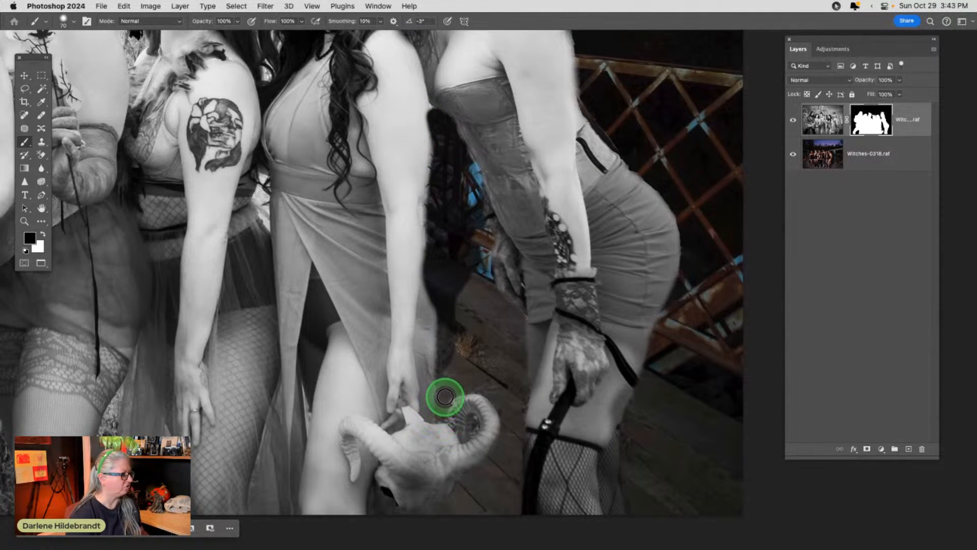
left_click_drag(441, 397, 461, 332)
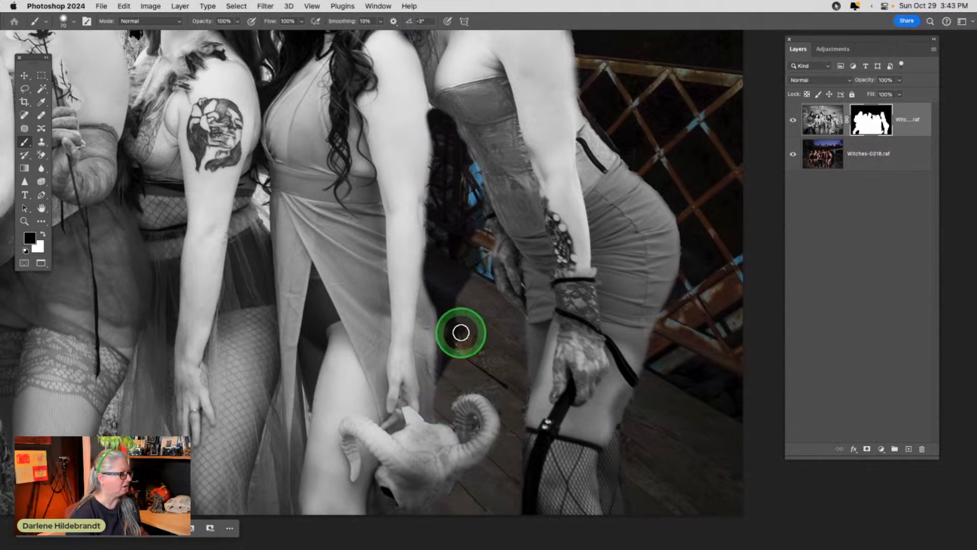
Mask out the leftover grey background in the narrow gap between the skull-tattooed woman and the woman in the long dress.
scroll(461, 332, "left", 5)
scroll(461, 332, "up", 2)
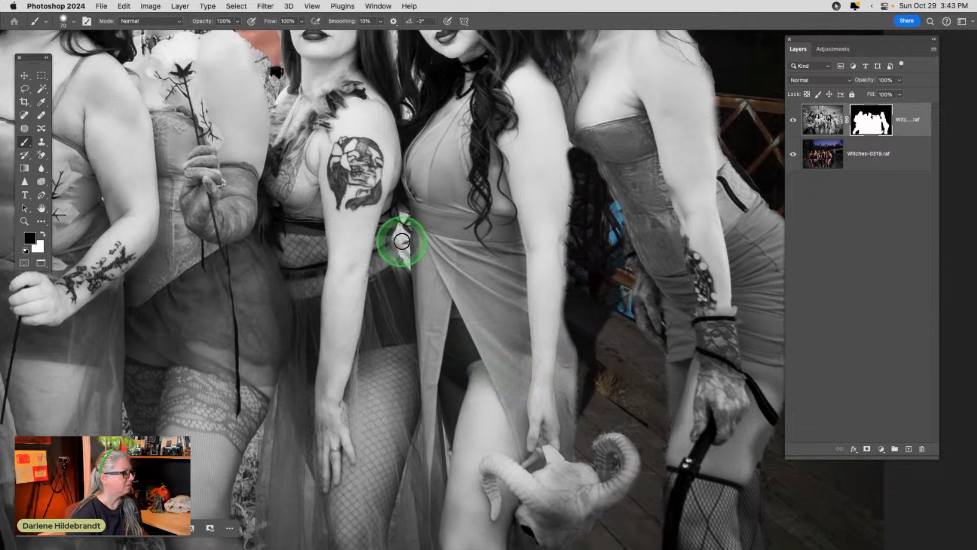
mouse_move(401, 233)
left_mouse_down()
mouse_move(406, 263)
mouse_move(404, 210)
mouse_move(384, 279)
left_mouse_up()
scroll(386, 275, "up", 6)
mouse_move(401, 209)
left_mouse_down()
mouse_move(396, 153)
mouse_move(387, 178)
mouse_move(384, 161)
mouse_move(389, 176)
mouse_move(394, 142)
mouse_move(389, 179)
mouse_move(405, 266)
left_mouse_up()
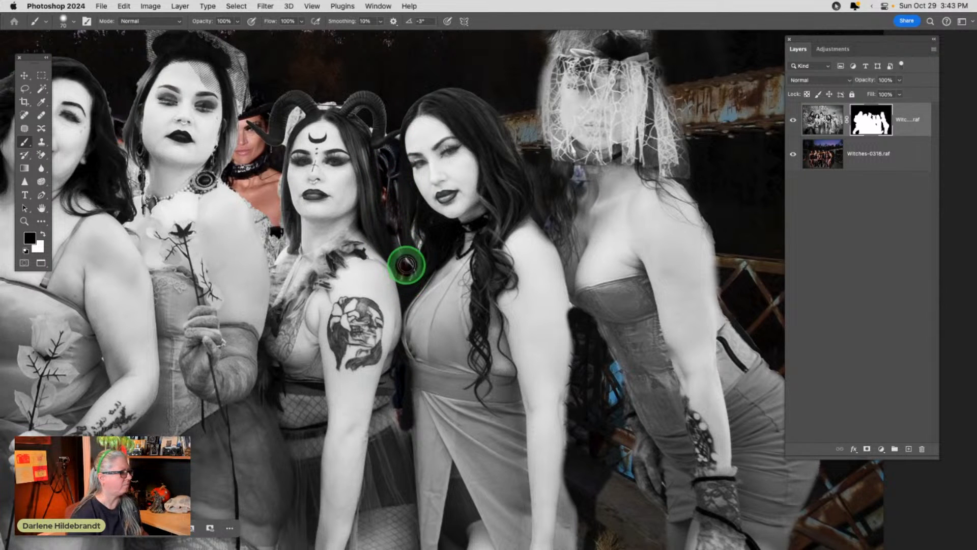
Mask out the remaining grey background between the heads and shoulders of the women left of the horned woman.
scroll(518, 275, "left", 5)
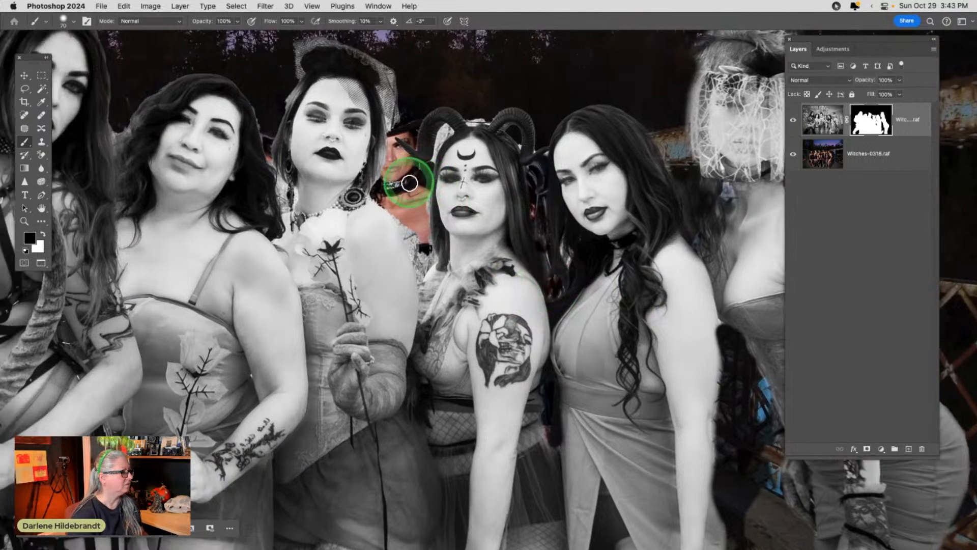
left_click_drag(407, 182, 428, 203)
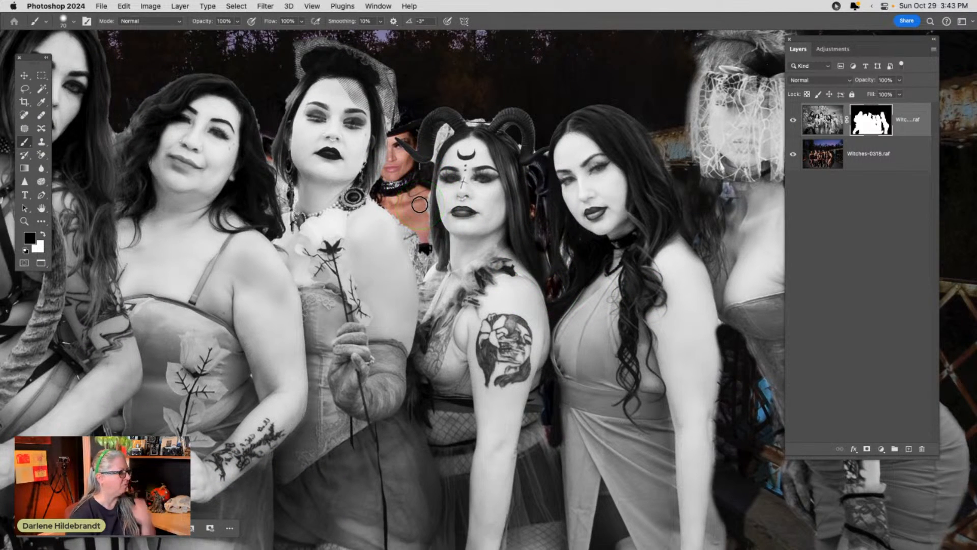
scroll(420, 204, "left", 2)
mouse_move(366, 197)
left_mouse_down()
mouse_move(294, 162)
mouse_move(293, 134)
mouse_move(338, 210)
mouse_move(321, 224)
mouse_move(304, 177)
mouse_move(358, 253)
mouse_move(422, 283)
mouse_move(431, 195)
mouse_move(474, 140)
mouse_move(463, 164)
mouse_move(456, 128)
mouse_move(301, 123)
mouse_move(217, 100)
left_mouse_up()
scroll(420, 279, "left", 10)
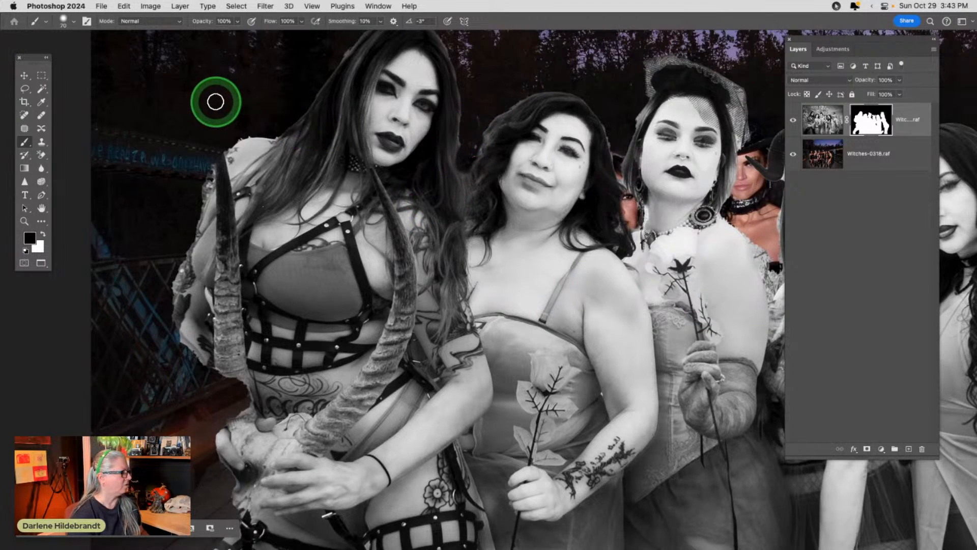
Mask out the grey background around the legs and skirts of the three women on the left of the group.
scroll(215, 102, "down", 5)
mouse_move(307, 449)
left_mouse_down()
mouse_move(320, 517)
mouse_move(331, 436)
mouse_move(322, 462)
mouse_move(330, 477)
mouse_move(343, 463)
mouse_move(351, 420)
mouse_move(290, 495)
mouse_move(630, 453)
mouse_move(626, 396)
mouse_move(655, 453)
mouse_move(621, 410)
mouse_move(623, 362)
mouse_move(646, 425)
mouse_move(639, 451)
mouse_move(628, 448)
mouse_move(632, 395)
mouse_move(651, 419)
left_mouse_up()
scroll(311, 490, "down", 6)
scroll(312, 490, "up", 1)
mouse_move(740, 432)
left_mouse_down()
mouse_move(771, 391)
mouse_move(755, 350)
left_mouse_up()
mouse_move(737, 414)
left_mouse_down()
mouse_move(756, 463)
mouse_move(750, 371)
mouse_move(702, 325)
mouse_move(692, 349)
mouse_move(720, 359)
mouse_move(711, 326)
mouse_move(704, 460)
mouse_move(726, 386)
mouse_move(741, 445)
mouse_move(730, 277)
mouse_move(713, 319)
mouse_move(704, 475)
mouse_move(585, 443)
mouse_move(558, 333)
mouse_move(709, 364)
mouse_move(726, 312)
mouse_move(720, 359)
mouse_move(726, 266)
mouse_move(728, 364)
mouse_move(741, 269)
mouse_move(733, 443)
mouse_move(711, 332)
mouse_move(696, 358)
mouse_move(716, 429)
mouse_move(733, 276)
mouse_move(697, 425)
mouse_move(697, 453)
mouse_move(710, 451)
left_mouse_up()
scroll(719, 382, "right", 3)
Paint white on the mask at 50% opacity with a 200 px brush to restore the black-and-white layer around the leftmost woman's legs.
key("5")
key("x")
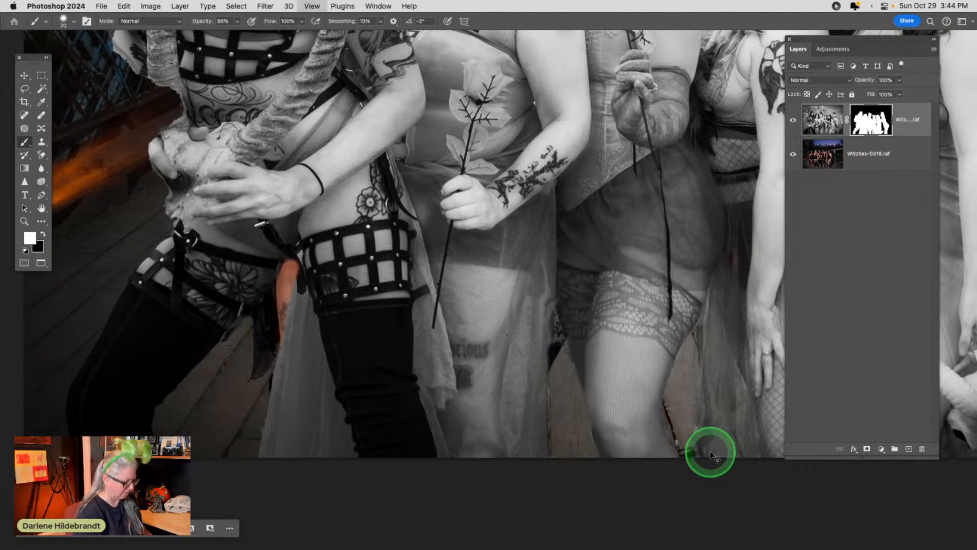
key("super+0")
mouse_move(433, 463)
left_mouse_down()
mouse_move(255, 467)
mouse_move(270, 468)
mouse_move(275, 437)
mouse_move(276, 464)
left_mouse_up()
key("bracketright")
key("bracketright")
key("bracketright")
mouse_move(277, 472)
left_mouse_down()
mouse_move(264, 546)
mouse_move(267, 468)
mouse_move(211, 548)
left_mouse_up()
mouse_move(265, 491)
left_mouse_down()
mouse_move(313, 538)
mouse_move(281, 483)
mouse_move(282, 446)
left_mouse_up()
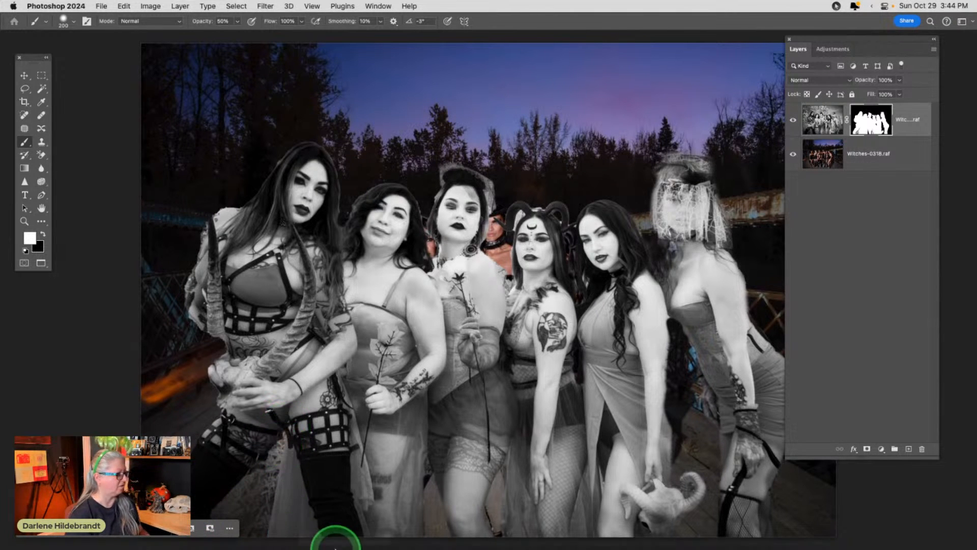
Try to hide the coloured background woman left of the horned woman by painting white on the mask.
mouse_move(403, 356)
left_mouse_down()
mouse_move(552, 355)
mouse_move(590, 386)
mouse_move(527, 388)
mouse_move(498, 323)
mouse_move(506, 267)
mouse_move(493, 225)
mouse_move(520, 284)
mouse_move(492, 265)
mouse_move(495, 222)
mouse_move(507, 262)
mouse_move(487, 241)
mouse_move(478, 201)
mouse_move(510, 242)
mouse_move(476, 190)
mouse_move(456, 187)
mouse_move(436, 205)
mouse_move(439, 268)
mouse_move(437, 246)
mouse_move(415, 229)
mouse_move(433, 256)
mouse_move(379, 226)
mouse_move(555, 312)
mouse_move(526, 314)
mouse_move(481, 262)
mouse_move(489, 189)
mouse_move(613, 162)
mouse_move(480, 167)
mouse_move(429, 191)
mouse_move(435, 172)
mouse_move(464, 157)
mouse_move(436, 166)
mouse_move(441, 160)
mouse_move(482, 158)
mouse_move(504, 185)
mouse_move(479, 153)
mouse_move(490, 175)
mouse_move(470, 156)
mouse_move(439, 161)
mouse_move(421, 197)
mouse_move(430, 184)
mouse_move(425, 216)
mouse_move(405, 142)
mouse_move(708, 153)
mouse_move(718, 164)
mouse_move(653, 135)
mouse_move(571, 135)
mouse_move(496, 157)
left_mouse_up()
key("x")
scroll(496, 157, "down", 1)
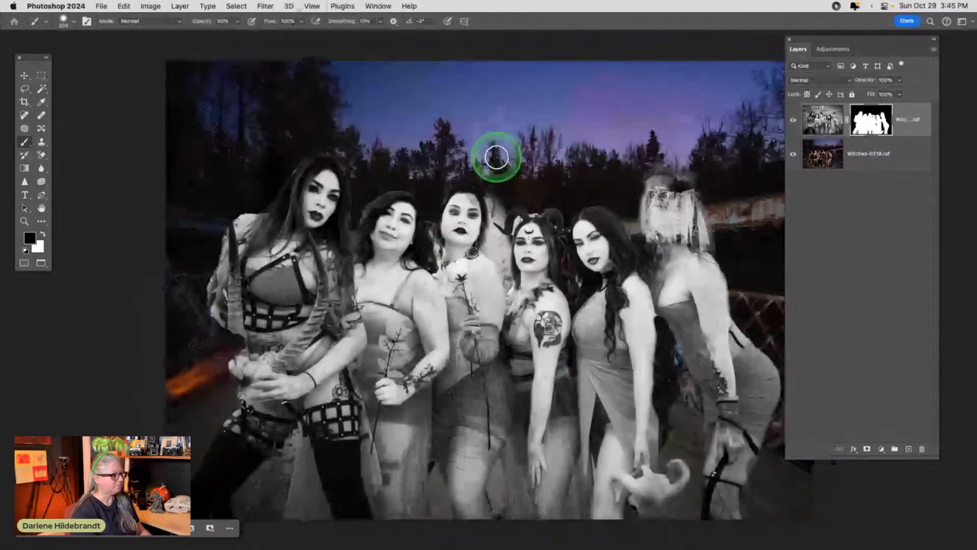
left_click_drag(496, 158, 527, 185)
scroll(526, 184, "right", 2)
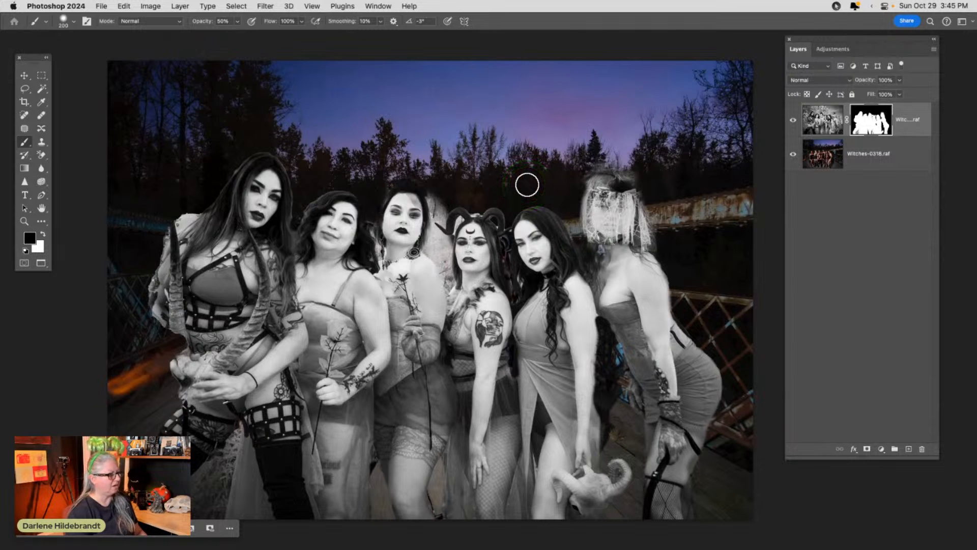
left_click_drag(427, 262, 431, 245)
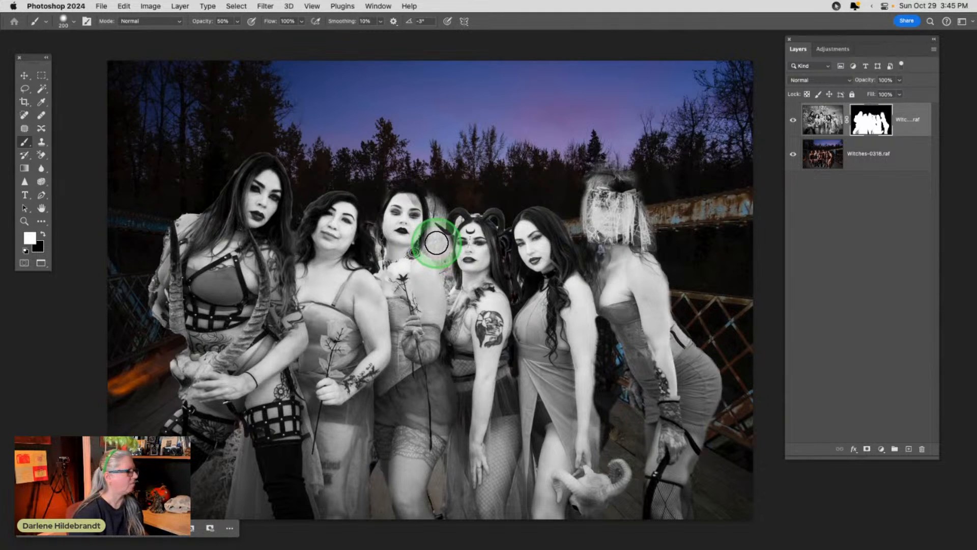
Paint black on the mask with a 70 px brush to reveal the coloured background woman and clear the grey haze around her.
key("x")
mouse_move(436, 243)
left_mouse_down()
mouse_move(425, 239)
mouse_move(433, 239)
mouse_move(434, 197)
mouse_move(439, 210)
left_mouse_up()
key("bracketleft")
key("super+plus")
mouse_move(443, 152)
left_mouse_down()
mouse_move(376, 168)
mouse_move(390, 196)
mouse_move(371, 203)
mouse_move(376, 153)
mouse_move(388, 153)
mouse_move(375, 130)
mouse_move(392, 198)
mouse_move(406, 191)
mouse_move(401, 239)
mouse_move(388, 223)
mouse_move(403, 286)
left_mouse_up()
key("bracketleft")
key("bracketleft")
key("bracketleft")
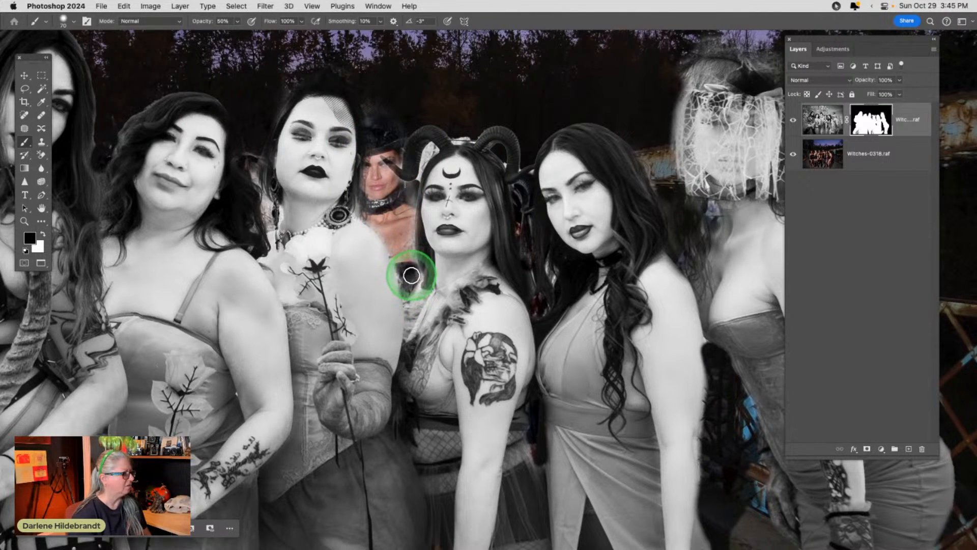
mouse_move(409, 252)
left_mouse_down()
mouse_move(412, 190)
mouse_move(389, 185)
mouse_move(383, 195)
mouse_move(406, 288)
mouse_move(396, 249)
left_mouse_up()
mouse_move(373, 207)
left_mouse_down()
mouse_move(370, 174)
mouse_move(401, 186)
mouse_move(383, 171)
mouse_move(399, 153)
mouse_move(400, 162)
mouse_move(383, 136)
left_mouse_up()
scroll(471, 206, "right", 2)
mouse_move(524, 200)
left_mouse_down()
mouse_move(541, 163)
mouse_move(593, 153)
mouse_move(664, 96)
mouse_move(648, 168)
mouse_move(650, 94)
mouse_move(623, 76)
left_mouse_up()
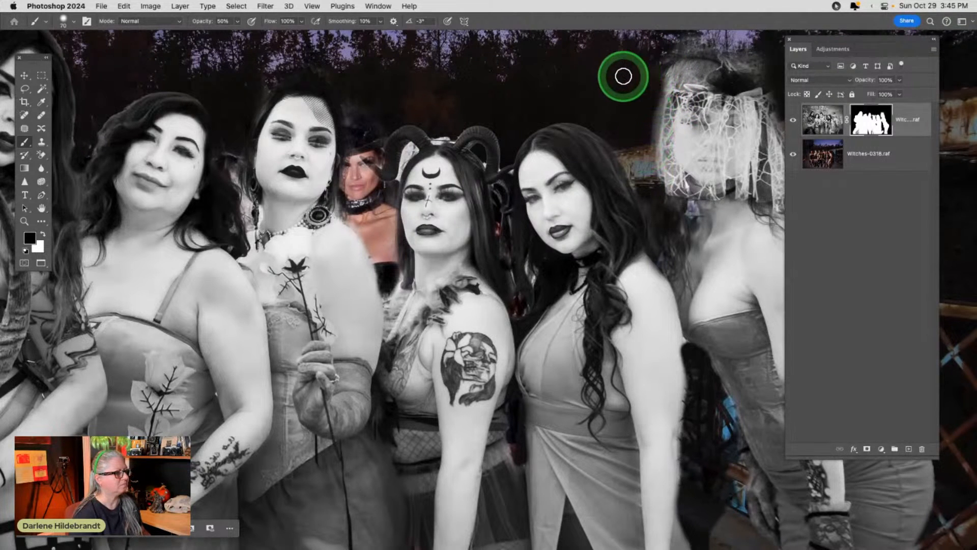
Toggle the layer mask off and on to compare, and paint white to restore the edge of the rightmost woman's hat and veil.
scroll(622, 78, "right", 3)
left_click(871, 119, "shift")
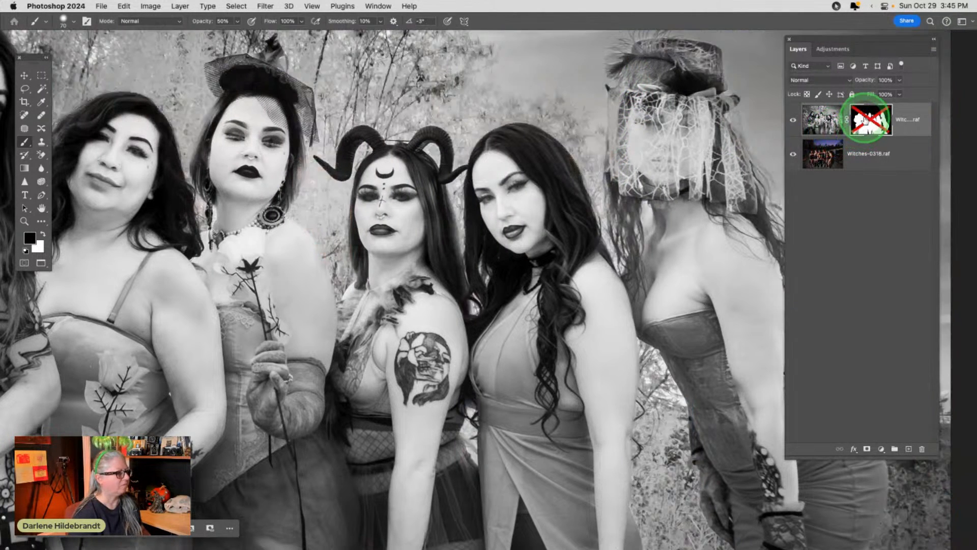
left_click(871, 119, "shift")
key("x")
mouse_move(637, 105)
left_mouse_down()
mouse_move(628, 89)
mouse_move(613, 174)
mouse_move(625, 72)
mouse_move(671, 57)
mouse_move(619, 65)
mouse_move(681, 75)
mouse_move(611, 139)
left_mouse_up()
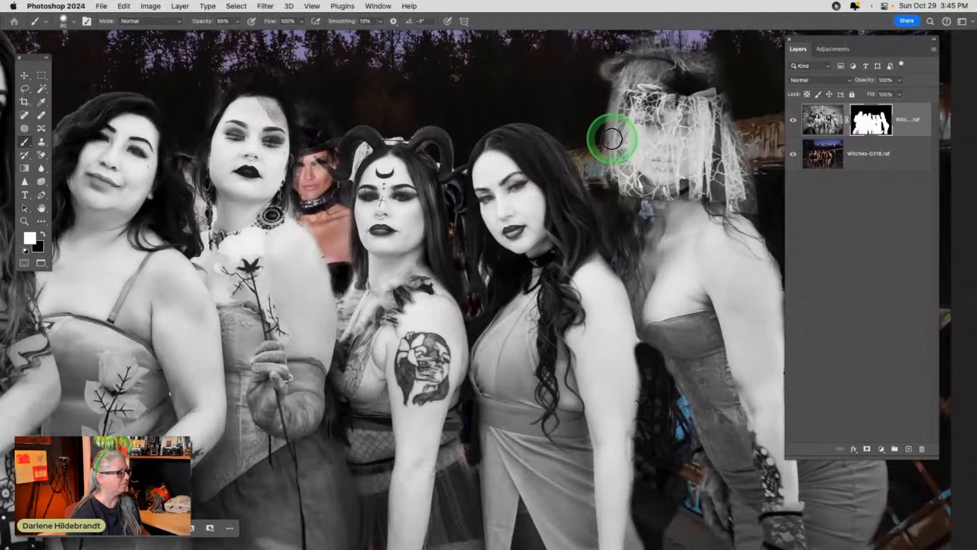
Mask out the light patch inside the horned woman's headpiece with a 40 px black brush.
key("z")
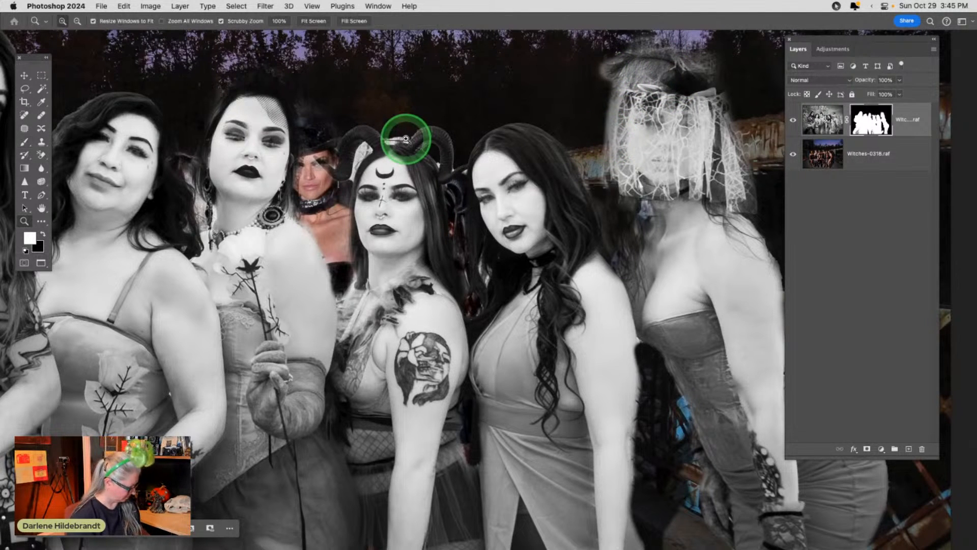
left_click_drag(405, 138, 364, 151)
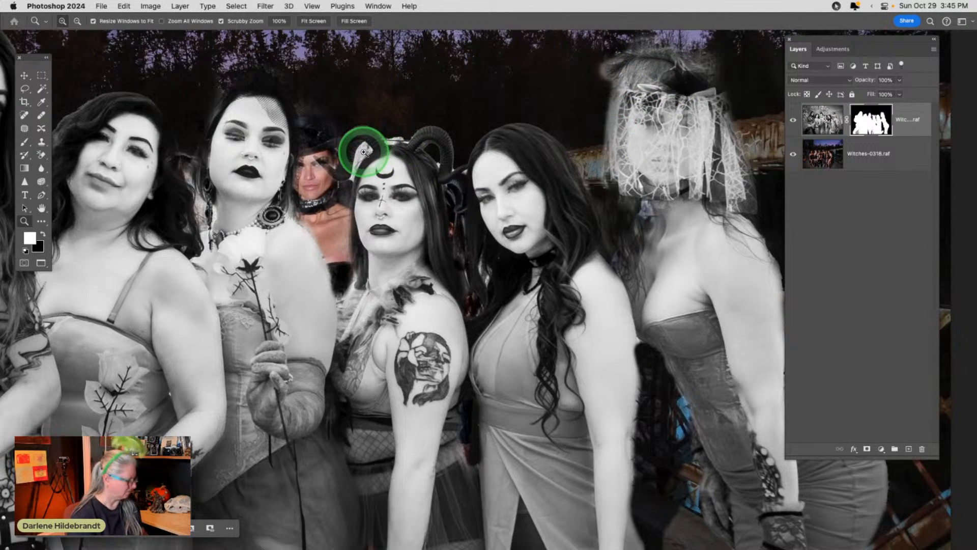
key("b")
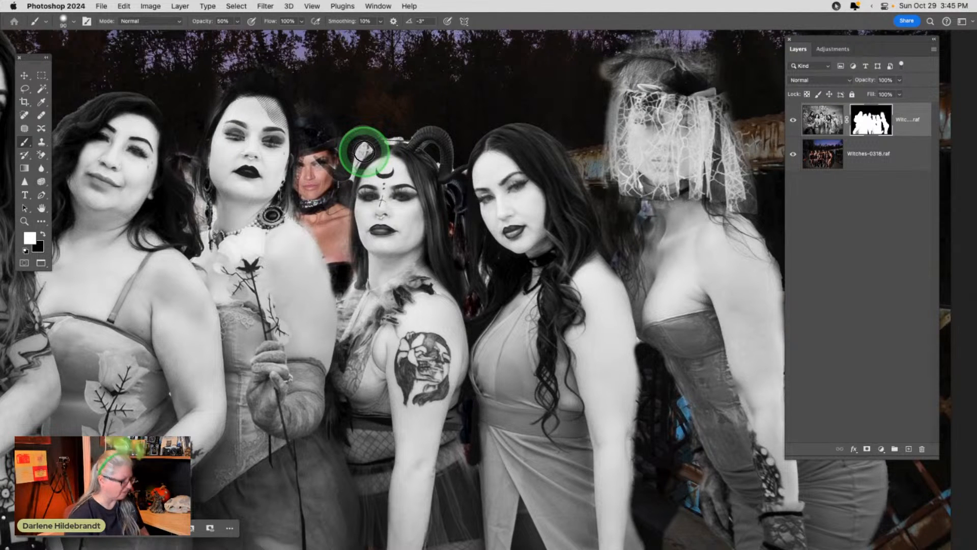
key("x")
left_click(362, 151)
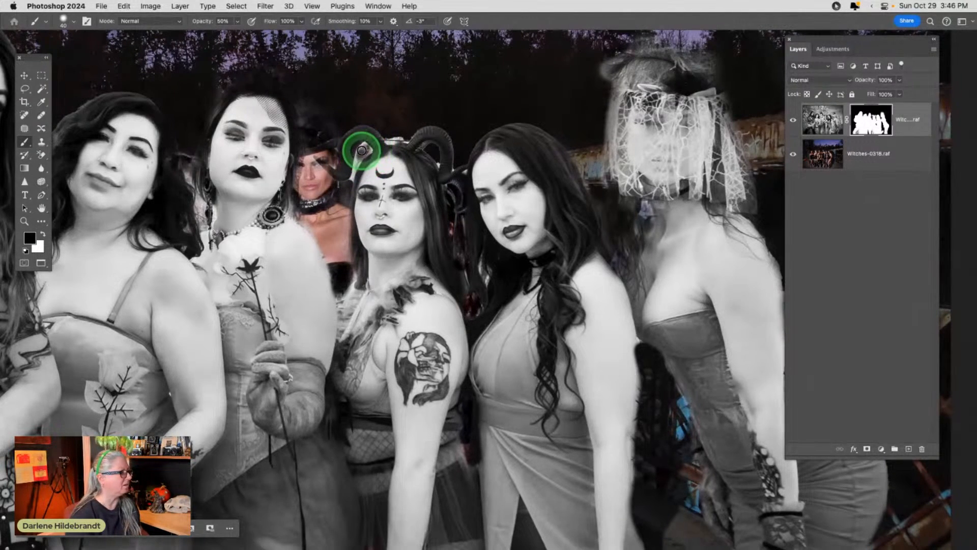
mouse_move(363, 145)
left_mouse_down()
mouse_move(348, 180)
mouse_move(360, 147)
mouse_move(395, 131)
mouse_move(389, 143)
mouse_move(406, 142)
mouse_move(383, 135)
mouse_move(410, 134)
mouse_move(434, 163)
mouse_move(468, 172)
mouse_move(452, 168)
mouse_move(495, 118)
mouse_move(452, 99)
mouse_move(360, 129)
mouse_move(324, 179)
left_mouse_up()
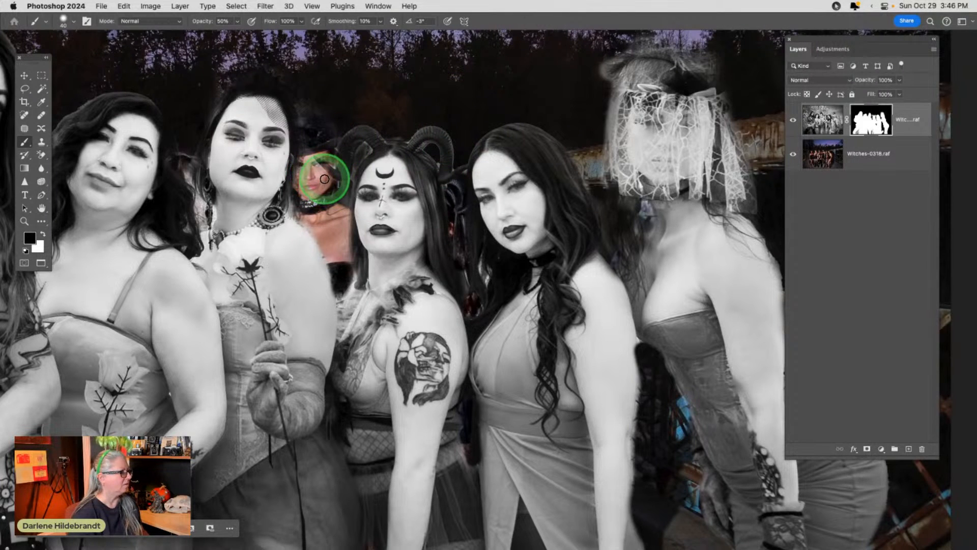
Refine the mask around the coloured background woman's hat and face with a smaller brush.
mouse_move(318, 139)
left_mouse_down()
mouse_move(329, 173)
mouse_move(314, 131)
mouse_move(309, 172)
mouse_move(329, 183)
mouse_move(325, 150)
mouse_move(334, 198)
mouse_move(311, 202)
mouse_move(300, 164)
mouse_move(309, 182)
mouse_move(311, 170)
mouse_move(338, 173)
mouse_move(323, 155)
mouse_move(335, 173)
mouse_move(319, 158)
mouse_move(409, 210)
mouse_move(321, 160)
left_mouse_up()
key("bracketleft")
key("bracketleft")
key("bracketleft")
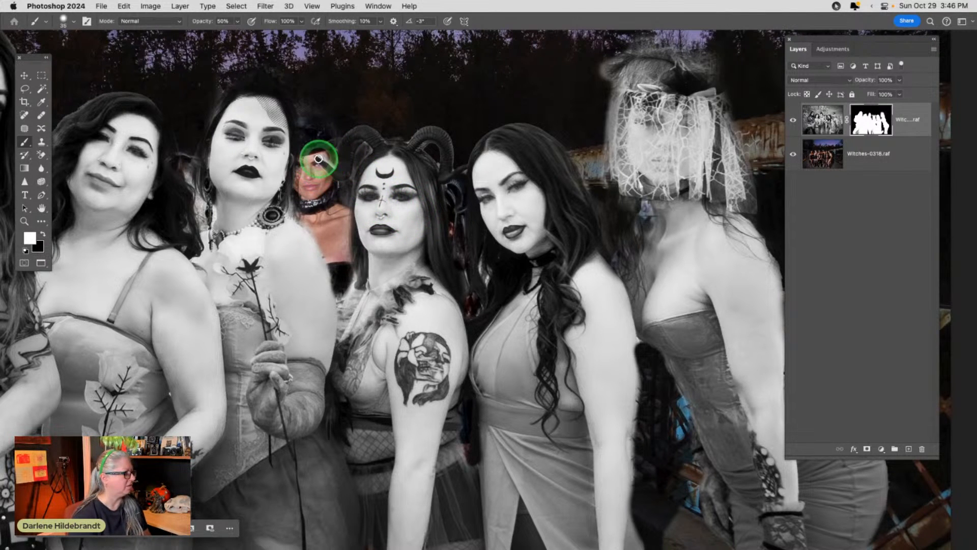
Lasso the area around the background woman on the bottom colour layer and run Generative Fill on it without a prompt.
left_click_drag(957, 203, 896, 161)
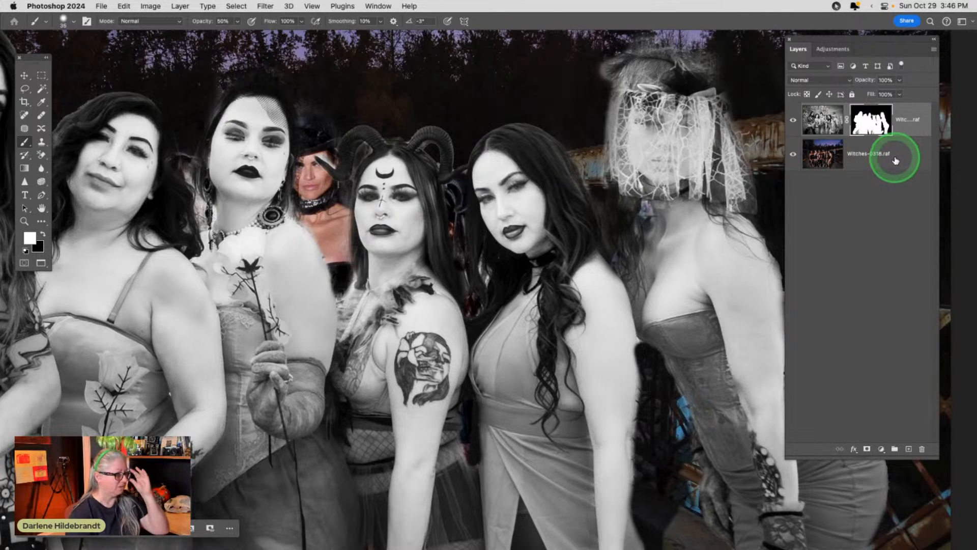
left_click(896, 160)
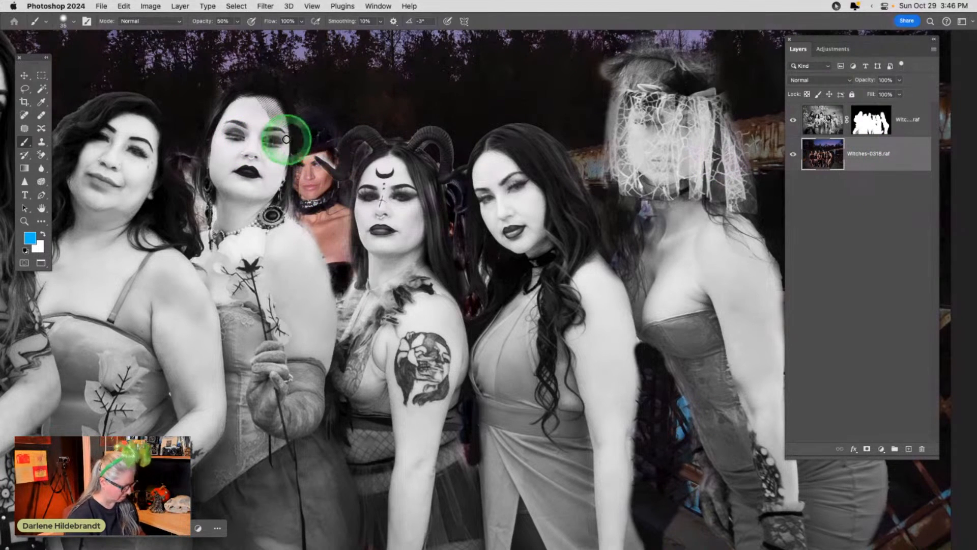
key("l")
mouse_move(233, 122)
left_mouse_down()
mouse_move(252, 79)
mouse_move(346, 109)
mouse_move(387, 223)
mouse_move(386, 317)
mouse_move(286, 230)
left_mouse_up()
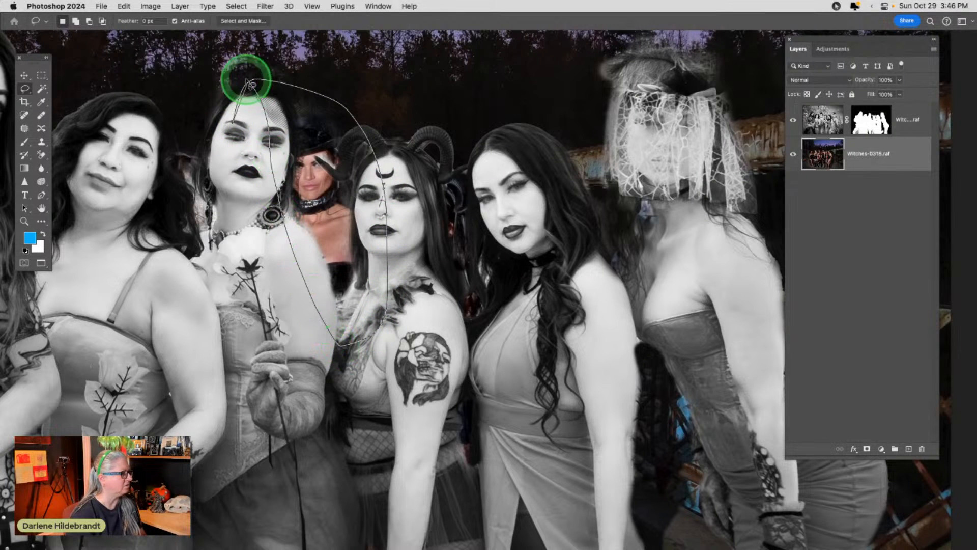
left_click_drag(246, 79, 249, 81)
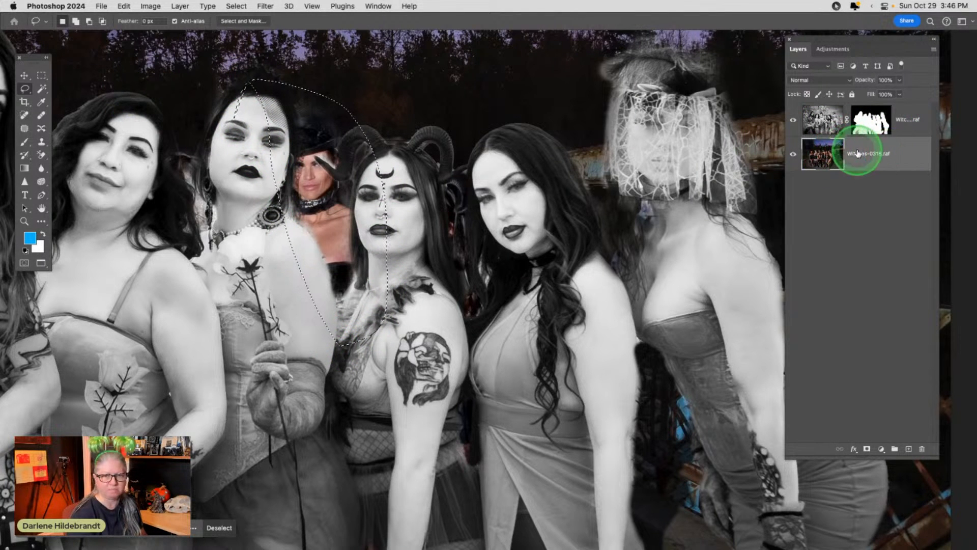
left_click(77, 441)
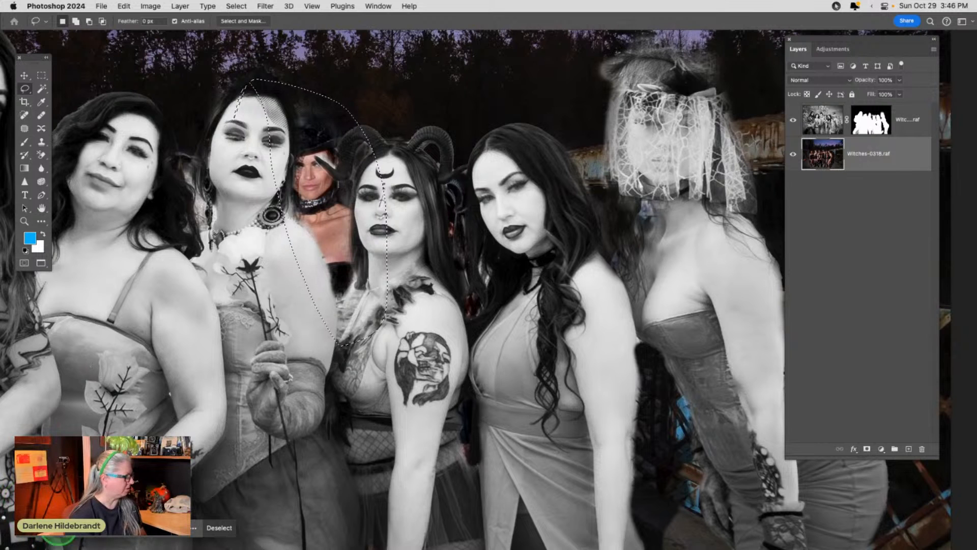
key("Return")
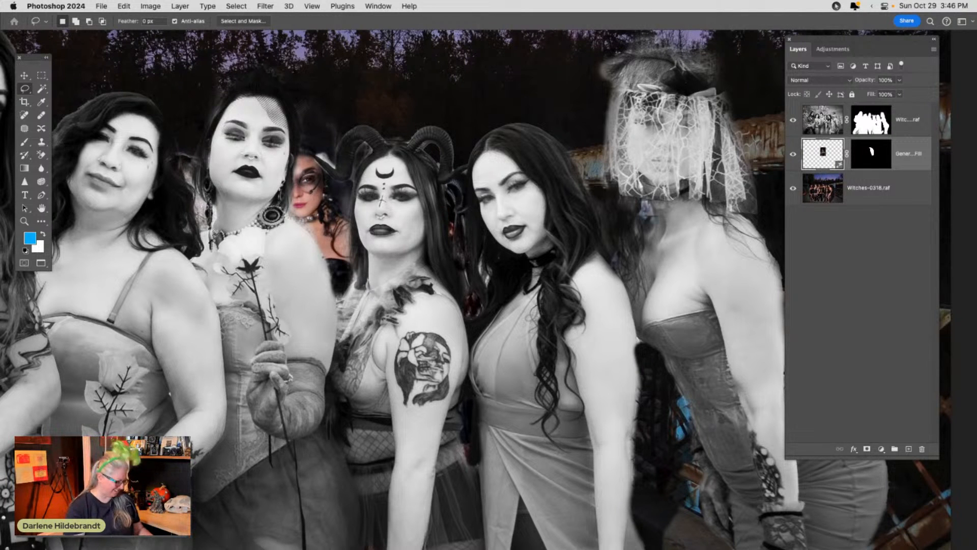
Undo the Generative Fill and patch the background woman's hat and face on the bottom colour layer with dark trees.
key("super+z")
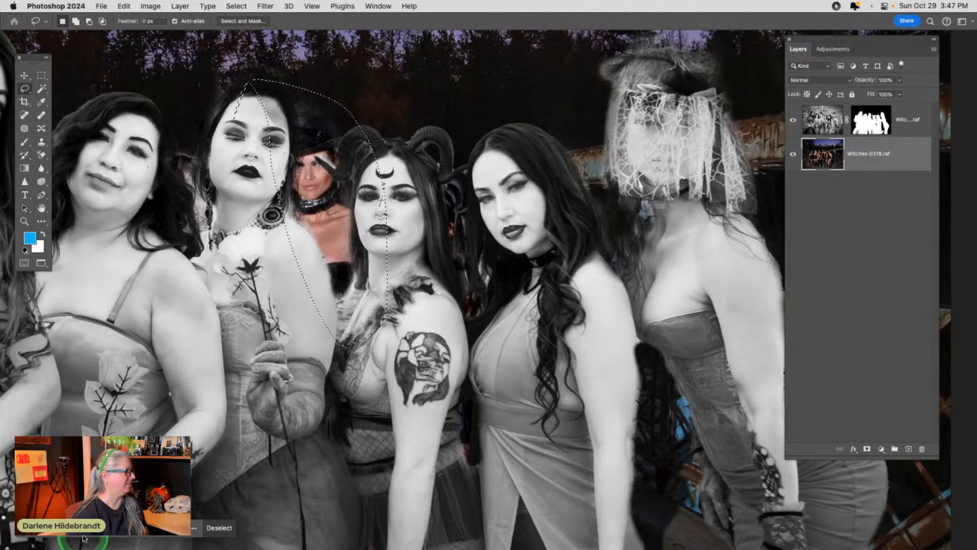
left_click(24, 128)
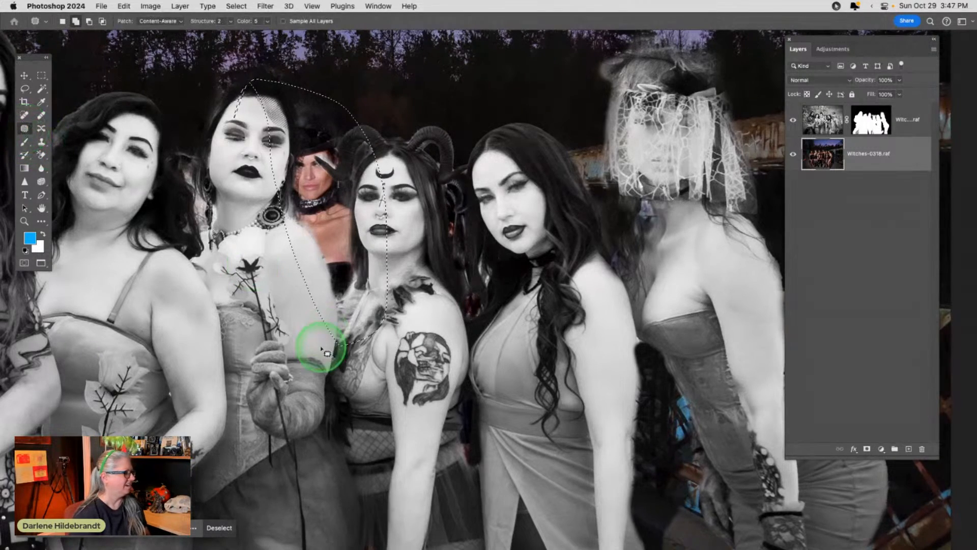
scroll(351, 345, "up", 3)
scroll(351, 344, "left", 2)
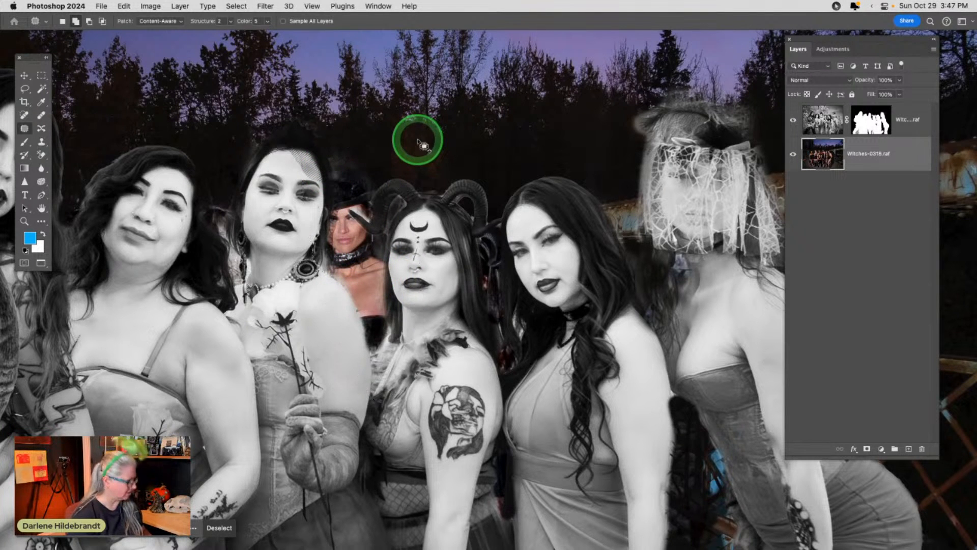
left_click_drag(322, 173, 376, 191)
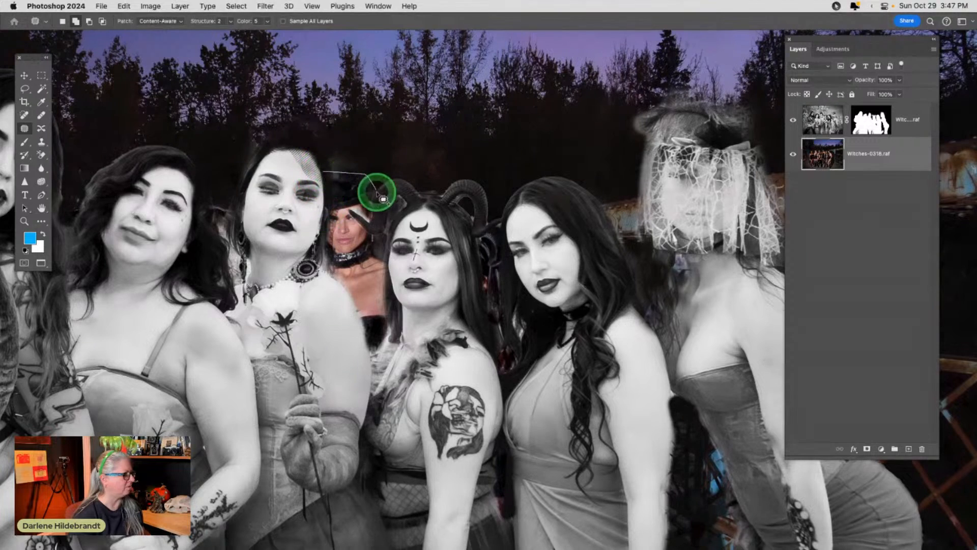
left_click_drag(321, 256, 322, 257)
mouse_move(345, 224)
left_mouse_down()
mouse_move(461, 164)
mouse_move(515, 160)
left_mouse_up()
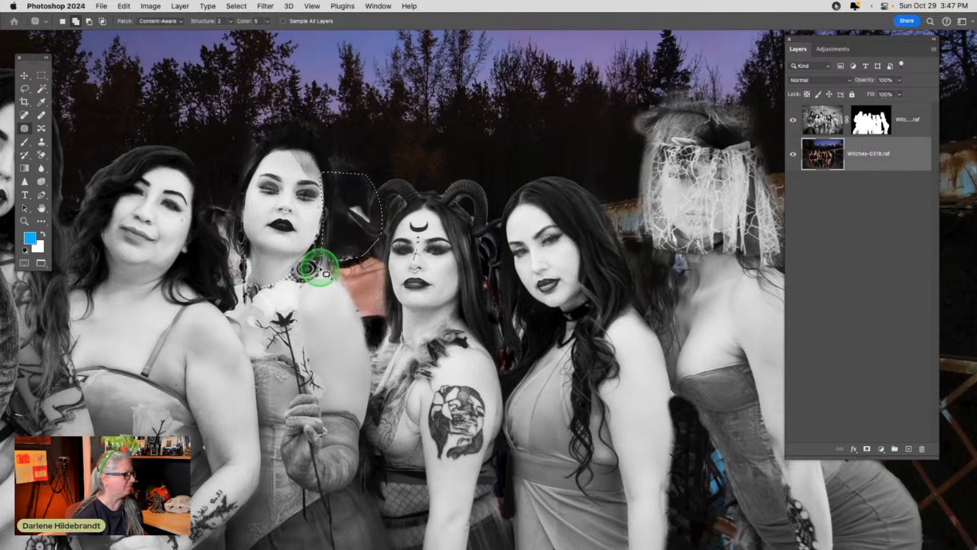
Patch the background woman's remaining neck and shoulder on the bottom colour layer with dark trees.
left_click_drag(331, 268, 330, 265)
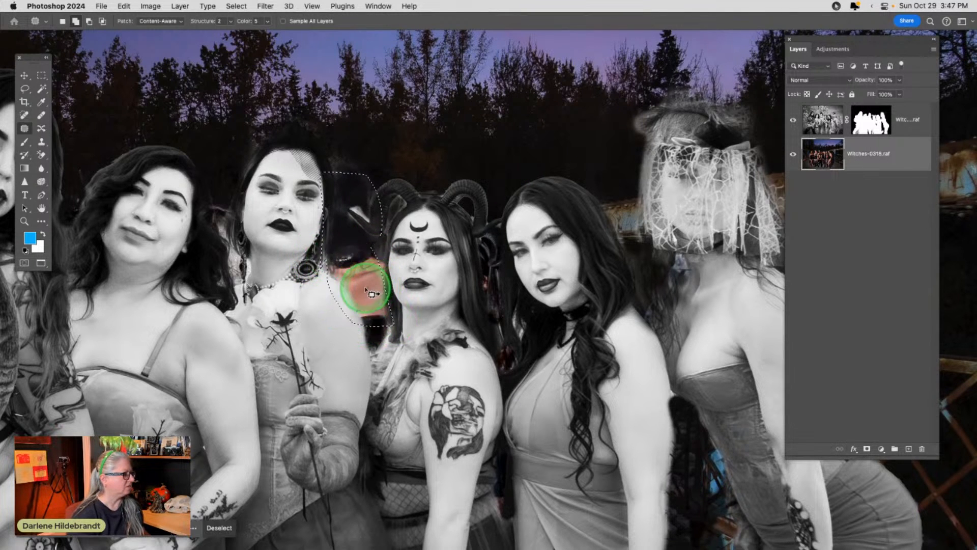
left_click(410, 273)
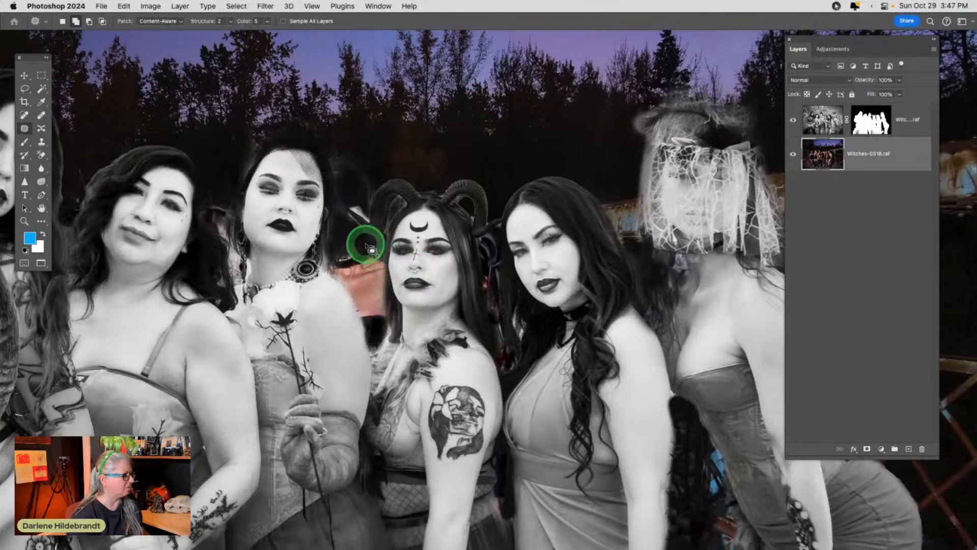
mouse_move(326, 289)
left_mouse_down()
mouse_move(375, 327)
mouse_move(405, 240)
mouse_move(376, 245)
left_mouse_up()
mouse_move(362, 282)
left_mouse_down()
mouse_move(492, 183)
mouse_move(569, 144)
left_mouse_up()
Paint on the group layer's mask with a small brush at 50% opacity in the gap between the leftmost woman's legs.
scroll(471, 152, "down", 15)
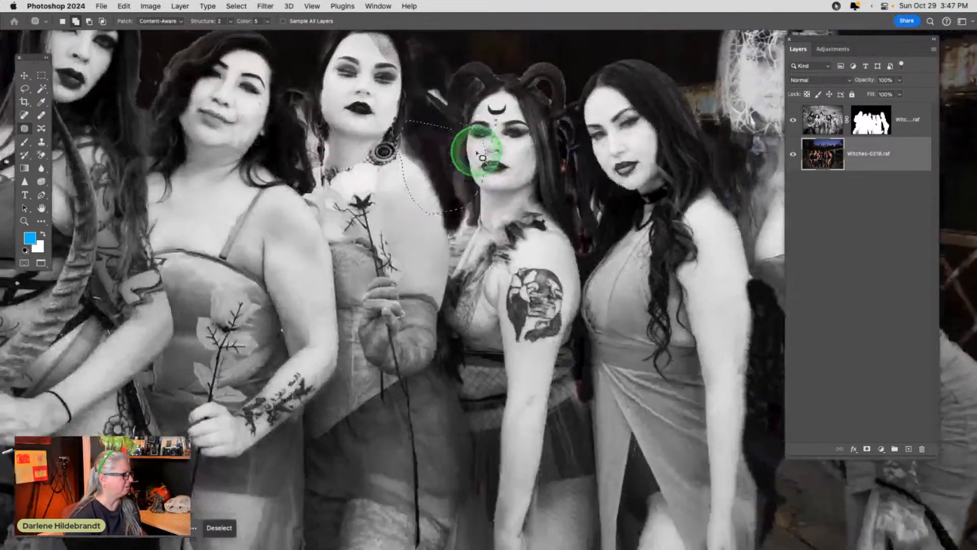
scroll(483, 158, "left", 3)
scroll(483, 158, "up", 1)
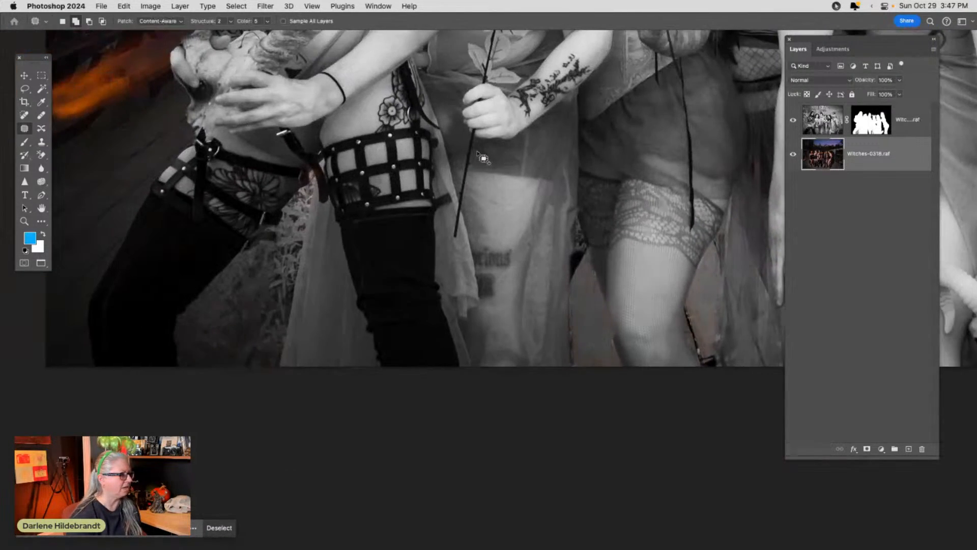
left_click(872, 120)
key("b")
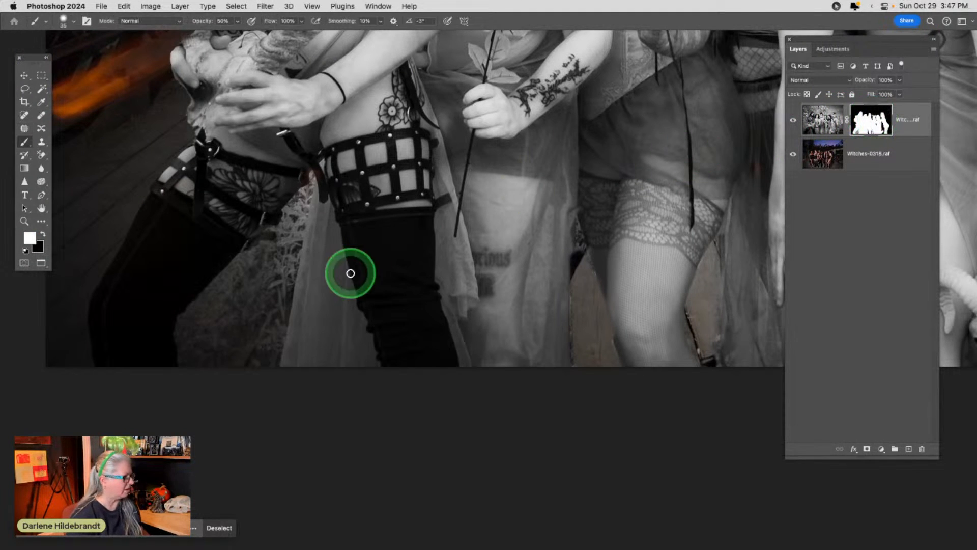
left_click_drag(288, 255, 270, 294)
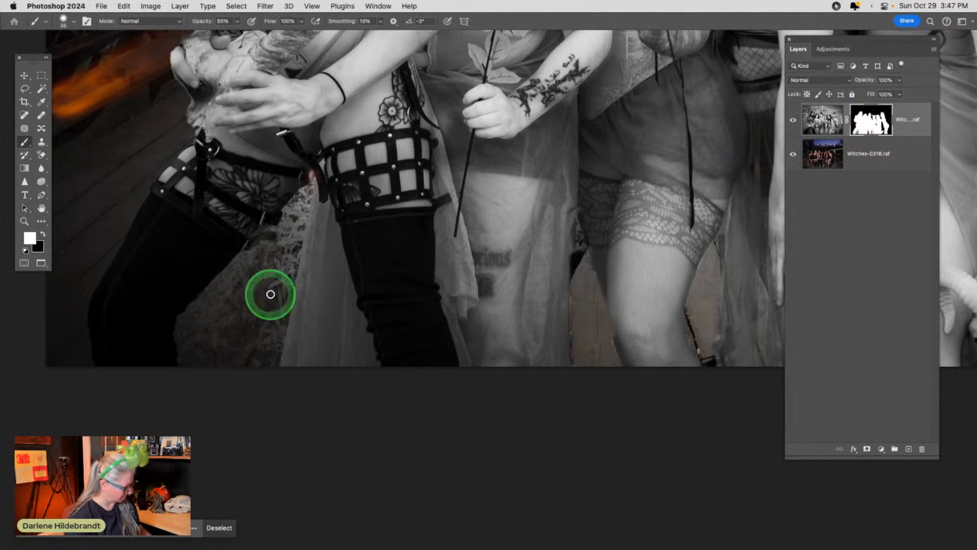
mouse_move(270, 294)
left_mouse_down()
mouse_move(306, 212)
mouse_move(267, 254)
mouse_move(224, 369)
mouse_move(294, 241)
mouse_move(252, 356)
mouse_move(242, 334)
left_mouse_up()
Try a 175 px brush at 100% opacity on the mask between the leftmost woman's legs, alternating black and white.
key("bracketright")
key("bracketright")
key("bracketright")
key("bracketright")
key("bracketright")
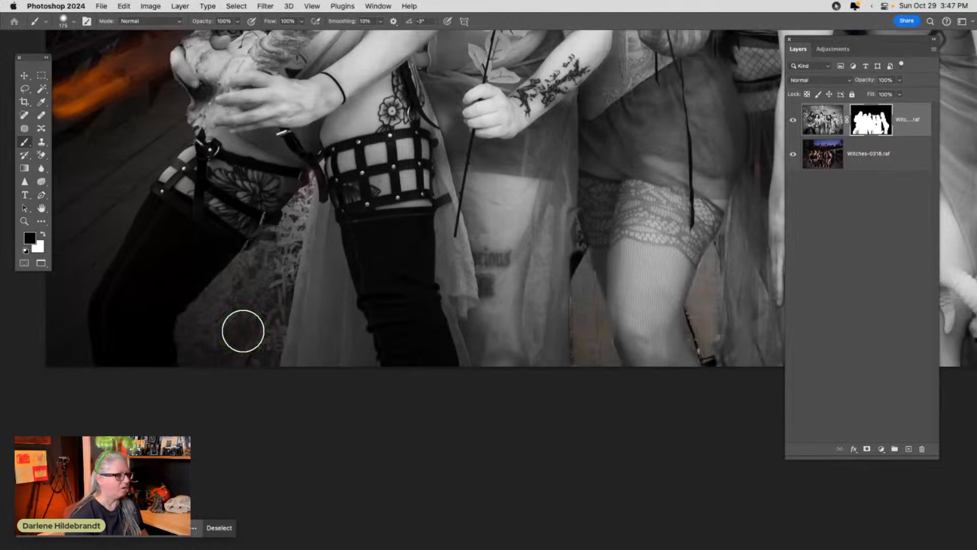
mouse_move(246, 329)
left_mouse_down()
mouse_move(237, 339)
mouse_move(286, 242)
mouse_move(356, 231)
left_mouse_up()
left_click(918, 149)
left_click(872, 120)
mouse_move(217, 305)
left_mouse_down()
mouse_move(300, 208)
mouse_move(238, 322)
left_mouse_up()
mouse_move(237, 325)
left_mouse_down()
mouse_move(309, 209)
mouse_move(252, 340)
left_mouse_up()
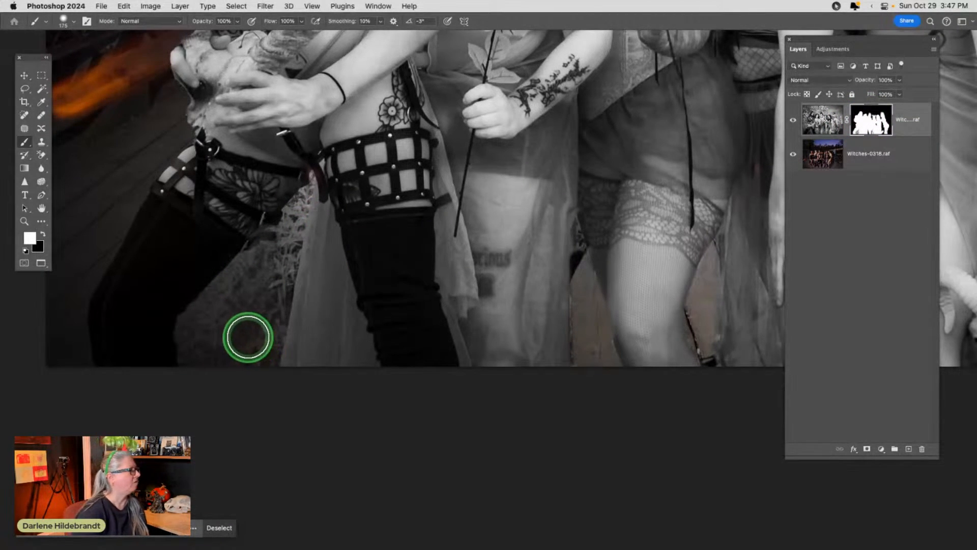
Mask out the grass between the leftmost woman's legs in black, reducing the brush to 80 px for the edges.
scroll(249, 334, "left", 3)
scroll(249, 333, "up", 1)
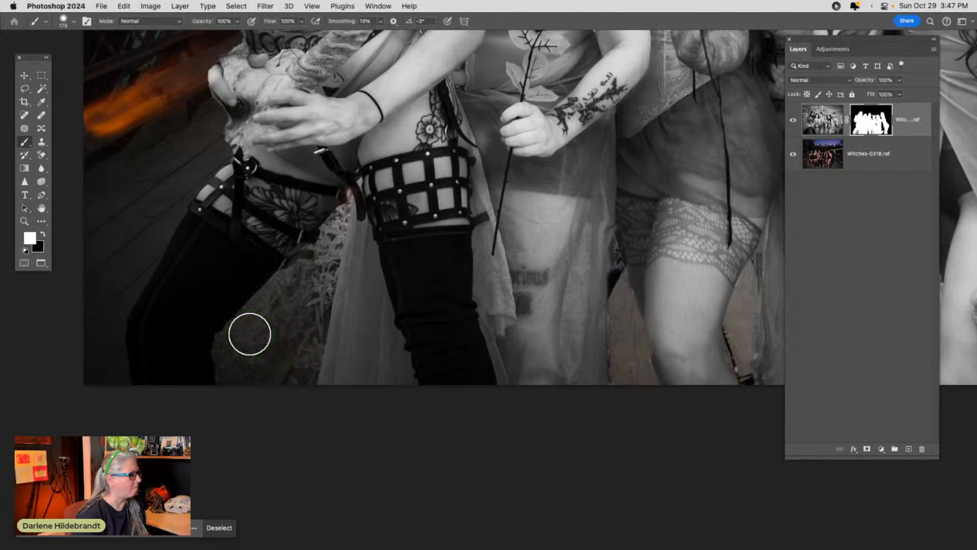
mouse_move(250, 334)
left_mouse_down()
mouse_move(340, 243)
mouse_move(293, 352)
mouse_move(295, 339)
mouse_move(338, 246)
mouse_move(304, 365)
mouse_move(342, 217)
mouse_move(287, 288)
mouse_move(262, 301)
mouse_move(233, 354)
mouse_move(237, 374)
mouse_move(285, 294)
mouse_move(273, 365)
mouse_move(281, 372)
mouse_move(356, 202)
mouse_move(337, 230)
mouse_move(345, 198)
mouse_move(245, 256)
mouse_move(264, 252)
mouse_move(186, 343)
mouse_move(269, 254)
mouse_move(229, 290)
mouse_move(371, 286)
mouse_move(321, 251)
left_mouse_up()
key("x")
key("bracketleft")
key("bracketleft")
key("bracketleft")
key("bracketleft")
key("bracketleft")
key("x")
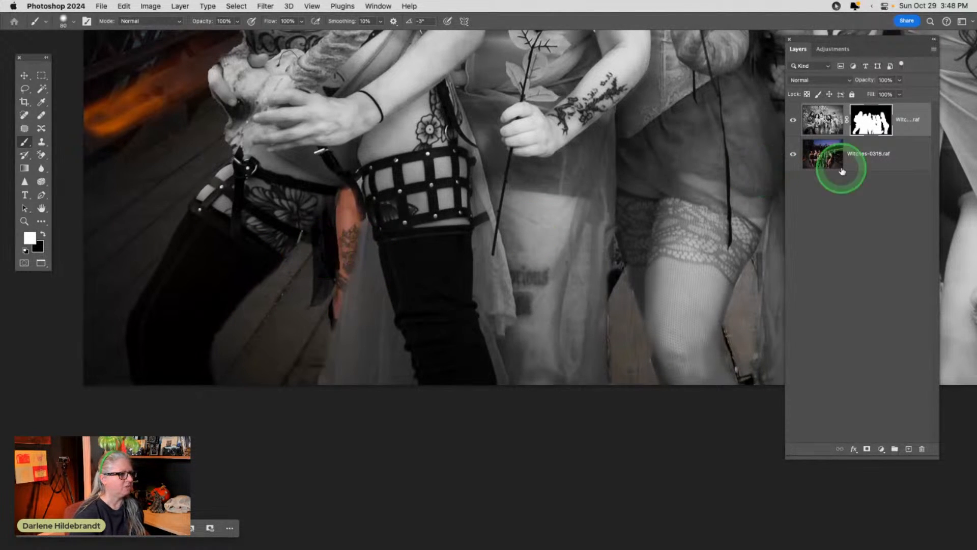
Try to patch the coloured arm between the leftmost woman's legs with floorboards using a loose lasso selection, and undo it.
left_click(820, 155)
key("l")
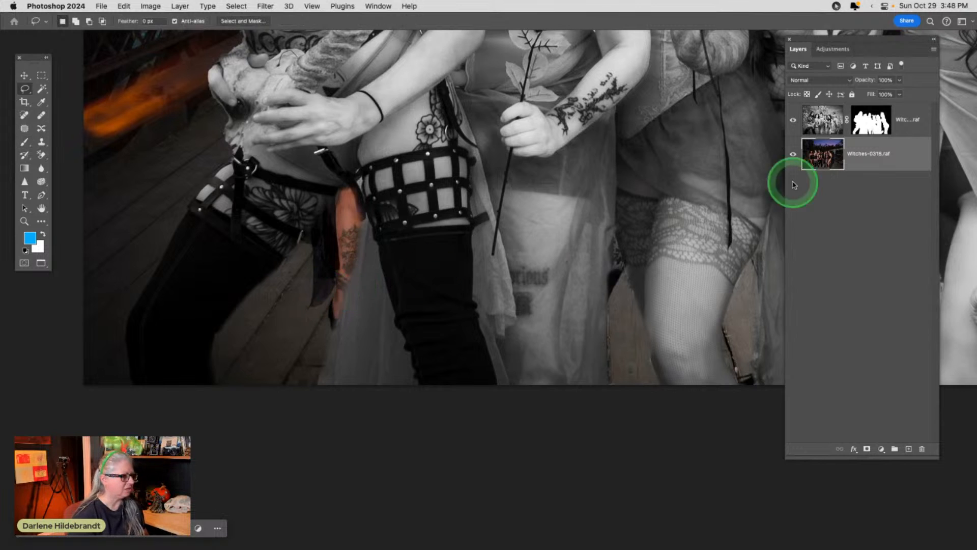
mouse_move(298, 279)
left_mouse_down()
mouse_move(313, 192)
mouse_move(349, 165)
mouse_move(382, 208)
mouse_move(392, 325)
mouse_move(358, 371)
mouse_move(302, 321)
mouse_move(312, 226)
left_mouse_up()
left_click(25, 128)
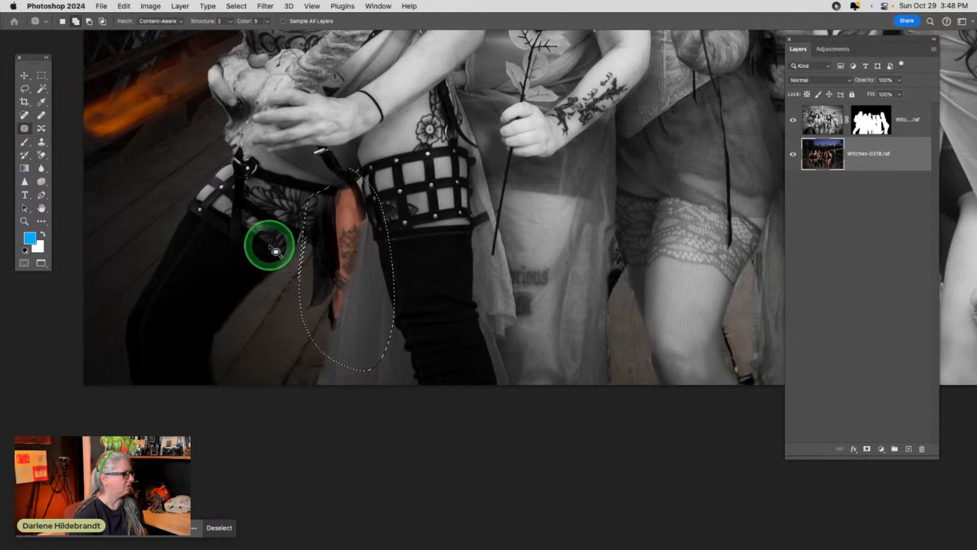
left_click_drag(338, 273, 220, 272)
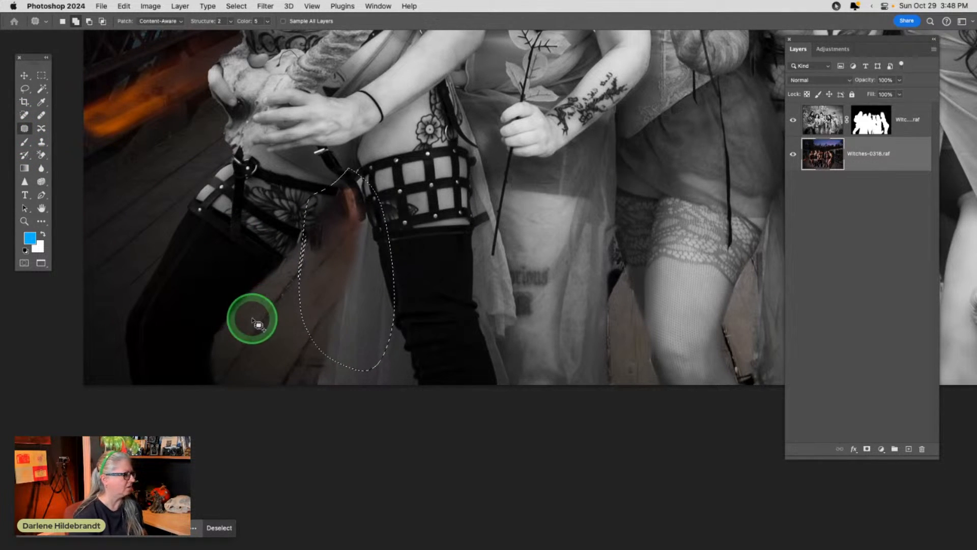
key("super+z")
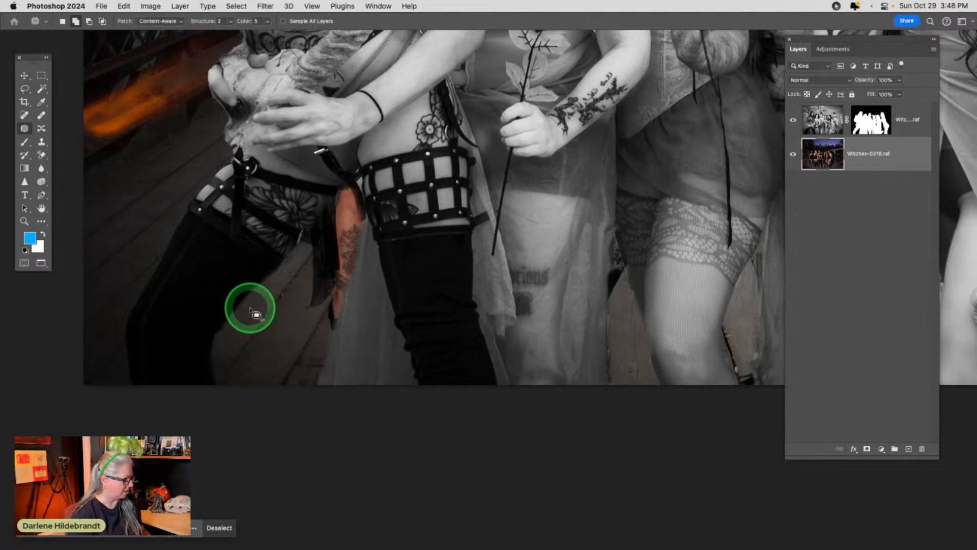
Outline the coloured arm between the leftmost woman's legs more tightly, patch it with the dark floorboards, and deselect.
mouse_move(319, 248)
left_mouse_down()
mouse_move(321, 186)
mouse_move(338, 171)
mouse_move(366, 176)
mouse_move(374, 269)
mouse_move(360, 343)
mouse_move(330, 354)
mouse_move(298, 303)
mouse_move(325, 234)
mouse_move(169, 232)
left_mouse_up()
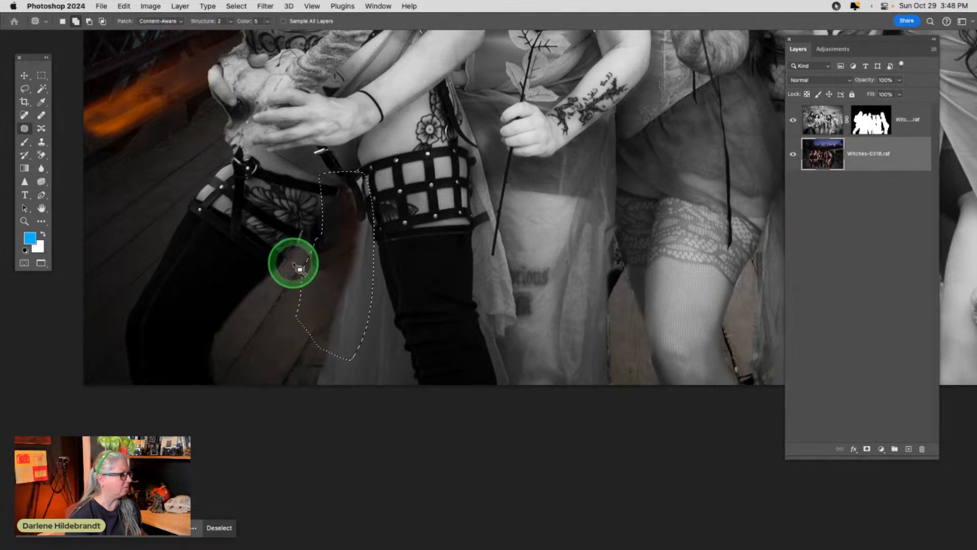
key("super+d")
mouse_move(294, 256)
left_mouse_down()
mouse_move(316, 160)
mouse_move(383, 231)
mouse_move(303, 275)
mouse_move(305, 242)
mouse_move(327, 260)
mouse_move(284, 321)
mouse_move(298, 336)
mouse_move(290, 328)
mouse_move(292, 353)
mouse_move(518, 322)
mouse_move(432, 283)
mouse_move(349, 490)
mouse_move(207, 458)
mouse_move(314, 405)
left_mouse_up()
key("h")
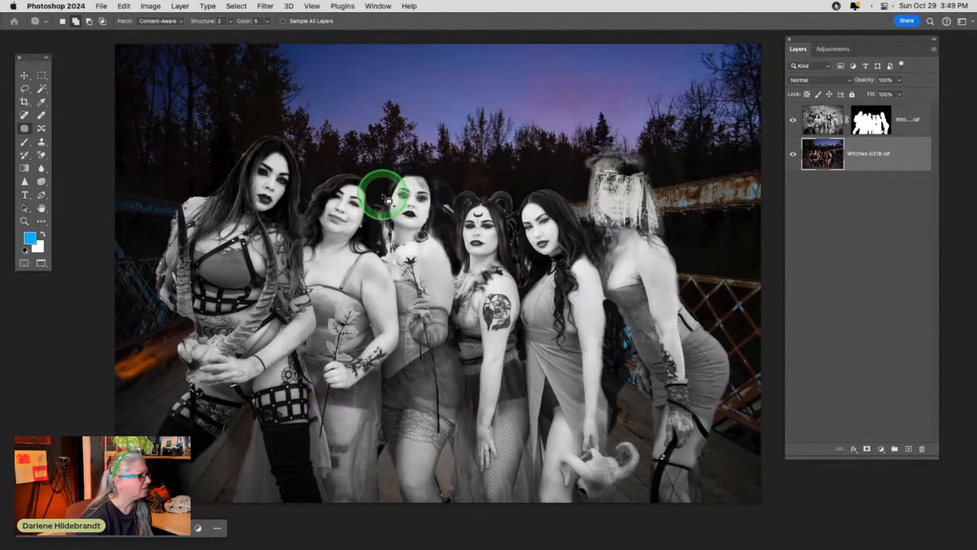
Toggle the layer mask off and on to compare, and paint black on it between the second and third women's heads.
key("super+equal")
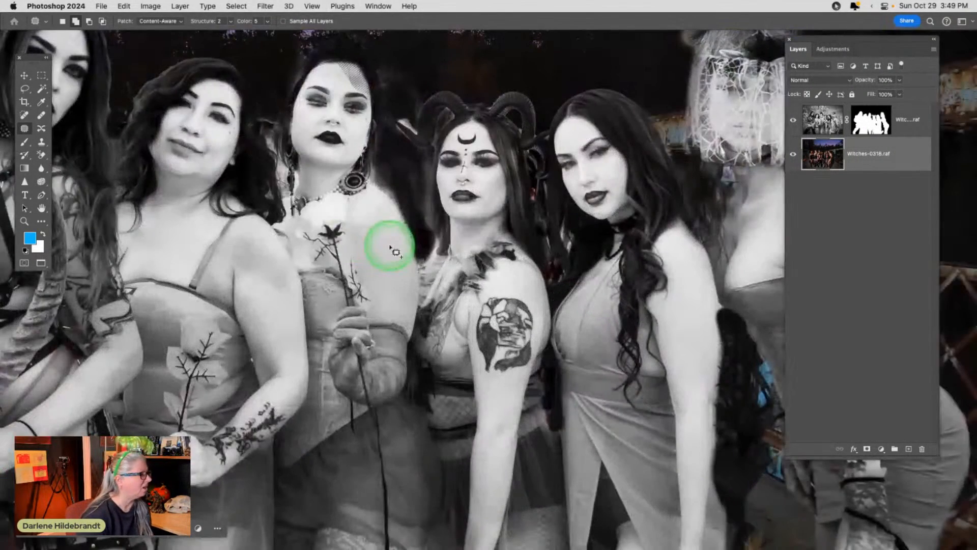
scroll(396, 252, "up", 3)
scroll(395, 252, "left", 3)
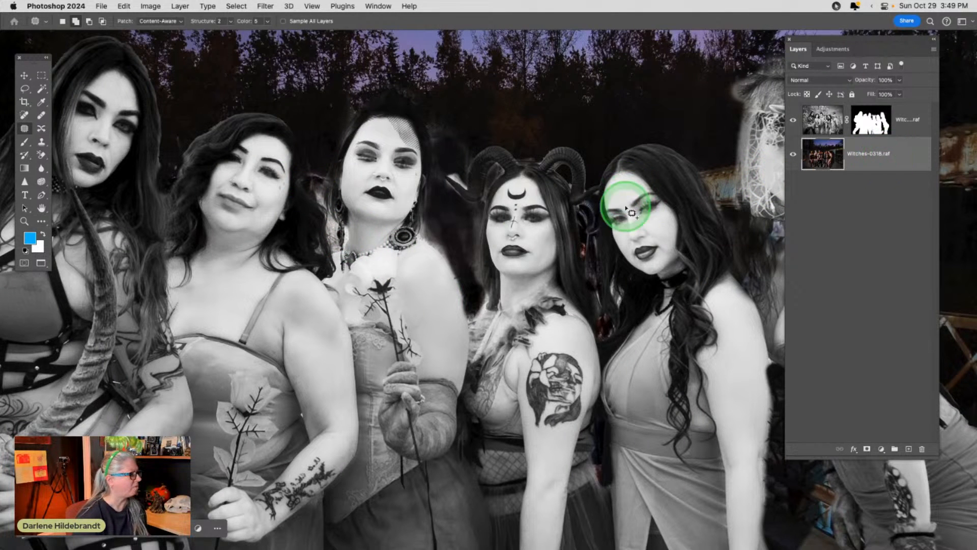
left_click(860, 121)
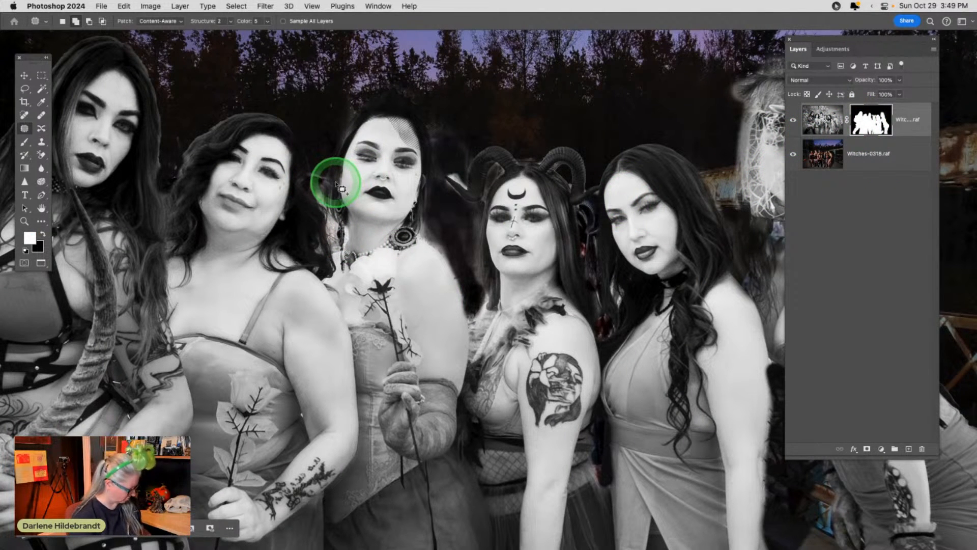
left_click(873, 120, "shift")
left_click(873, 120, "shift")
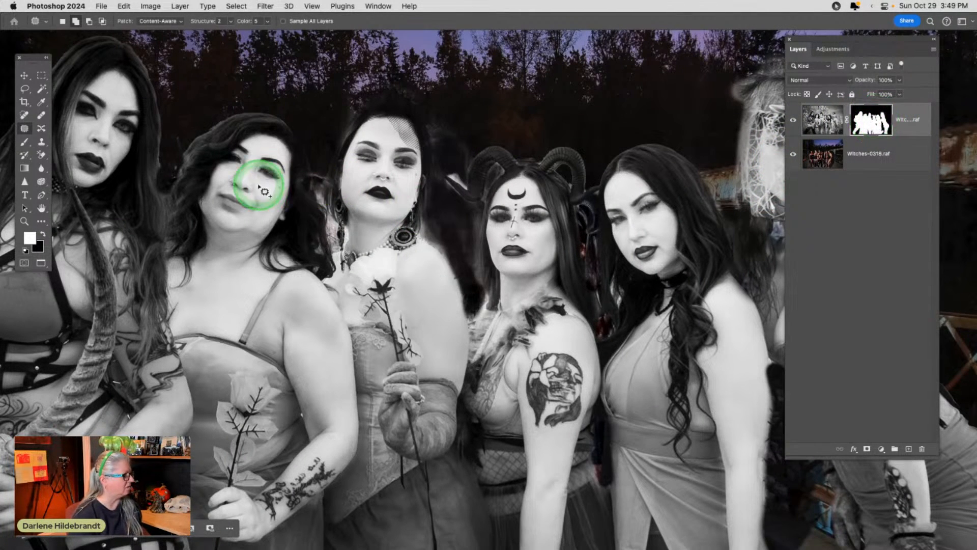
key("b")
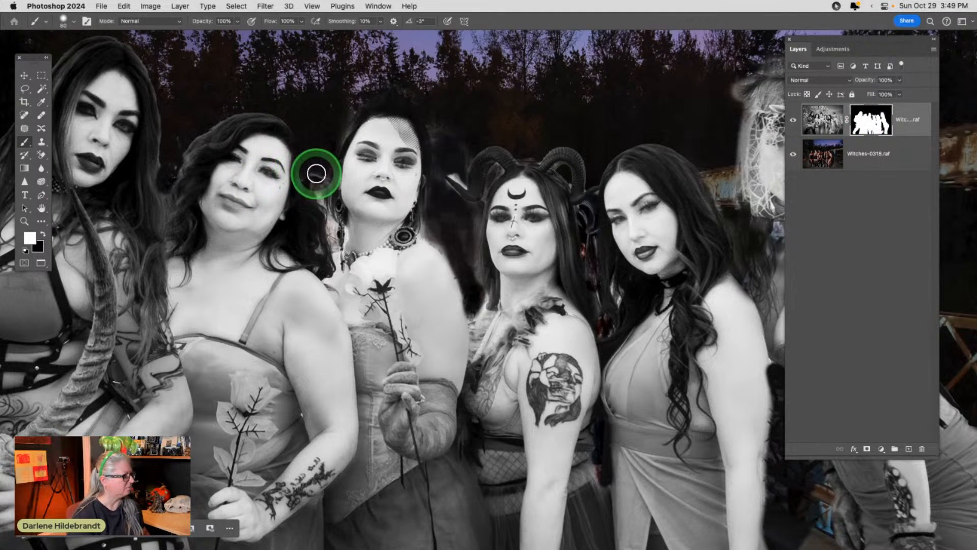
mouse_move(334, 243)
left_mouse_down()
mouse_move(318, 163)
mouse_move(328, 217)
mouse_move(322, 207)
left_mouse_up()
key("x")
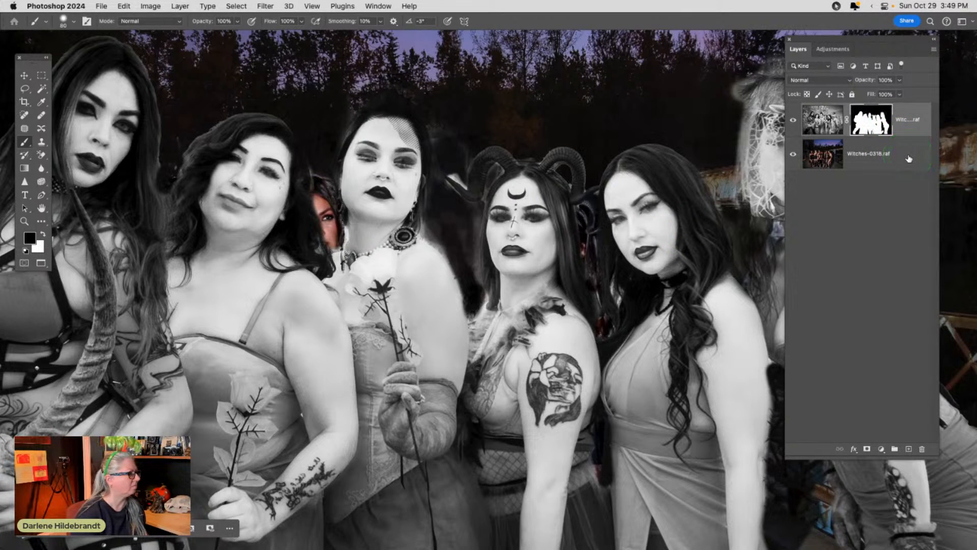
Check the bottom layer with the group layer hidden, and patch the coloured face between the second and third women with dark trees.
left_click(794, 120)
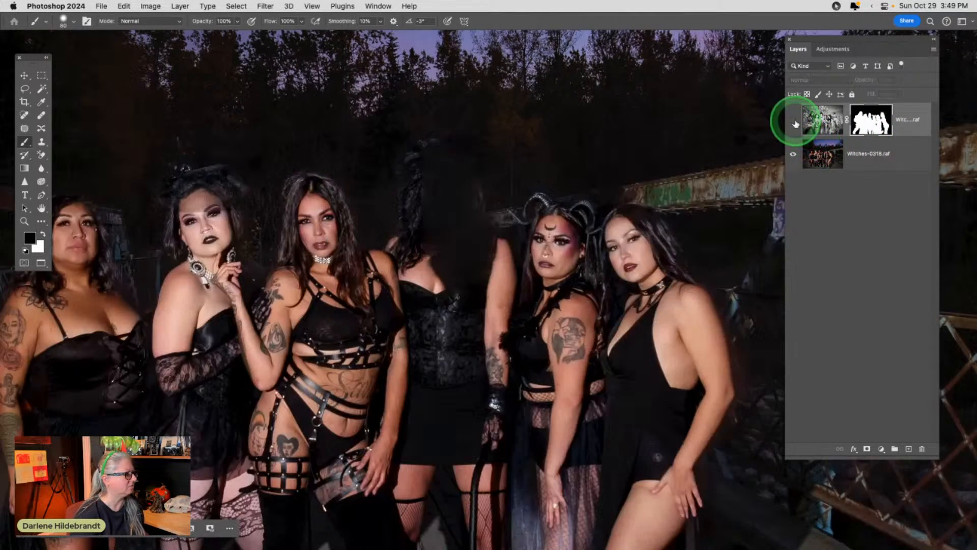
left_click(793, 121)
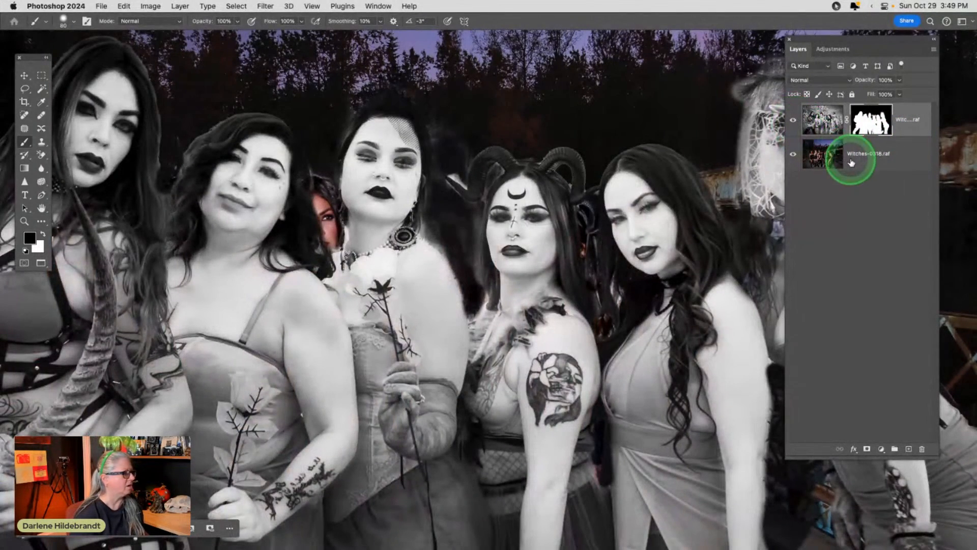
left_click(883, 157)
key("l")
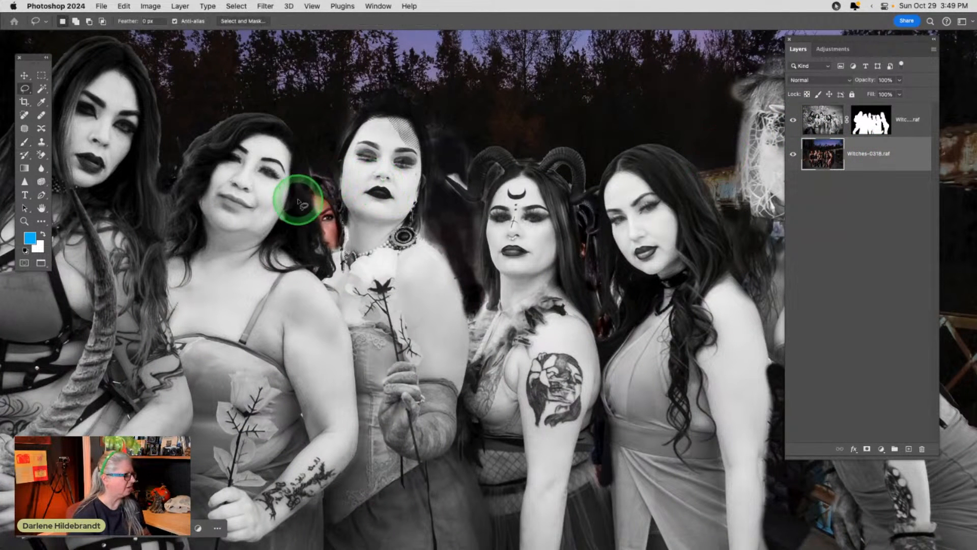
mouse_move(281, 155)
left_mouse_down()
mouse_move(316, 152)
mouse_move(359, 175)
mouse_move(371, 259)
mouse_move(304, 264)
mouse_move(260, 222)
mouse_move(282, 153)
left_mouse_up()
left_click(24, 128)
left_click_drag(312, 214, 608, 170)
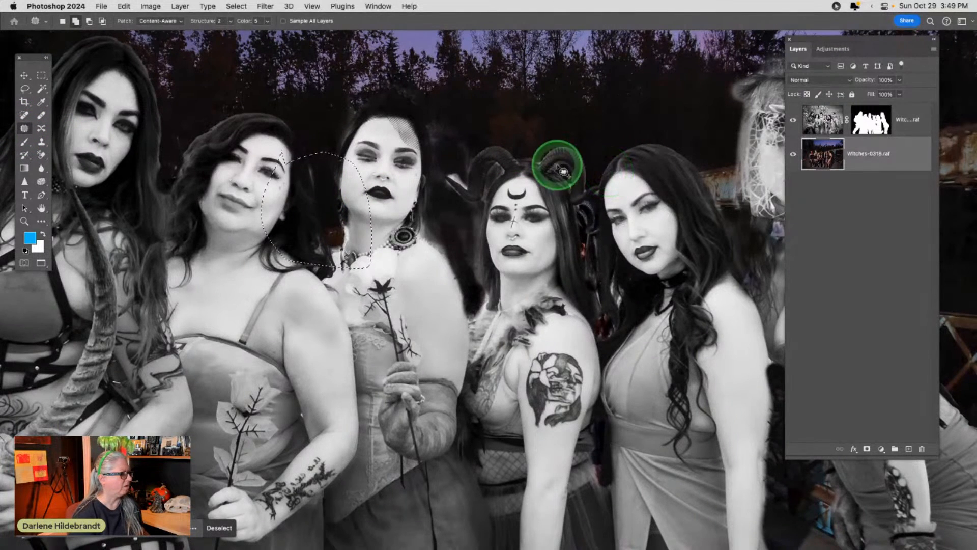
Review the whole composite and compare it with the group layer's mask disabled and enabled.
key("super+0")
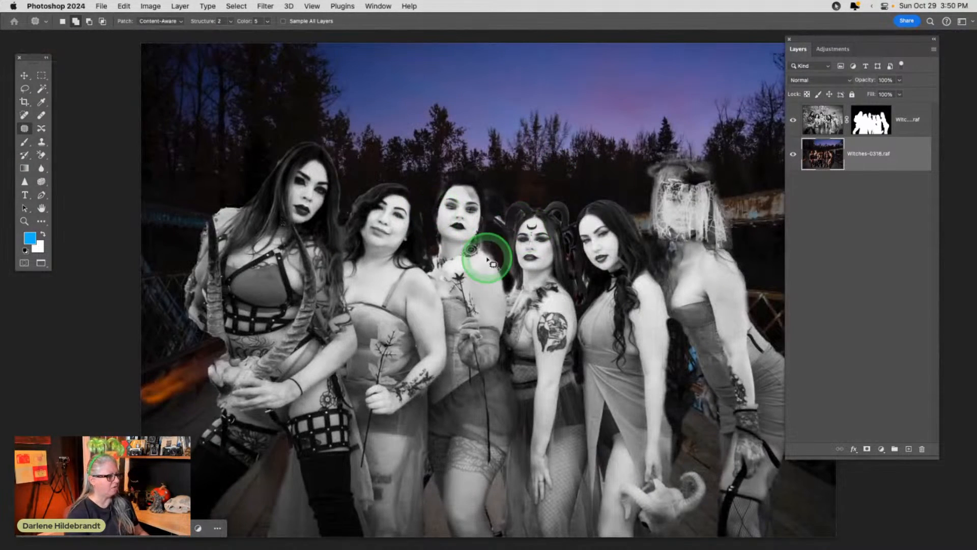
scroll(493, 264, "right", 3)
scroll(487, 260, "down", 2)
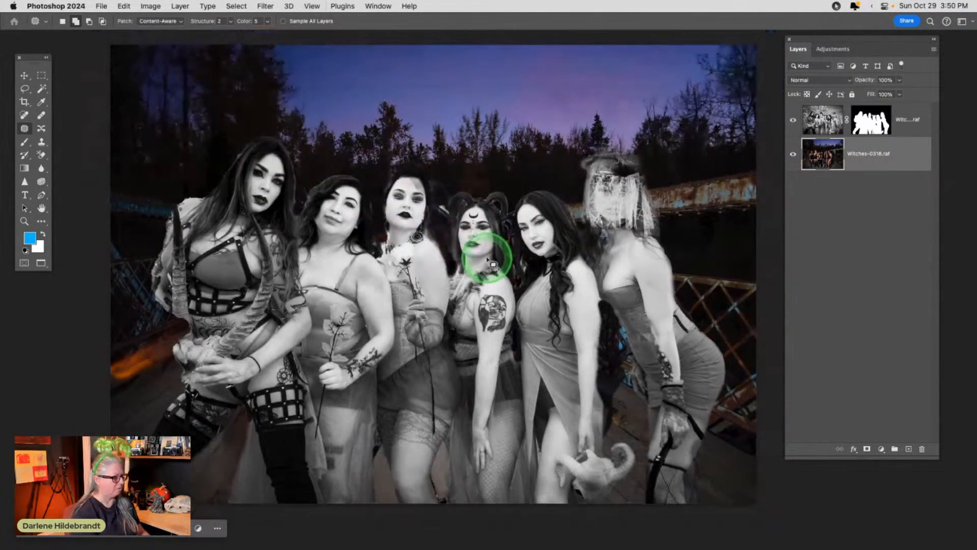
scroll(492, 263, "down", 1)
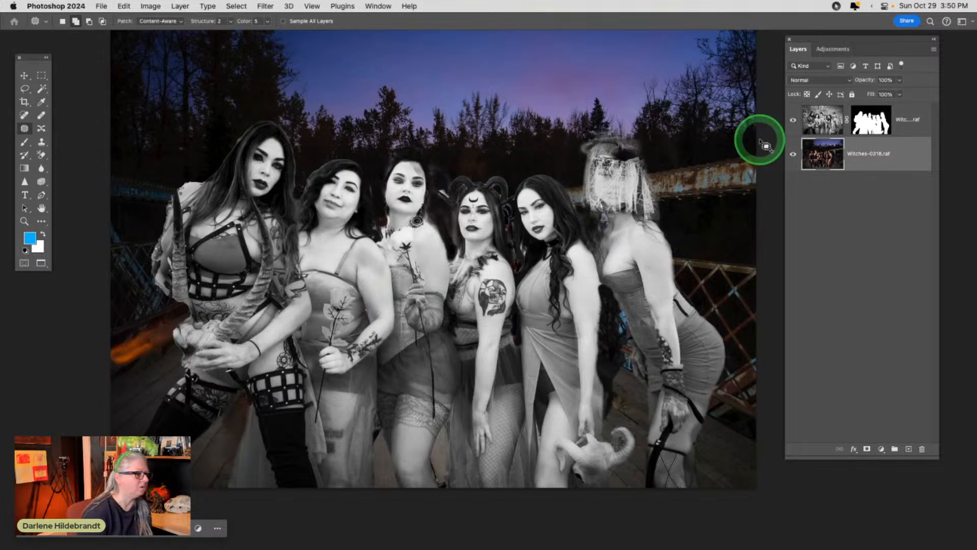
left_click(868, 121, "shift")
left_click(868, 121, "shift")
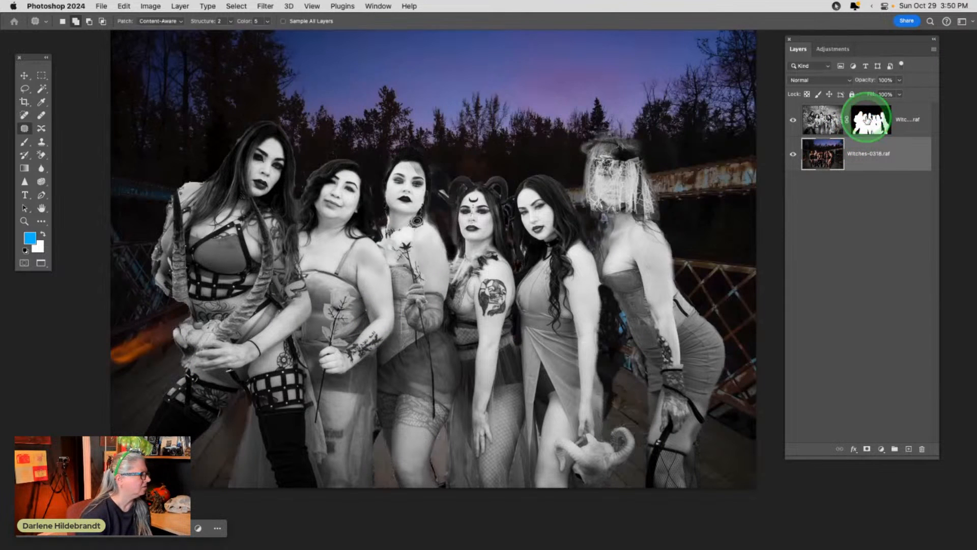
Paint white on the group layer's mask beside the leftmost woman's elbow and hip to restore her outer edge.
left_click(867, 121)
key("d")
key("b")
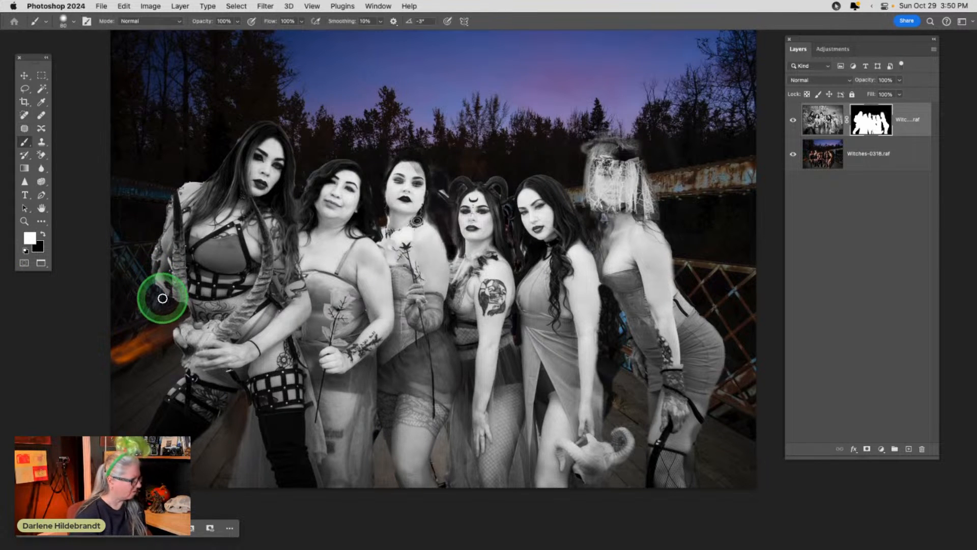
mouse_move(189, 299)
left_mouse_down()
mouse_move(184, 326)
mouse_move(156, 272)
mouse_move(176, 329)
mouse_move(156, 249)
mouse_move(171, 327)
mouse_move(189, 348)
mouse_move(159, 311)
mouse_move(156, 277)
mouse_move(172, 239)
mouse_move(146, 314)
mouse_move(185, 357)
mouse_move(141, 284)
mouse_move(198, 362)
mouse_move(168, 327)
mouse_move(163, 272)
mouse_move(147, 358)
mouse_move(137, 341)
left_mouse_up()
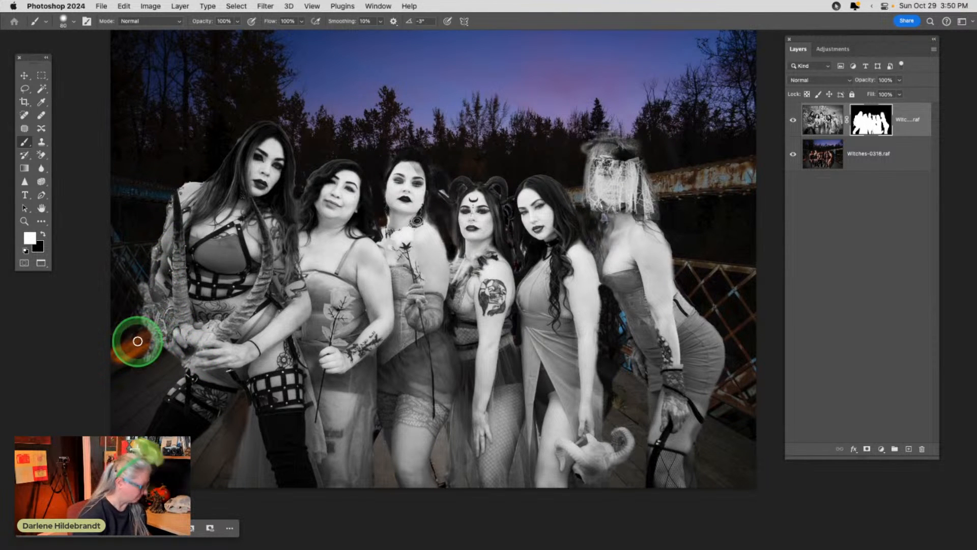
Paint black on the group layer's mask outside the leftmost woman's elbow to hide the excess grey background.
key("super+plus")
scroll(137, 344, "left", 5)
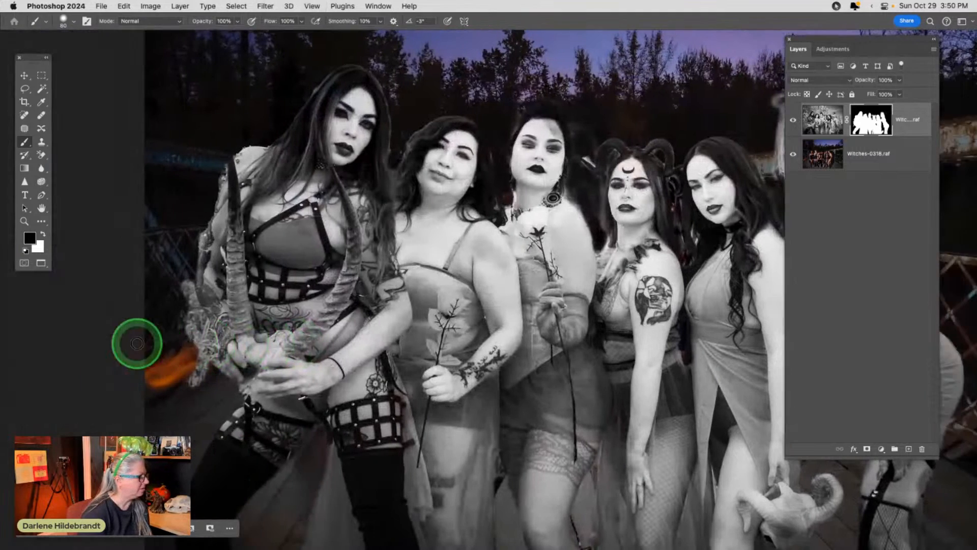
mouse_move(187, 251)
left_mouse_down()
mouse_move(197, 231)
mouse_move(192, 283)
mouse_move(222, 168)
mouse_move(181, 277)
mouse_move(223, 380)
mouse_move(213, 352)
mouse_move(188, 397)
mouse_move(205, 357)
mouse_move(187, 312)
mouse_move(208, 353)
mouse_move(198, 353)
mouse_move(188, 302)
mouse_move(193, 371)
mouse_move(174, 296)
left_mouse_up()
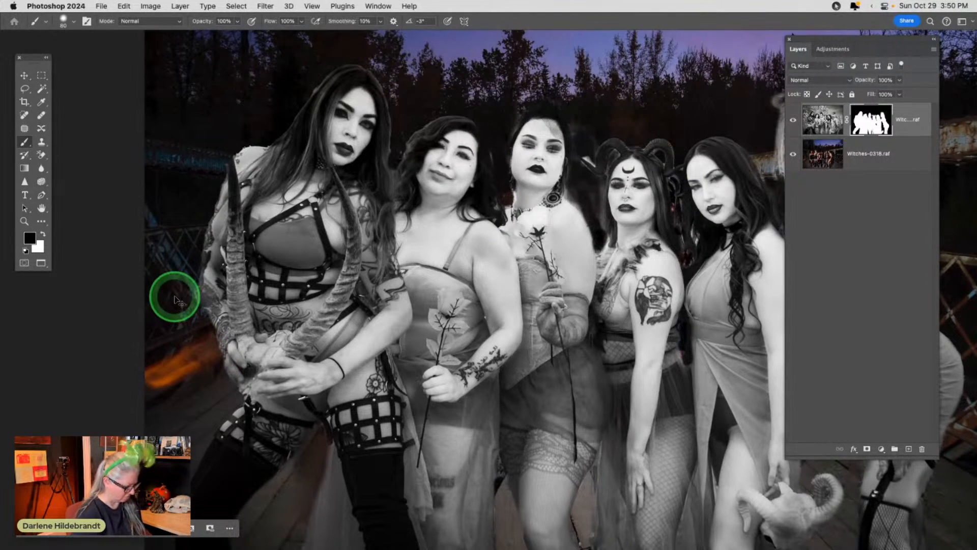
scroll(174, 296, "down", 2)
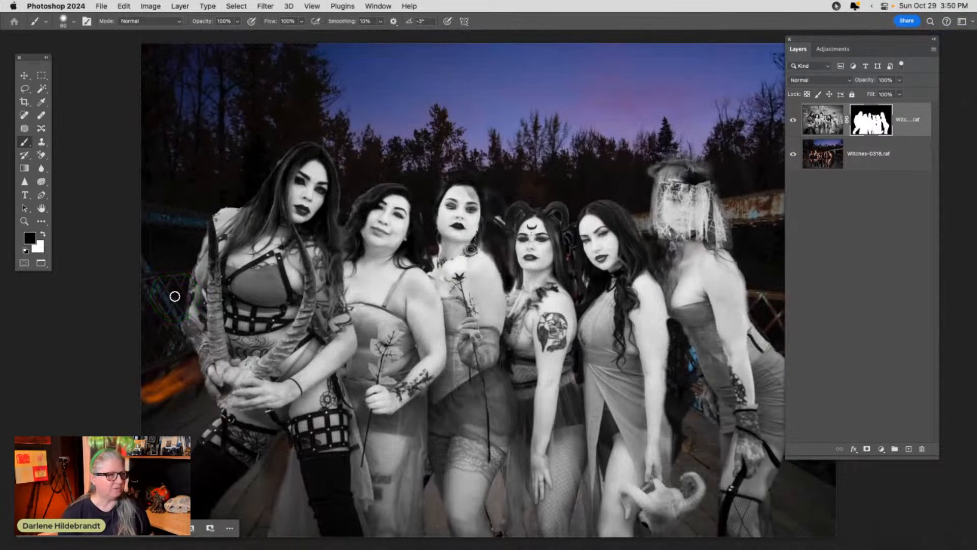
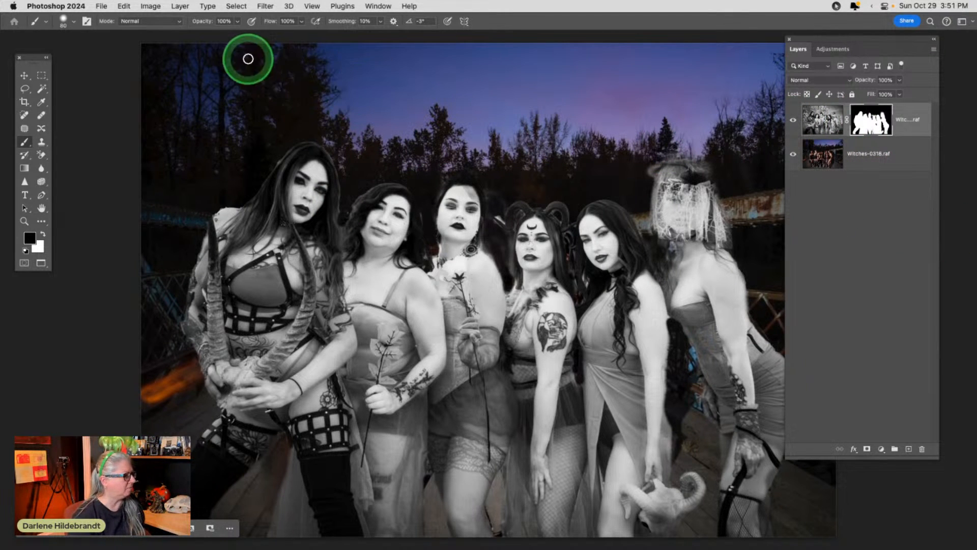
Add a Color Lookup adjustment layer above the group layer and load the Bleach Bypass.look 3DLUT file.
left_click(828, 51)
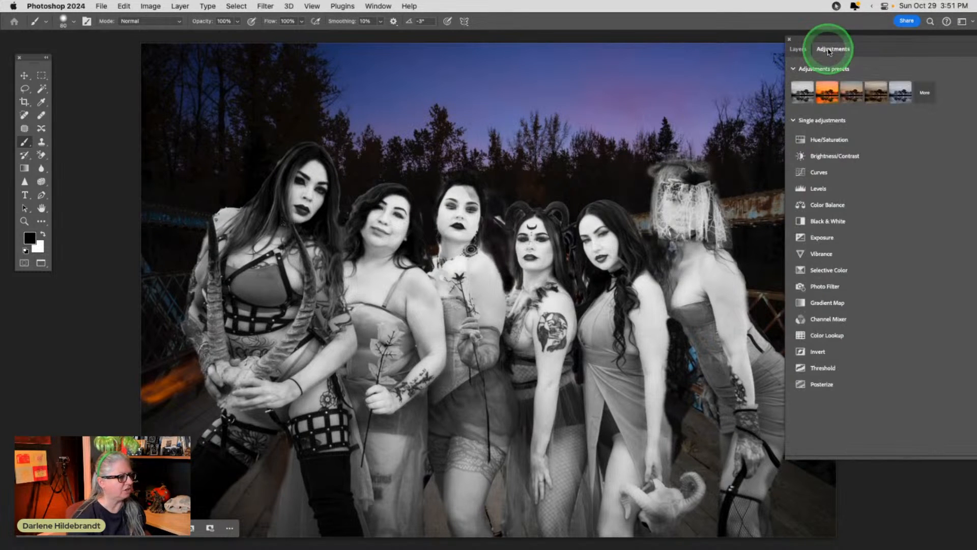
left_click(910, 244)
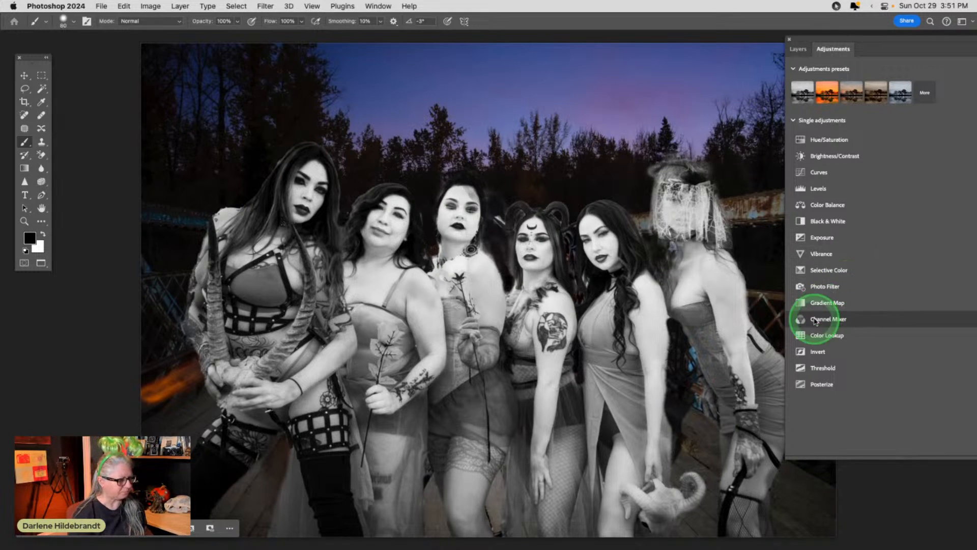
left_click(820, 336)
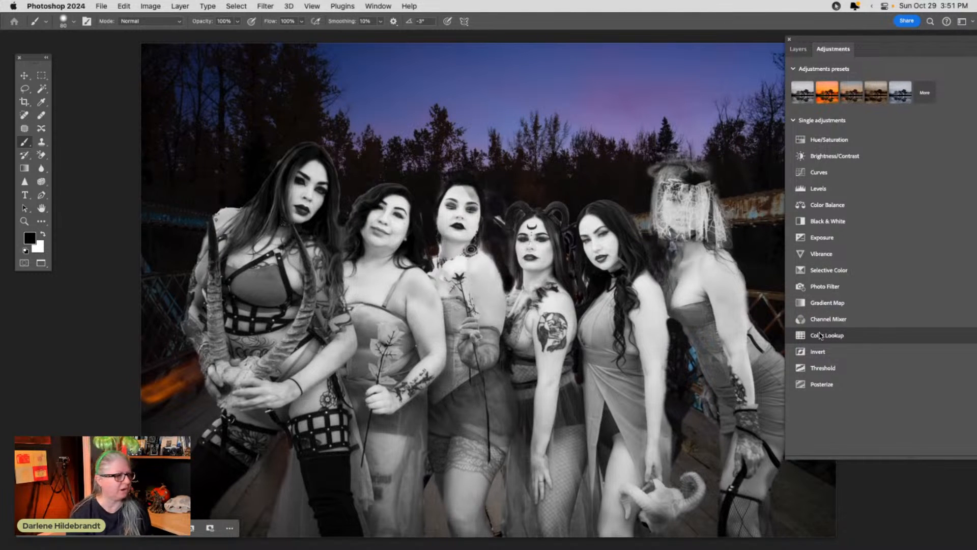
left_click(821, 336)
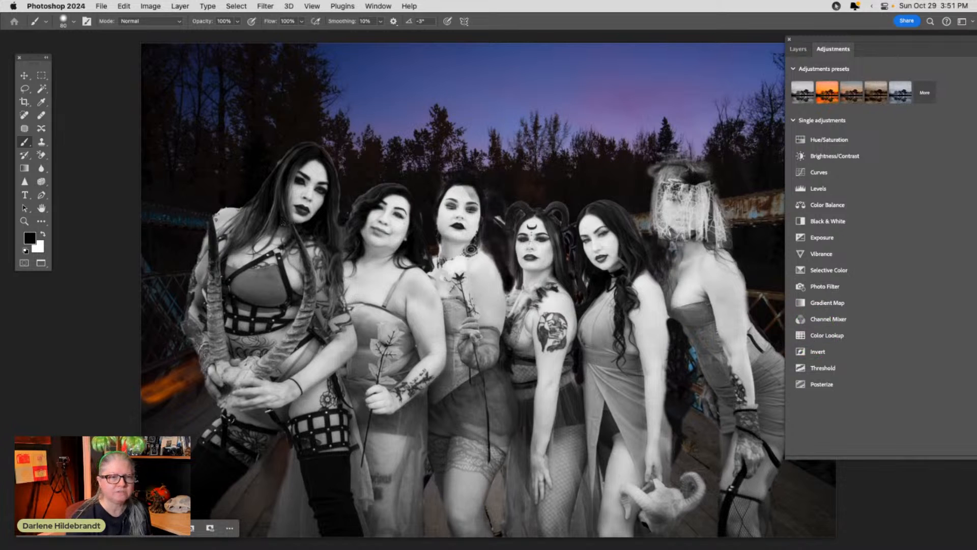
left_click_drag(764, 120, 748, 56)
left_click(745, 58)
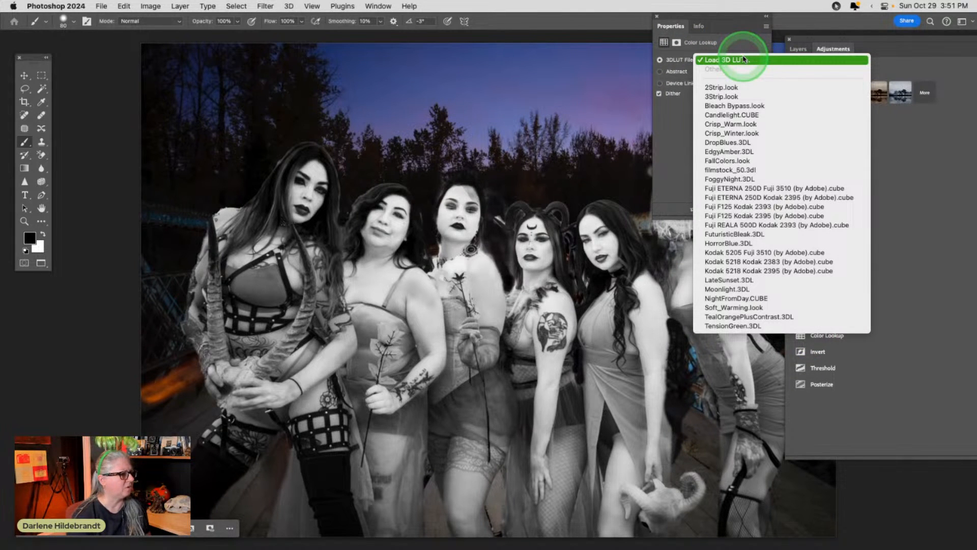
left_click_drag(737, 99, 736, 106)
left_click(778, 85)
Clip the Color Lookup adjustment to the group layer so it affects only the women.
left_click(797, 48)
left_click_drag(888, 192, 907, 133)
left_click(907, 133, "alt")
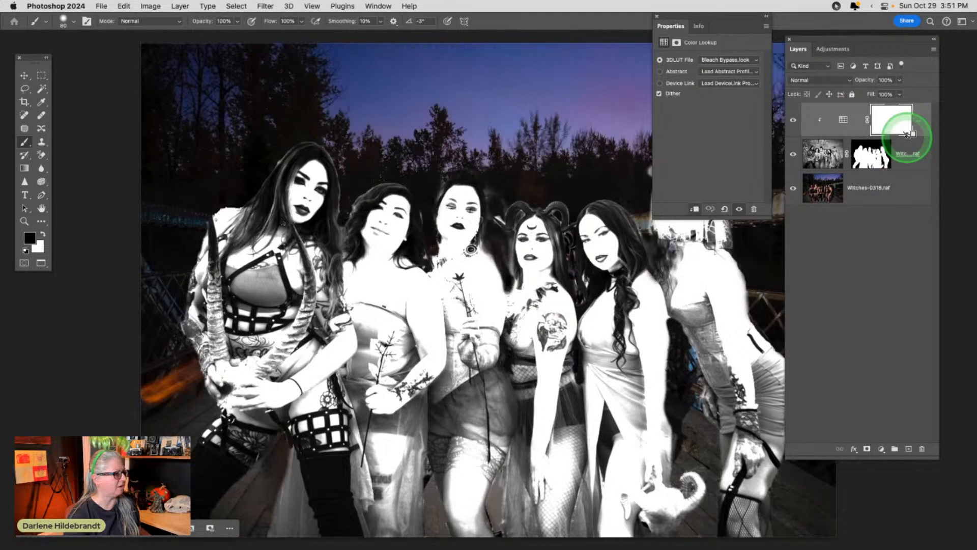
Try the Crisp_Winter.look and DropBlues.3DL lookups, settle on Moonlight.3DL, and close the adjustment's properties.
left_click(727, 61)
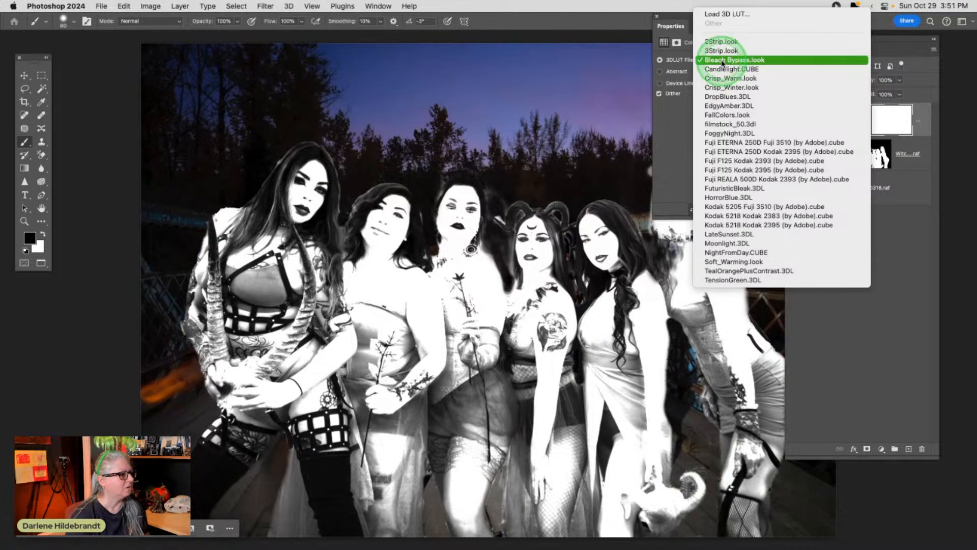
left_click(723, 87)
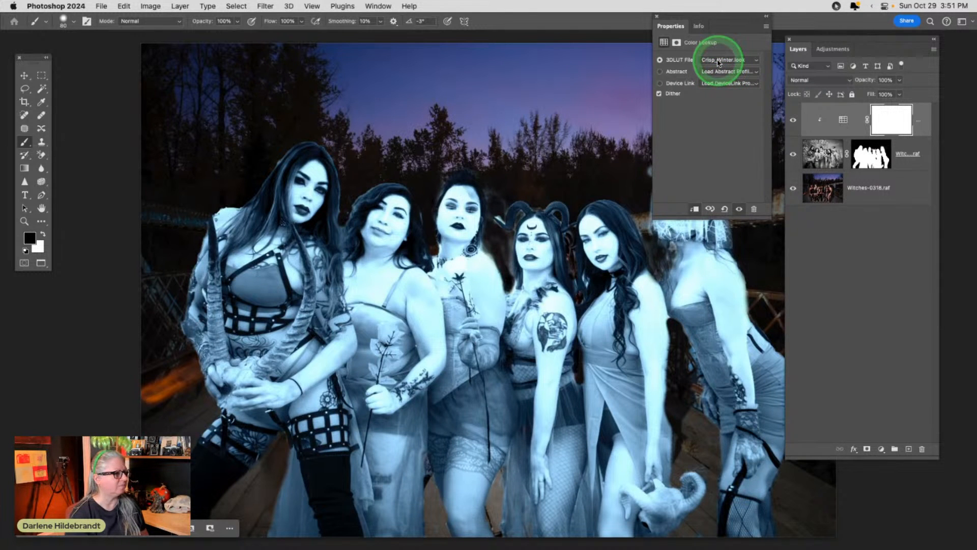
left_click(719, 61)
left_click(719, 68)
left_click(718, 62)
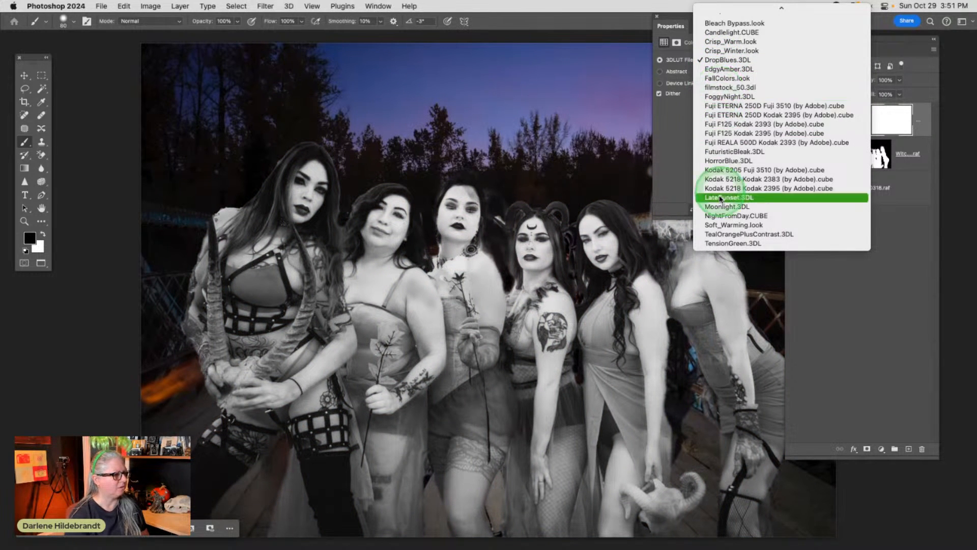
left_click(719, 206)
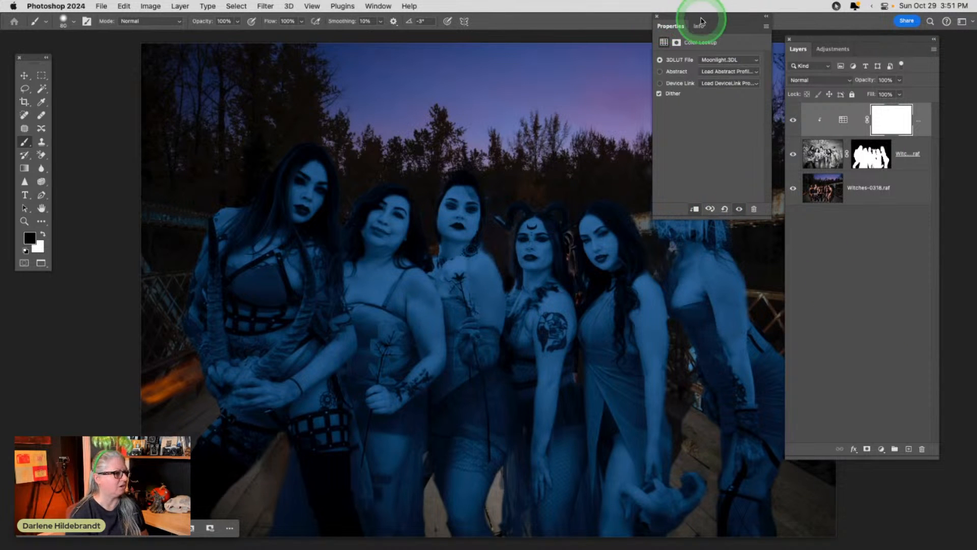
left_click(656, 16)
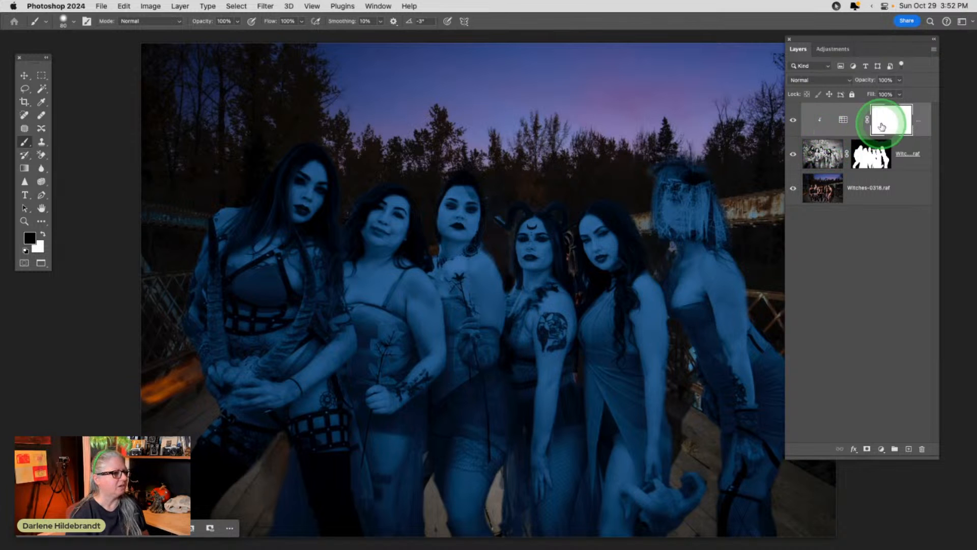
Set the Color Lookup layer's blend mode to Overlay and lower its opacity to 71%.
left_click(827, 79)
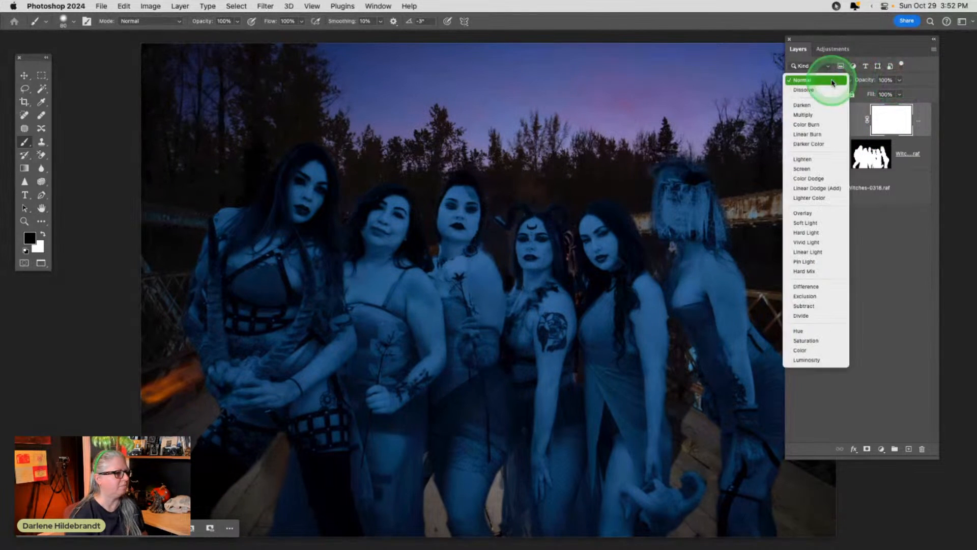
left_click(814, 105)
left_click(805, 80)
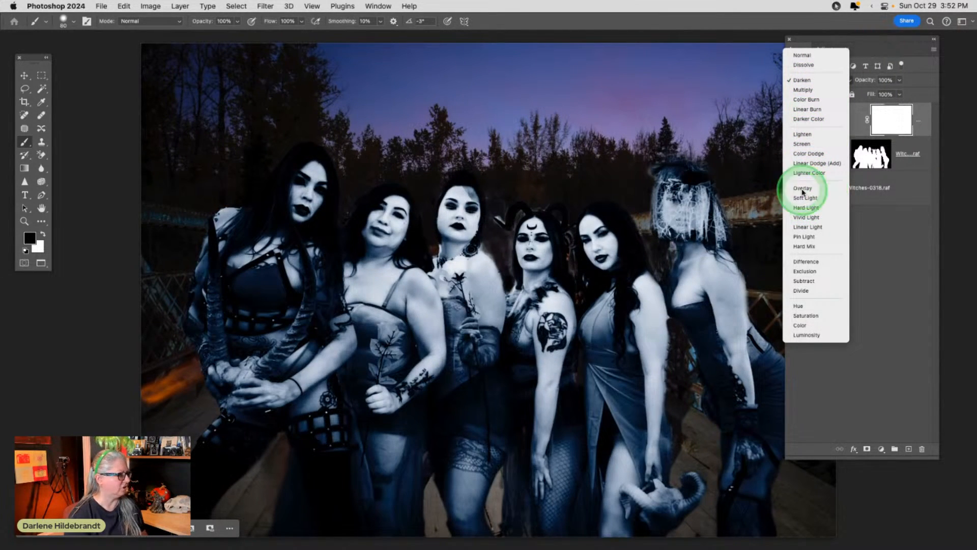
left_click(803, 189)
mouse_move(894, 83)
left_mouse_down()
mouse_move(837, 90)
mouse_move(885, 94)
left_mouse_up()
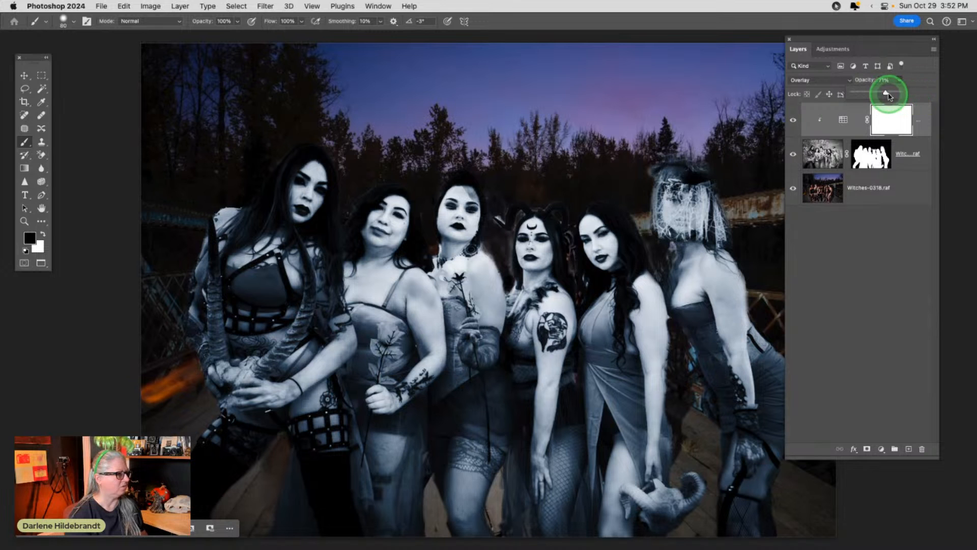
mouse_move(886, 93)
left_mouse_down()
mouse_move(900, 91)
mouse_move(831, 92)
mouse_move(887, 93)
left_mouse_up()
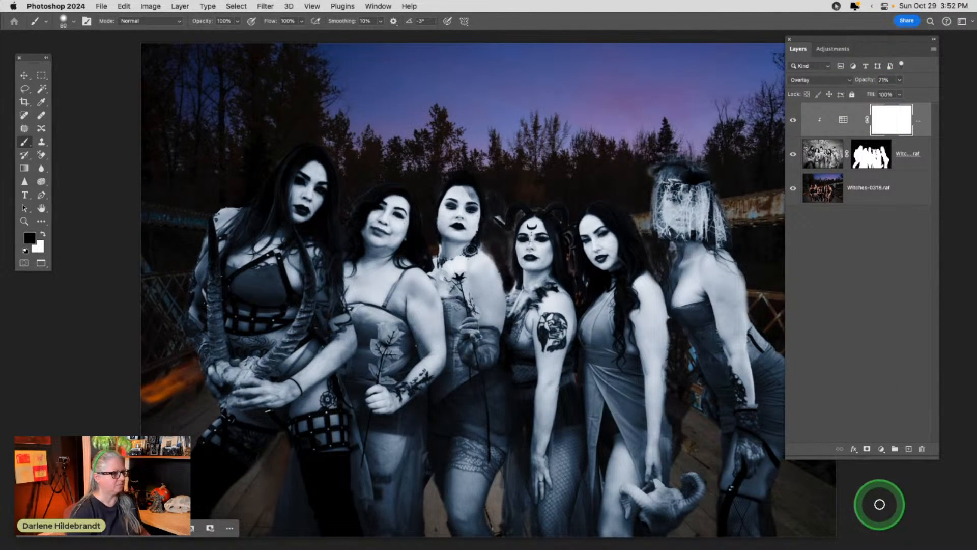
left_click(879, 504)
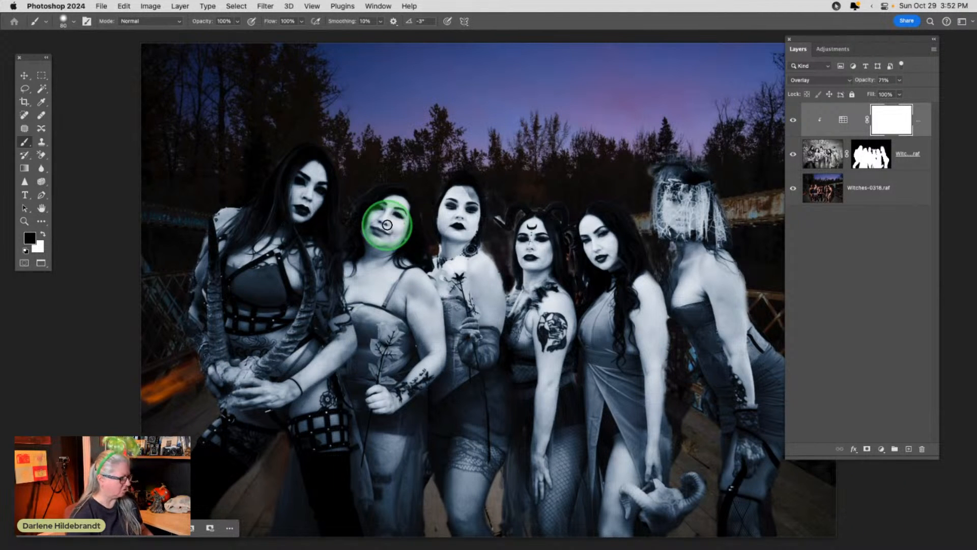
Switch to Lightroom Classic and view the composite Witches-0318-Edit.psd enlarged.
key("super+Tab")
key("super+Tab")
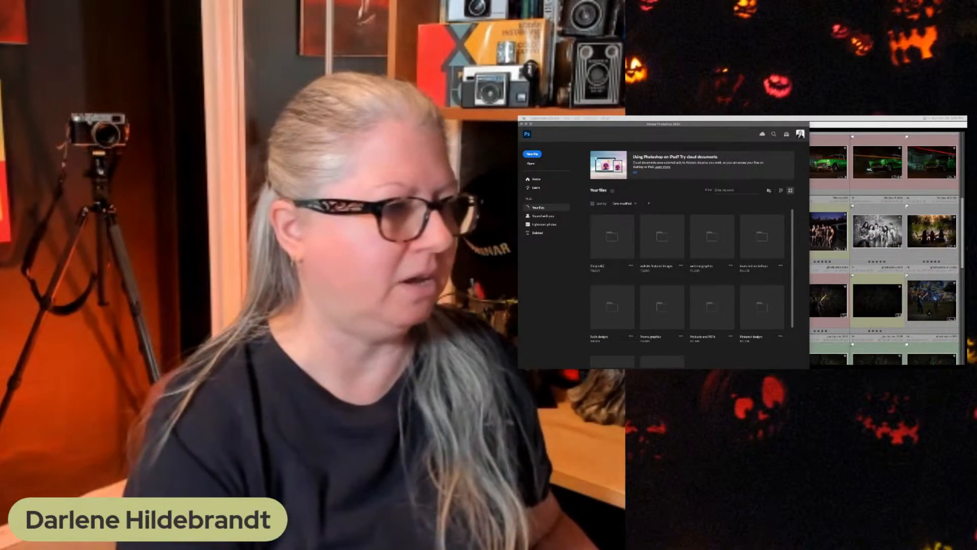
left_click(870, 278)
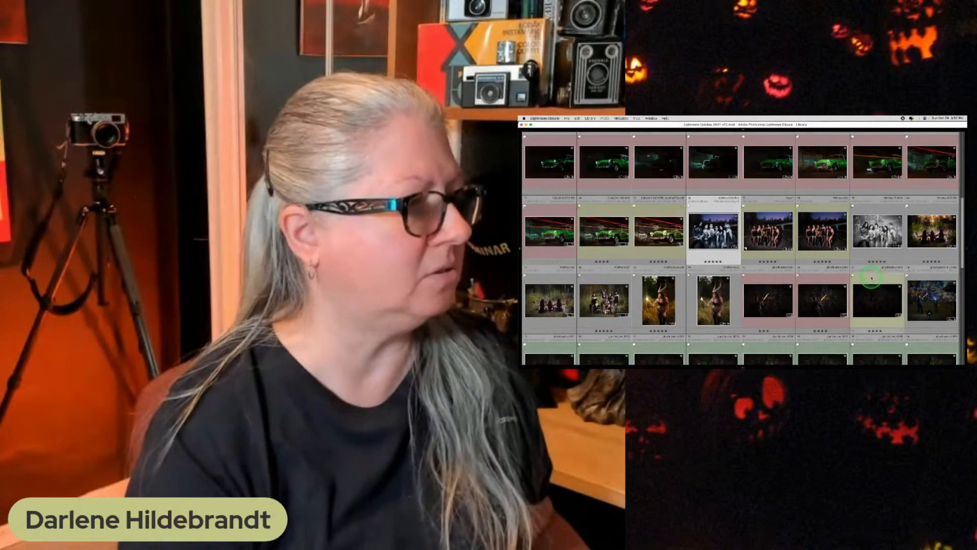
left_click(723, 206)
double_click(708, 233)
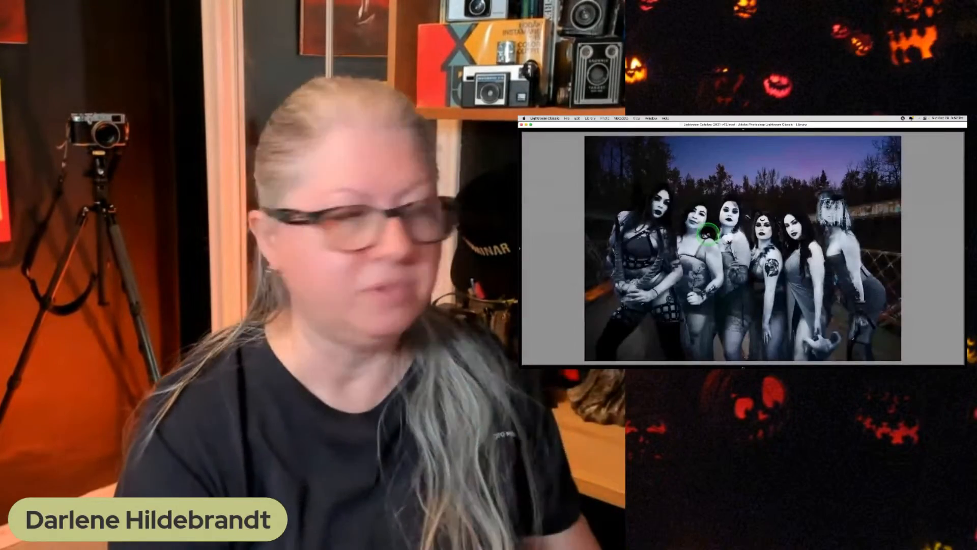
left_click(575, 131)
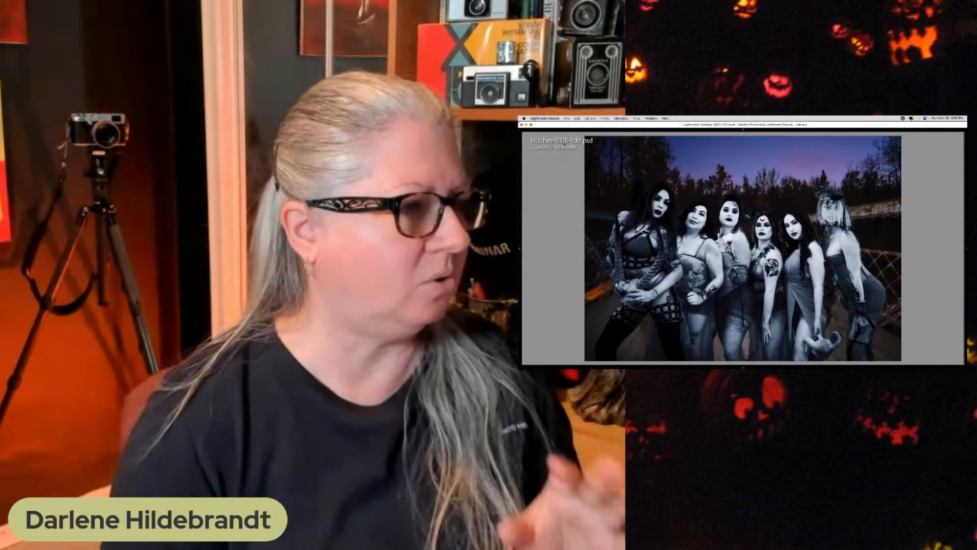
left_click(650, 200)
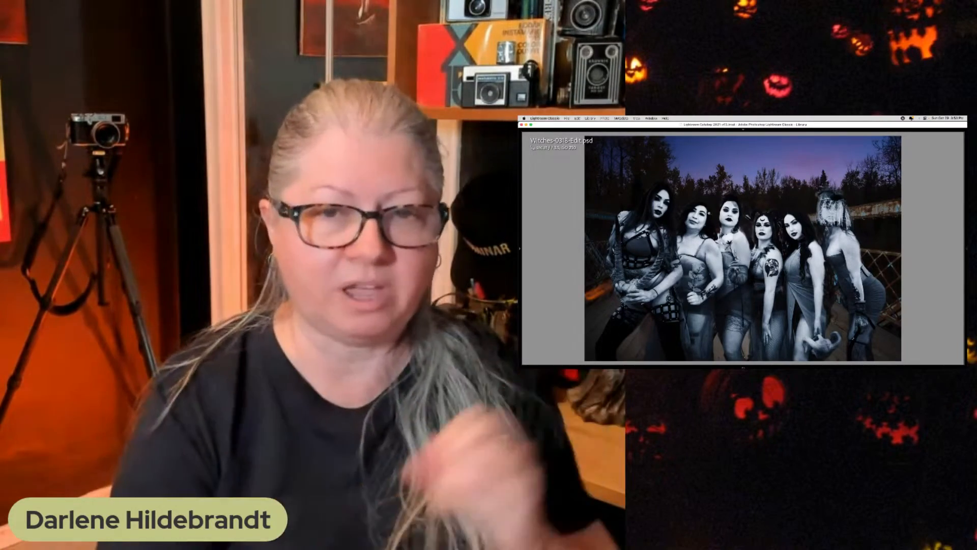
Reopen Witches-0318-Edit.psd from Lightroom Classic in Photoshop 2024 with the Edit Original option.
right_click(758, 171)
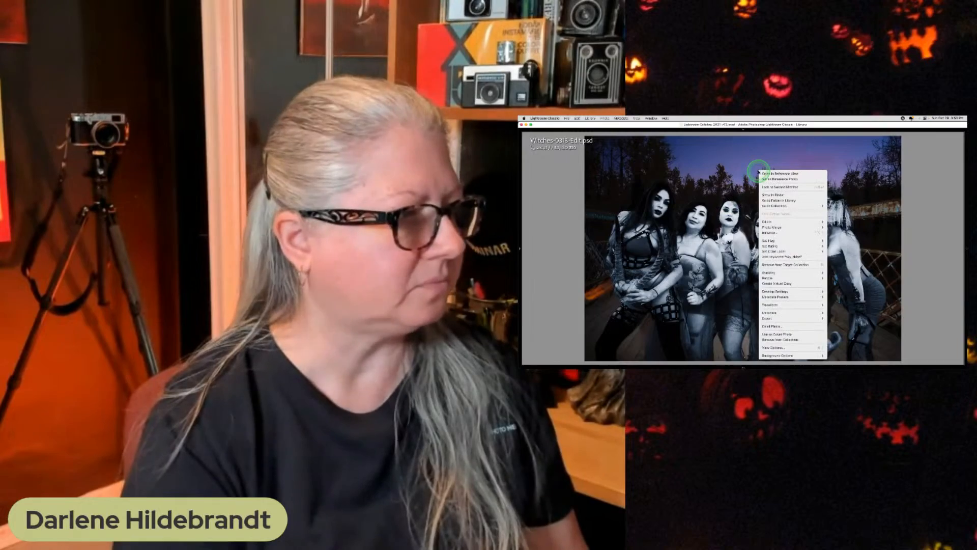
mouse_move(770, 222)
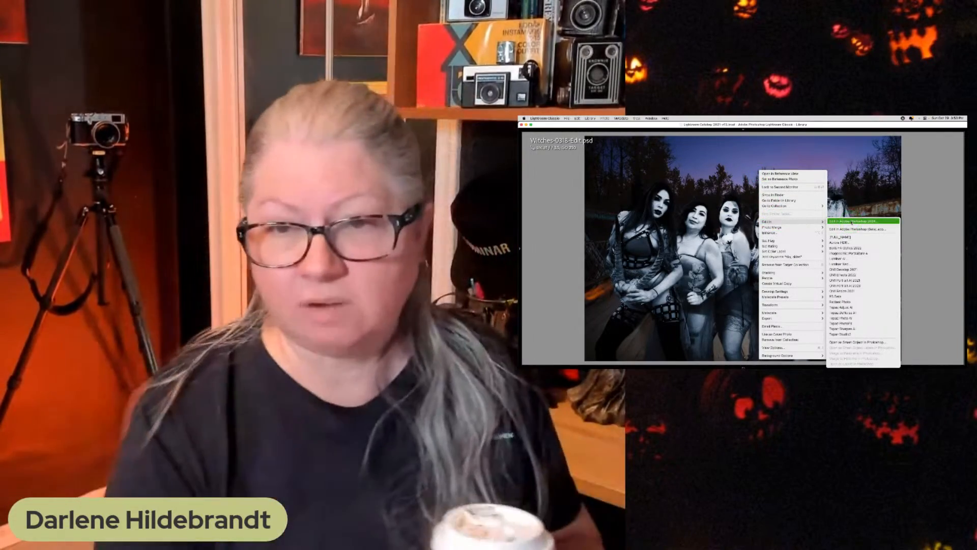
left_click(853, 221)
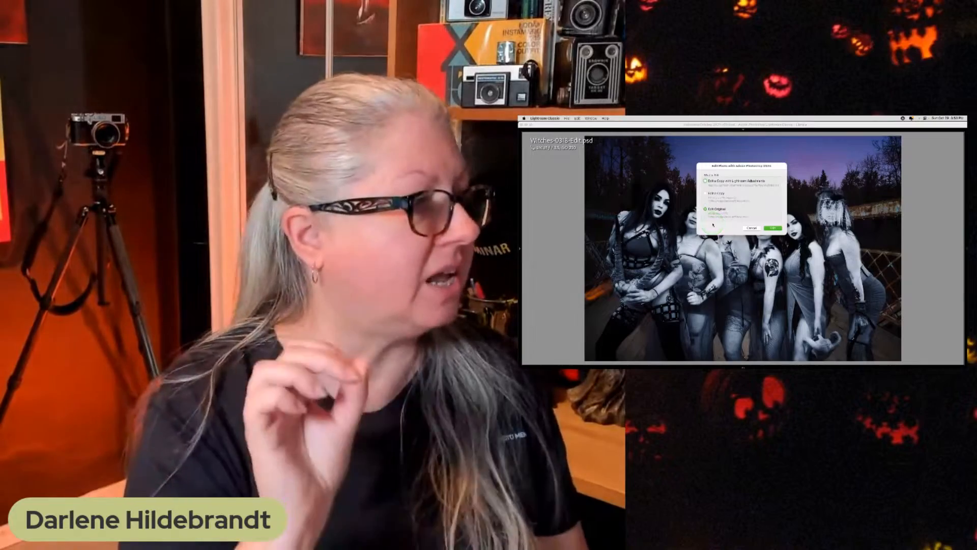
left_click(712, 226)
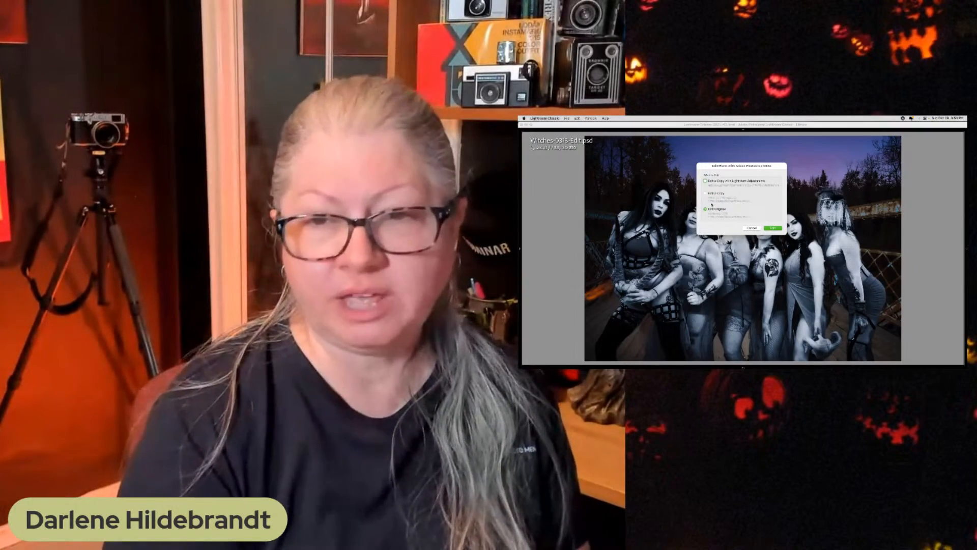
left_click(773, 228)
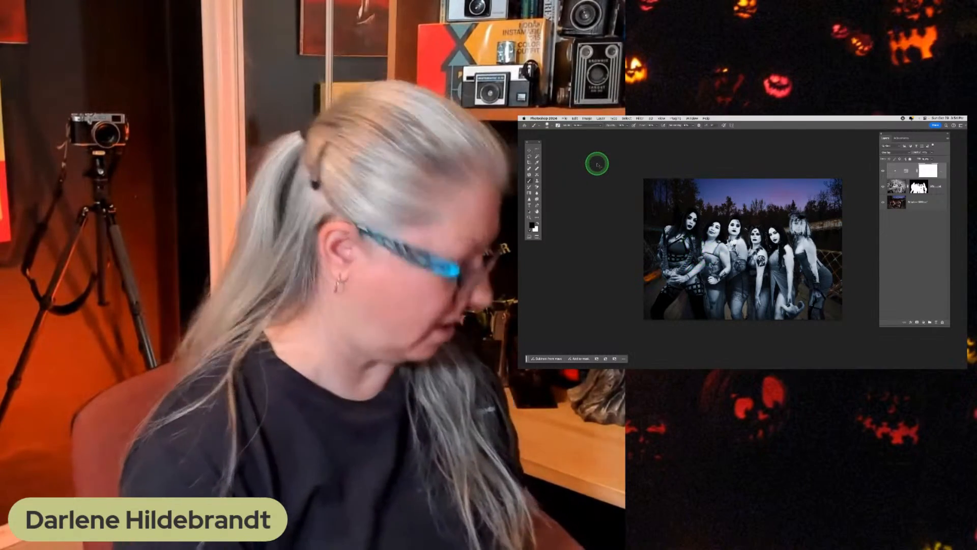
Close the reopened composite without saving and switch back to Lightroom Classic.
key("super+w")
key("super+d")
key("super+Tab")
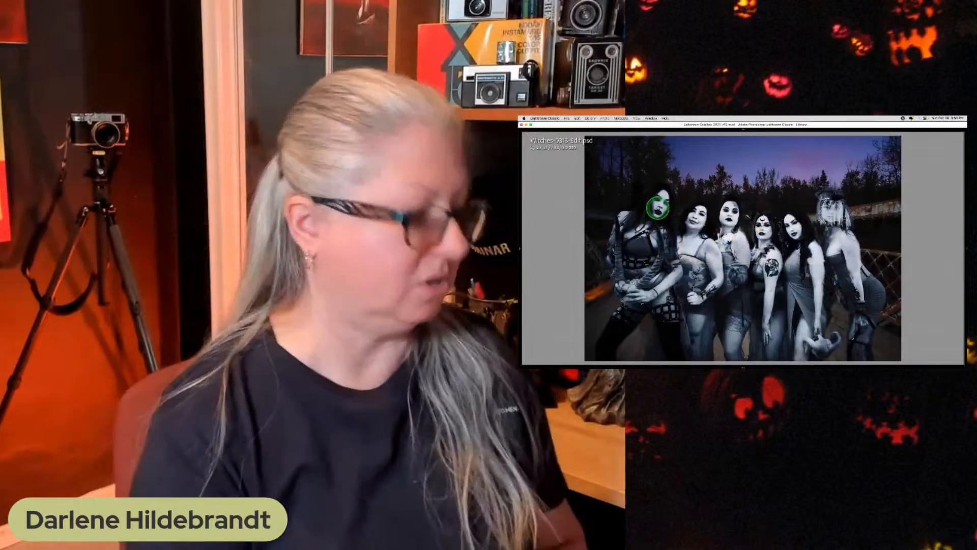
Return to the thumbnail grid and select the second vertical portrait of the woman standing in the forest.
key("g")
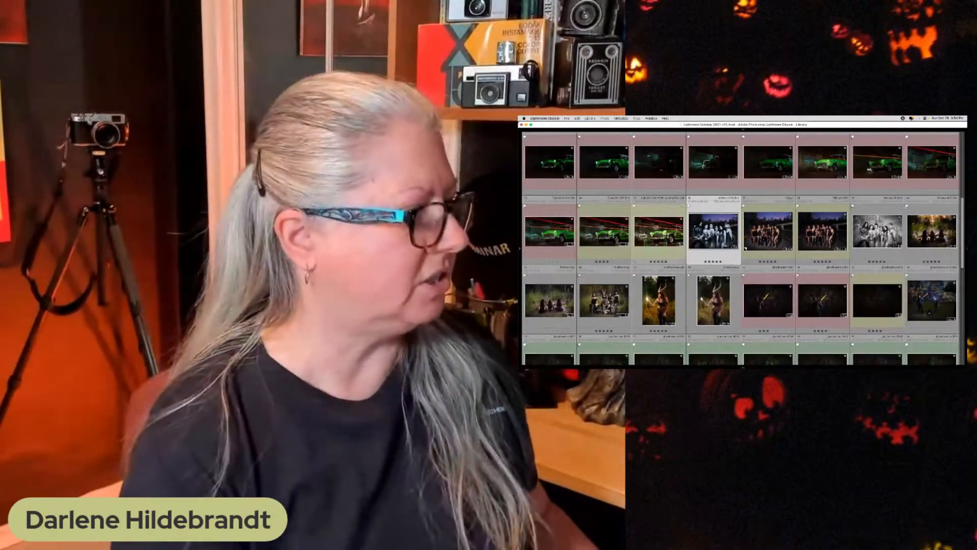
left_click(648, 298)
left_click(712, 301)
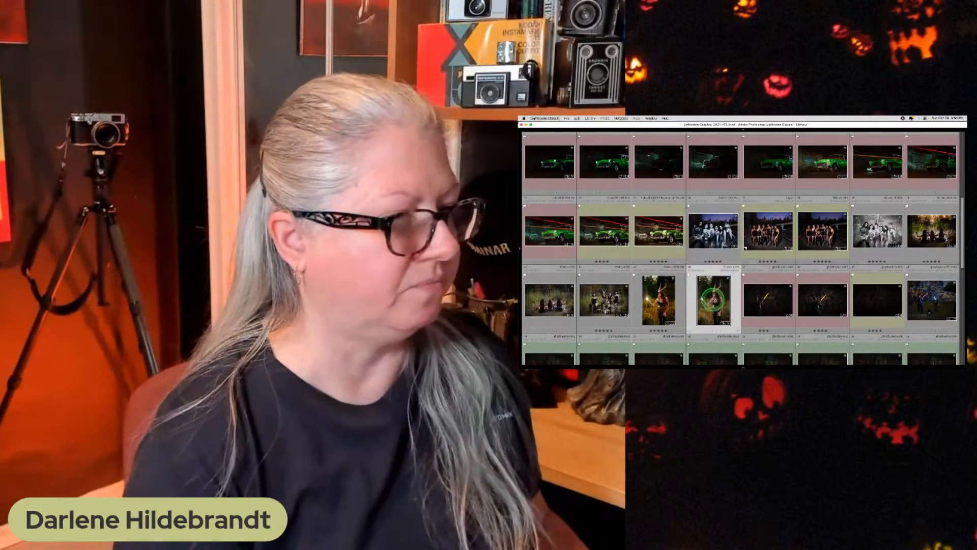
Enlarge Witches-0051.raf, the three women seated with their backs to the camera, and compare it with its edited version.
scroll(713, 300, "down", 2)
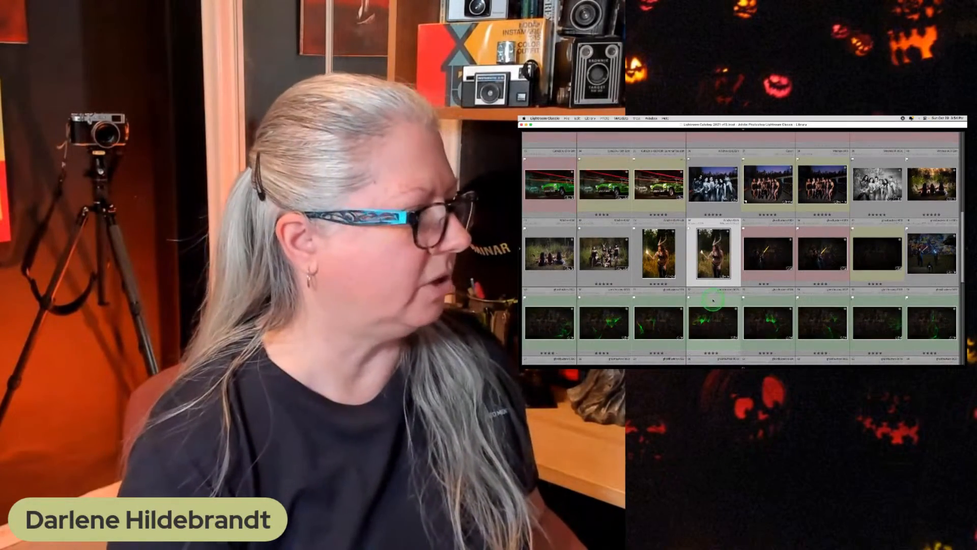
left_click(550, 262)
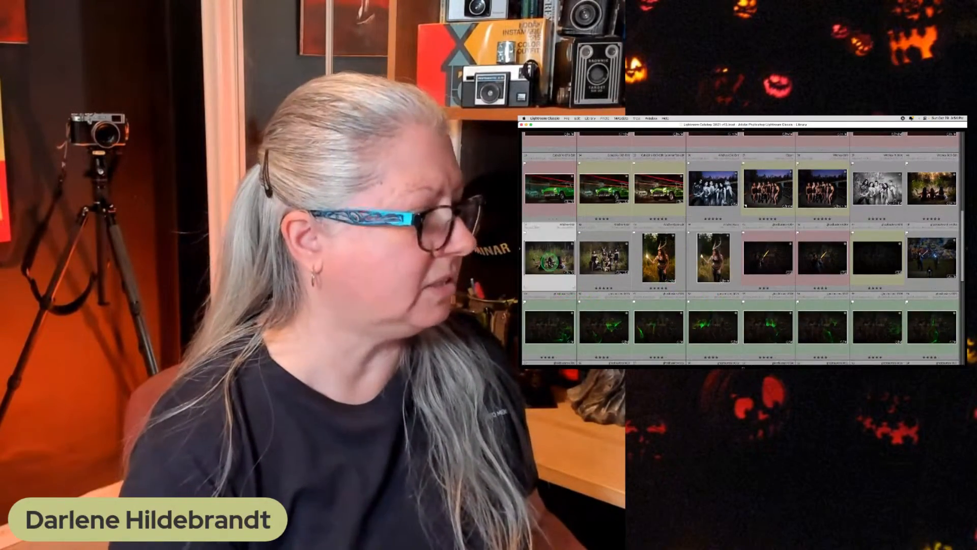
double_click(550, 262)
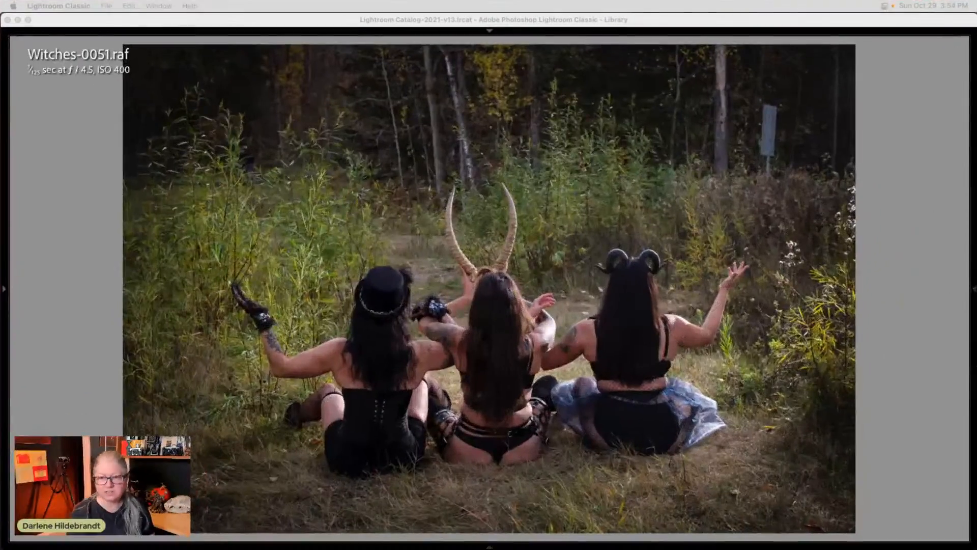
left_click(73, 145)
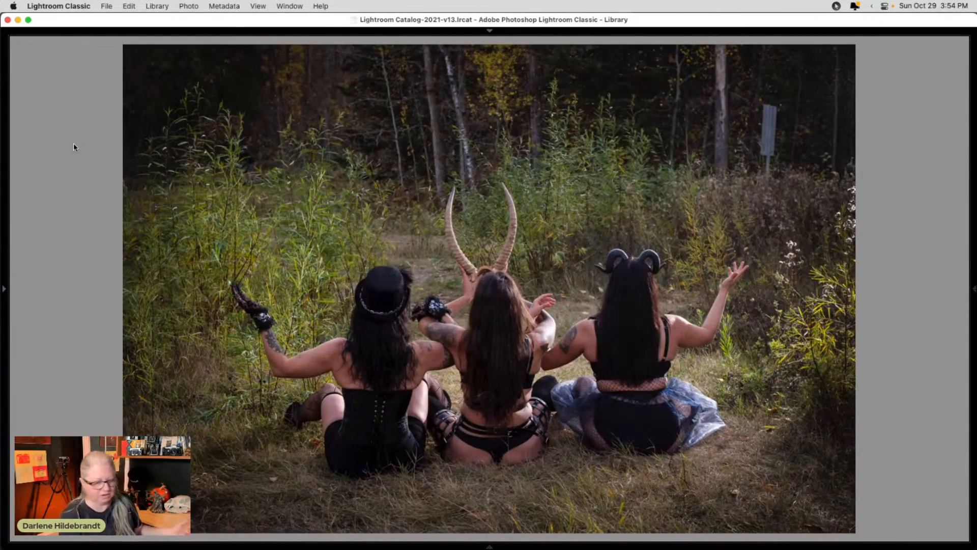
key("Right")
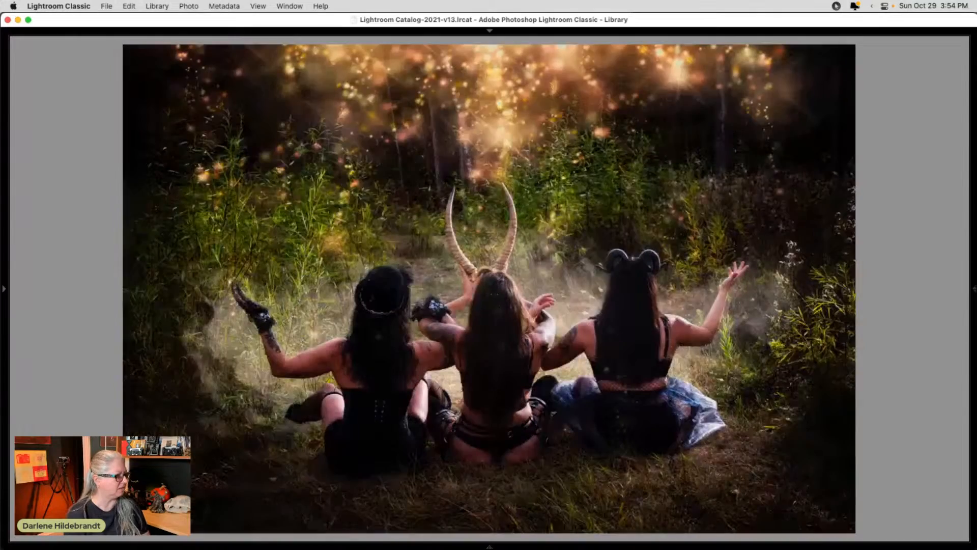
key("Right")
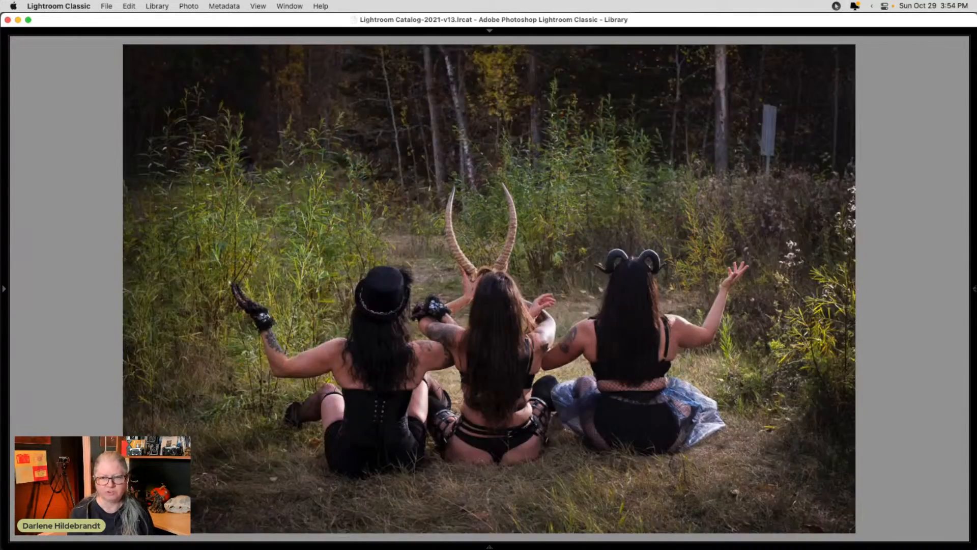
key("Left")
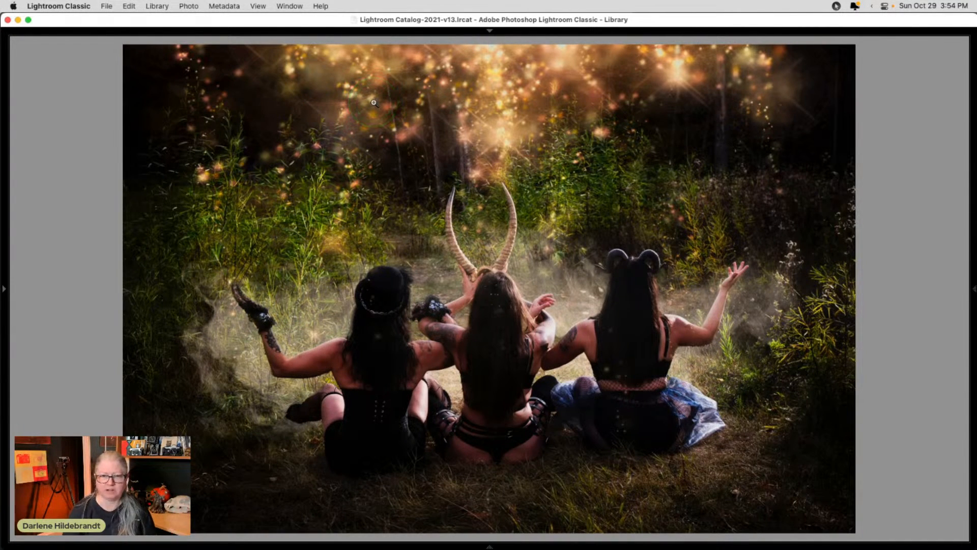
Return to the thumbnail grid and view the edited portrait Witches-0235-Edit enlarged.
key("g")
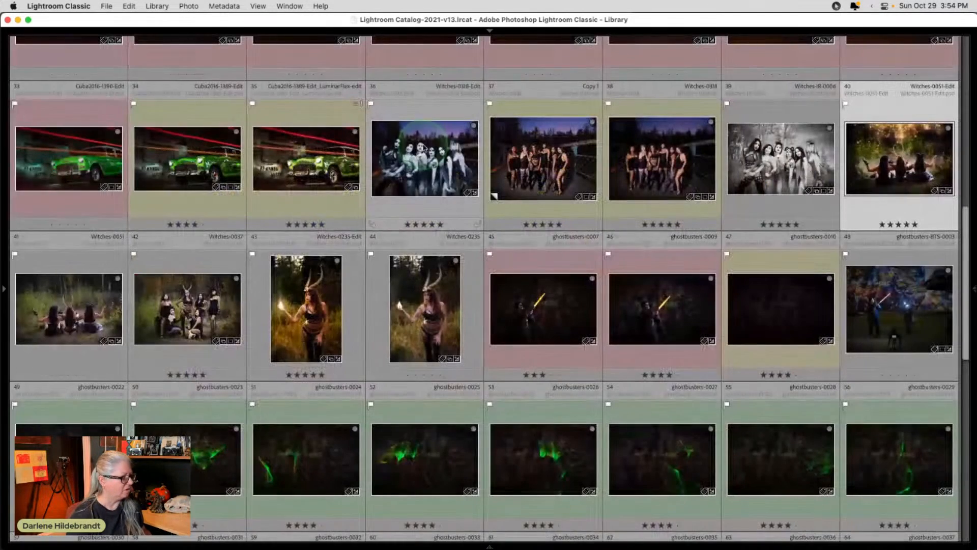
double_click(94, 222)
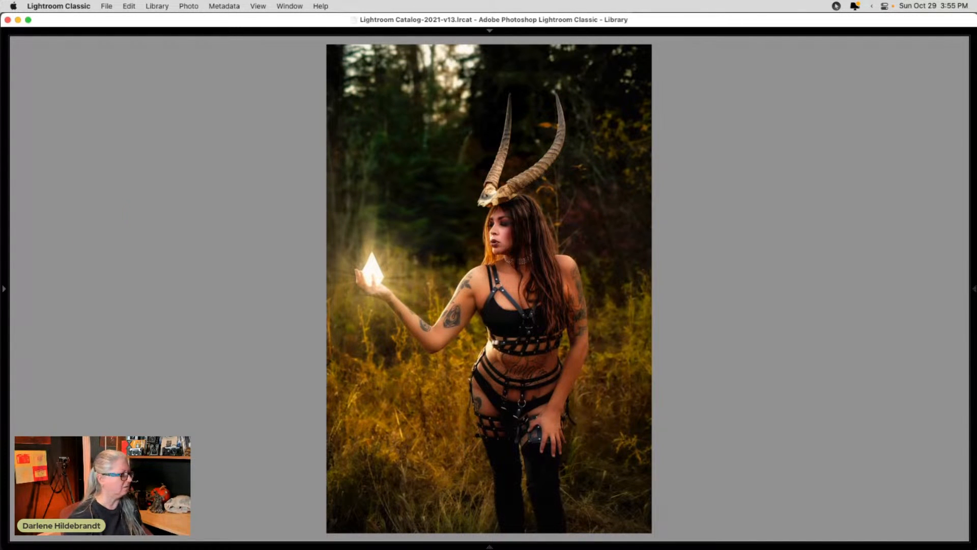
Switch to Luminar Neo, look through the Spooky folder for the edited horned-woman portrait, and switch back to Lightroom Classic.
key("super+Tab")
key("super+Tab")
key("super+Tab")
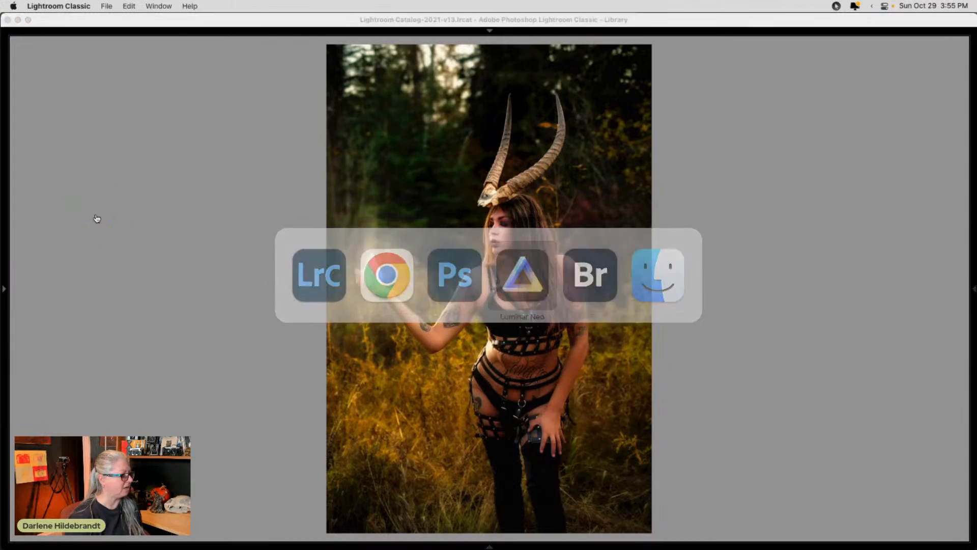
scroll(392, 235, "down", 2)
scroll(391, 235, "up", 10)
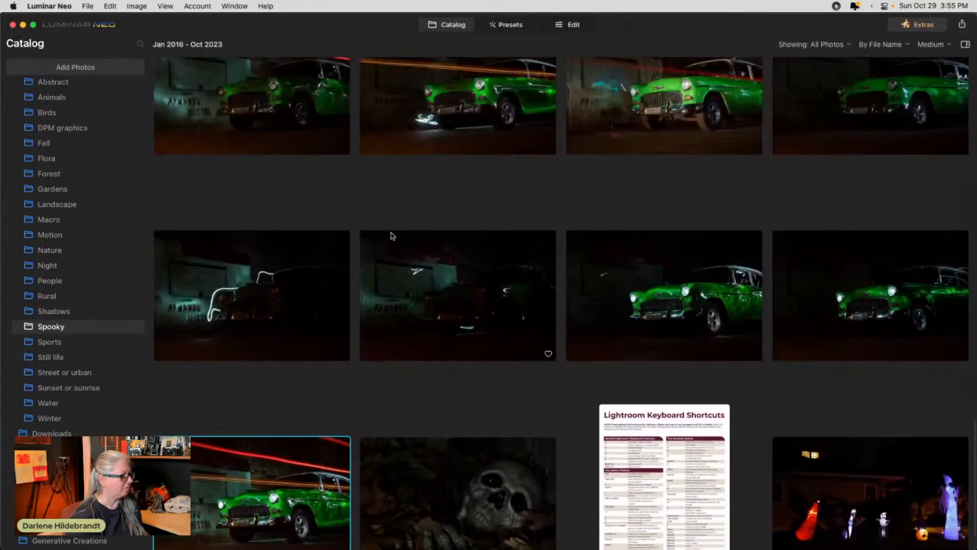
scroll(392, 235, "up", 8)
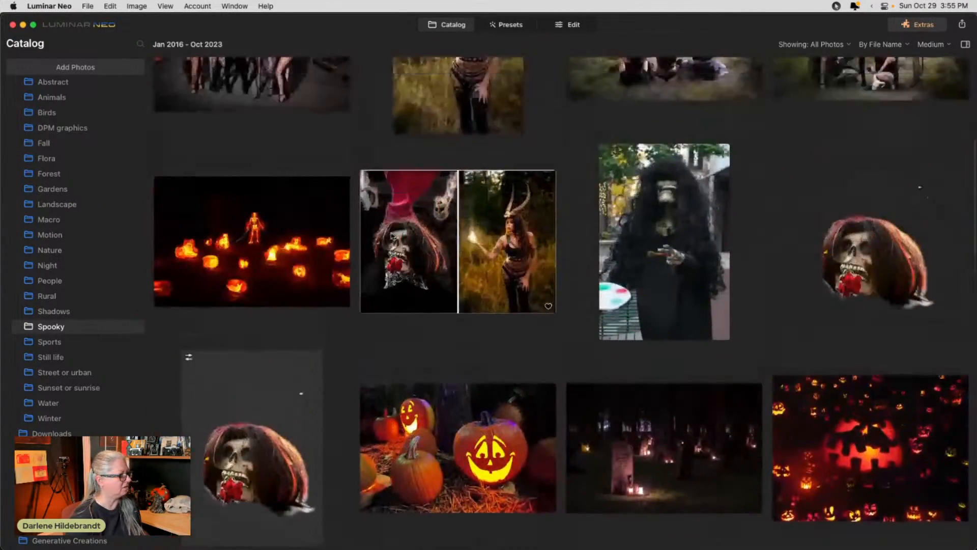
scroll(392, 235, "up", 5)
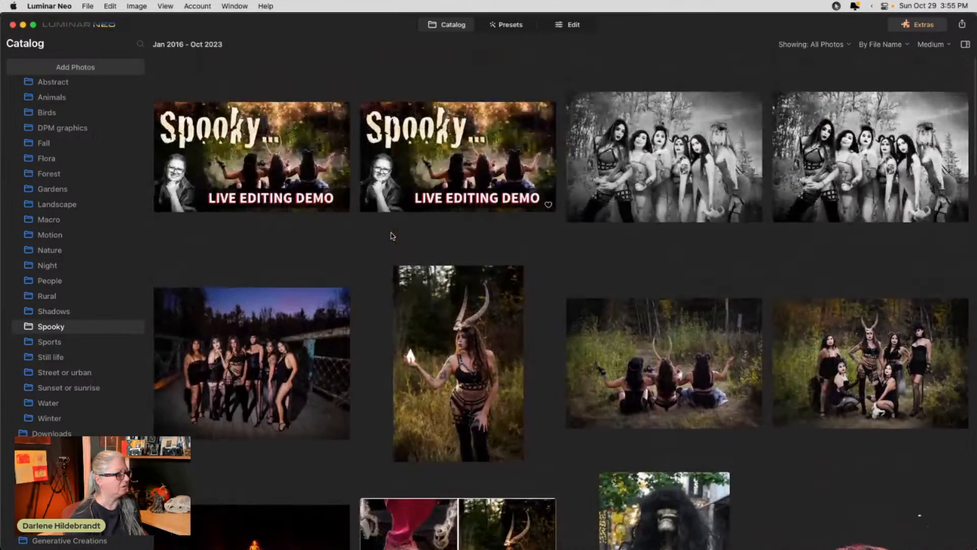
scroll(392, 236, "down", 5)
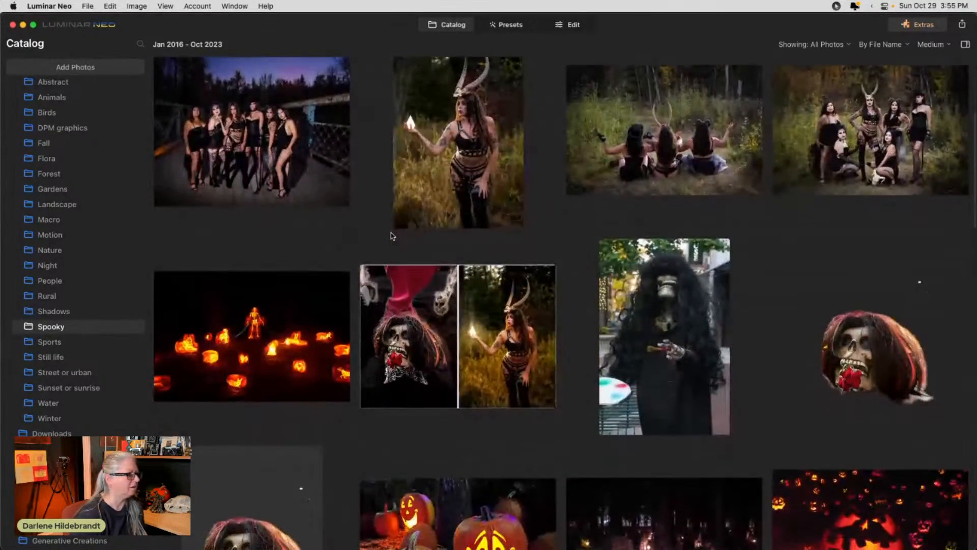
key("super+Tab")
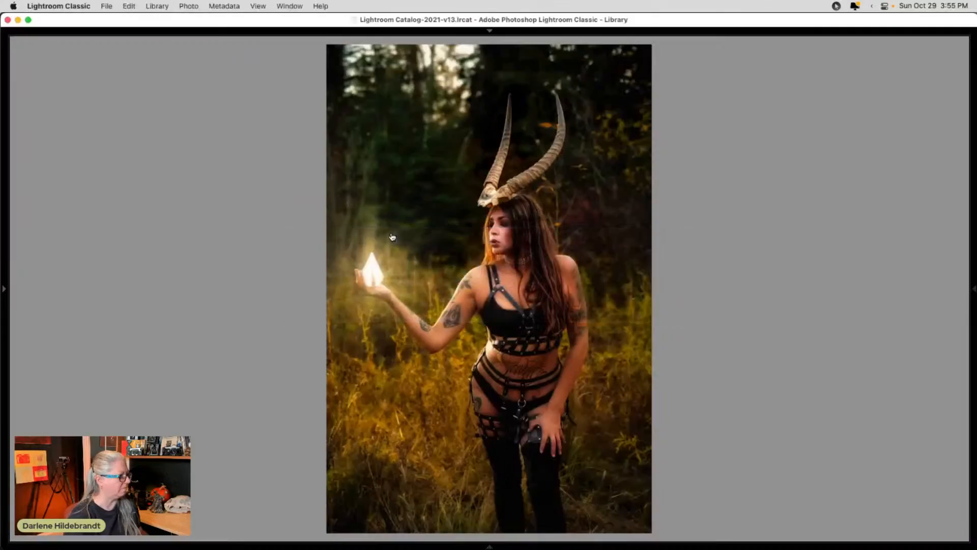
key("g")
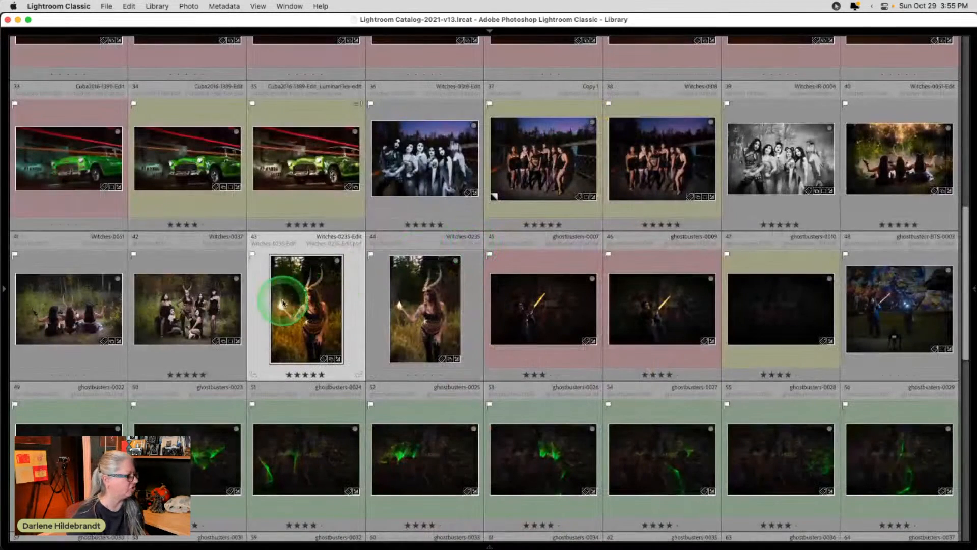
right_click(294, 294)
mouse_move(314, 268)
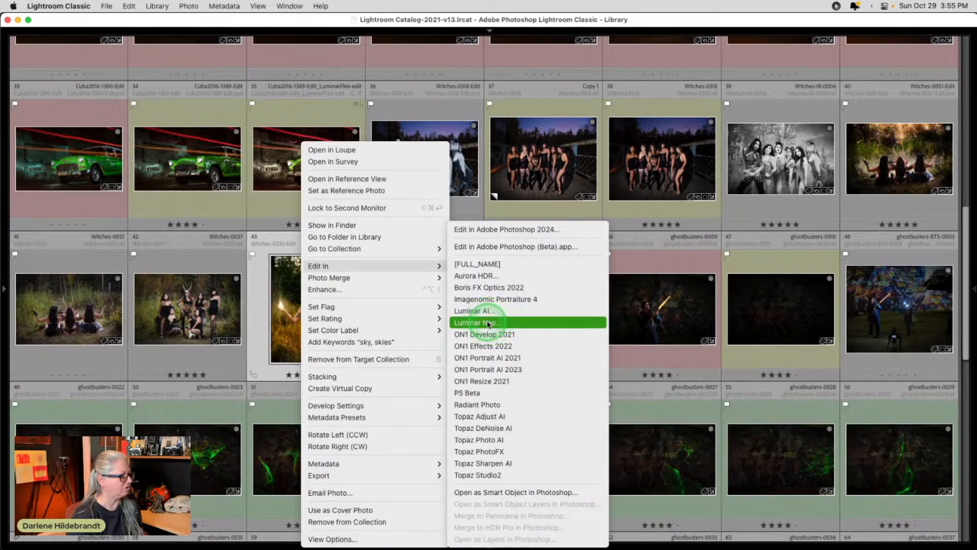
left_click(487, 324)
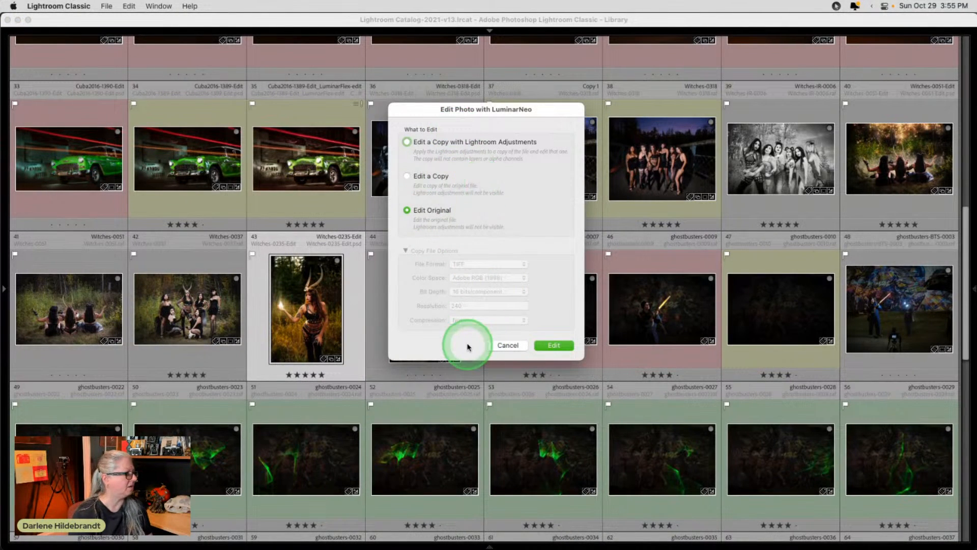
left_click(502, 346)
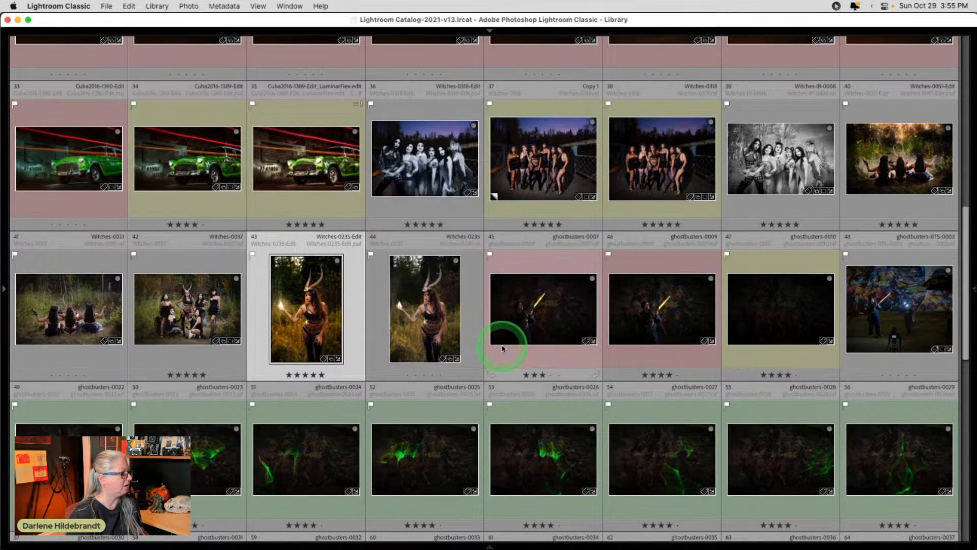
View Witches-0235-Edit in the Develop module and return to the thumbnail grid.
key("d")
left_click(727, 334)
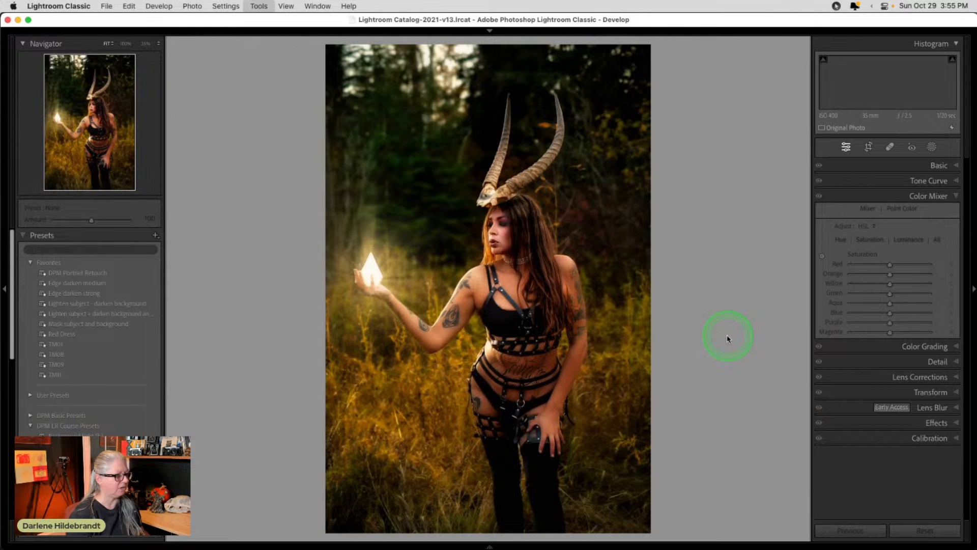
key("g")
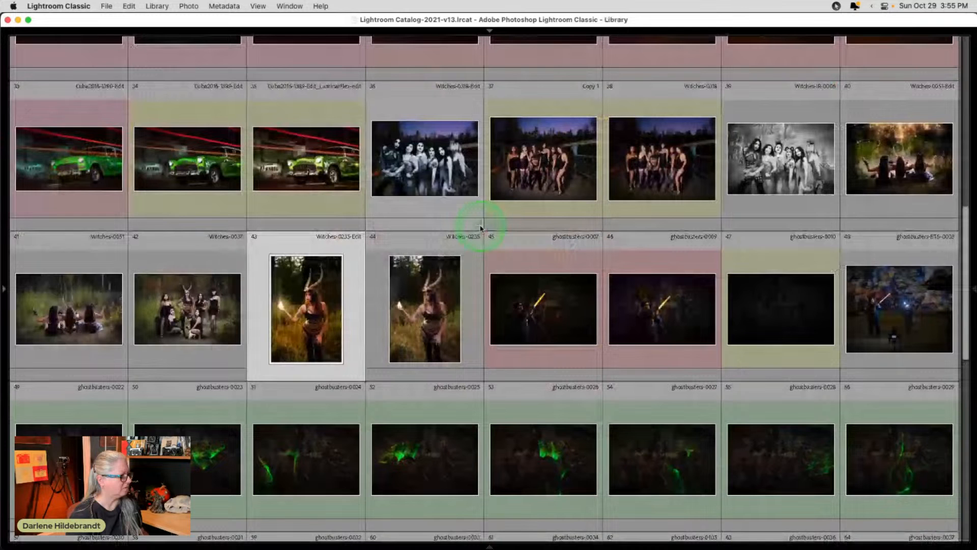
right_click(311, 301)
mouse_move(327, 277)
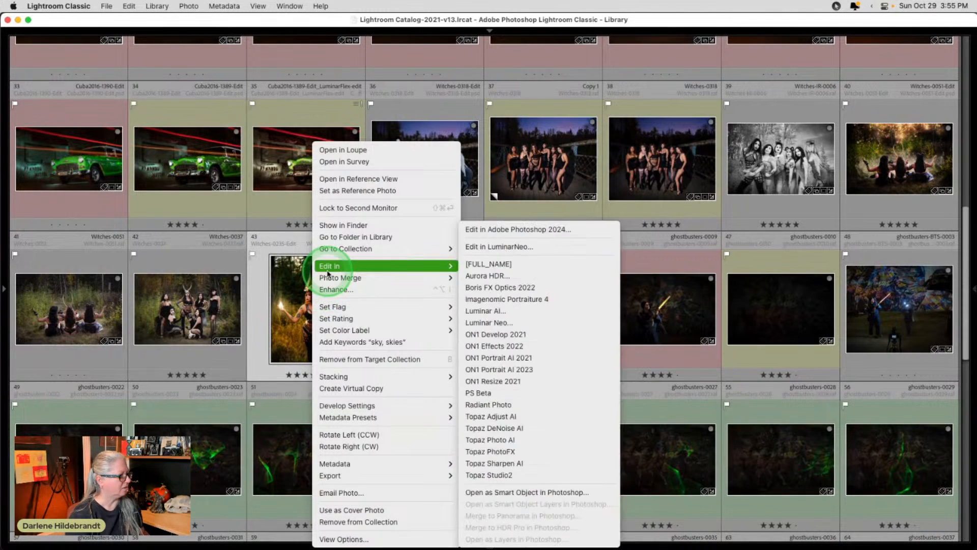
left_click(487, 322)
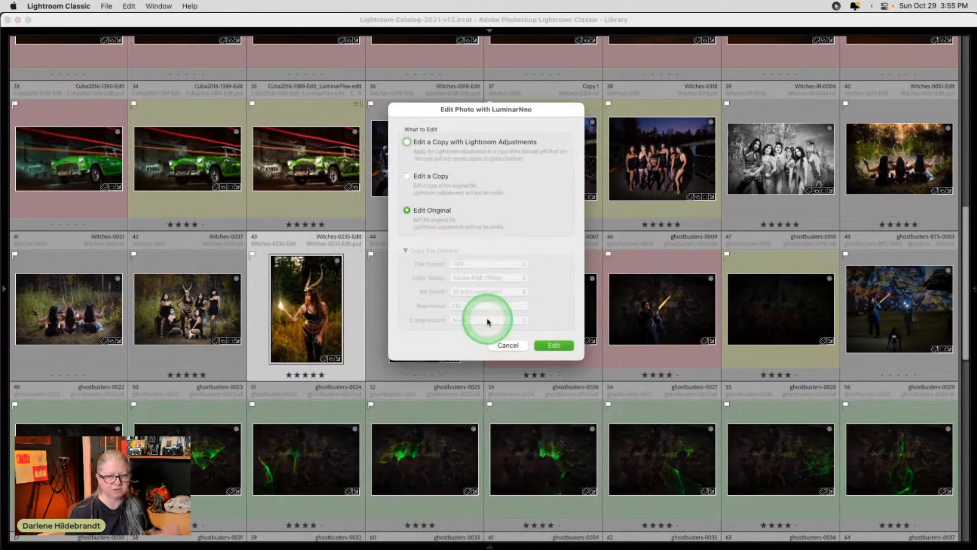
left_click(469, 314)
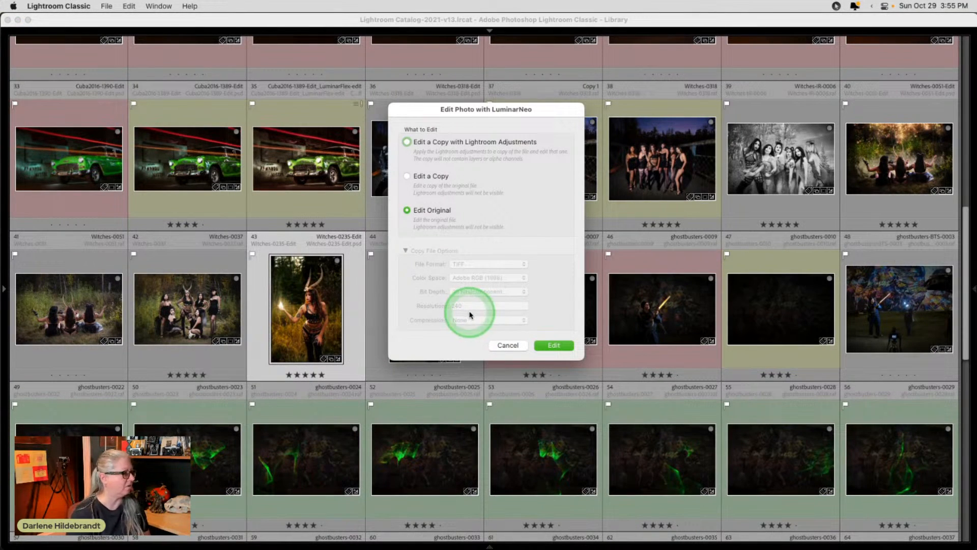
left_click(502, 346)
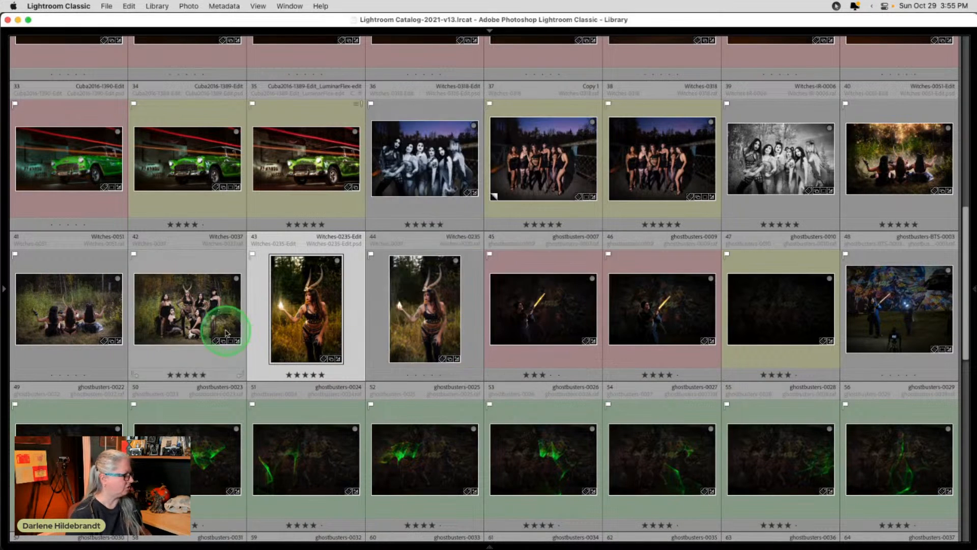
Show the side panels and start exporting Witches-0235-Edit.psd with the Full size JPG settings.
key("shift+Tab")
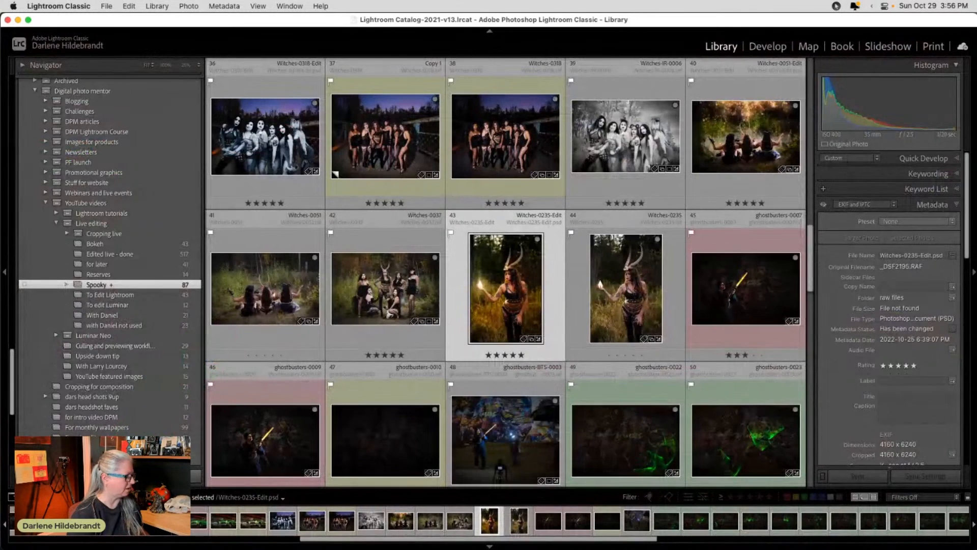
key("super+shift+e")
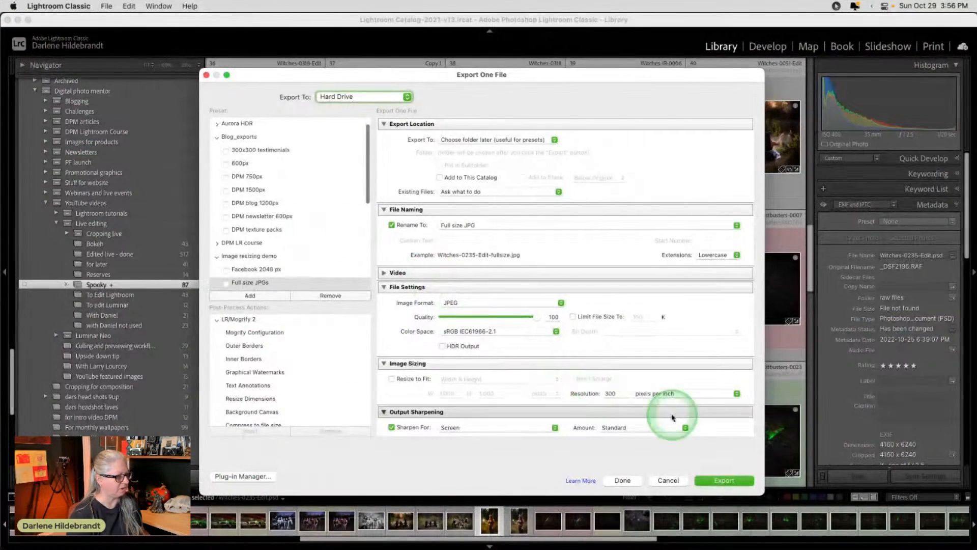
left_click(724, 483)
left_click(382, 220)
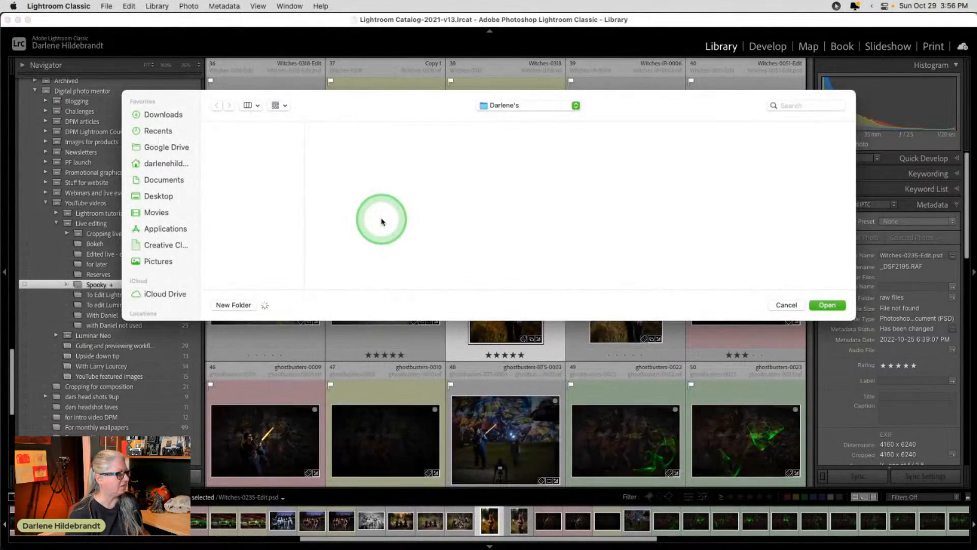
Export the JPEG to the 12TB G-DRIVE PRO drive in Videos > Edit my image LIVE > Not used yet > Spooky.
left_click(513, 105)
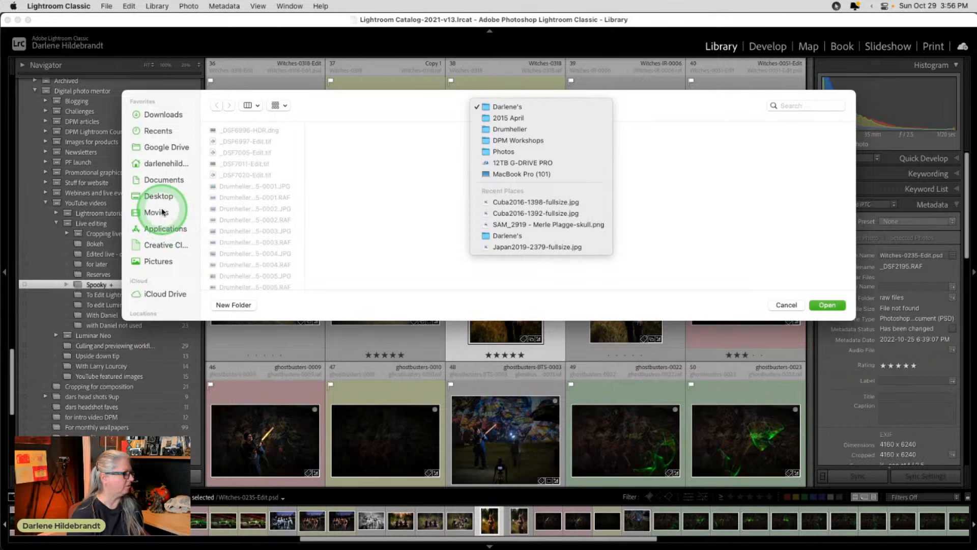
left_click(262, 302)
scroll(171, 219, "down", 5)
scroll(173, 223, "down", 2)
left_click(158, 177)
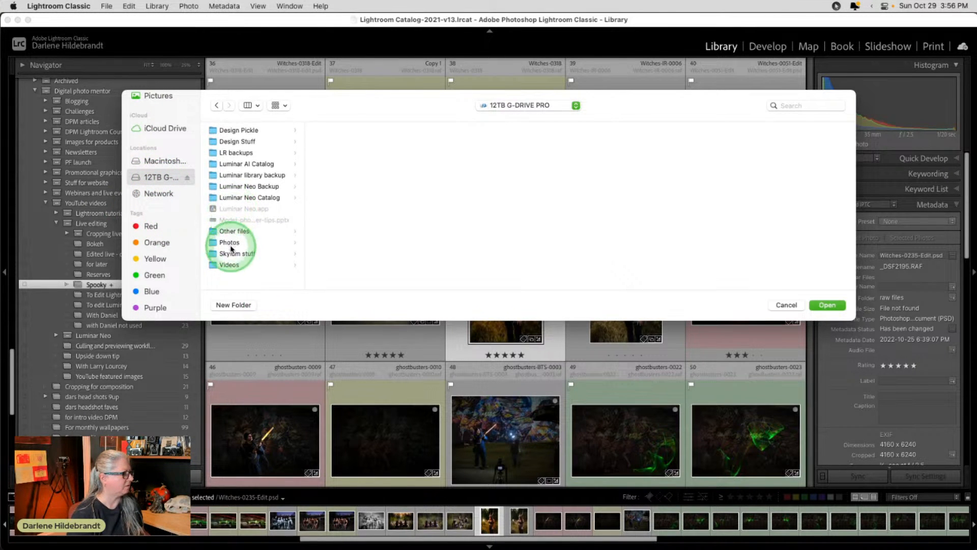
left_click(229, 263)
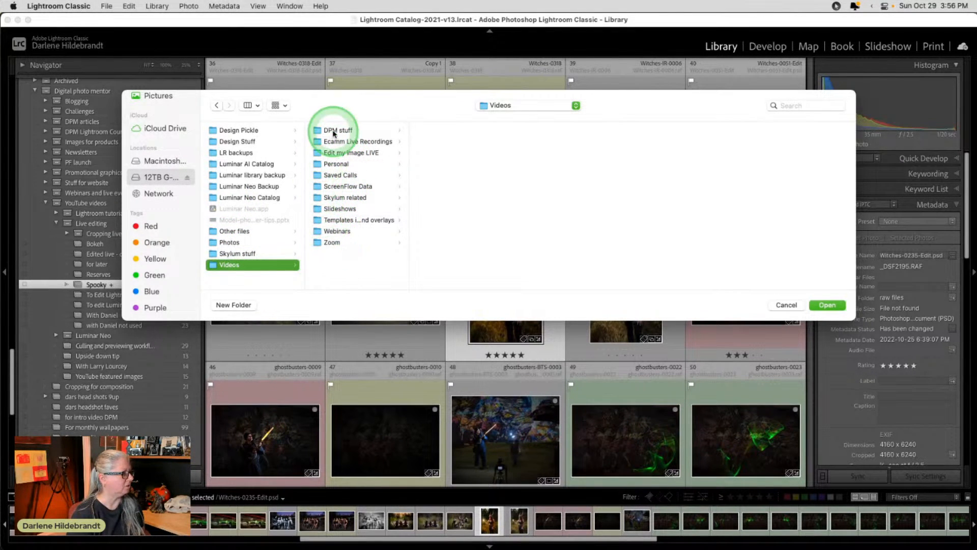
left_click(333, 152)
left_click(439, 187)
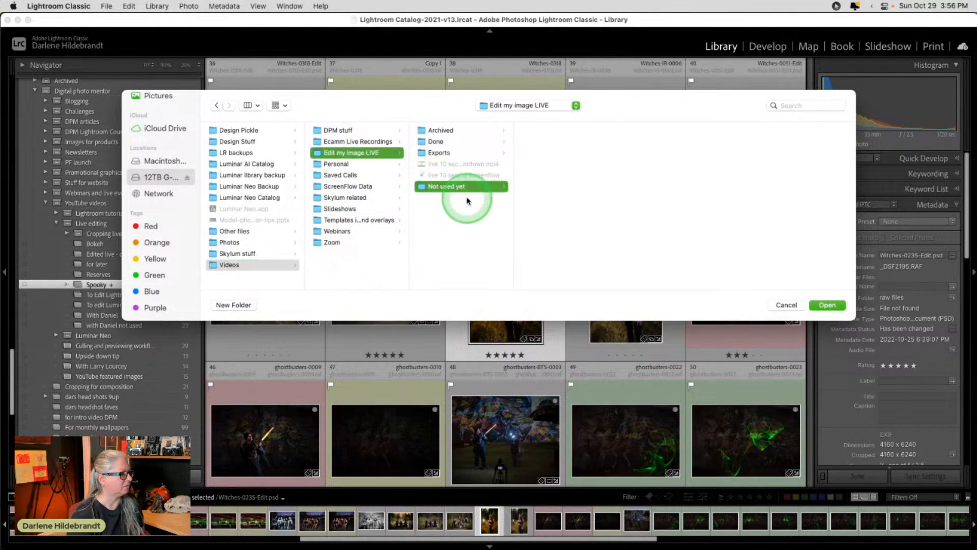
scroll(539, 214, "down", 3)
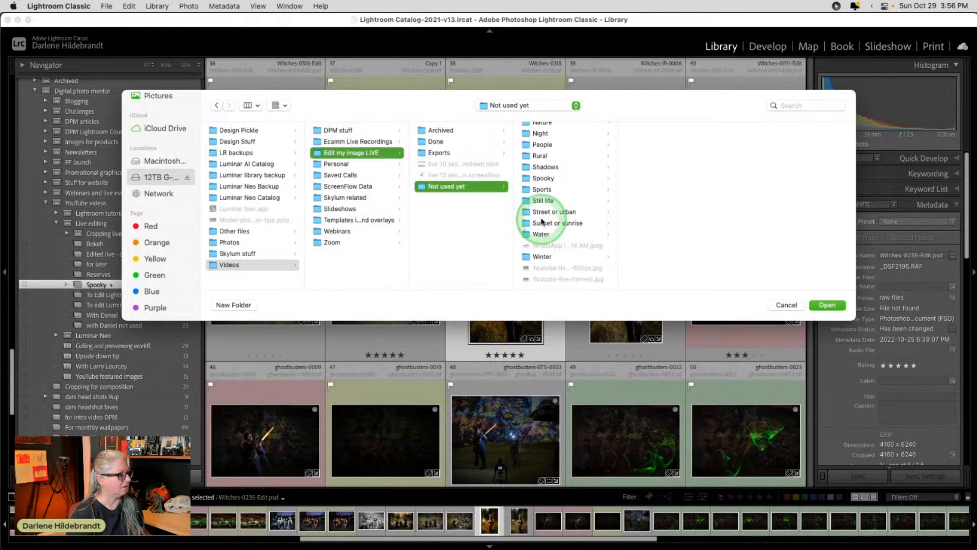
left_click(542, 178)
key("Return")
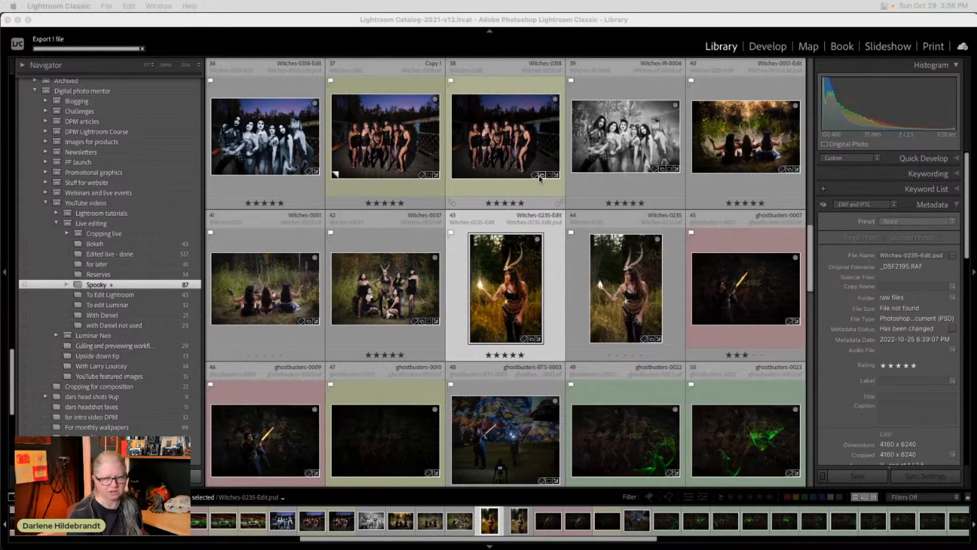
Switch to Luminar Neo and open the edited horned-woman portrait from the Spooky folder for editing.
key("super+Tab")
key("super+Tab")
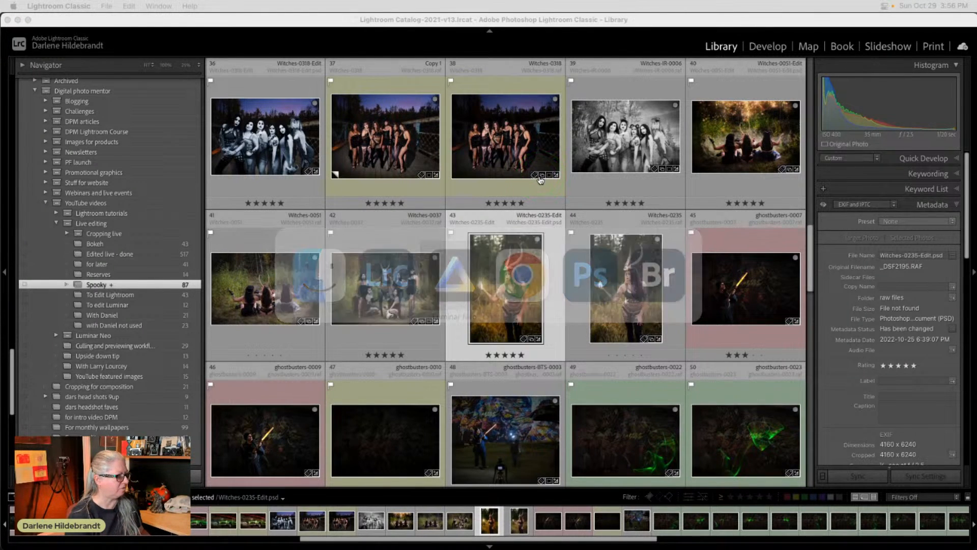
left_click(541, 178)
scroll(540, 179, "up", 20)
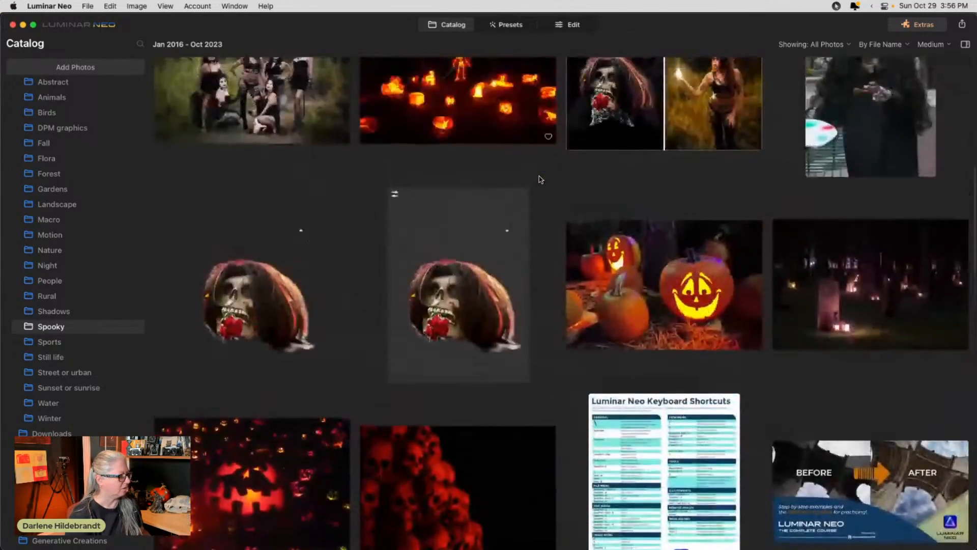
scroll(540, 179, "up", 10)
left_click(611, 398)
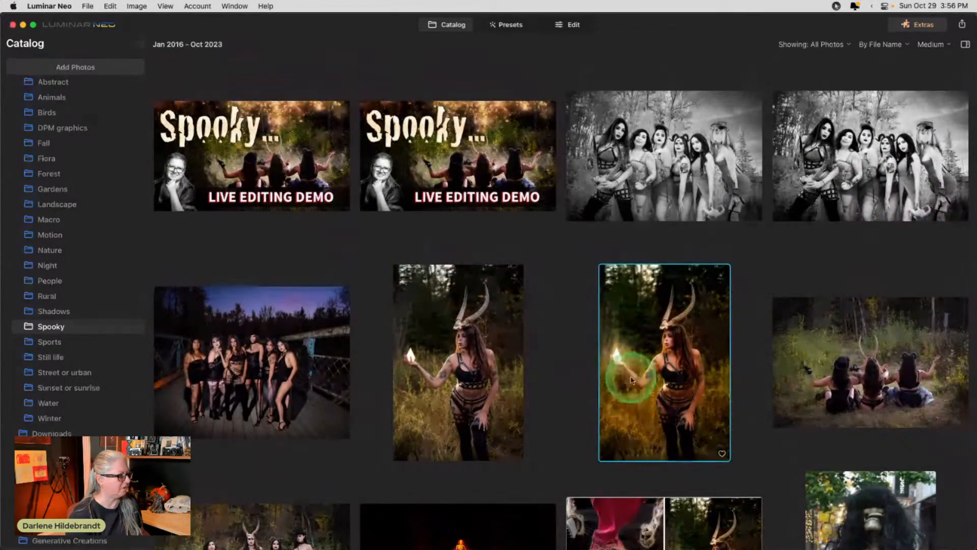
left_click(568, 24)
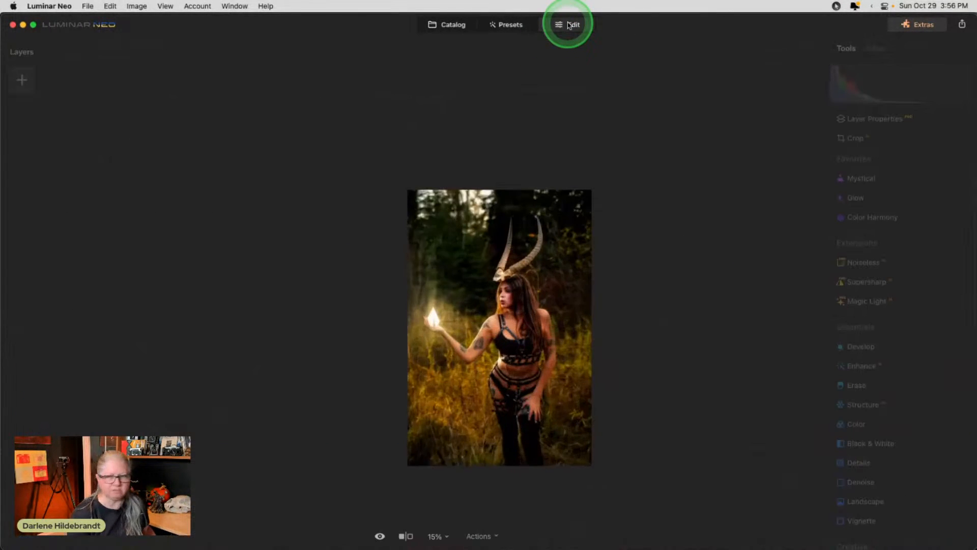
left_click(672, 105)
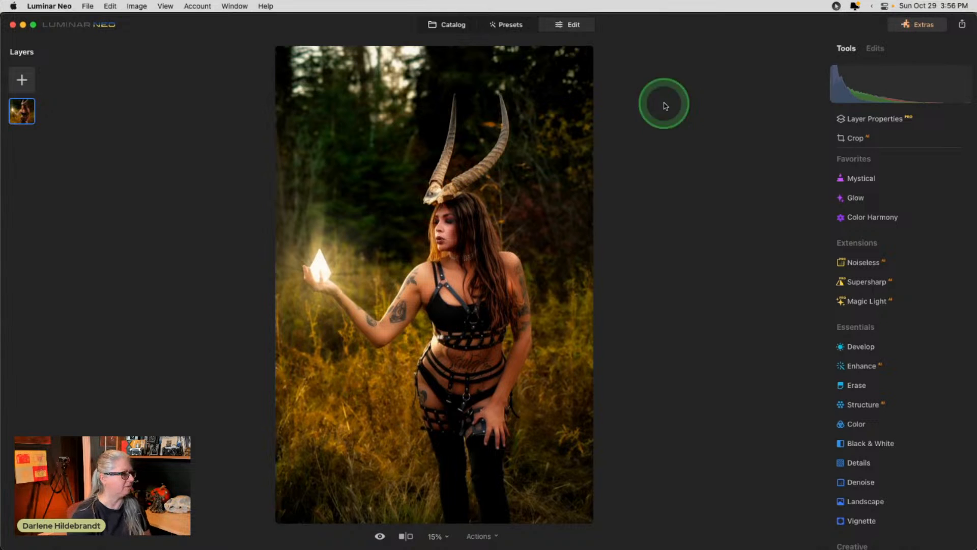
scroll(895, 351, "down", 4)
scroll(895, 351, "down", 12)
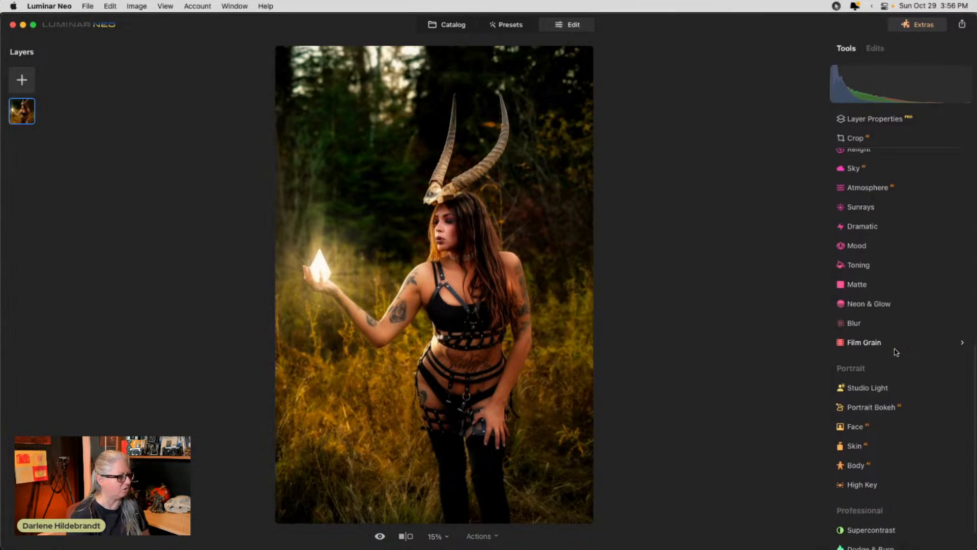
left_click(873, 303)
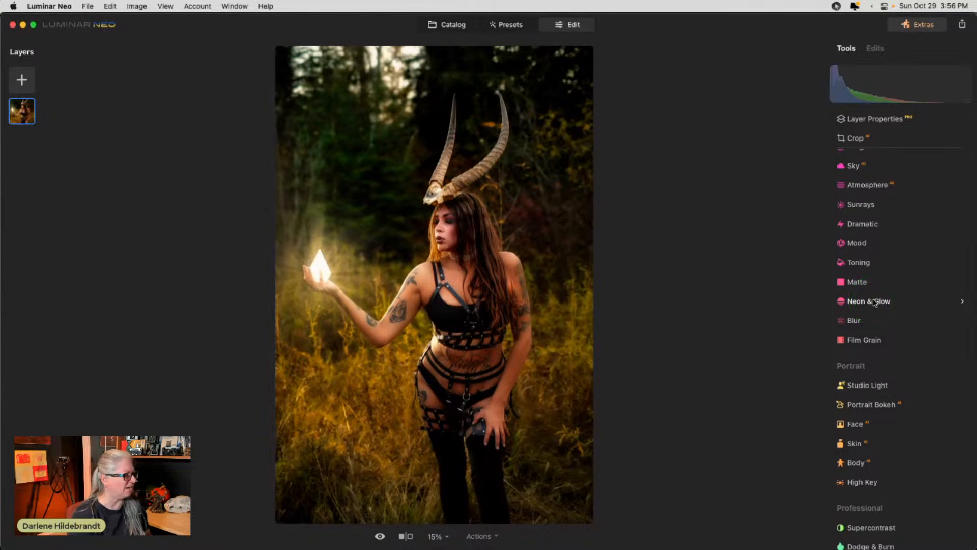
left_click(873, 302)
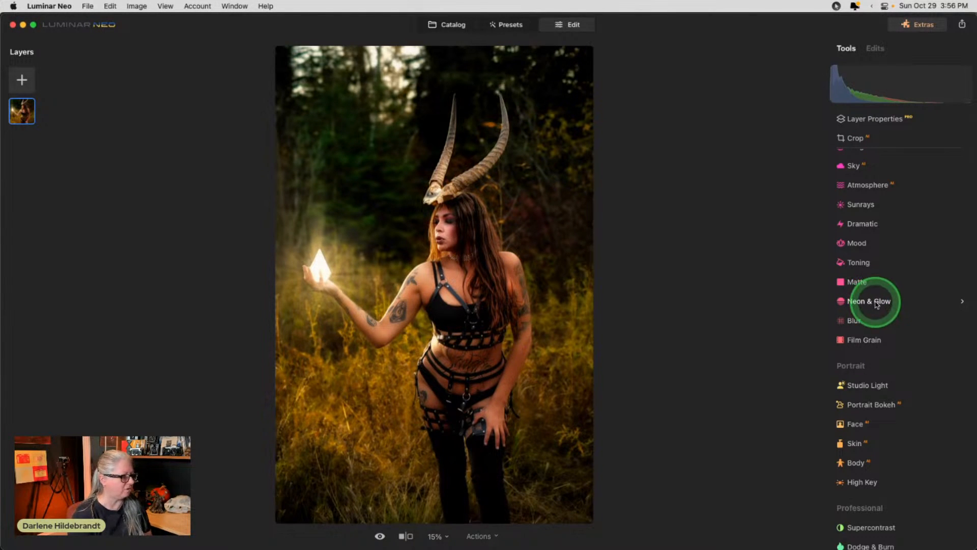
left_click(874, 302)
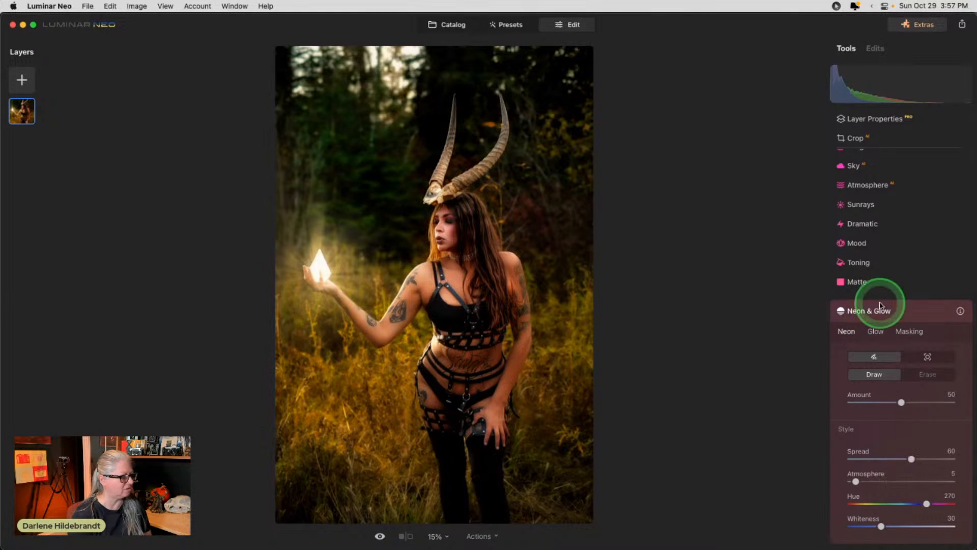
left_click(873, 314)
Apply a Twisted blur to the portrait with the amount set to 100.
left_click(873, 320)
left_click(929, 306)
left_click(878, 307)
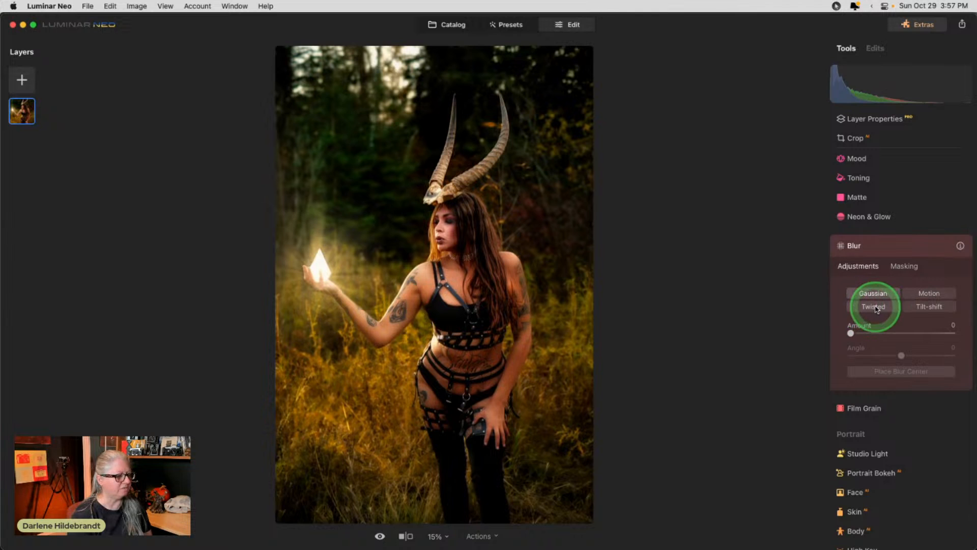
left_click(875, 308)
left_click_drag(850, 332, 945, 340)
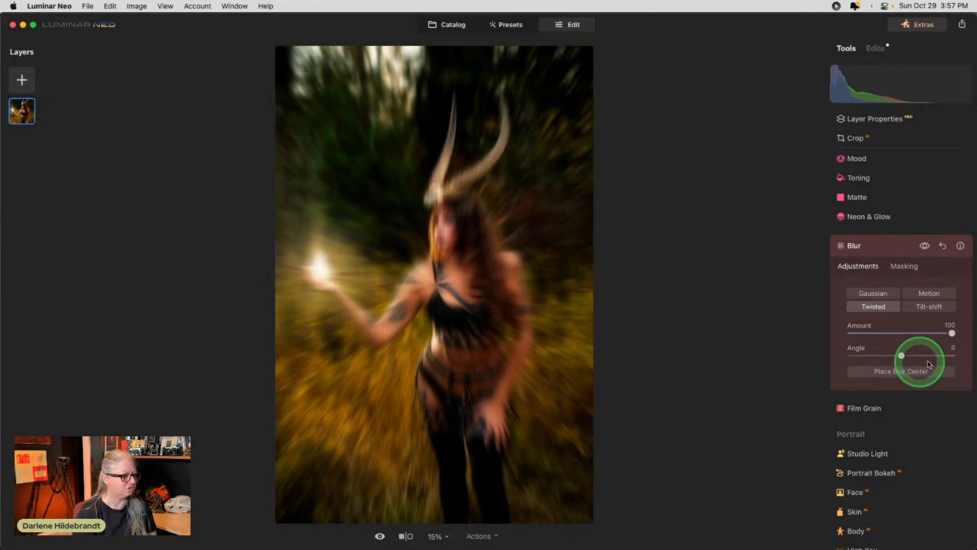
Try a blur angle of -90, reset it to 0, and place the blur center on the flame in the woman's hand.
left_click_drag(901, 355, 664, 350)
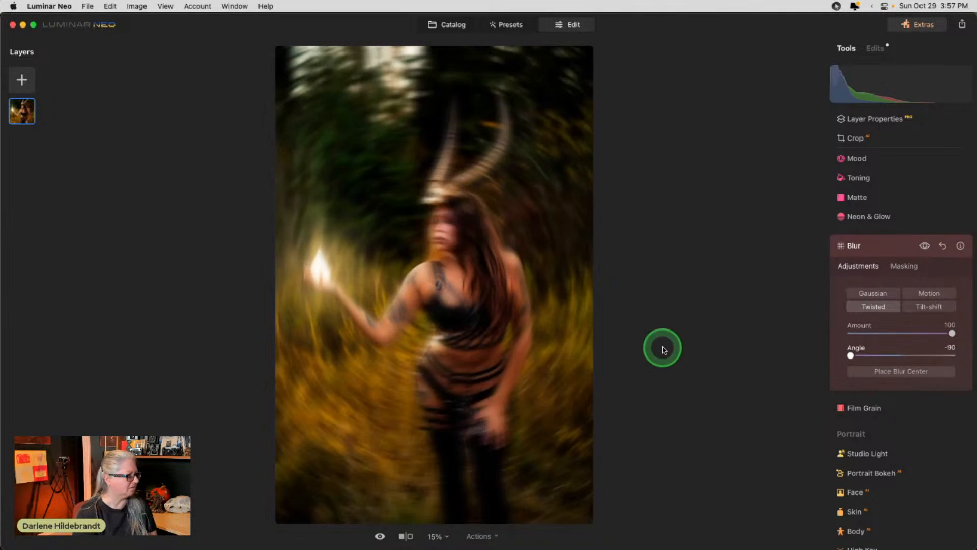
double_click(851, 355)
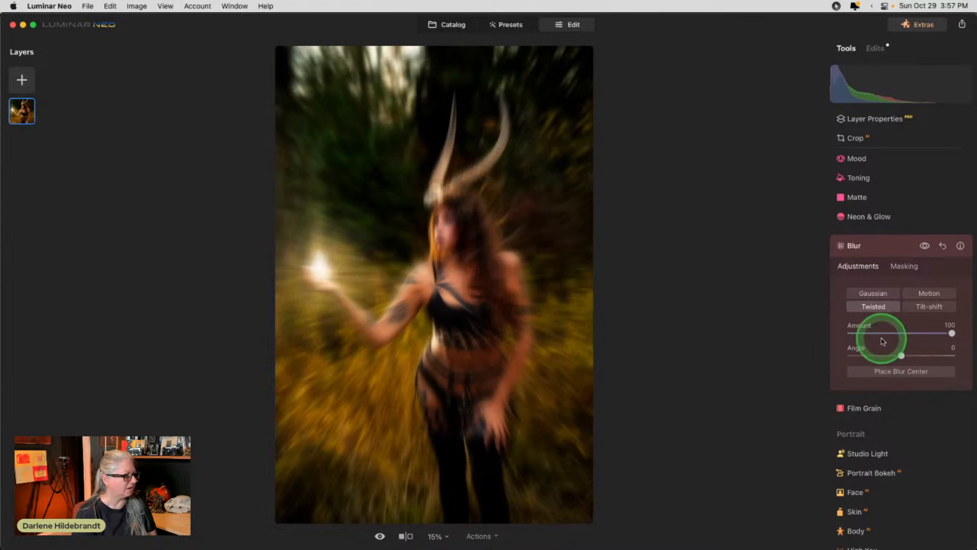
left_click(902, 375)
left_click(435, 284)
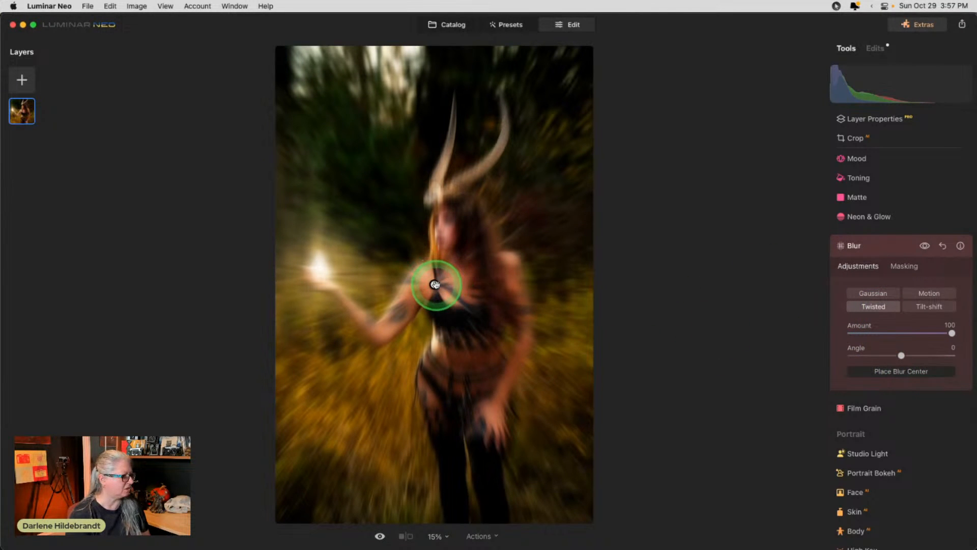
mouse_move(434, 284)
left_mouse_down()
mouse_move(460, 279)
mouse_move(325, 266)
mouse_move(321, 277)
left_mouse_up()
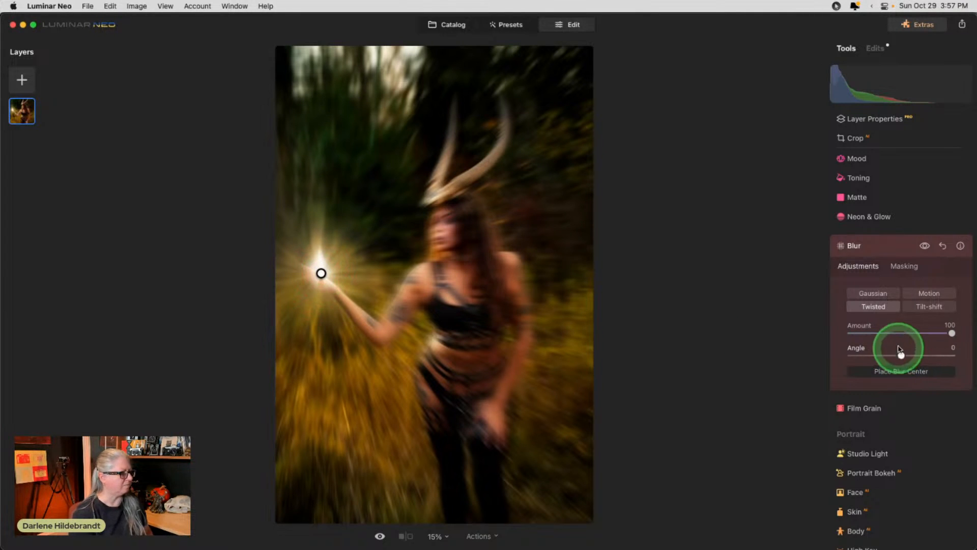
Create an AI mask of the human for the blur, invert it to keep the woman sharp, and copy the mask.
left_click(903, 267)
left_click(851, 334)
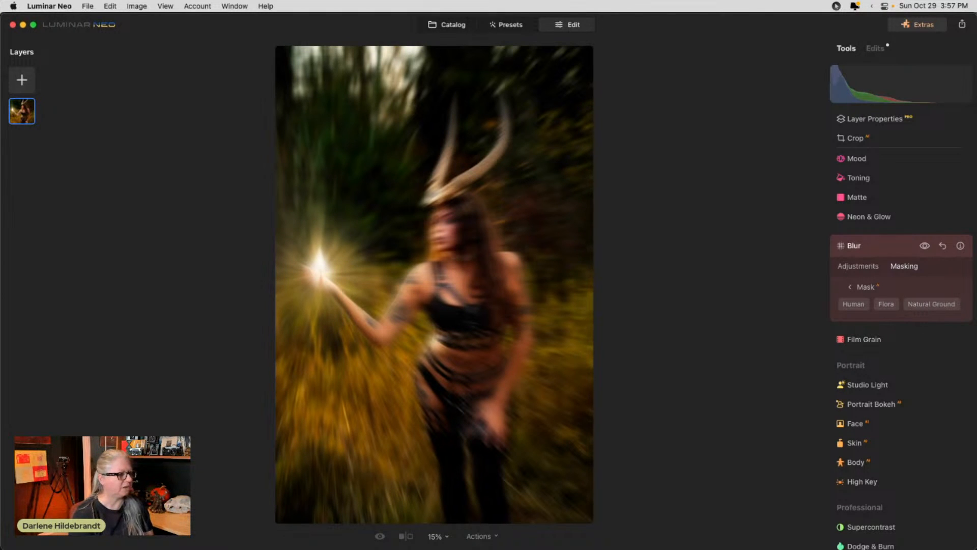
left_click(852, 288)
left_click(899, 370)
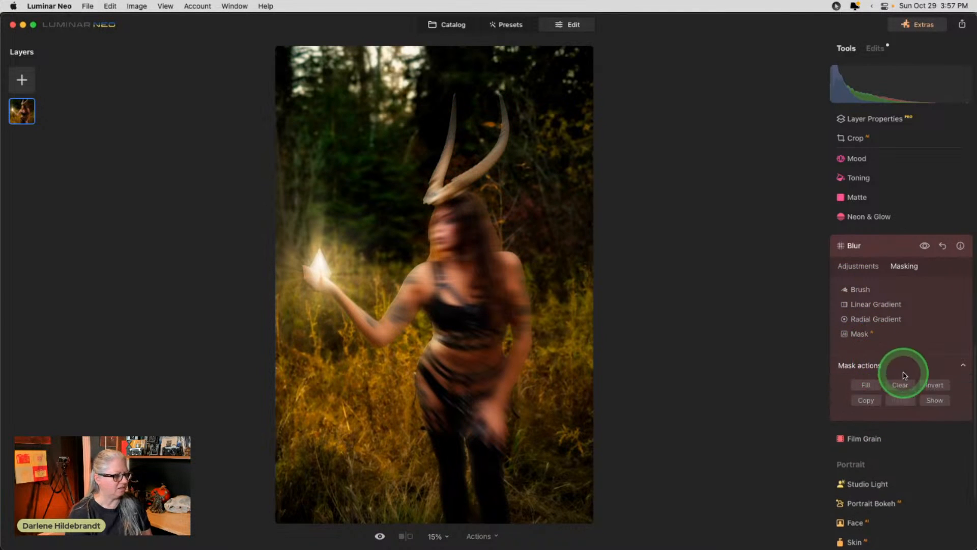
left_click(930, 388)
left_click(866, 400)
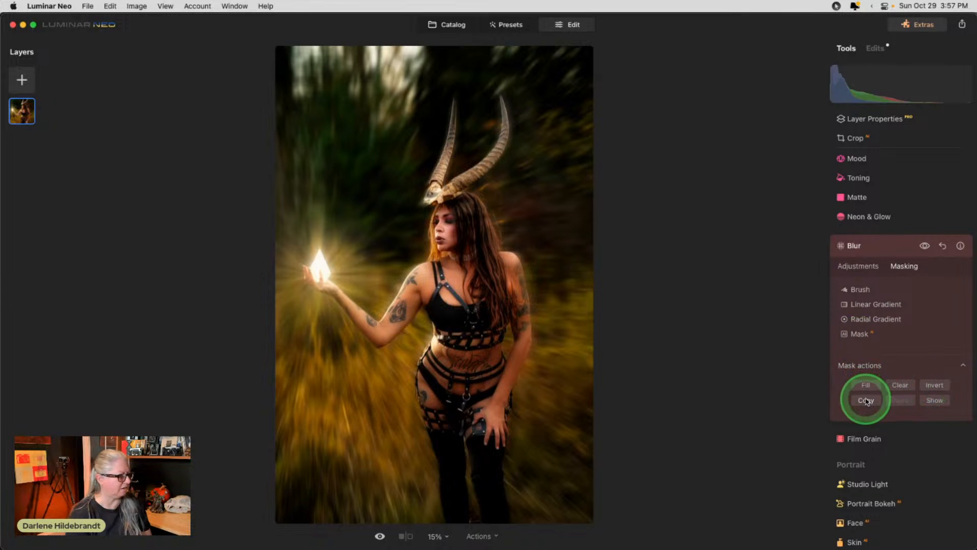
Add a second Twisted blur with an amount of 100 and place its center on the flame.
left_click(881, 250)
left_click(863, 293)
left_click(868, 361)
left_click_drag(851, 386, 951, 385)
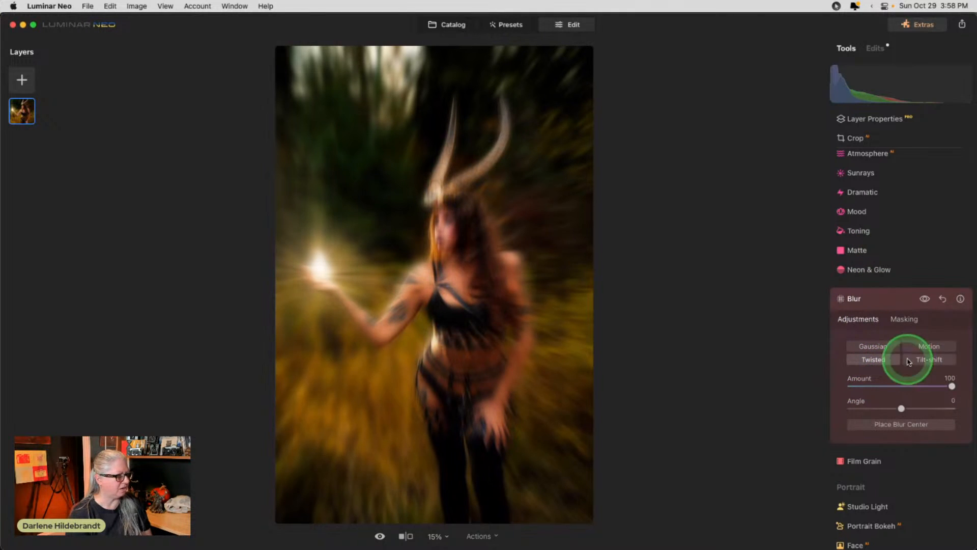
left_click_drag(425, 295, 339, 277)
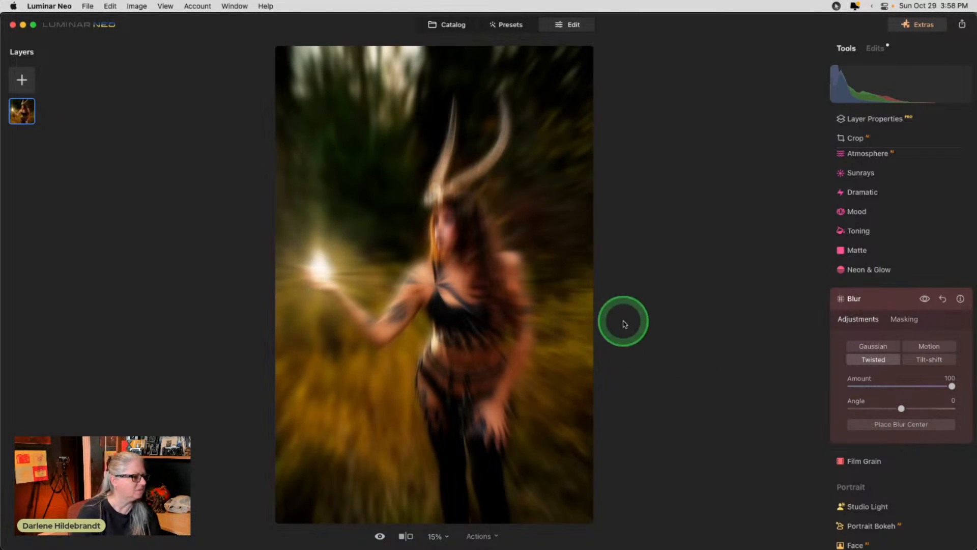
left_click(881, 422)
left_click_drag(434, 284, 323, 275)
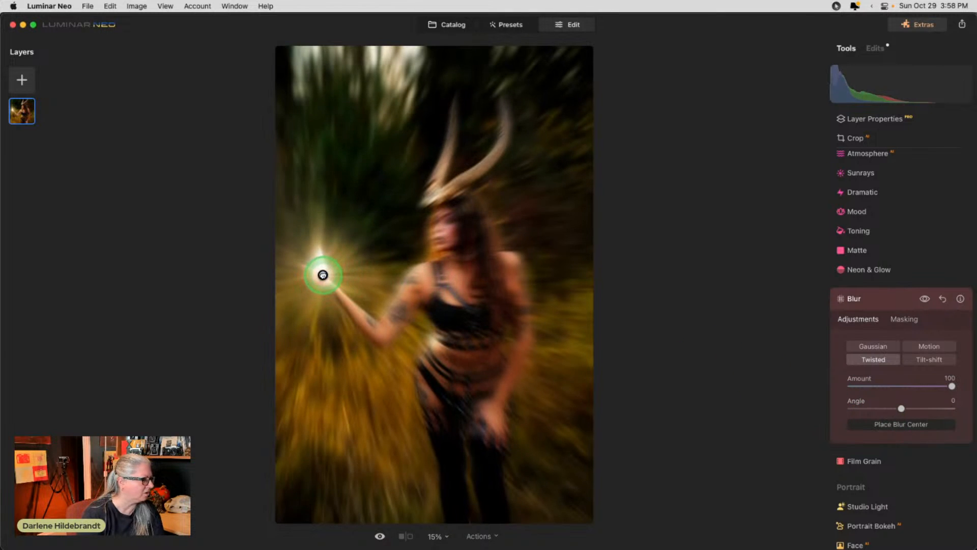
Paste the copied mask onto the second blur and close the Blur tool.
left_click(903, 320)
left_click(872, 392)
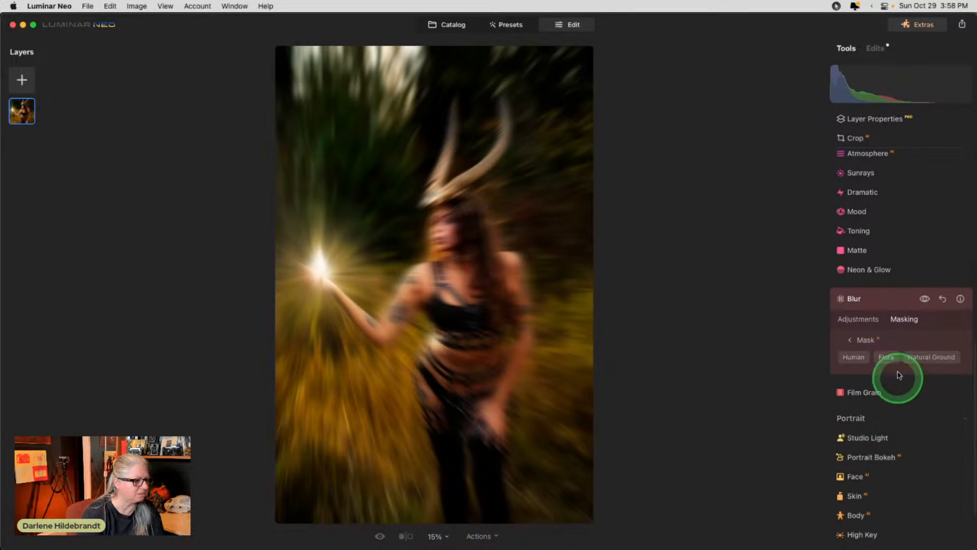
left_click(867, 341)
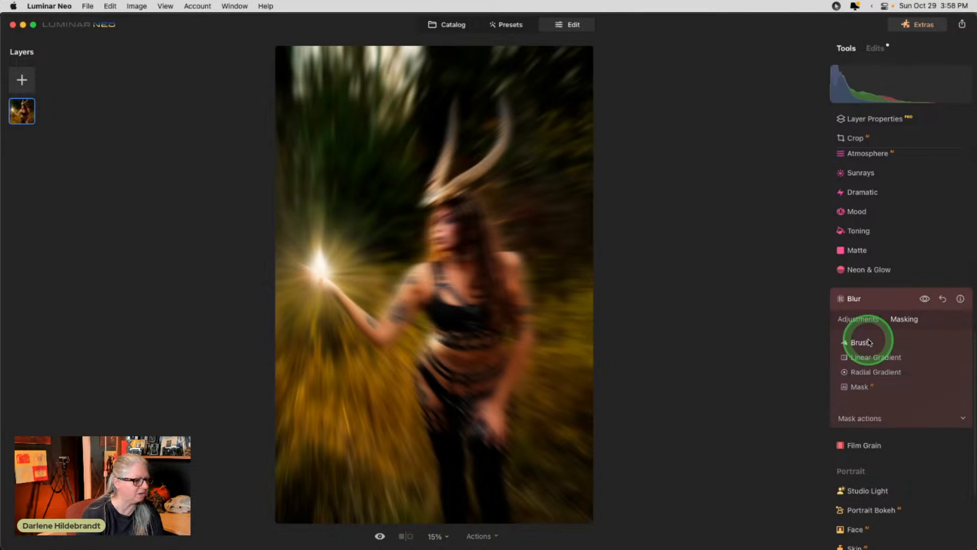
left_click(899, 419)
left_click(900, 453)
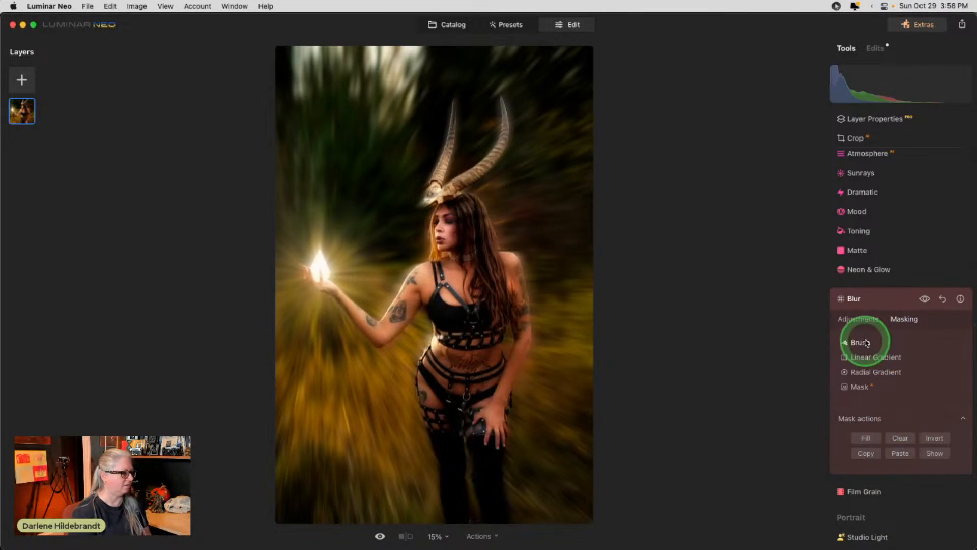
left_click(880, 300)
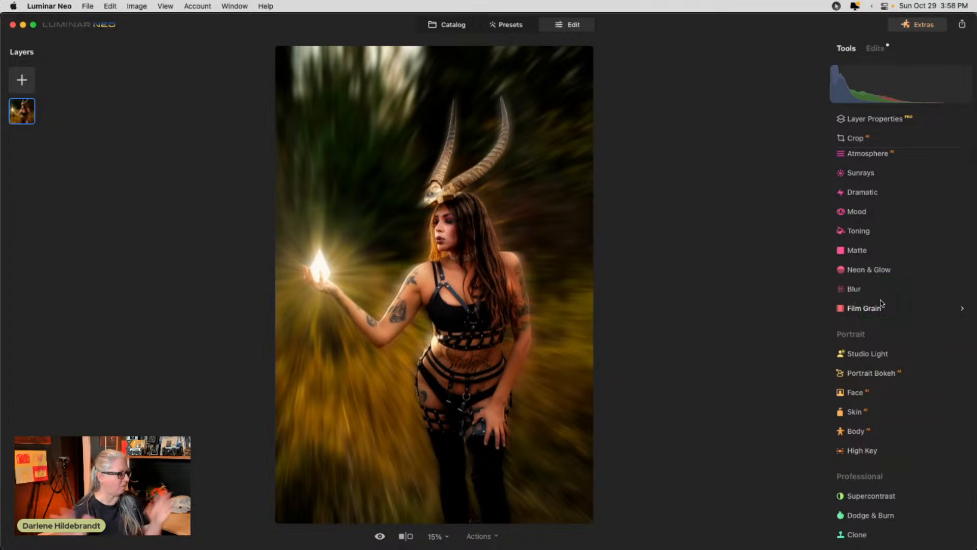
Compare the portrait before and after the blur edits.
key("backslash")
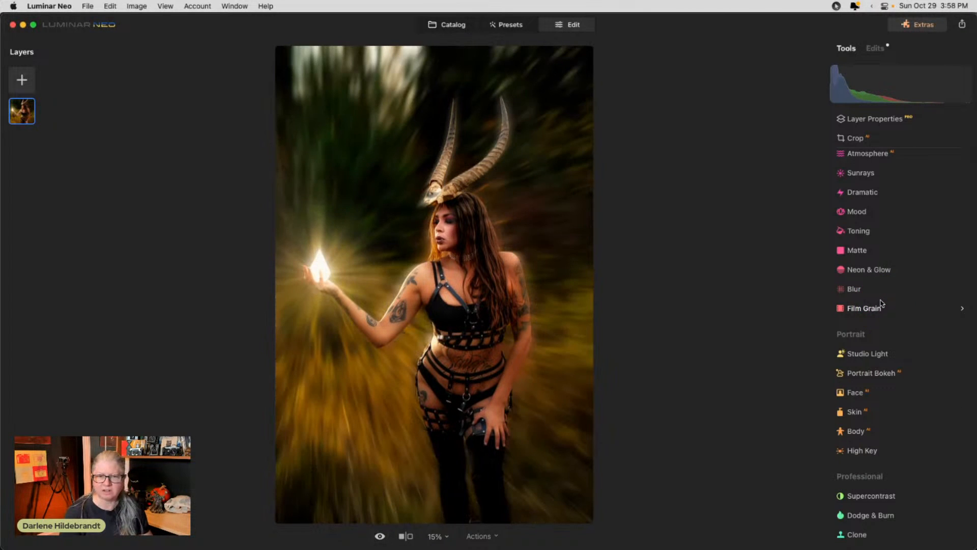
key("backslash")
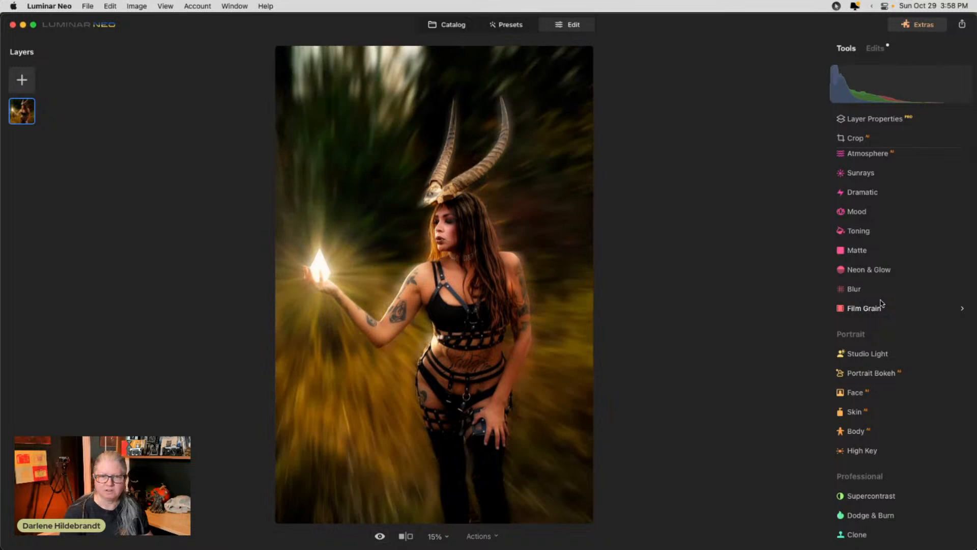
key("backslash")
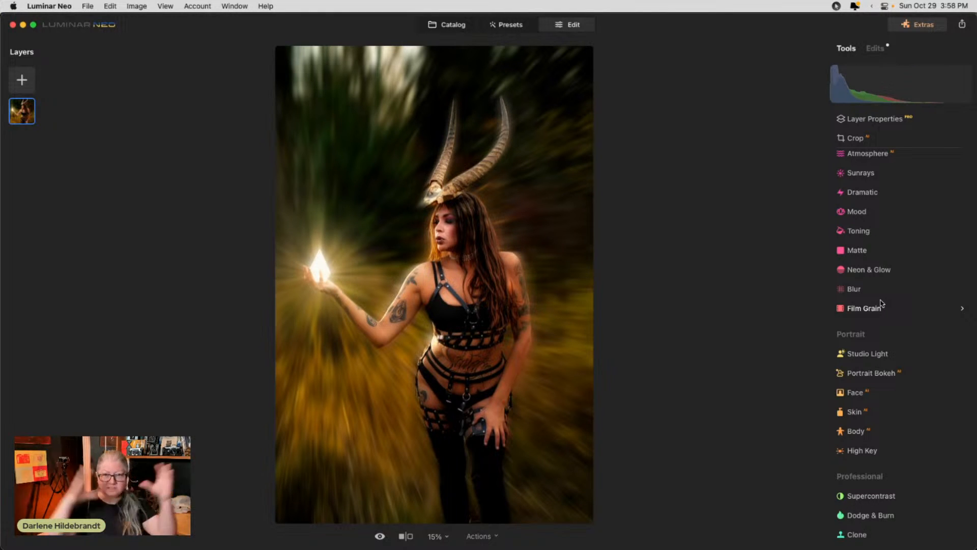
Add an outer glow around the woman with Neon & Glow, using an amount of 60.
left_click(879, 270)
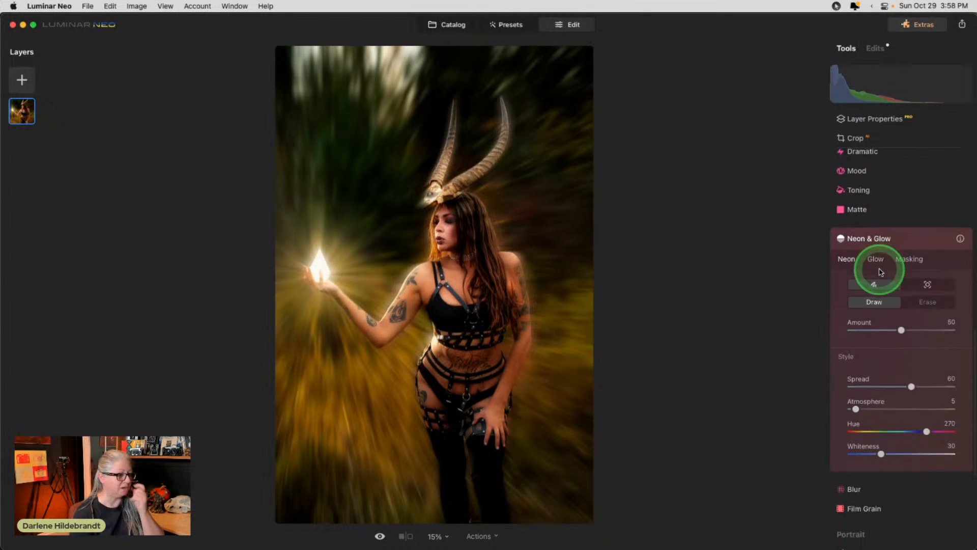
left_click(872, 257)
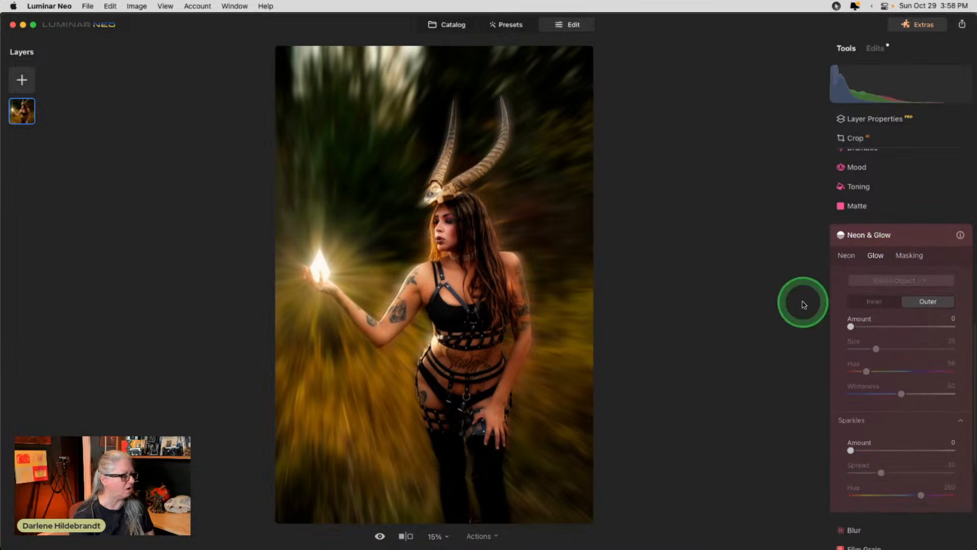
left_click_drag(850, 326, 913, 326)
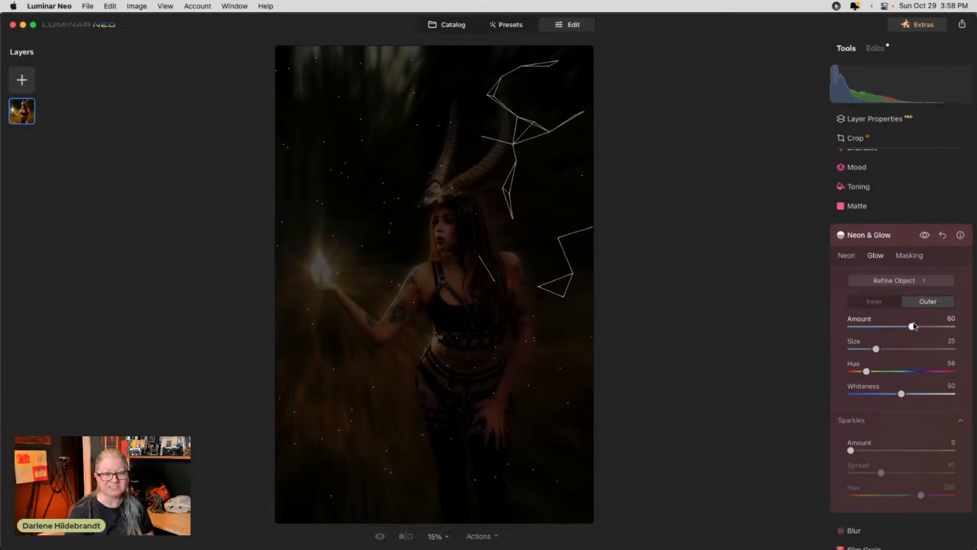
left_click(787, 415)
left_click(839, 535)
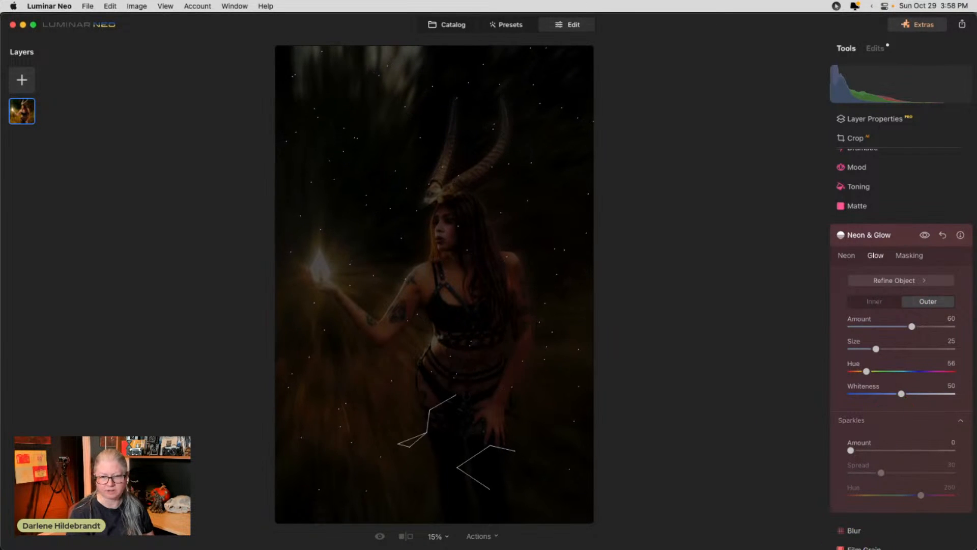
left_click(761, 138)
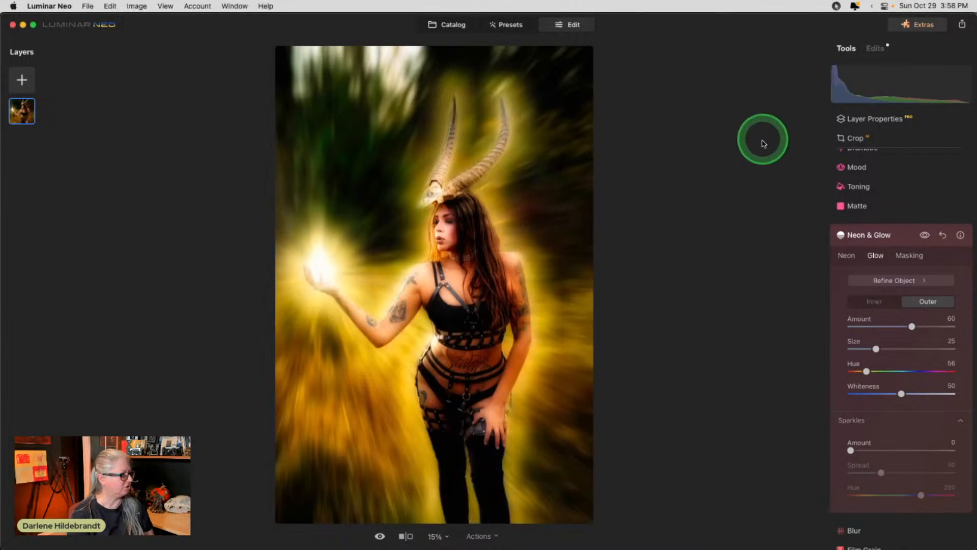
Set the outer glow's amount to 57, size to 12, hue to 34 and whiteness to 54.
left_click_drag(866, 371, 888, 393)
left_click_drag(877, 348, 866, 349)
left_click_drag(911, 326, 896, 348)
left_click_drag(884, 327, 909, 326)
left_click_drag(896, 349, 865, 348)
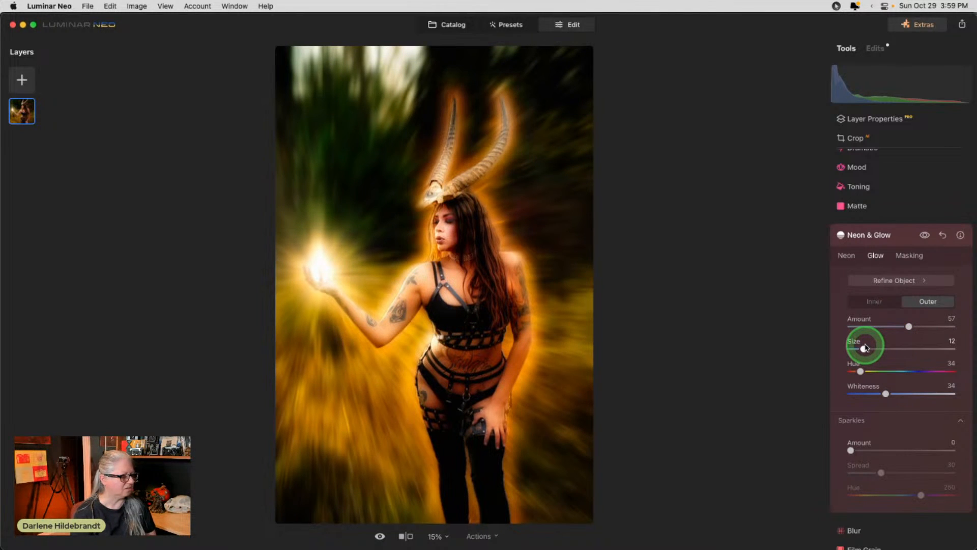
left_click_drag(885, 393, 905, 393)
Add sparkles to the outer glow with amount 23, spread 74 and hue 34, and compare the image with and without the effect.
left_click_drag(850, 450, 931, 449)
left_click_drag(921, 495, 870, 497)
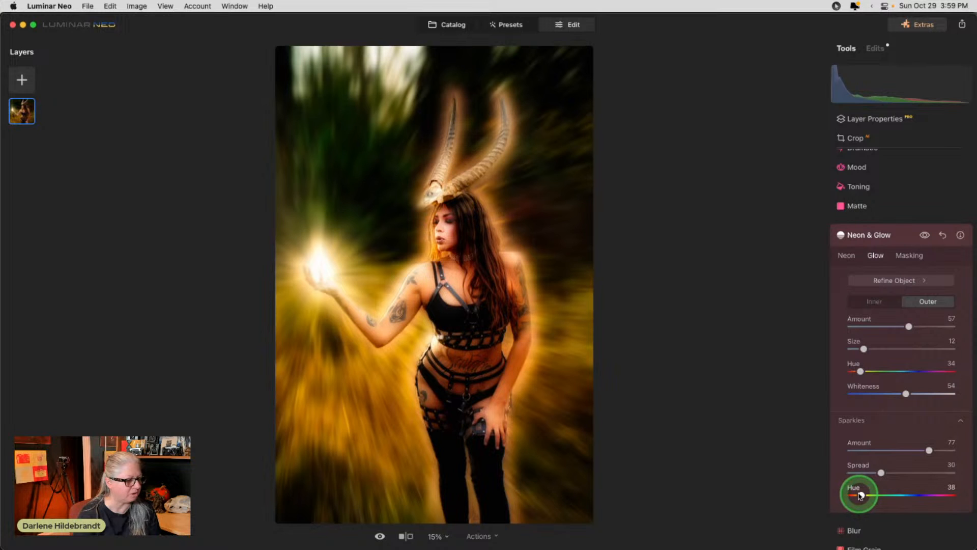
left_click_drag(859, 496, 861, 495)
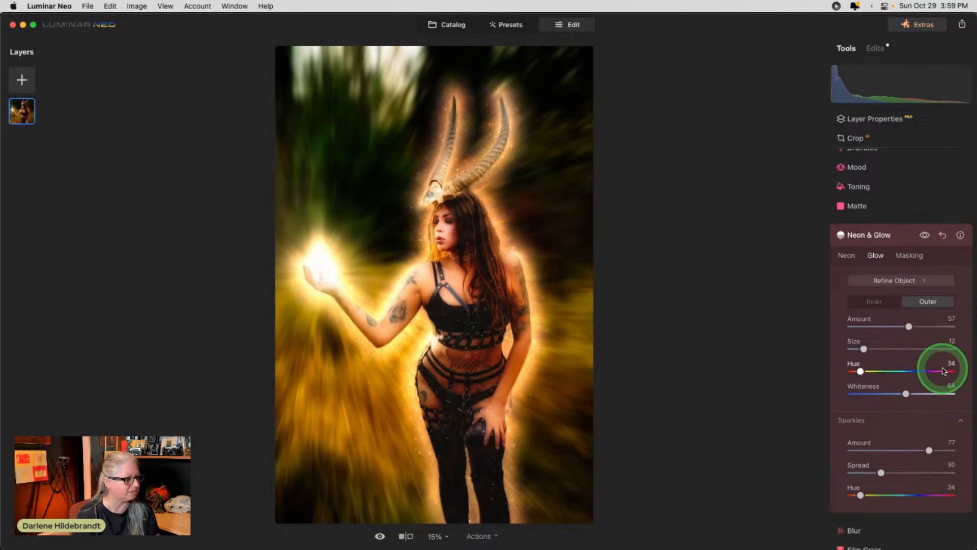
left_click_drag(881, 472, 868, 449)
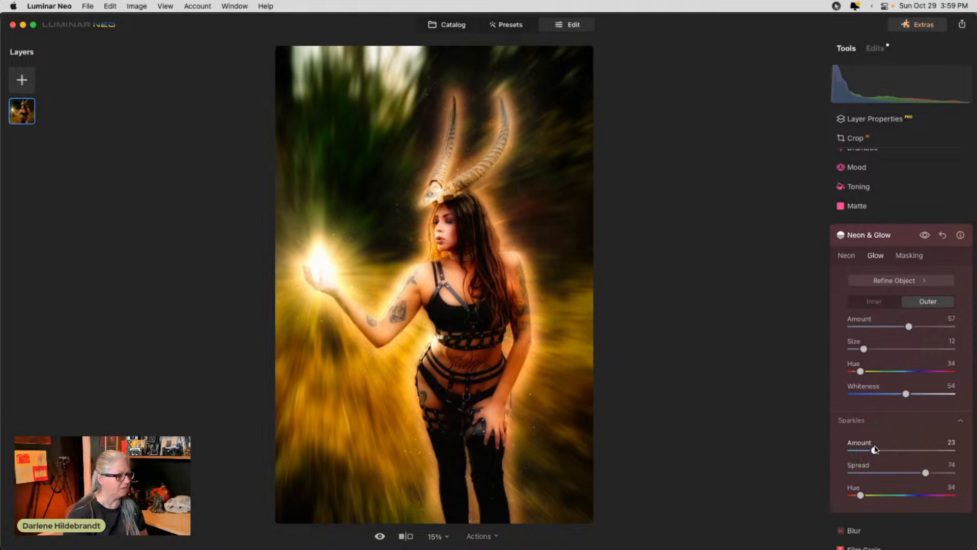
left_click(925, 235)
left_click(924, 236)
left_click(924, 235)
left_click(925, 235)
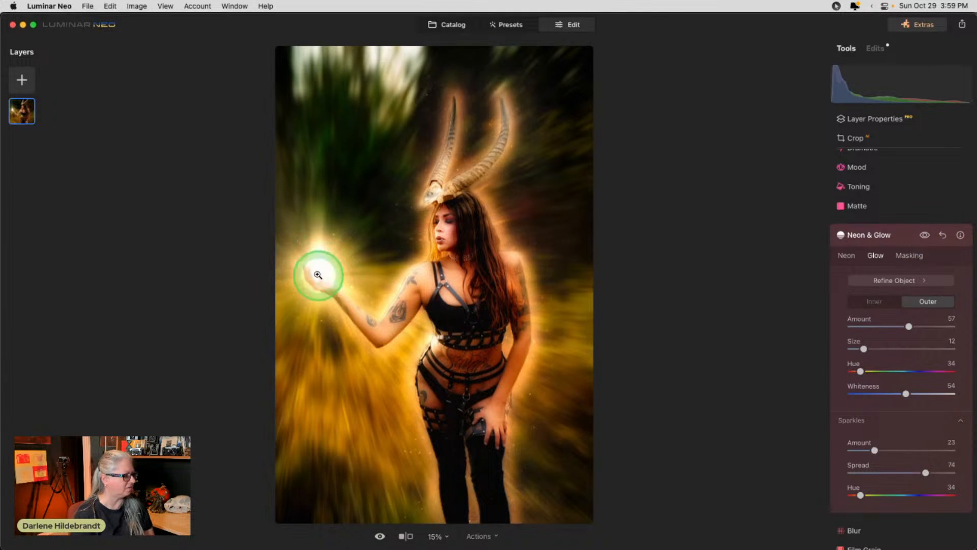
Erase the glow over the flame with the mask brush at size 100, softness 100 and strength 54.
left_click(910, 256)
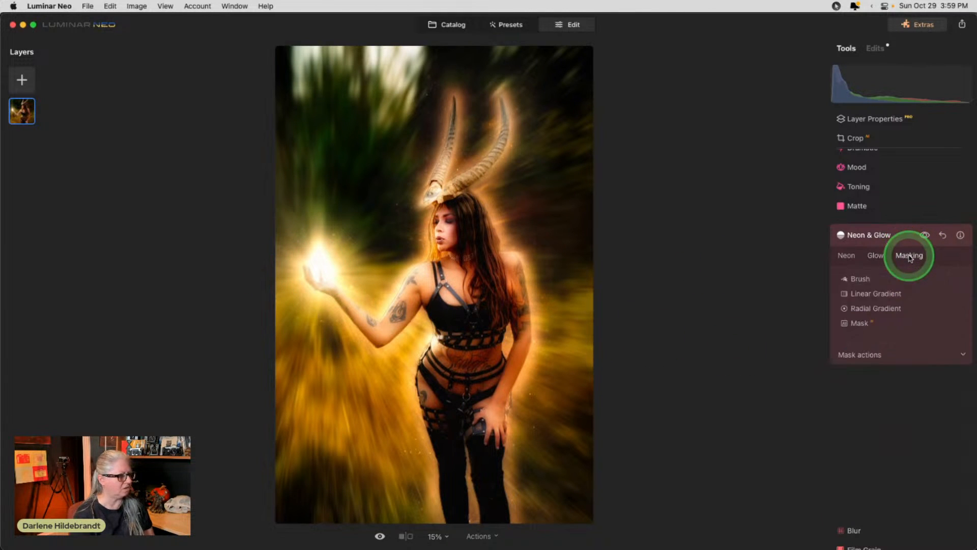
left_click(849, 280)
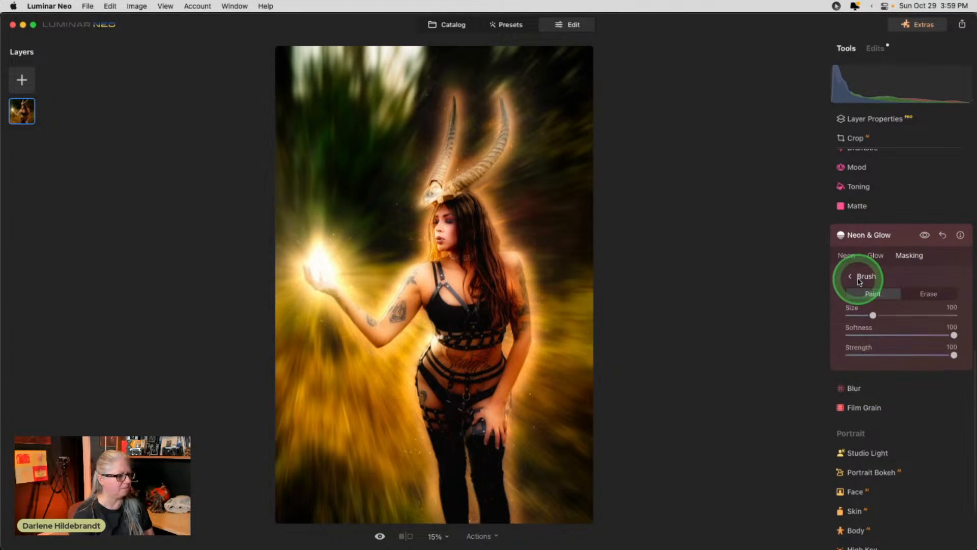
left_click(926, 294)
left_click(906, 355)
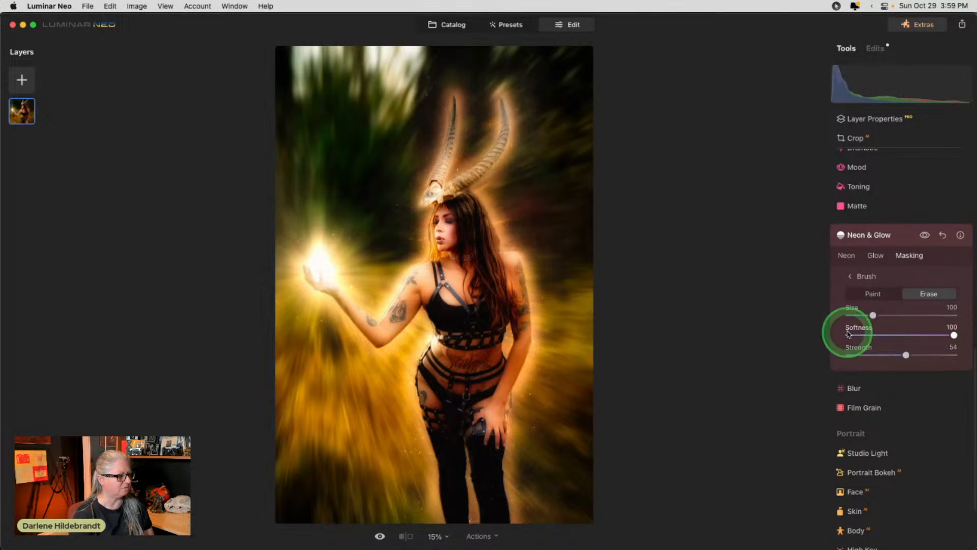
mouse_move(332, 258)
left_mouse_down()
mouse_move(395, 289)
mouse_move(321, 269)
left_mouse_up()
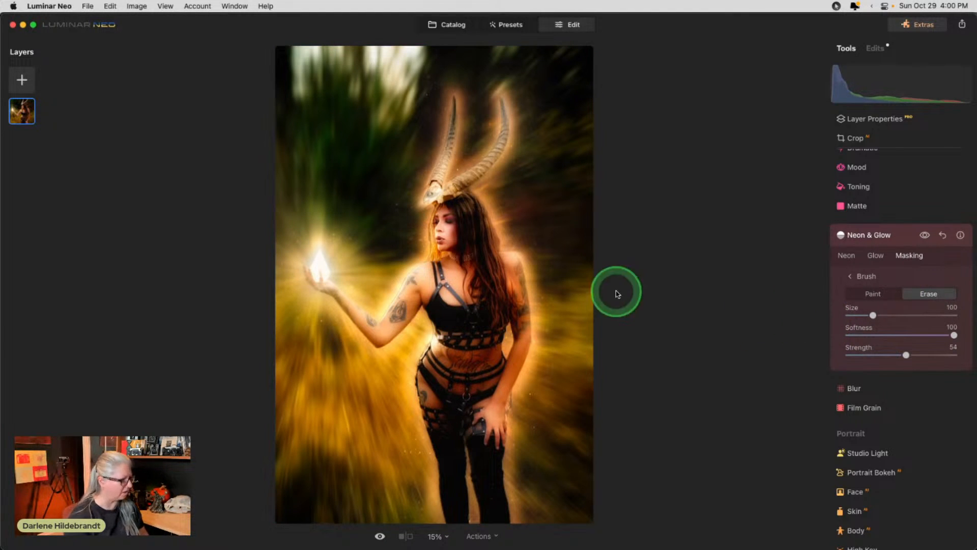
Reduce the mask brush size to 28 and erase the remaining glow from the center of the flame.
key("bracketleft")
key("bracketleft")
key("bracketleft")
key("bracketleft")
key("bracketleft")
key("bracketleft")
key("bracketleft")
left_click_drag(318, 263, 319, 277)
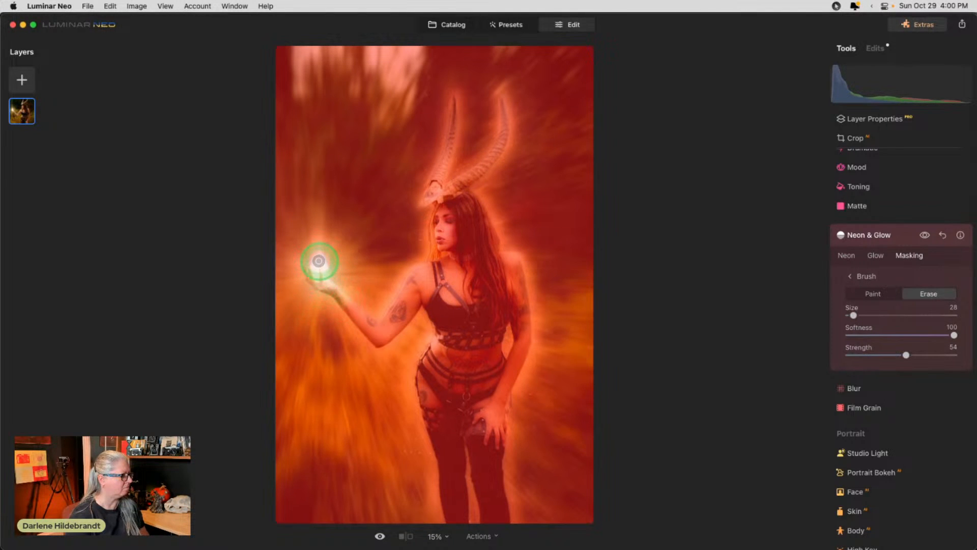
left_click_drag(318, 252, 319, 255)
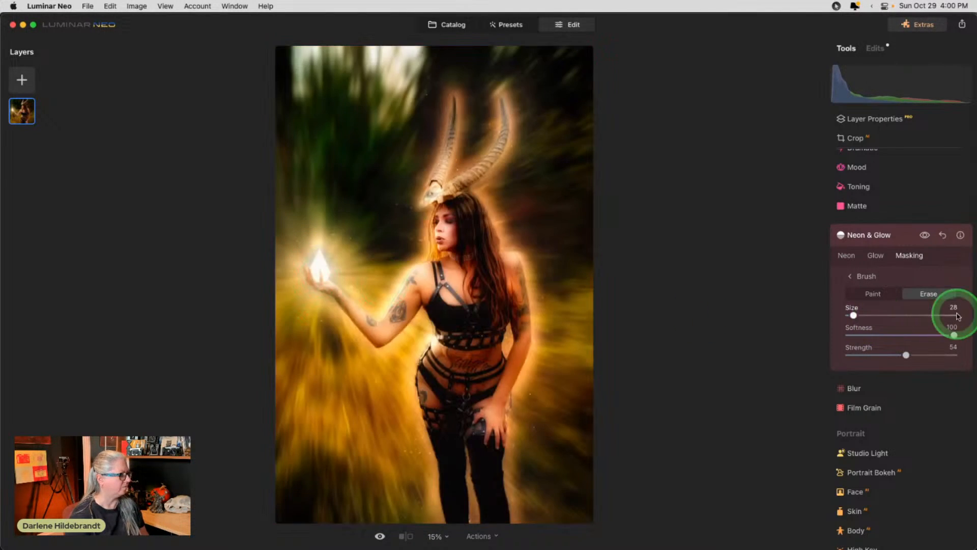
Paint some glow back over the flame at strength 54 and compare the image with and without the effect.
left_click(873, 293)
mouse_move(325, 266)
left_mouse_down()
mouse_move(330, 253)
mouse_move(313, 253)
mouse_move(320, 265)
left_mouse_up()
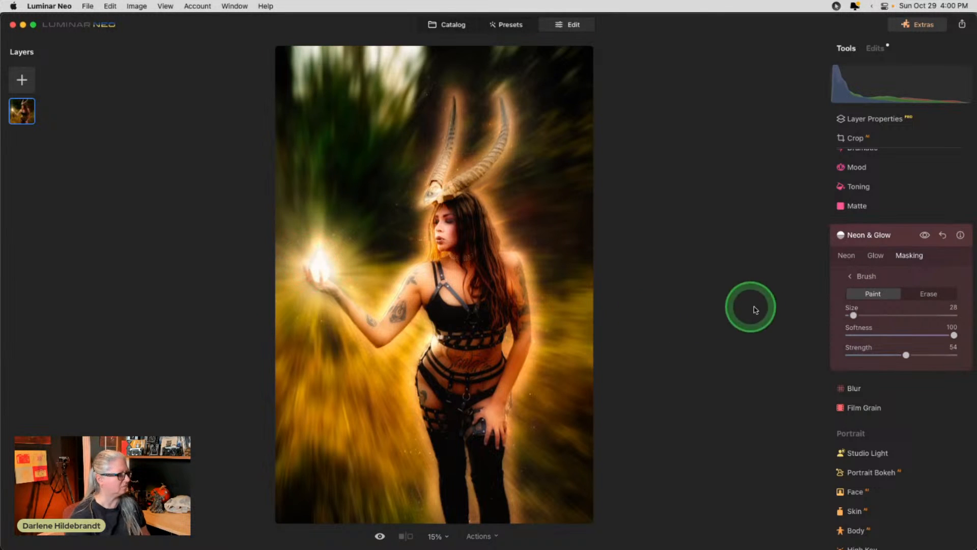
left_click(863, 275)
left_click(924, 235)
left_click(924, 236)
left_click(924, 235)
left_click(924, 235)
Paint more glow into the mask around the fingers and palm below the flame.
left_click(863, 279)
left_click(871, 294)
mouse_move(295, 307)
left_mouse_down()
mouse_move(347, 309)
mouse_move(327, 295)
mouse_move(336, 282)
mouse_move(321, 296)
mouse_move(305, 280)
left_mouse_up()
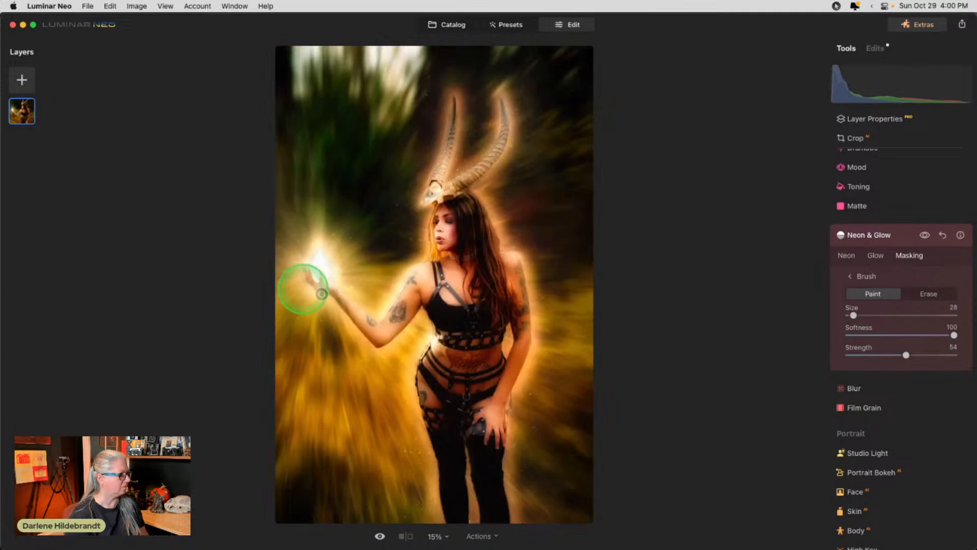
Compare the portrait with and without the Neon & Glow effect, and close the tool.
left_click(867, 276)
left_click(923, 235)
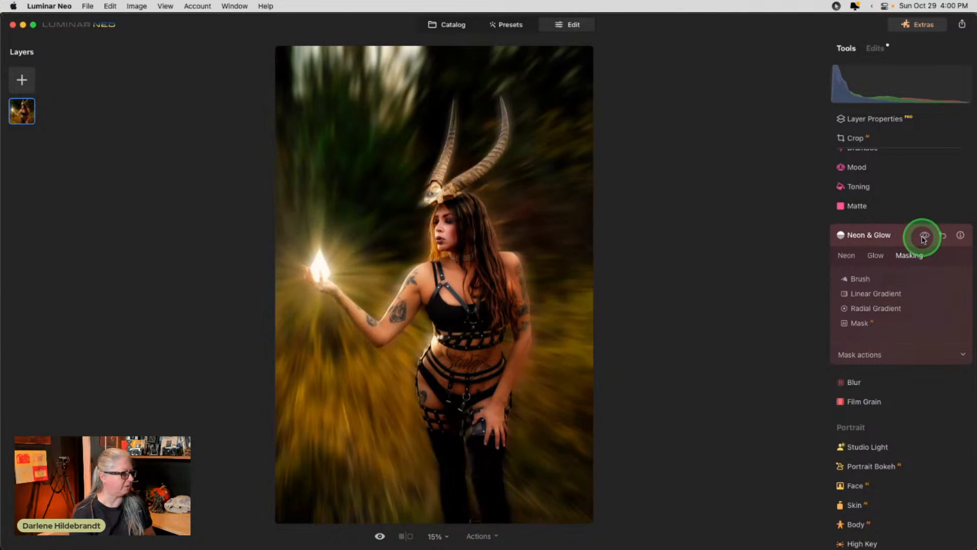
left_click(923, 236)
left_click(924, 235)
left_click(924, 235)
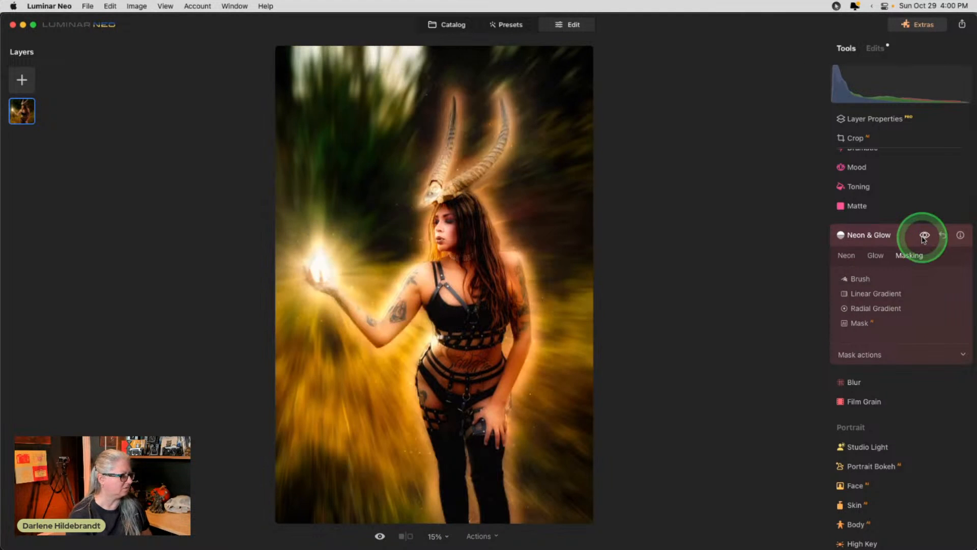
left_click(923, 236)
left_click(923, 236)
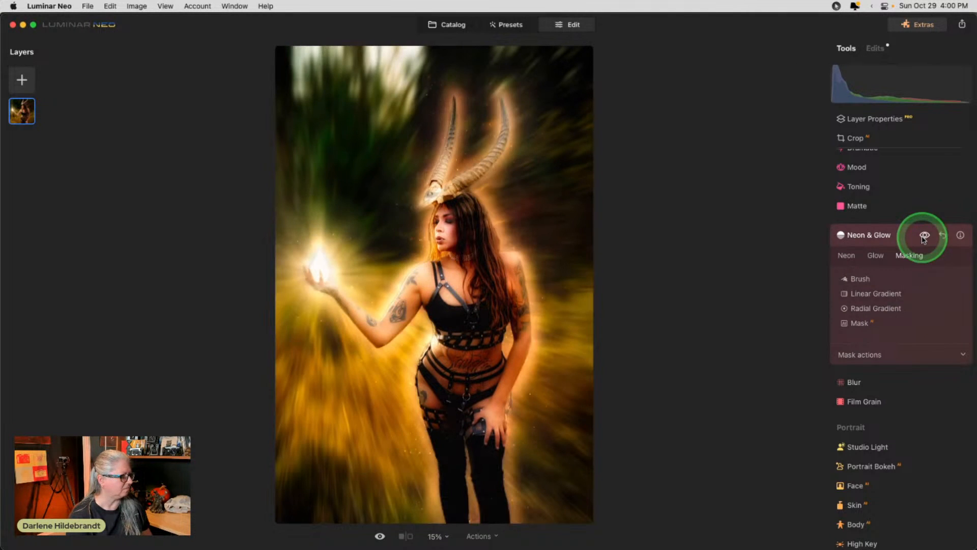
left_click(901, 237)
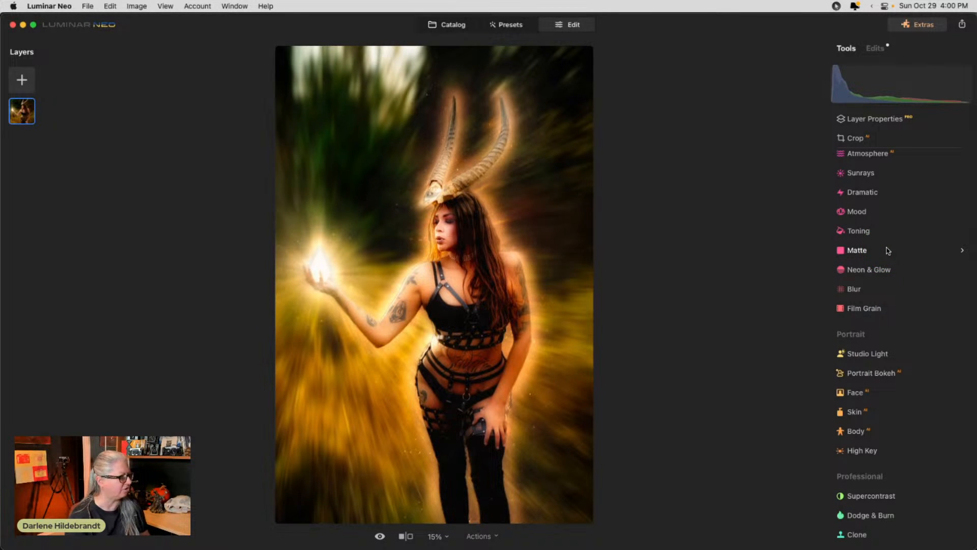
Lower the portrait's highlights to -35 and saturation to -10 with the Develop tool.
scroll(888, 250, "up", 5)
left_click(865, 151)
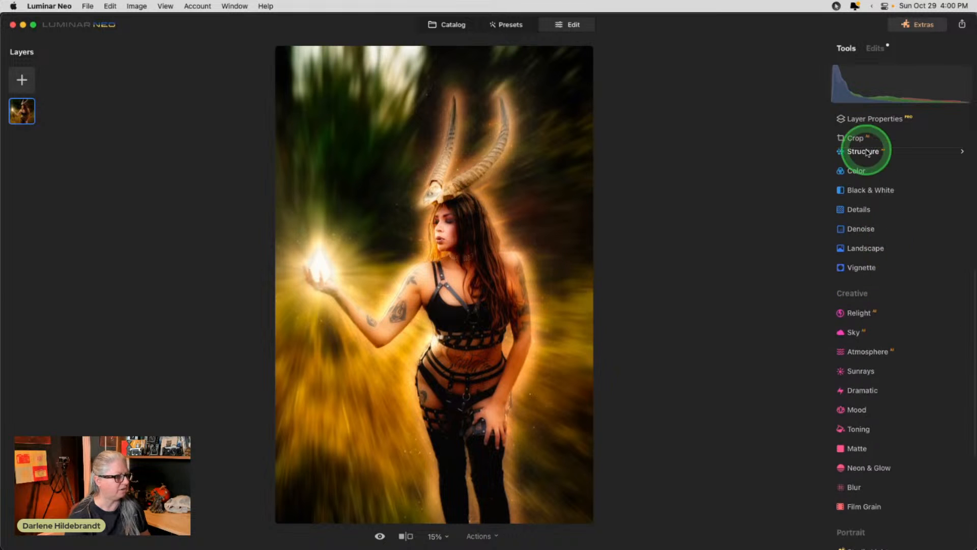
left_click(865, 226)
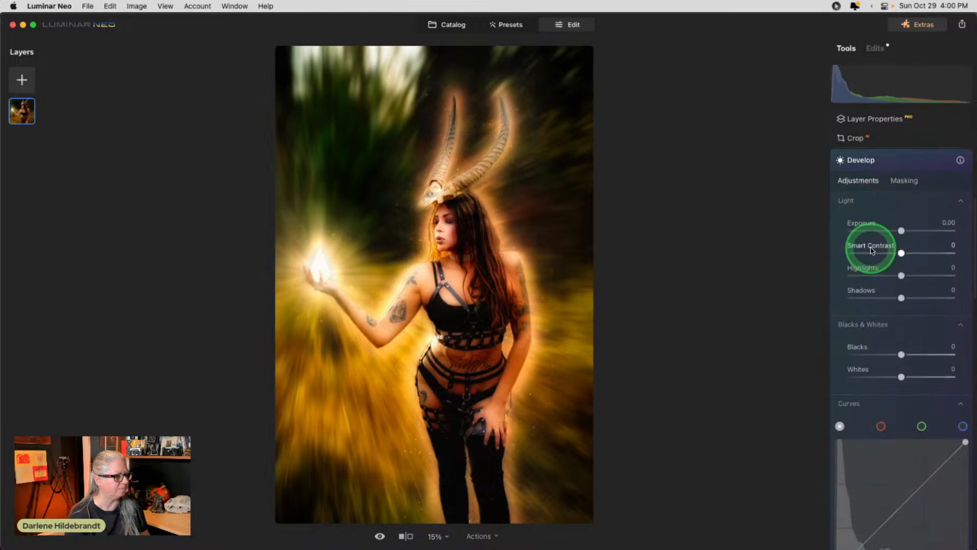
mouse_move(871, 275)
left_mouse_down()
mouse_move(839, 275)
mouse_move(916, 272)
mouse_move(822, 264)
mouse_move(883, 273)
mouse_move(873, 275)
left_mouse_up()
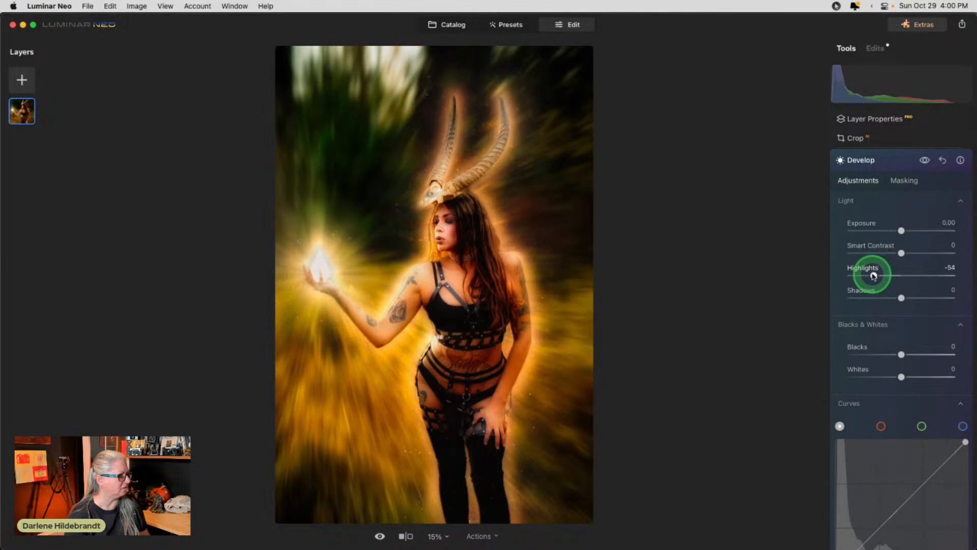
scroll(883, 275, "down", 10)
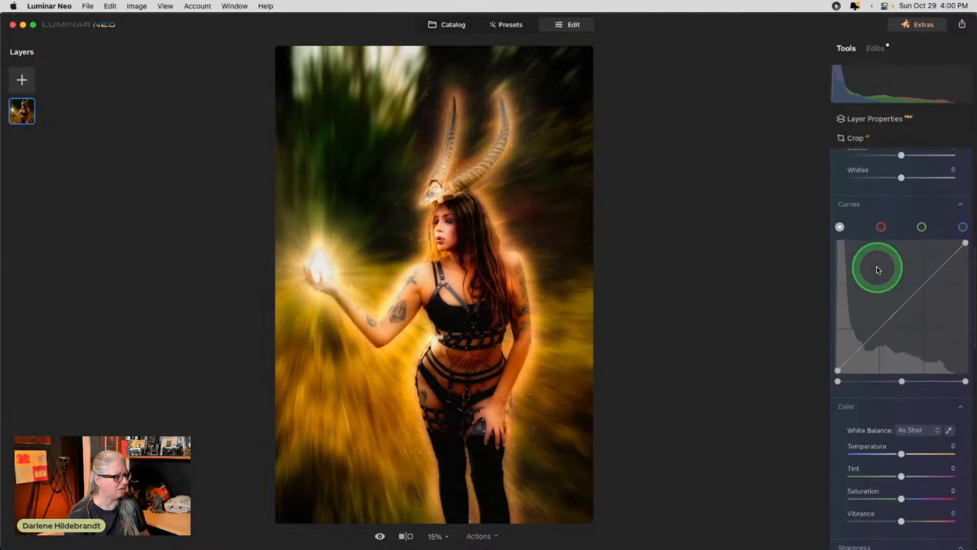
left_click(900, 447)
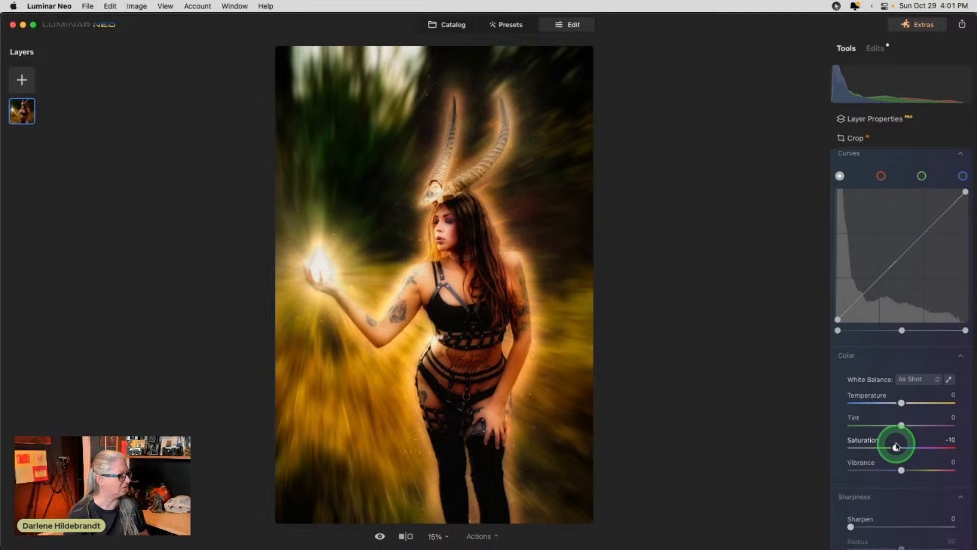
Compare the image with and without the Develop edits, set the highlights to -19 and close the tool.
scroll(895, 447, "up", 10)
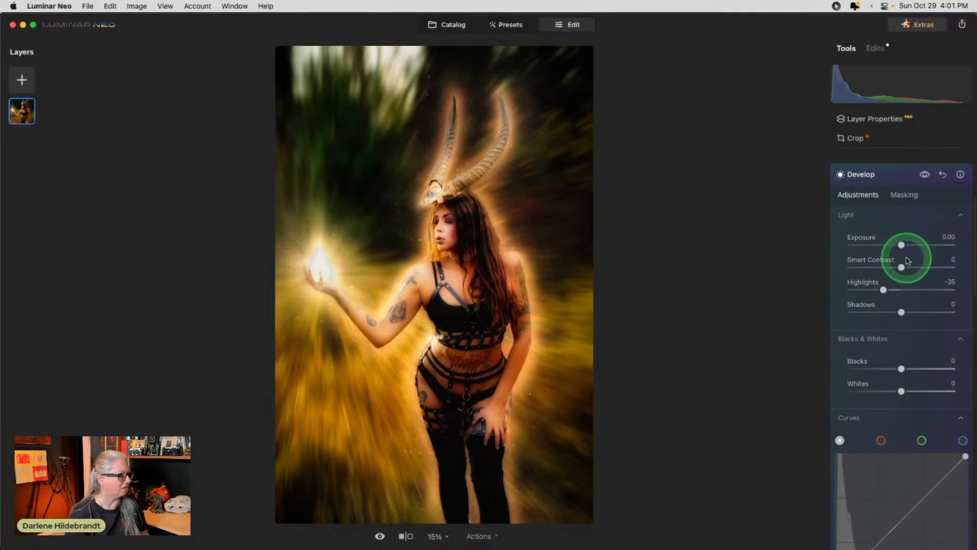
left_click(924, 174)
left_click(925, 174)
left_click(924, 174)
left_click(924, 174)
left_click(884, 289)
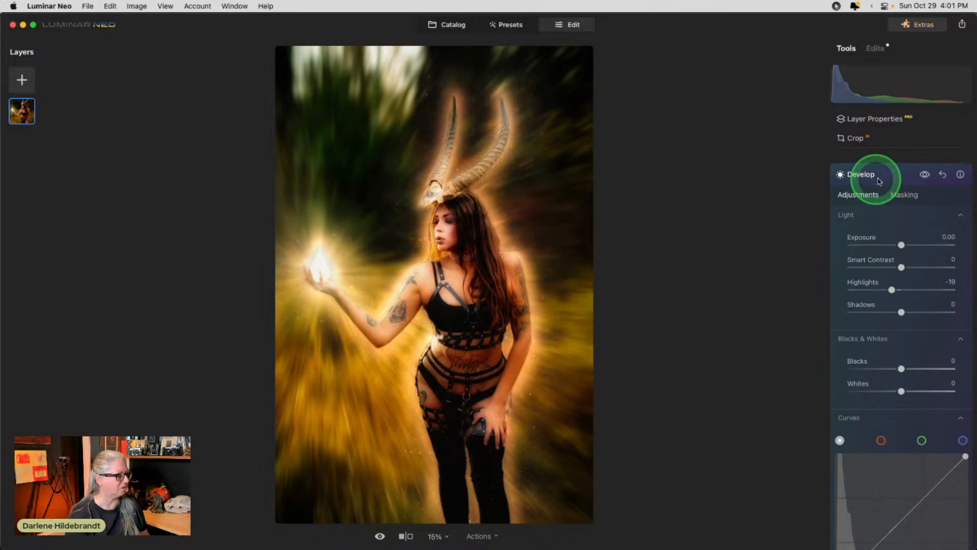
left_click(894, 174)
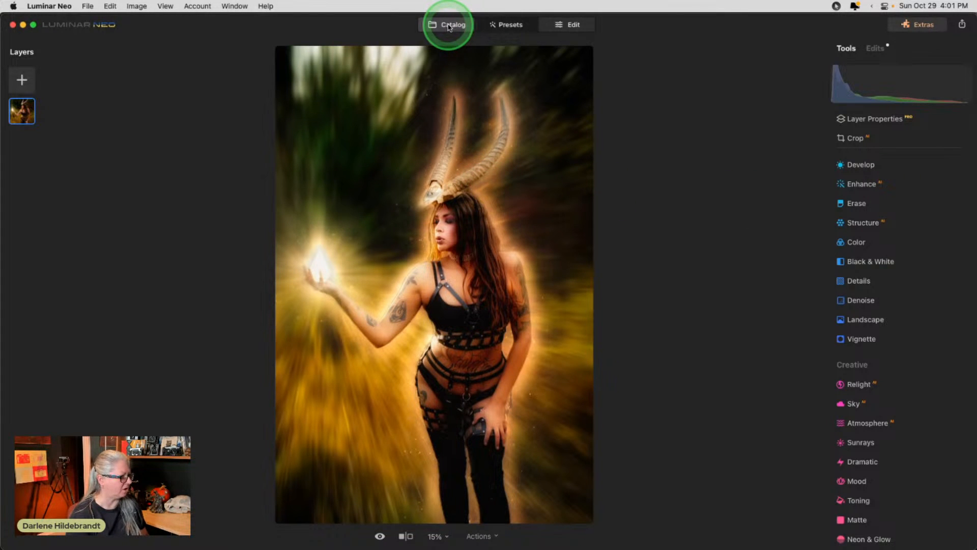
Compare the whole portrait before and after all edits.
key("backslash")
key("backslash")
key("backslash")
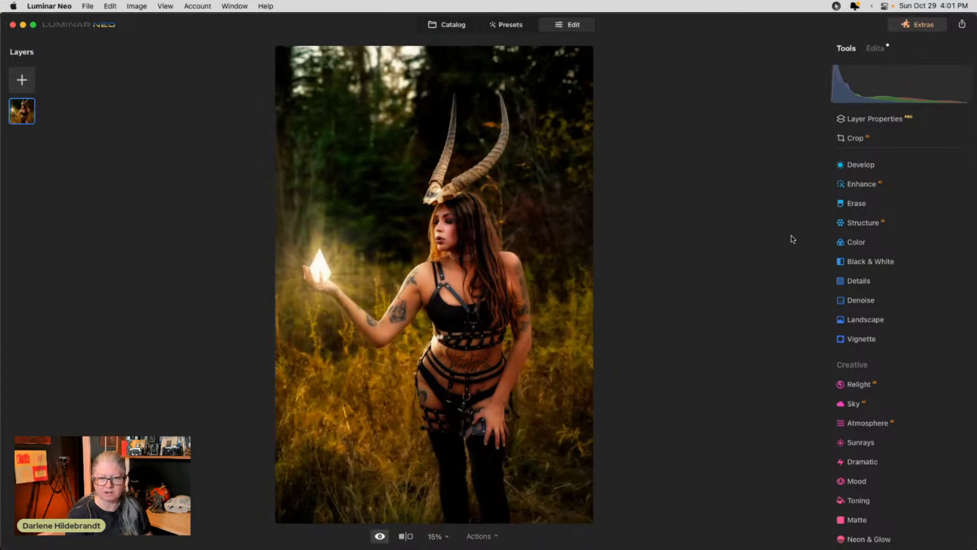
key("backslash")
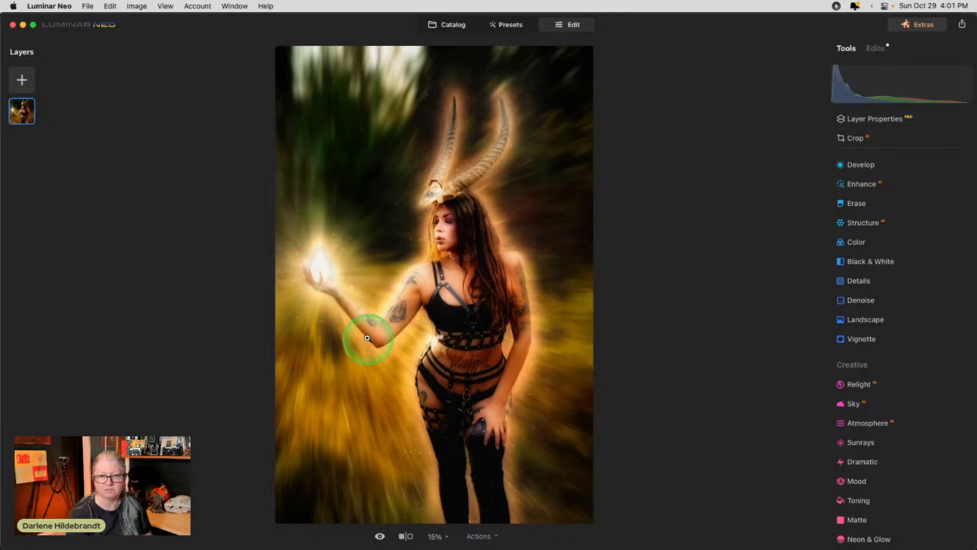
key("backslash")
key("backslash")
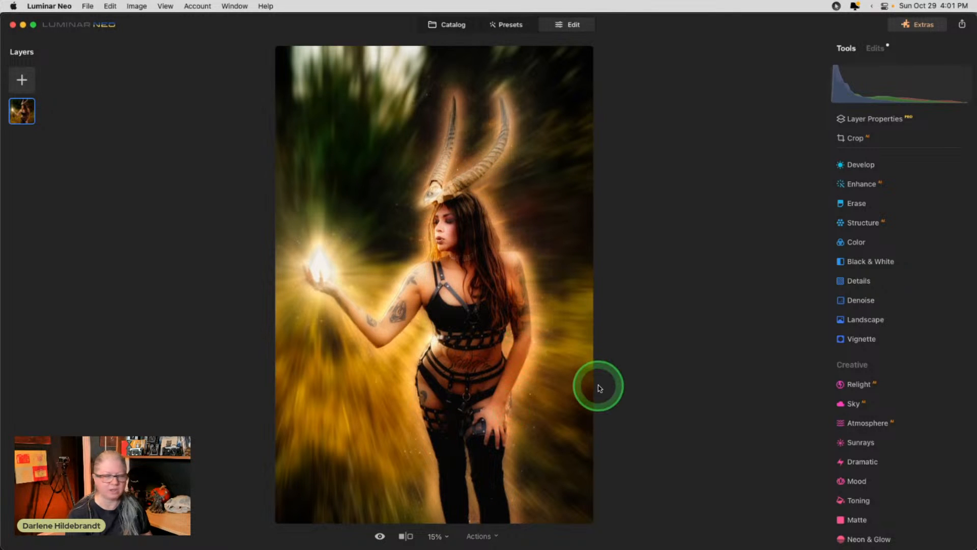
Reopen the applied Neon & Glow edit and reduce the outer glow's amount to 32.
left_click(875, 49)
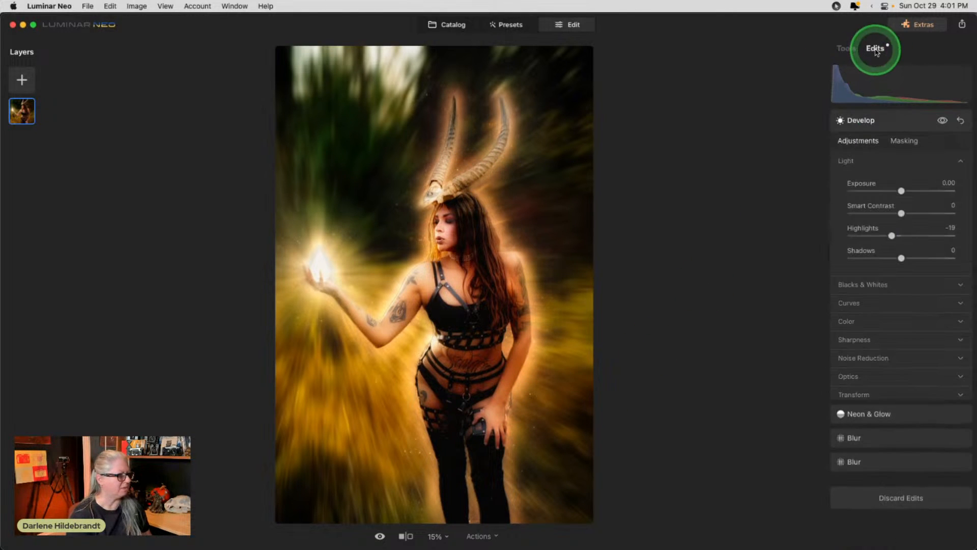
left_click(895, 417)
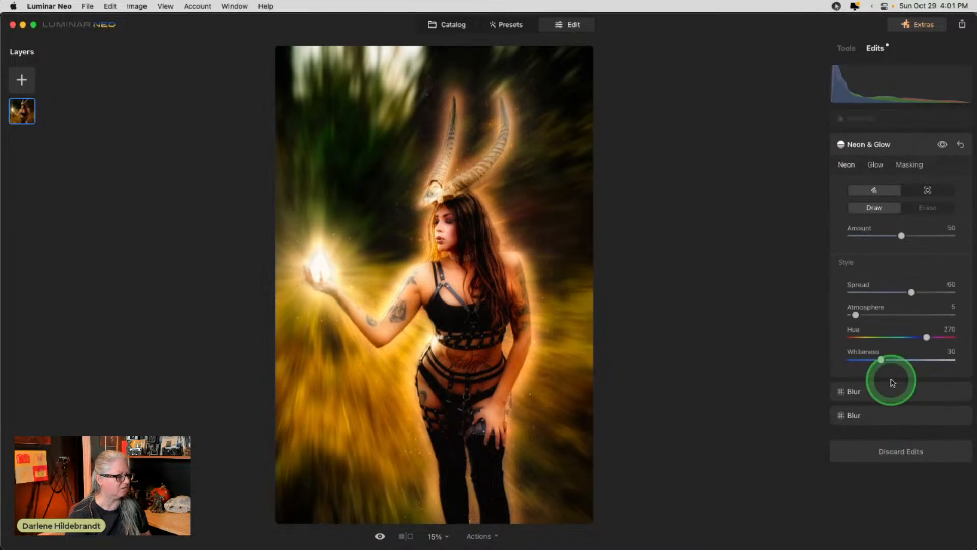
left_click(874, 165)
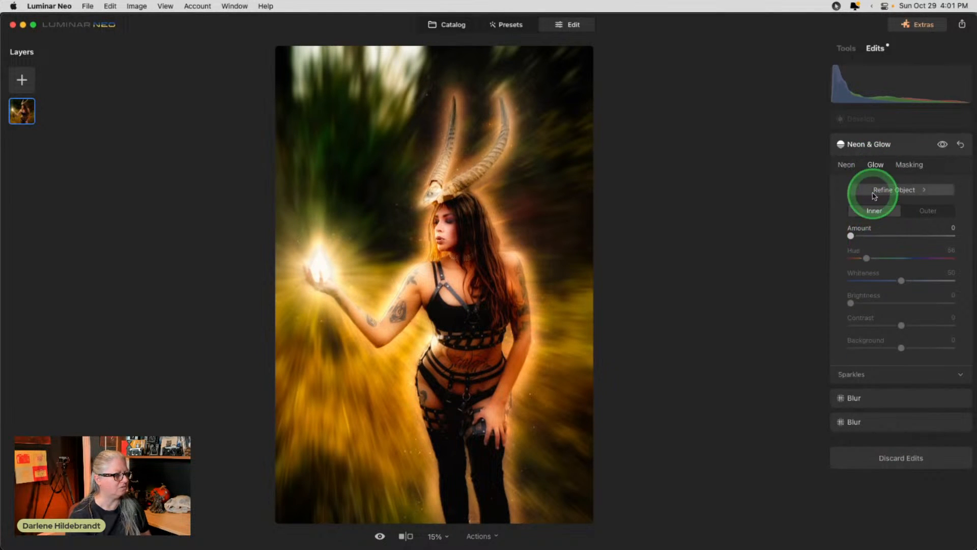
left_click(922, 211)
left_click_drag(900, 236, 886, 235)
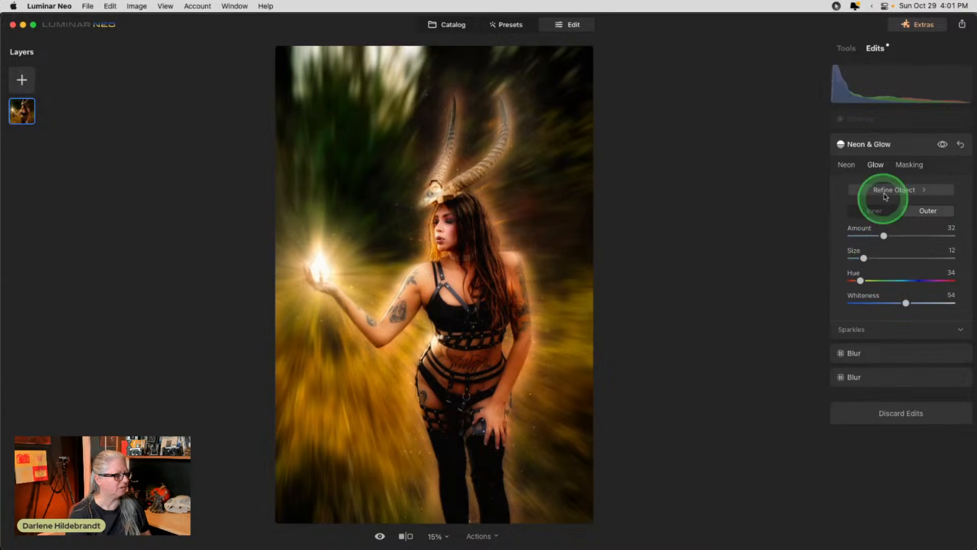
left_click(886, 119)
Duplicate the portrait as a second layer and remove the lowest-listed twisted blur from the upper layer's edits.
left_click(845, 47)
left_click(867, 243)
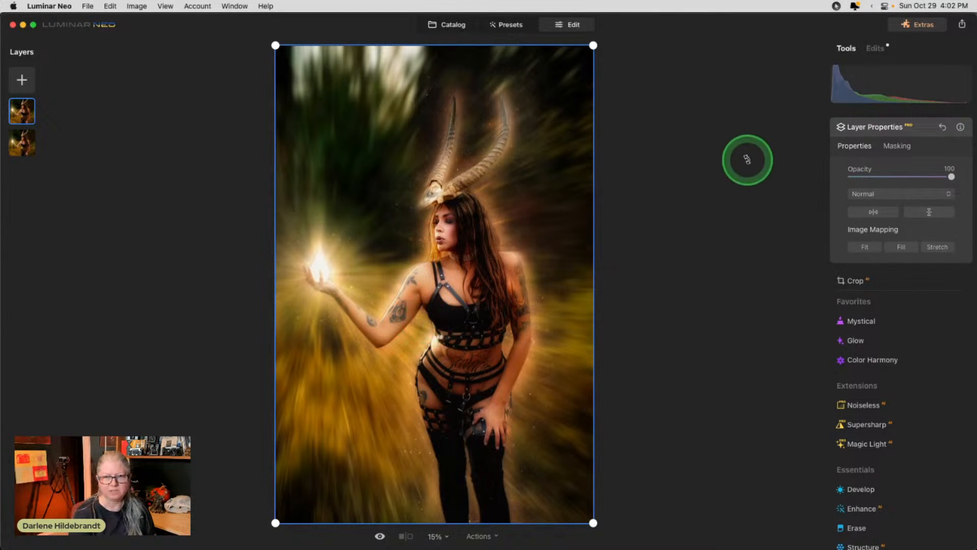
left_click(876, 49)
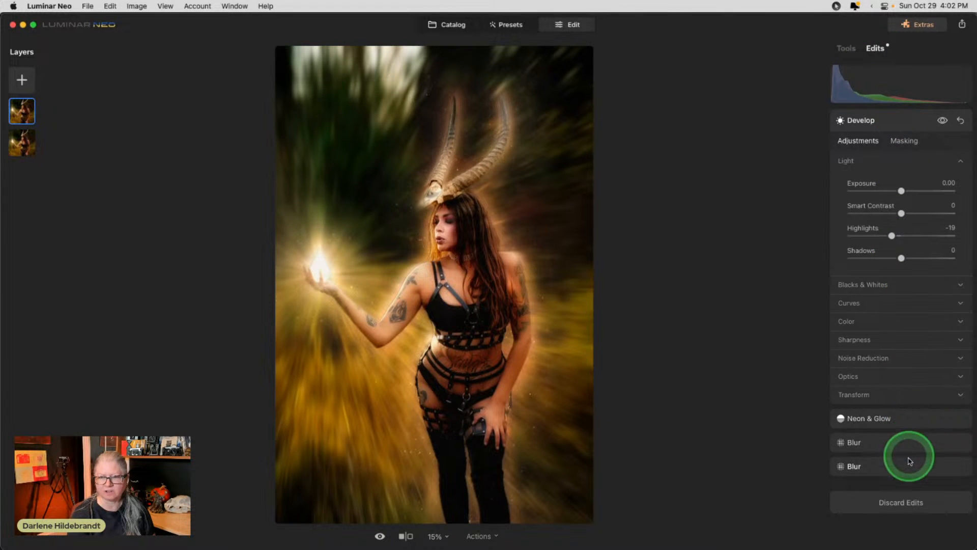
left_click(907, 464)
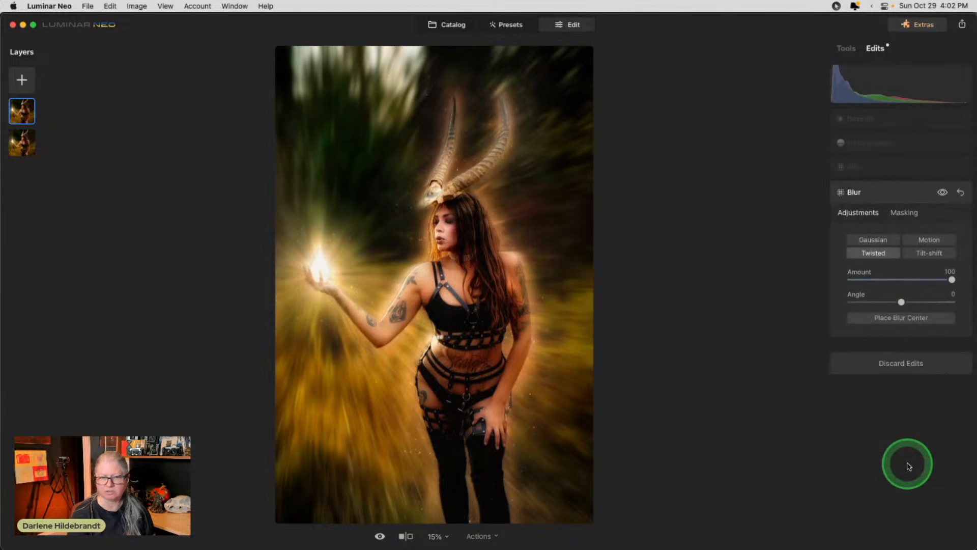
left_click(960, 192)
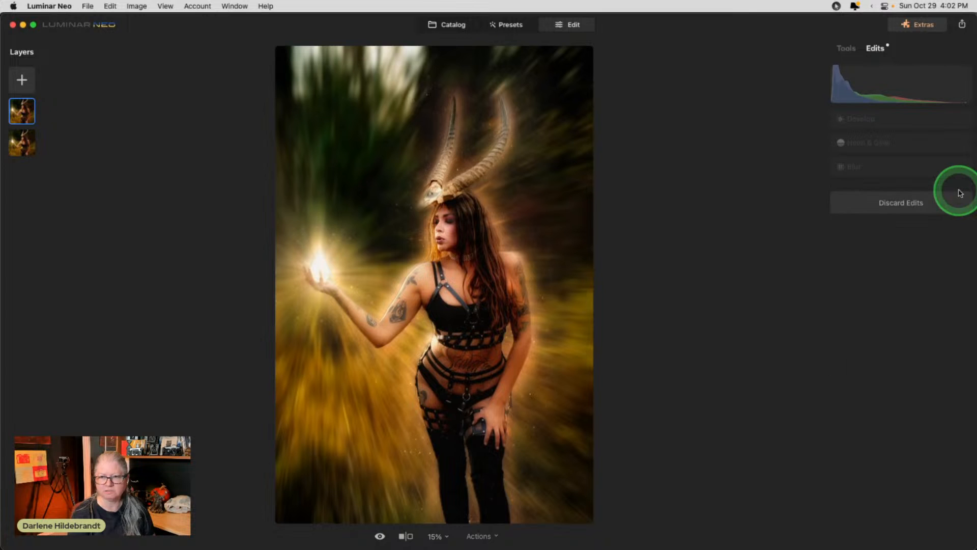
Delete the remaining Blur edit from the upper portrait layer.
left_click(945, 165)
left_click(960, 168)
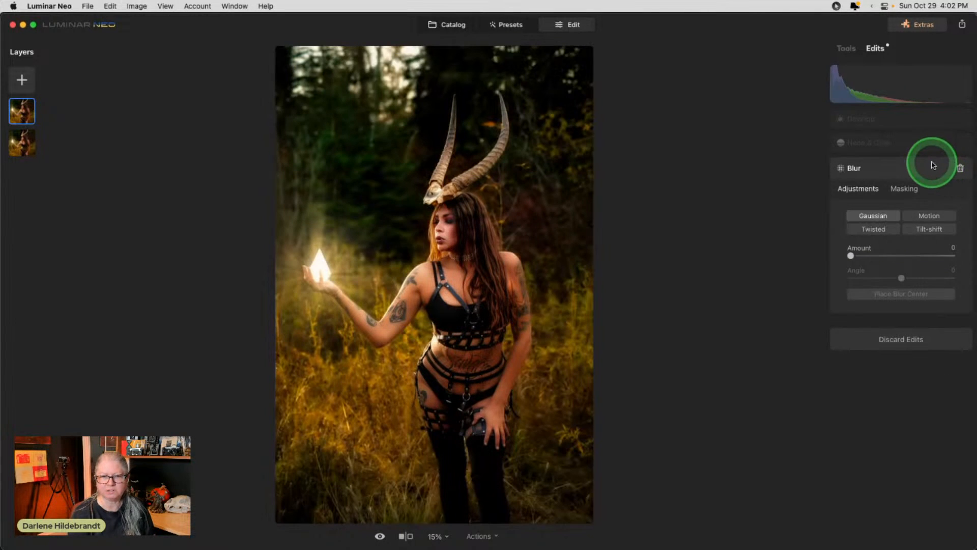
left_click(896, 151)
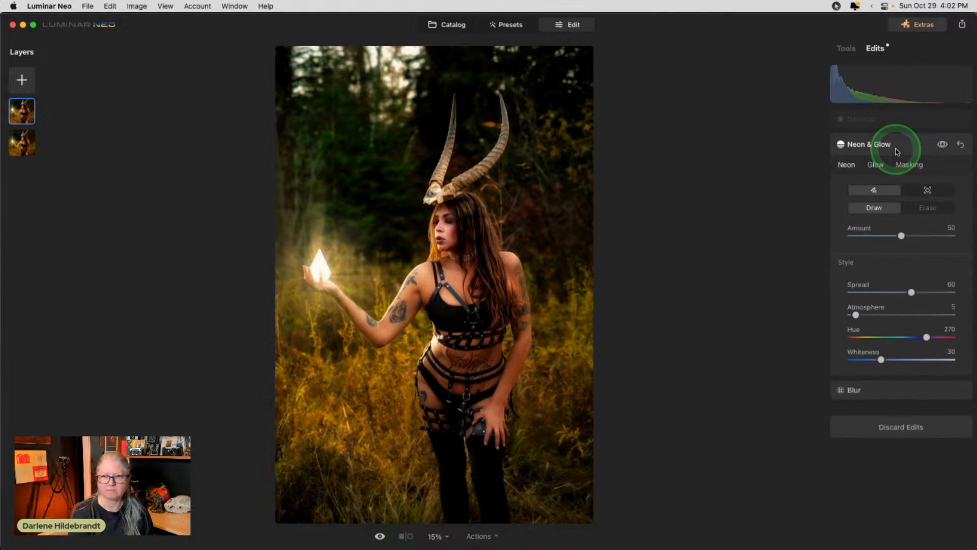
left_click(902, 391)
left_click(952, 168)
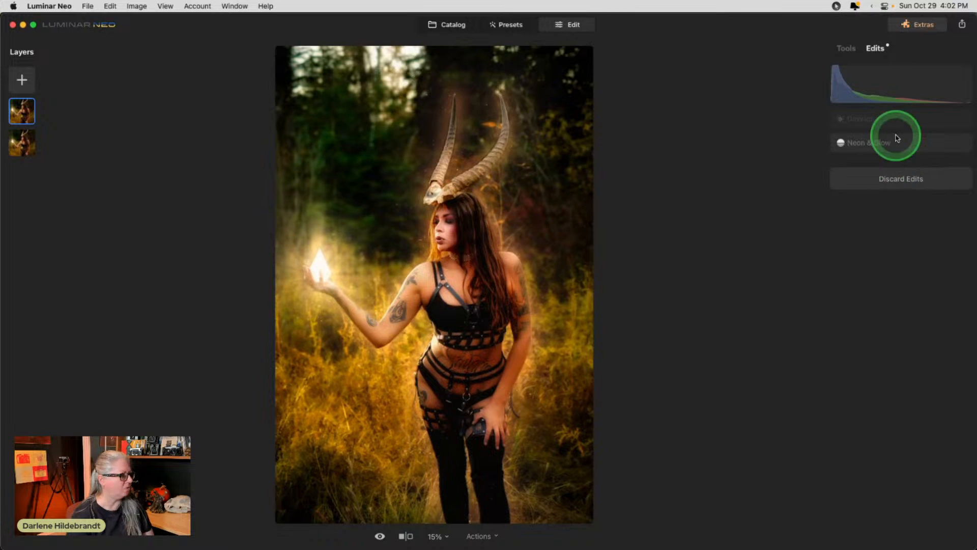
Review the remaining Develop and Neon & Glow edits on the upper layer.
left_click(901, 144)
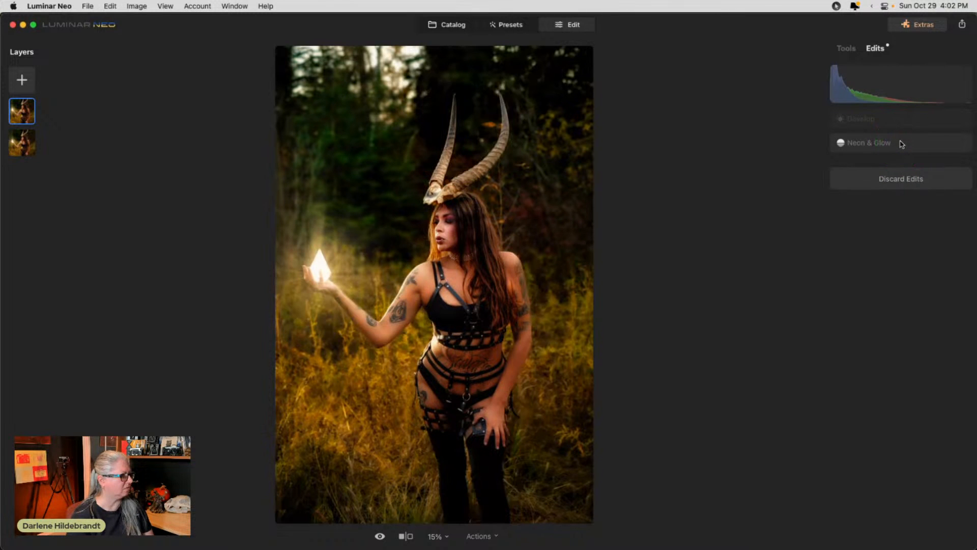
left_click(901, 120)
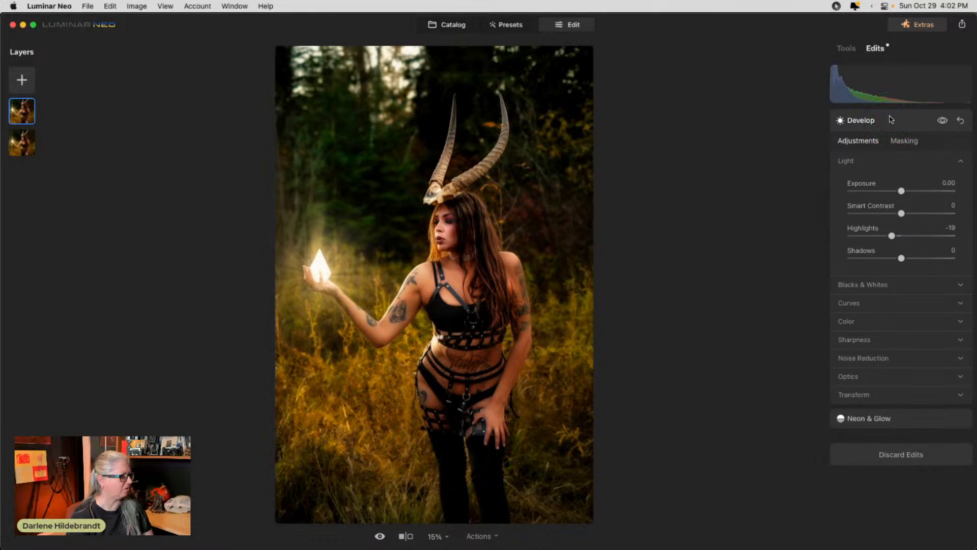
left_click_drag(875, 109, 852, 60)
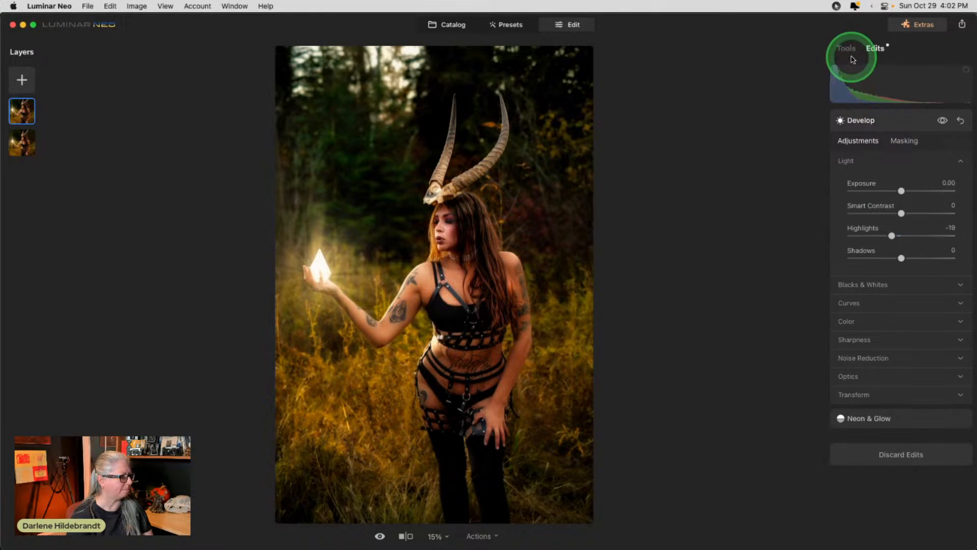
left_click(853, 60)
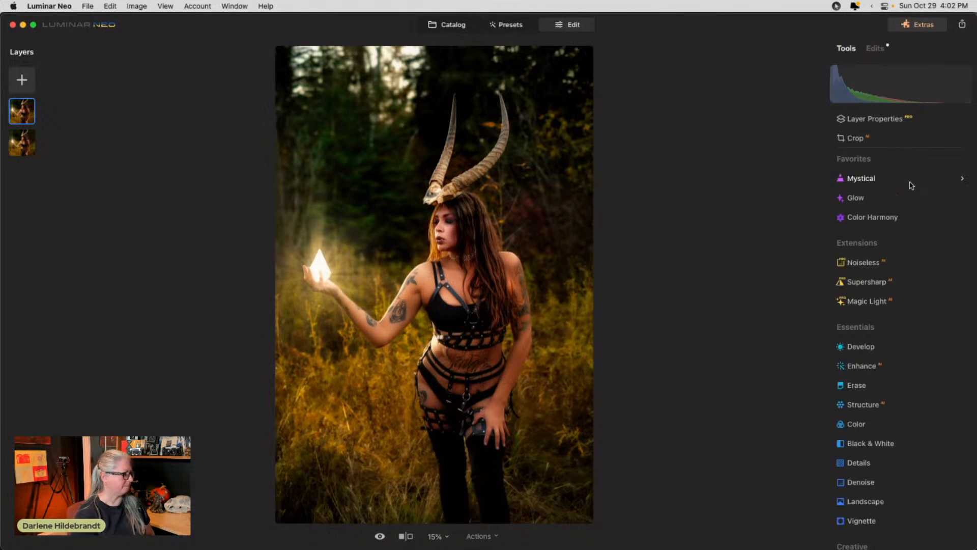
left_click(19, 110)
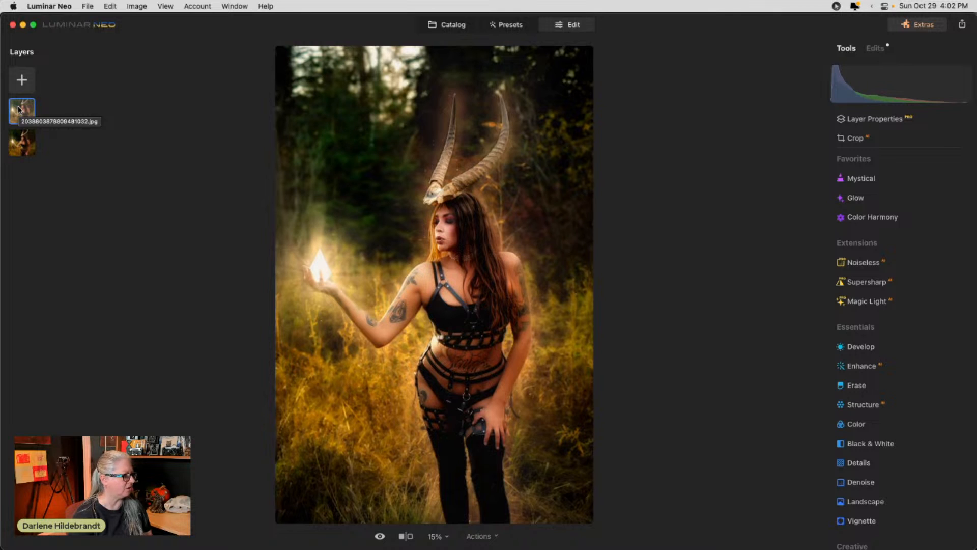
left_click(878, 47)
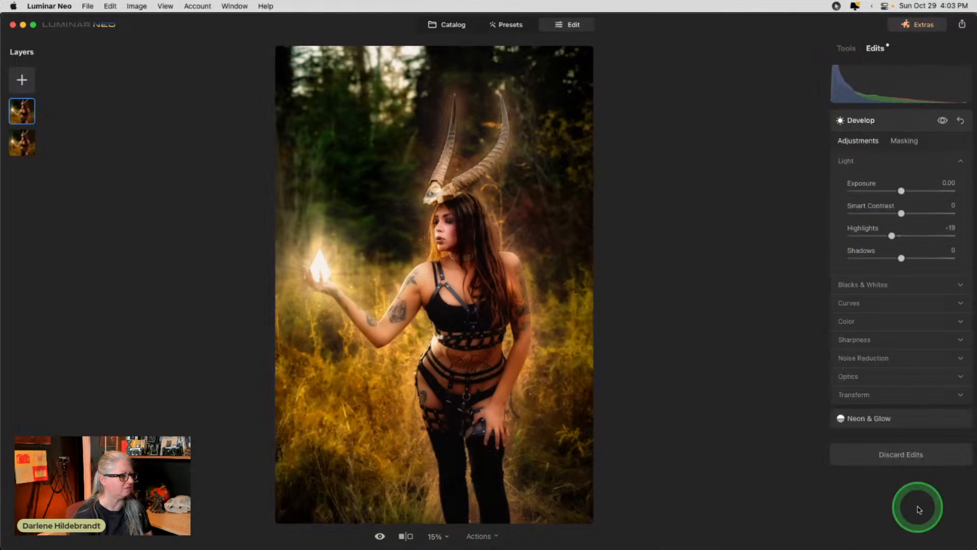
left_click(872, 457)
left_click(846, 48)
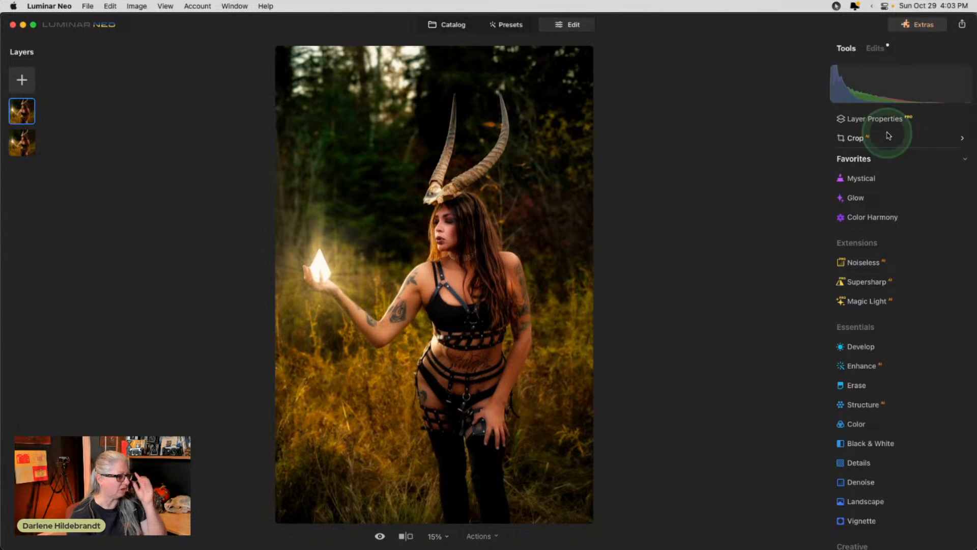
Mask the upper layer with Portrait Background and remove the background around the woman.
left_click(879, 120)
left_click(897, 146)
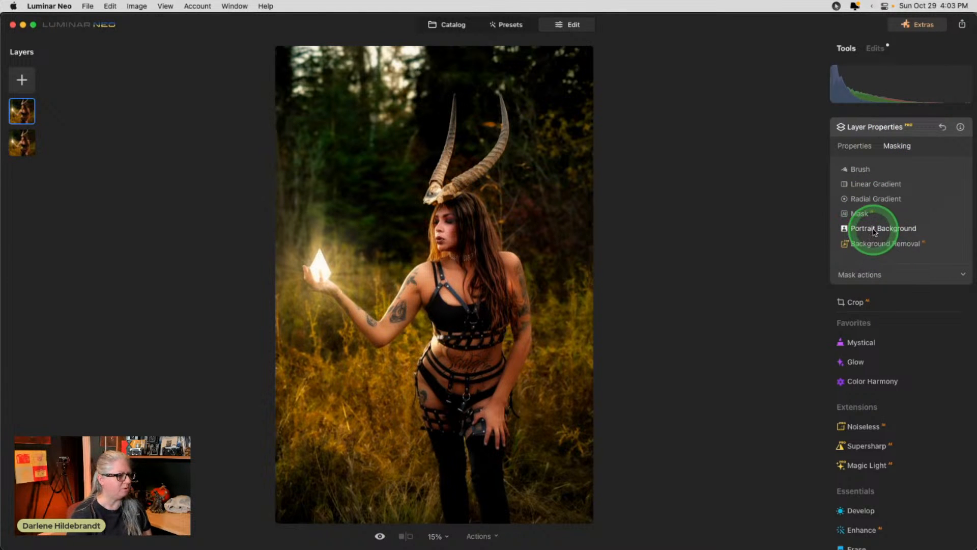
left_click(890, 234)
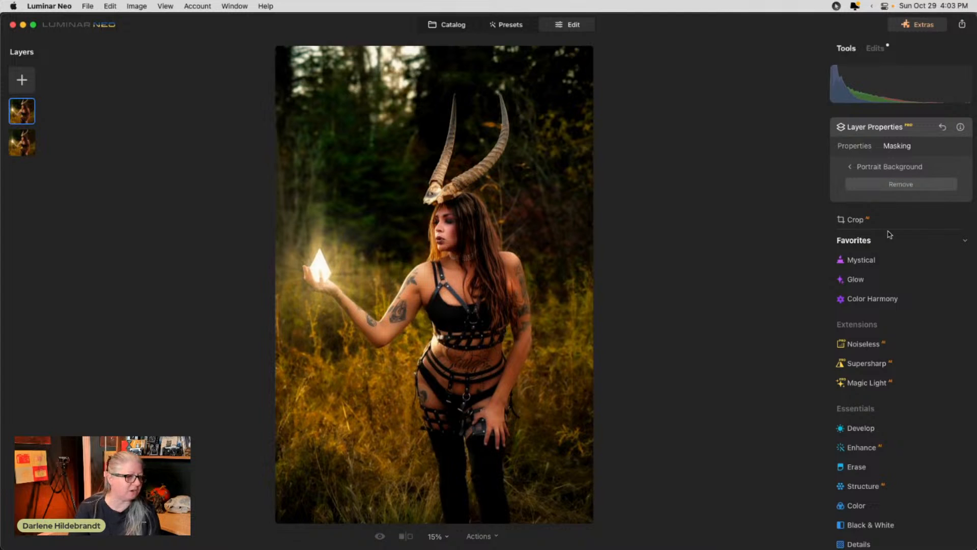
left_click(896, 185)
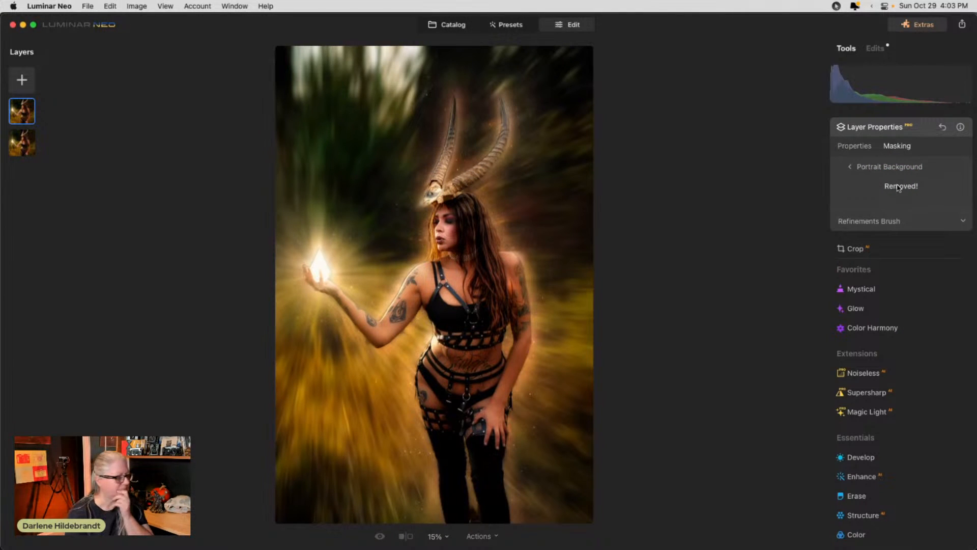
Refine the background-removal mask by painting the gap between the woman's legs as Object with the size 100 brush.
left_click(882, 220)
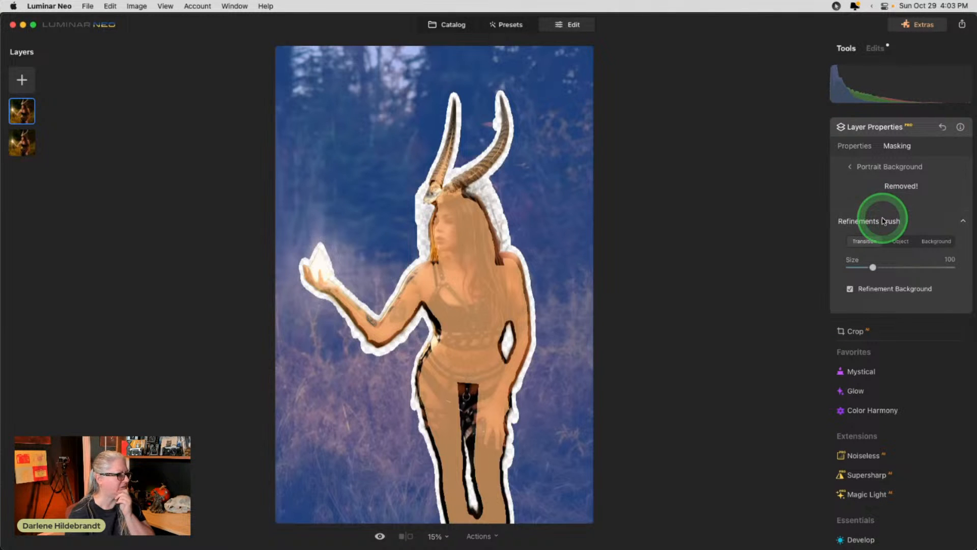
left_click(897, 241)
left_click_drag(466, 361, 465, 506)
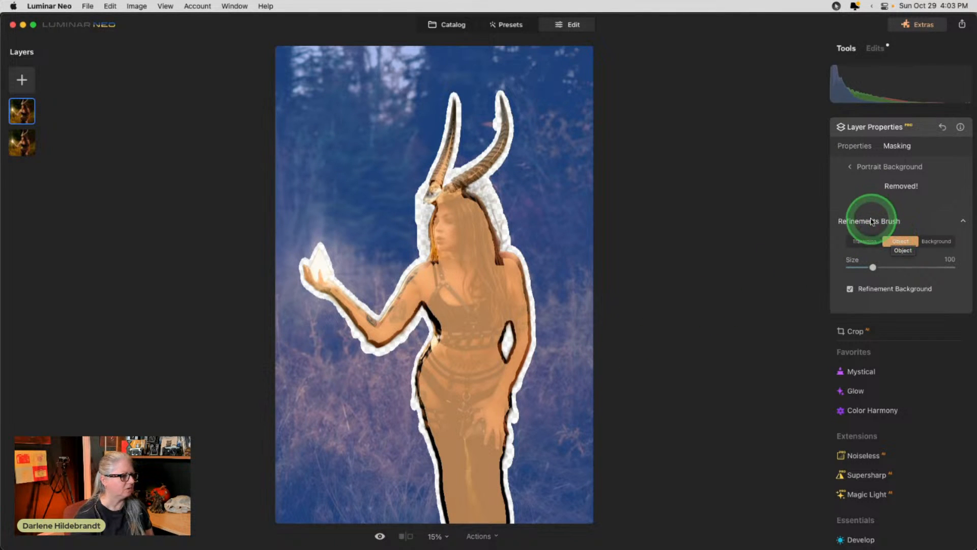
left_click(874, 222)
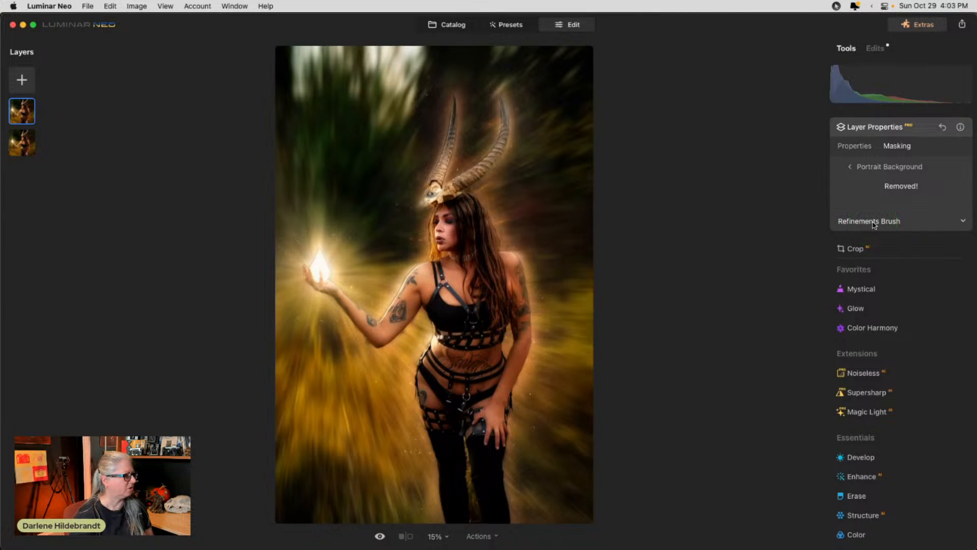
left_click(874, 223)
left_click(874, 222)
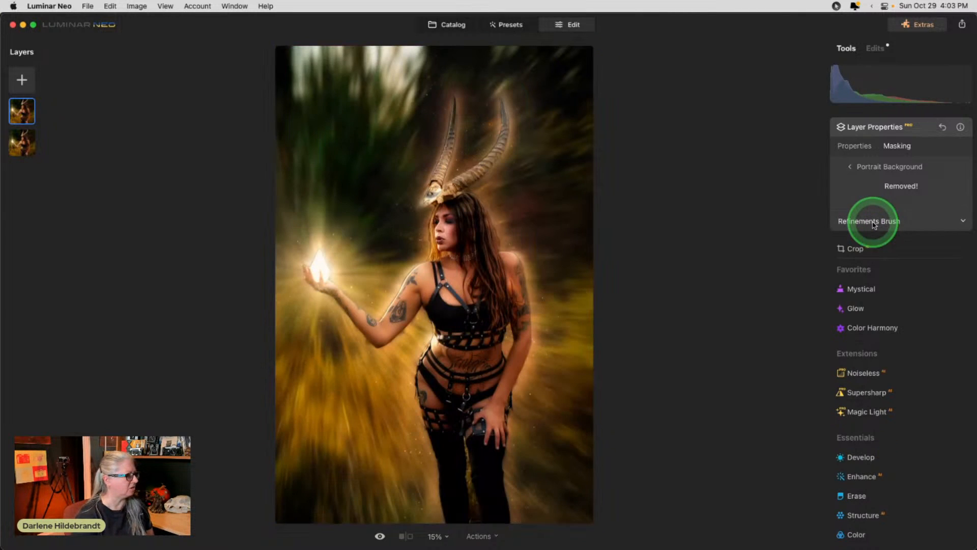
left_click(875, 222)
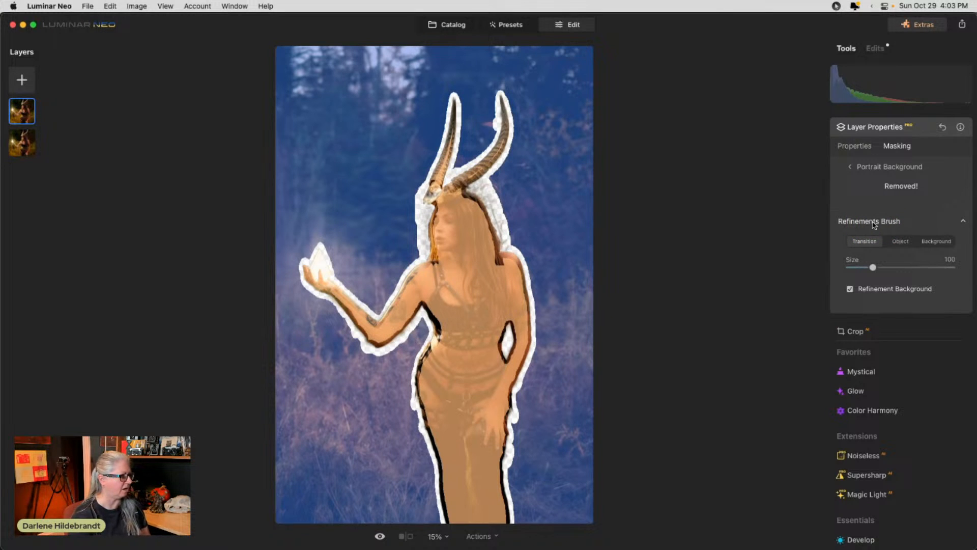
left_click(875, 222)
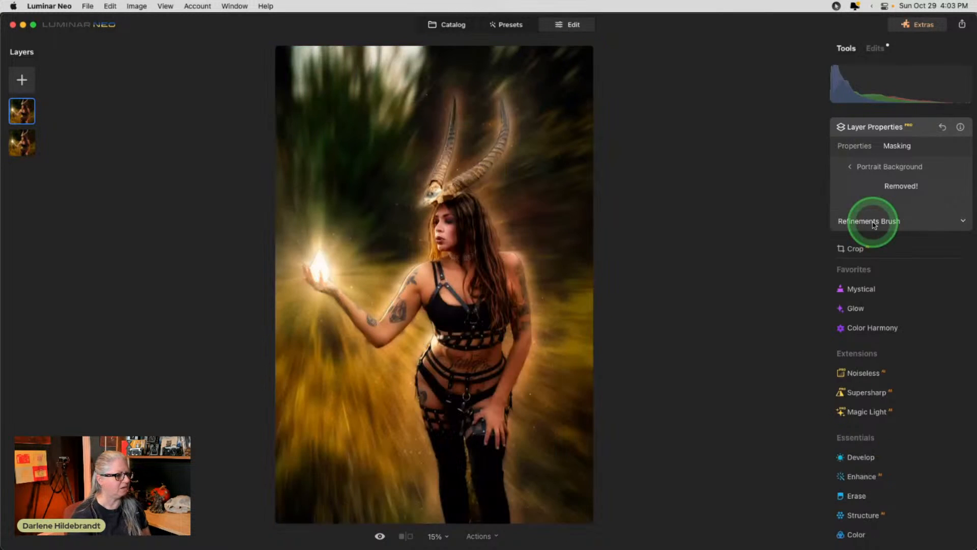
Hide the lower layer to inspect the woman's cutout by itself, and show the layer again.
left_click(861, 169)
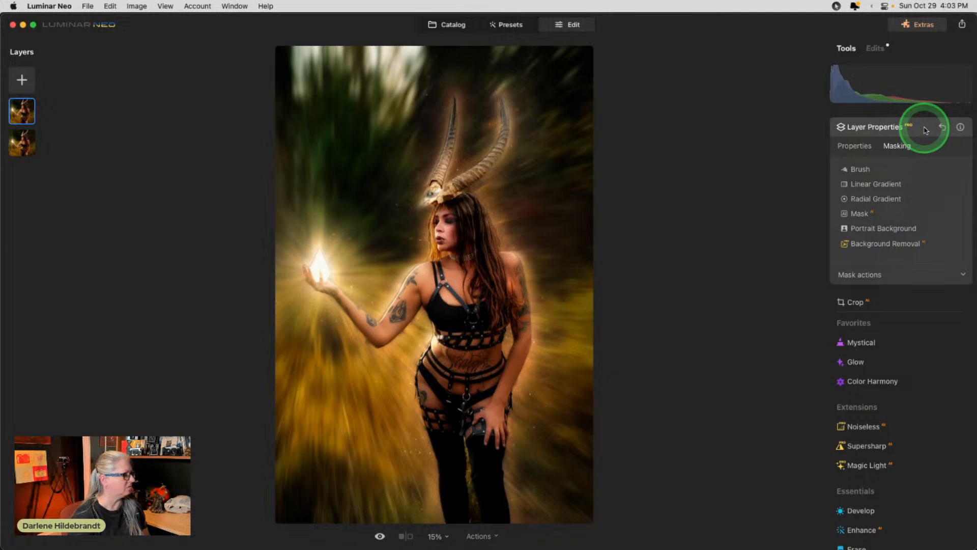
left_click(855, 146)
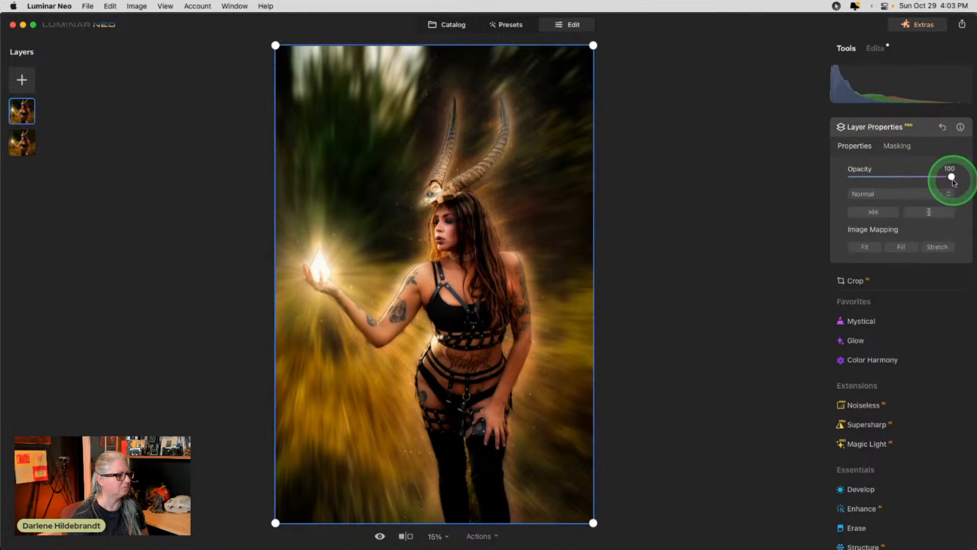
right_click(23, 145)
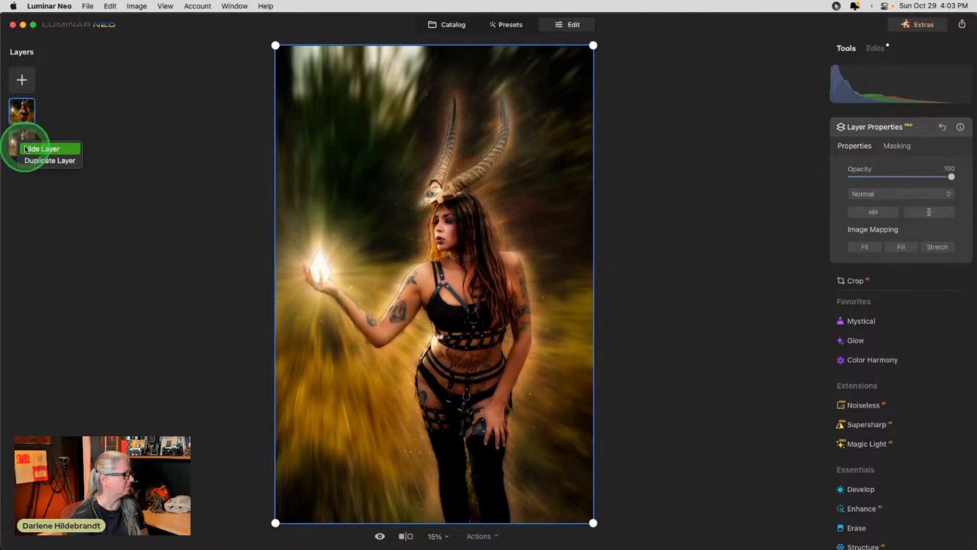
left_click(41, 149)
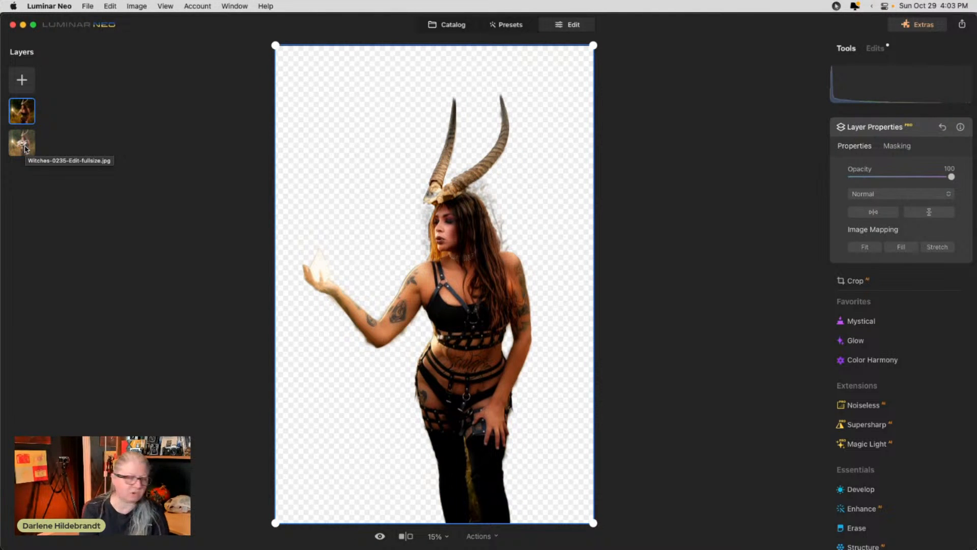
left_click(25, 146)
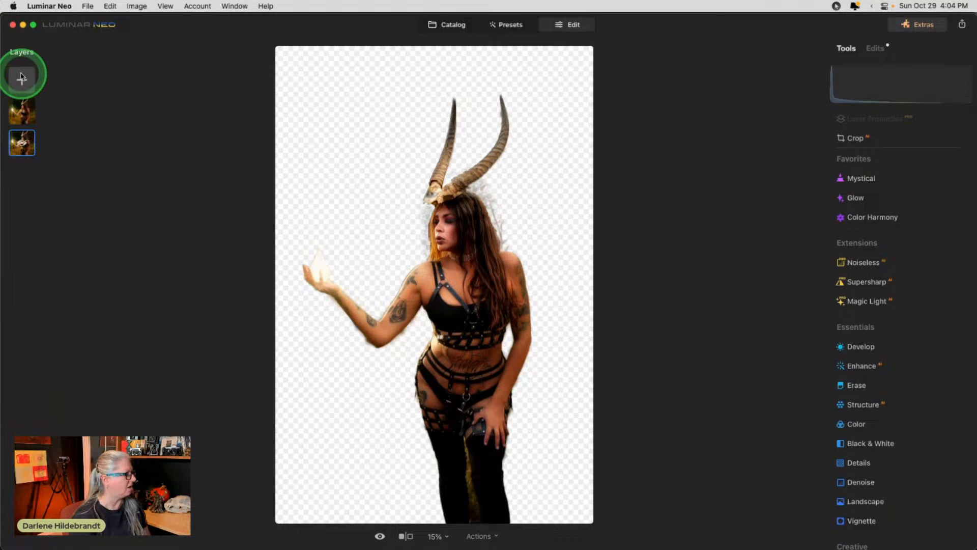
right_click(23, 146)
left_click(25, 147)
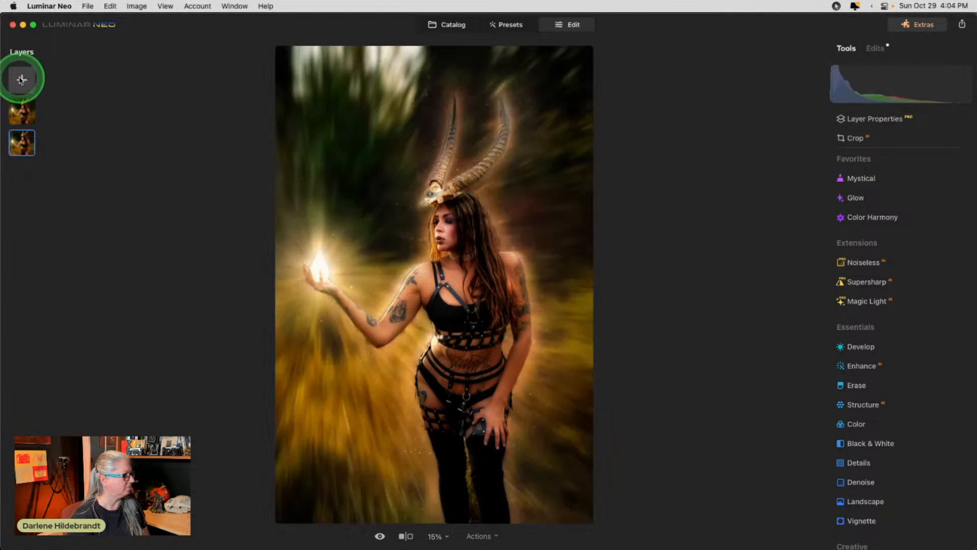
Open the image library for a new layer and check the Fire and smoke folder in Adobe Bridge.
left_click(22, 80)
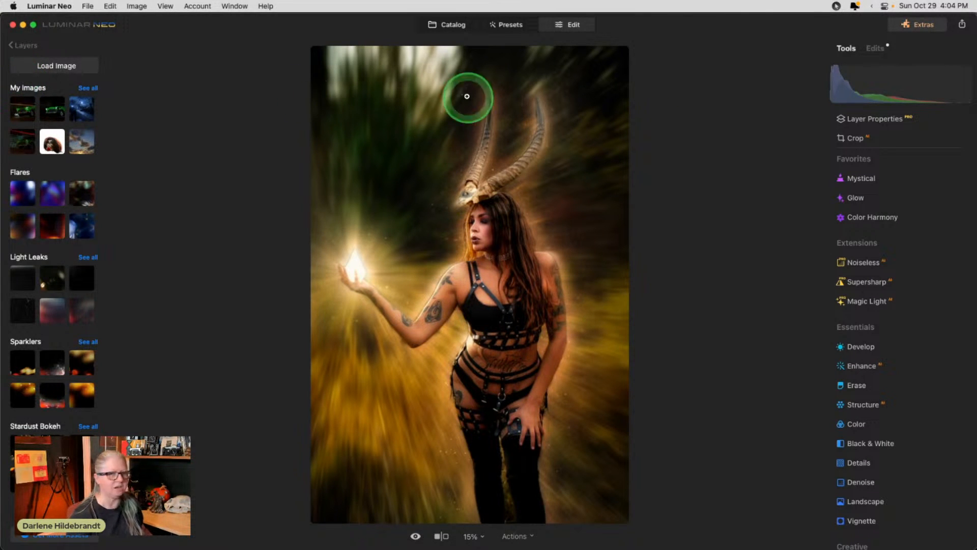
mouse_move(527, 7)
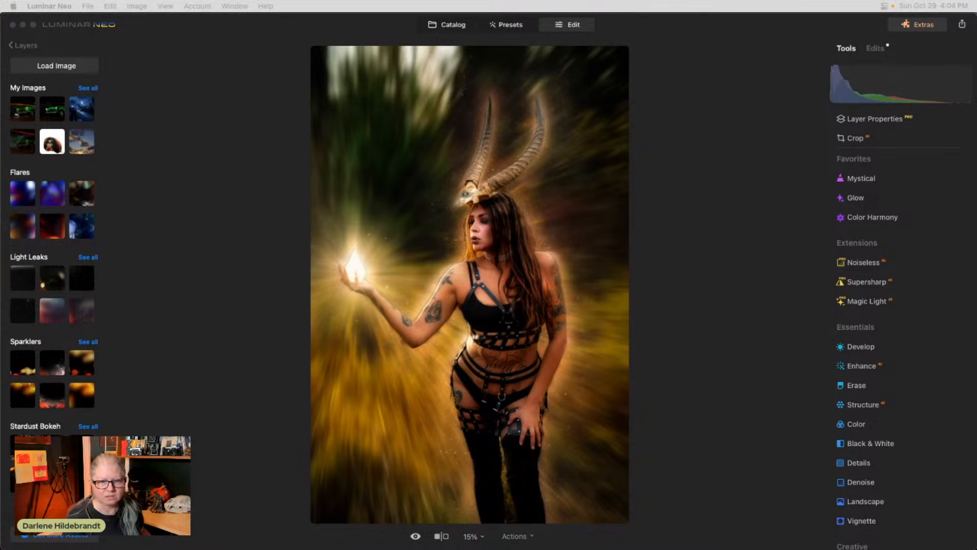
key("super+Tab")
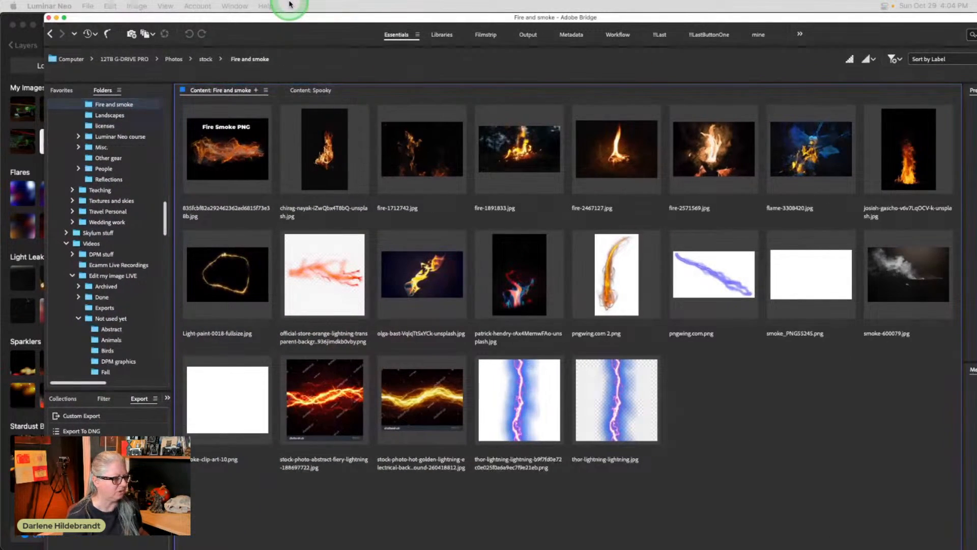
left_click(289, 4)
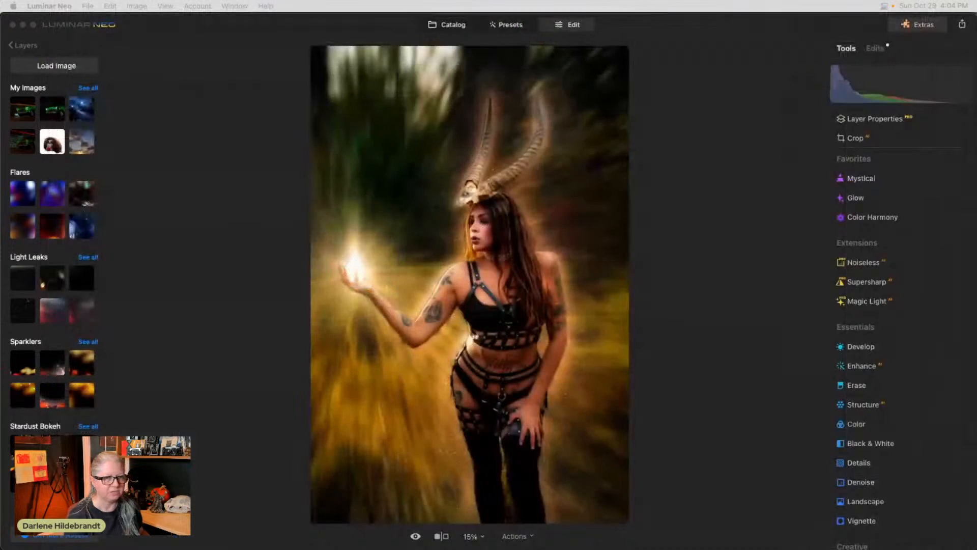
Start loading a new layer image and browse the 12TB G-DRIVE PRO to Photos > stock > Fire and smoke.
left_click(53, 66)
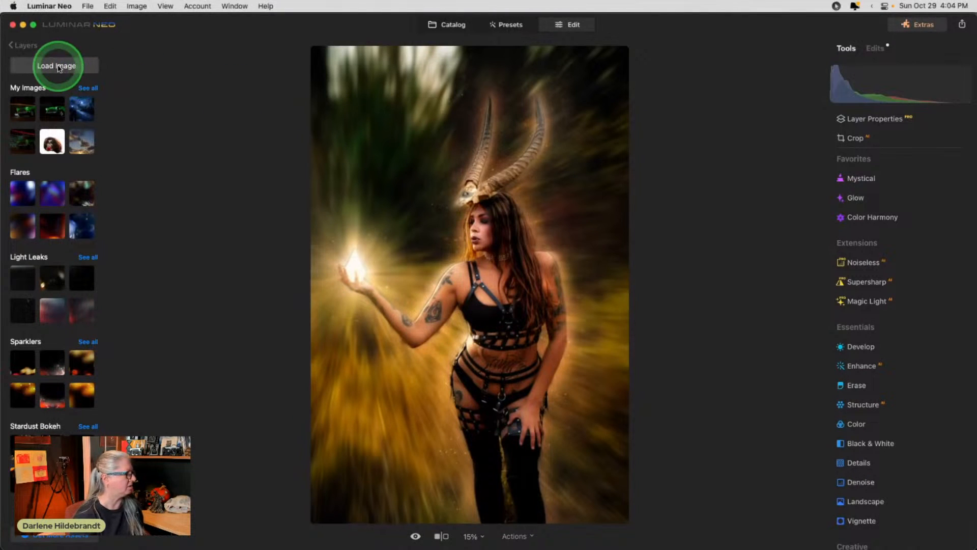
scroll(146, 259, "down", 4)
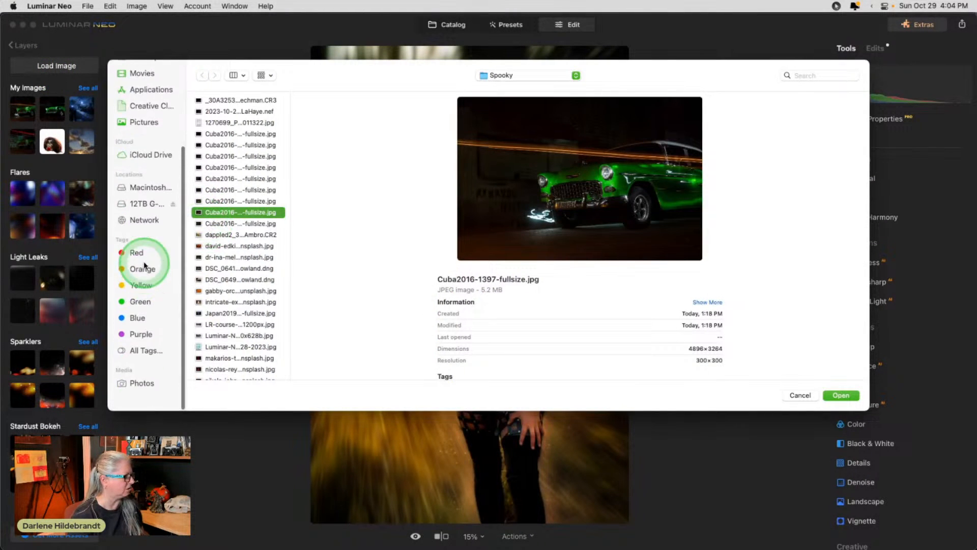
left_click(144, 219)
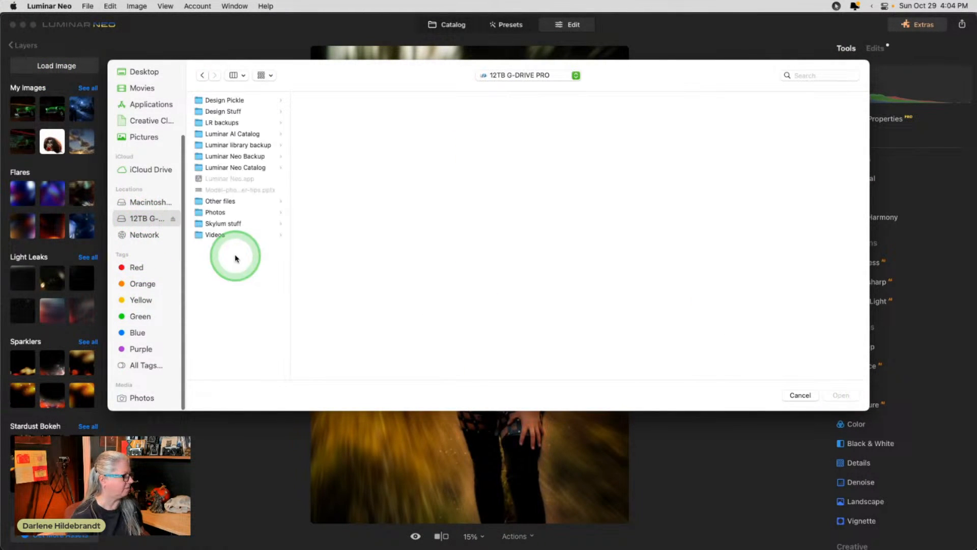
left_click(215, 213)
left_click(315, 302)
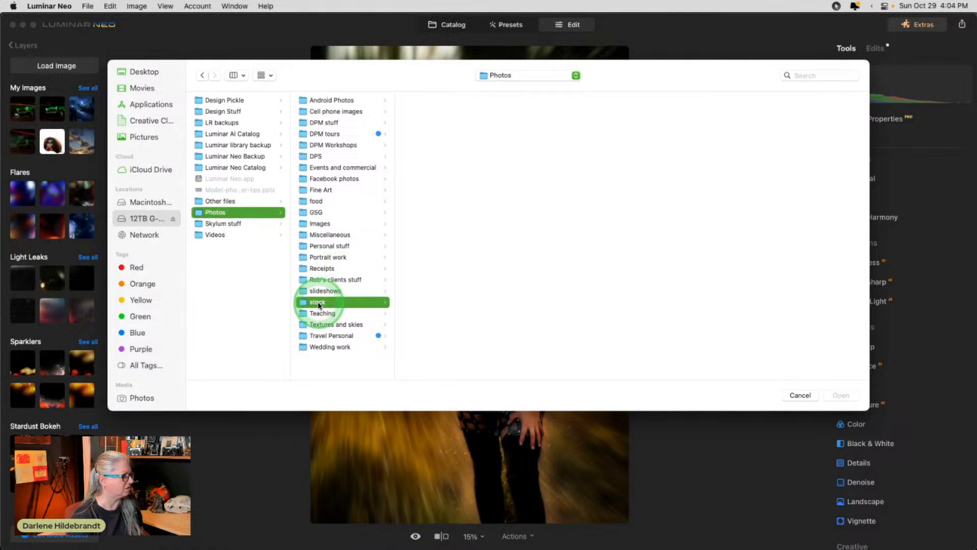
left_click(430, 156)
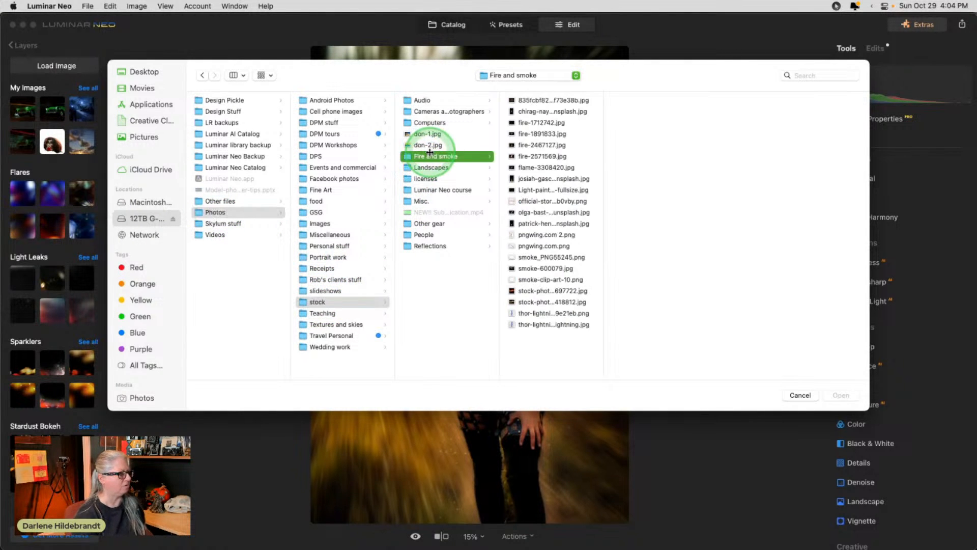
Preview the fire, lightning and smoke images in the Fire and smoke folder to find a suitable overlay.
key("Down")
key("Down")
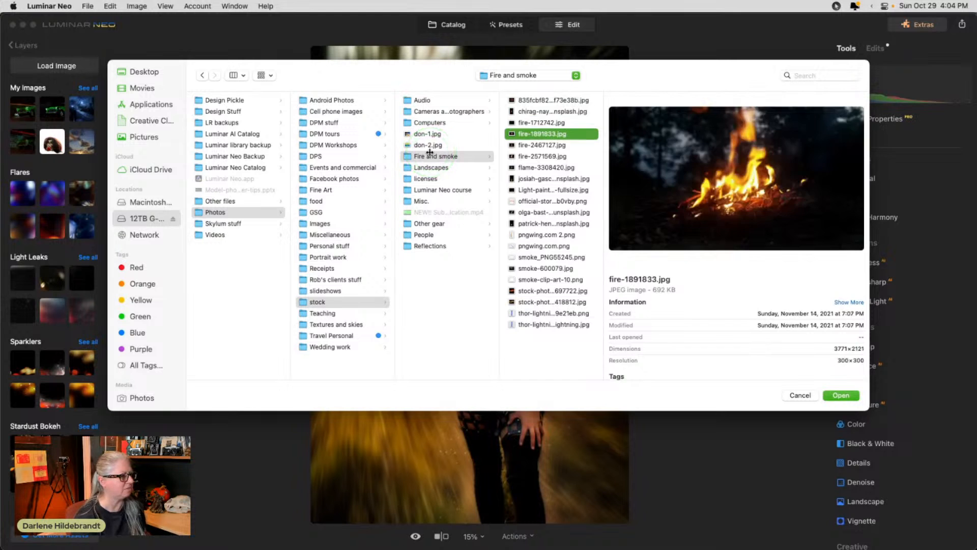
key("Down")
key("Down")
key("Down")
key("Down")
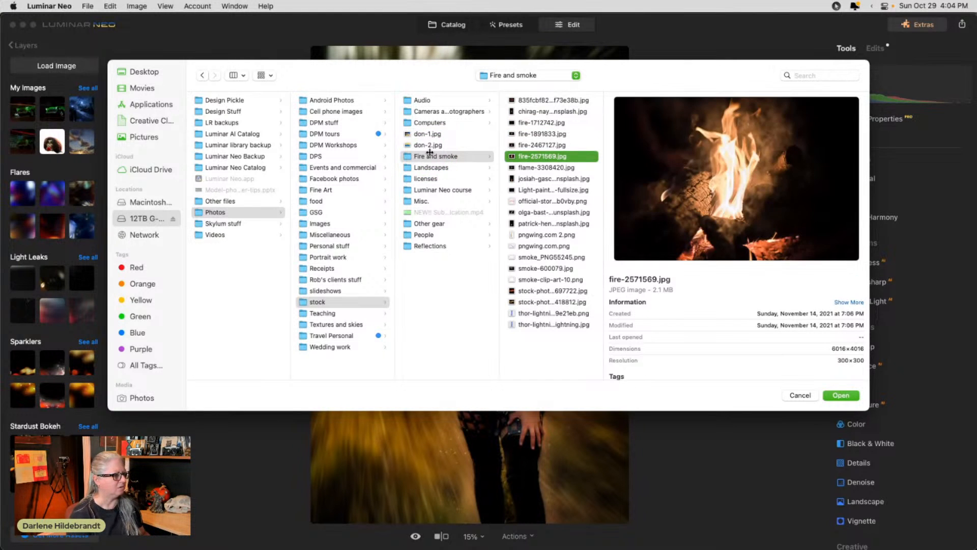
key("Down")
key("Down")
key("Down")
key("Down")
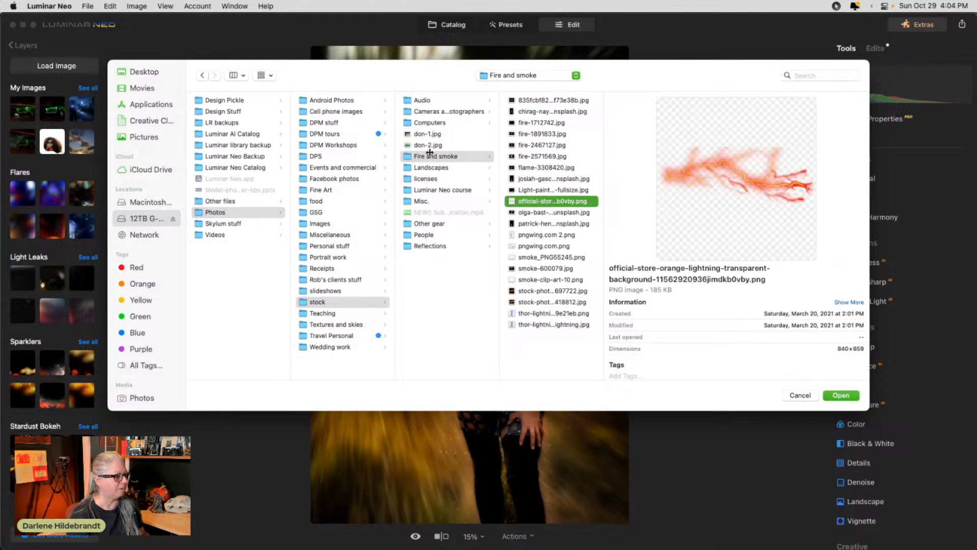
key("Down")
key("Down")
key("Down")
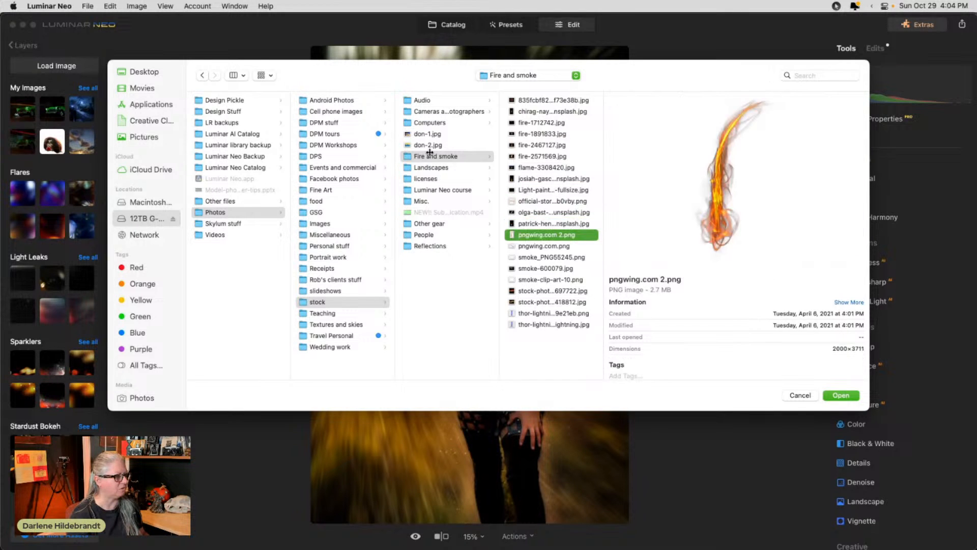
key("Down")
key("Up")
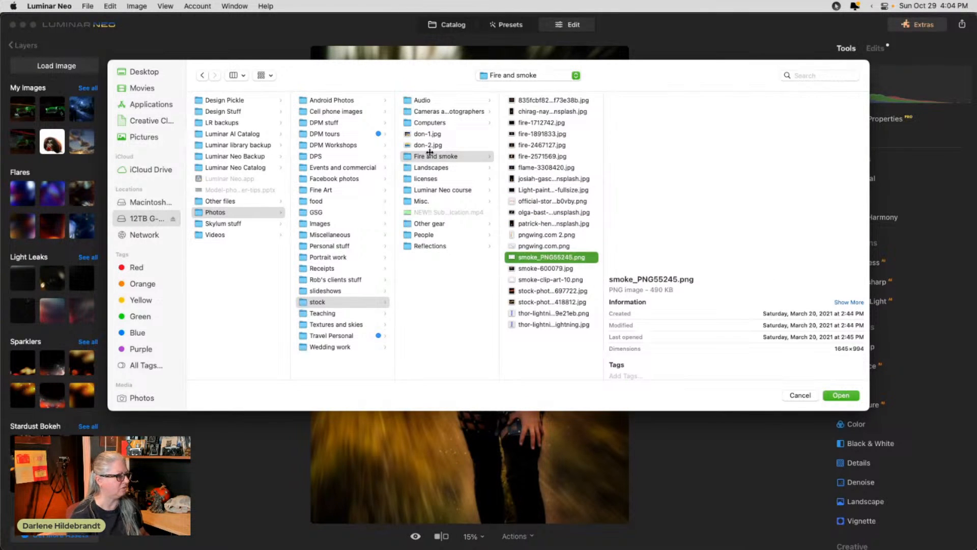
key("space")
key("Down")
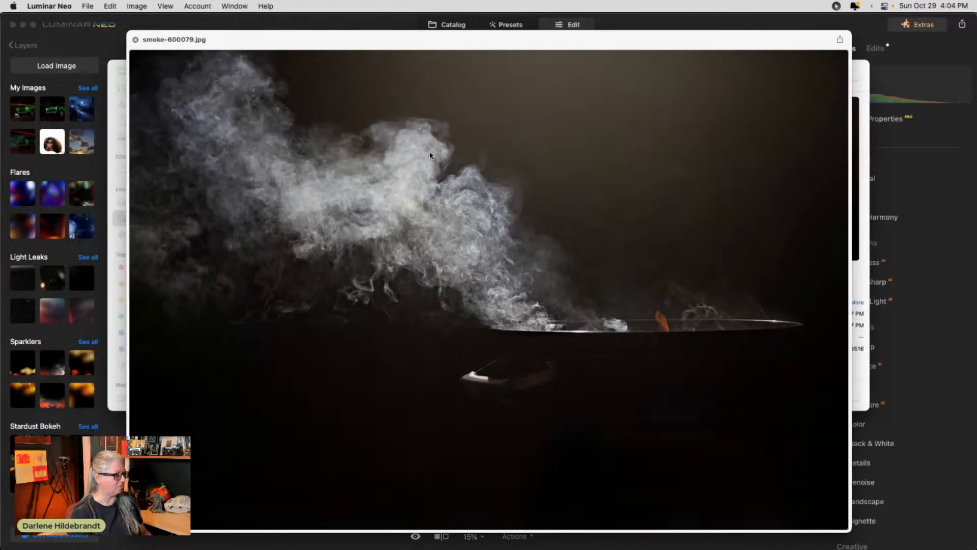
key("Down")
key("space")
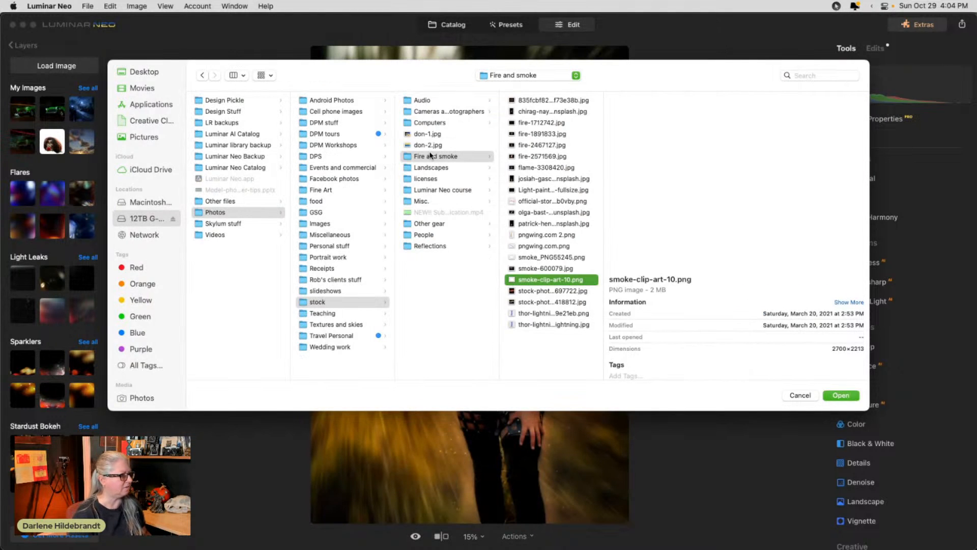
Load smoke_PNG55245.png, add it as a new layer and set its opacity to 100.
key("Up")
key("Up")
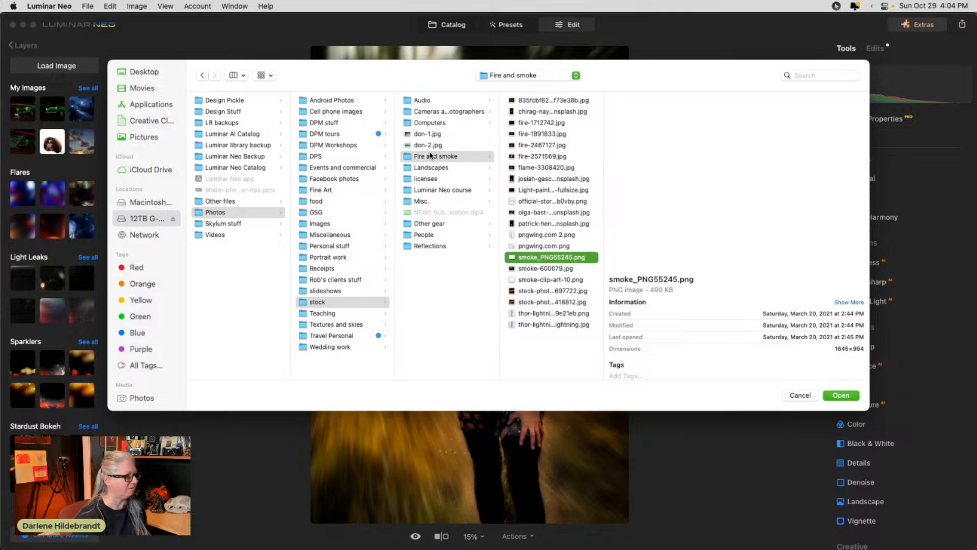
key("Return")
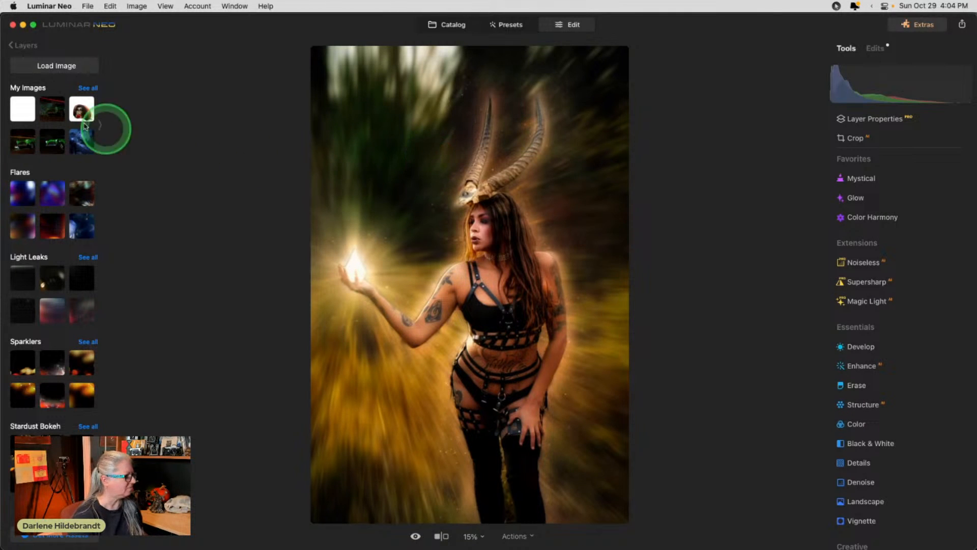
left_click(22, 108)
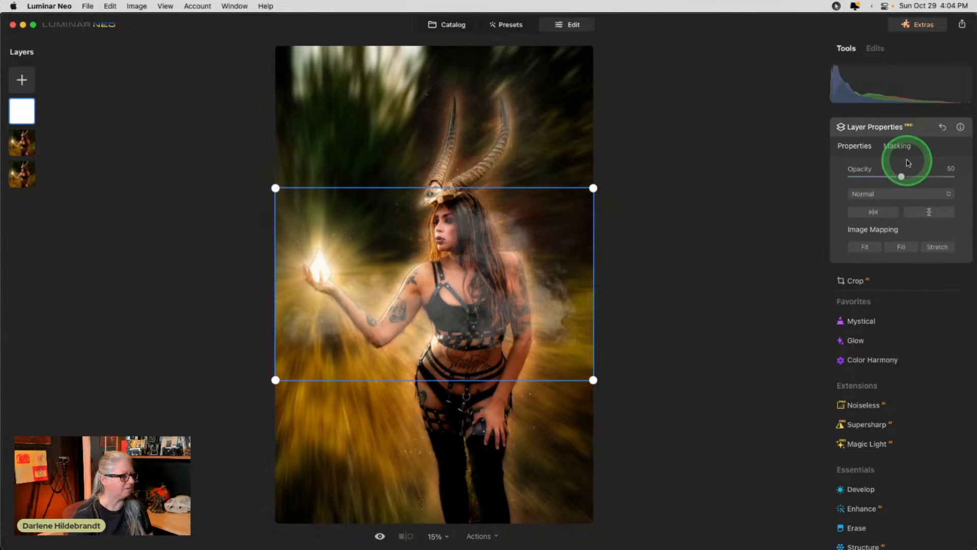
double_click(901, 176)
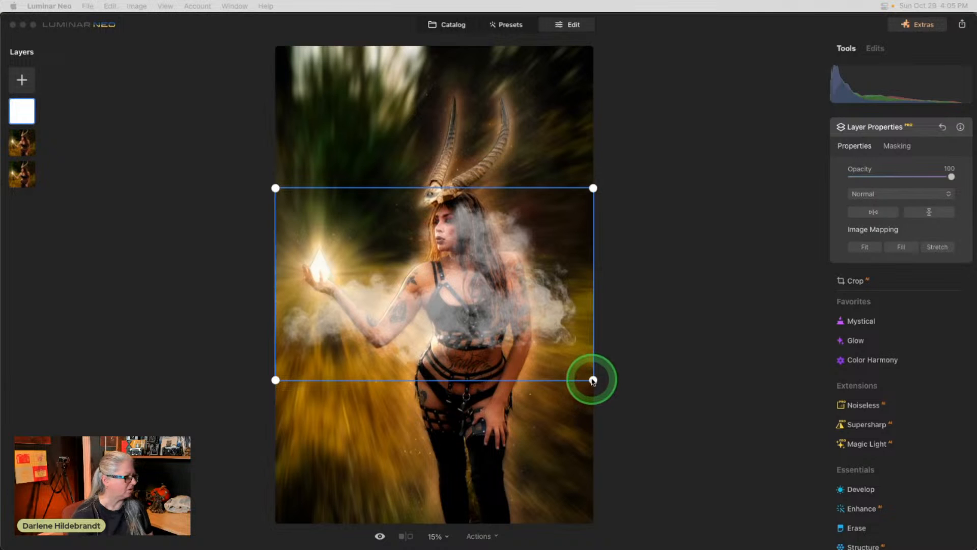
Rotate the smoke layer upright, place it rising from the flame in the woman's hand, and set its blend mode to Lighten.
left_click(602, 181)
left_click_drag(603, 181, 354, 77)
left_click_drag(449, 340, 338, 186)
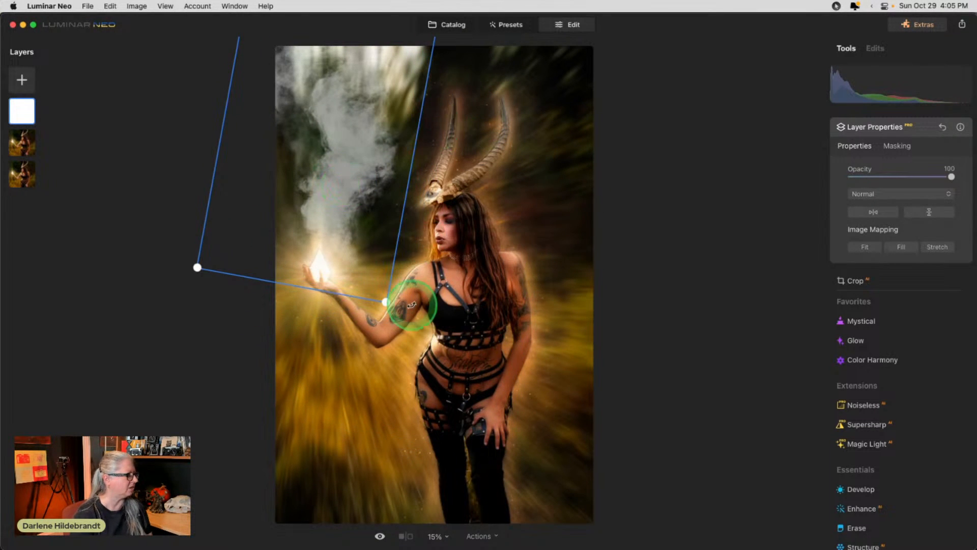
left_click_drag(387, 313, 375, 305)
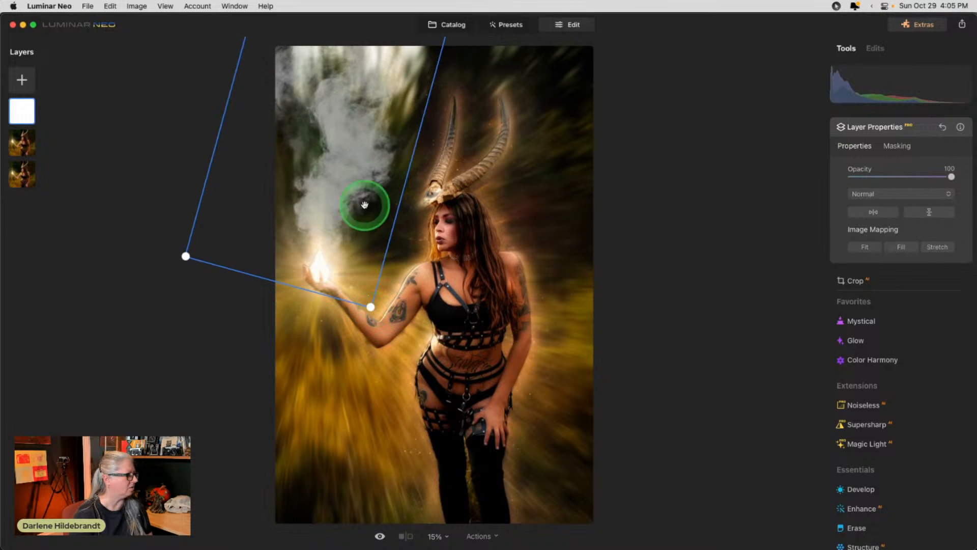
left_click(872, 195)
left_click(871, 252)
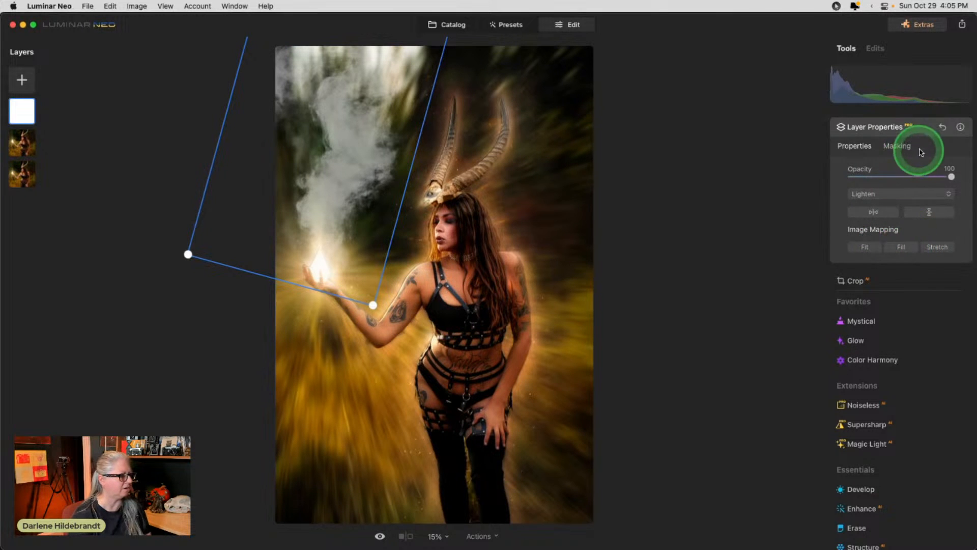
left_click(926, 128)
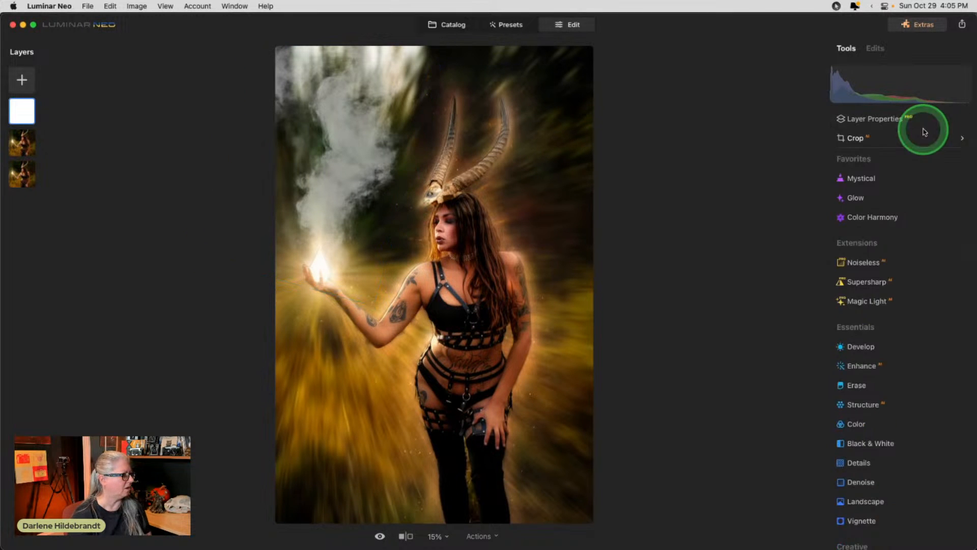
Brighten the smoke layer in Develop with Exposure 0.97 and Whites 59, and move it beneath the woman's cutout layer.
left_click(861, 351)
left_click_drag(902, 343, 938, 344)
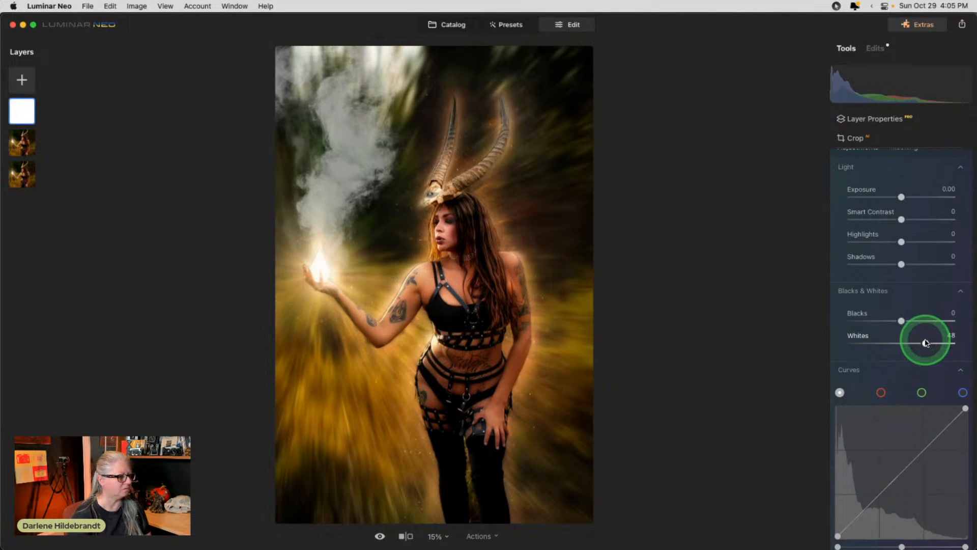
left_click_drag(925, 344, 922, 343)
left_click(901, 197)
left_click_drag(901, 197, 915, 198)
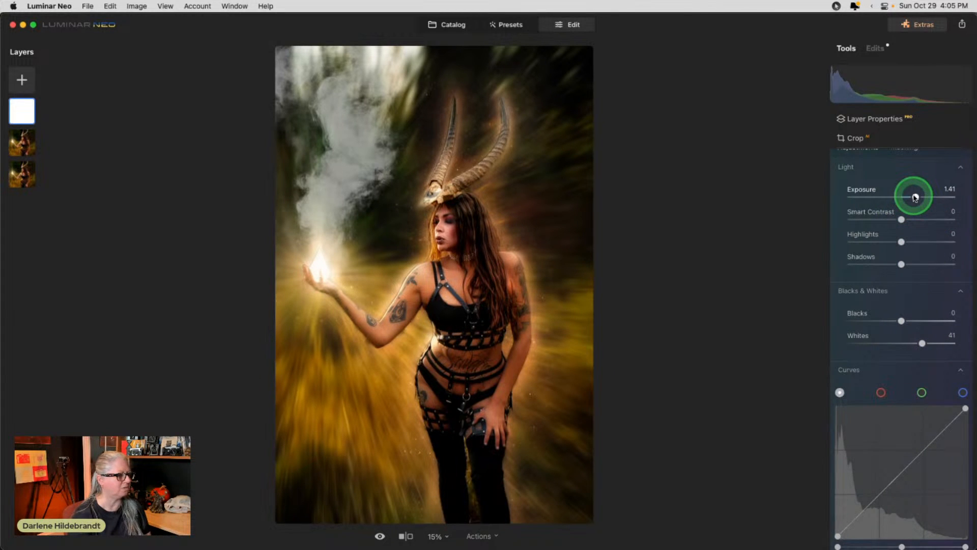
mouse_move(922, 343)
left_mouse_down()
mouse_move(965, 344)
mouse_move(803, 338)
mouse_move(931, 338)
left_mouse_up()
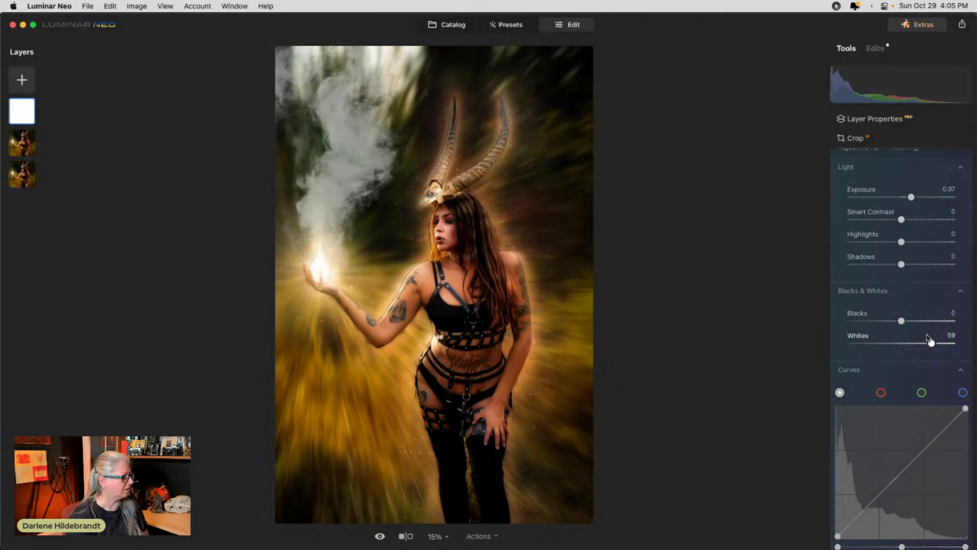
left_click_drag(930, 339, 930, 339)
left_click_drag(22, 111, 16, 144)
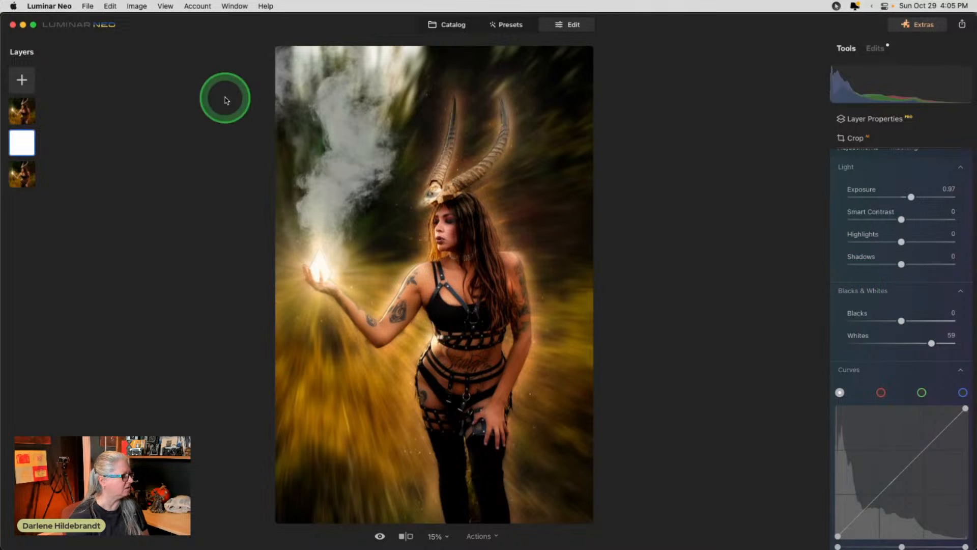
Load smoke-clip-art-10.png, add it as a new layer and set its opacity to 100.
left_click(22, 81)
left_click(55, 65)
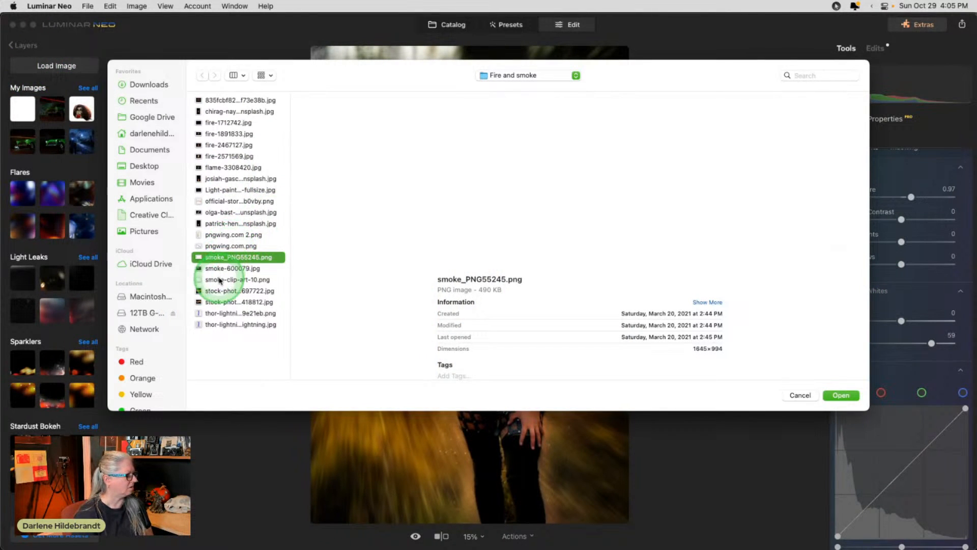
left_click(220, 279)
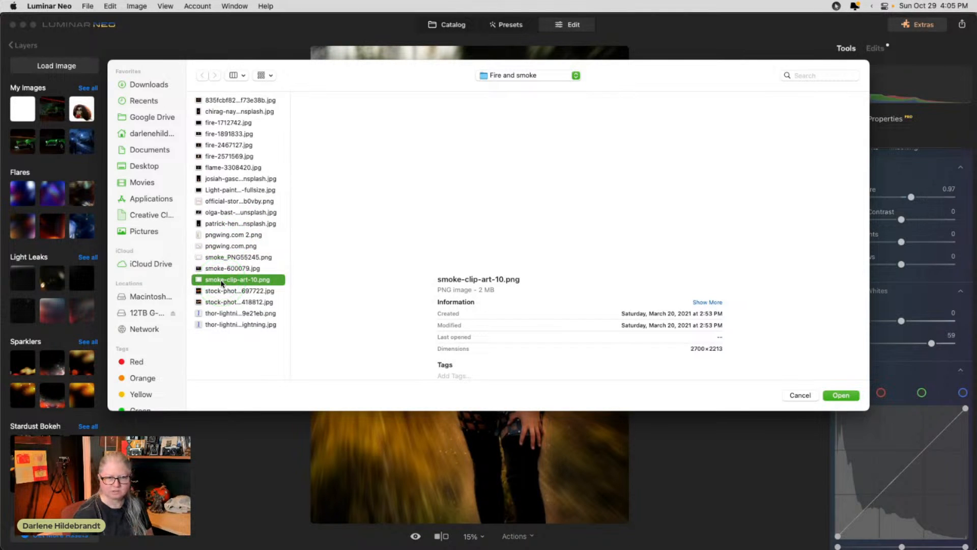
double_click(221, 280)
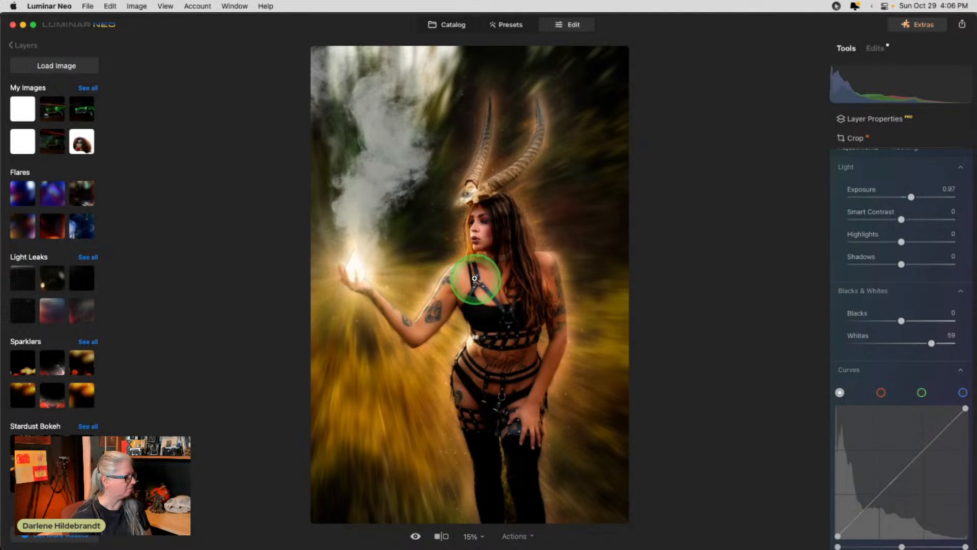
left_click(19, 108)
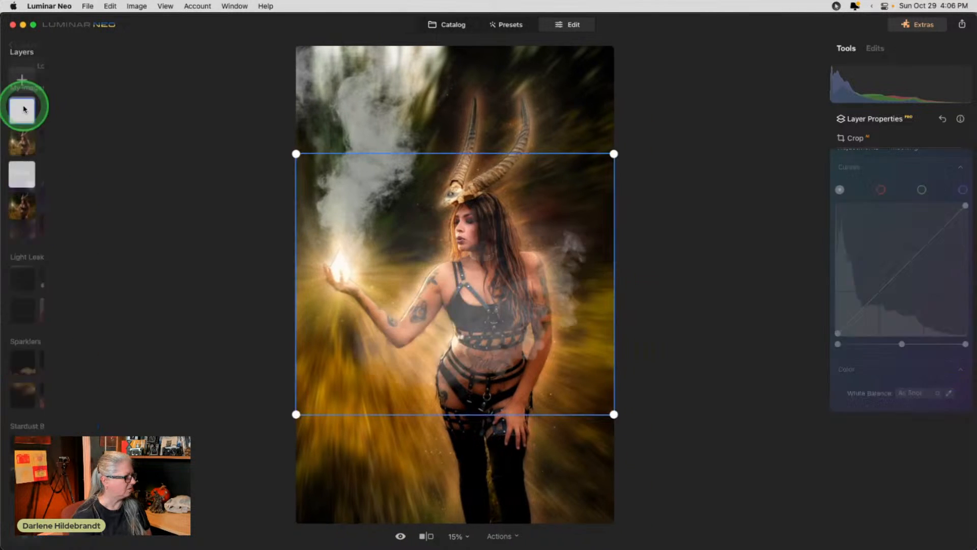
double_click(919, 176)
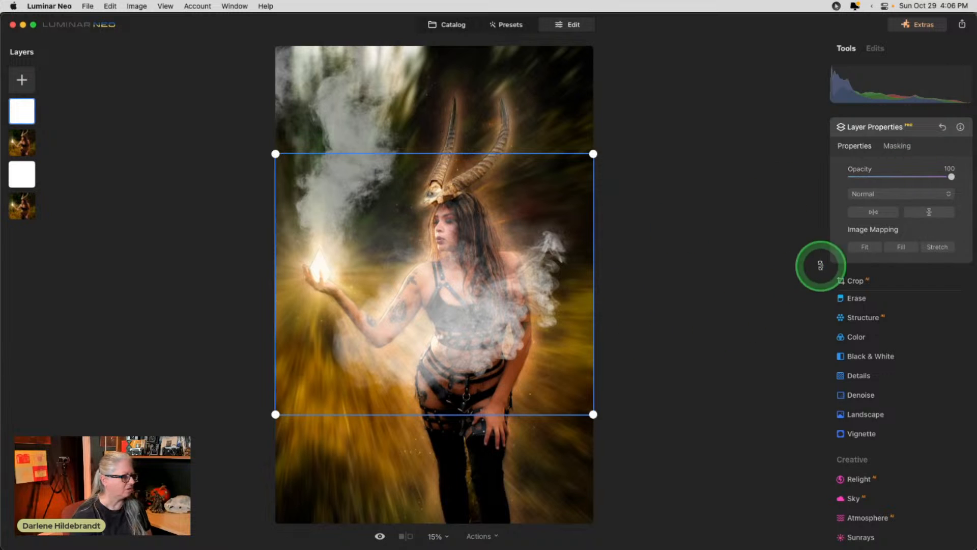
Flip the second smoke layer vertically, enlarge and rotate it, and position it around the woman's shoulders and body.
left_click(929, 212)
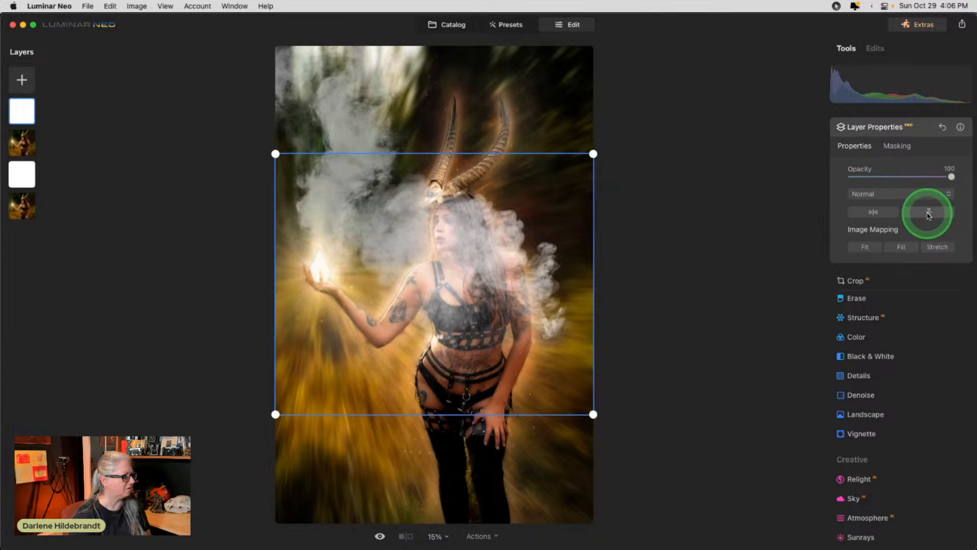
left_click_drag(276, 414, 109, 549)
left_click_drag(388, 351, 454, 380)
left_click_drag(700, 192, 447, 92)
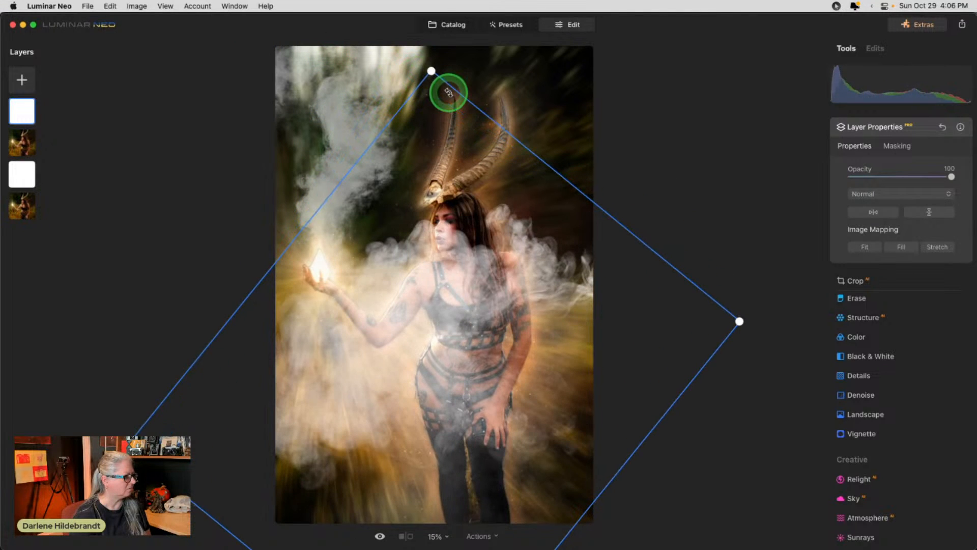
left_click_drag(442, 342, 453, 343)
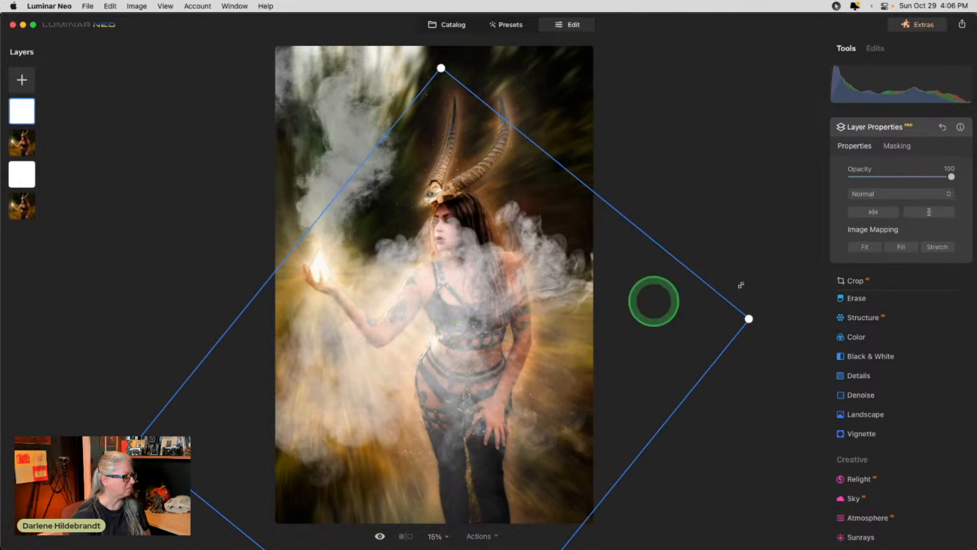
Set the second smoke layer's blend mode to Lighten and move it beneath the woman's cutout layer.
left_click(891, 194)
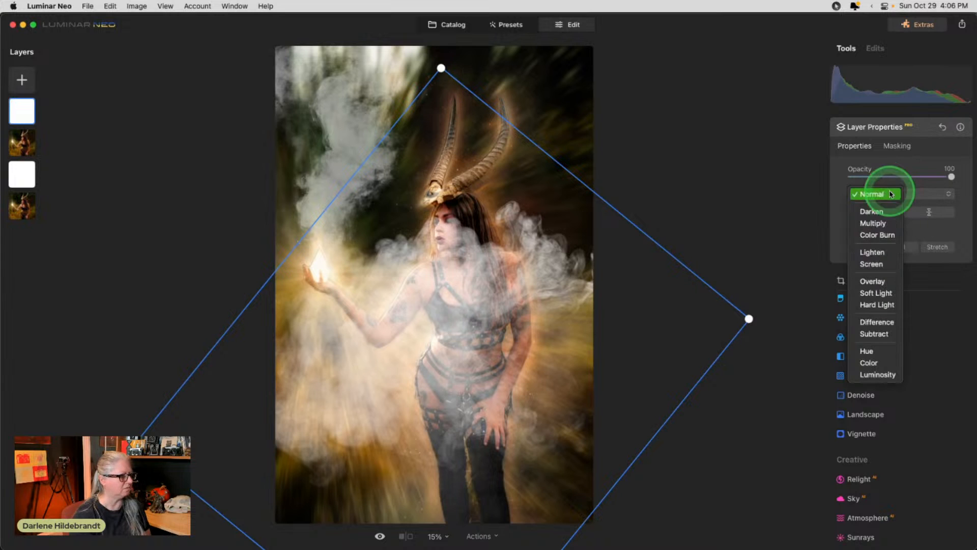
left_click(872, 252)
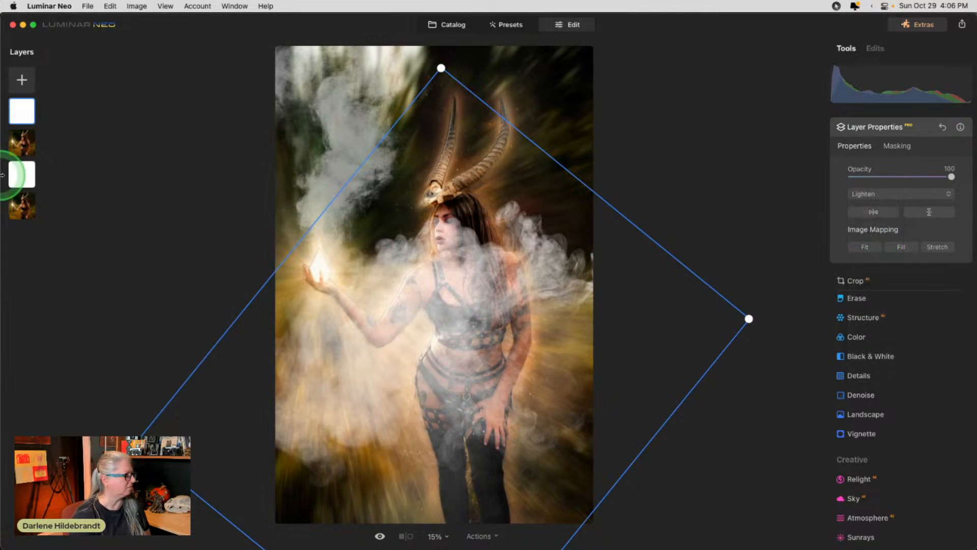
left_click_drag(31, 109, 28, 145)
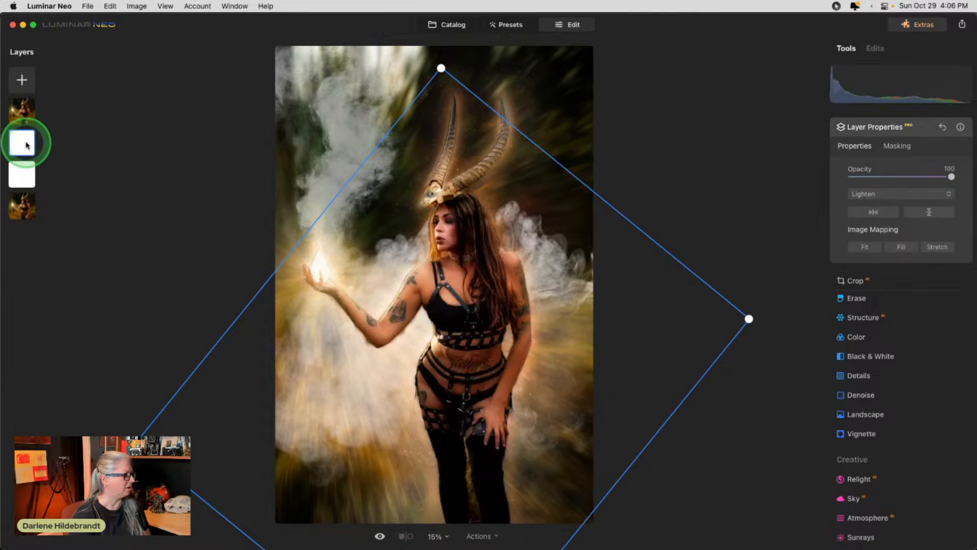
Close the layer settings and compare the composite with the unedited original photo.
left_click(918, 130)
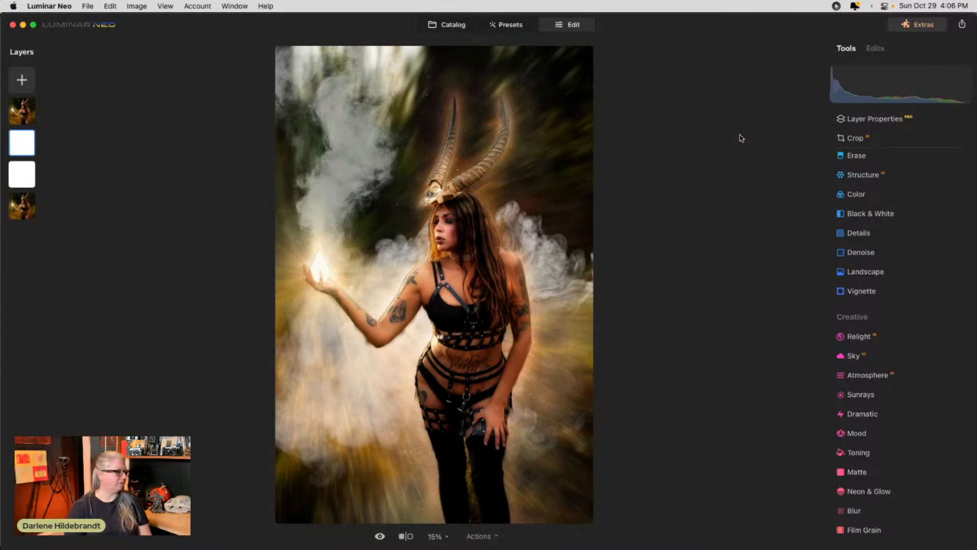
key("backslash")
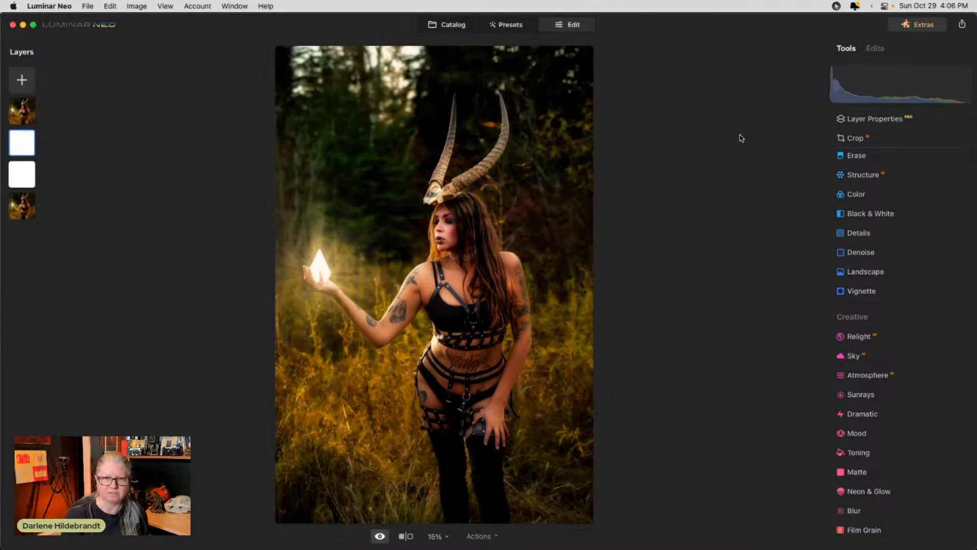
key("backslash")
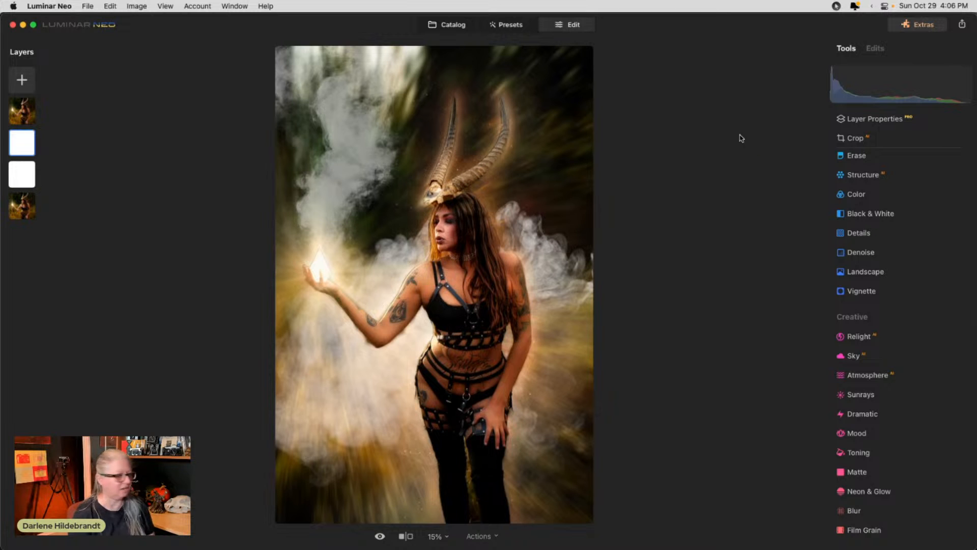
Hide the first smoke layer above the glowing hand, and rotate and reposition the second smoke layer so it billows behind the woman's back.
right_click(32, 174)
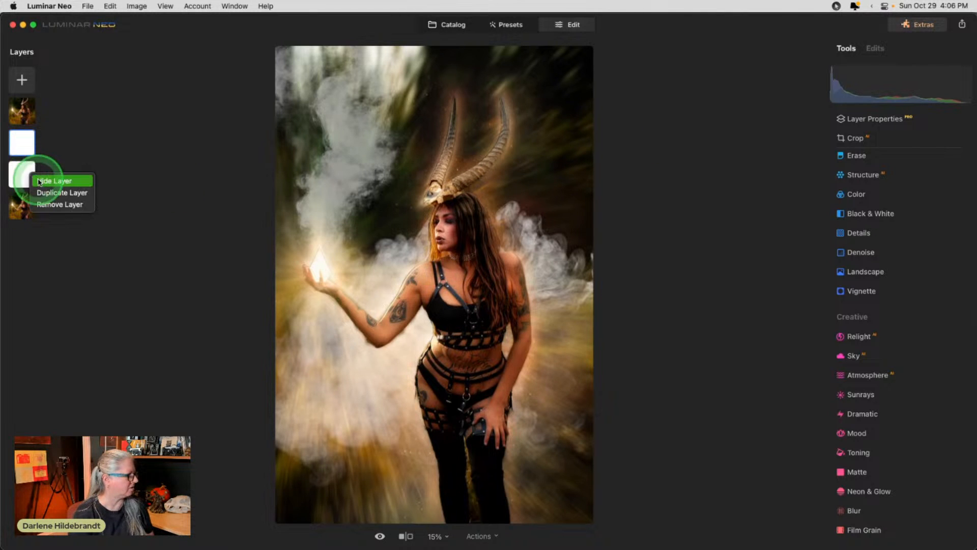
left_click(40, 182)
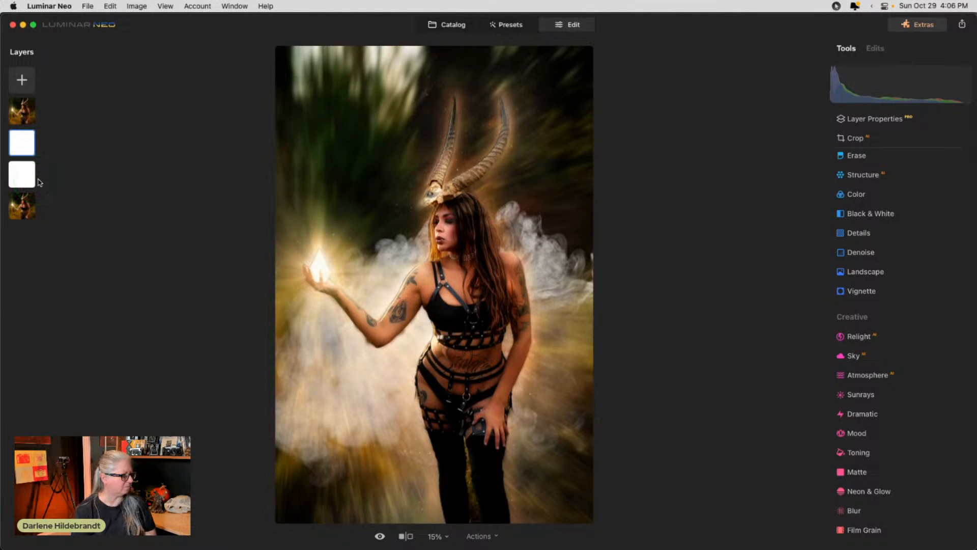
left_click(33, 148)
left_click(388, 372)
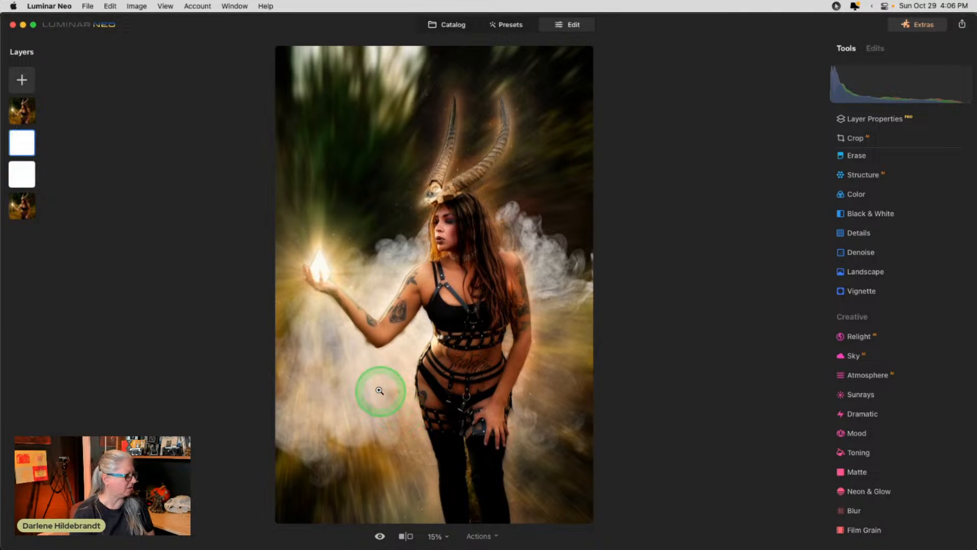
left_click(866, 120)
left_click_drag(380, 376, 432, 388)
left_click_drag(845, 426, 491, 257)
left_click(415, 539)
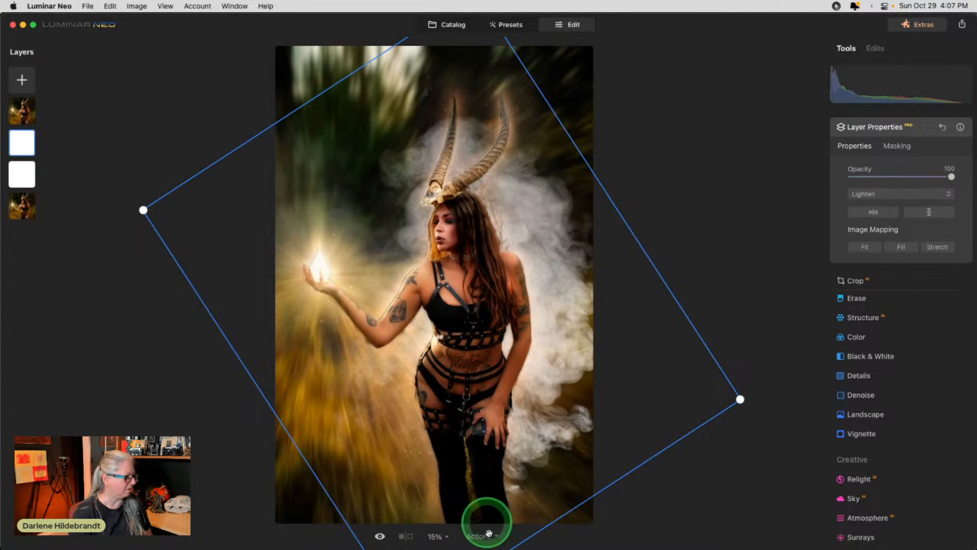
left_click_drag(544, 308, 541, 312)
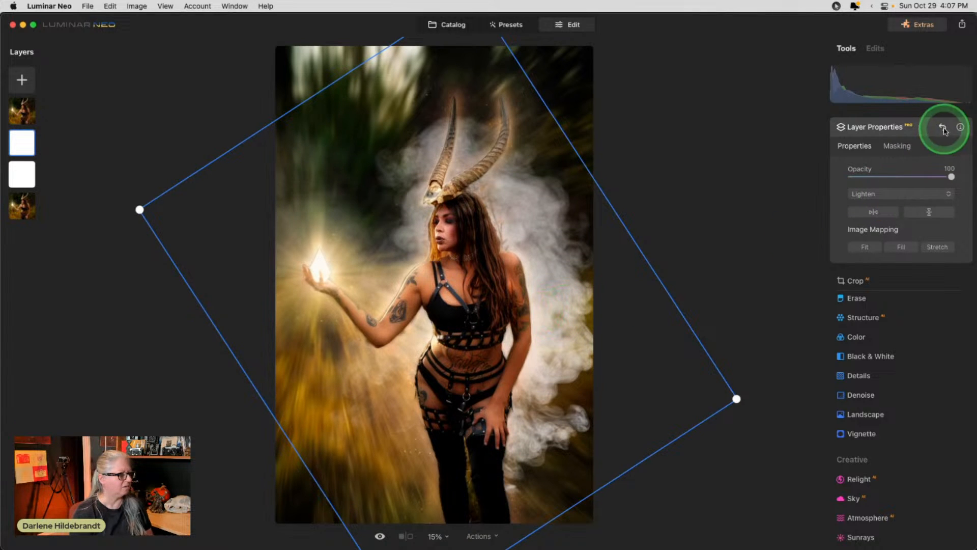
left_click(918, 129)
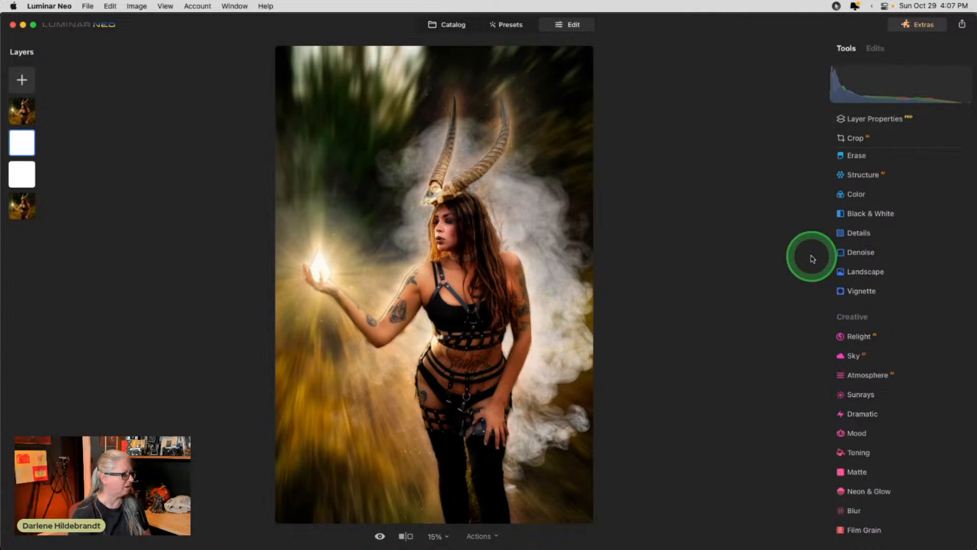
Erase the leftover background between the legs from the woman's cutout mask with a brush of size 28, softness 14 and strength 100.
left_click(21, 109)
left_click(895, 146)
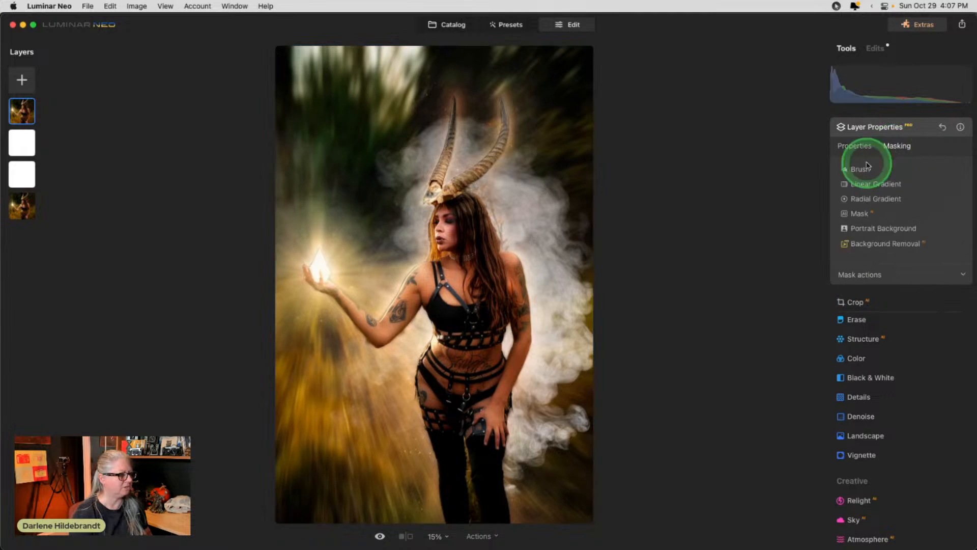
scroll(502, 419, "up", 5)
scroll(501, 418, "down", 5)
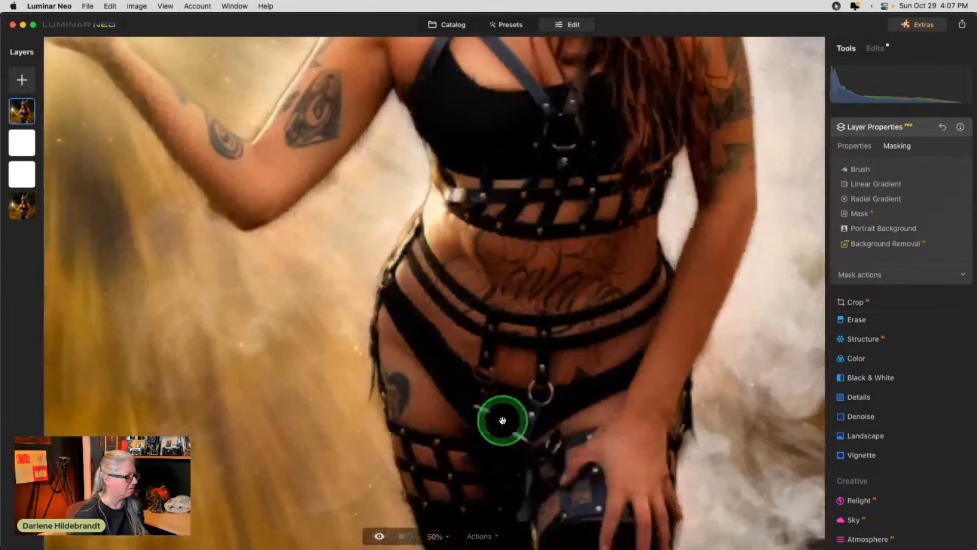
scroll(502, 420, "down", 2)
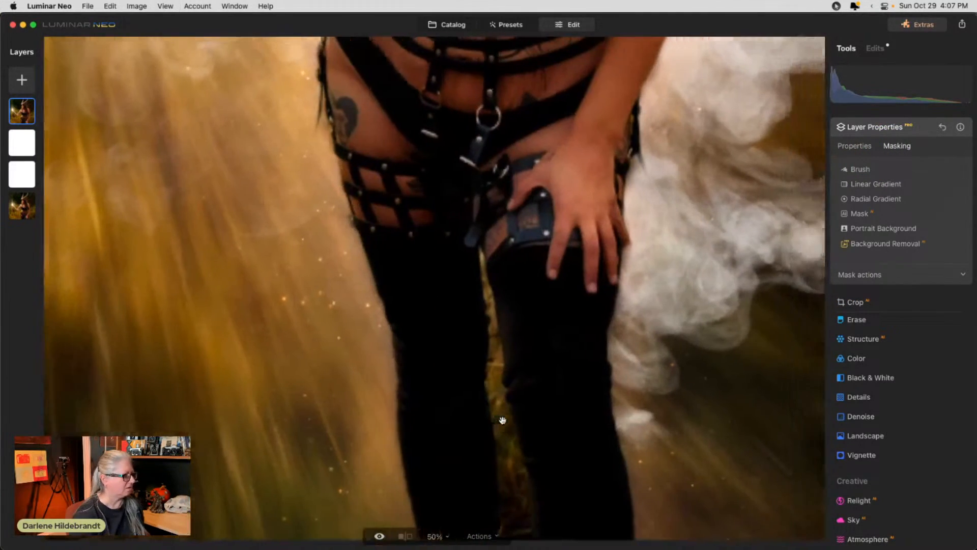
left_click(859, 168)
left_click(927, 185)
mouse_move(953, 226)
left_mouse_down()
mouse_move(863, 226)
mouse_move(869, 205)
left_mouse_up()
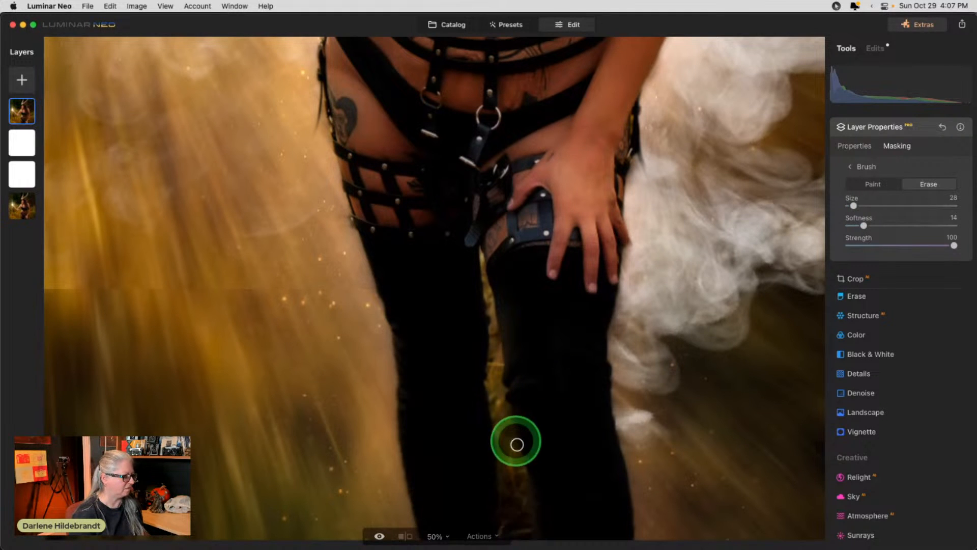
mouse_move(503, 410)
left_mouse_down()
mouse_move(519, 526)
mouse_move(502, 345)
mouse_move(492, 337)
mouse_move(494, 377)
mouse_move(480, 253)
left_mouse_up()
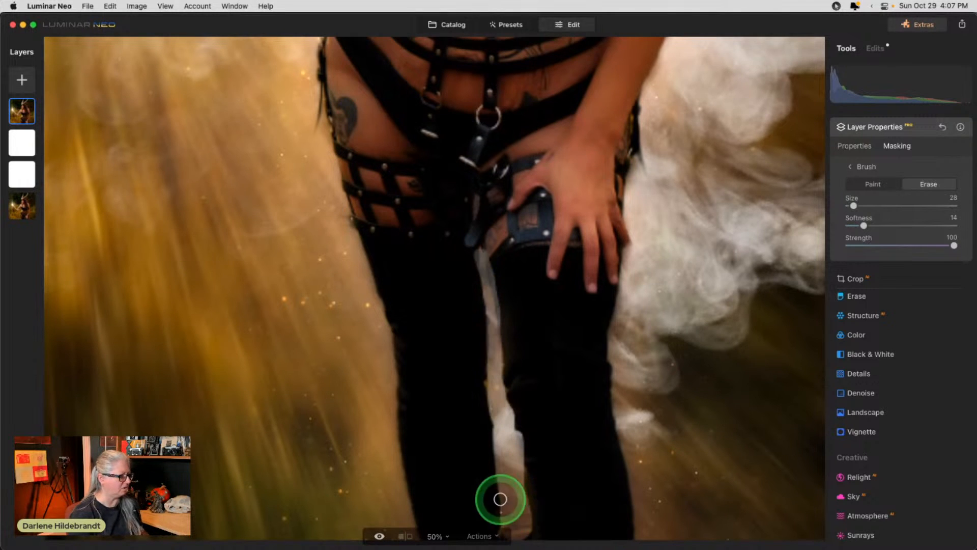
left_click_drag(523, 530, 506, 395)
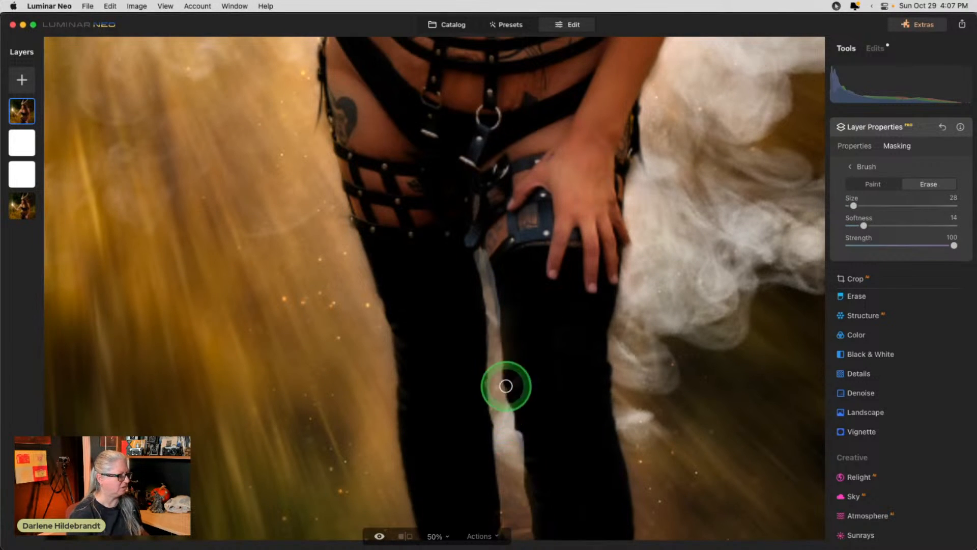
left_click(918, 127)
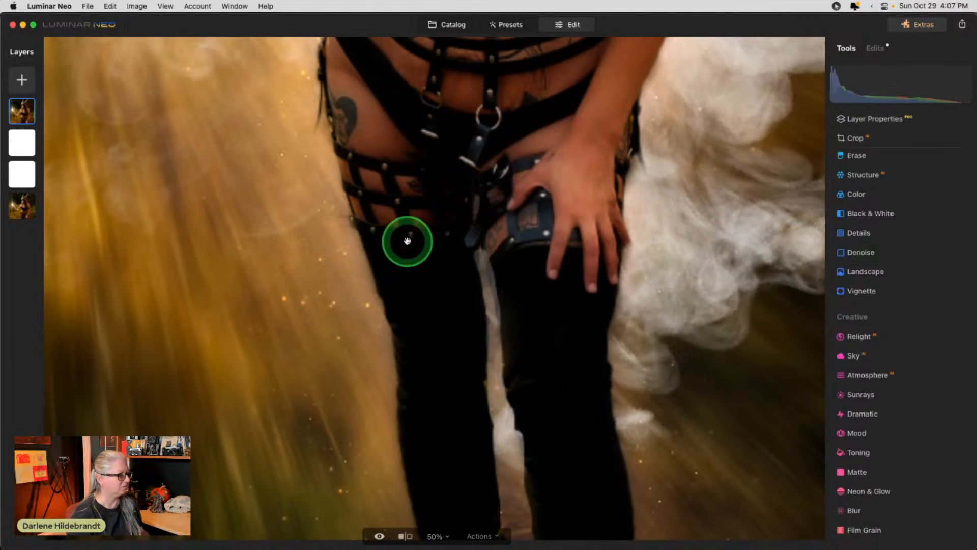
scroll(407, 241, "up", 10)
key("super+0")
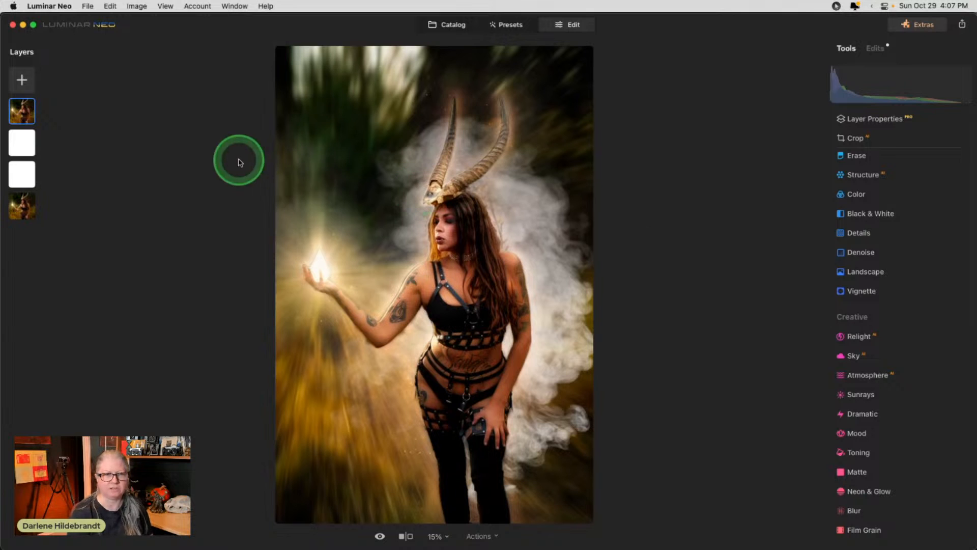
Hide the woman's cutout layer and the smoke-clip-art-10.png layer to expose the base photo.
right_click(22, 110)
left_click(33, 118)
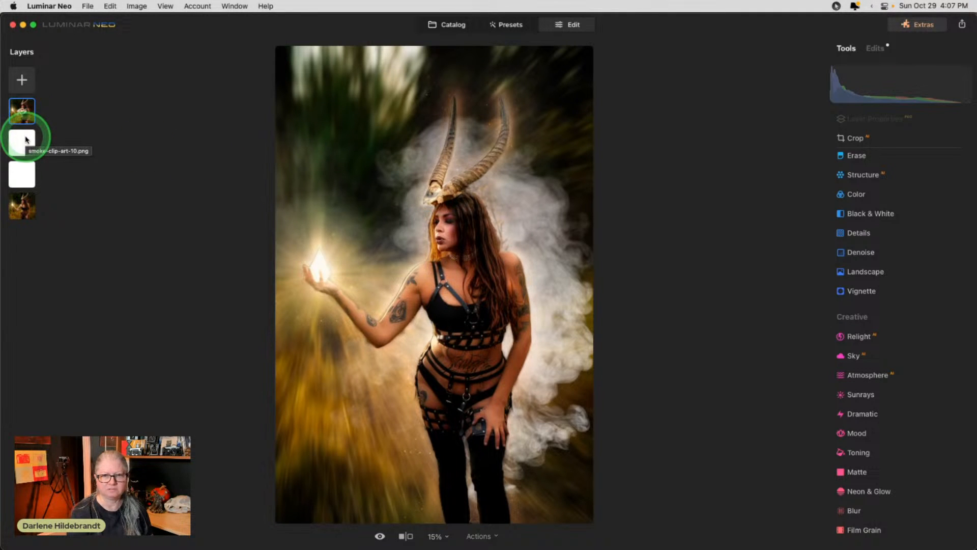
left_click(23, 140)
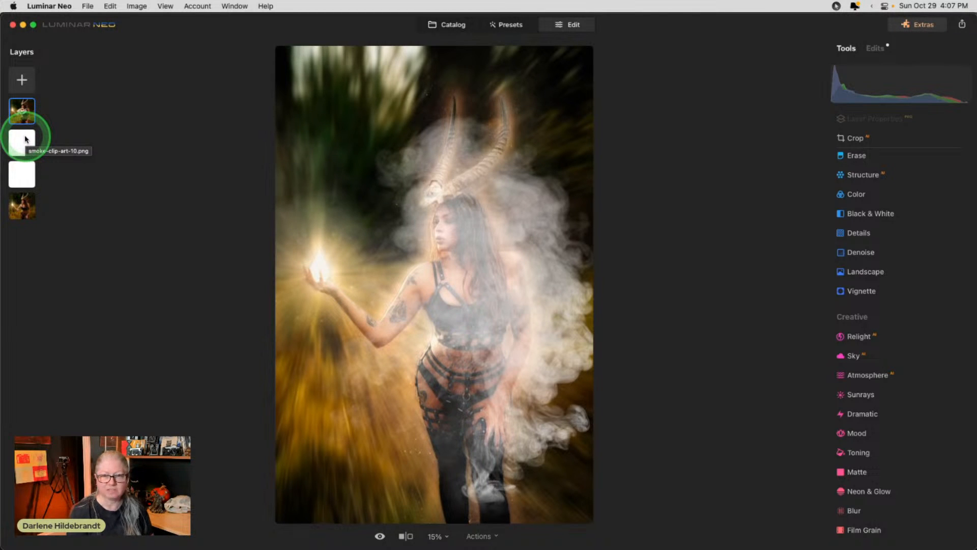
right_click(25, 139)
left_click(28, 139)
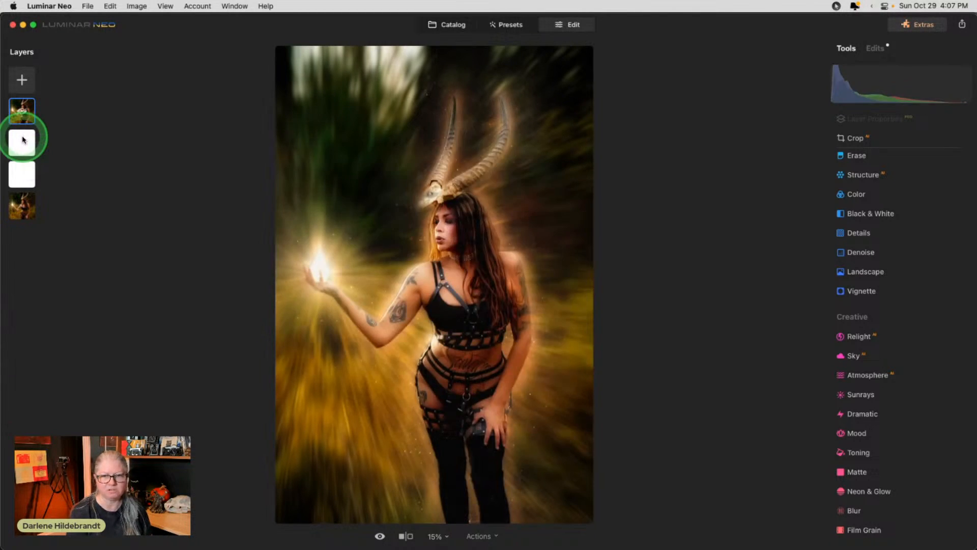
Remove the unused first smoke layer directly above the base photo.
left_click(22, 156)
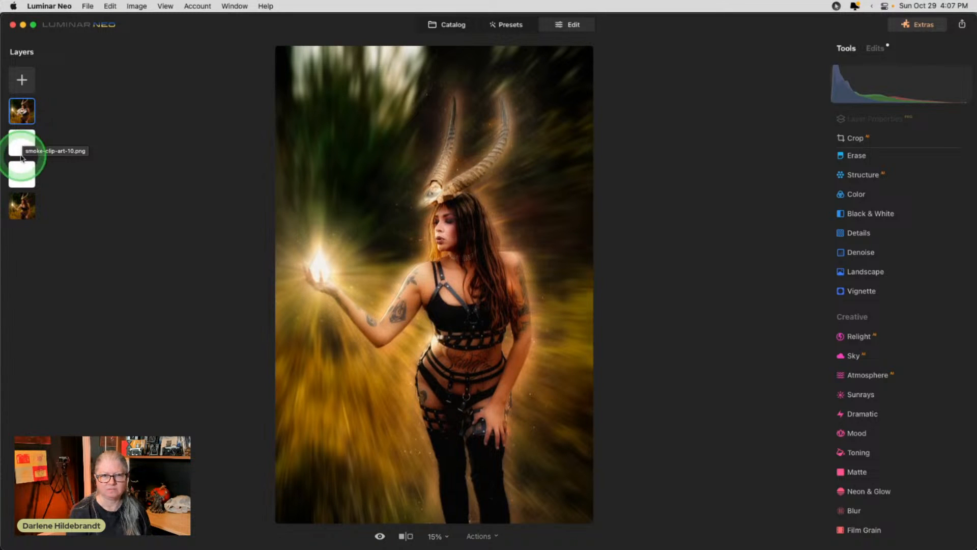
right_click(23, 155)
left_click(23, 143)
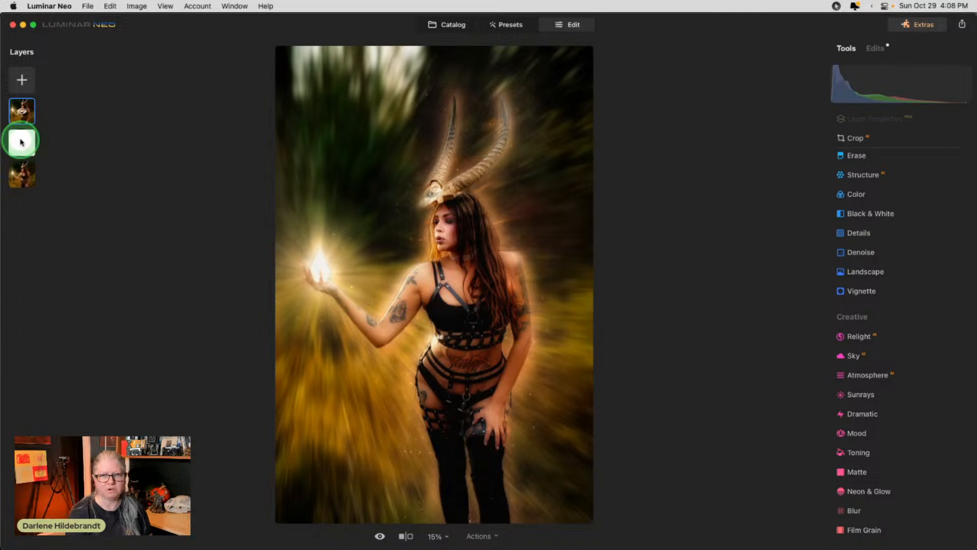
Show the remaining smoke layer and the woman's cutout layer again.
right_click(24, 143)
left_click(29, 145)
left_click(16, 110)
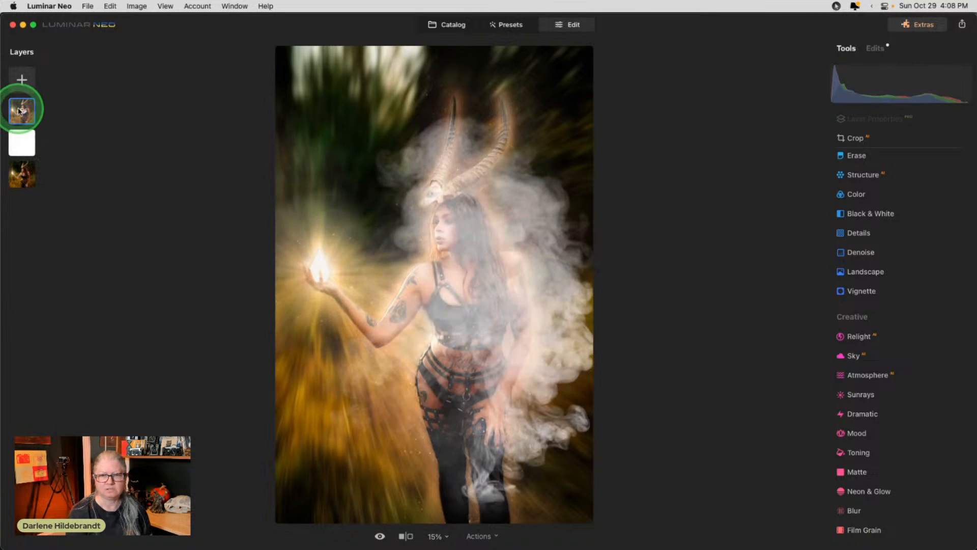
right_click(17, 111)
left_click(30, 113)
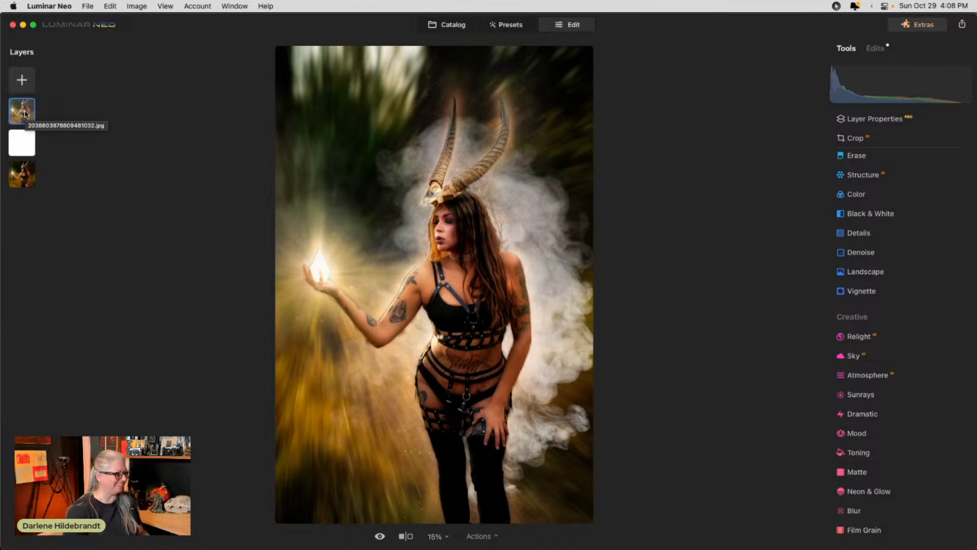
left_click_drag(24, 113, 12, 182)
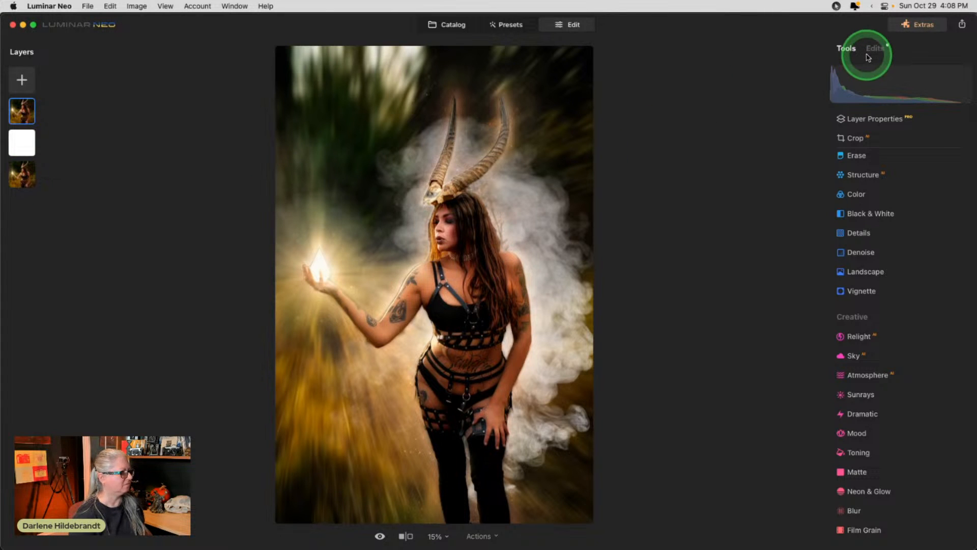
Reopen the Neon & Glow edit on the woman's cutout layer and strengthen its outer glow.
left_click(873, 49)
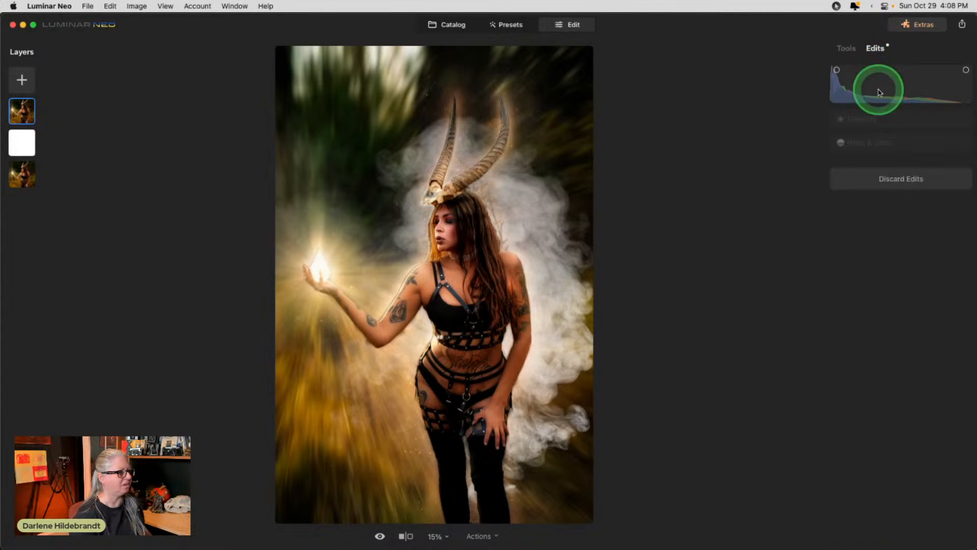
left_click(900, 145)
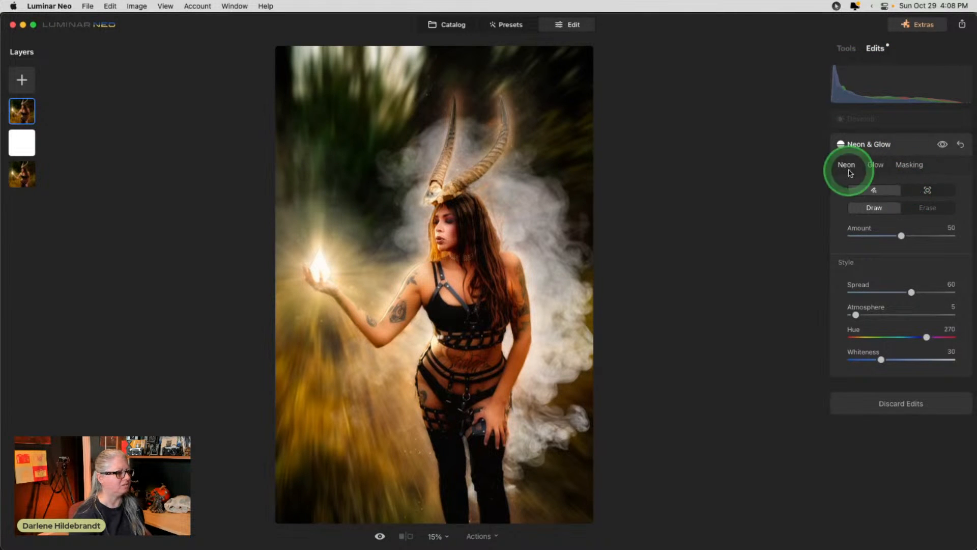
left_click(874, 164)
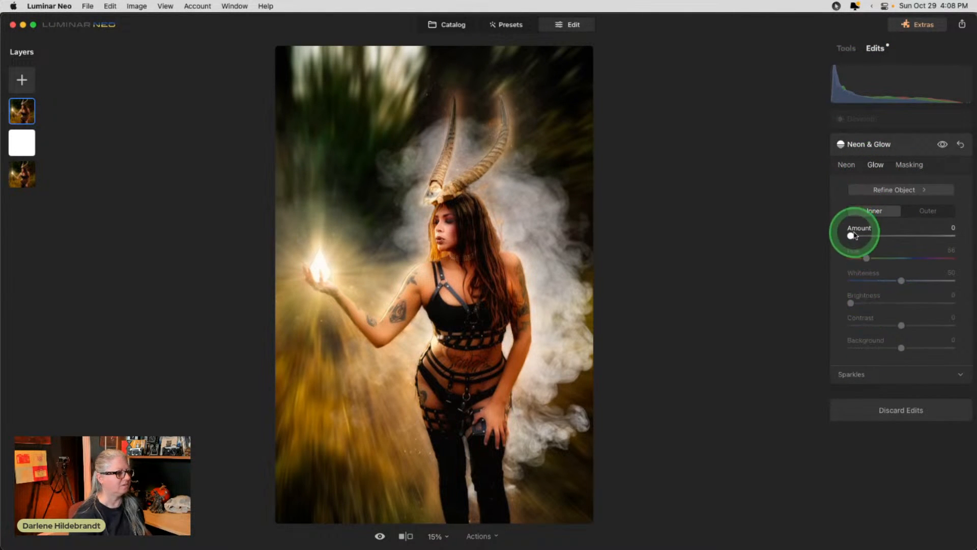
left_click(932, 211)
left_click(857, 329)
left_click_drag(872, 357, 900, 353)
left_click_drag(883, 236, 897, 237)
left_click(894, 122)
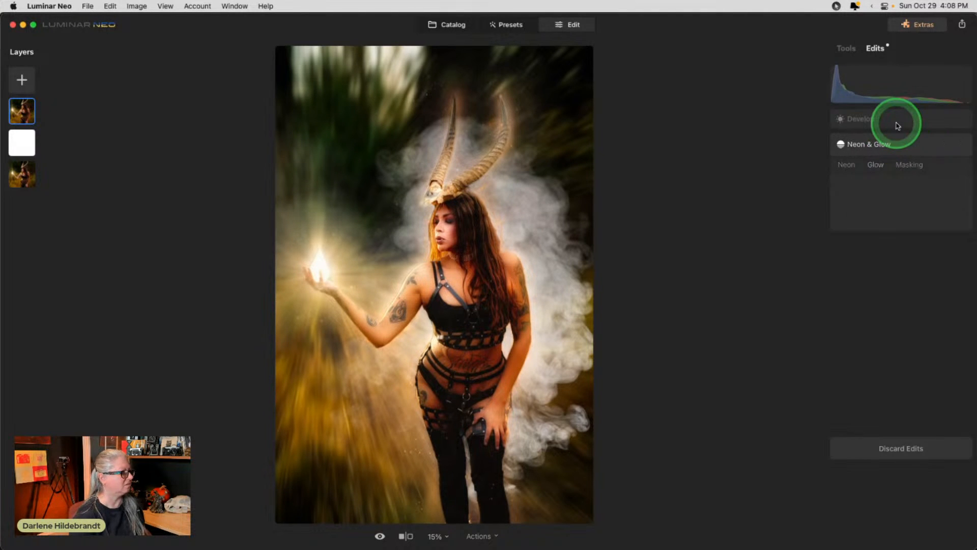
left_click(844, 46)
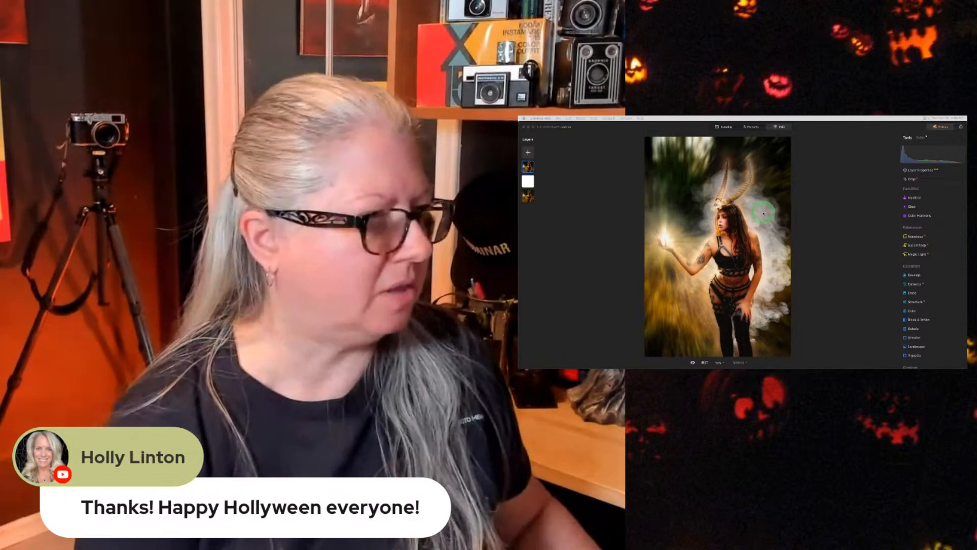
Switch to Lightroom Classic and browse the winter and Halloween photo folders in the library.
key("super+Tab")
key("super+Tab")
key("super+Tab")
key("super+Tab")
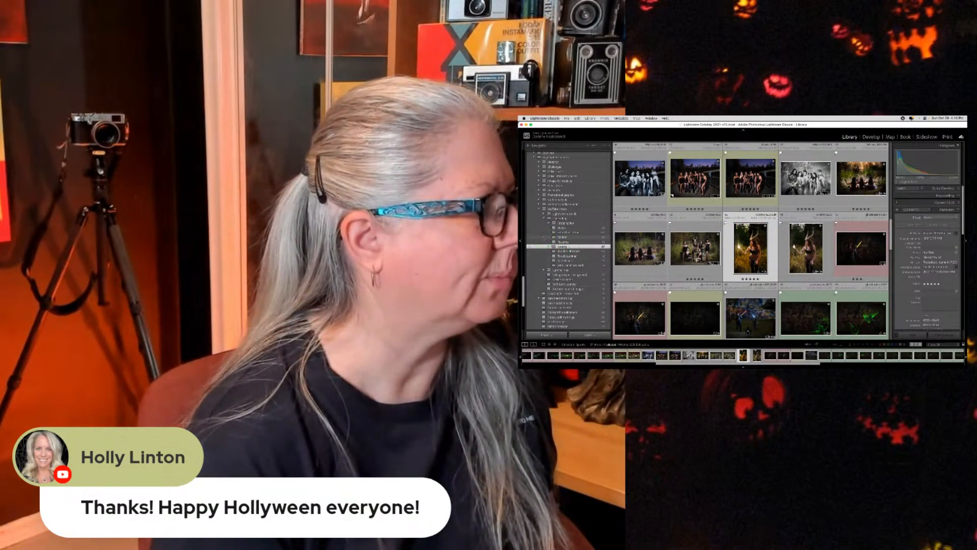
scroll(543, 239, "down", 10)
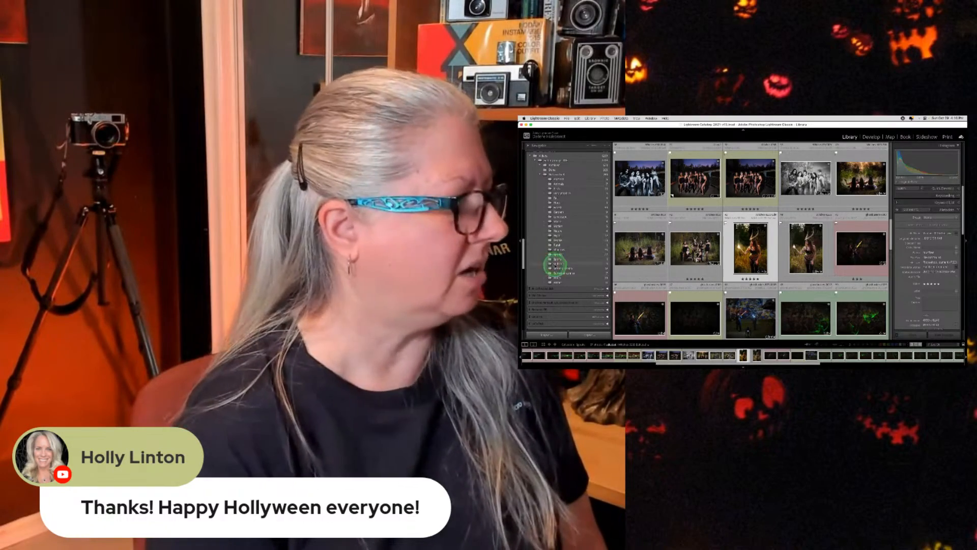
left_click(560, 281)
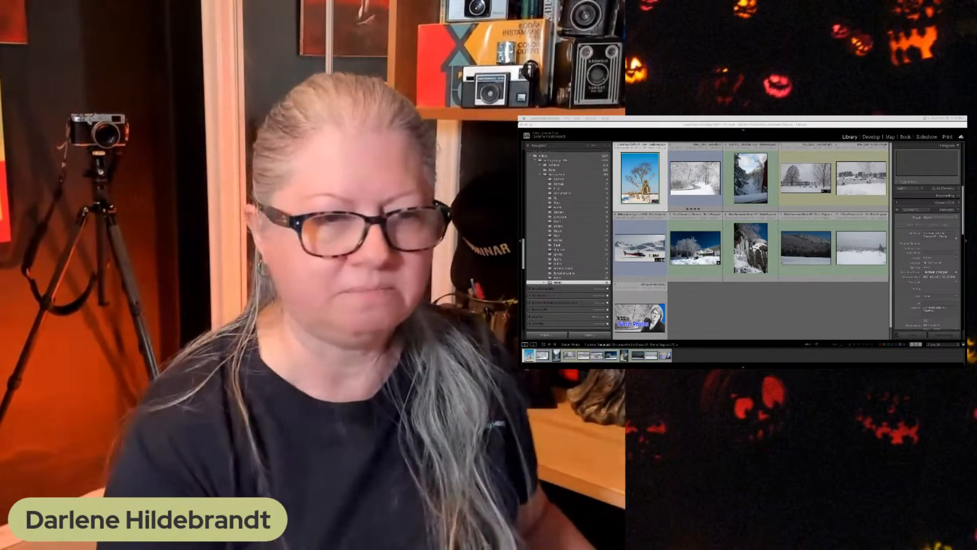
left_click(770, 305)
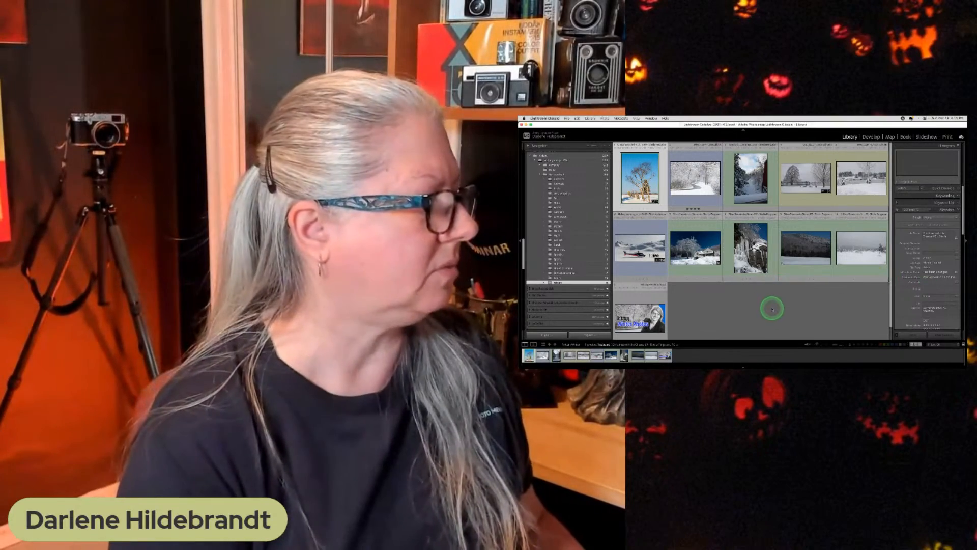
left_click(567, 254)
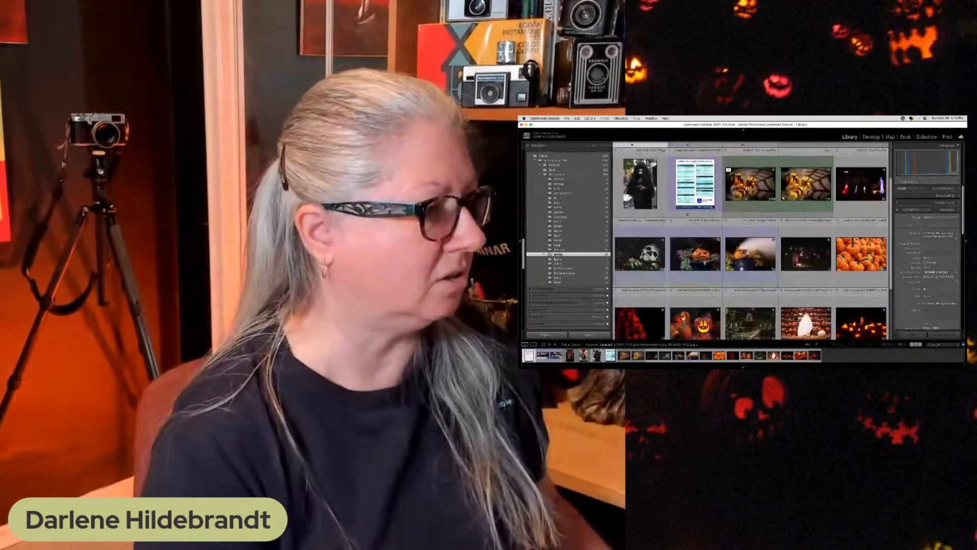
Check the logo images subfolder, then browse the photo thumbnails of its whole parent folder in the library.
left_click(558, 189)
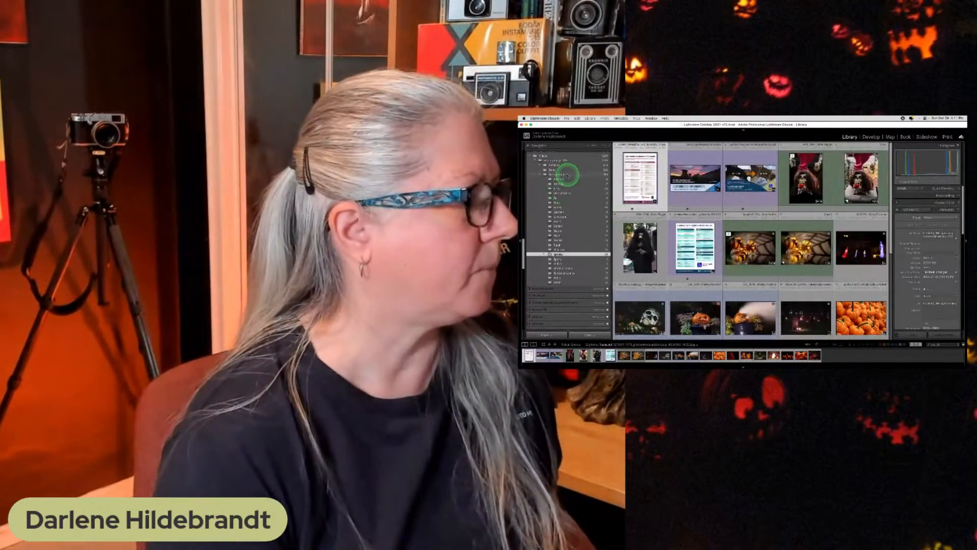
left_click(565, 193)
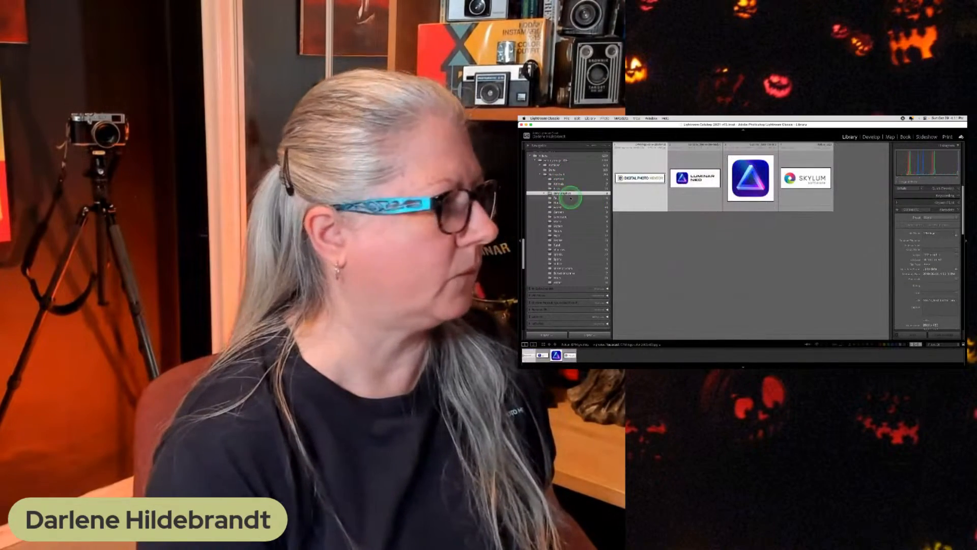
left_click(566, 175)
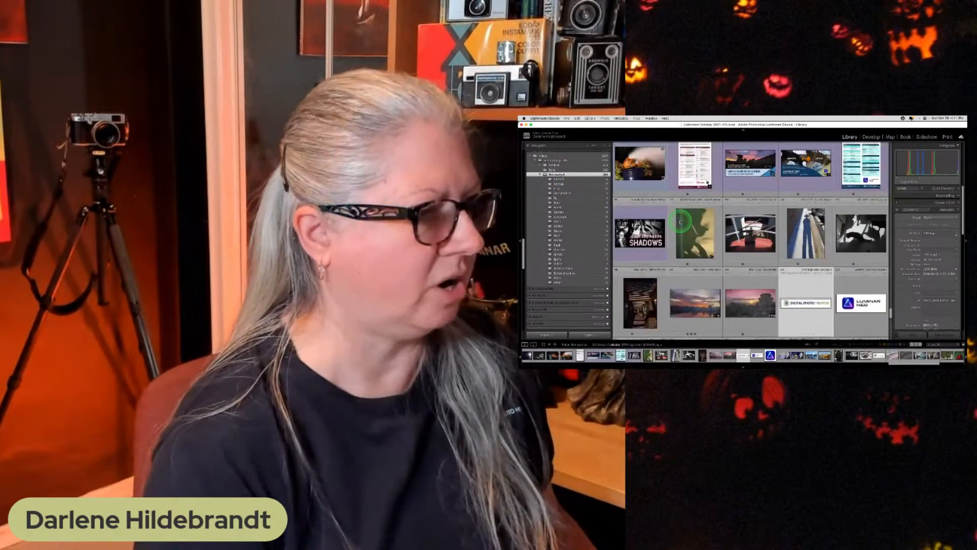
scroll(681, 222, "up", 10)
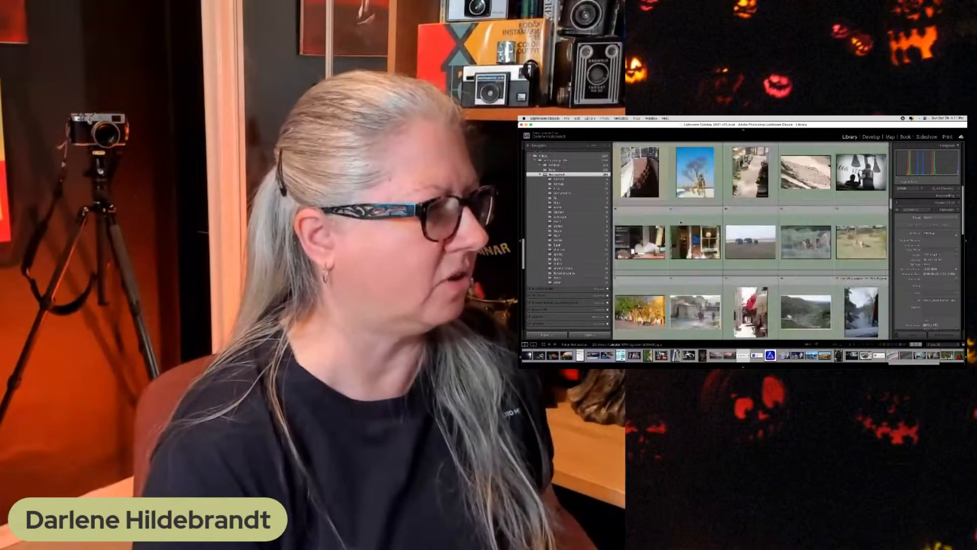
scroll(681, 222, "down", 10)
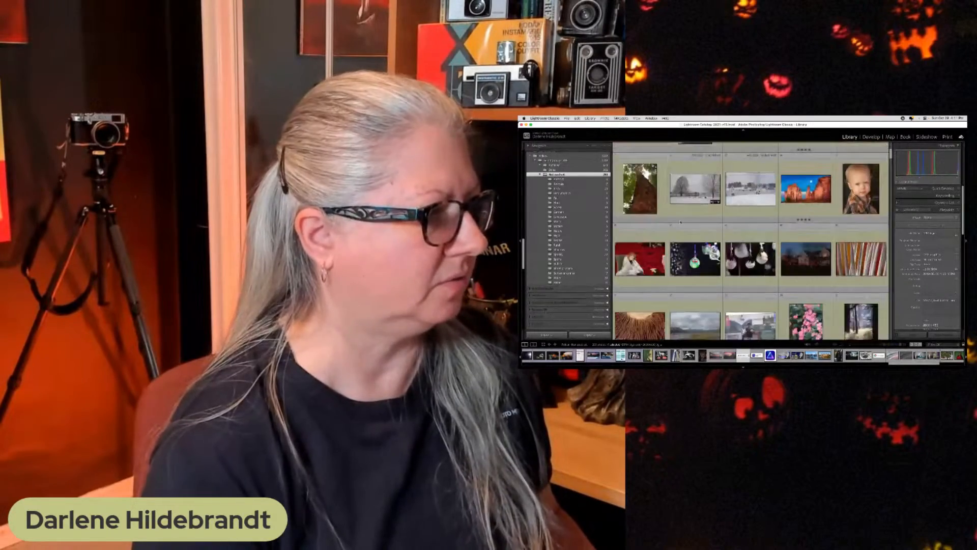
scroll(681, 222, "down", 2)
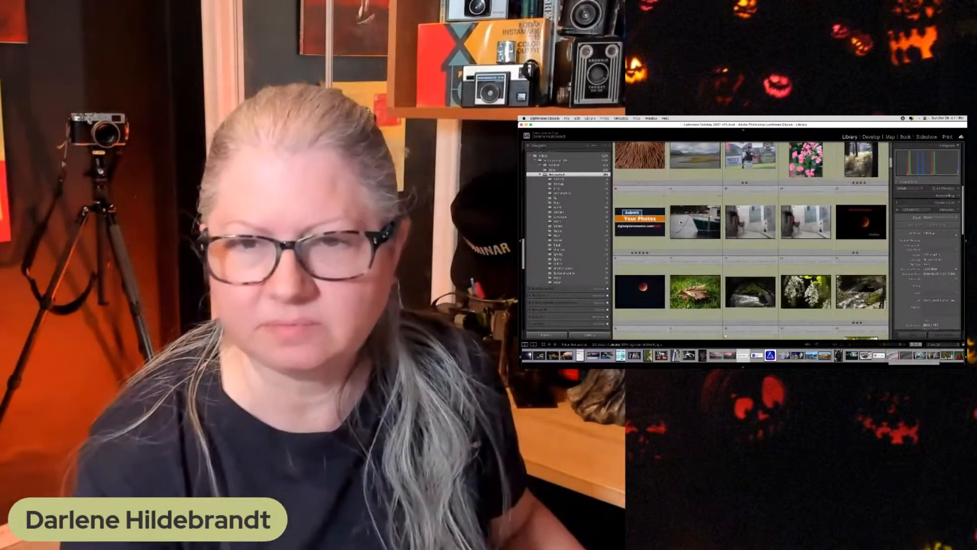
scroll(681, 222, "down", 2)
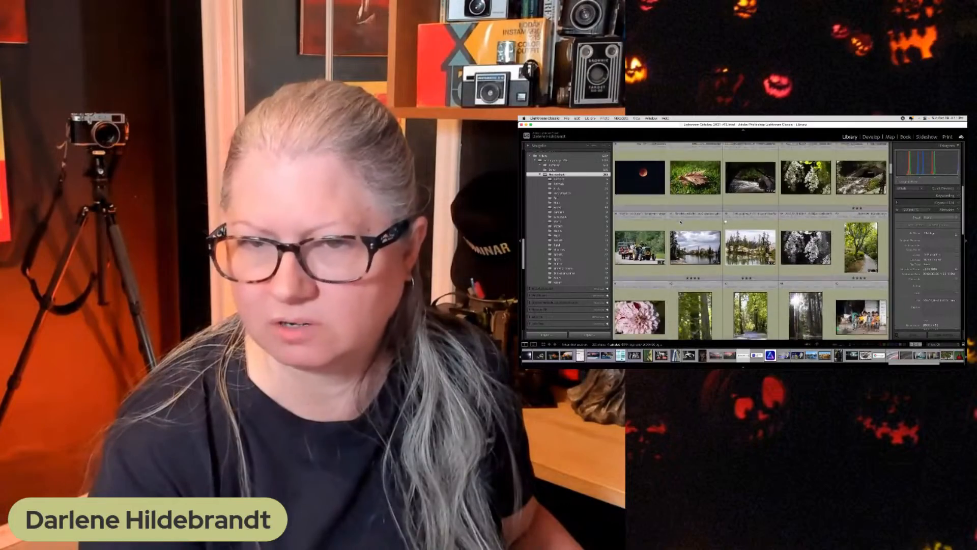
scroll(681, 222, "down", 5)
scroll(681, 222, "down", 4)
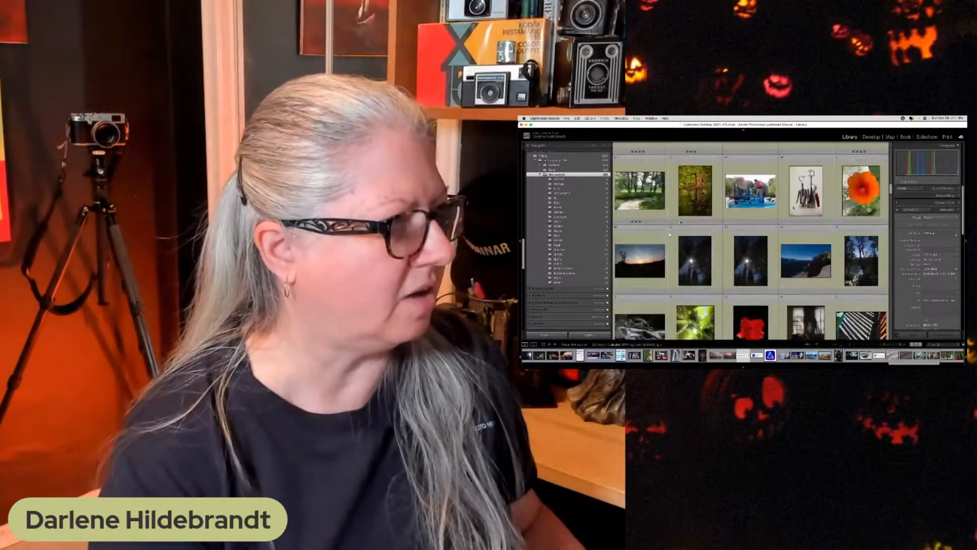